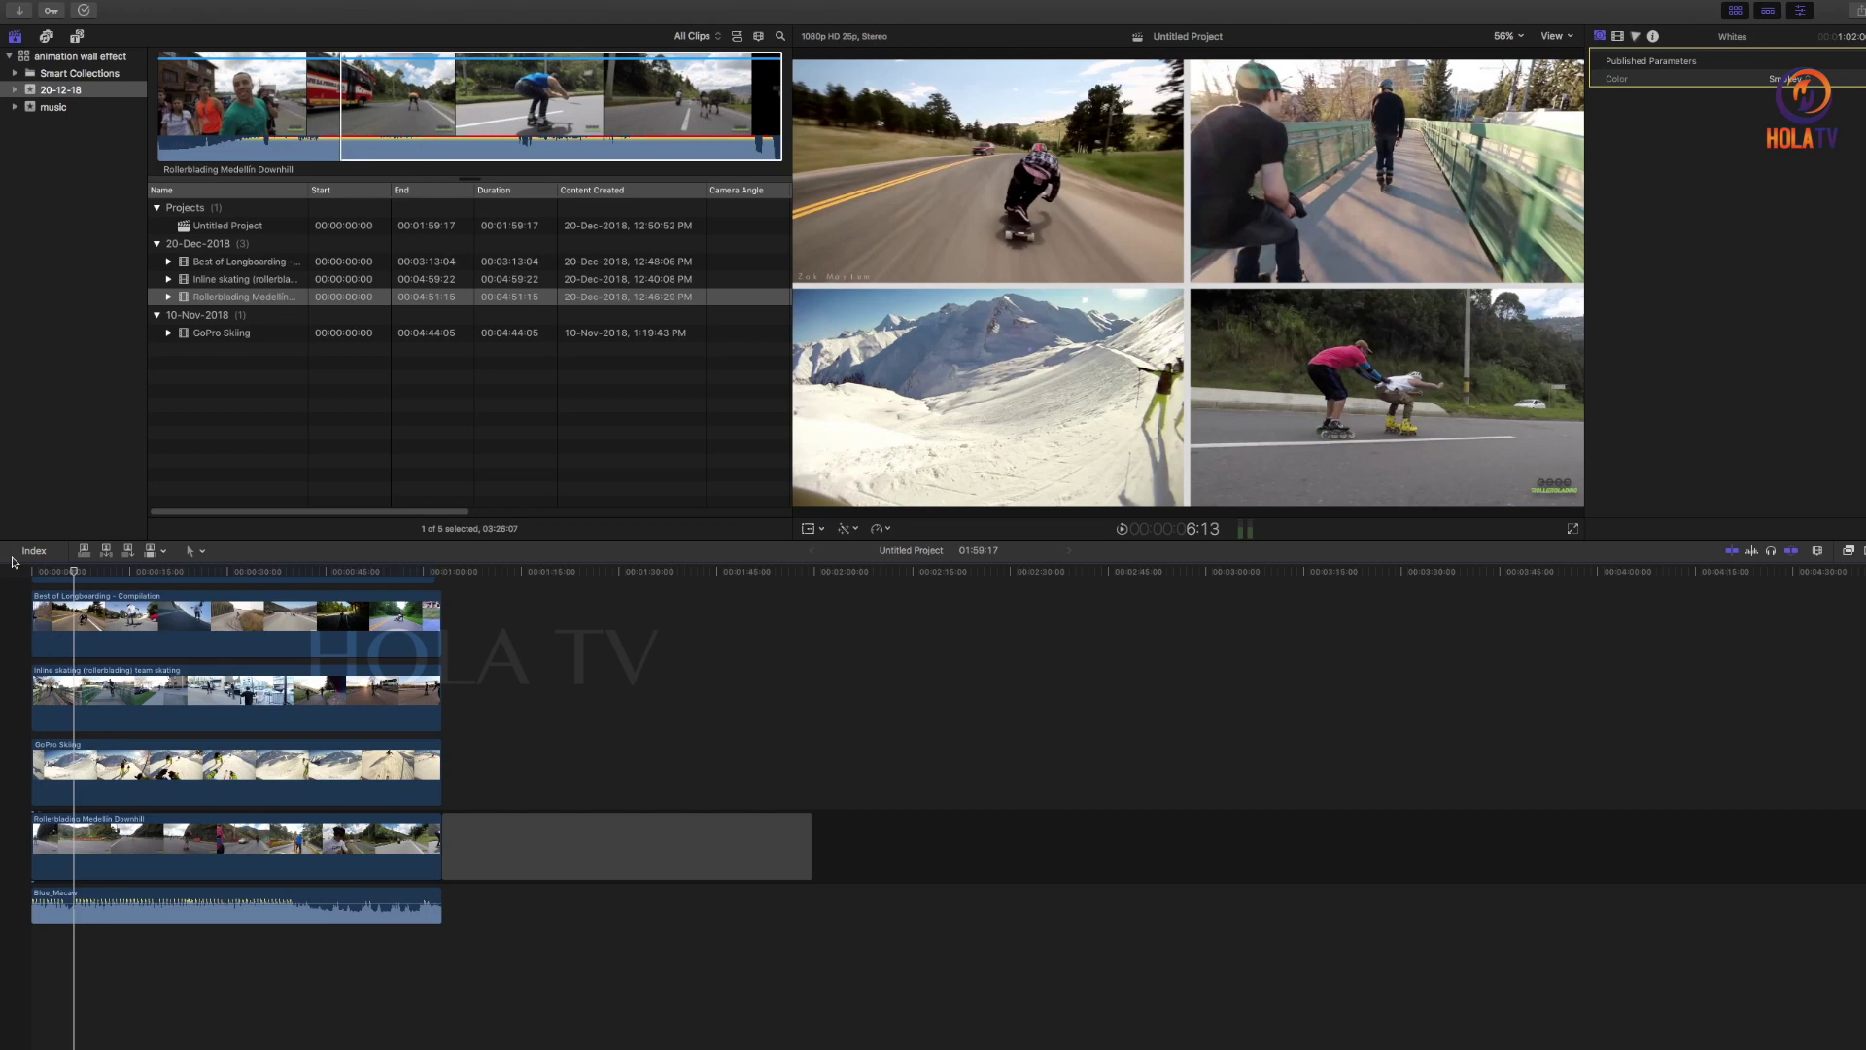
Preview the Longboarding, Inline skating, Rollerblading and GoPro Skiing clips in the browser
{"action": "left_click", "coordinate": [223, 263]}
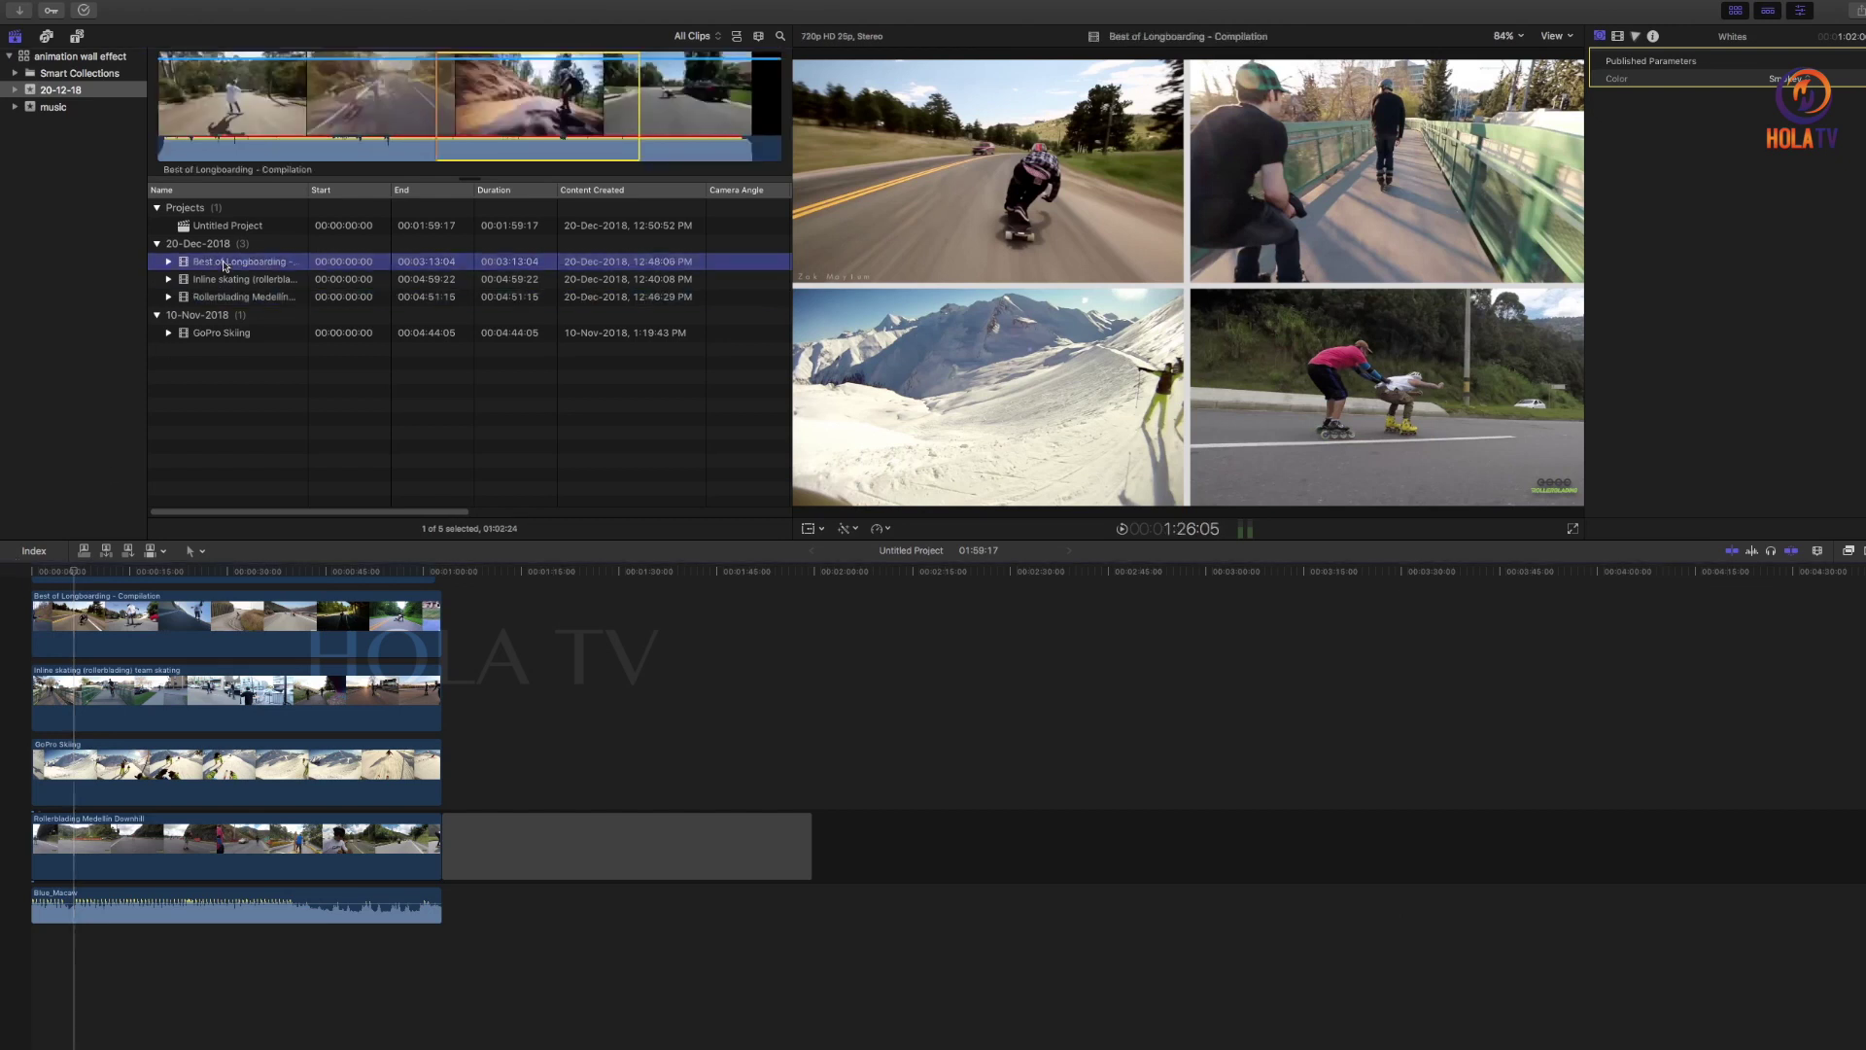
{"action": "left_click", "coordinate": [216, 281]}
{"action": "left_click", "coordinate": [203, 298]}
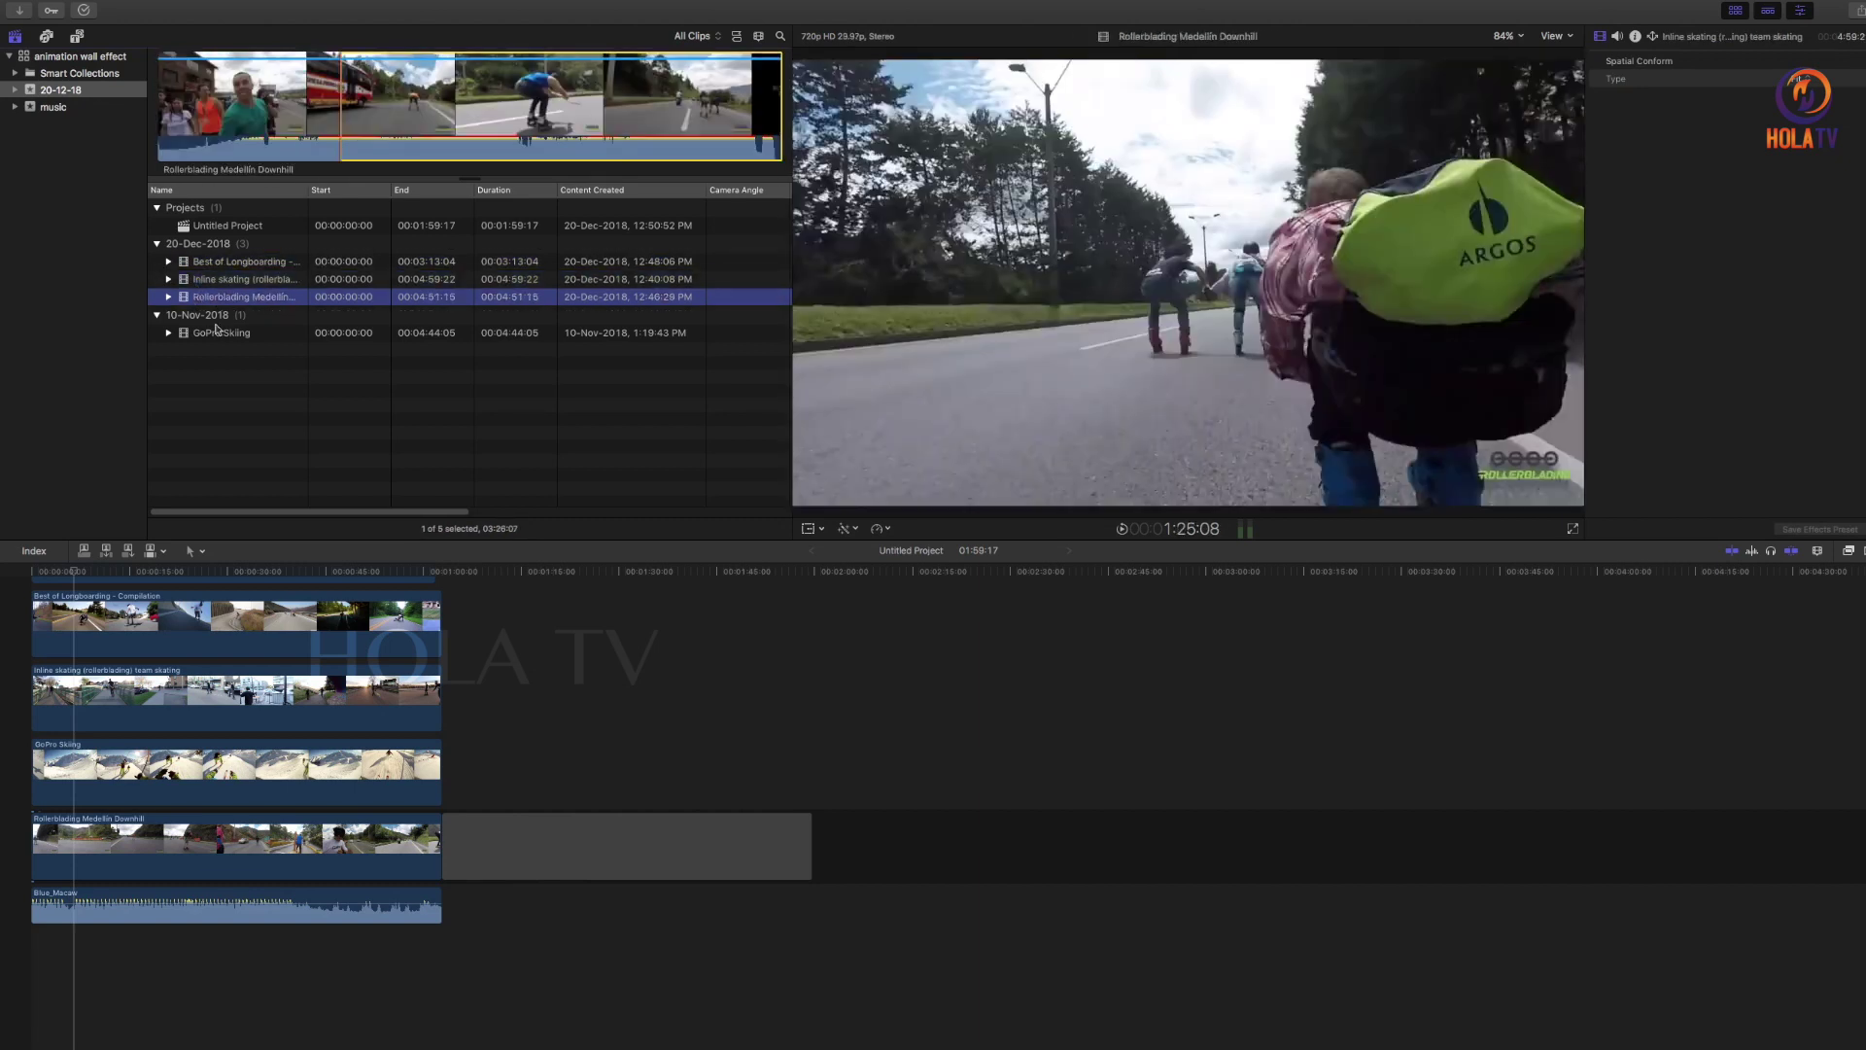
{"action": "left_click", "coordinate": [219, 333]}
{"action": "left_click", "coordinate": [203, 301]}
{"action": "left_click", "coordinate": [224, 281]}
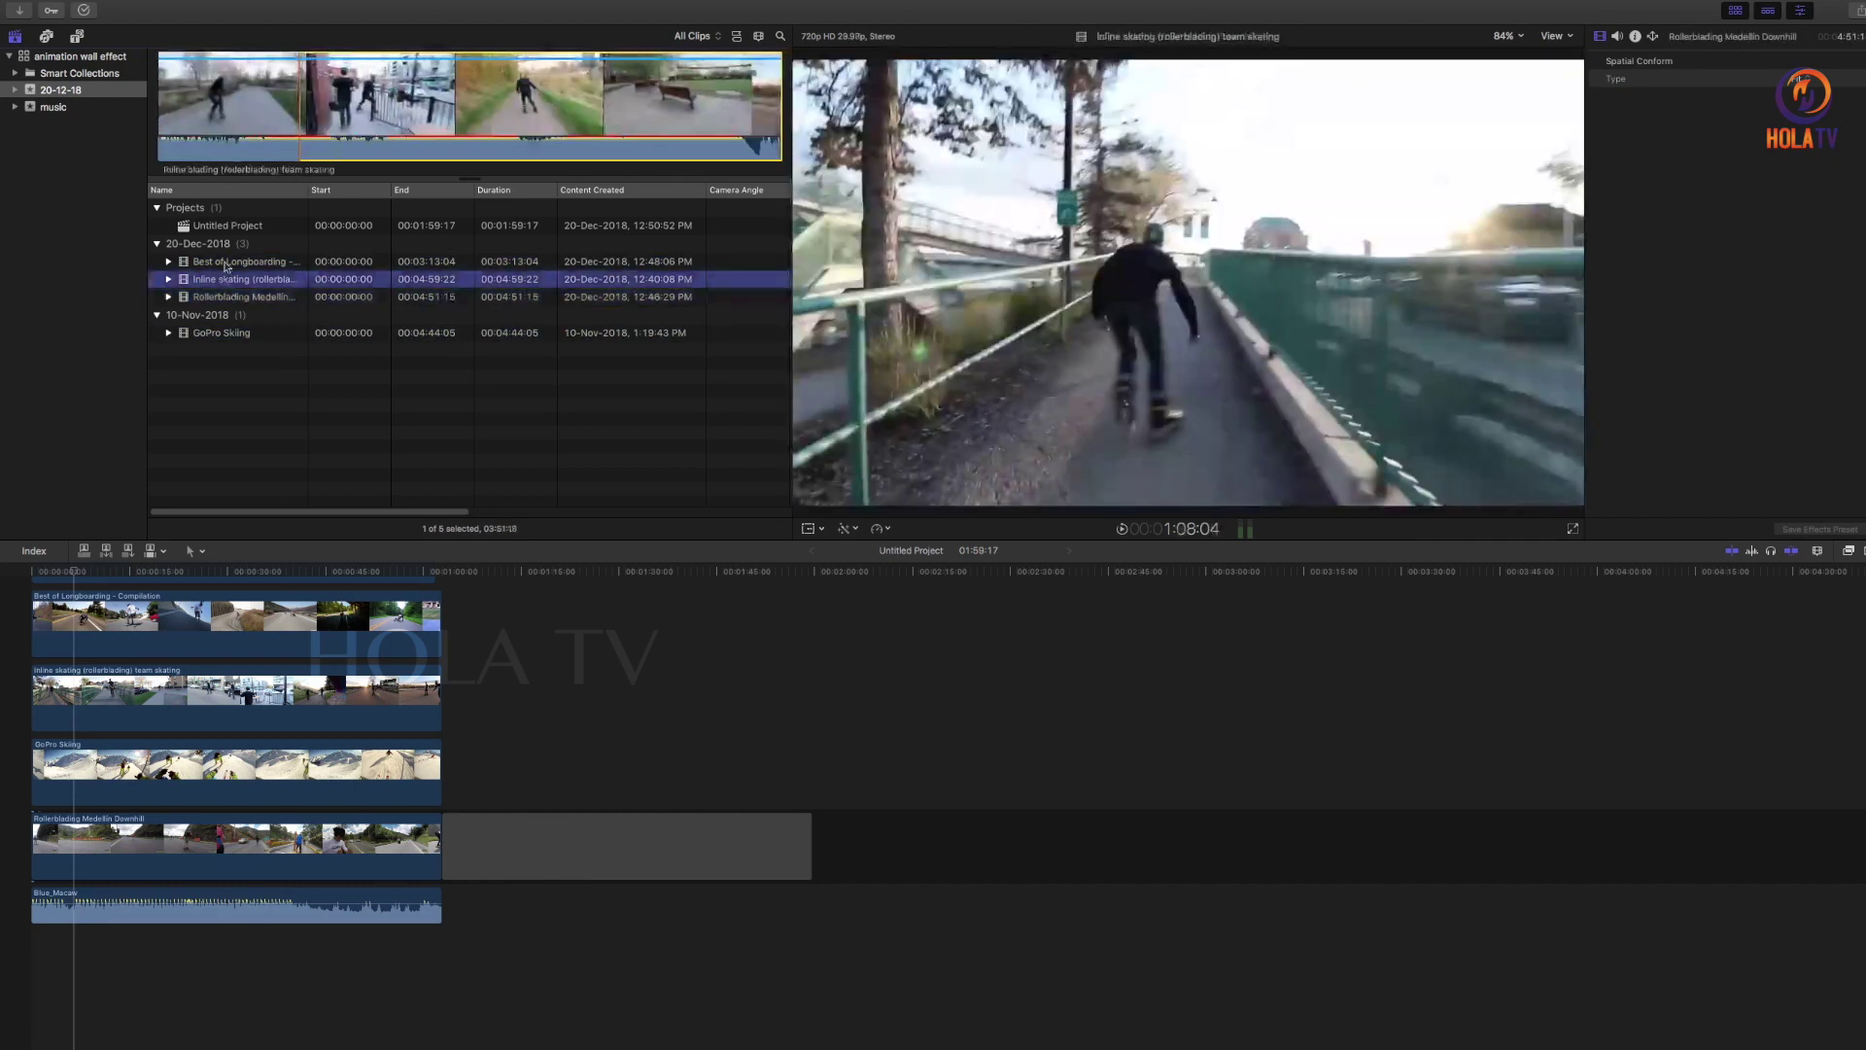
{"action": "left_click", "coordinate": [191, 263]}
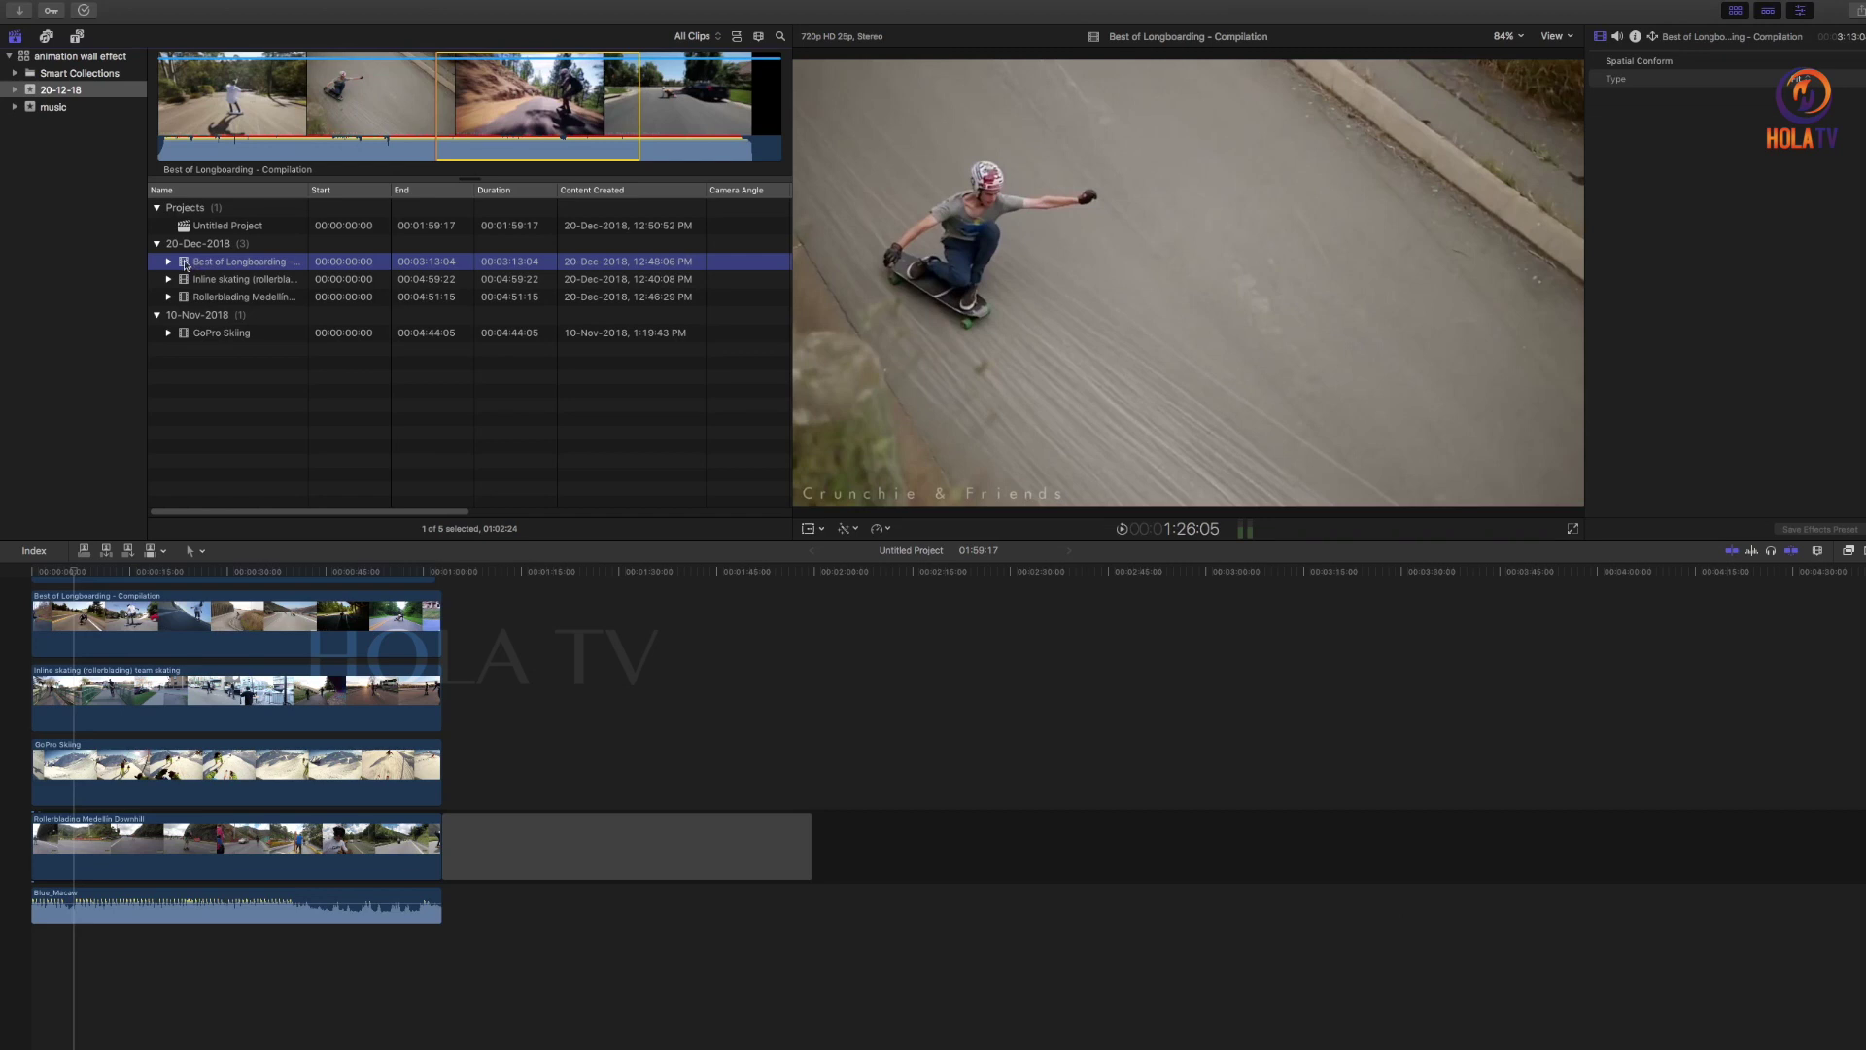
Add Best of Longboarding after the gap and stack Inline skating above it, trimmed to match
{"action": "left_click_drag", "start_coordinate": [902, 841], "coordinate": [815, 838]}
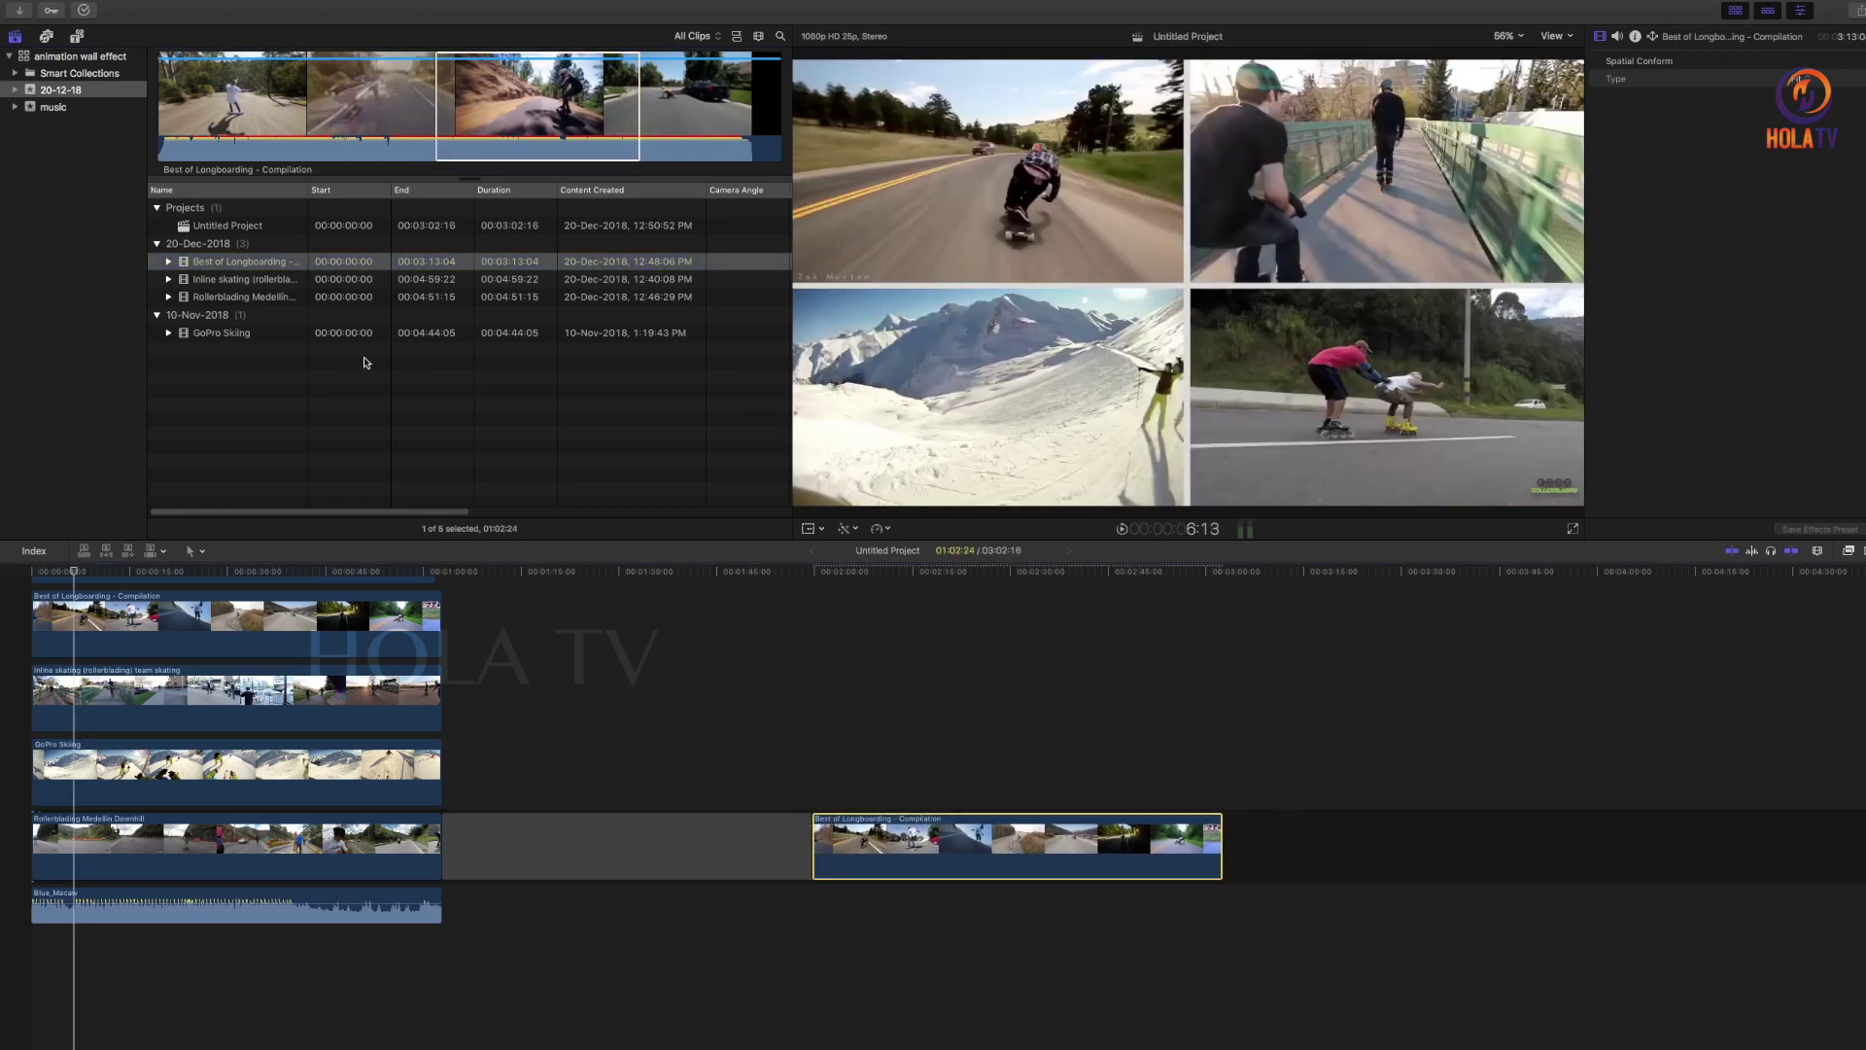
{"action": "left_click", "coordinate": [259, 282]}
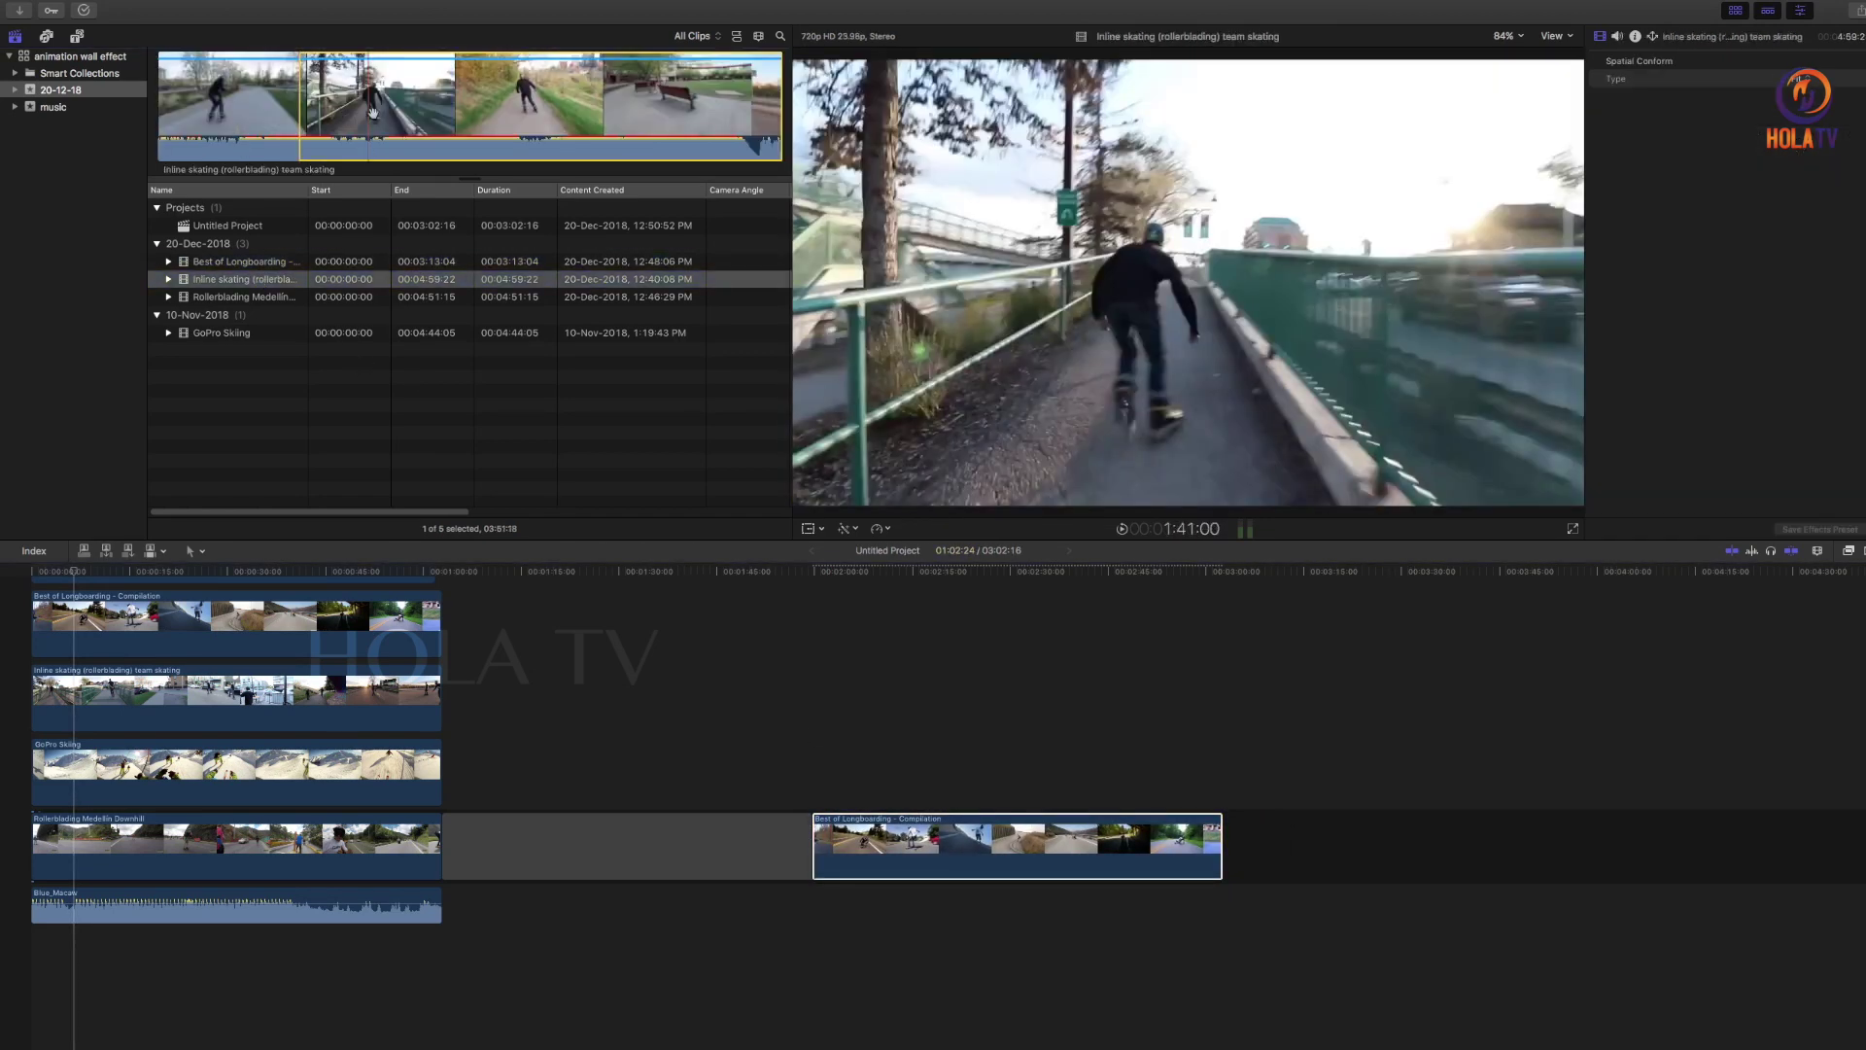
{"action": "left_click_drag", "start_coordinate": [660, 500], "coordinate": [817, 768]}
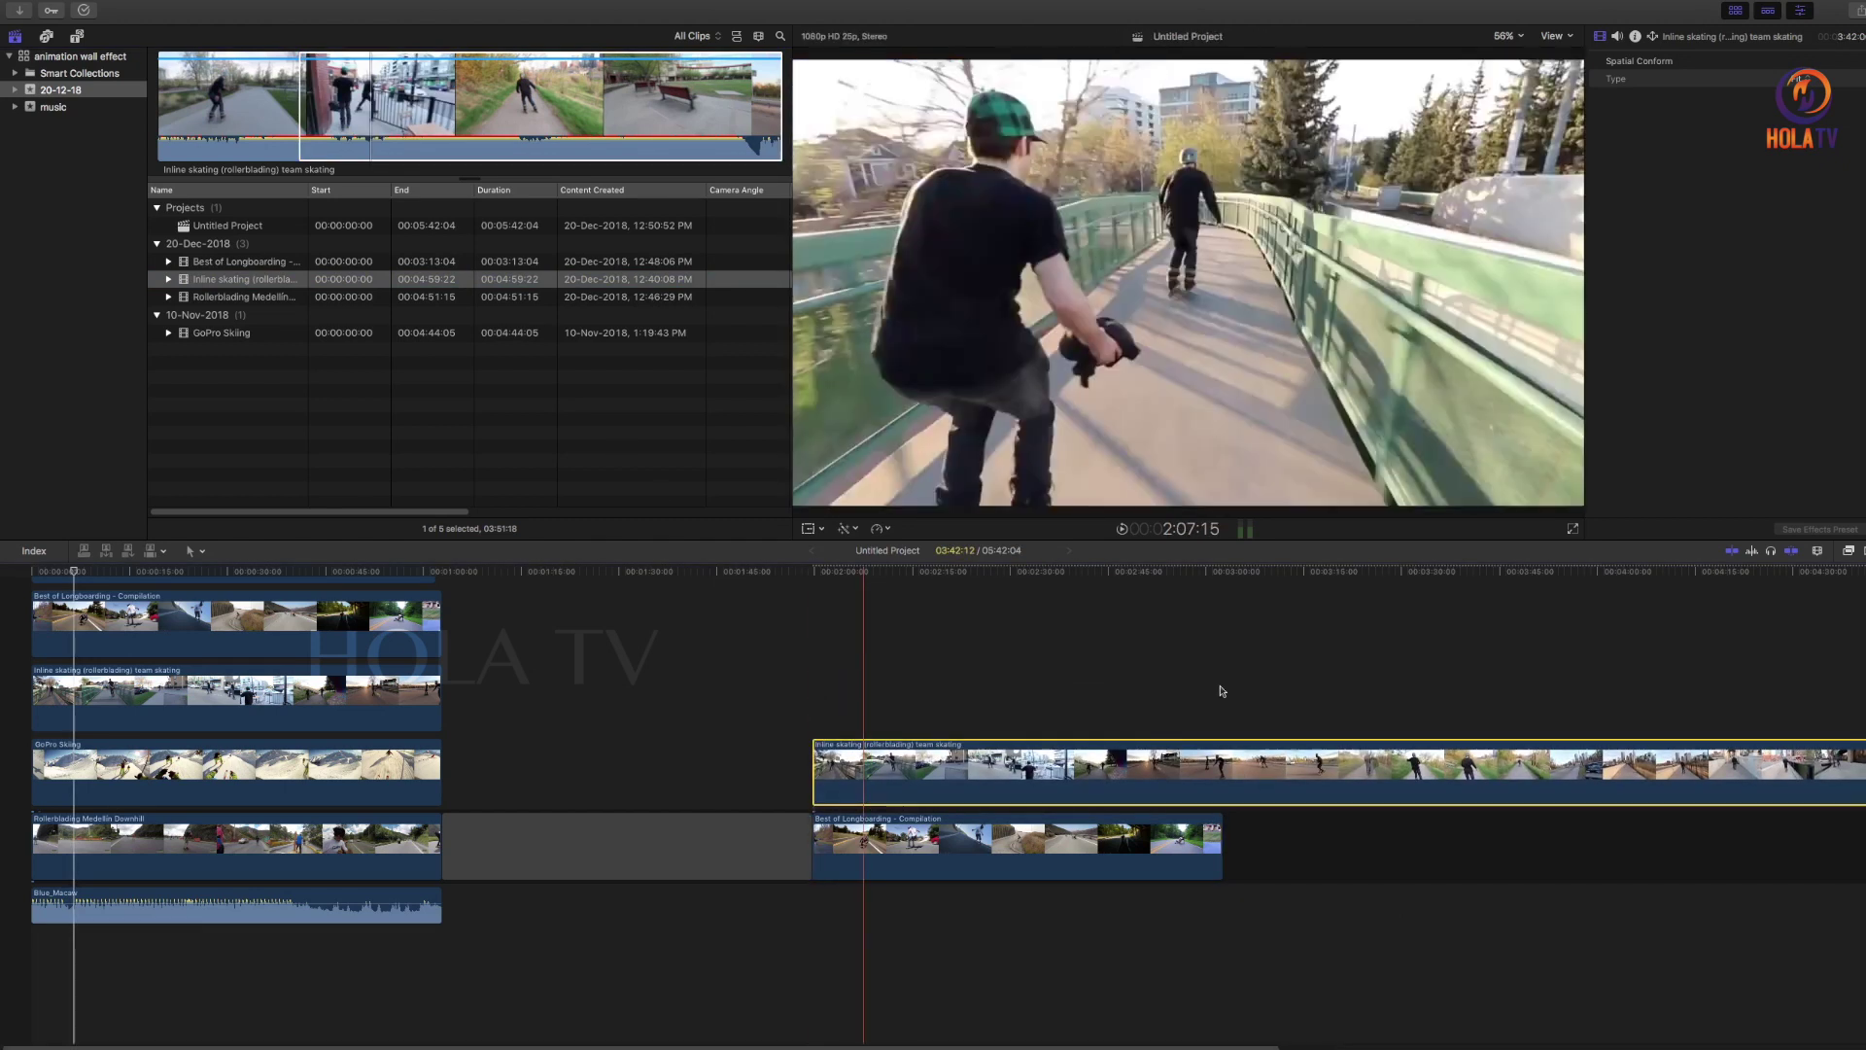
{"action": "left_click", "coordinate": [1222, 763]}
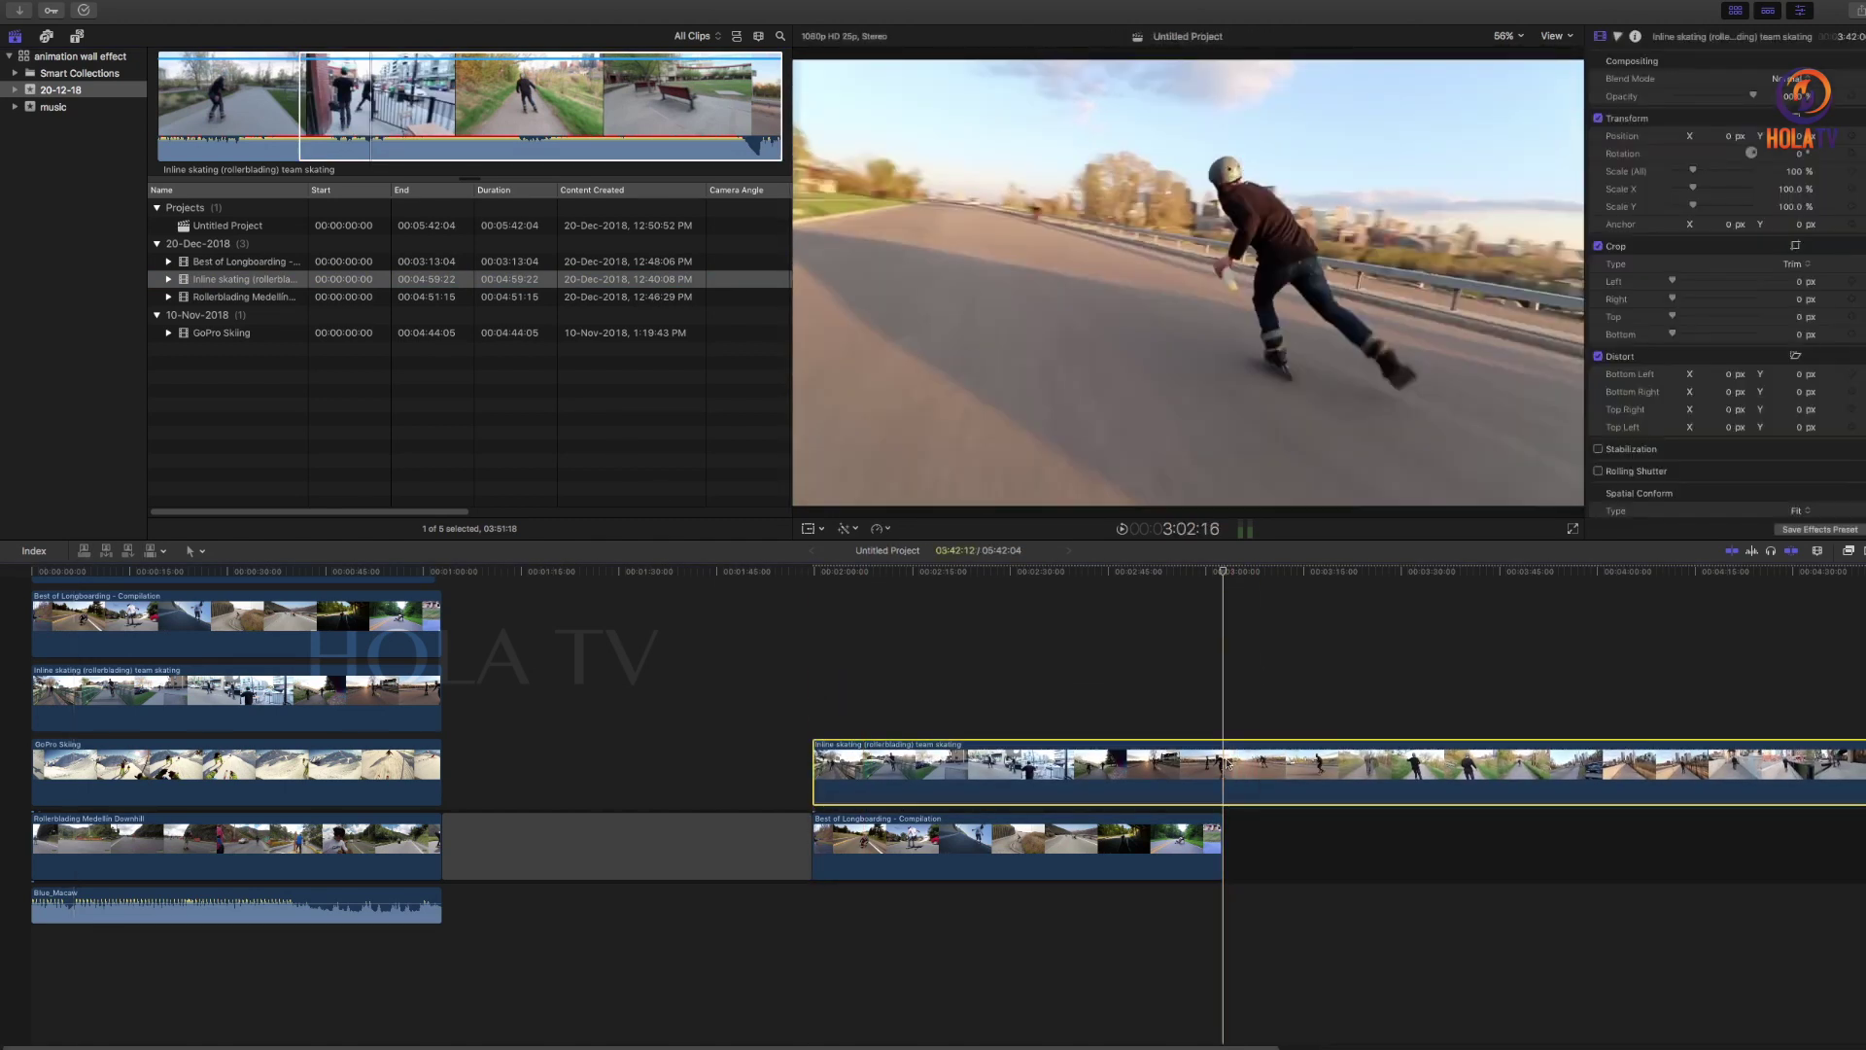
{"action": "key", "text": "alt+bracketright"}
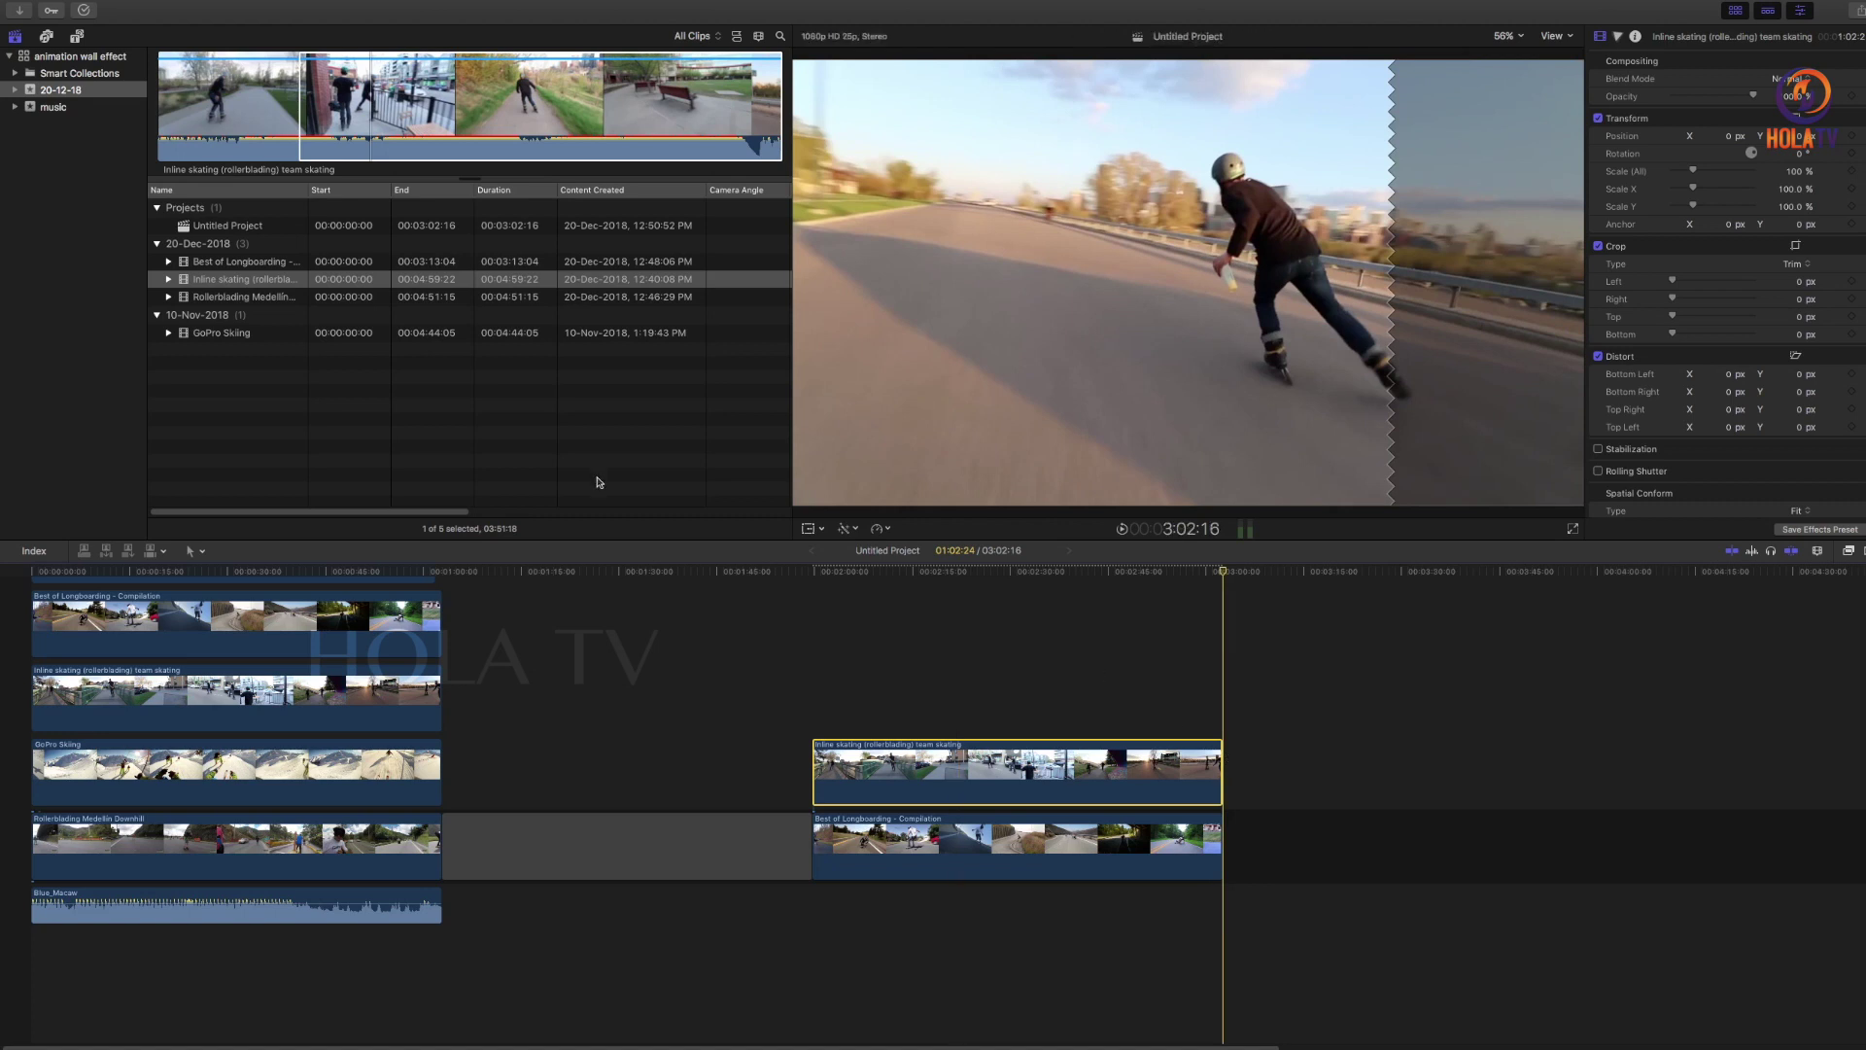
Stack Rollerblading Medellin Downhill, trimmed to the same end, then GoPro Skiing on top
{"action": "left_click", "coordinate": [259, 266]}
{"action": "mouse_move", "coordinate": [247, 296]}
{"action": "left_mouse_down"}
{"action": "mouse_move", "coordinate": [927, 734]}
{"action": "mouse_move", "coordinate": [928, 698]}
{"action": "left_mouse_up"}
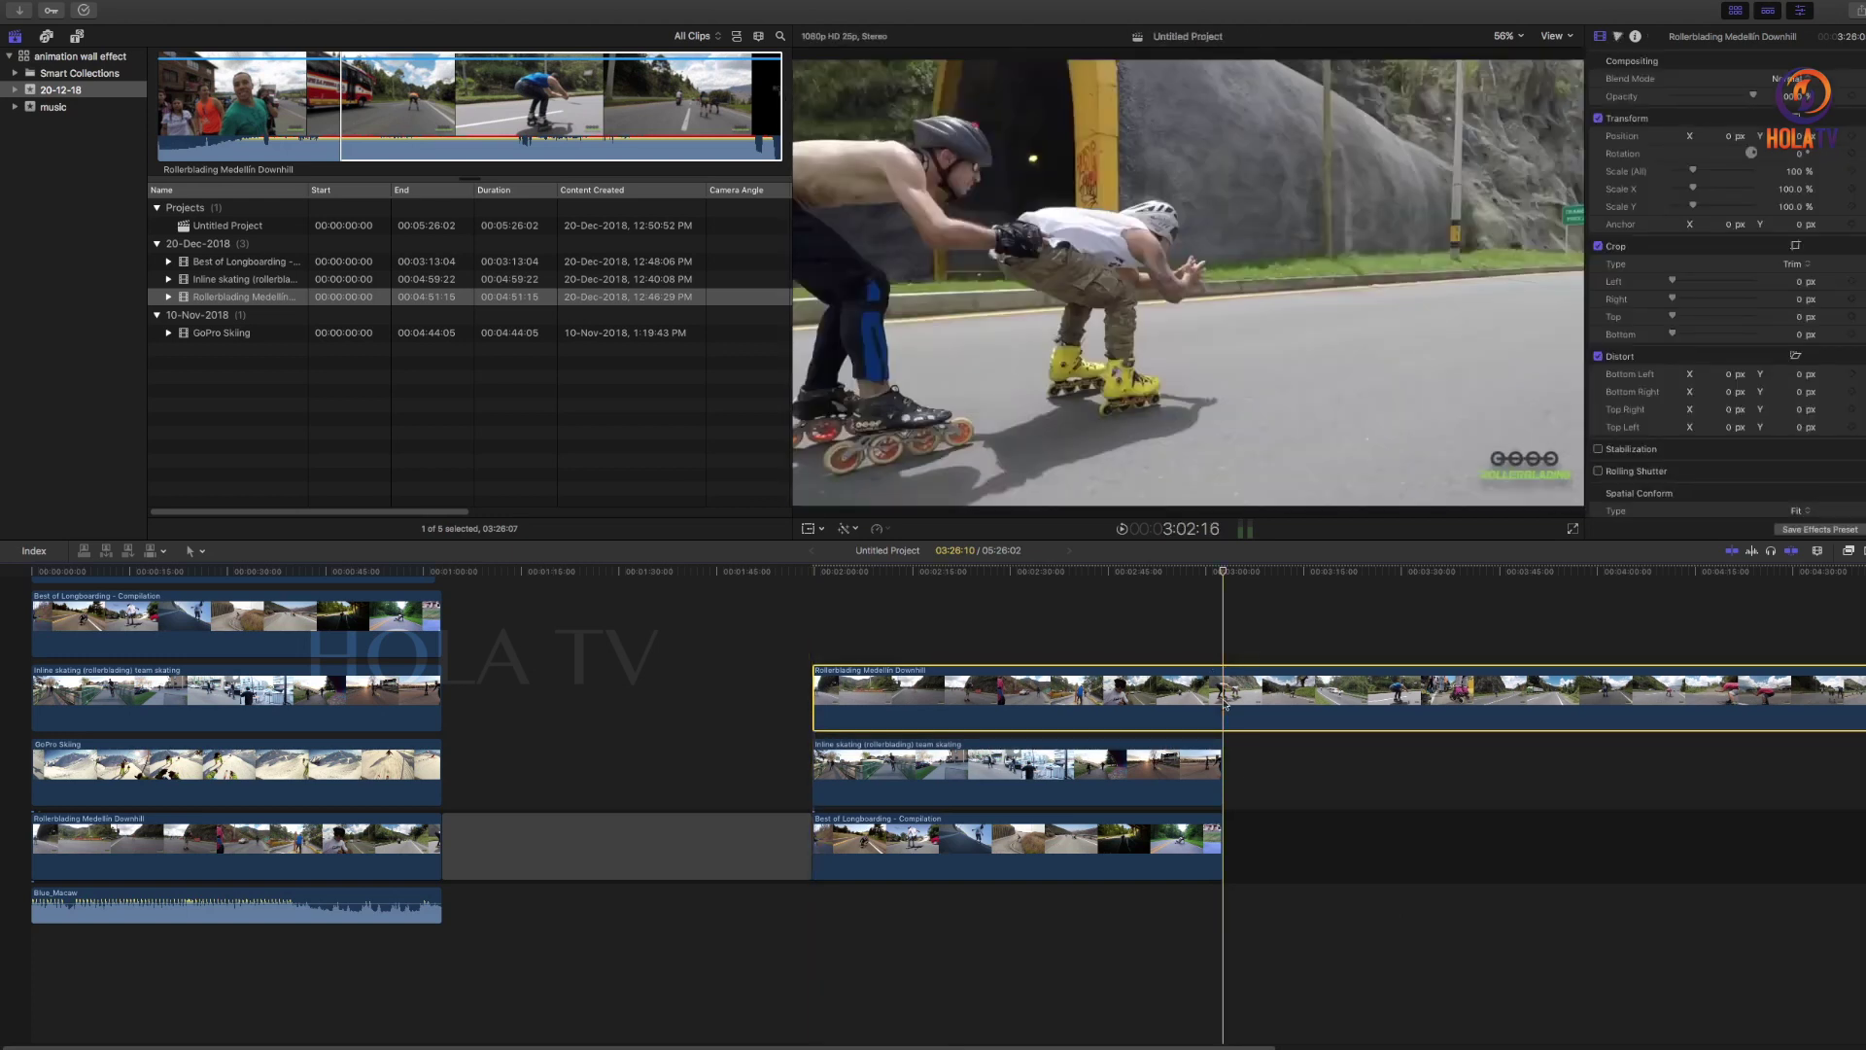
{"action": "key", "text": "alt+bracketright"}
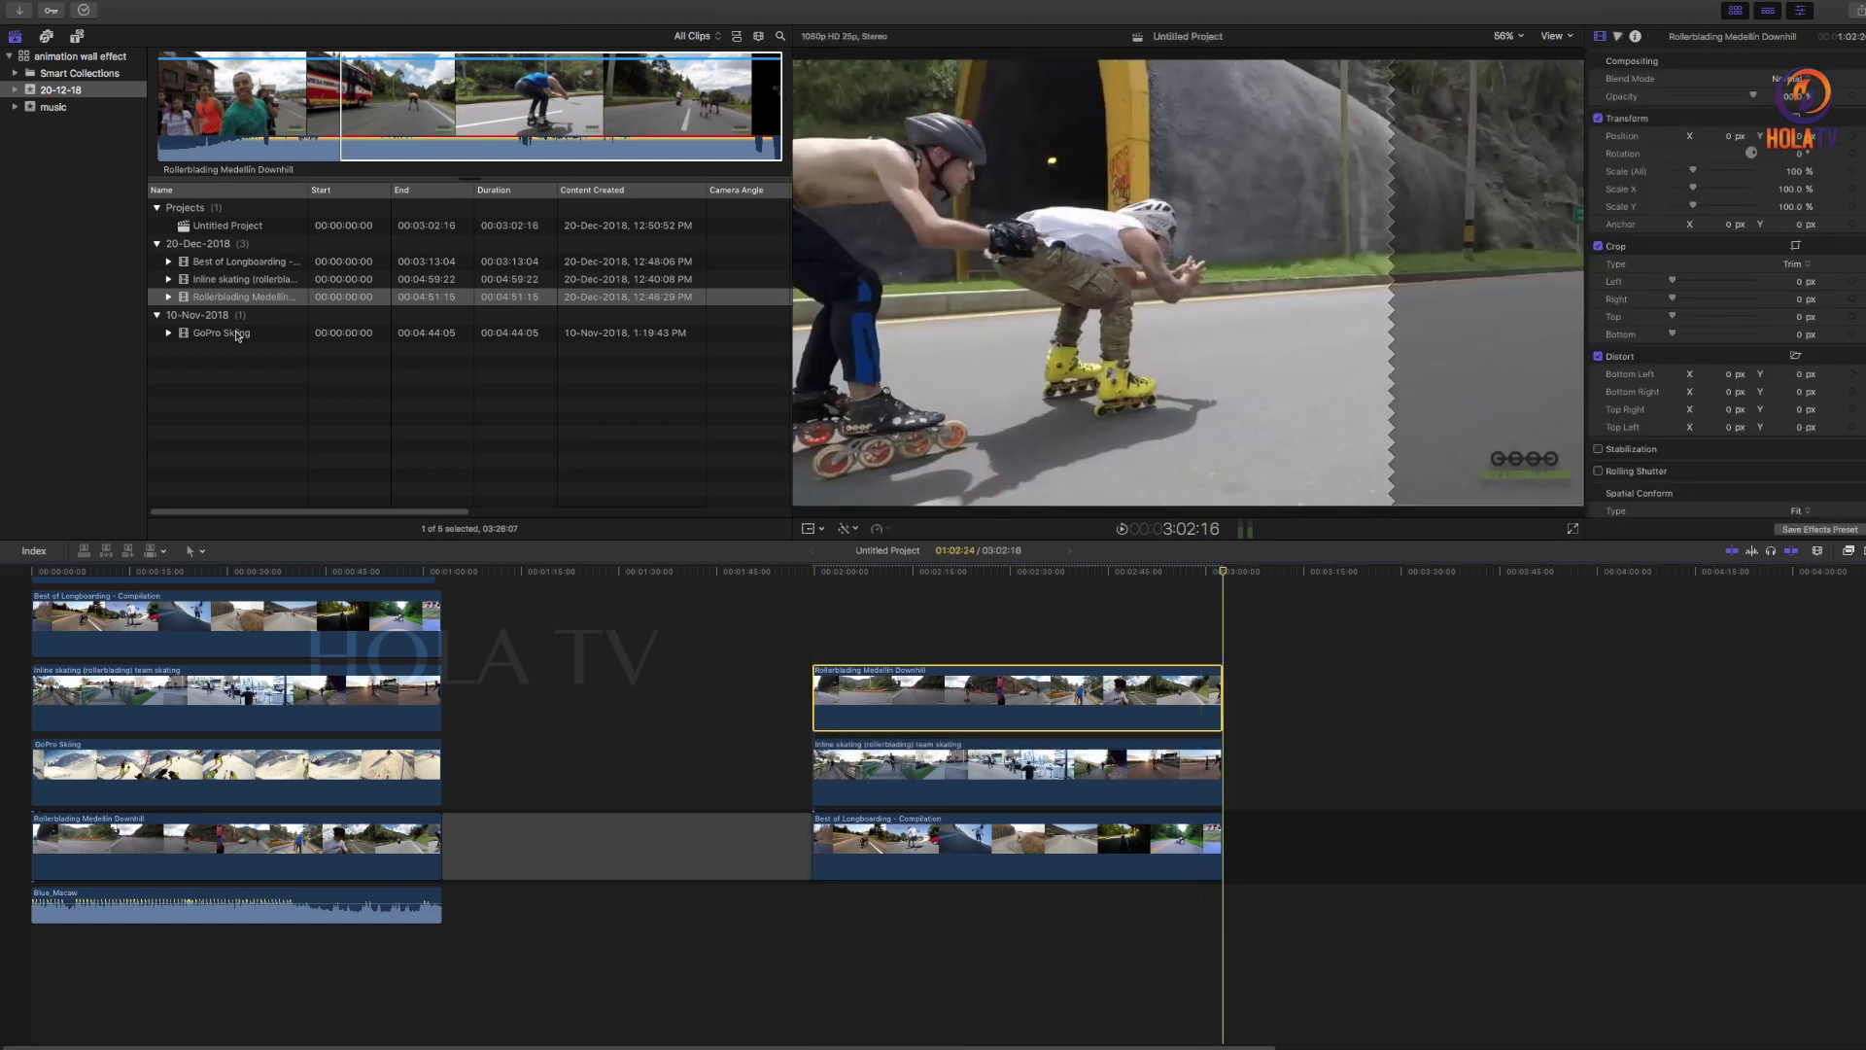
{"action": "left_click_drag", "start_coordinate": [236, 335], "coordinate": [806, 618]}
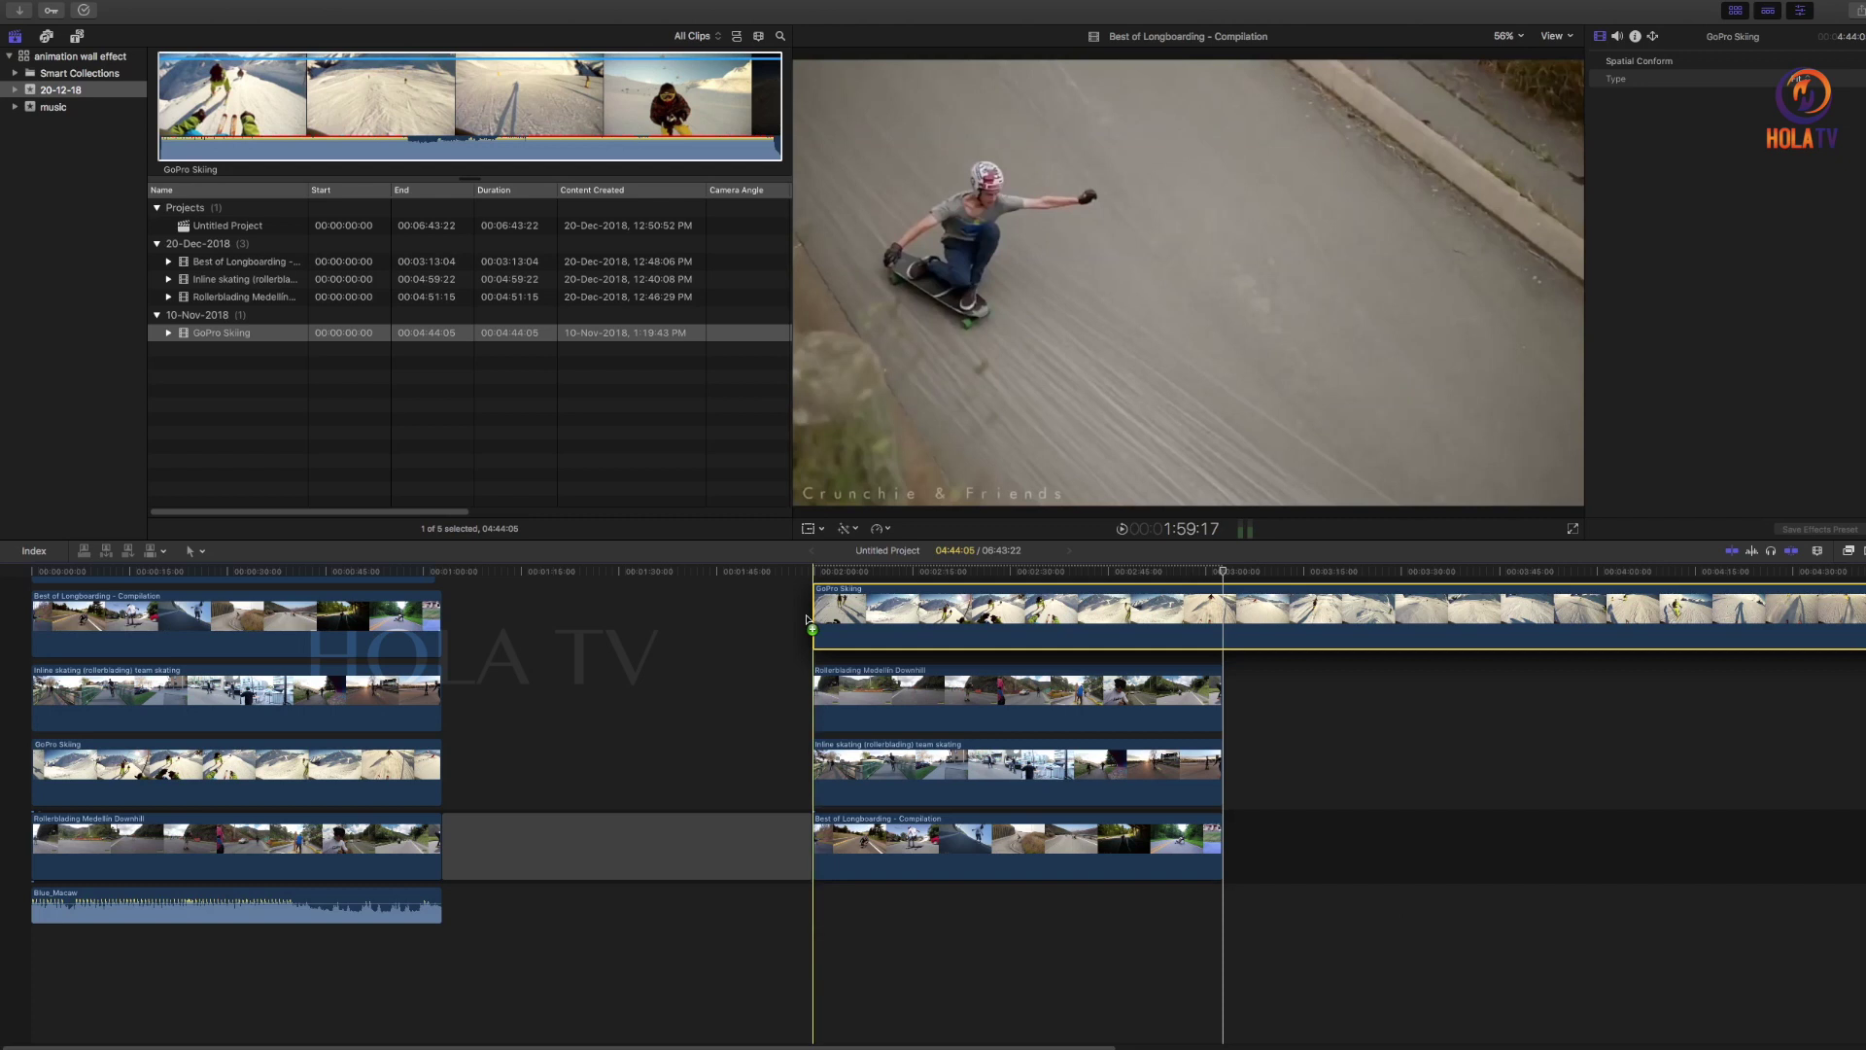
{"action": "left_click", "coordinate": [1227, 609]}
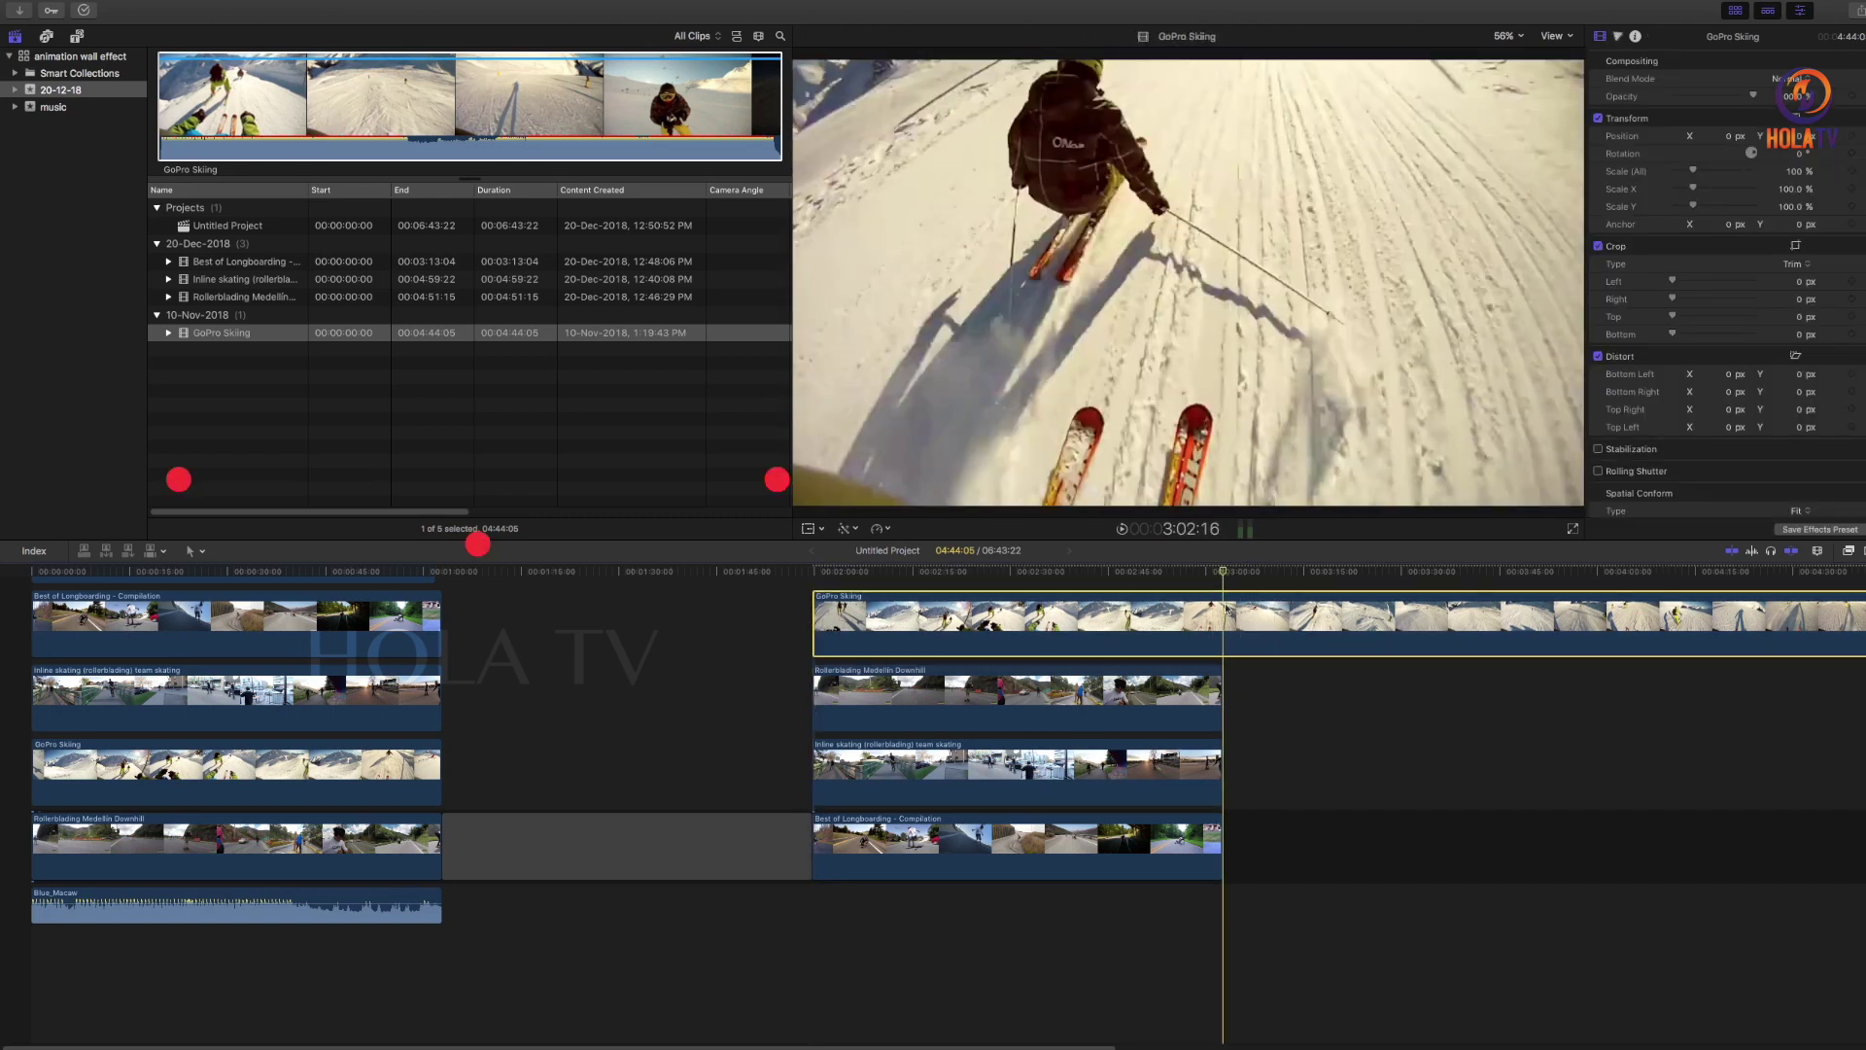
Trim GoPro Skiing to the playhead and disable the Best of Longboarding and Inline skating clips
{"action": "key", "text": "alt+bracketright"}
{"action": "left_click", "coordinate": [1026, 834]}
{"action": "left_click", "coordinate": [1038, 835]}
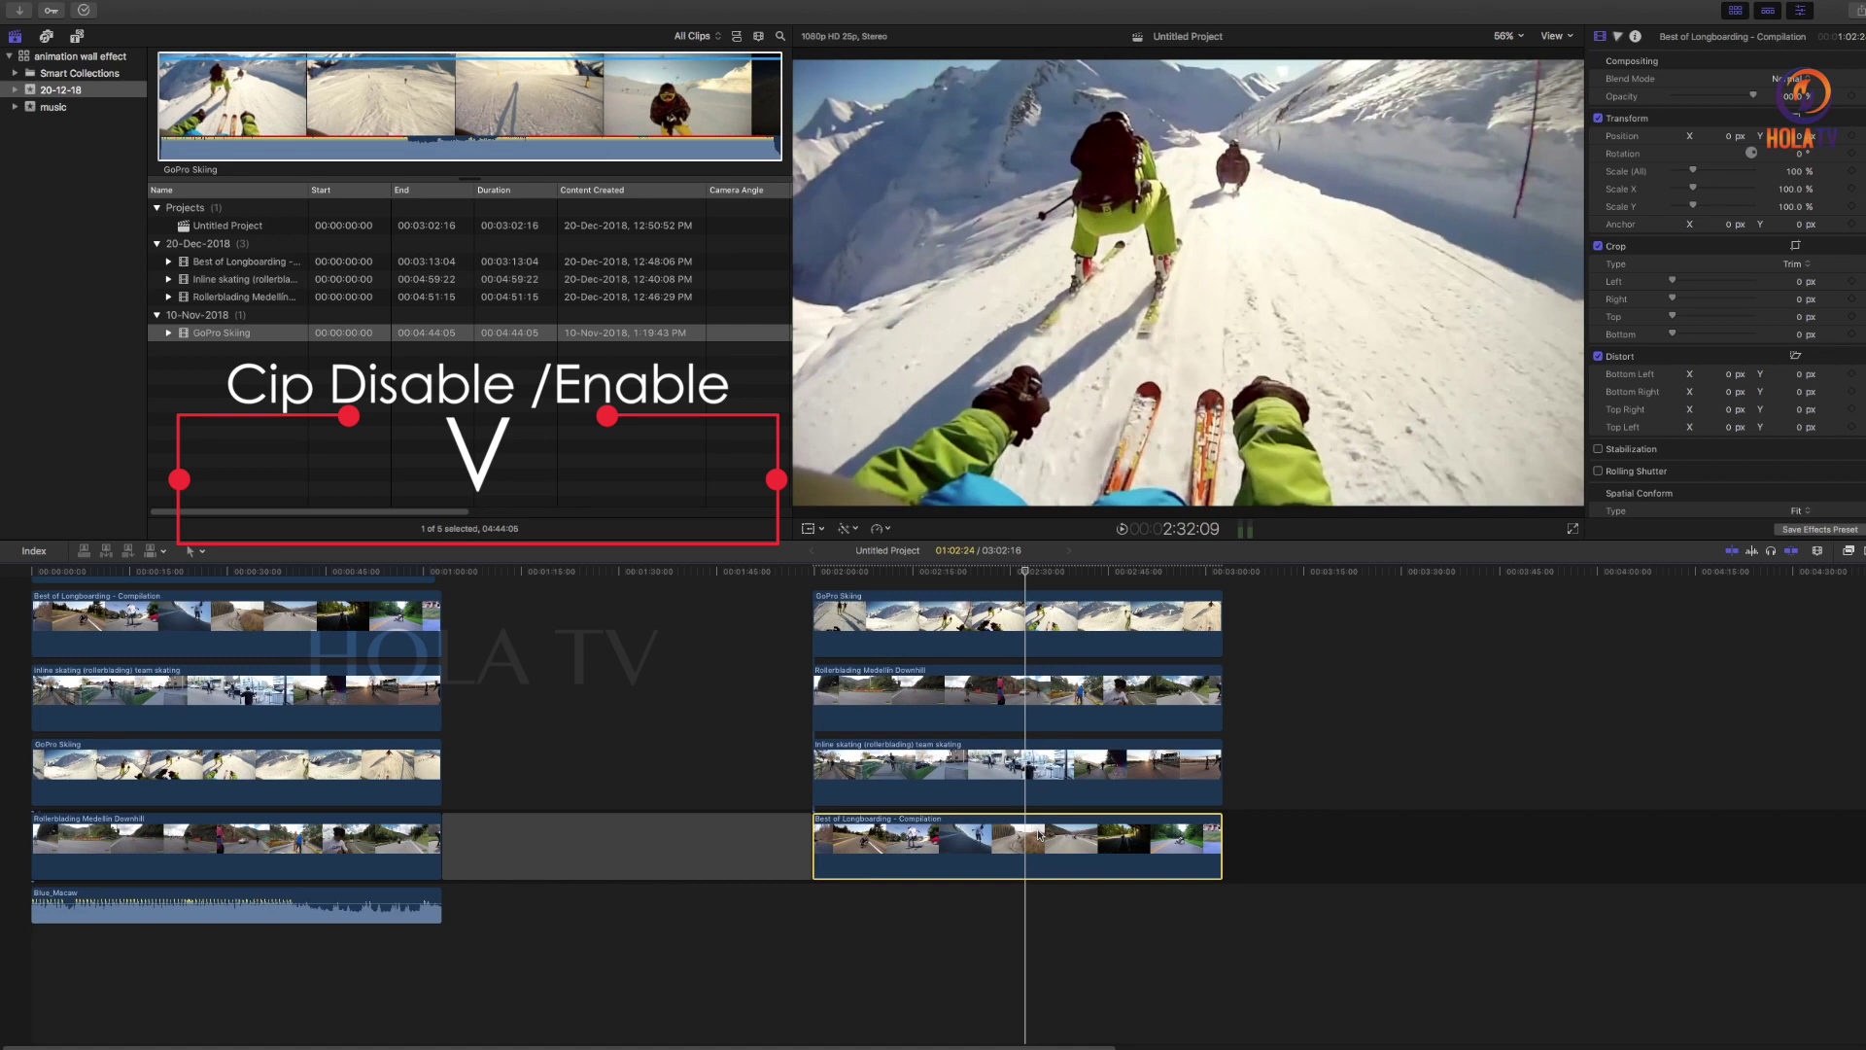
{"action": "key", "text": "v"}
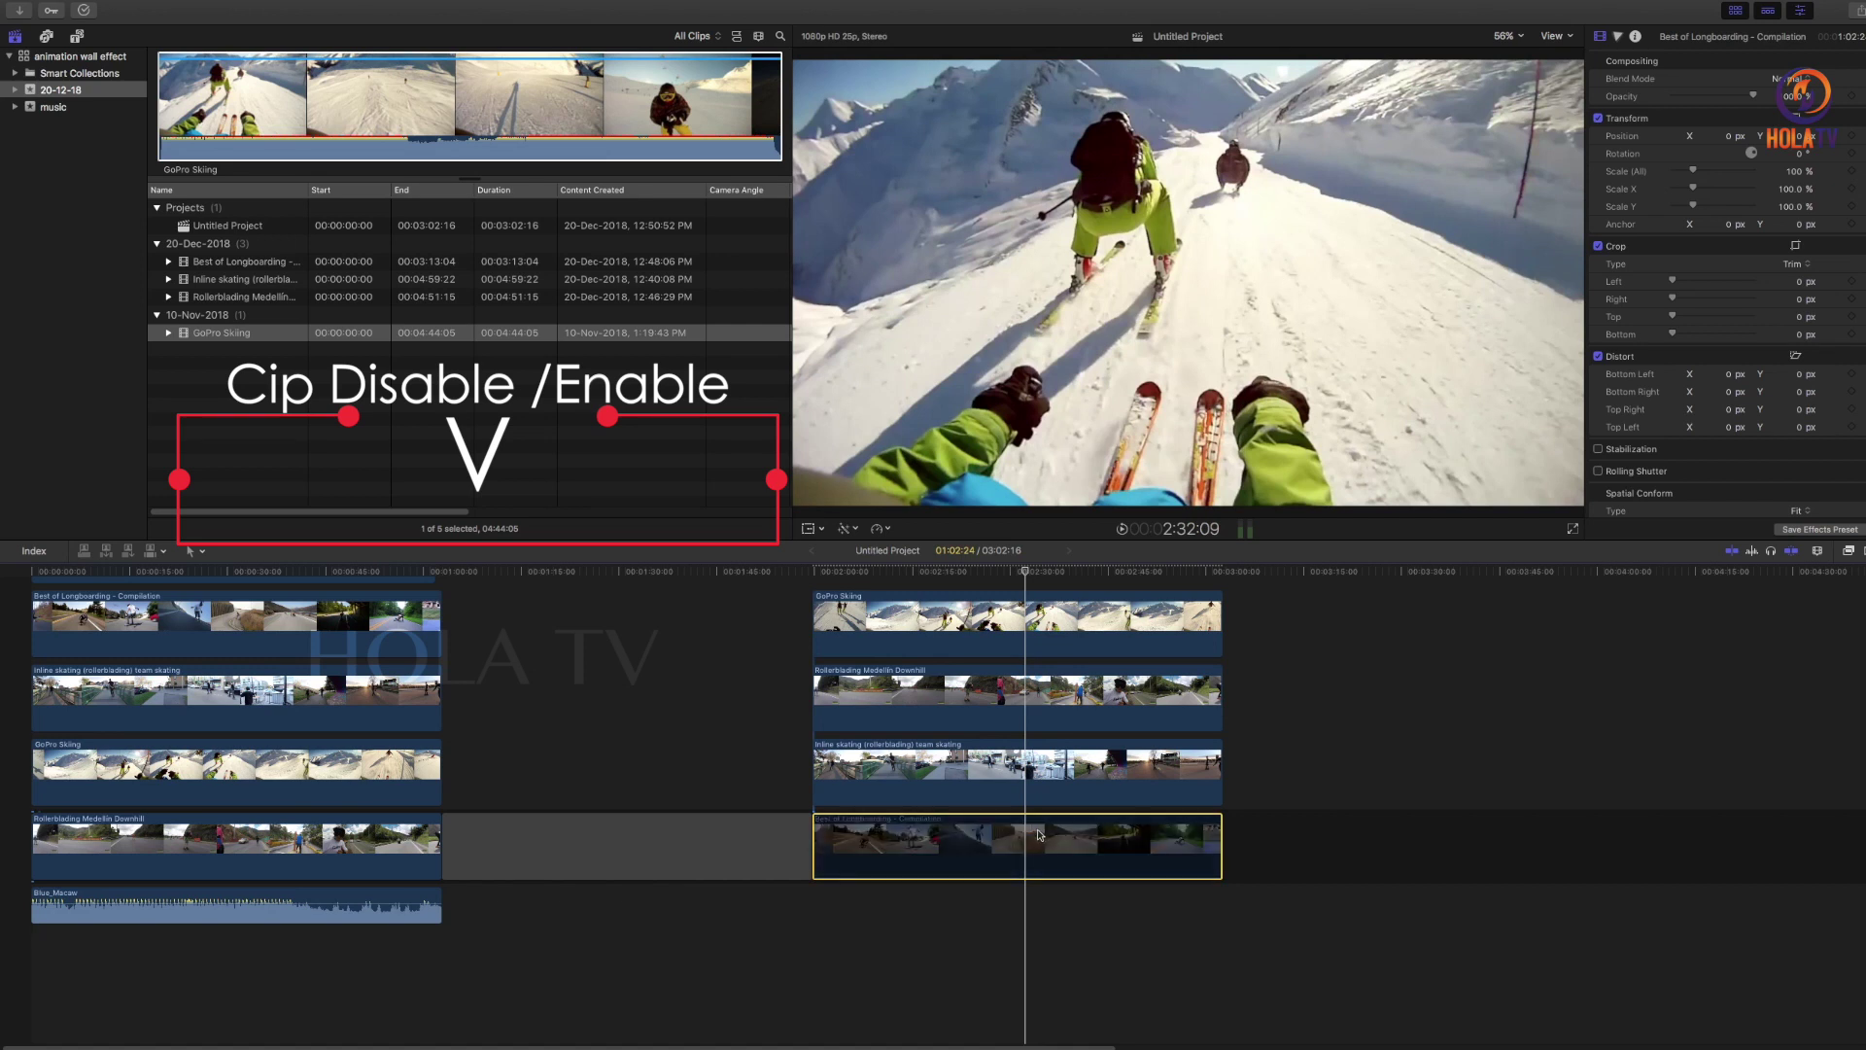
{"action": "left_click", "coordinate": [1040, 787]}
{"action": "key", "text": "v"}
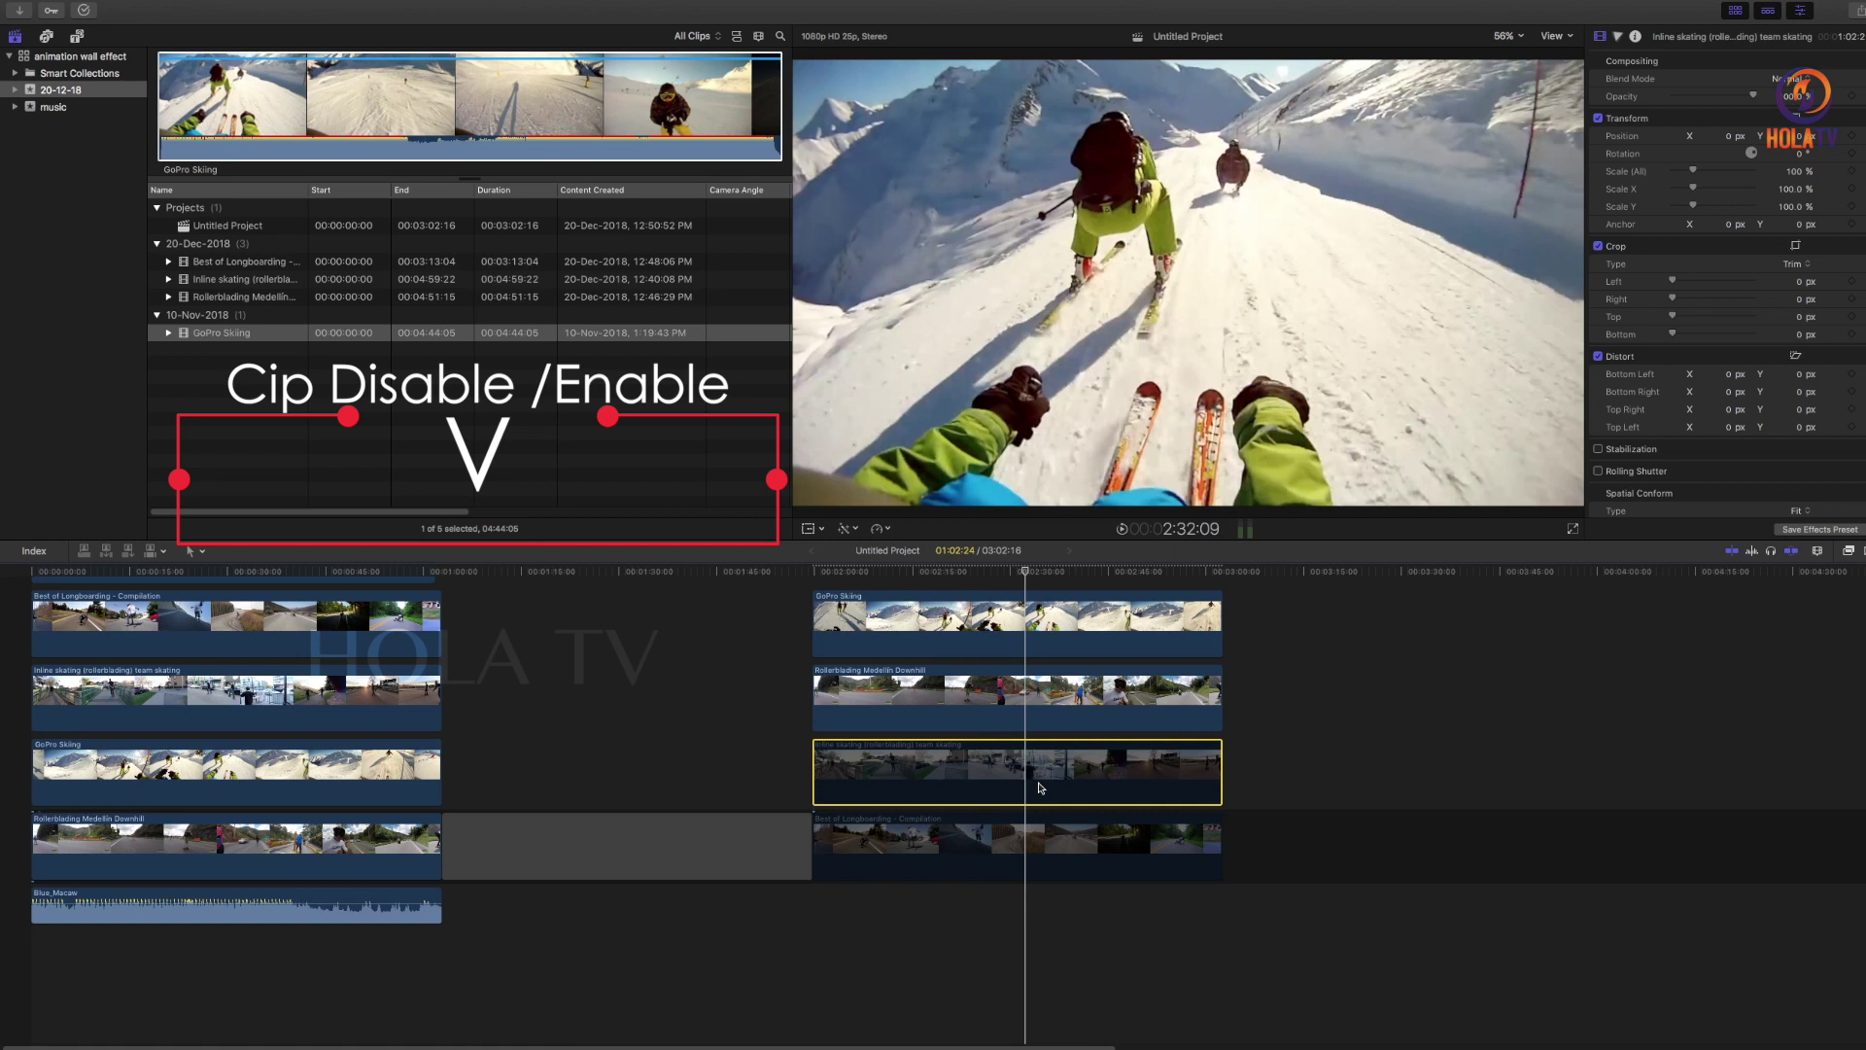
{"action": "left_click", "coordinate": [1050, 695]}
{"action": "key", "text": "v"}
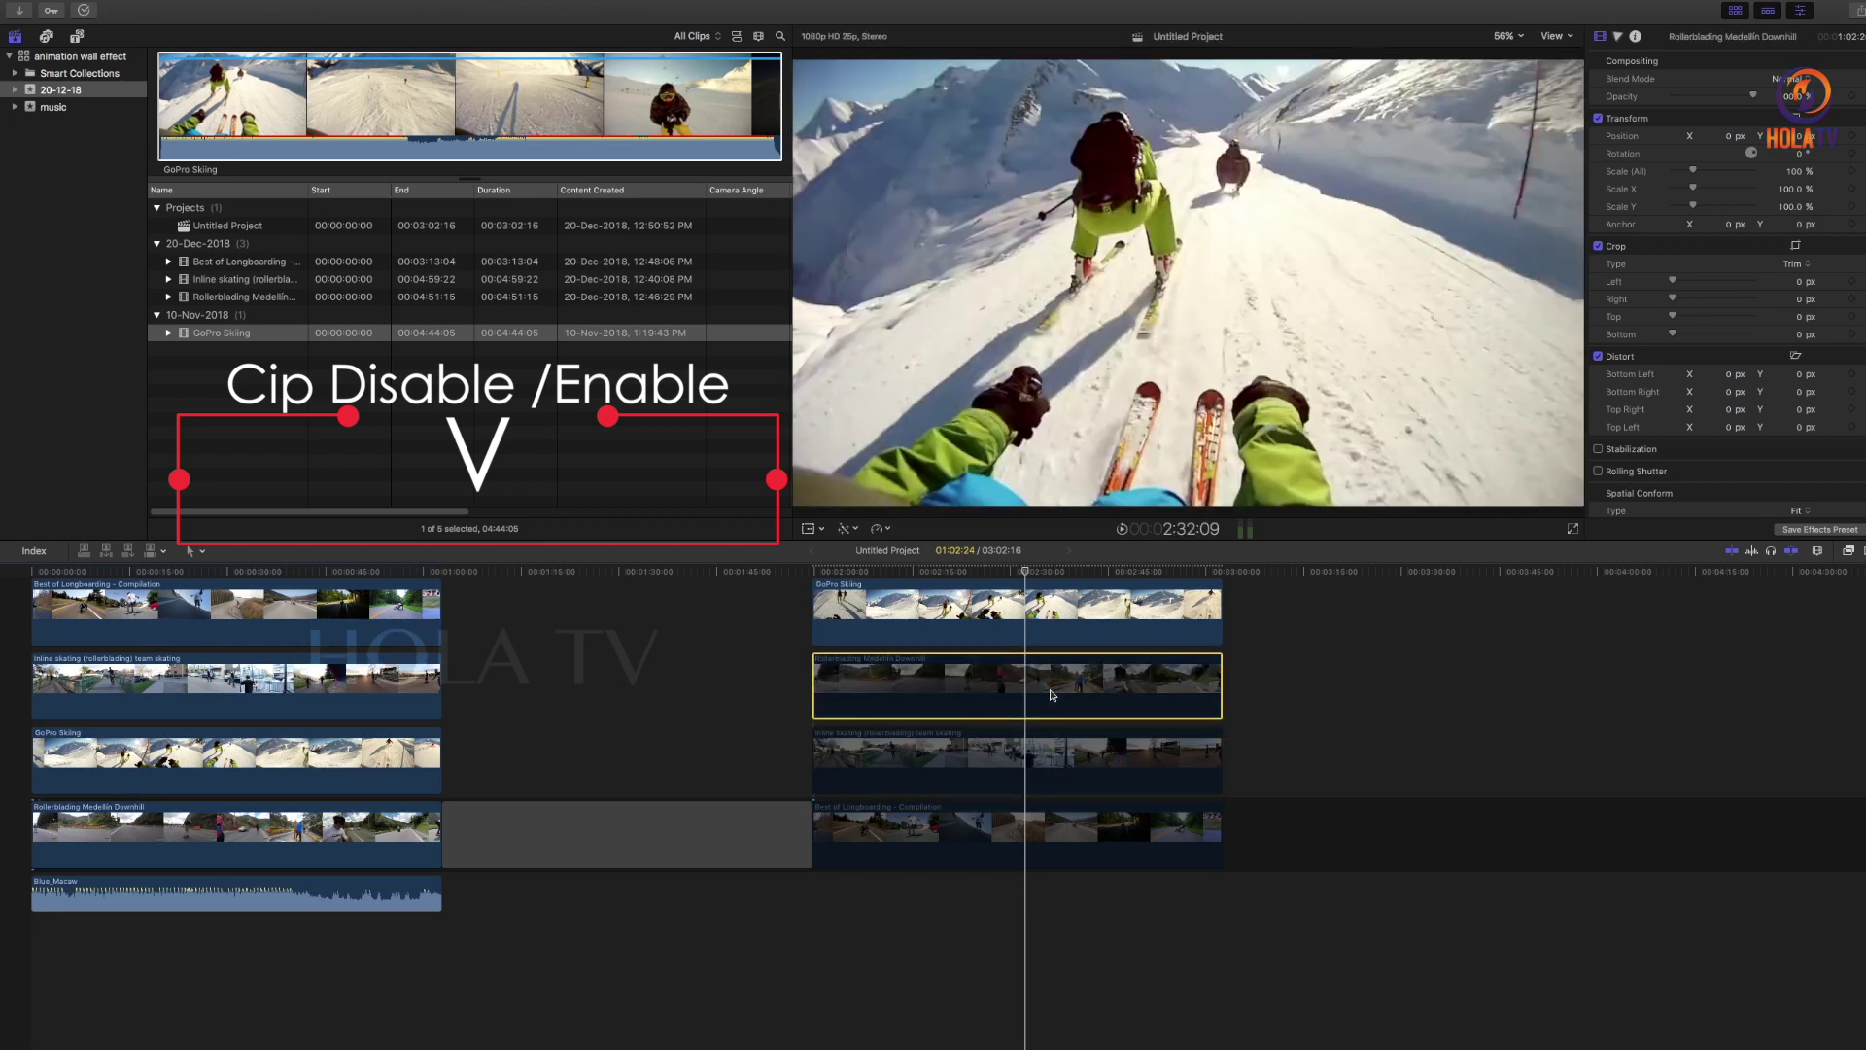
{"action": "key", "text": "v"}
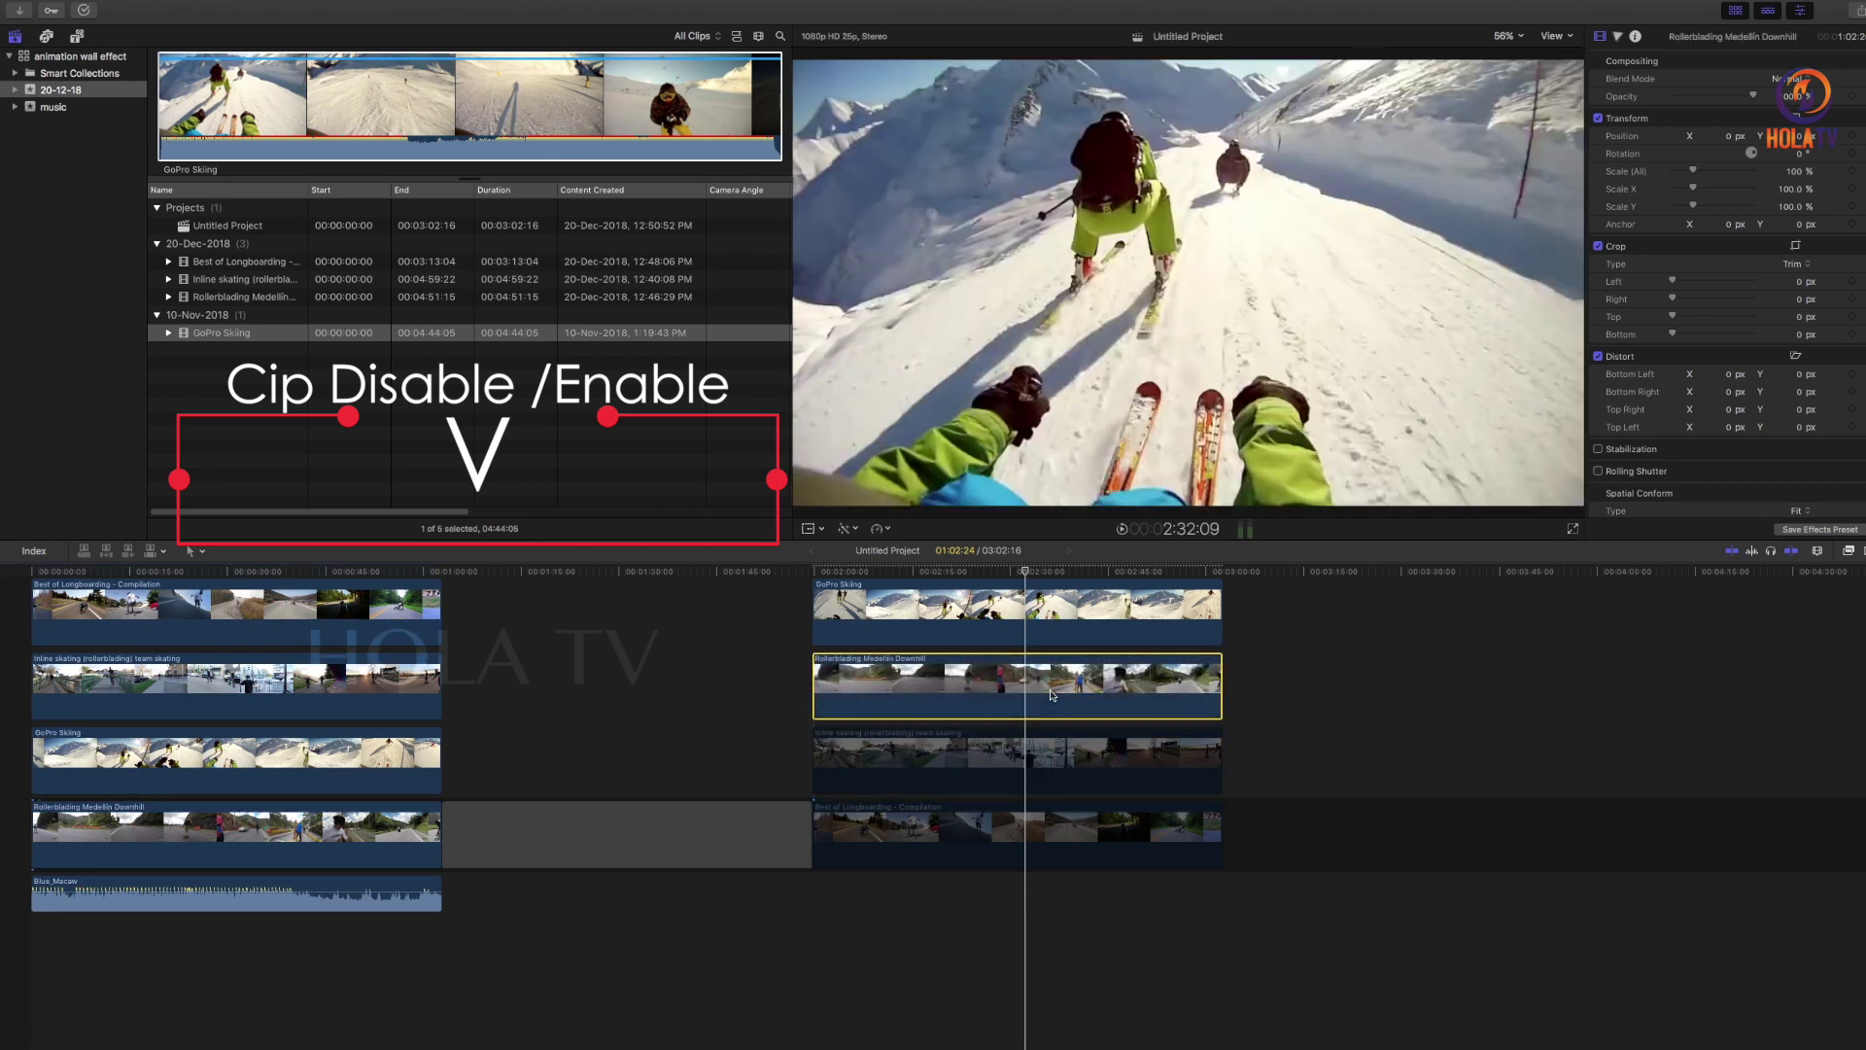
Scrub through the stacked skiing footage and select the GoPro Skiing clip
{"action": "left_click", "coordinate": [969, 571]}
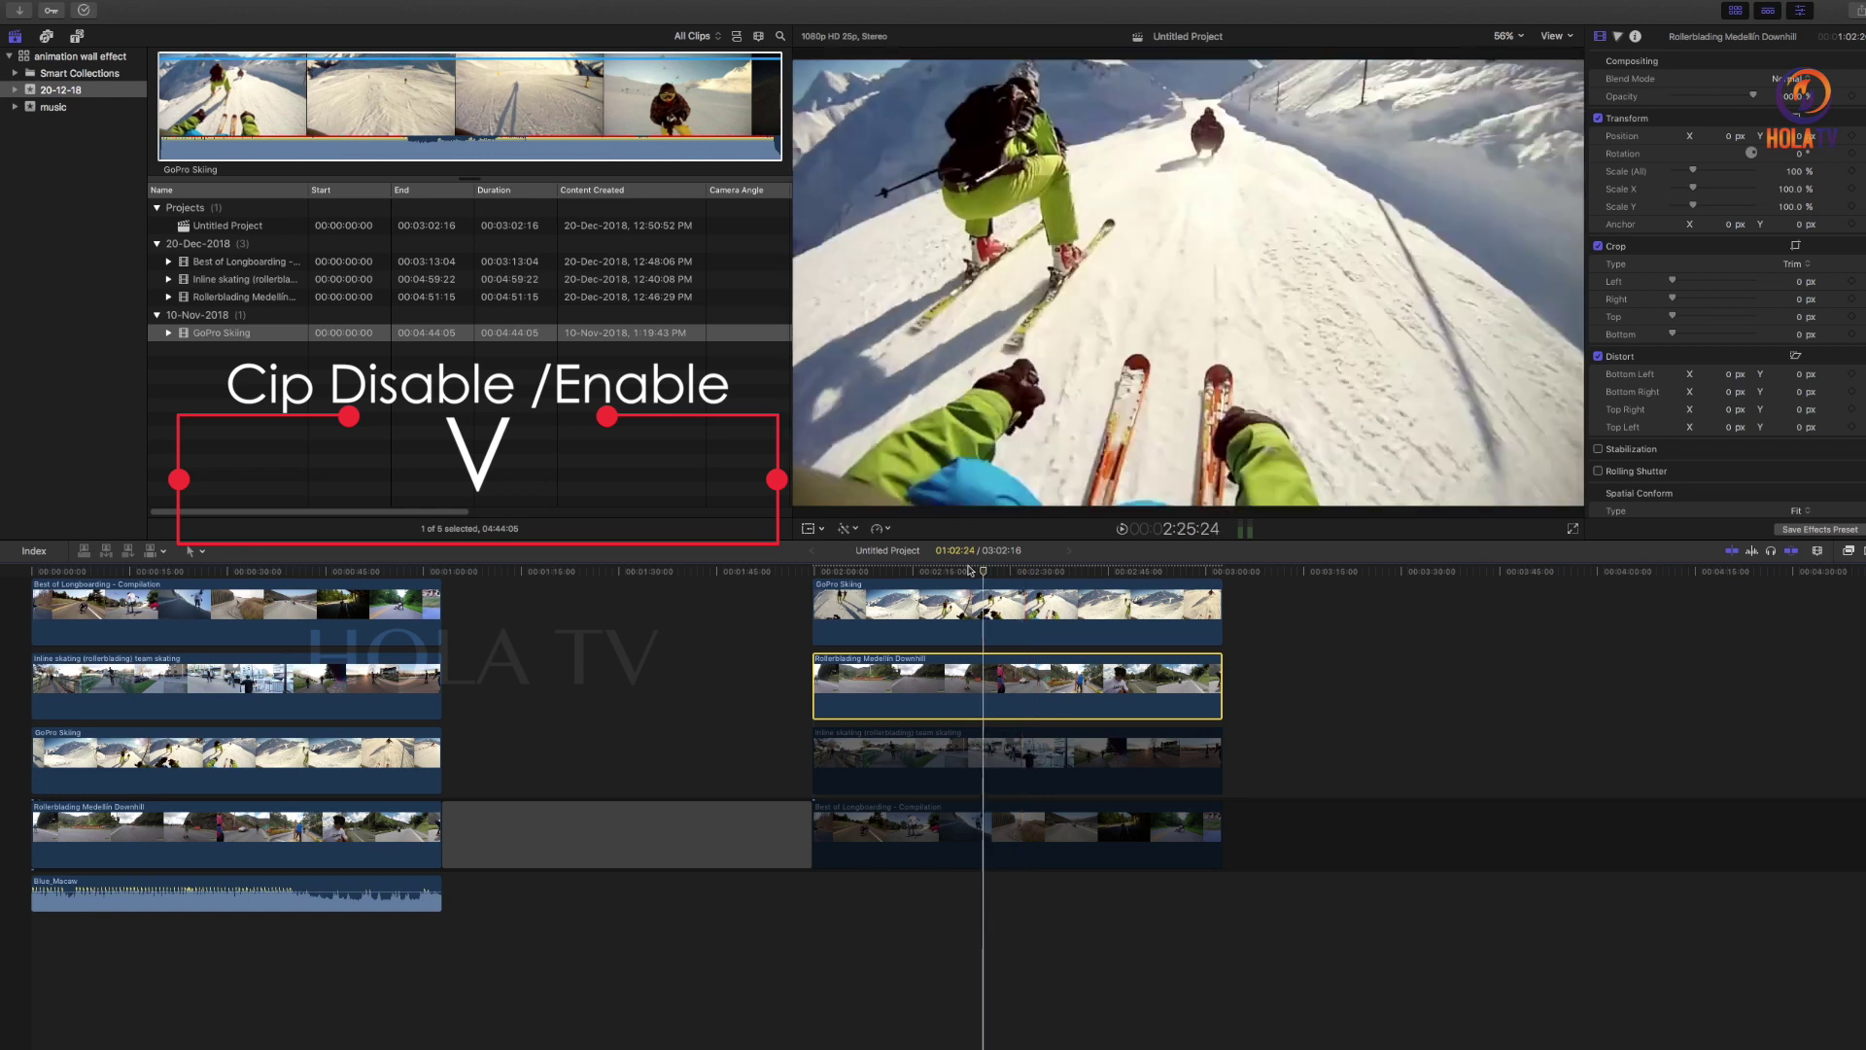
{"action": "left_click_drag", "start_coordinate": [969, 571], "coordinate": [841, 573]}
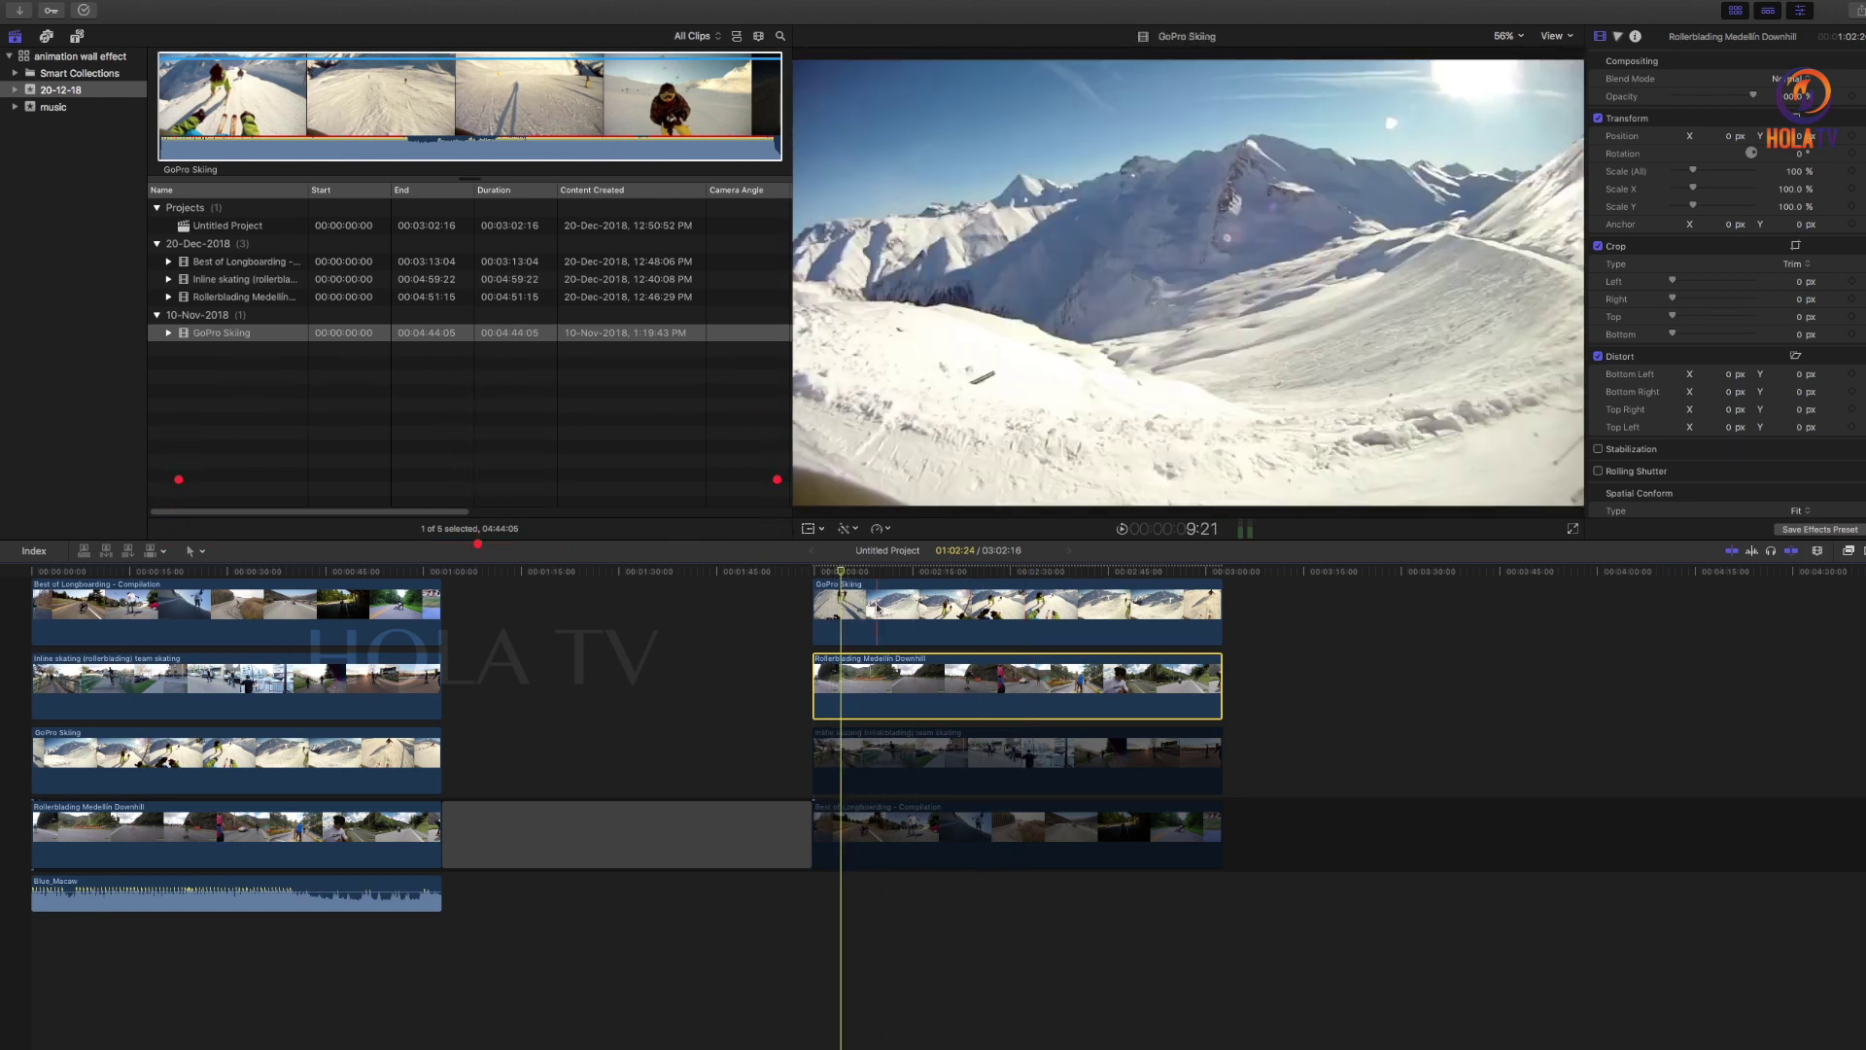
{"action": "left_click", "coordinate": [911, 765]}
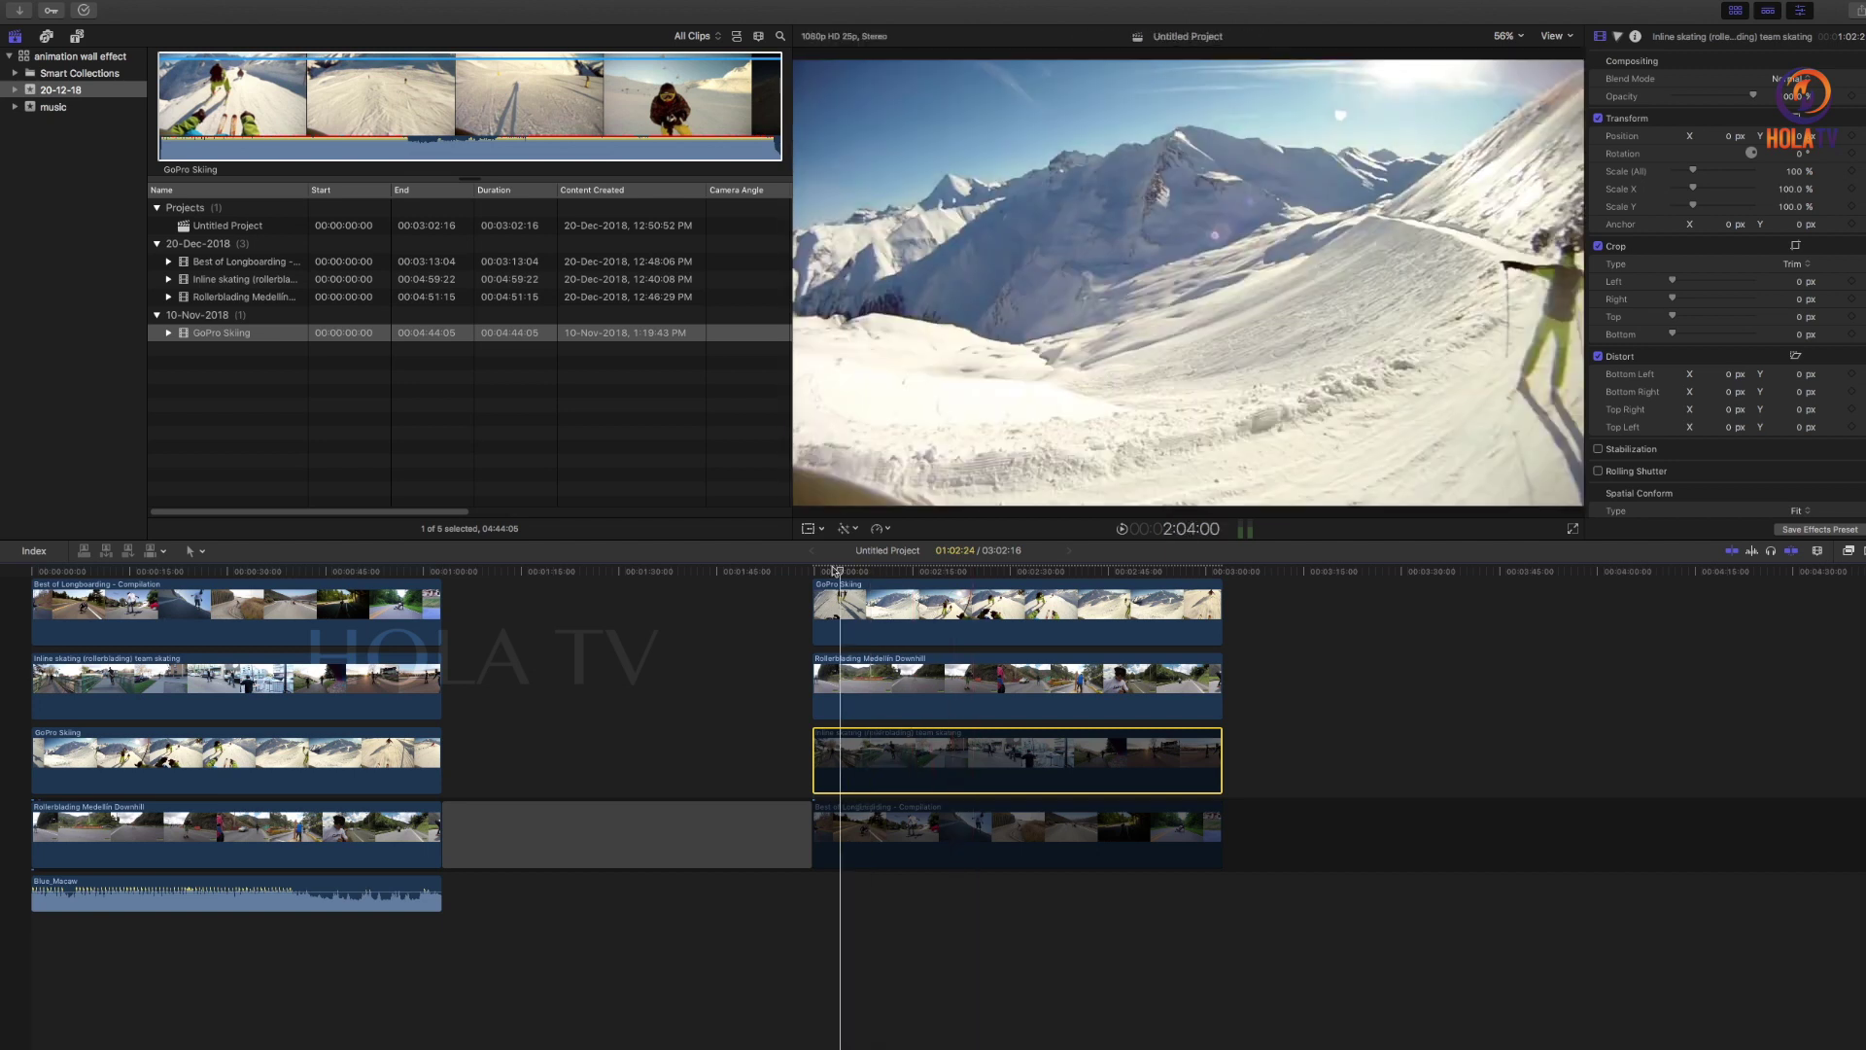
{"action": "left_click", "coordinate": [819, 571]}
{"action": "left_click_drag", "start_coordinate": [818, 571], "coordinate": [905, 584]}
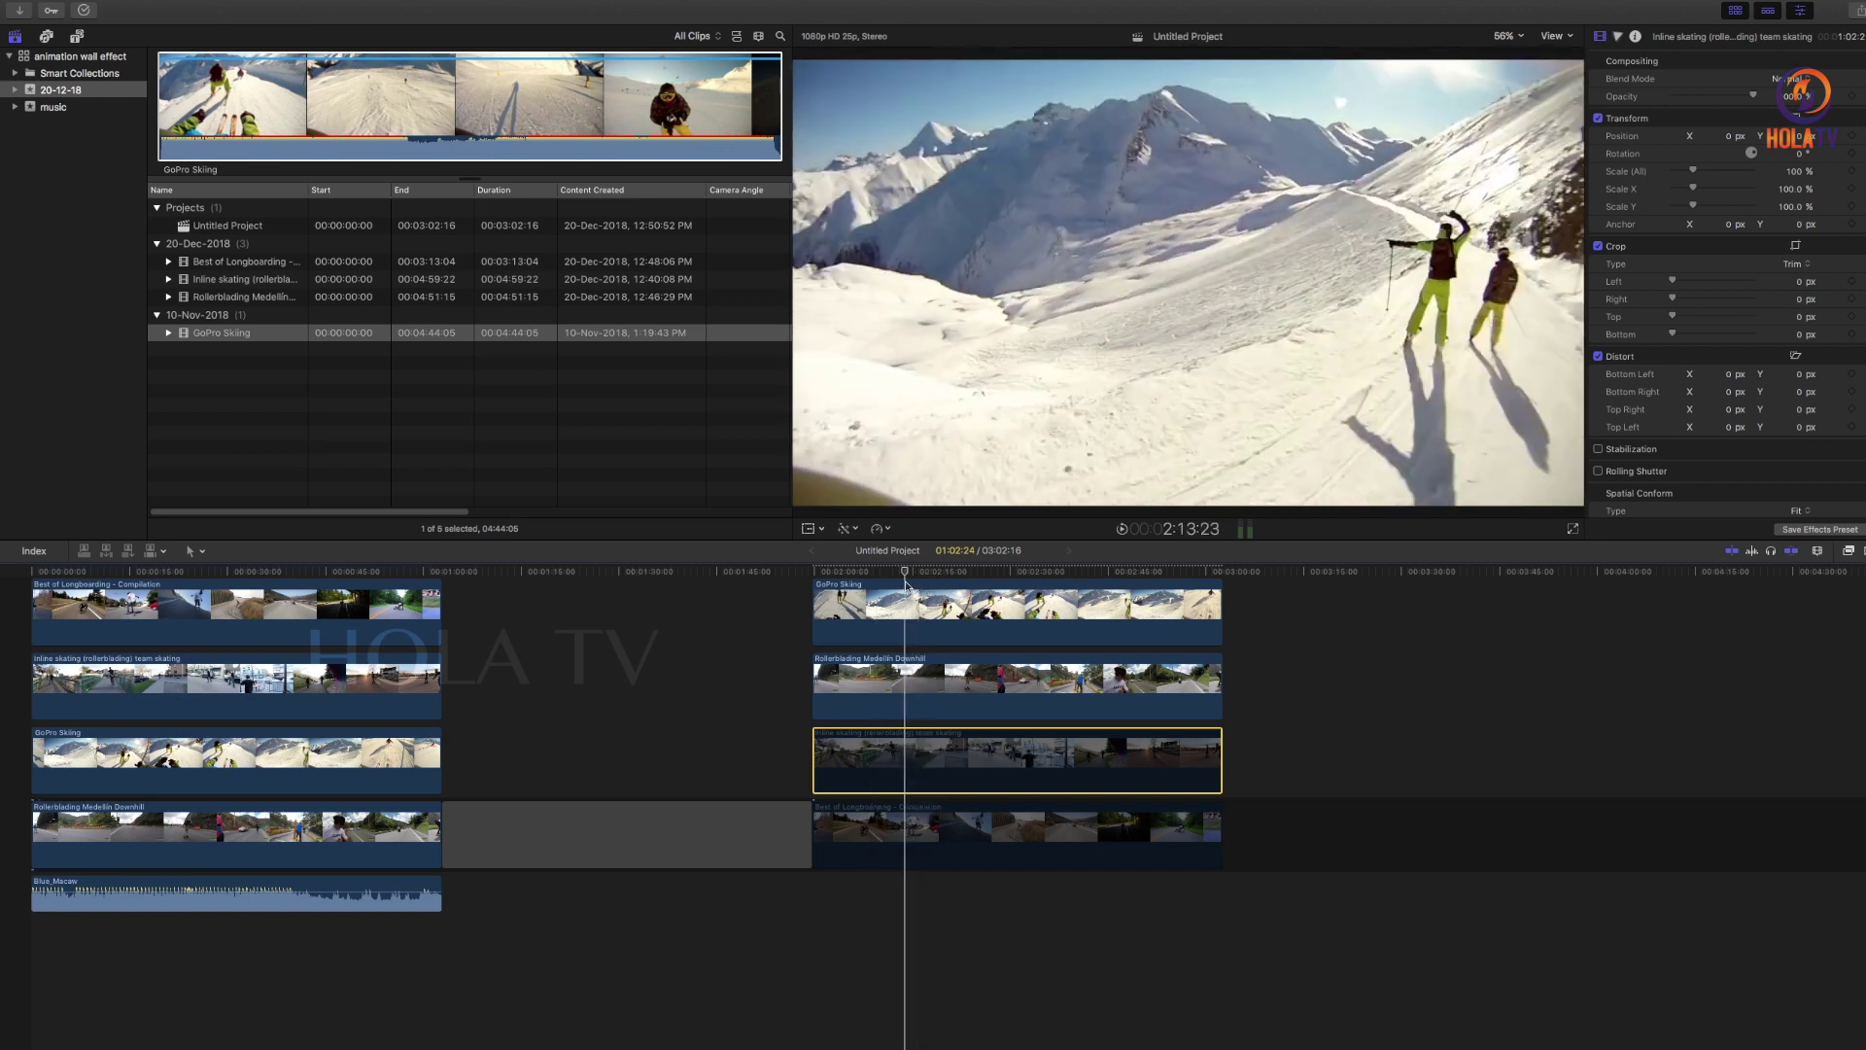
{"action": "left_click", "coordinate": [920, 579]}
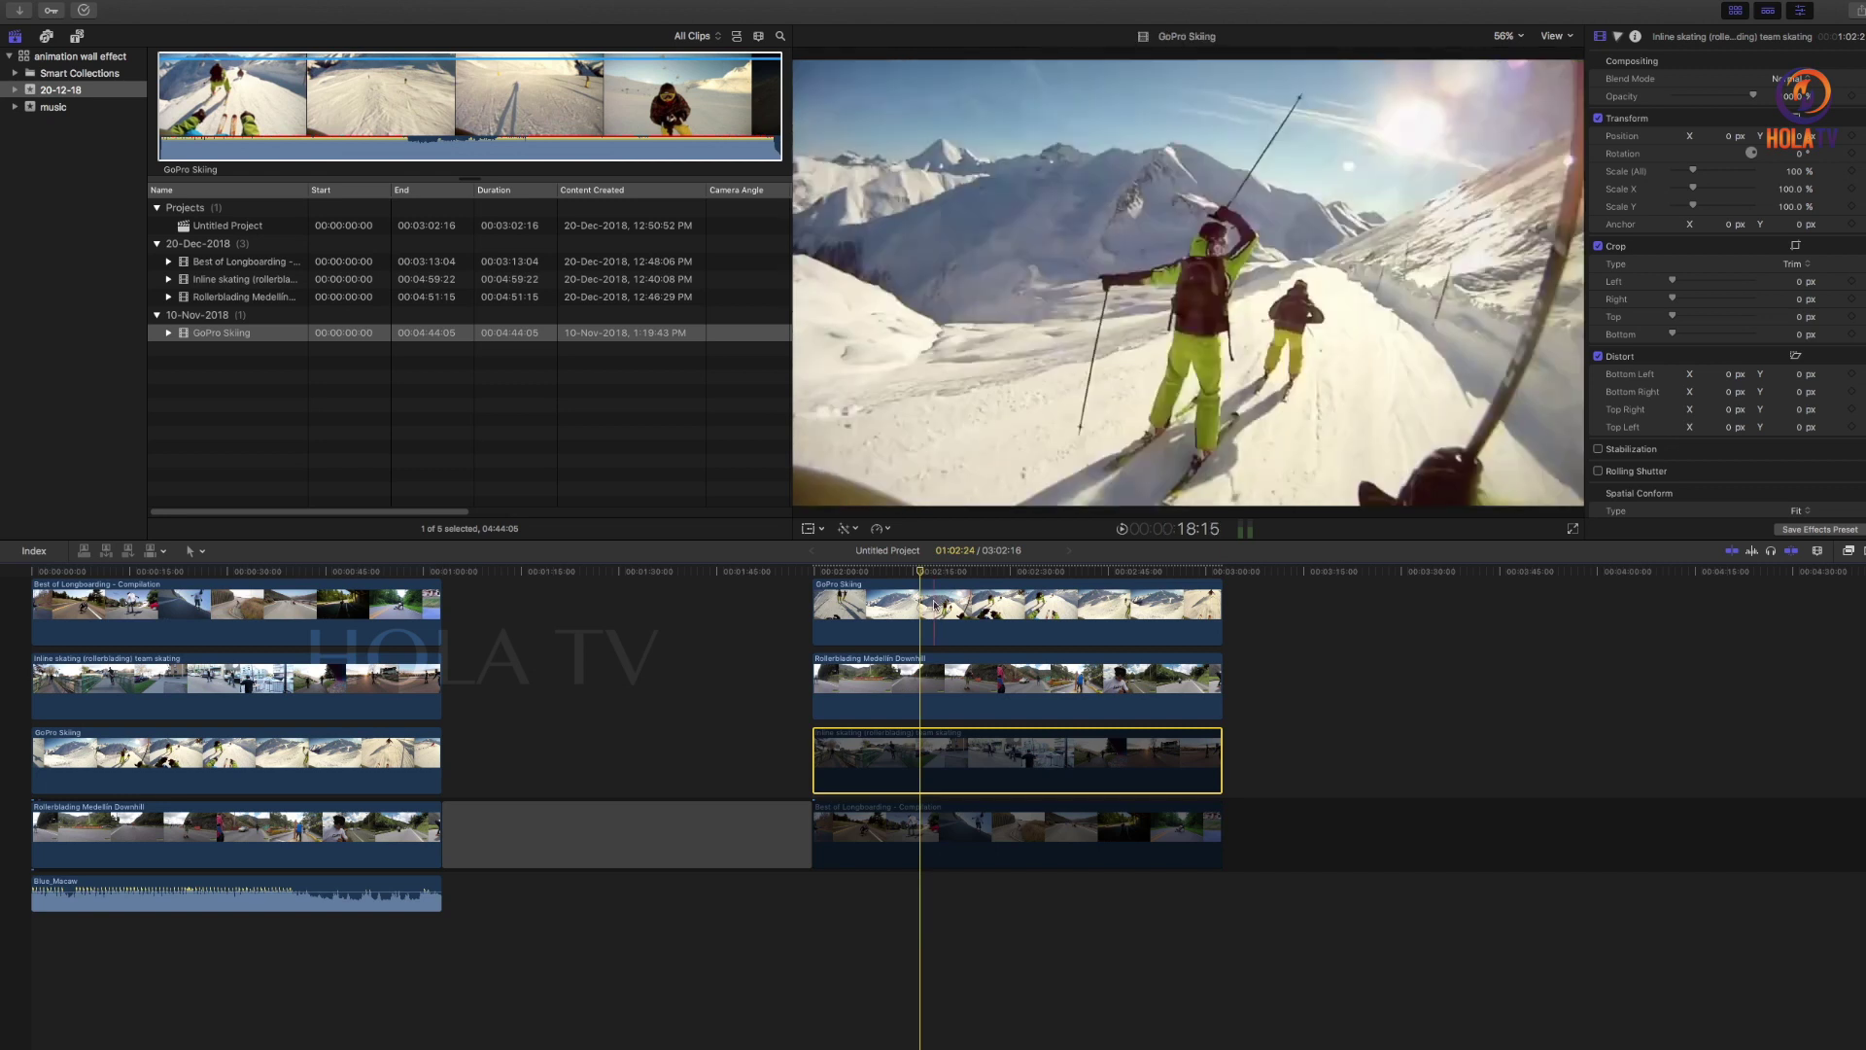
{"action": "left_click", "coordinate": [934, 604]}
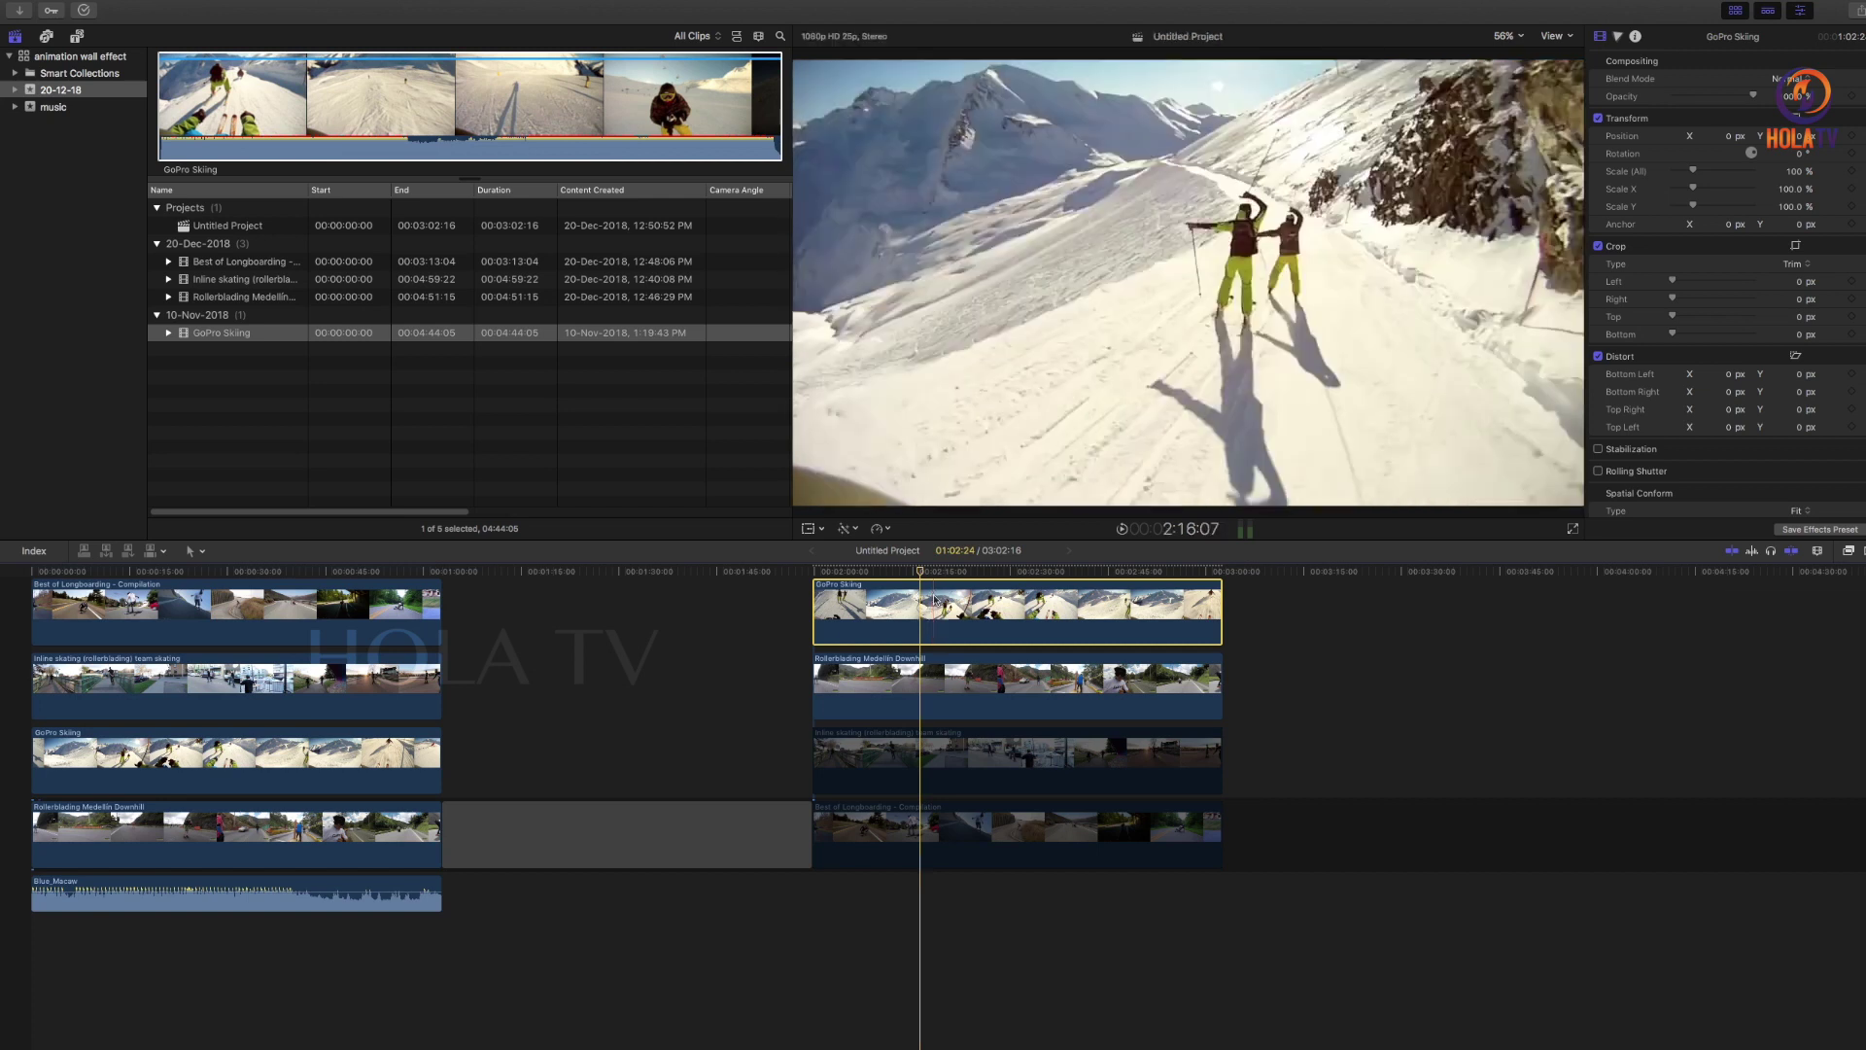
Shrink the GoPro Skiing picture to under half size and move it into the top-left quadrant
{"action": "left_click", "coordinate": [950, 681]}
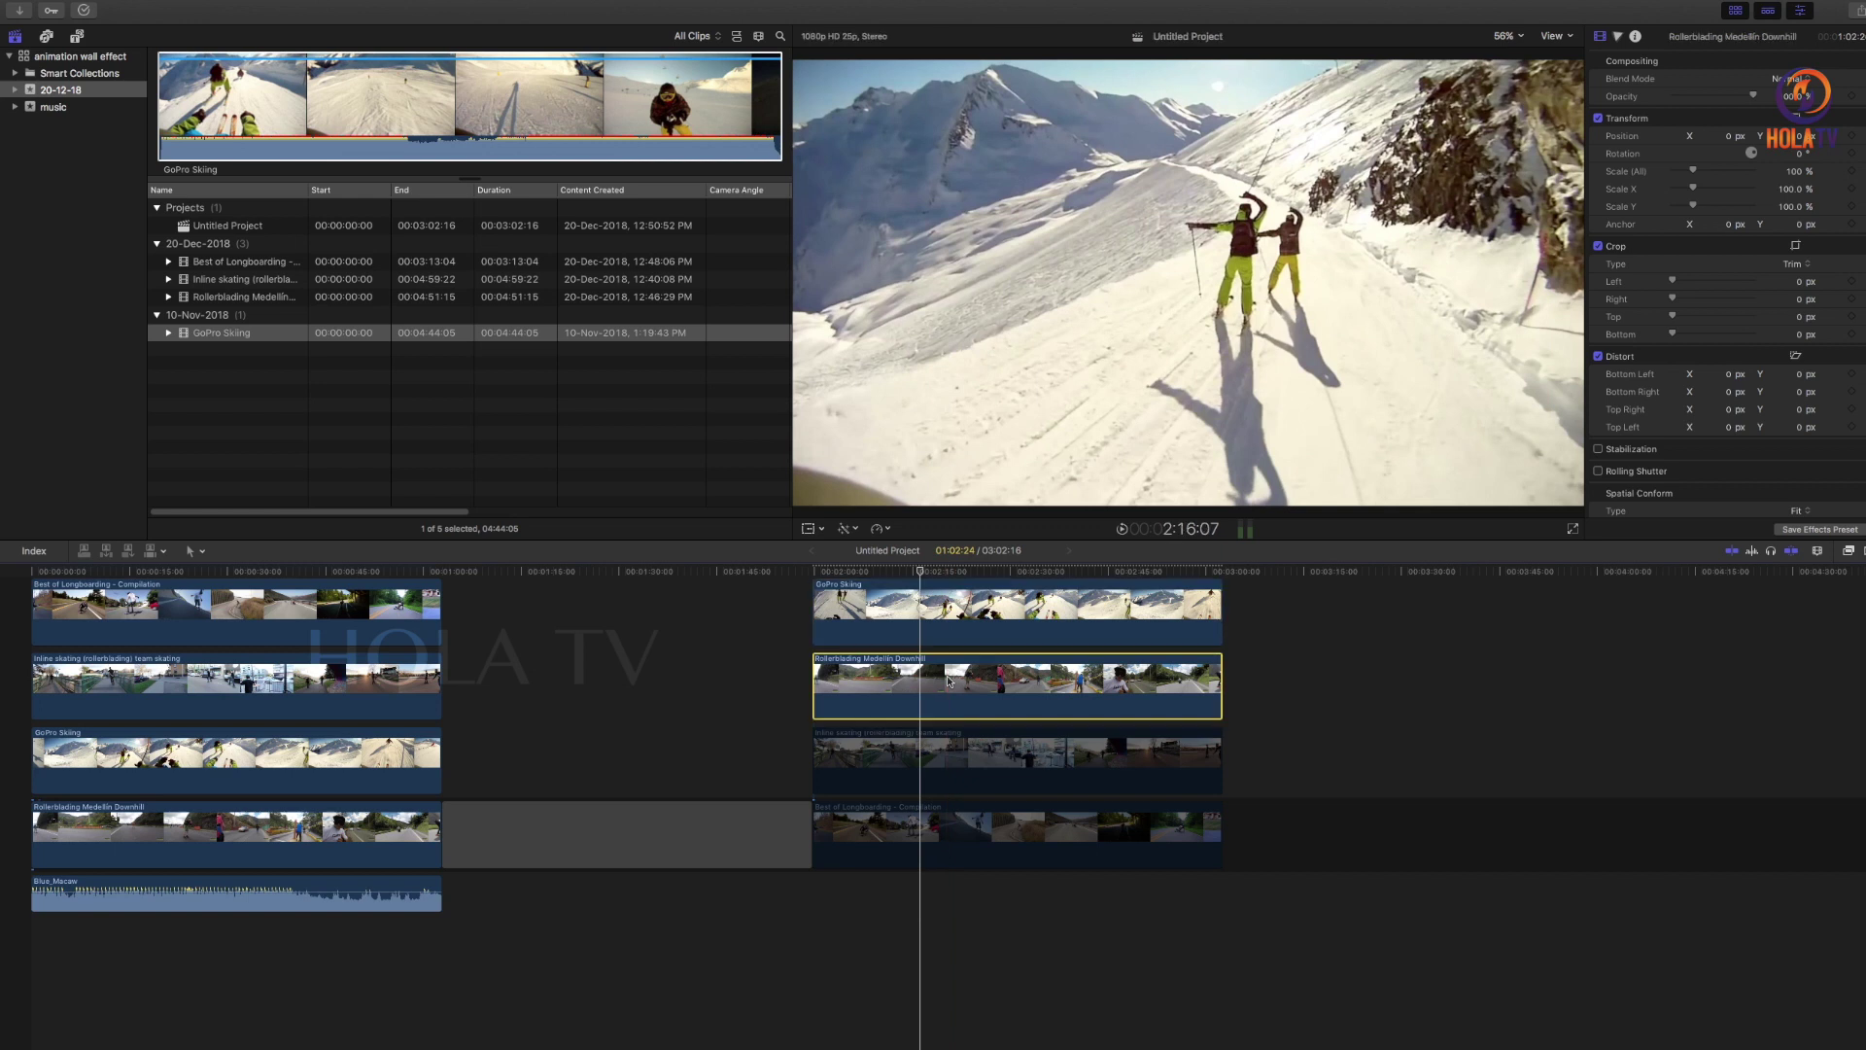
{"action": "left_click", "coordinate": [961, 628]}
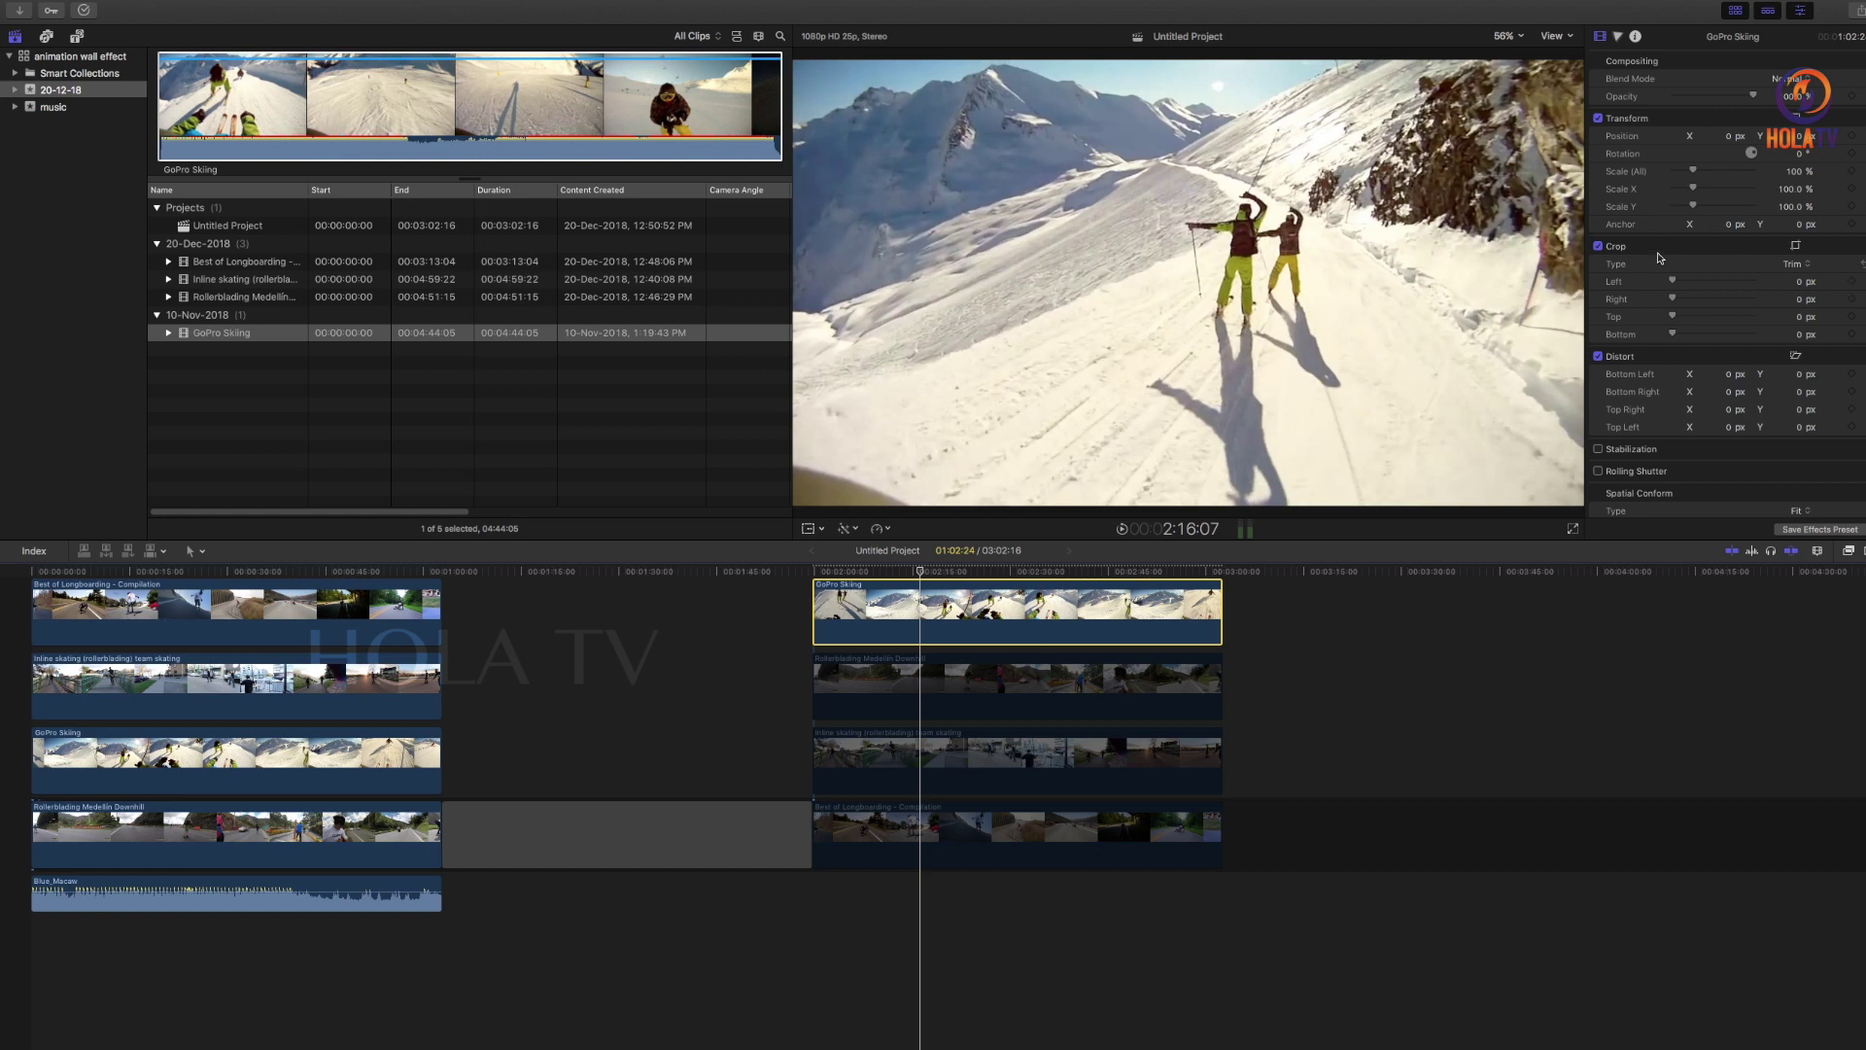
{"action": "left_click_drag", "start_coordinate": [1693, 172], "coordinate": [1686, 174]}
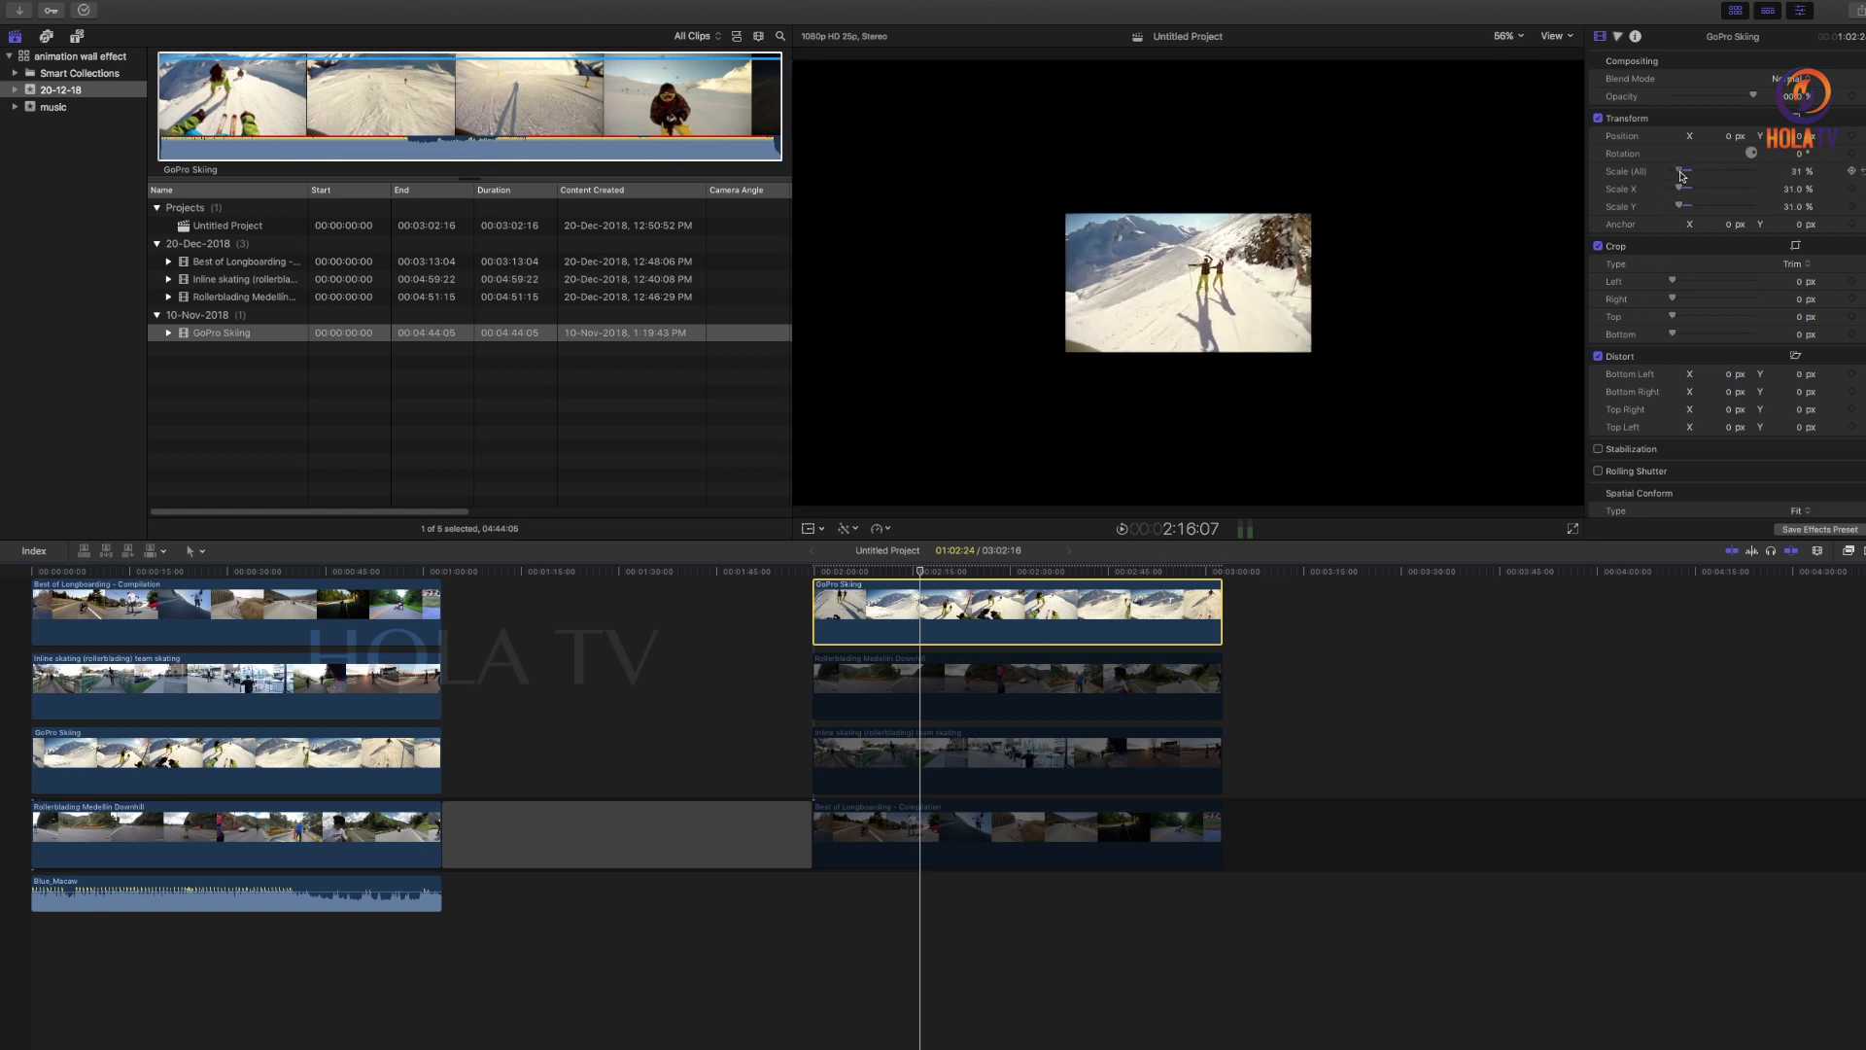
{"action": "left_click_drag", "start_coordinate": [1684, 174], "coordinate": [1687, 175]}
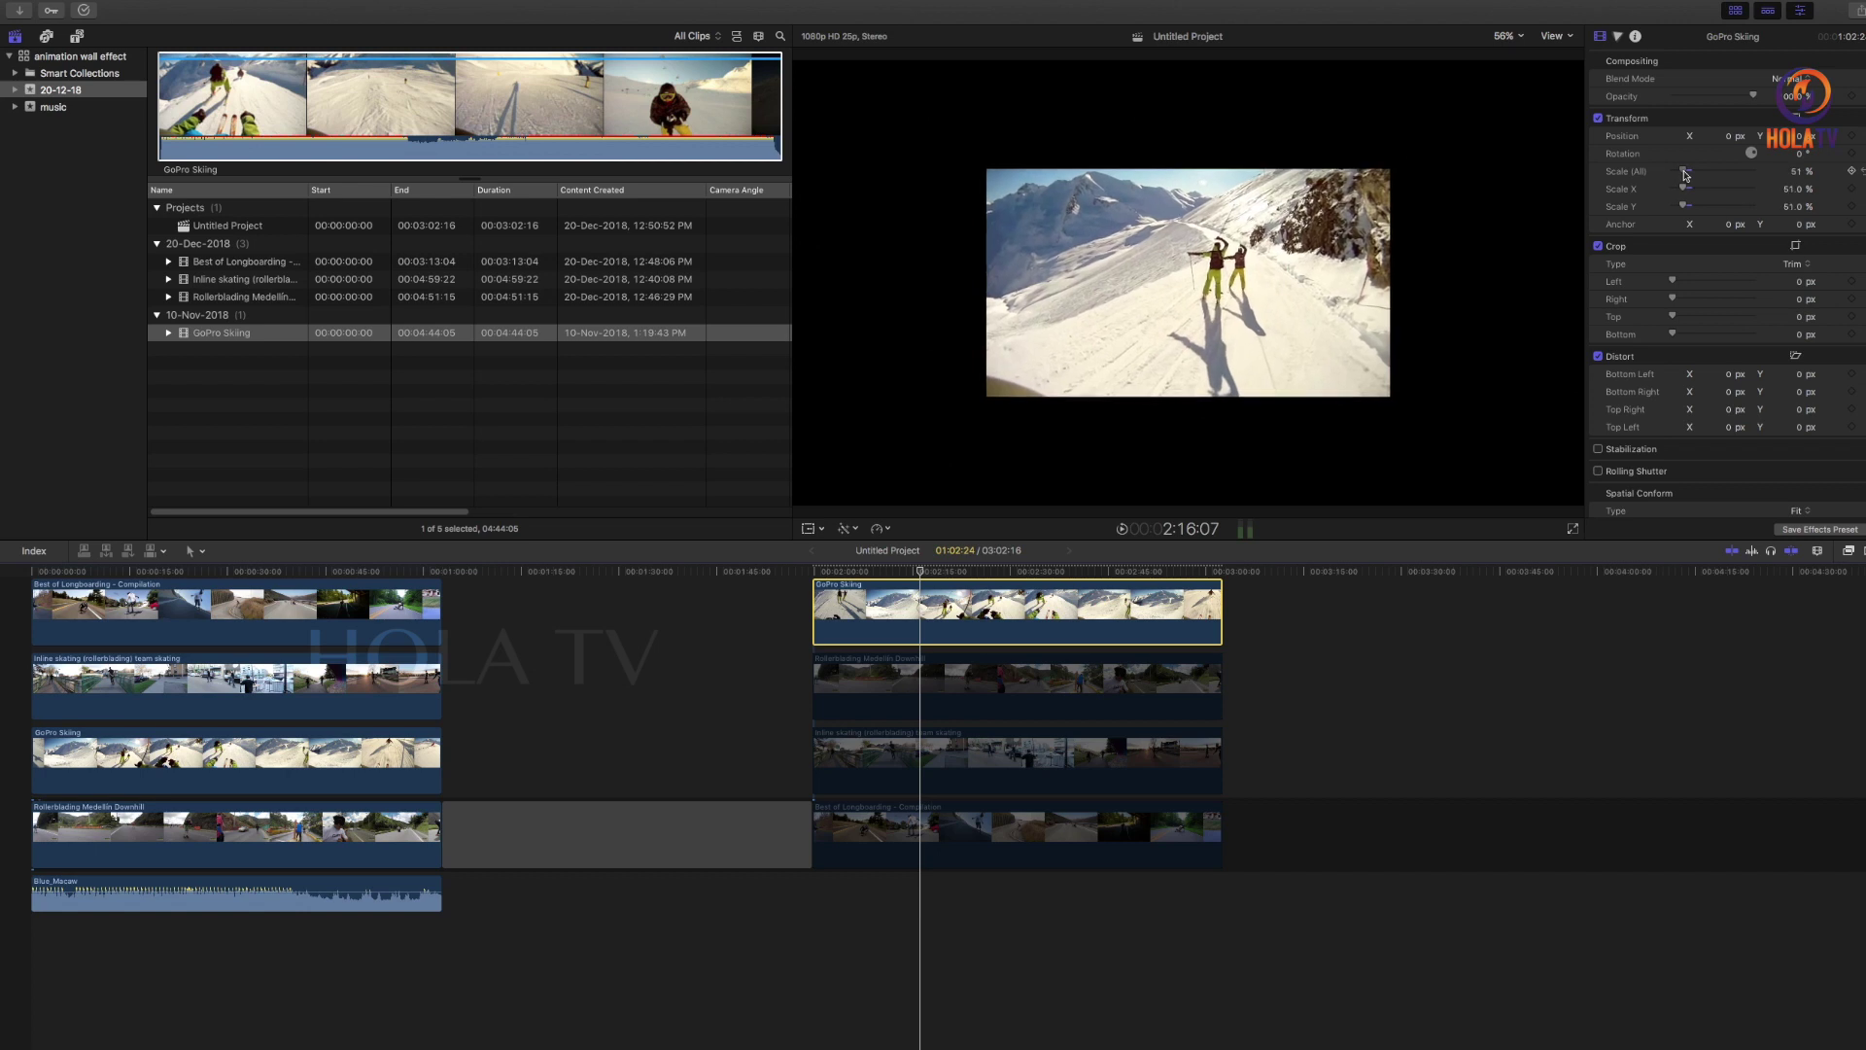
{"action": "left_click_drag", "start_coordinate": [1255, 246], "coordinate": [1053, 132]}
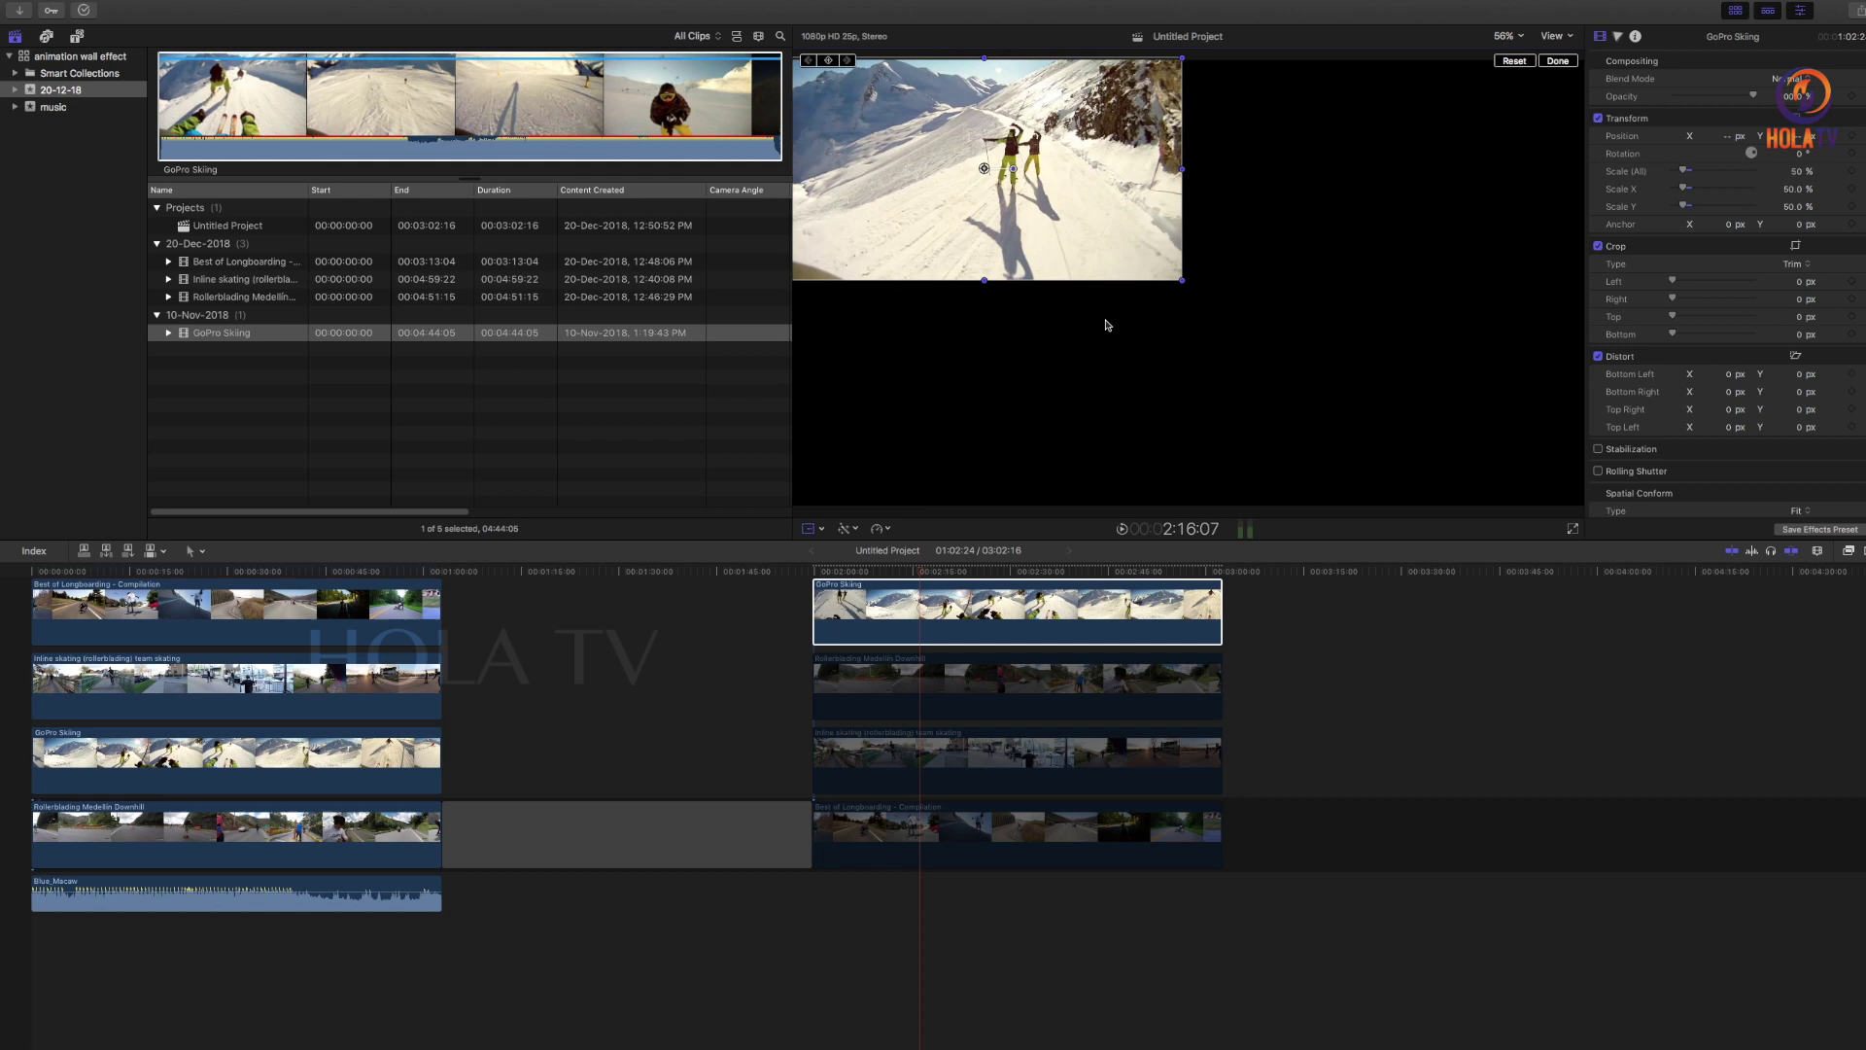
{"action": "left_click", "coordinate": [1555, 62]}
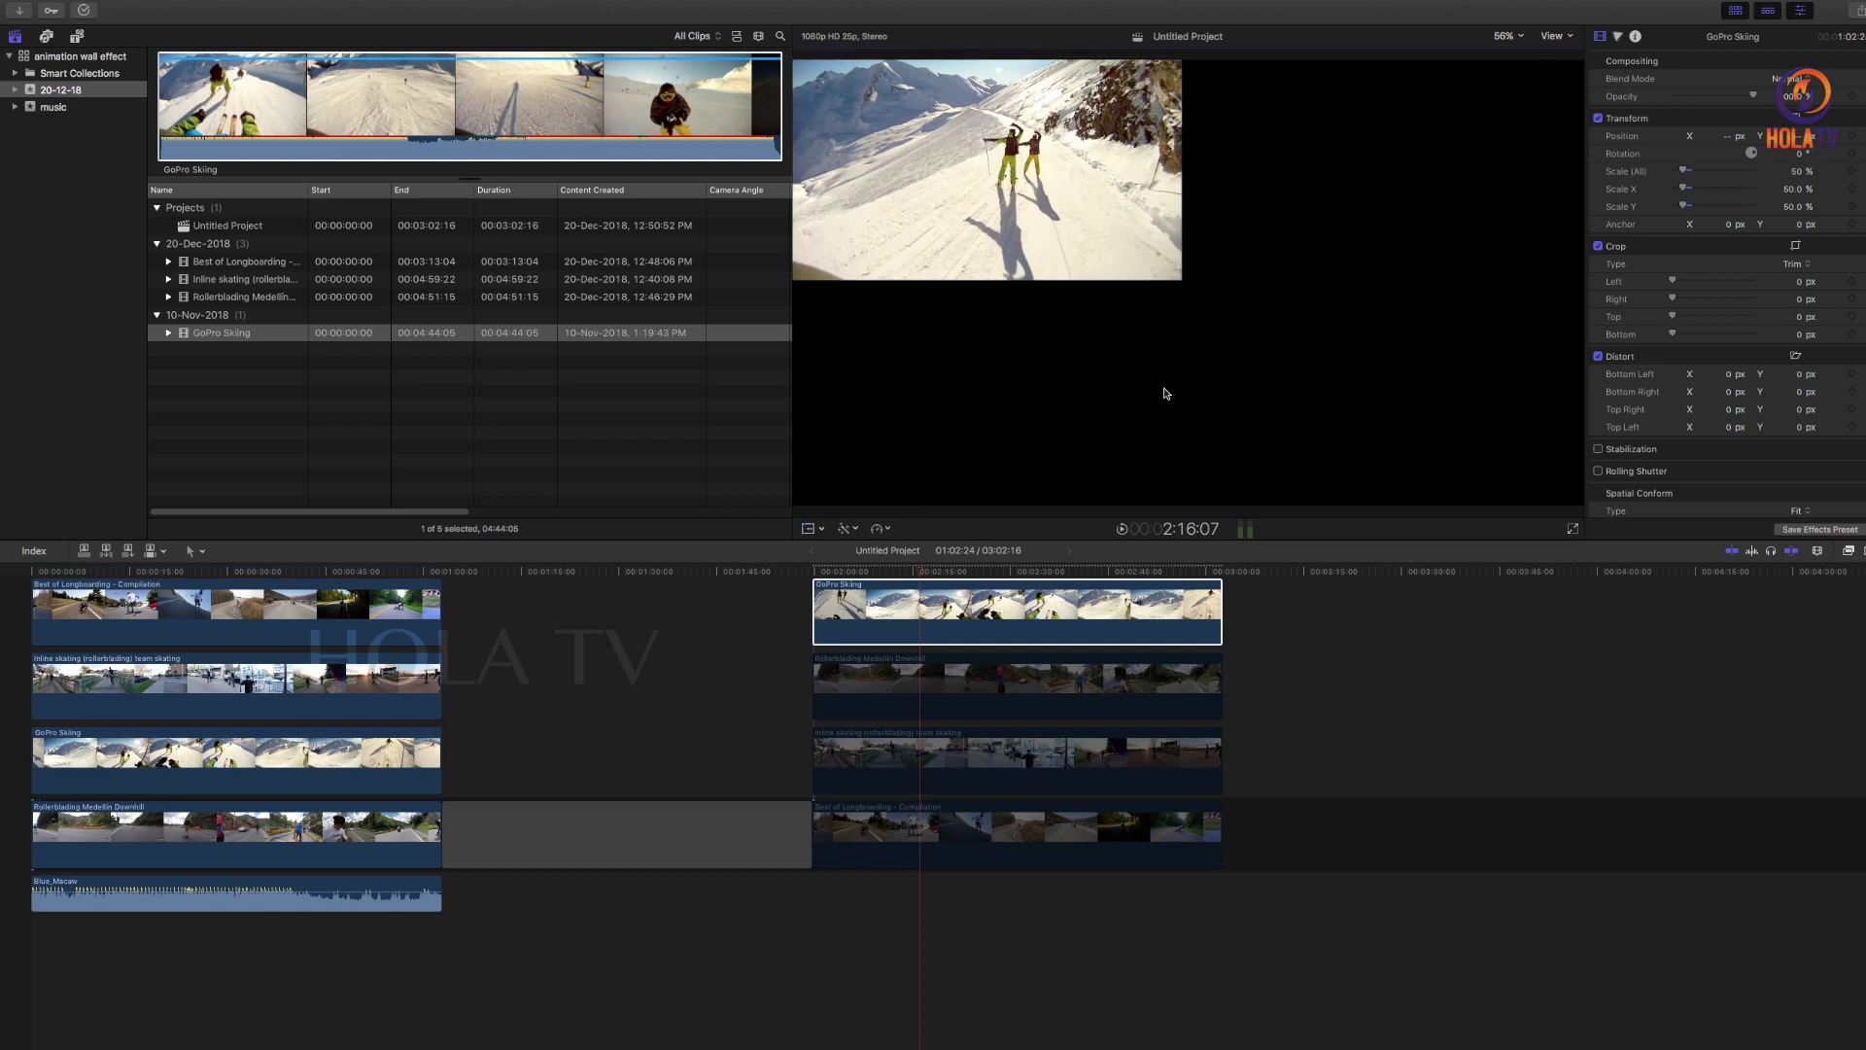
Enable Rollerblading Medellin Downhill, shrink it to about half size and place it beside the skiing picture
{"action": "left_click", "coordinate": [996, 681]}
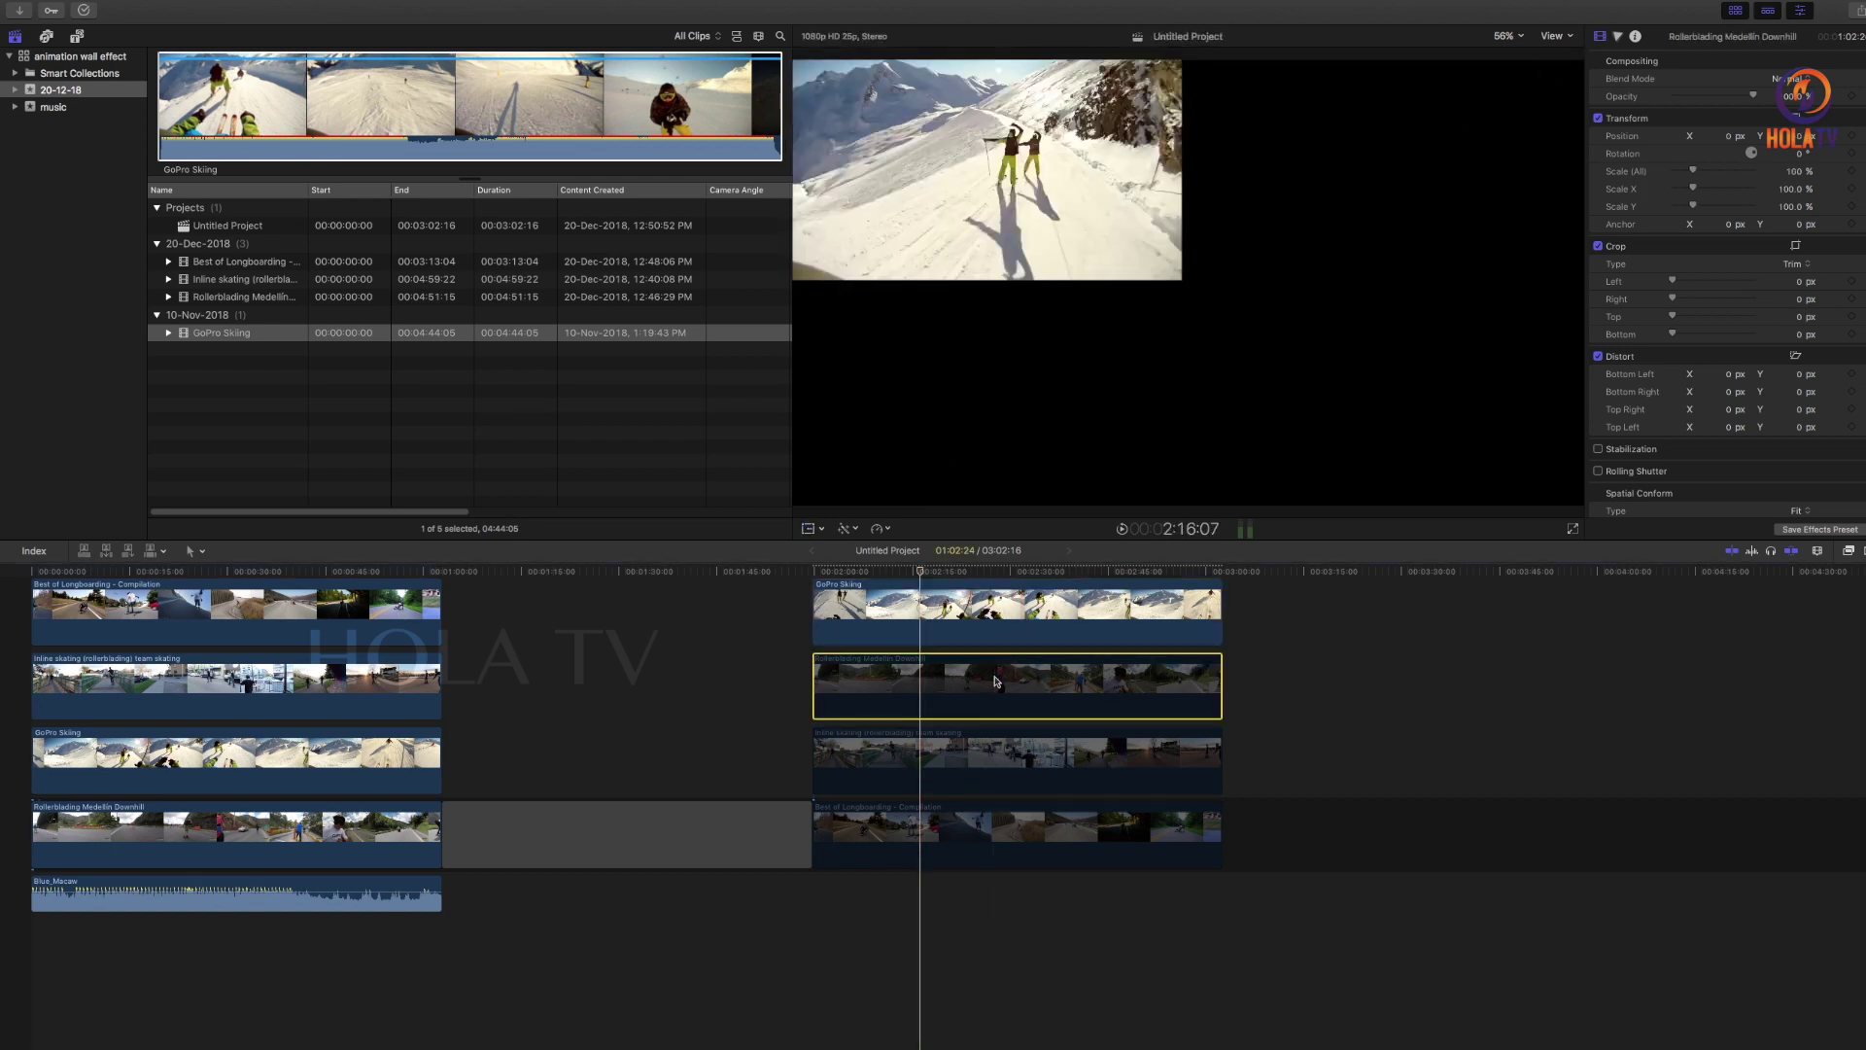
{"action": "key", "text": "v"}
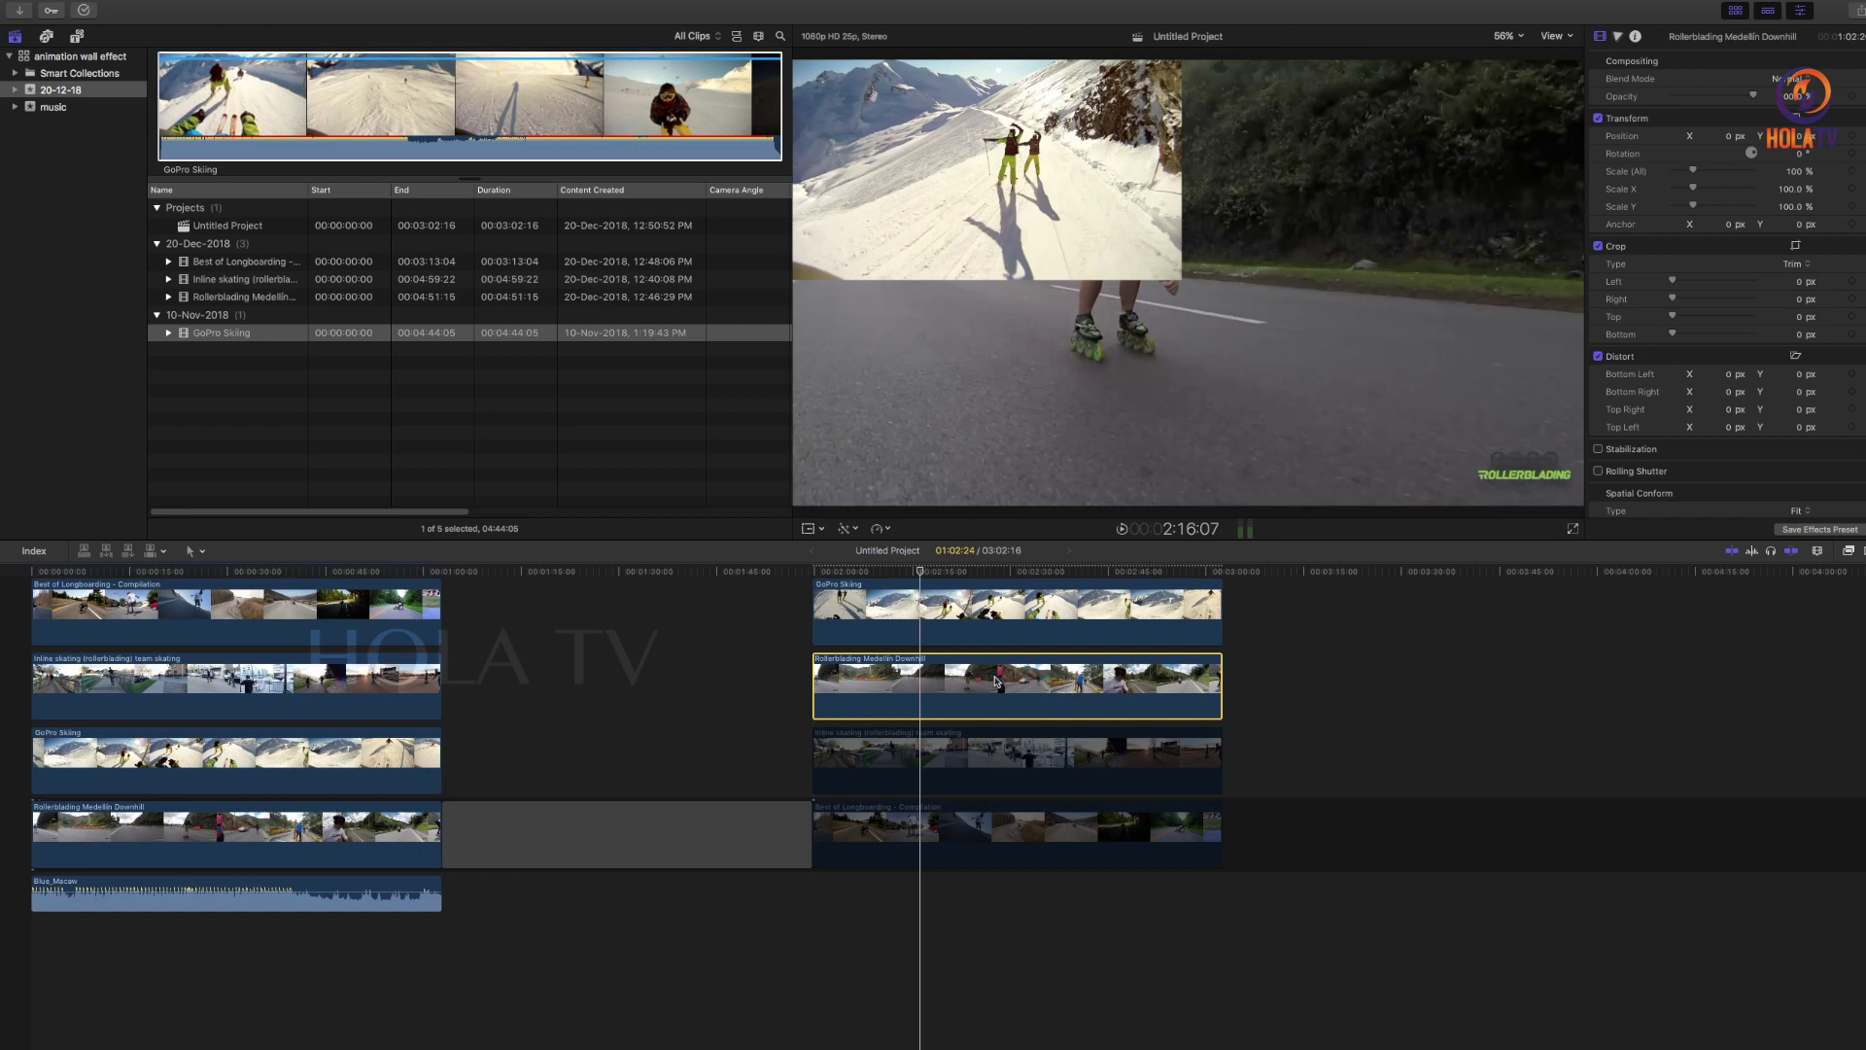
{"action": "left_click_drag", "start_coordinate": [1697, 175], "coordinate": [1688, 175]}
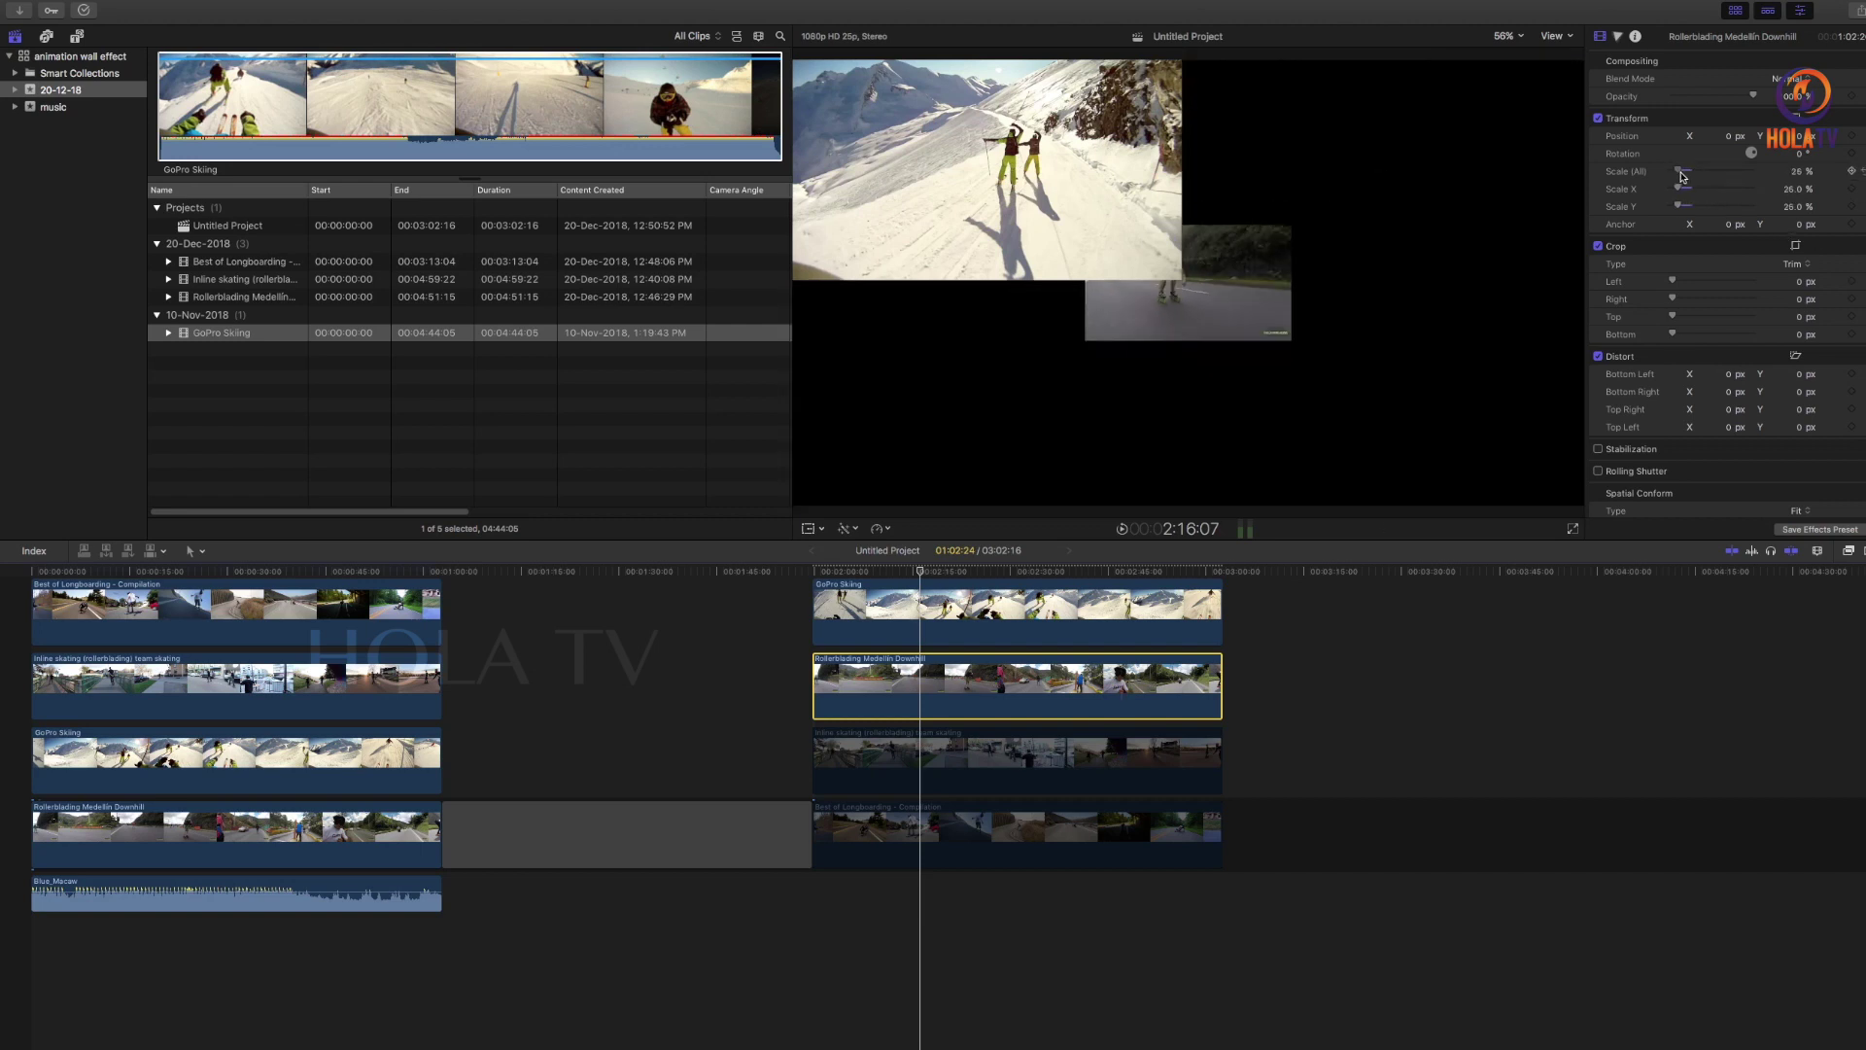
{"action": "mouse_move", "coordinate": [1799, 139]}
{"action": "left_mouse_down"}
{"action": "mouse_move", "coordinate": [1745, 141]}
{"action": "mouse_move", "coordinate": [1779, 141]}
{"action": "left_mouse_up"}
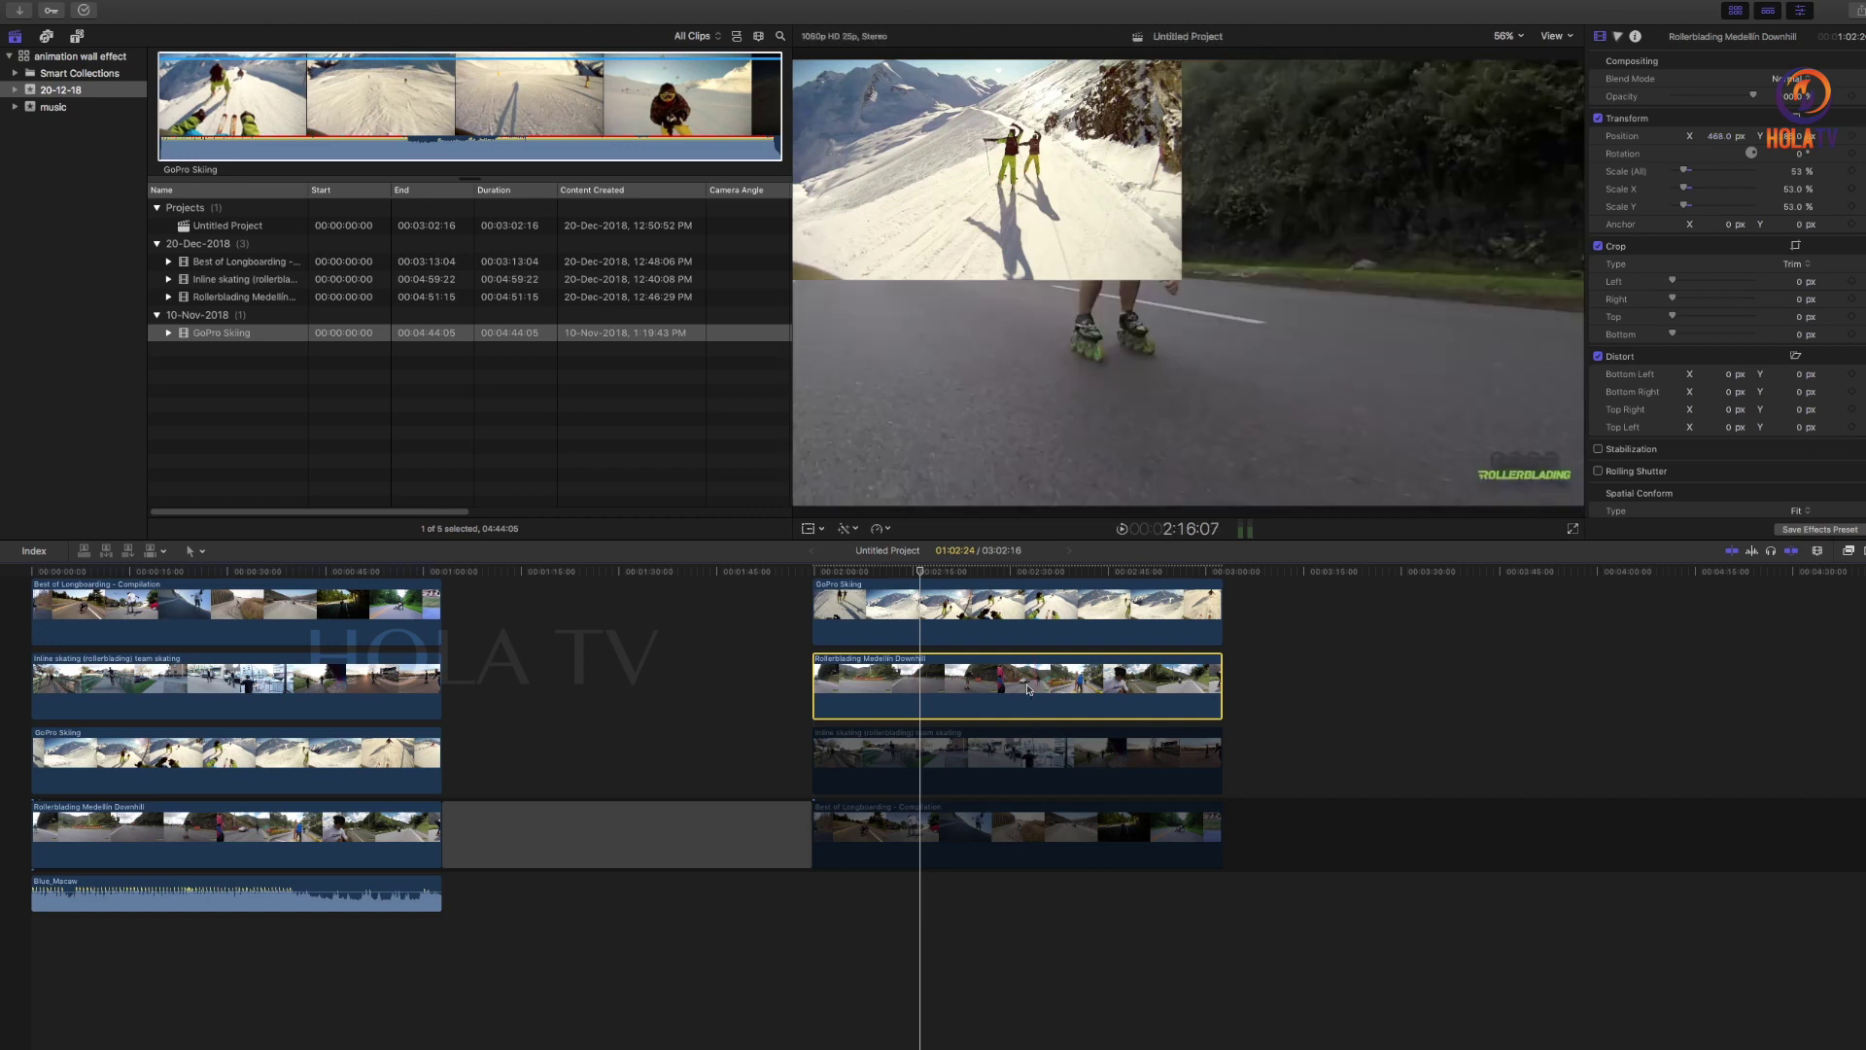
{"action": "left_click", "coordinate": [1020, 619]}
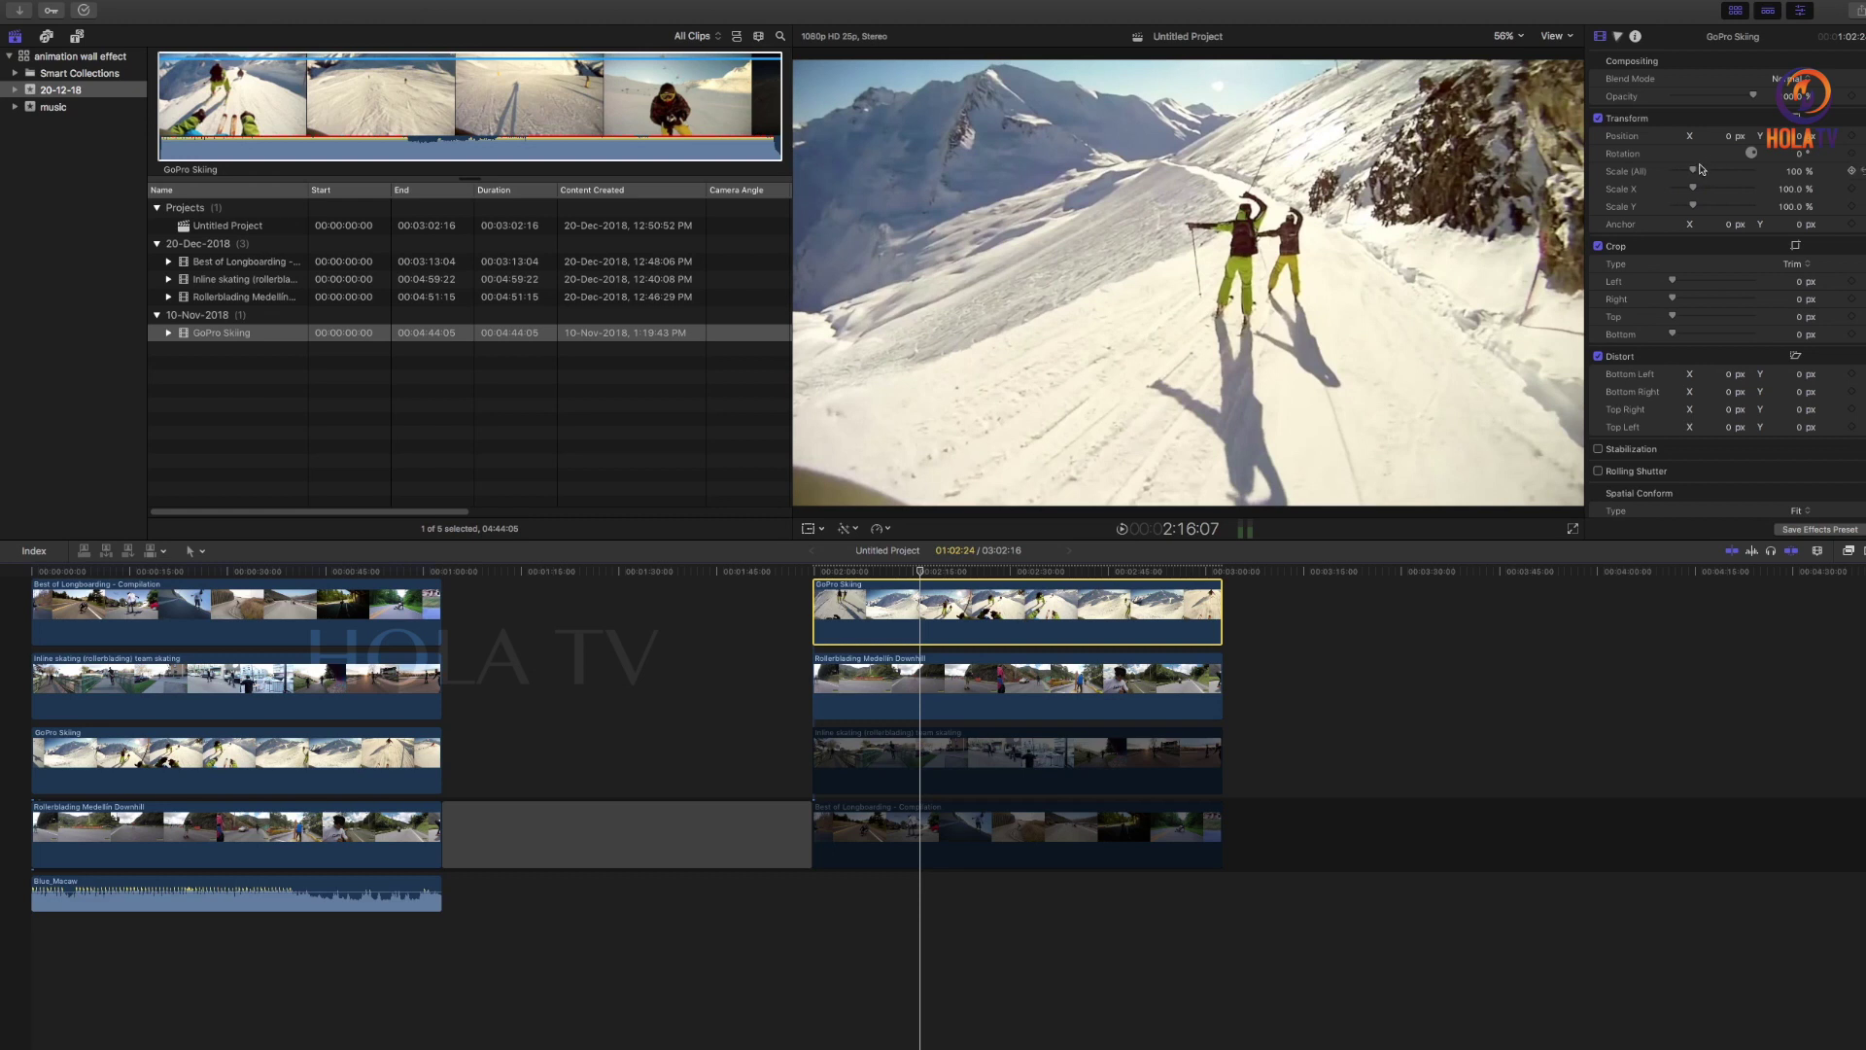
{"action": "left_click", "coordinate": [1526, 39]}
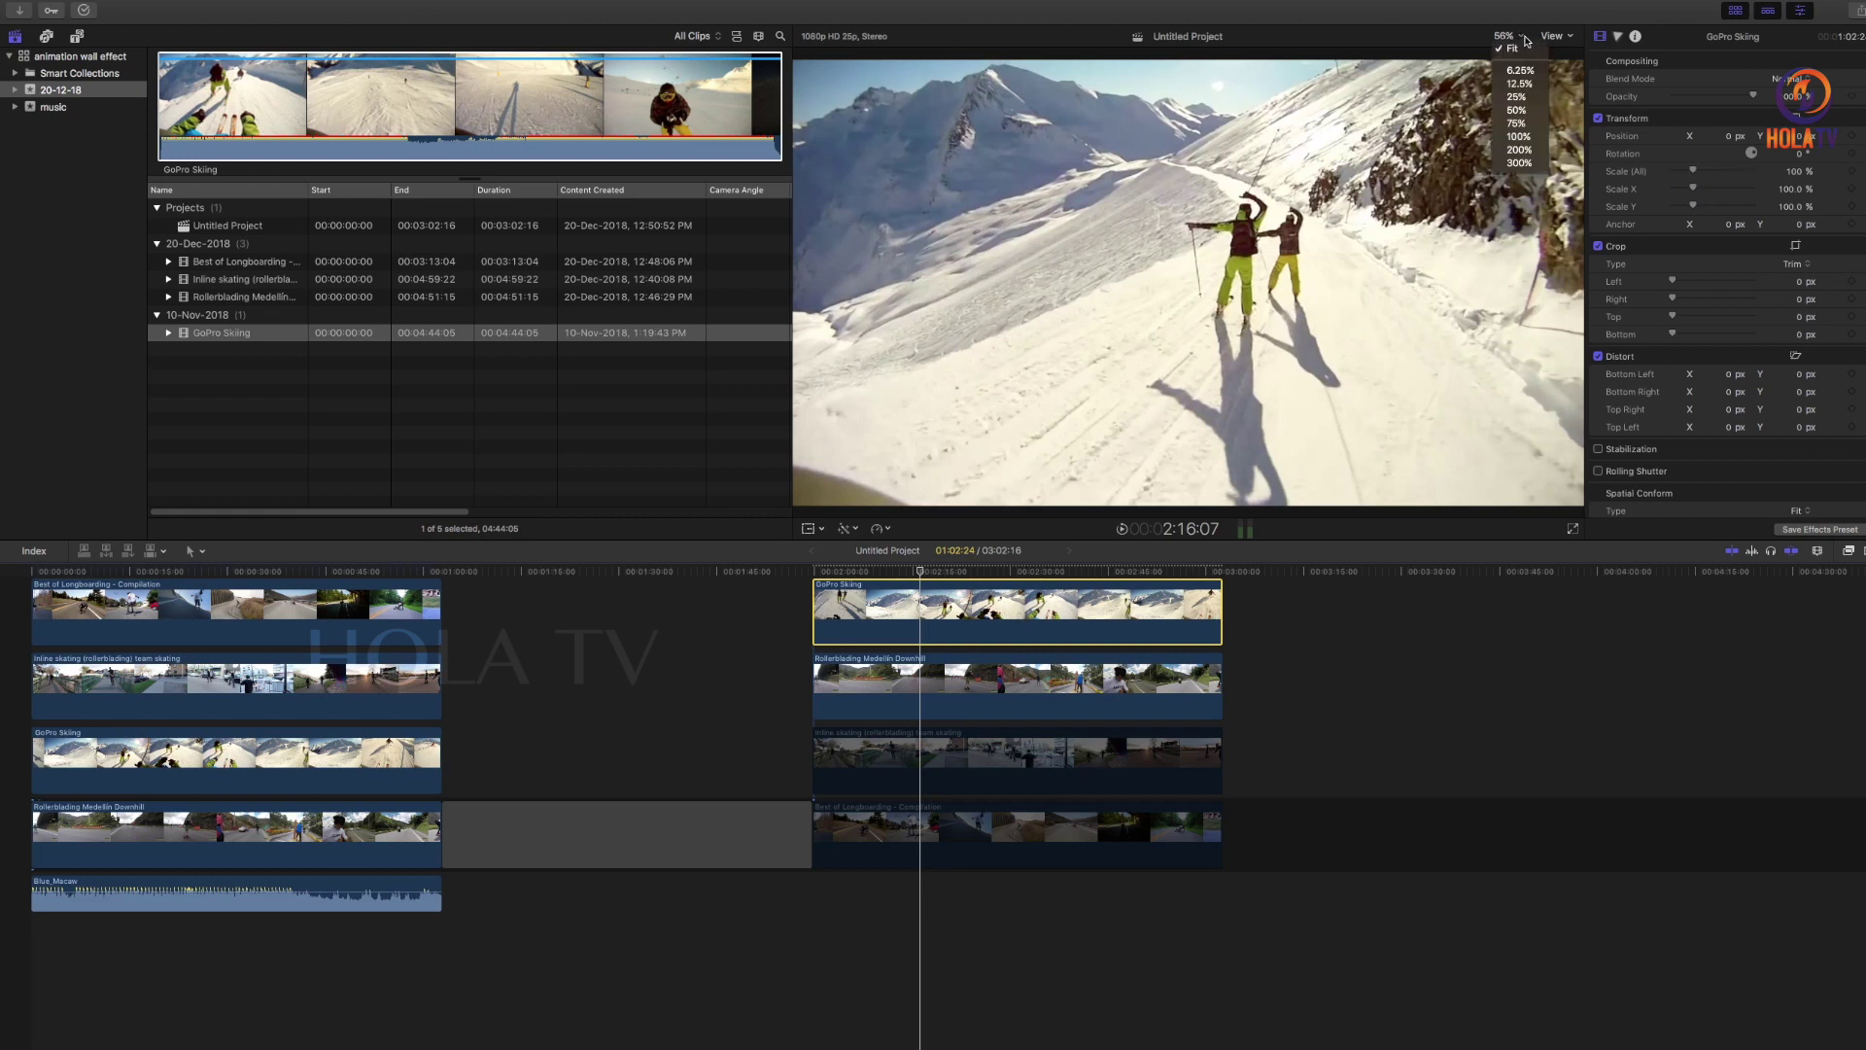
At 50% viewer zoom, use the Transform handles to scale GoPro Skiing to about 50%
{"action": "left_click", "coordinate": [1522, 111]}
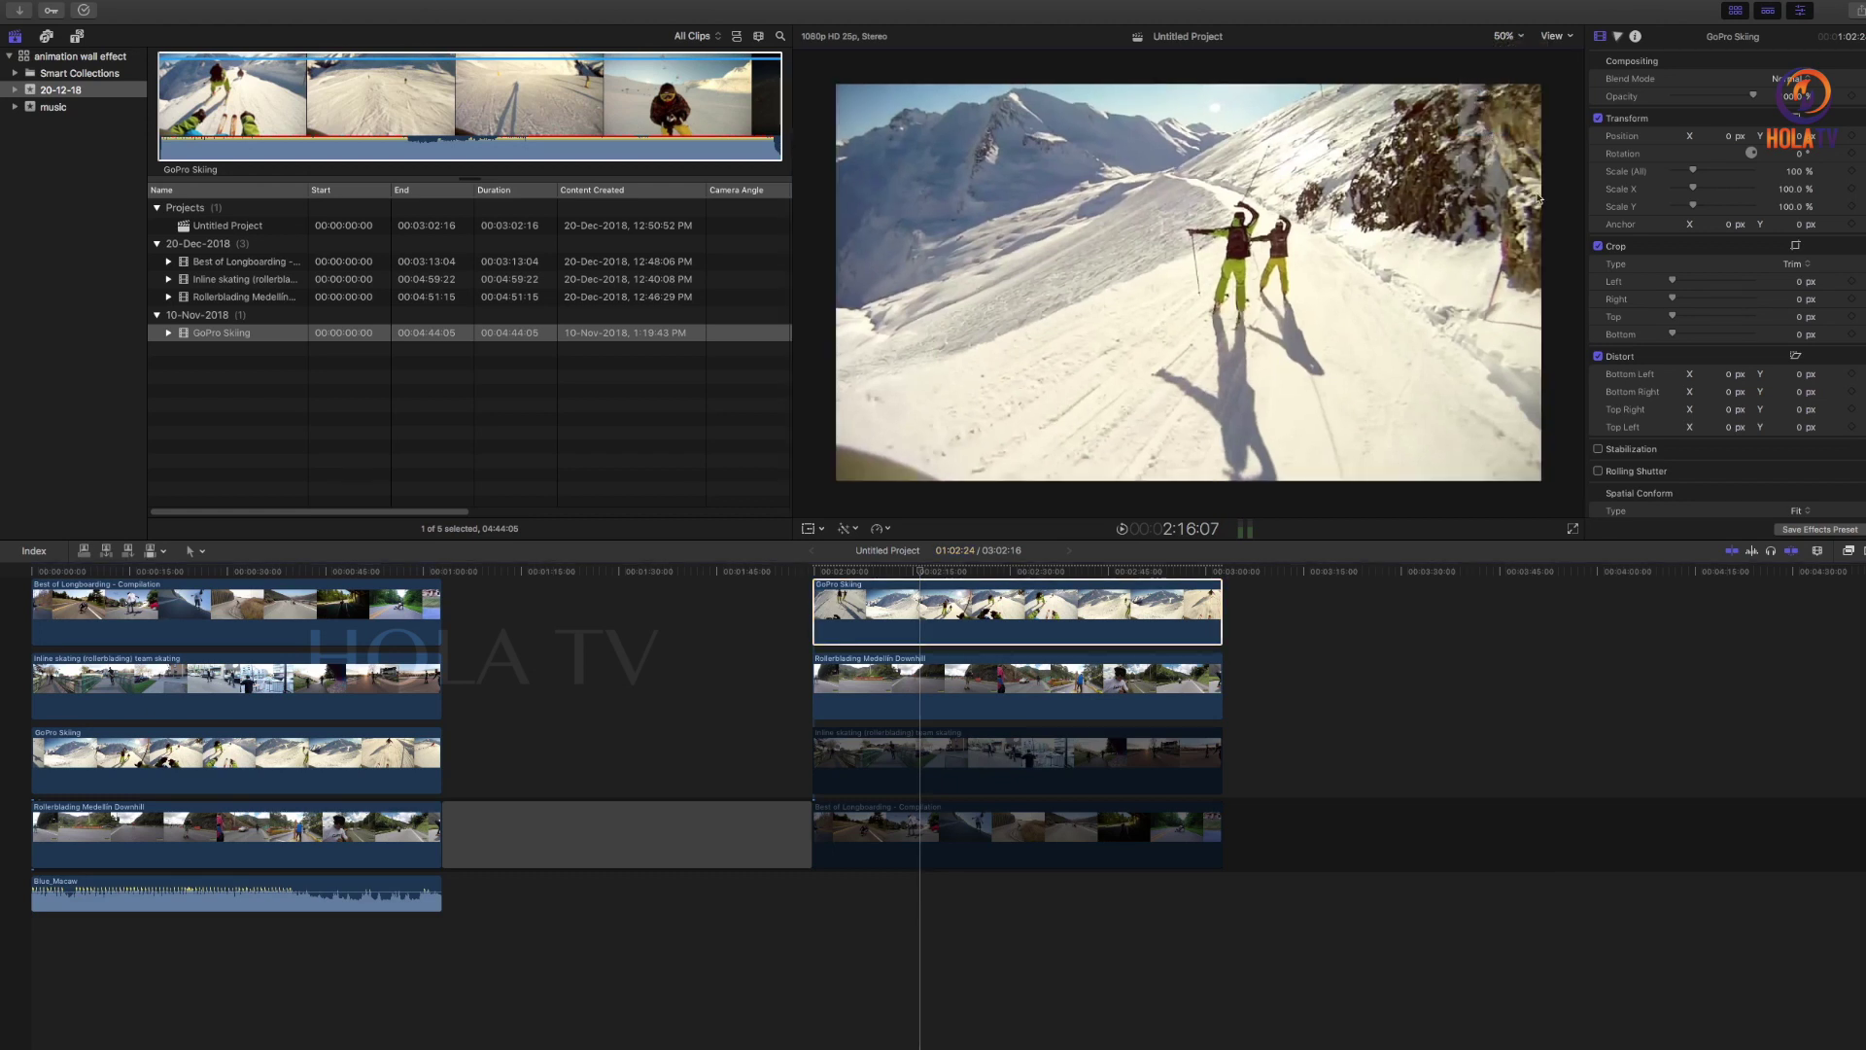
{"action": "left_click", "coordinate": [824, 530]}
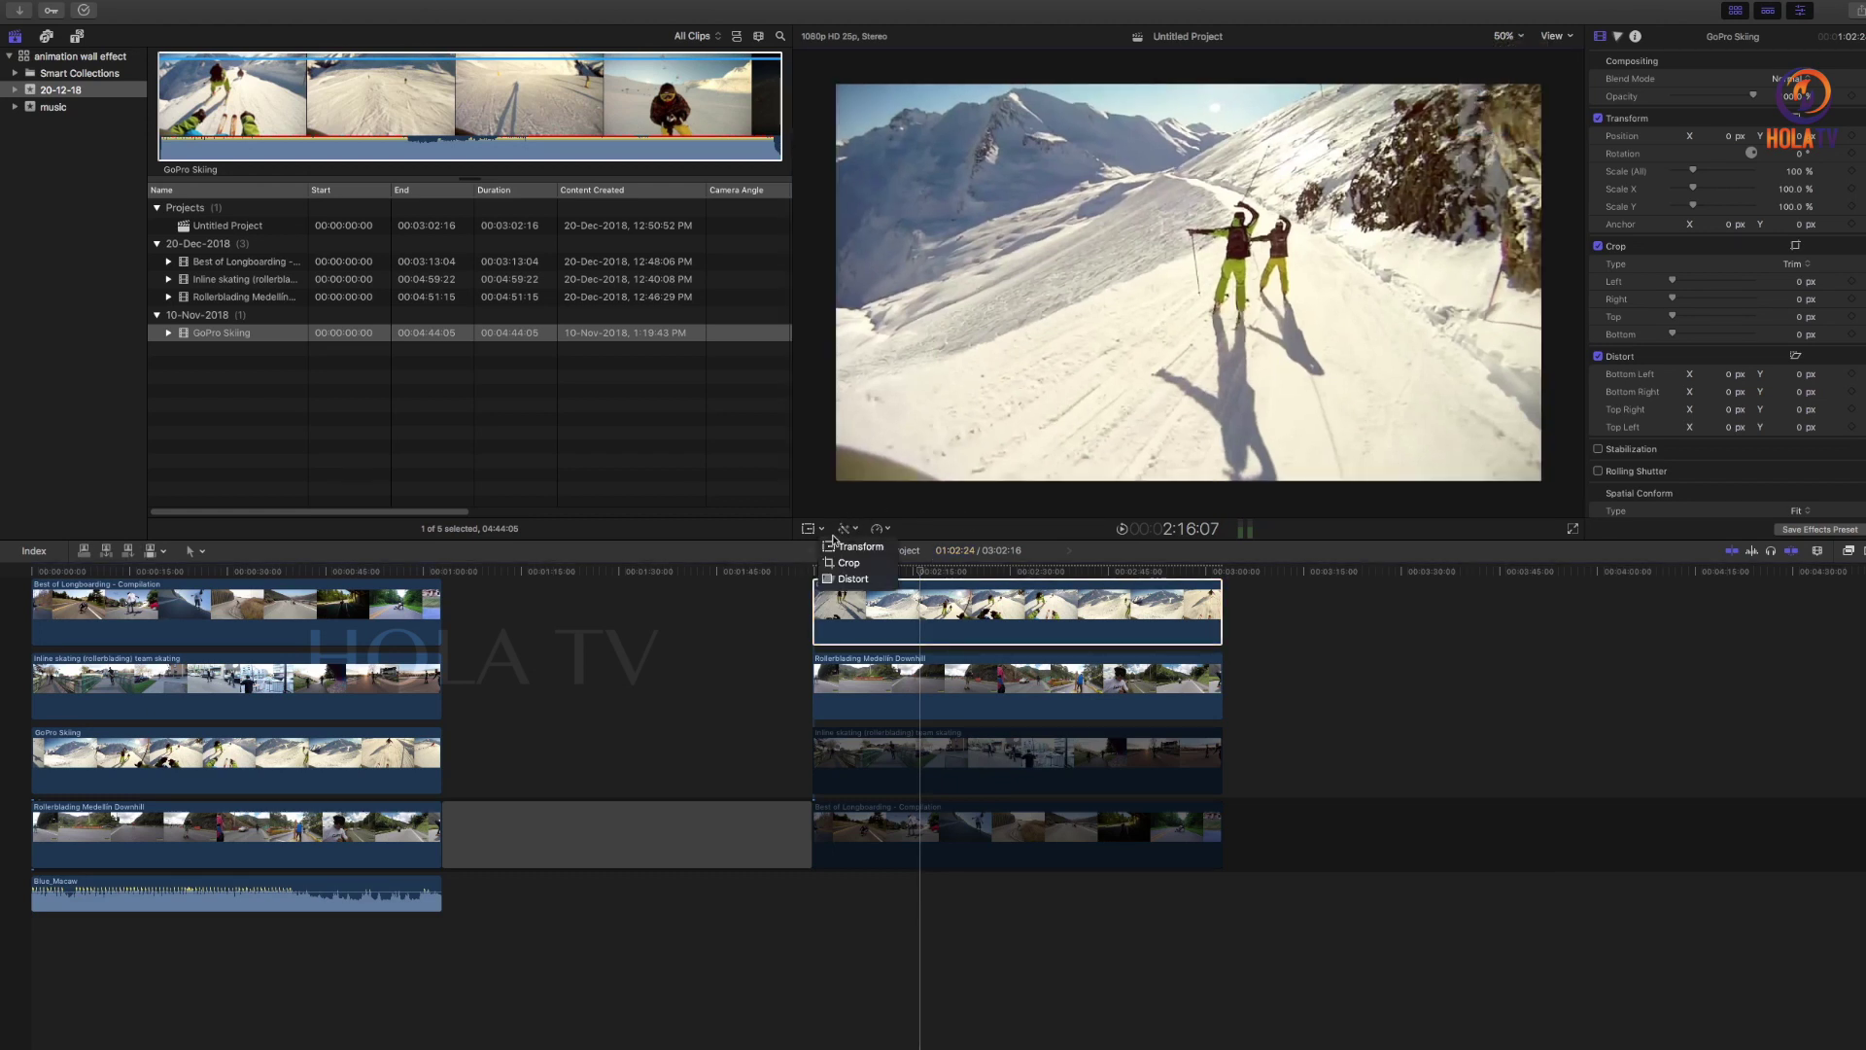
{"action": "left_click", "coordinate": [848, 545]}
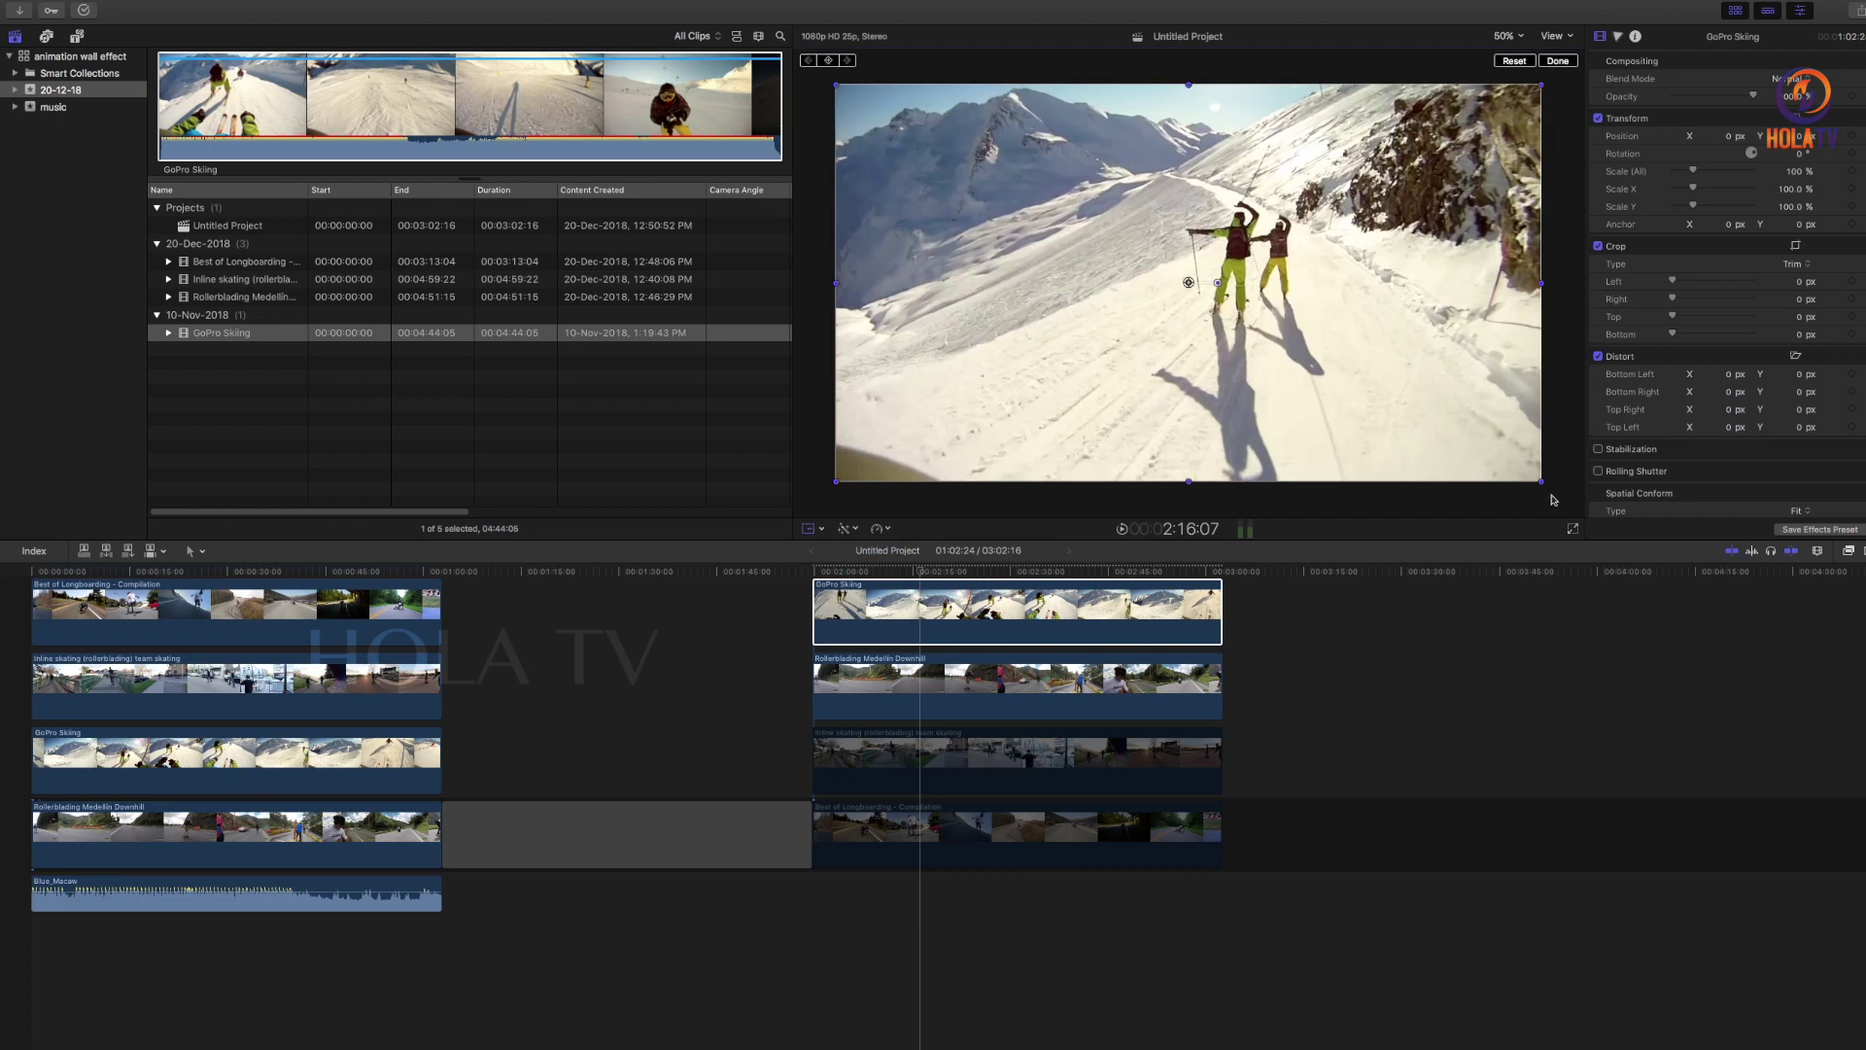
{"action": "mouse_move", "coordinate": [1544, 484]}
{"action": "left_mouse_down"}
{"action": "mouse_move", "coordinate": [1248, 253]}
{"action": "mouse_move", "coordinate": [1213, 282]}
{"action": "mouse_move", "coordinate": [1185, 262]}
{"action": "left_mouse_up"}
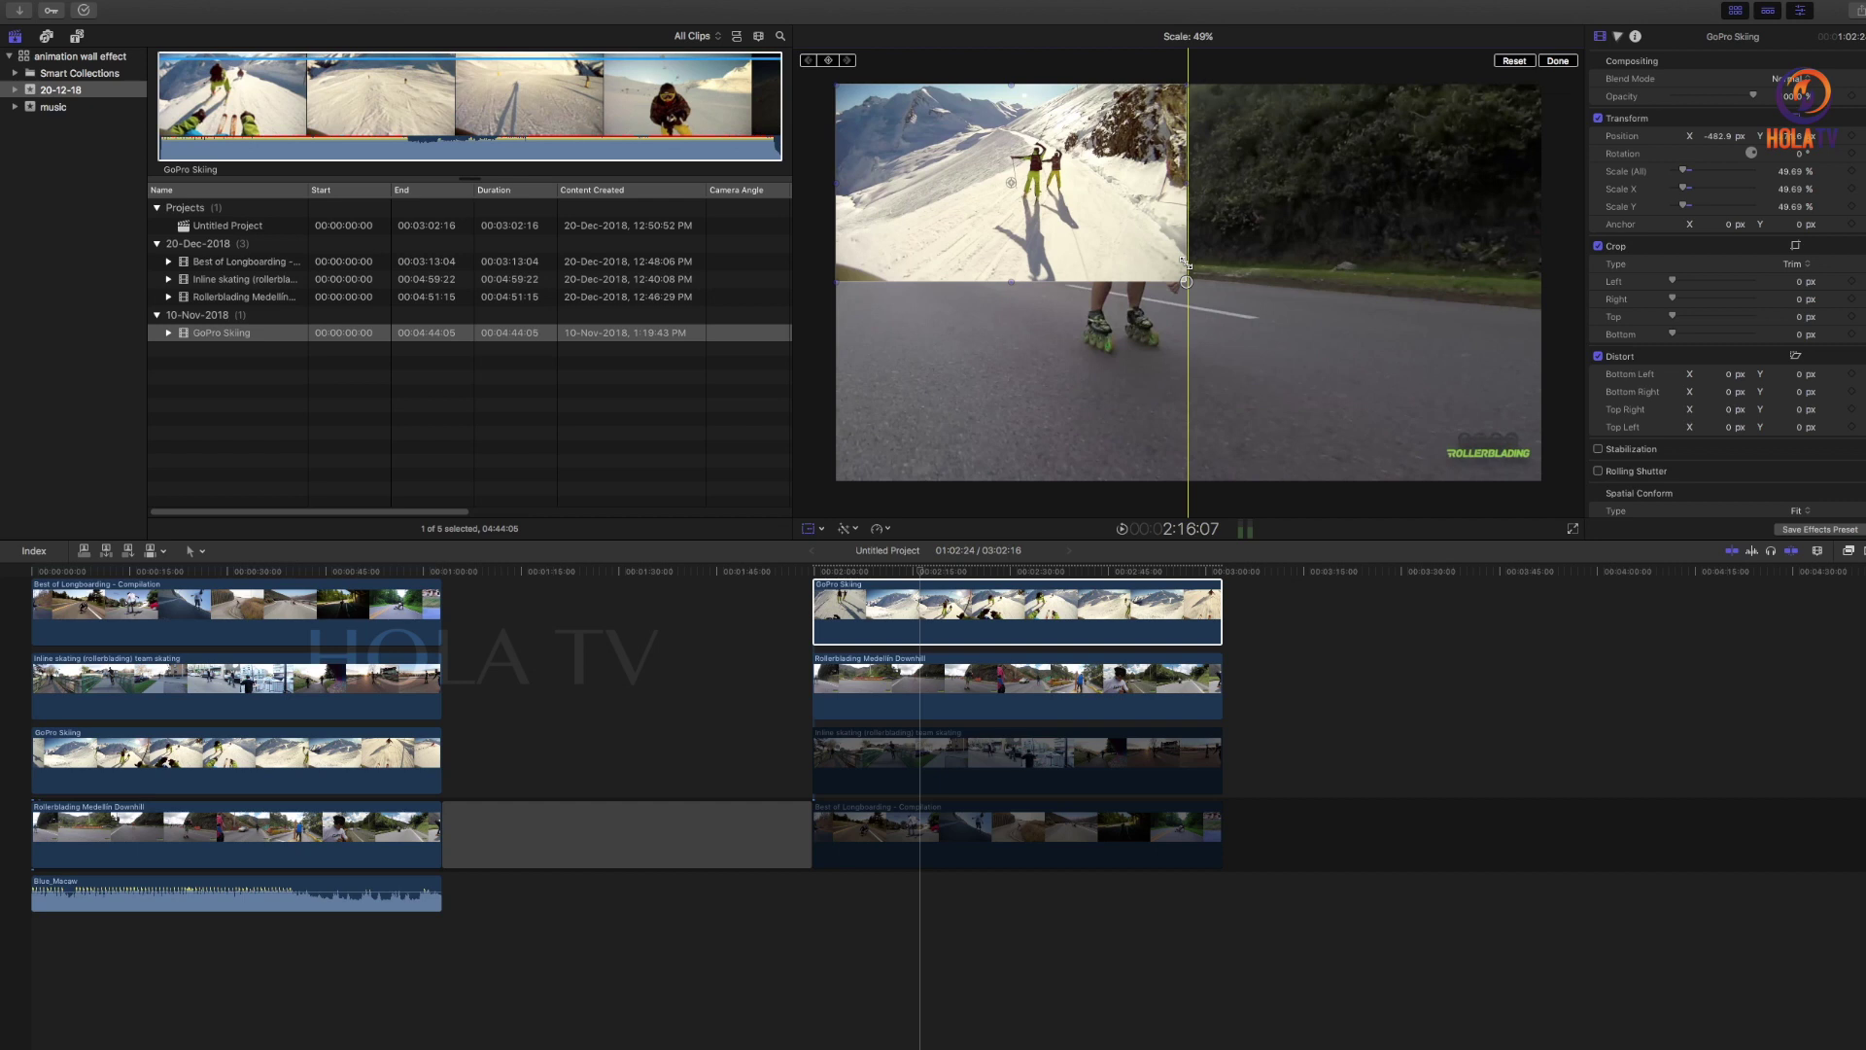
{"action": "left_click_drag", "start_coordinate": [1185, 263], "coordinate": [1185, 263]}
{"action": "left_click_drag", "start_coordinate": [1186, 282], "coordinate": [1190, 282]}
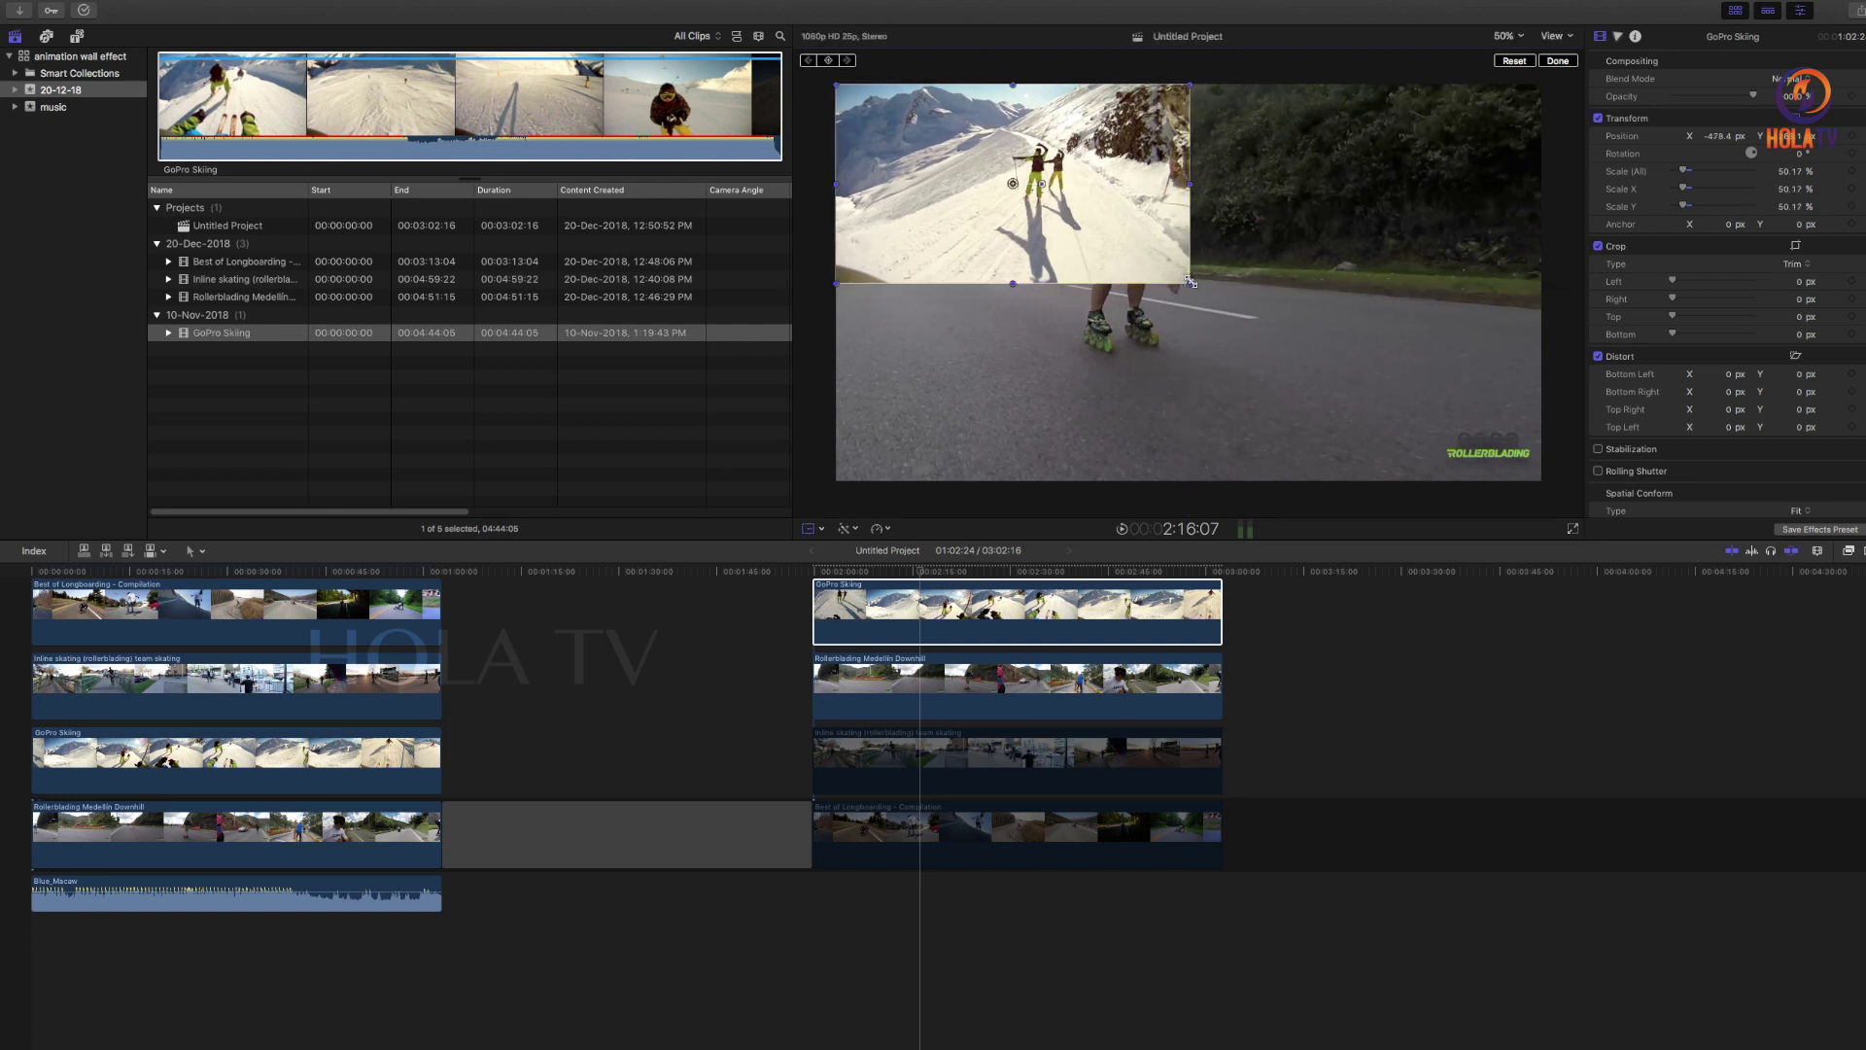
Drag the skiing picture toward the frame centre, ending at X position -106.9 px
{"action": "left_click", "coordinate": [965, 686]}
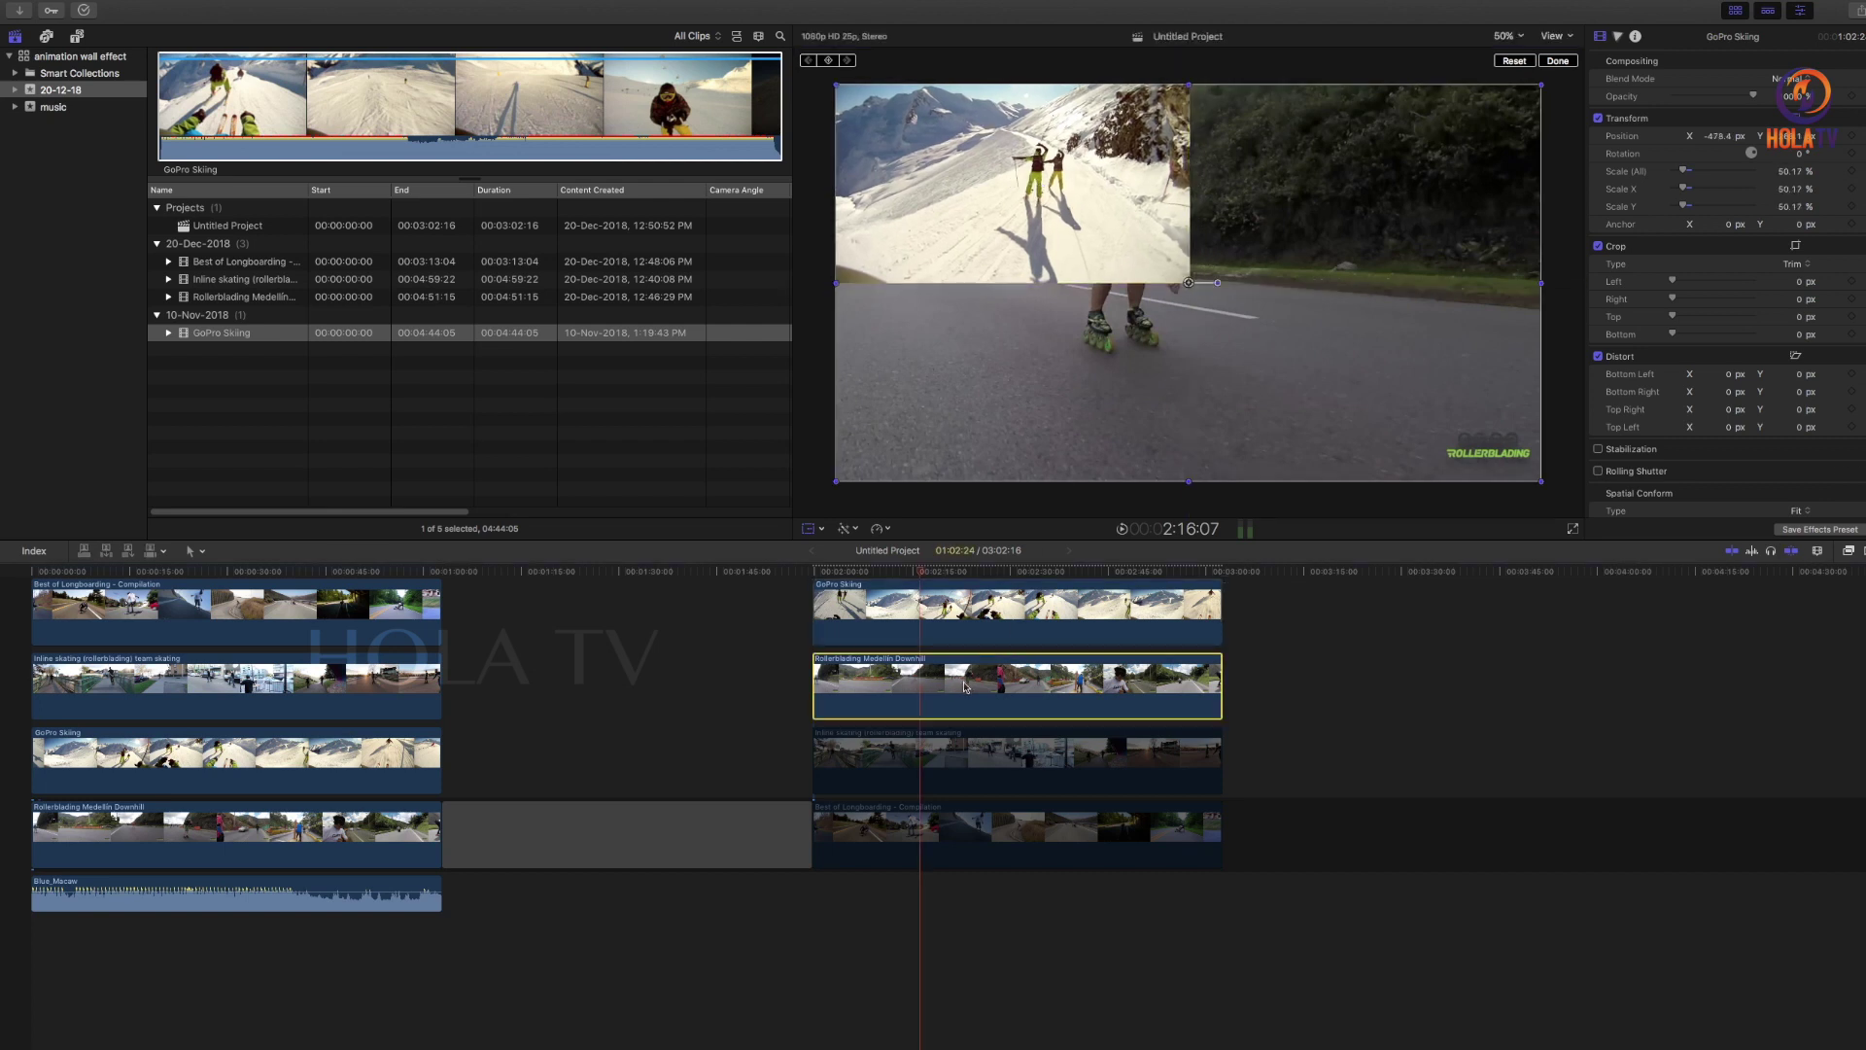
{"action": "left_click", "coordinate": [923, 595]}
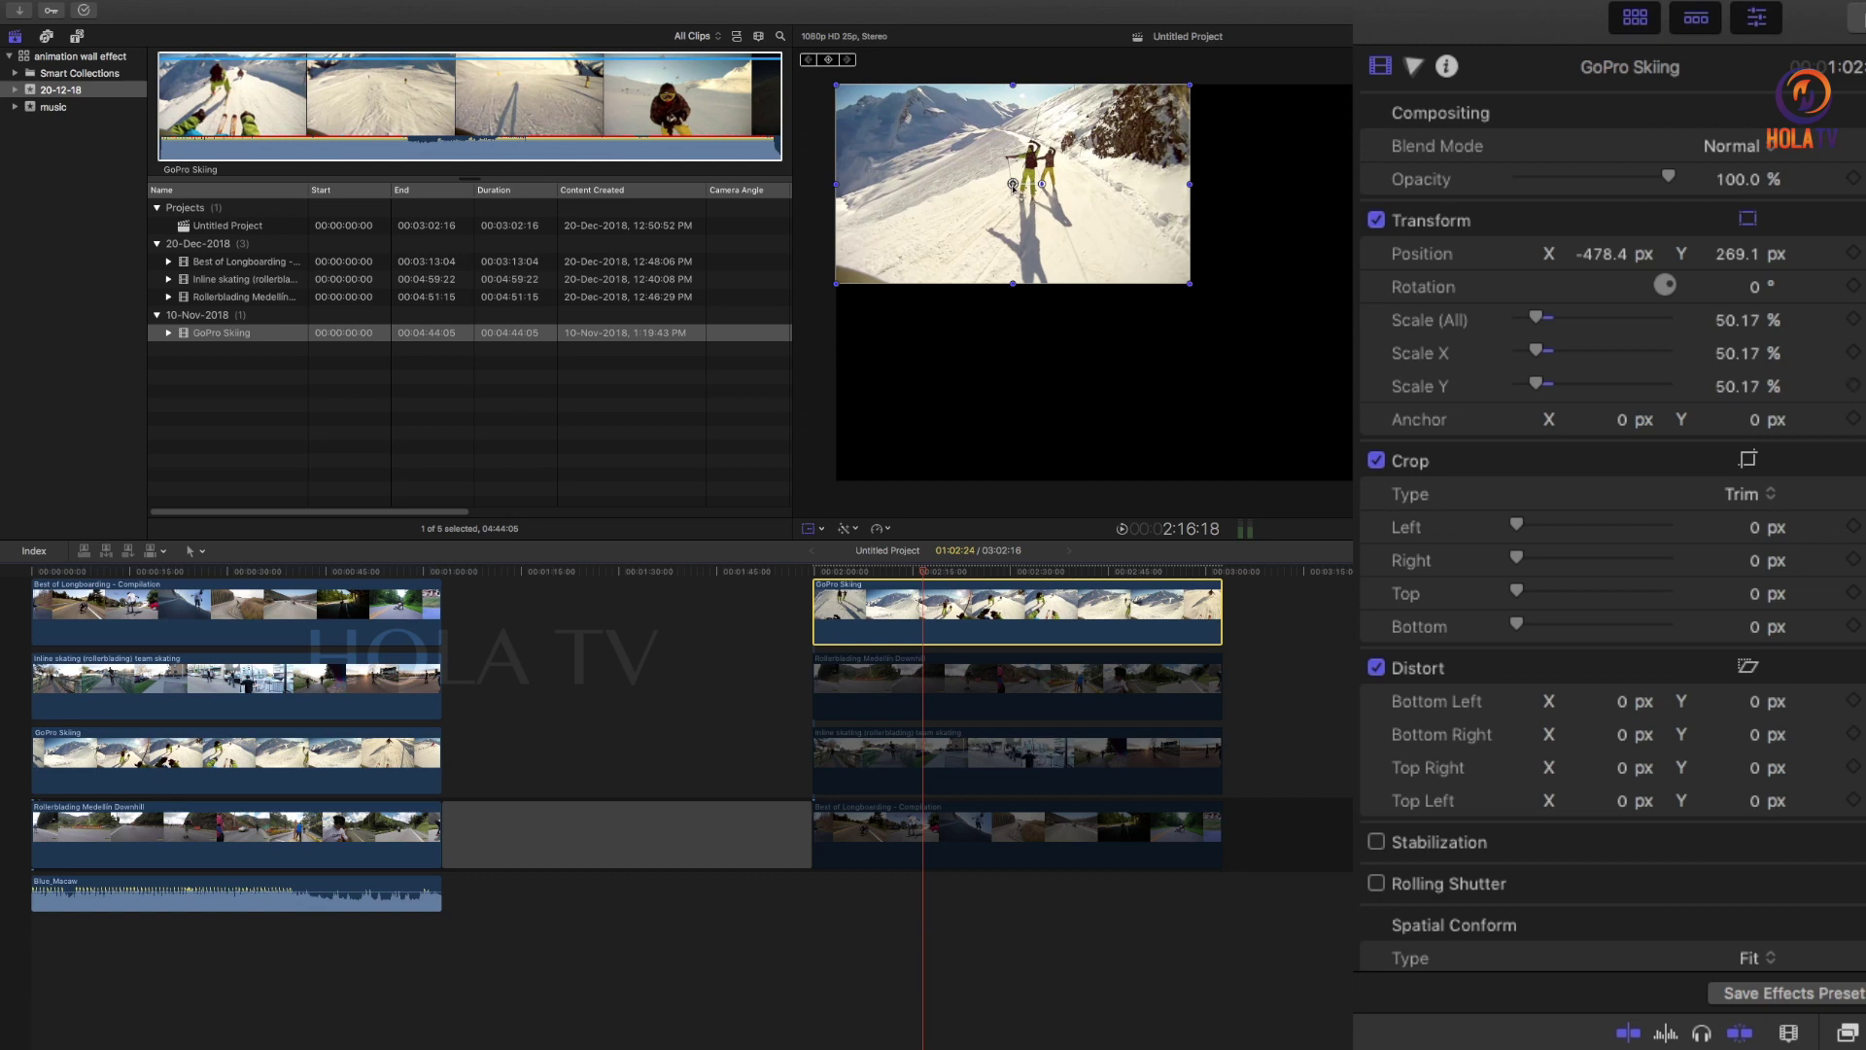
{"action": "left_click_drag", "start_coordinate": [1016, 188], "coordinate": [1152, 247]}
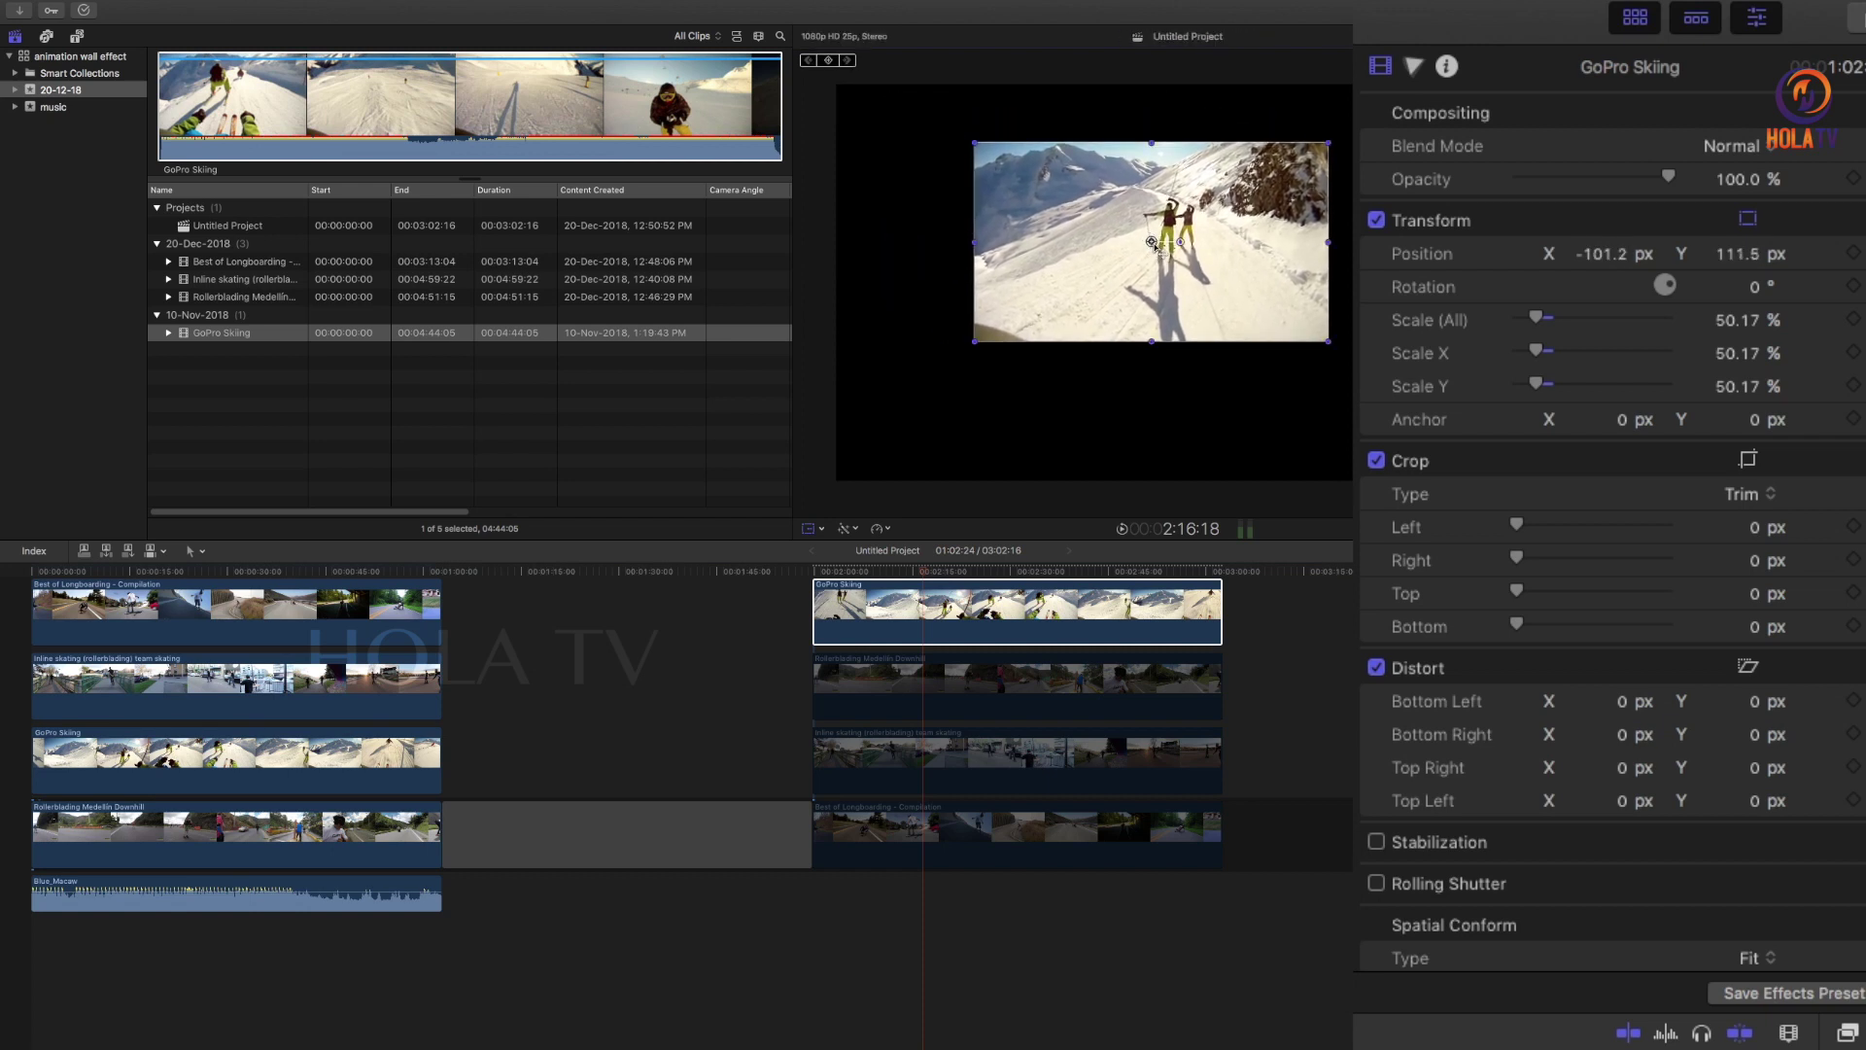
{"action": "left_click_drag", "start_coordinate": [1155, 247], "coordinate": [1149, 249]}
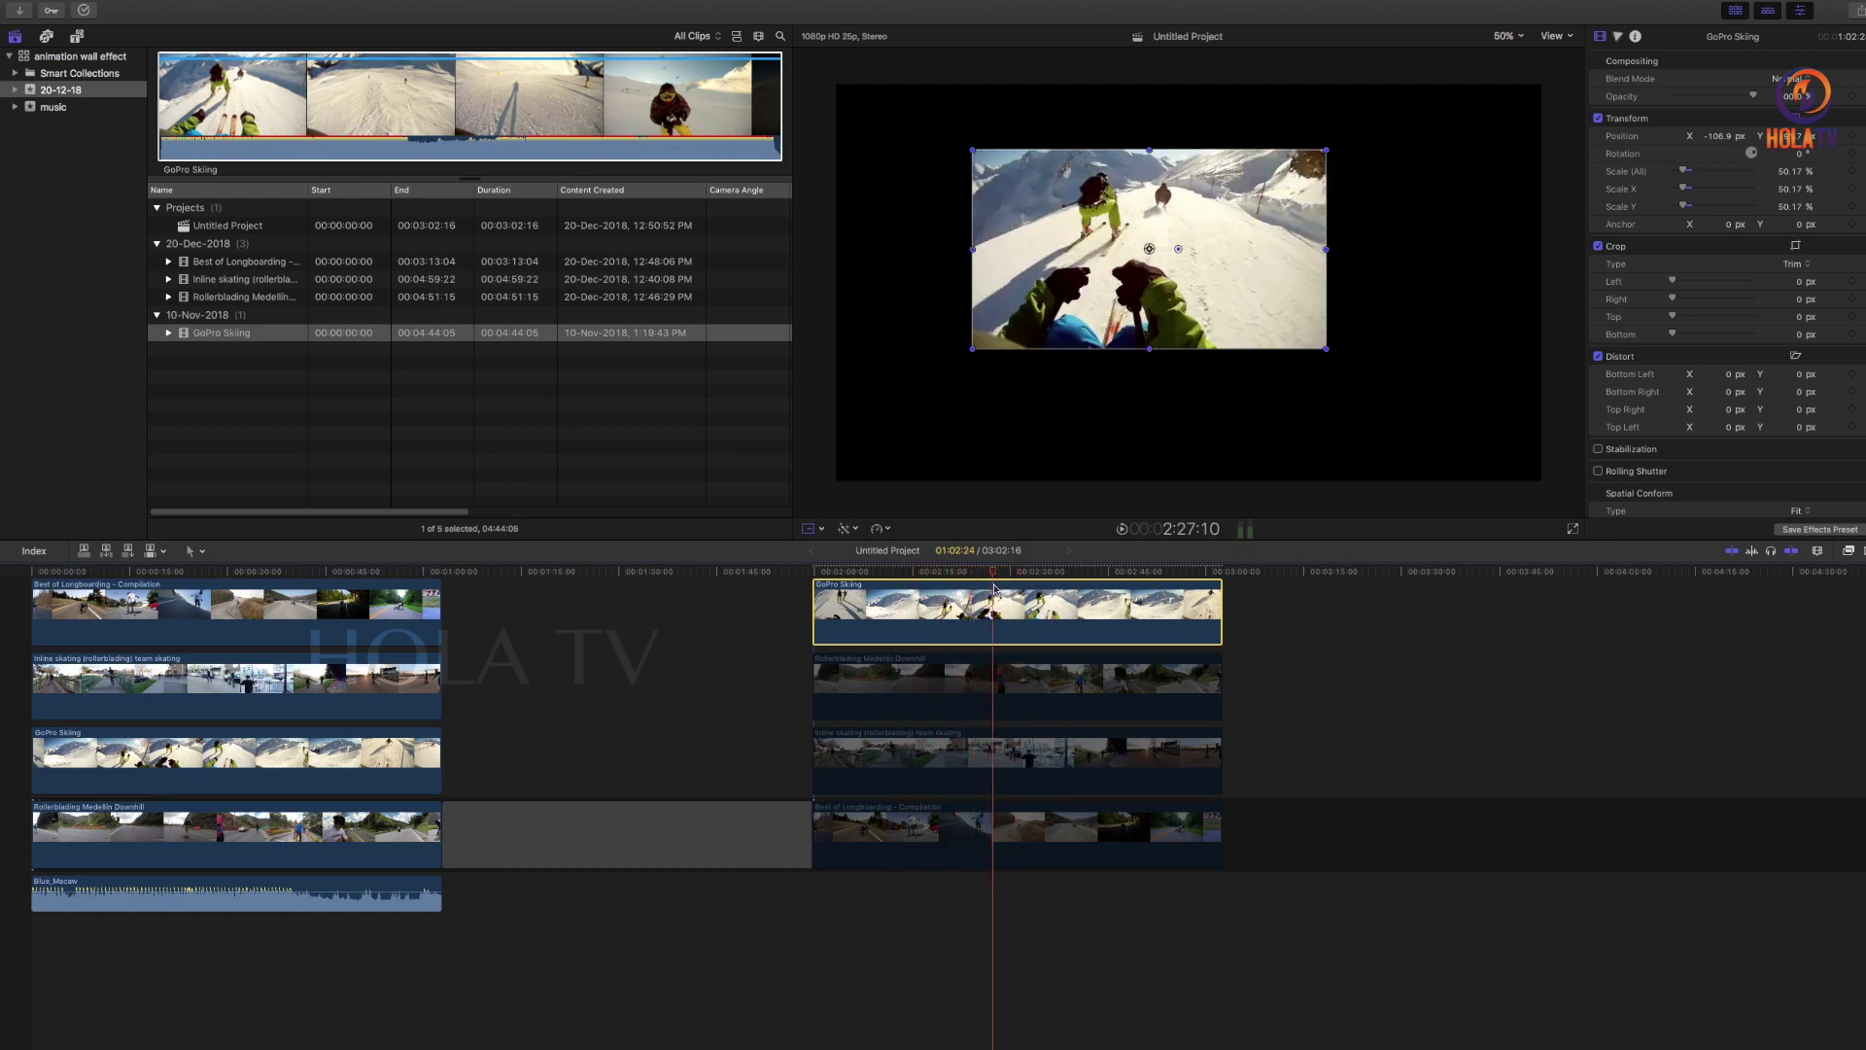
{"action": "left_click", "coordinate": [960, 583]}
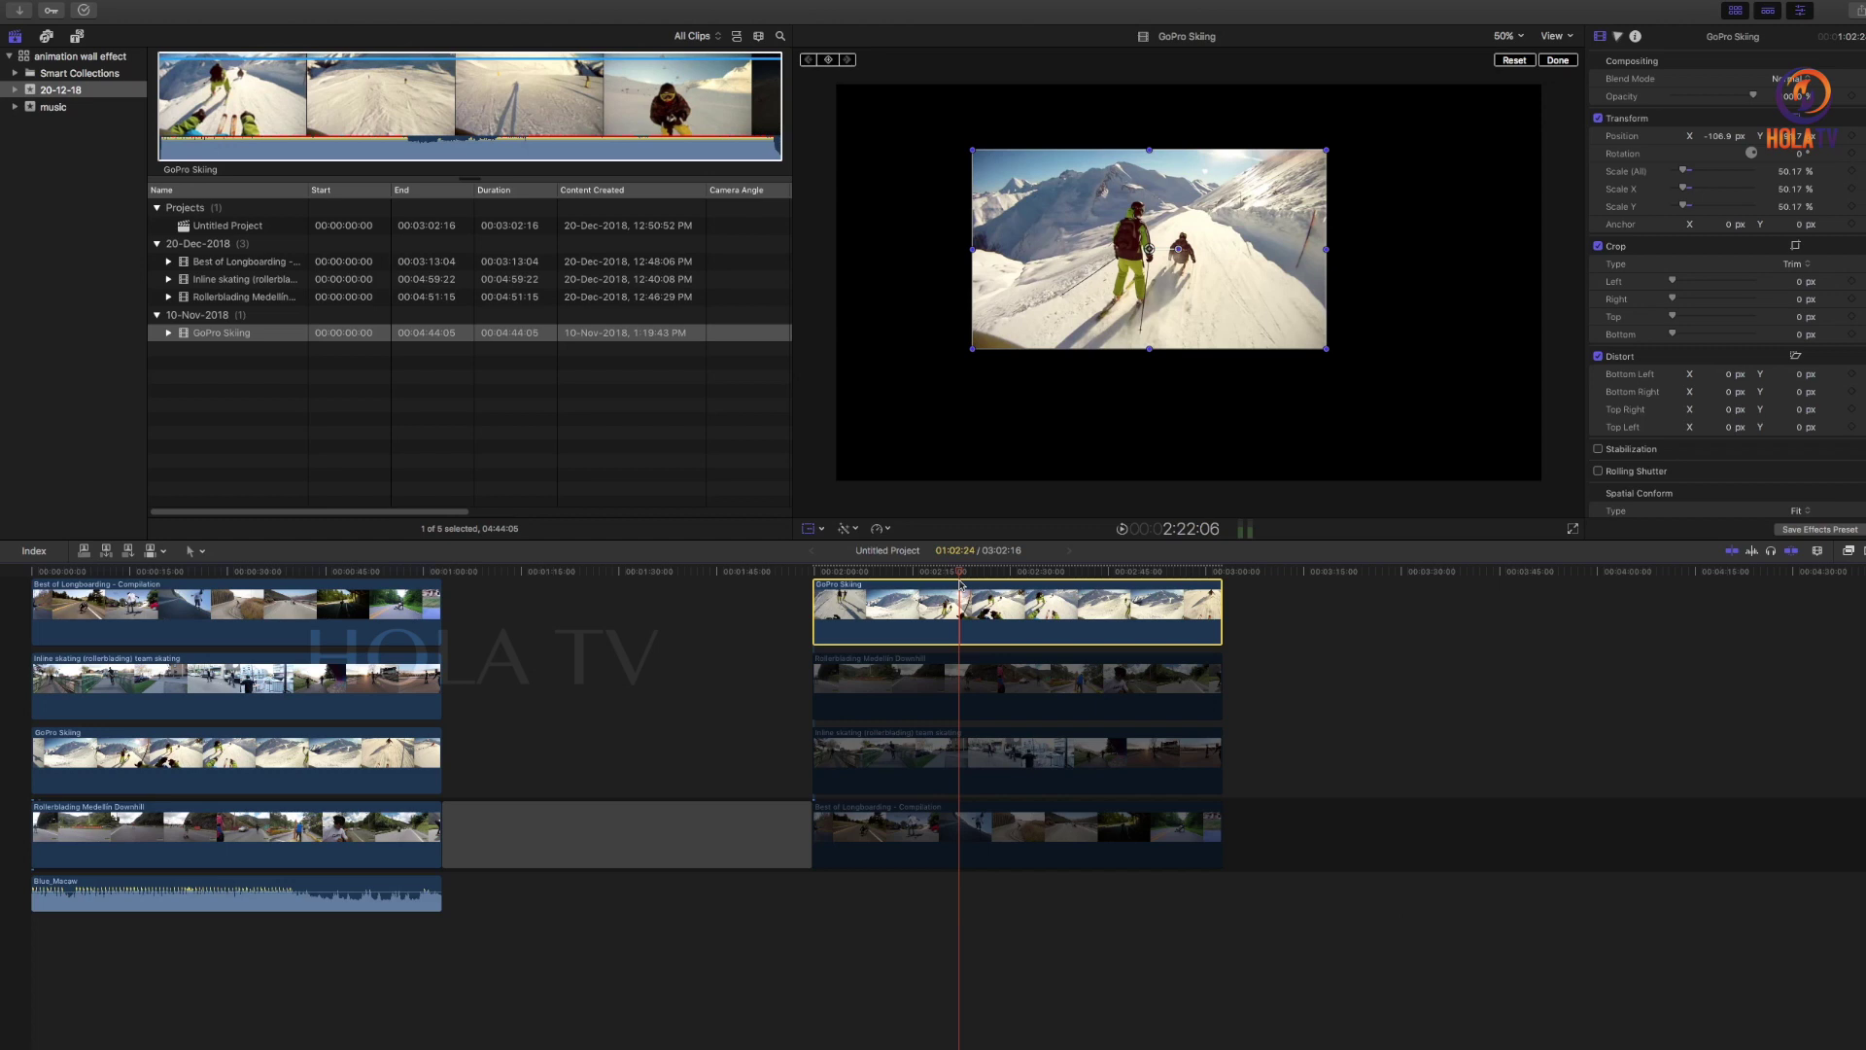
{"action": "left_click", "coordinate": [1815, 553]}
{"action": "left_click", "coordinate": [1862, 554]}
{"action": "left_click", "coordinate": [1849, 552]}
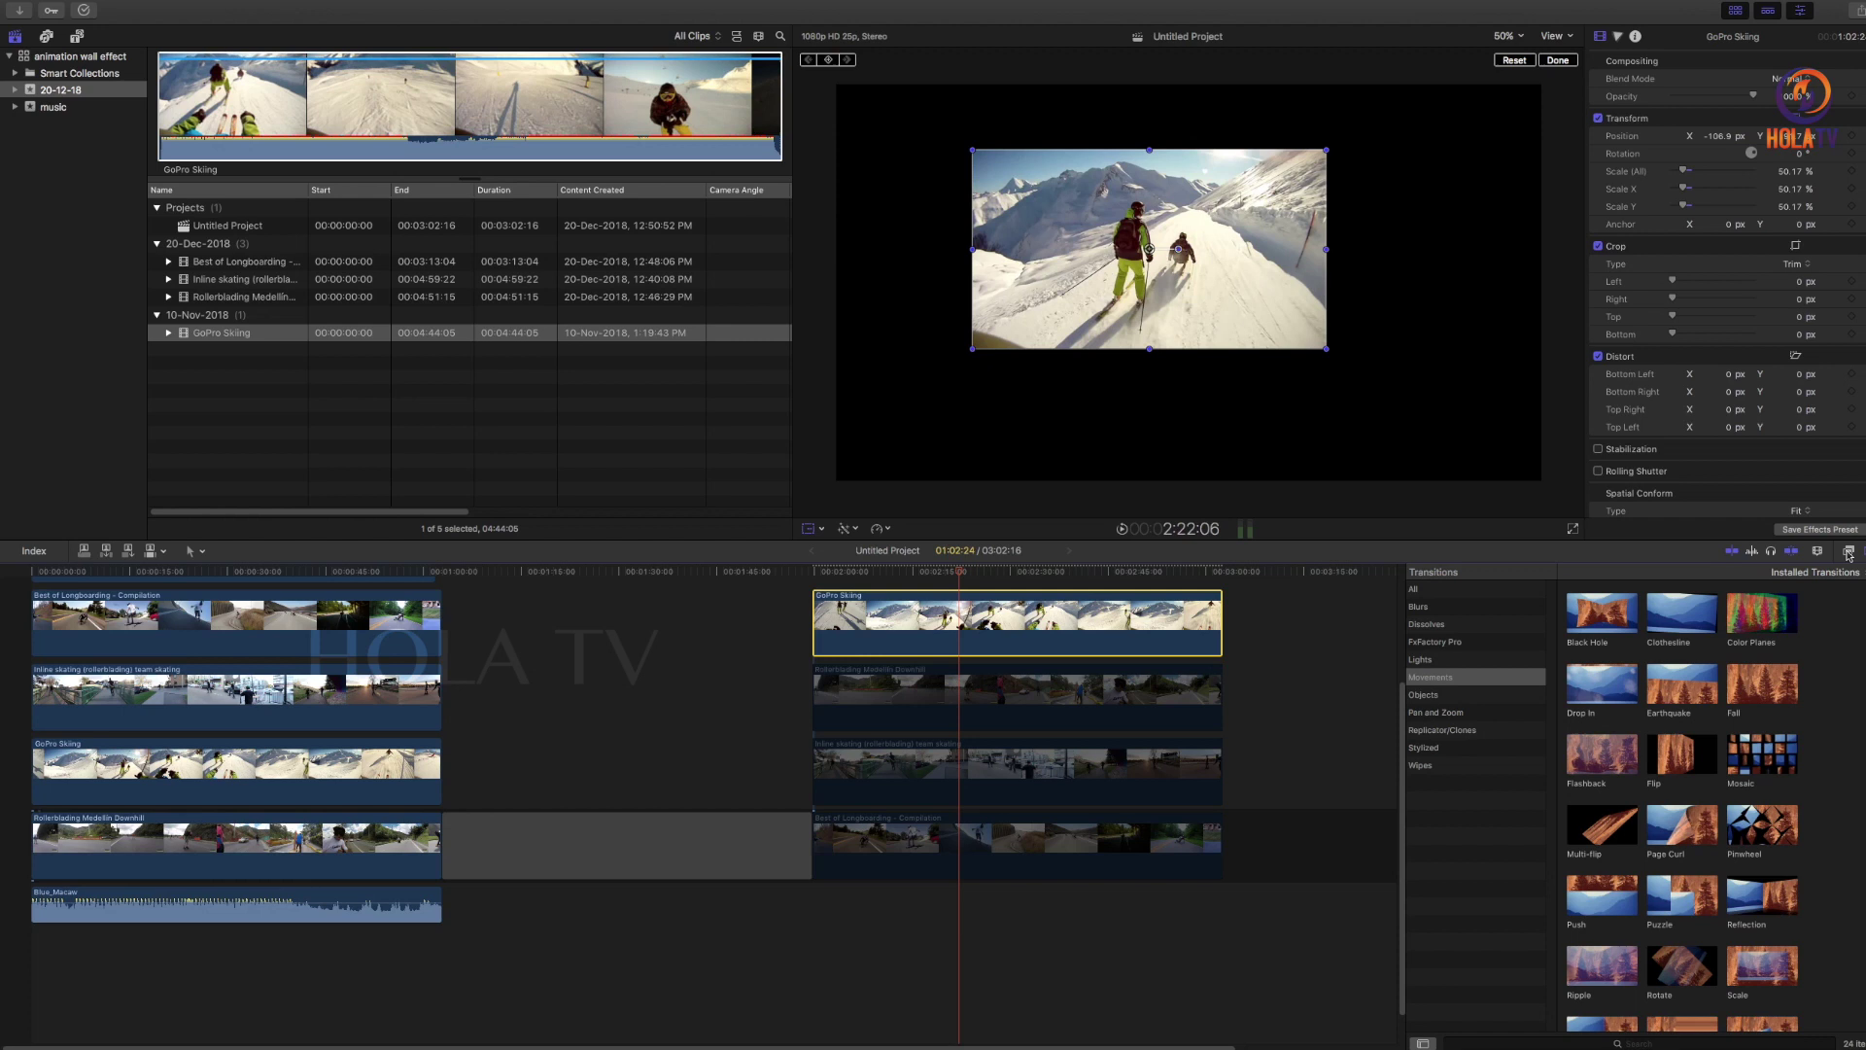
{"action": "left_click", "coordinate": [1848, 554]}
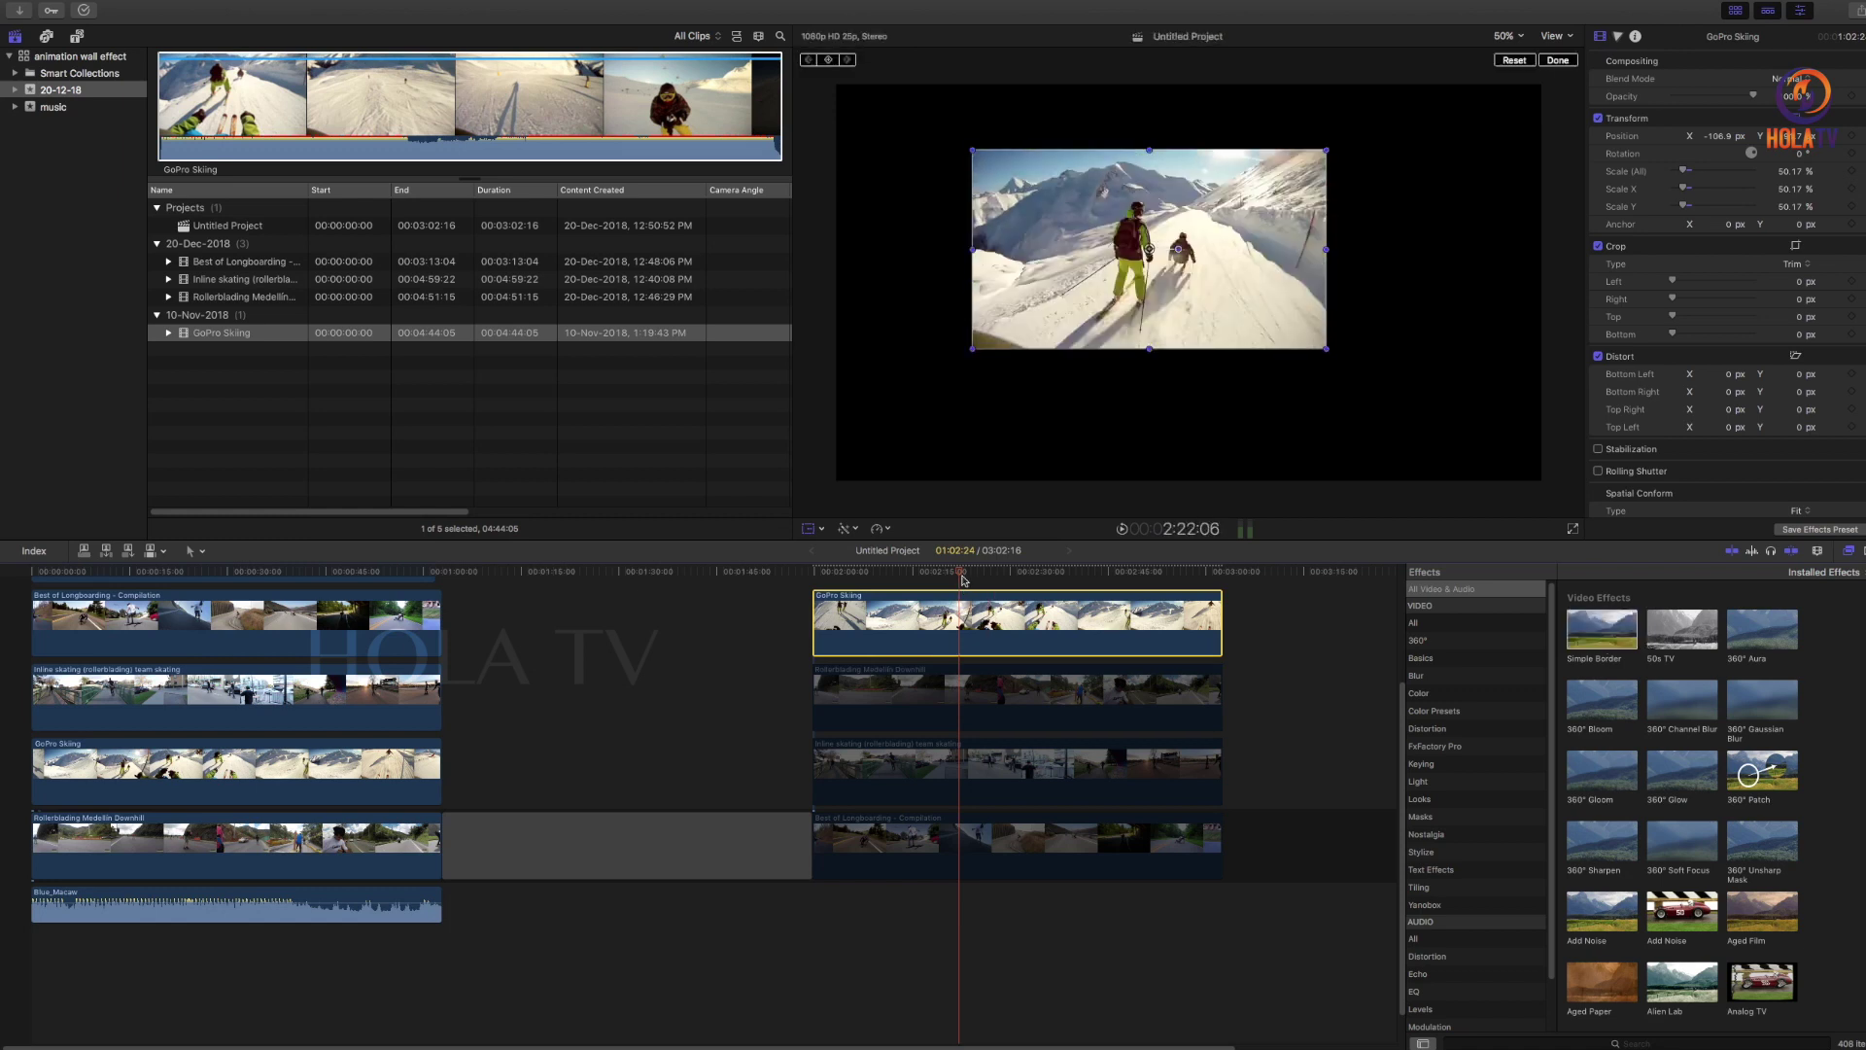
{"action": "left_click", "coordinate": [819, 570]}
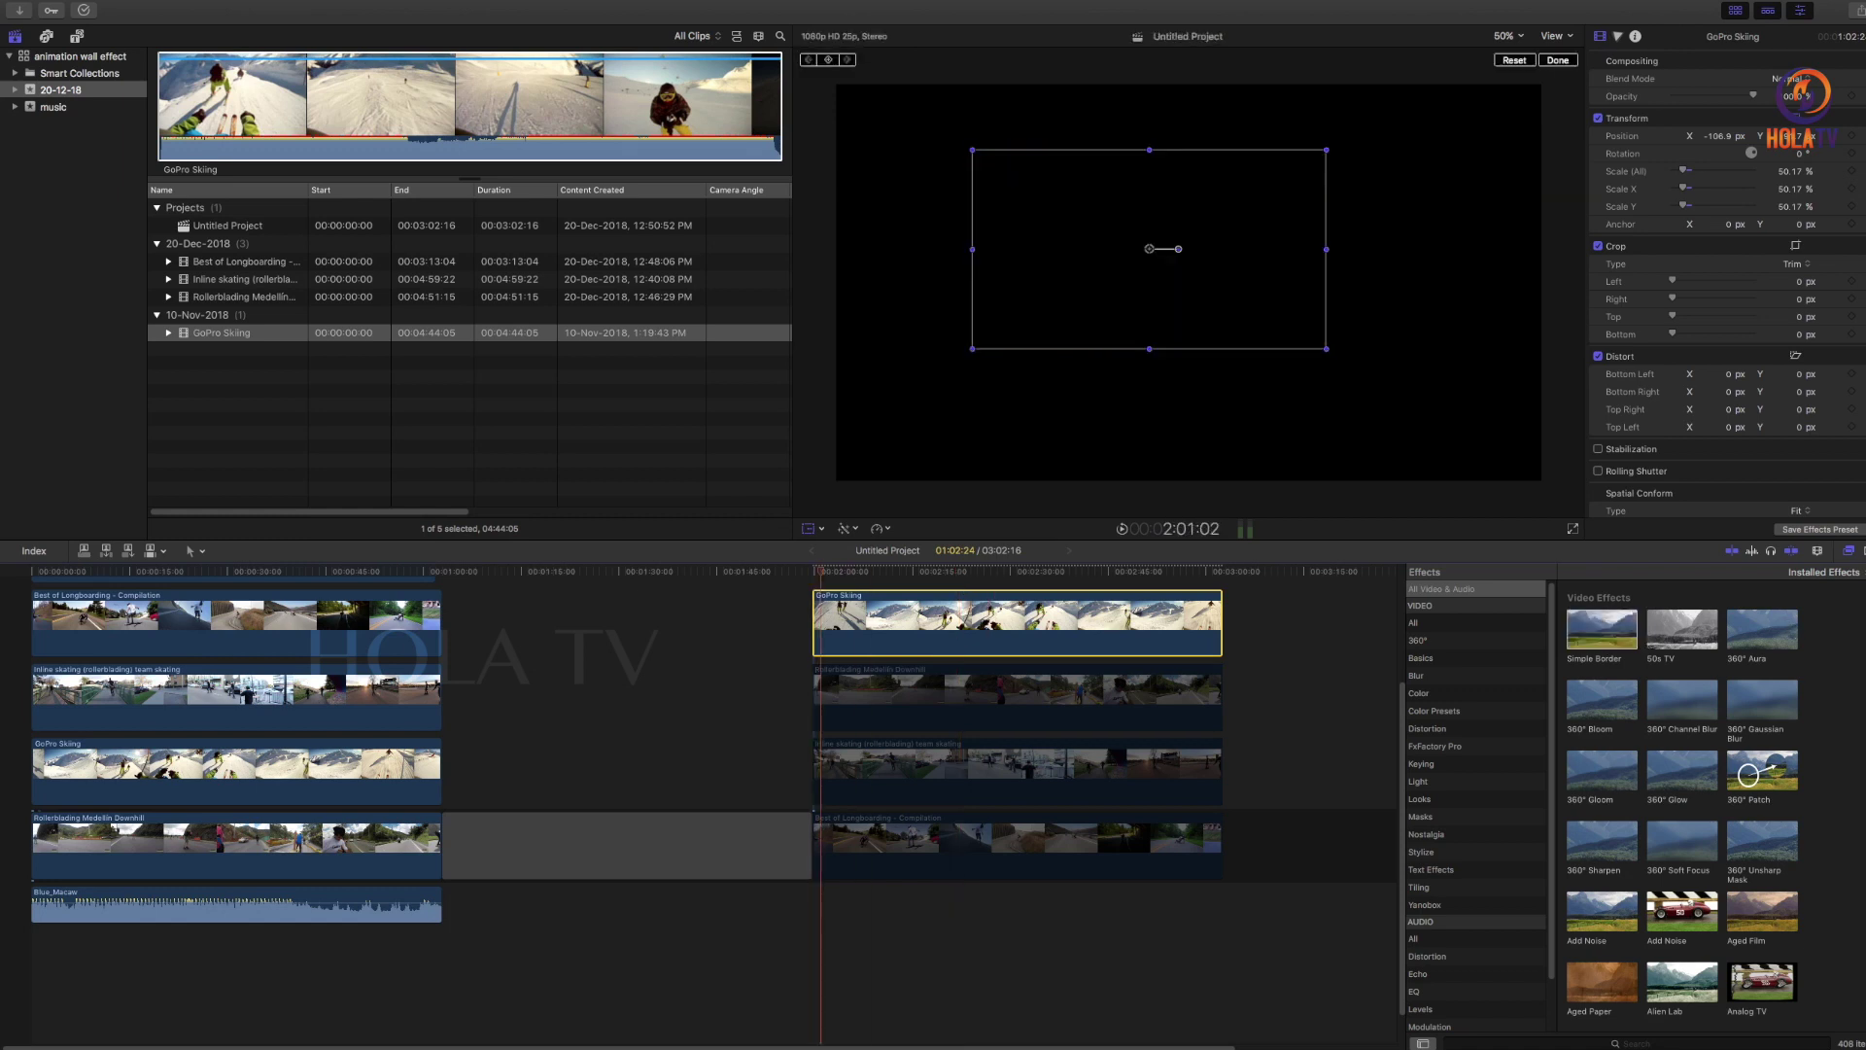
{"action": "left_click", "coordinate": [1848, 551]}
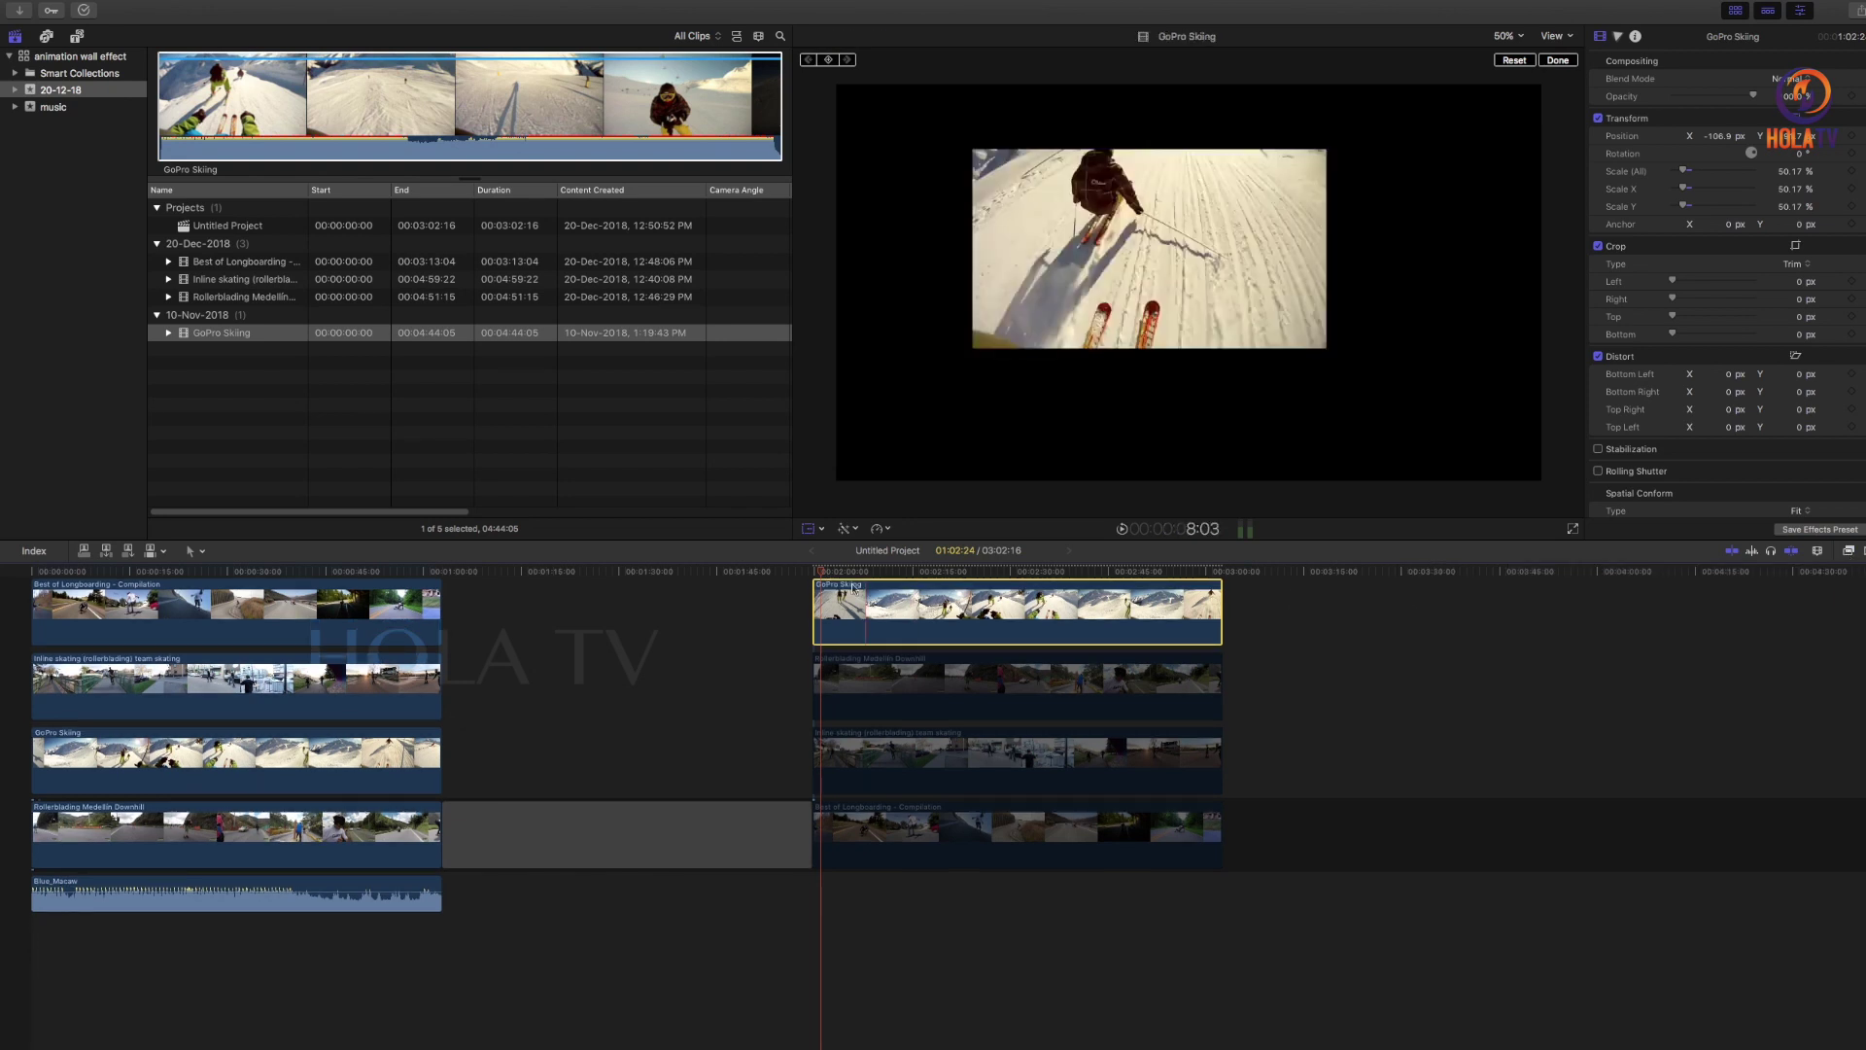
At 2:02:19, try rotating and shrinking the skiing picture, then undo back to full frame
{"action": "left_click", "coordinate": [832, 571]}
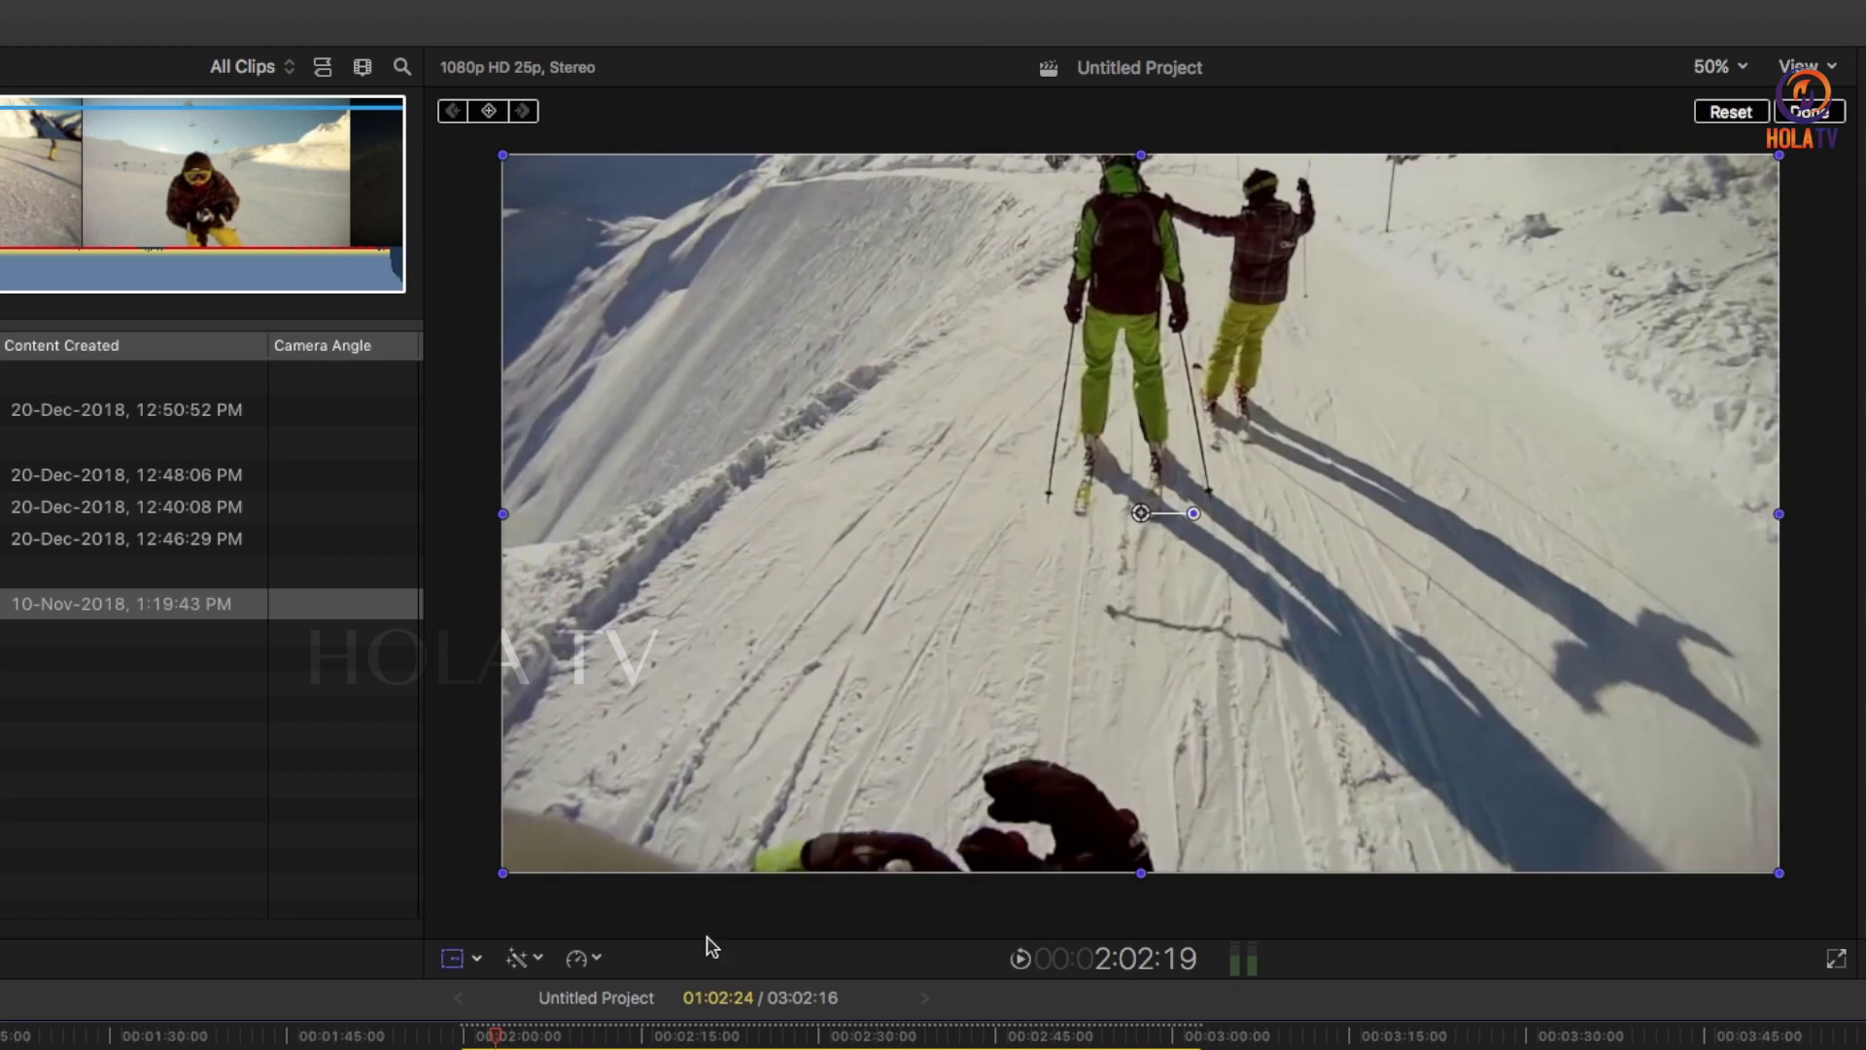
{"action": "left_click_drag", "start_coordinate": [1194, 516], "coordinate": [1194, 514]}
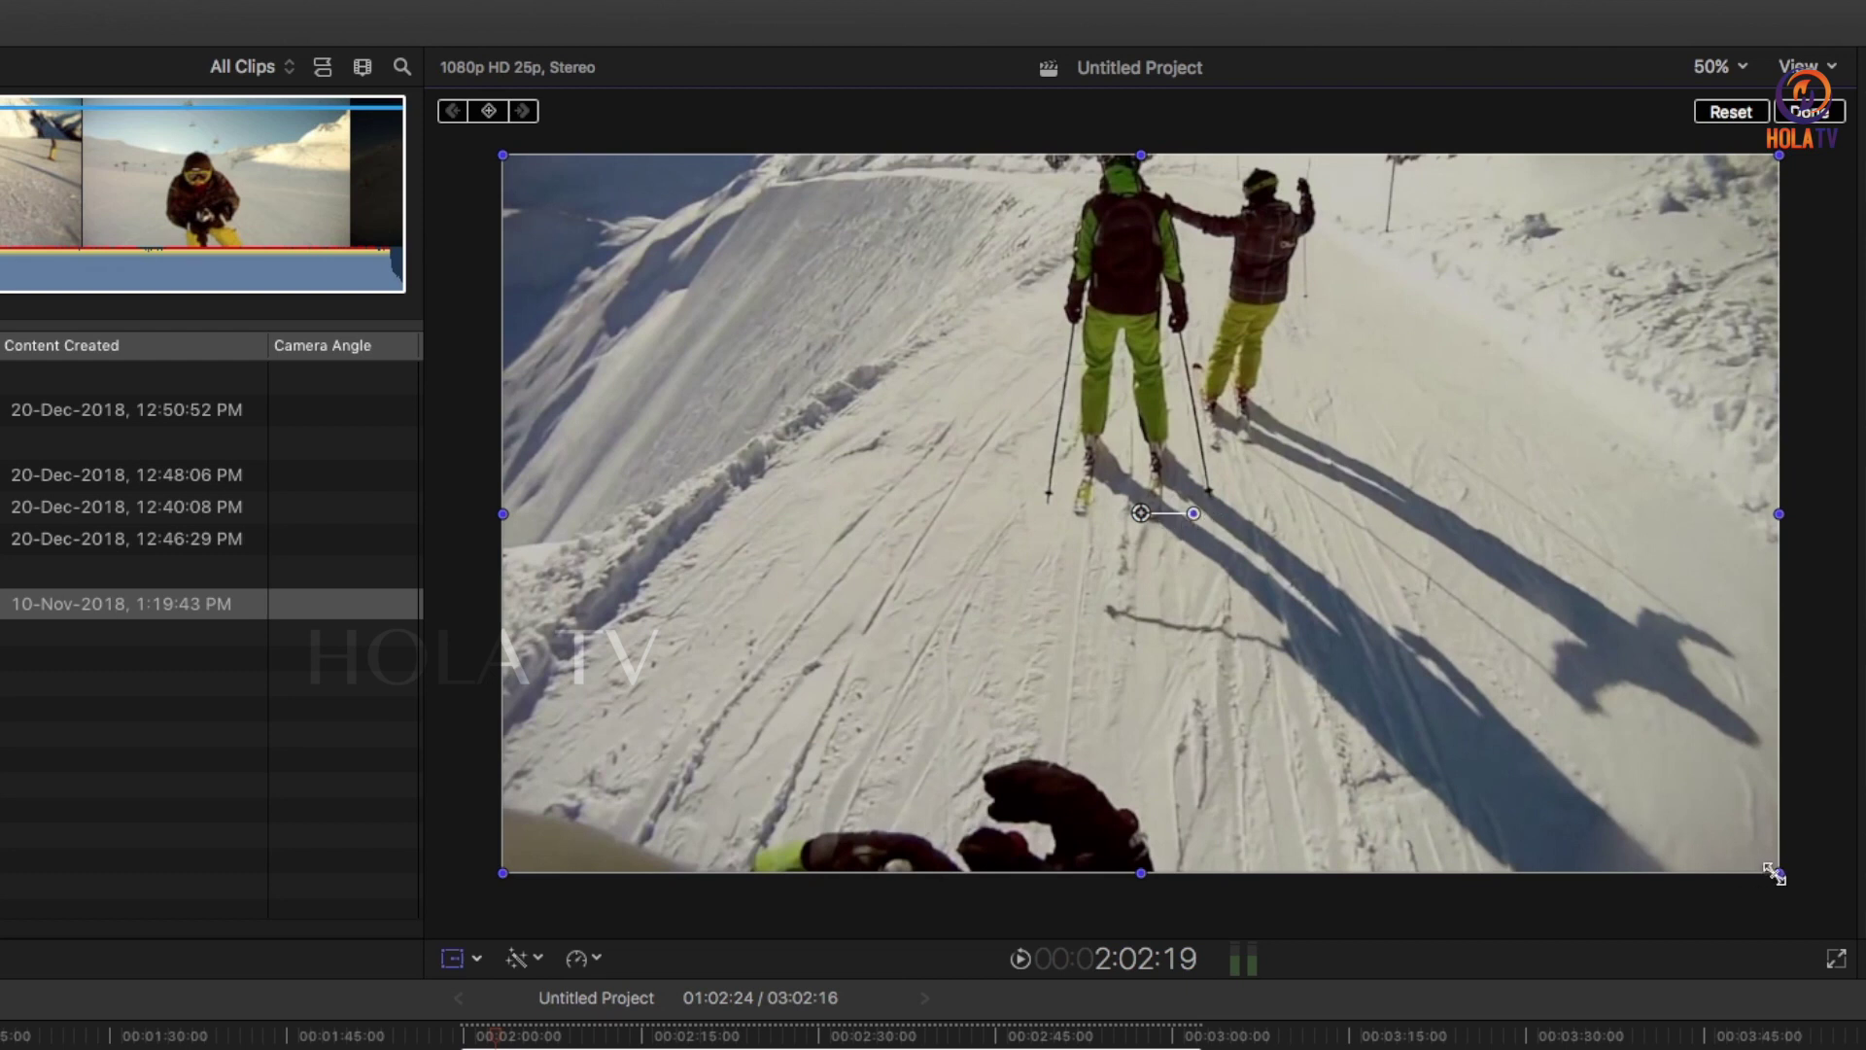
{"action": "mouse_move", "coordinate": [1775, 874]}
{"action": "left_mouse_down"}
{"action": "mouse_move", "coordinate": [1252, 519]}
{"action": "mouse_move", "coordinate": [1222, 523]}
{"action": "left_mouse_up"}
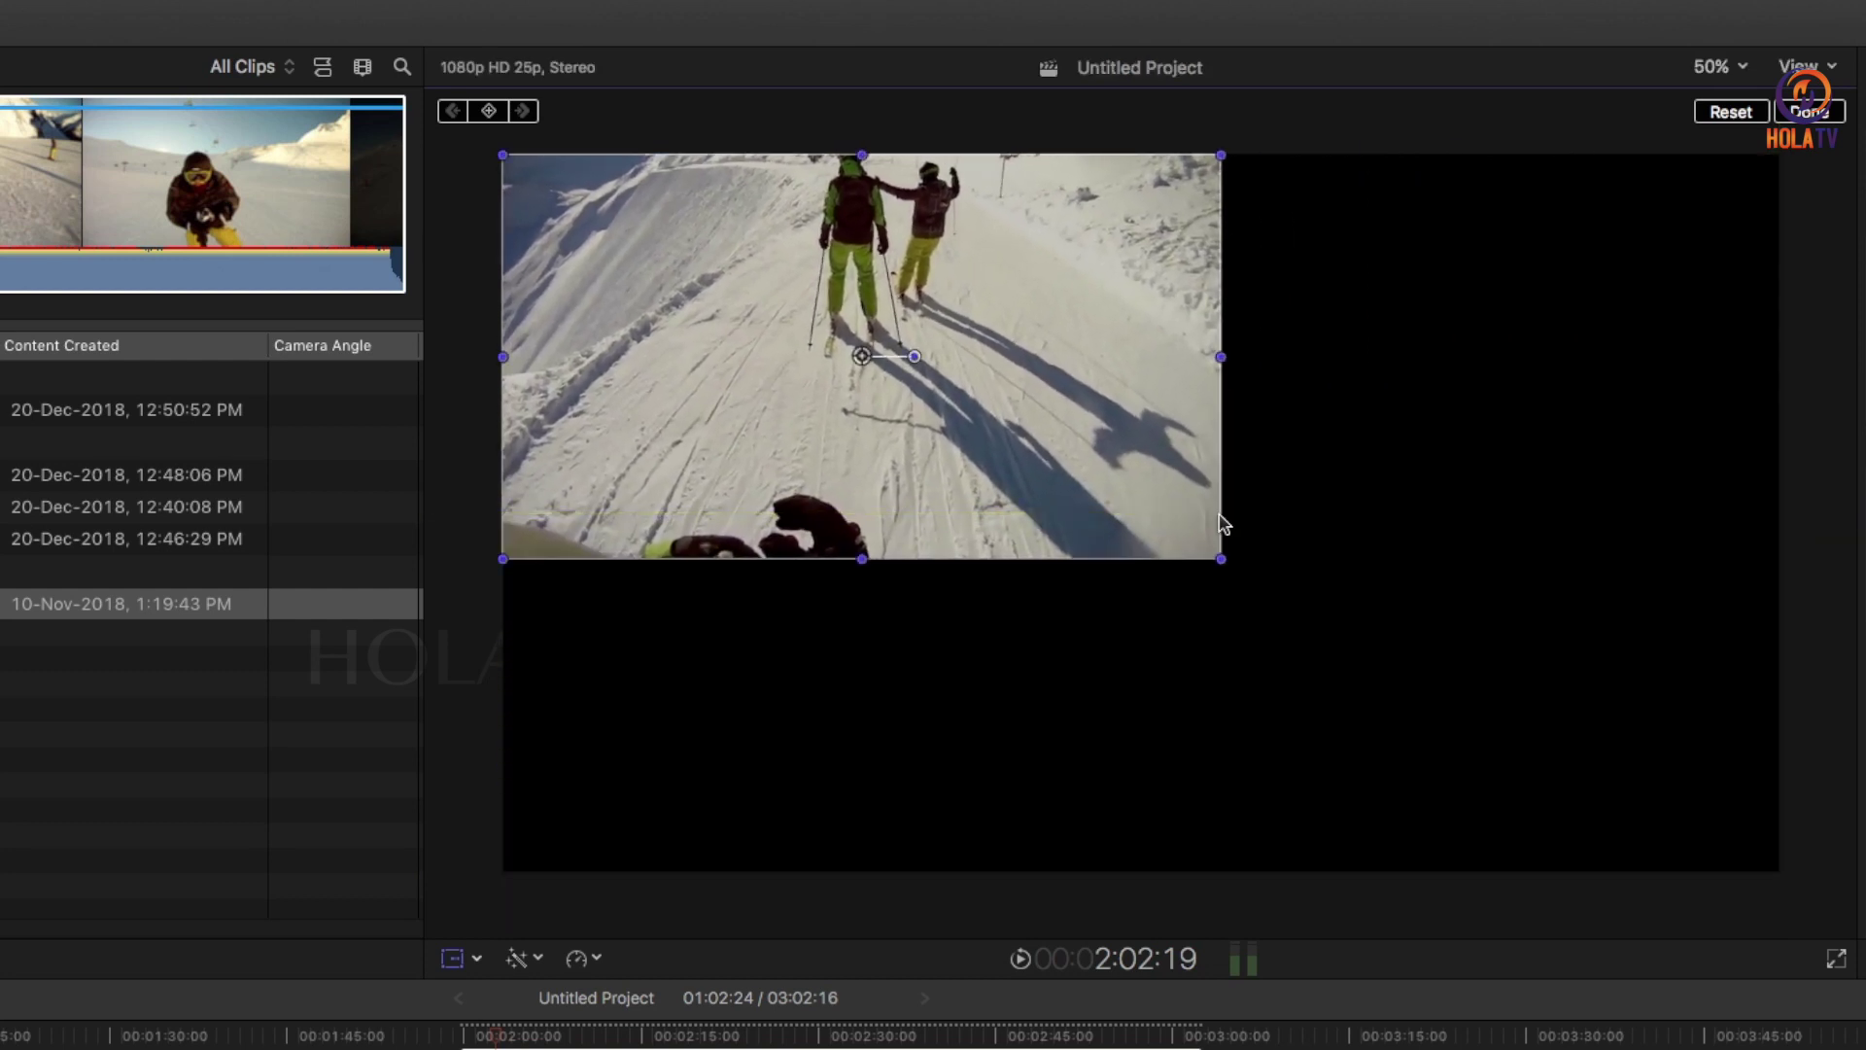
{"action": "key", "text": "ctrl+z"}
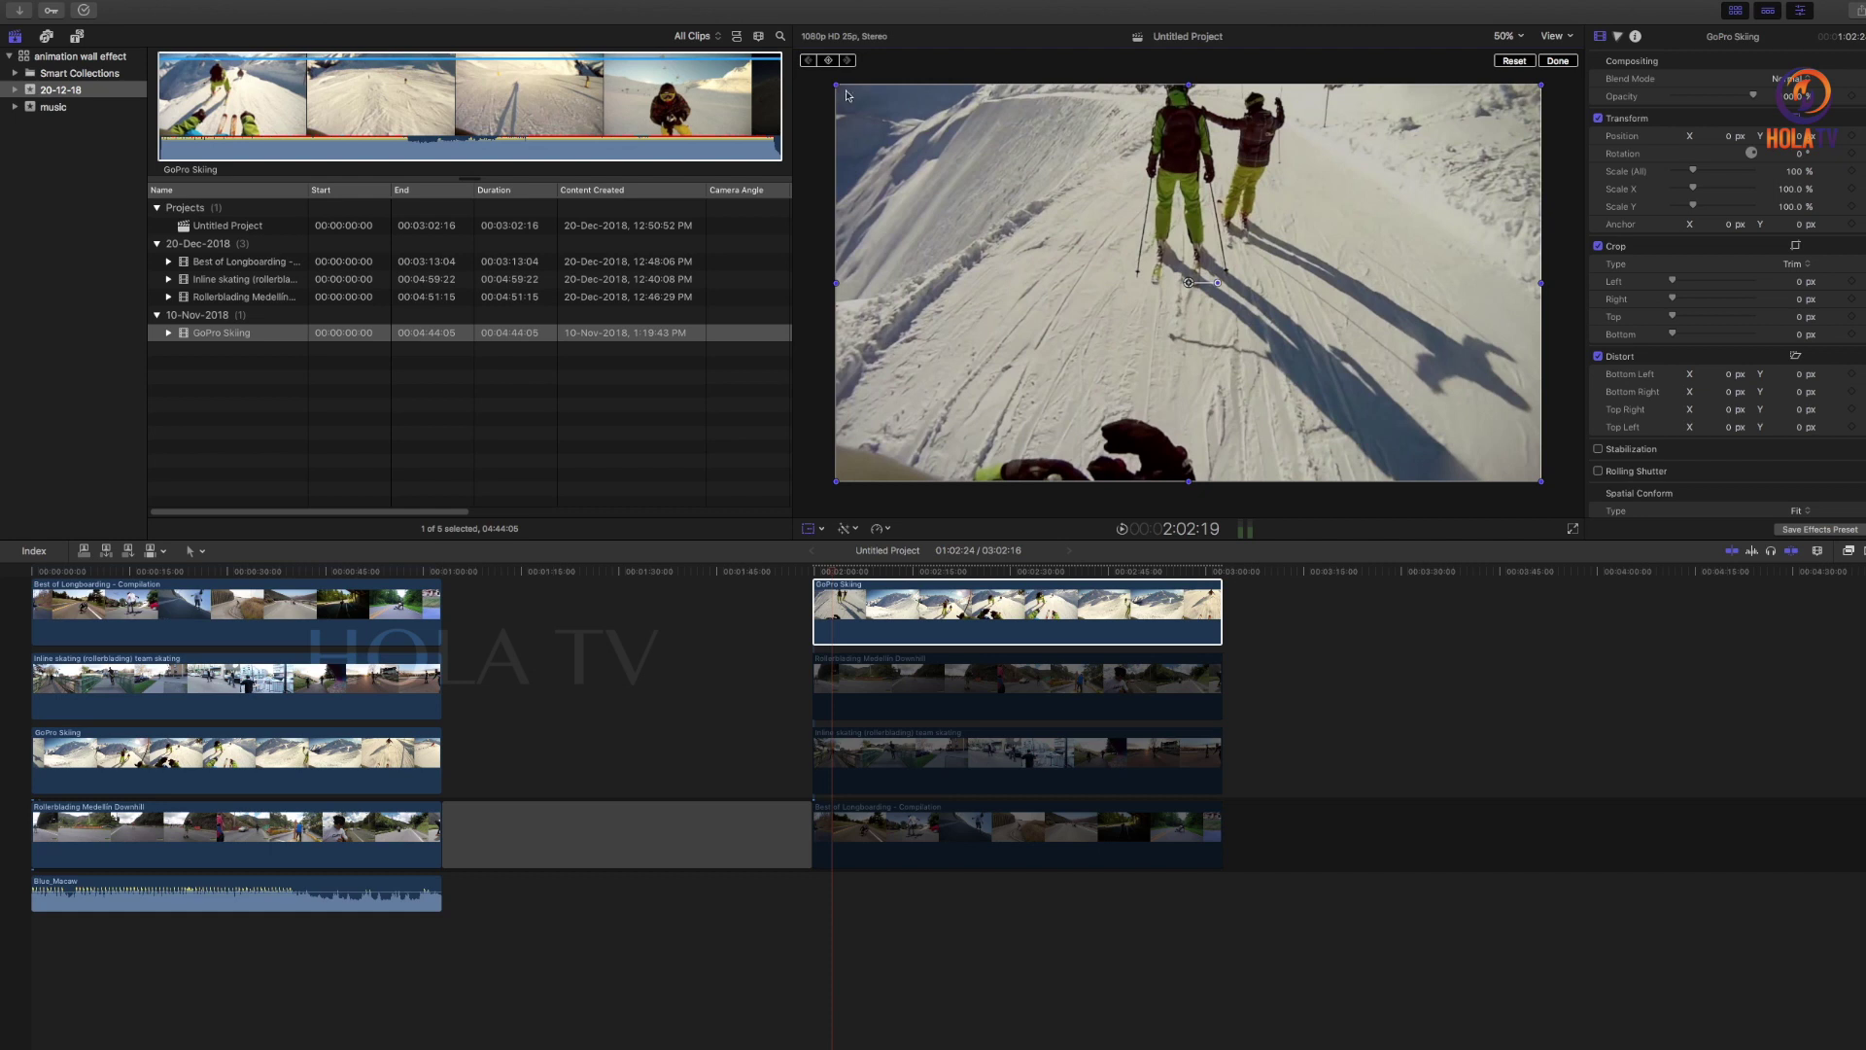
{"action": "left_click_drag", "start_coordinate": [1175, 274], "coordinate": [1205, 291]}
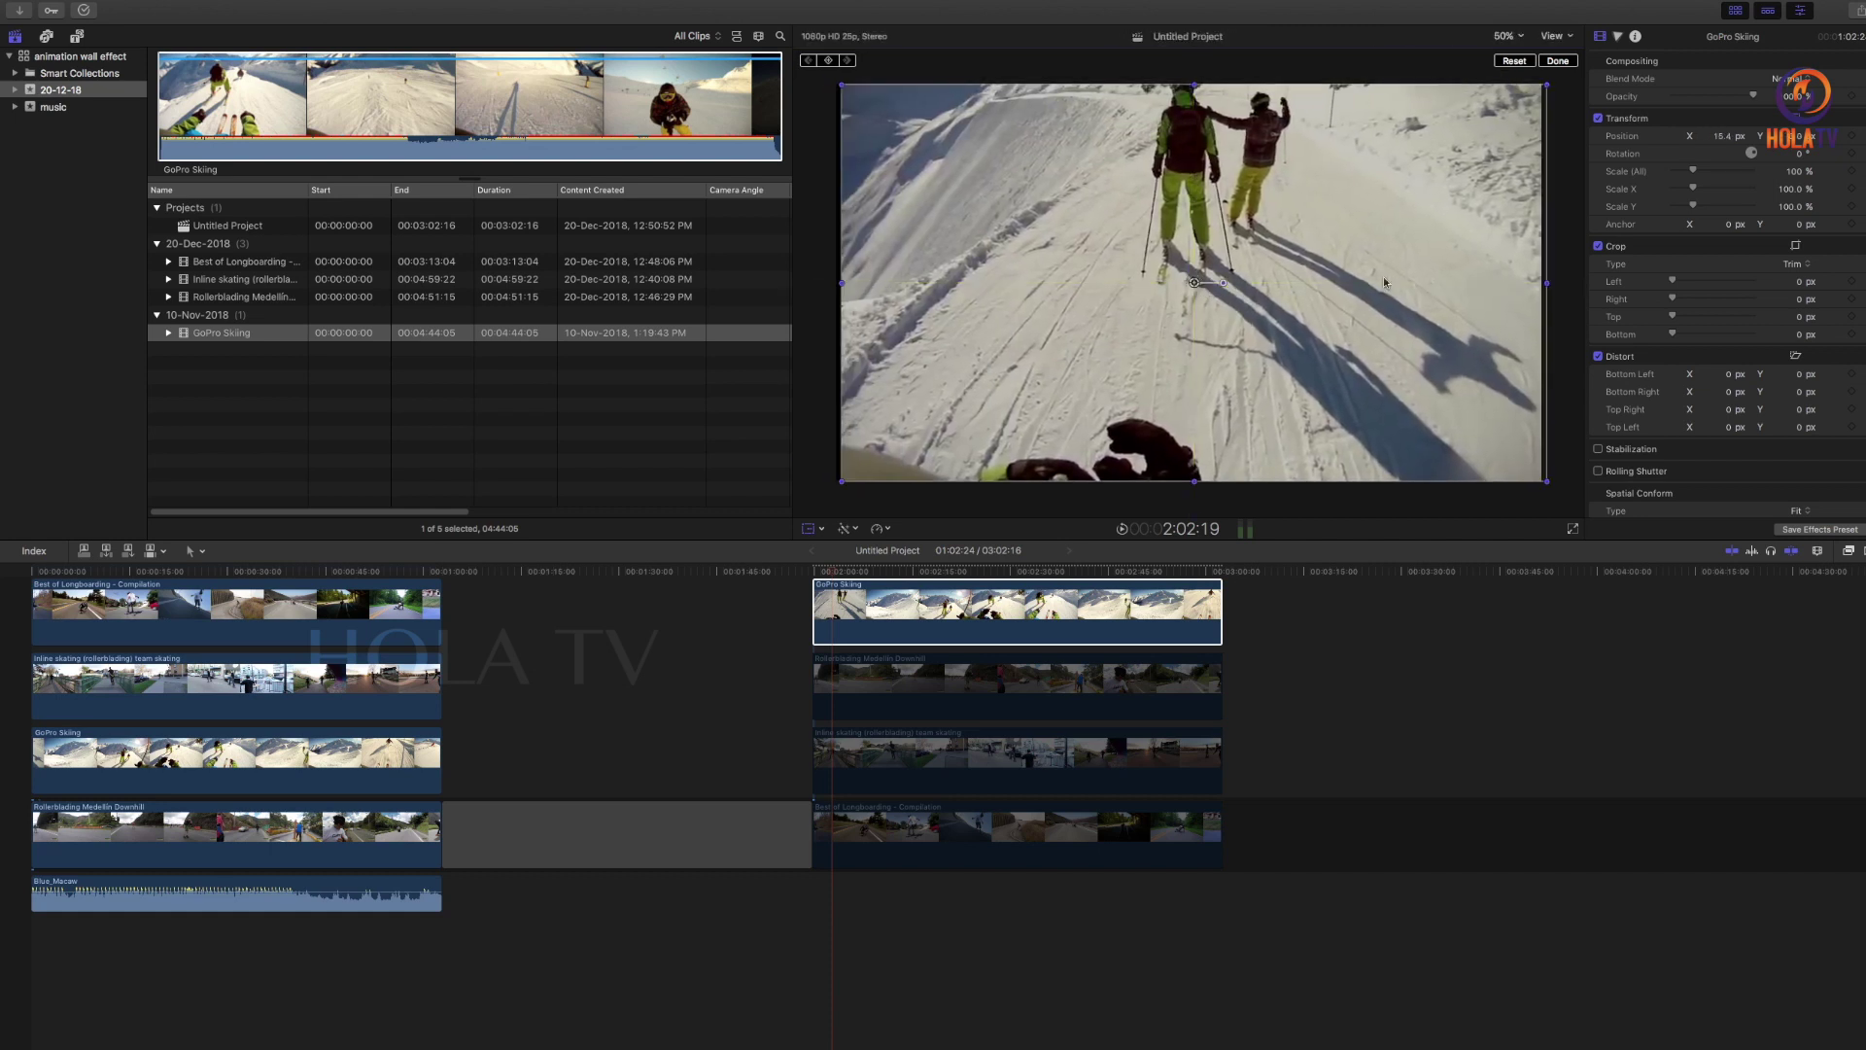
{"action": "left_click_drag", "start_coordinate": [1803, 224], "coordinate": [1803, 272]}
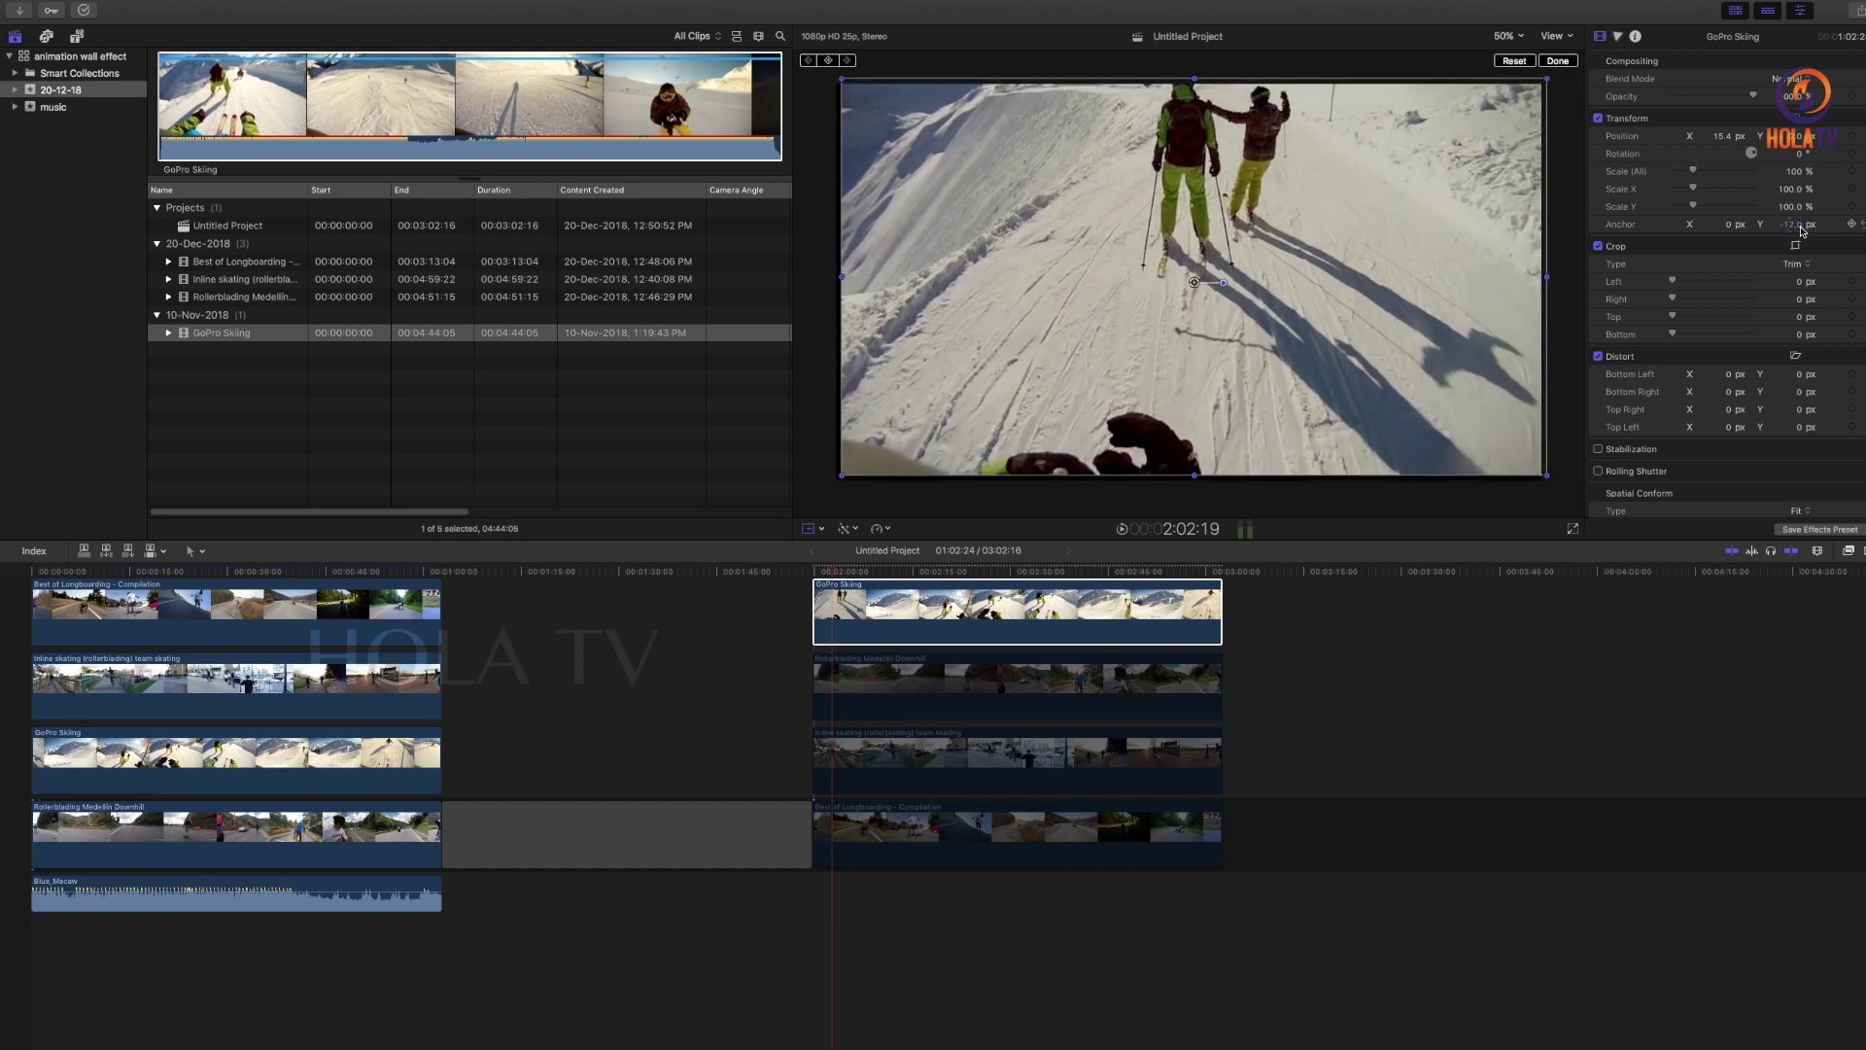
{"action": "left_click_drag", "start_coordinate": [1804, 229], "coordinate": [1803, 230]}
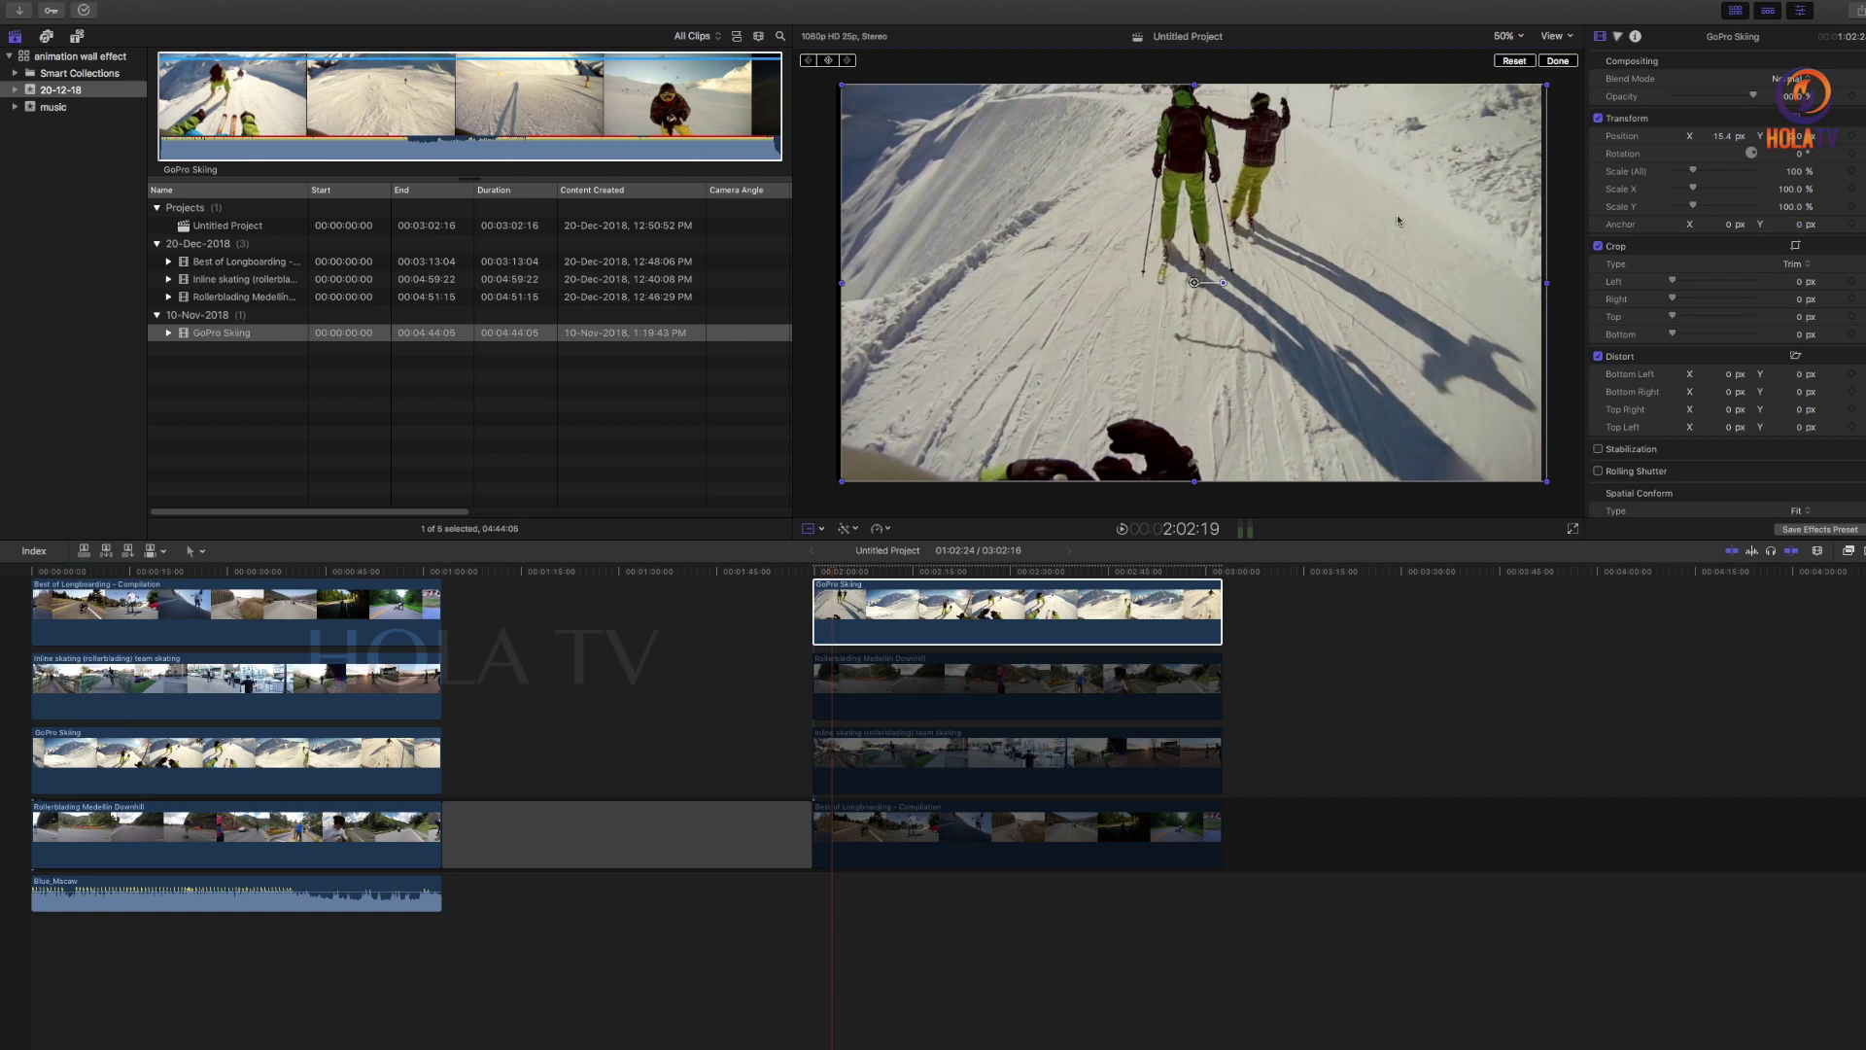
{"action": "left_click_drag", "start_coordinate": [1397, 220], "coordinate": [1391, 219]}
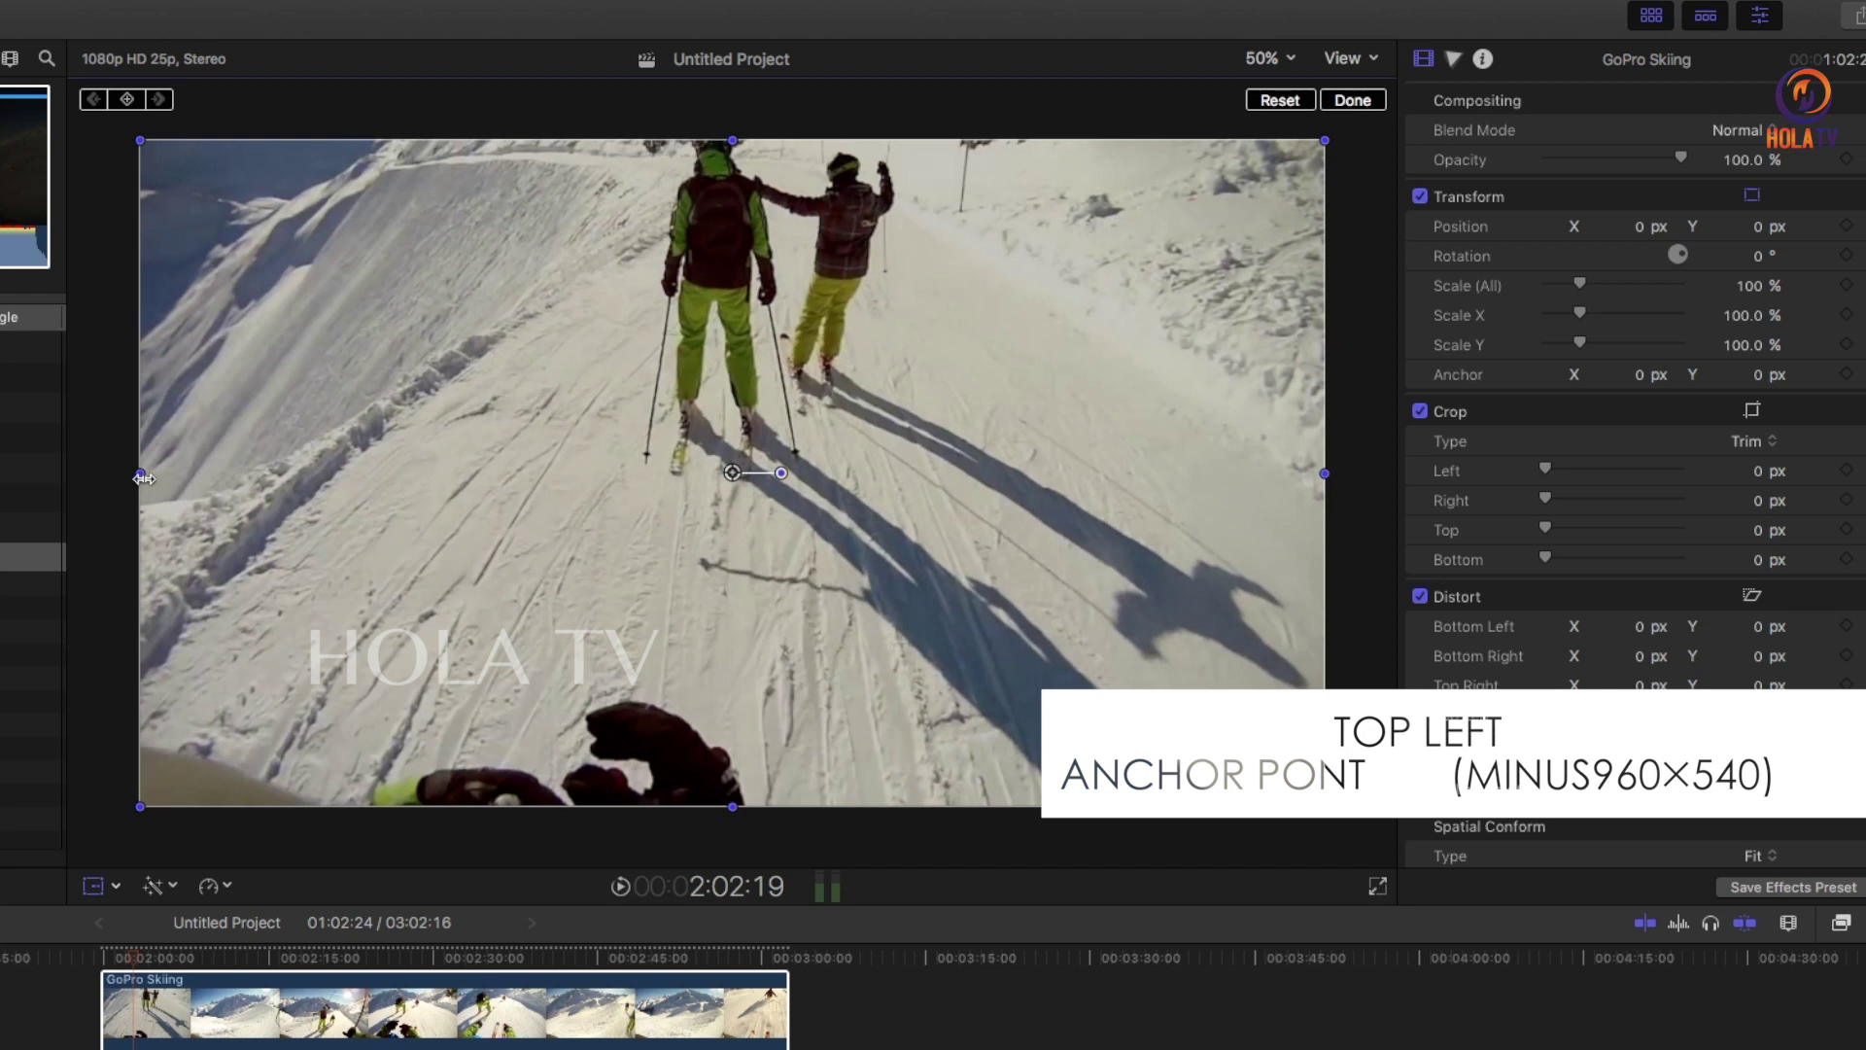
Set the GoPro Skiing anchor to X -960 and Y 540
{"action": "left_click", "coordinate": [1640, 376]}
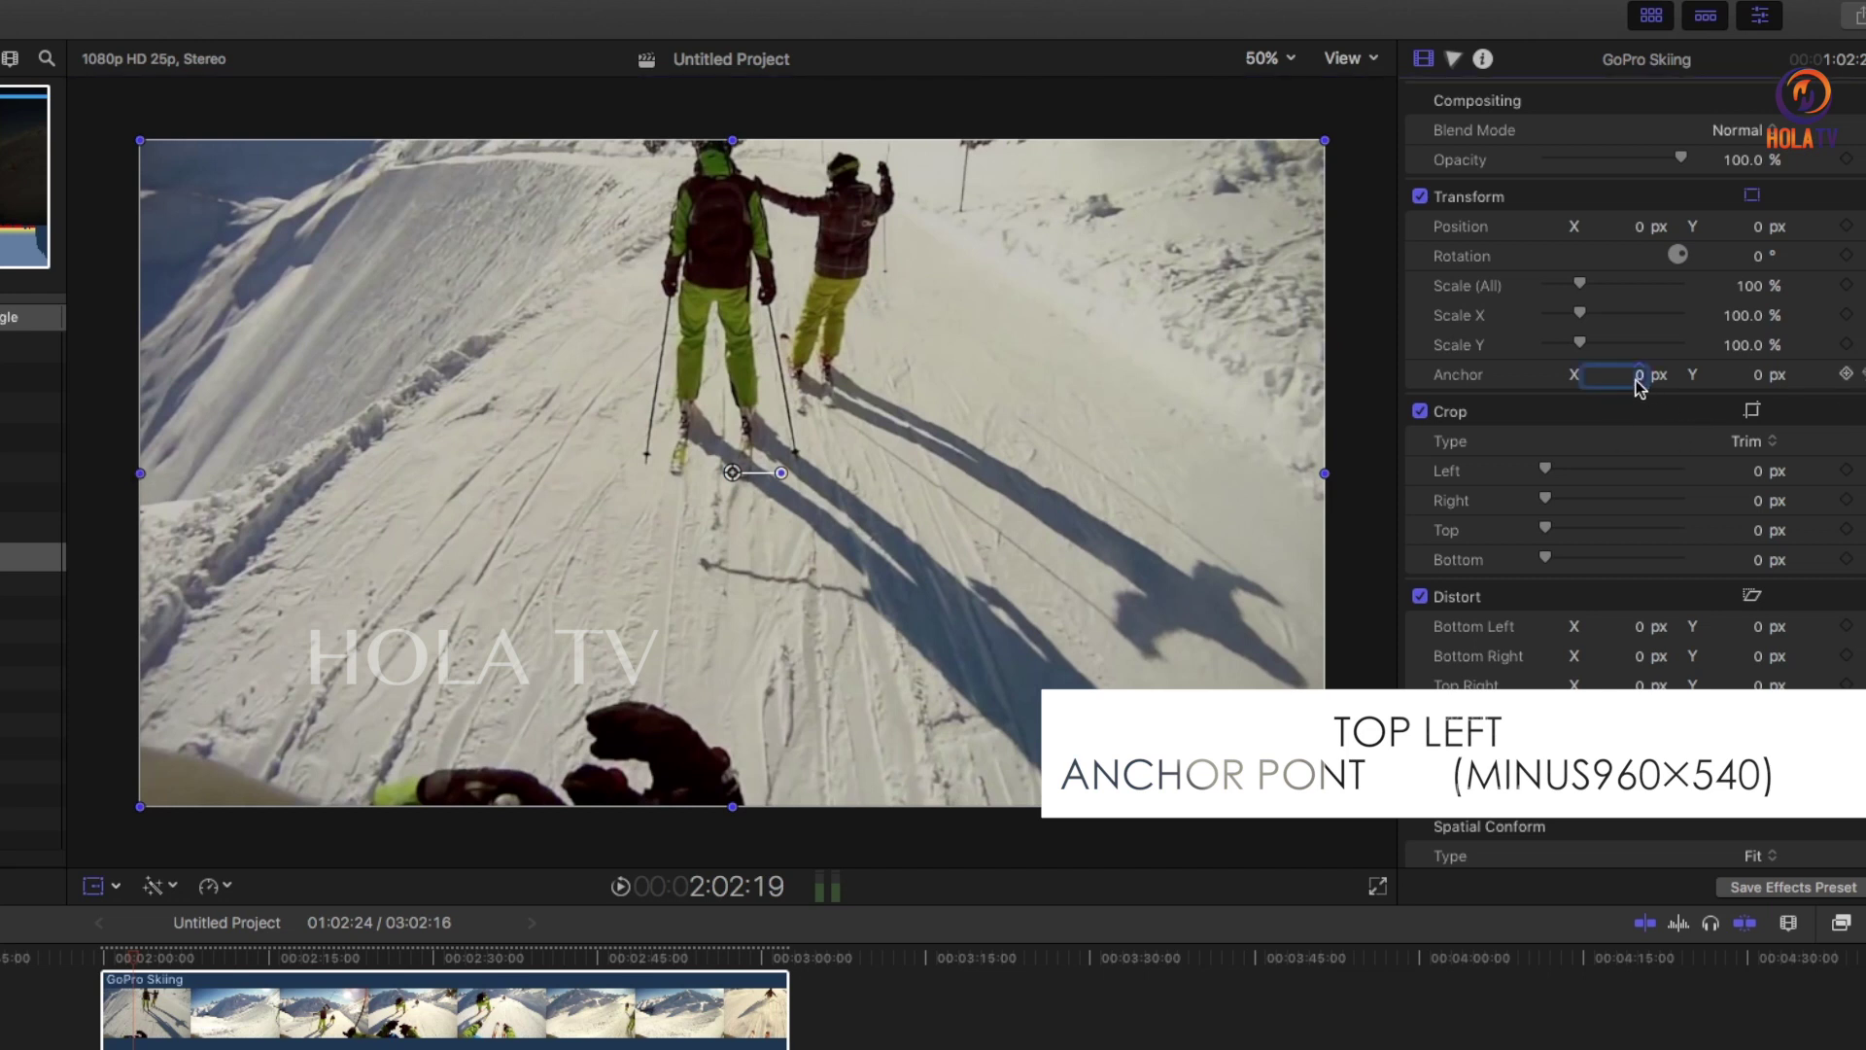
{"action": "type", "text": "-96"}
{"action": "type", "text": "0"}
{"action": "key", "text": "Return"}
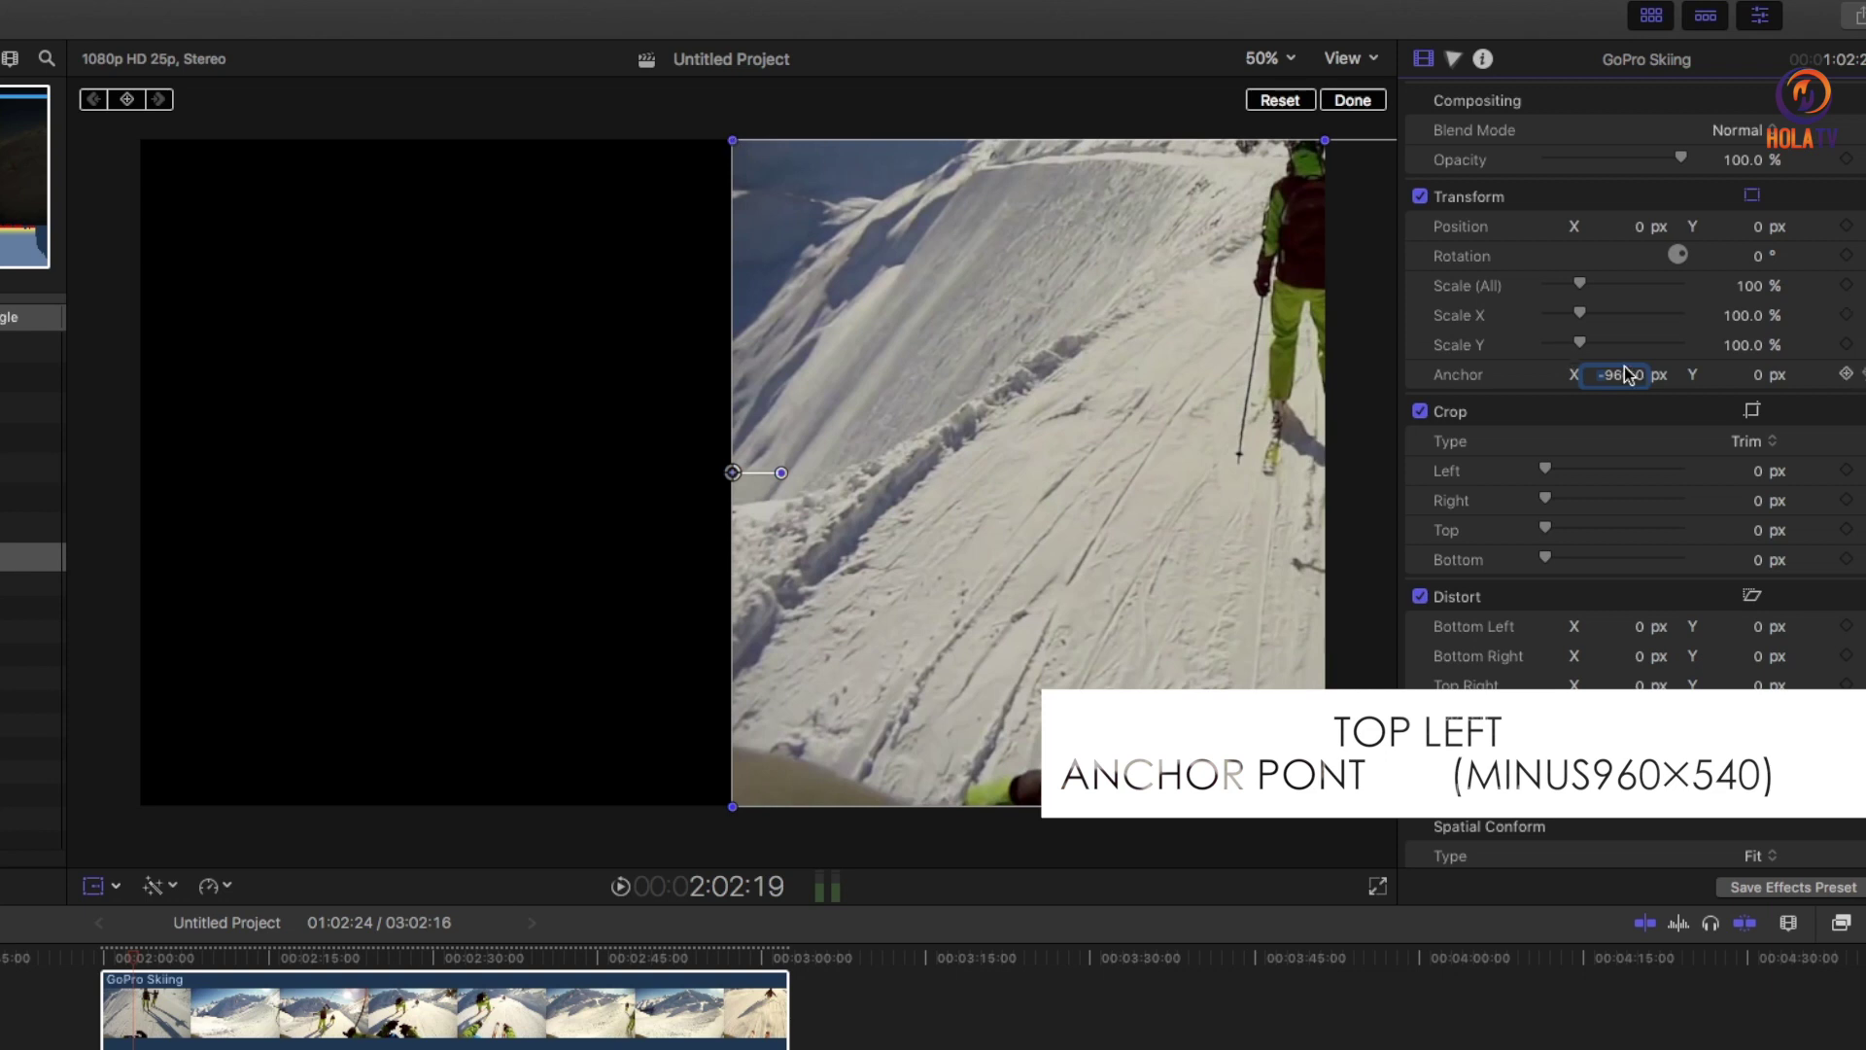
{"action": "left_click", "coordinate": [1758, 377]}
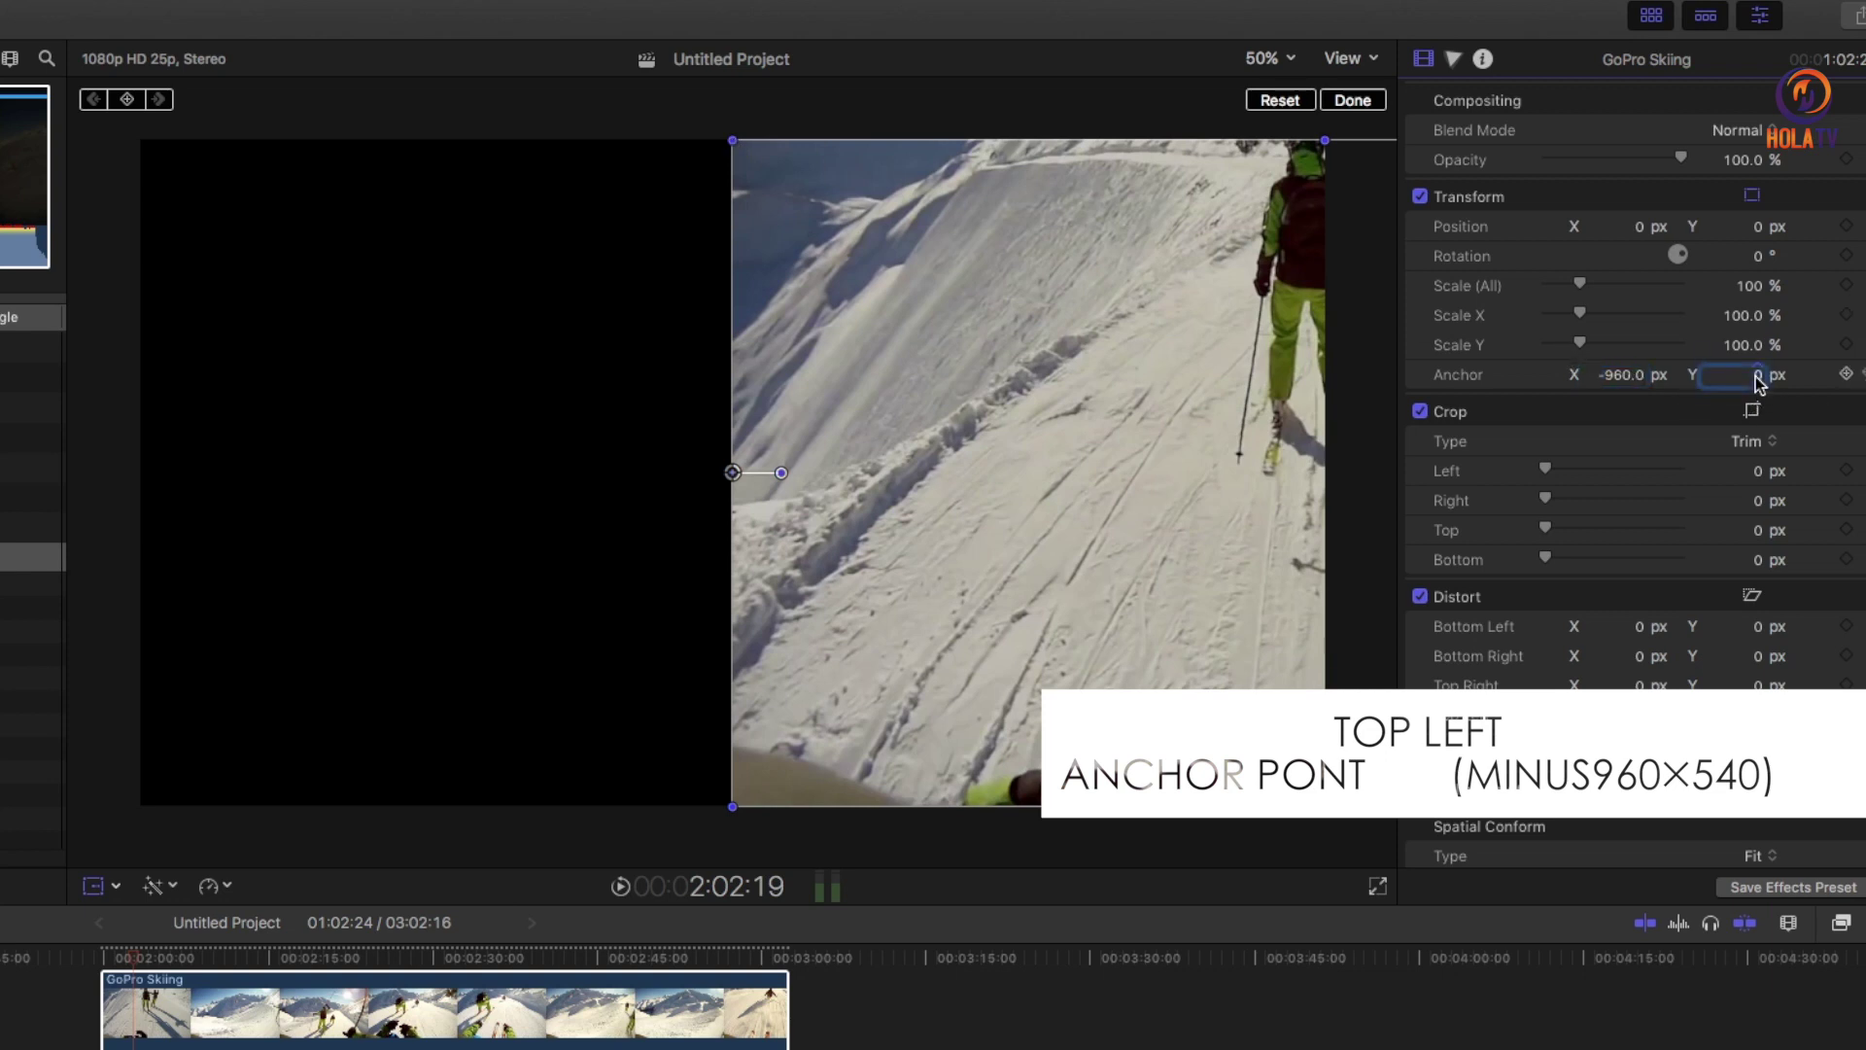
{"action": "type", "text": "540"}
{"action": "key", "text": "Return"}
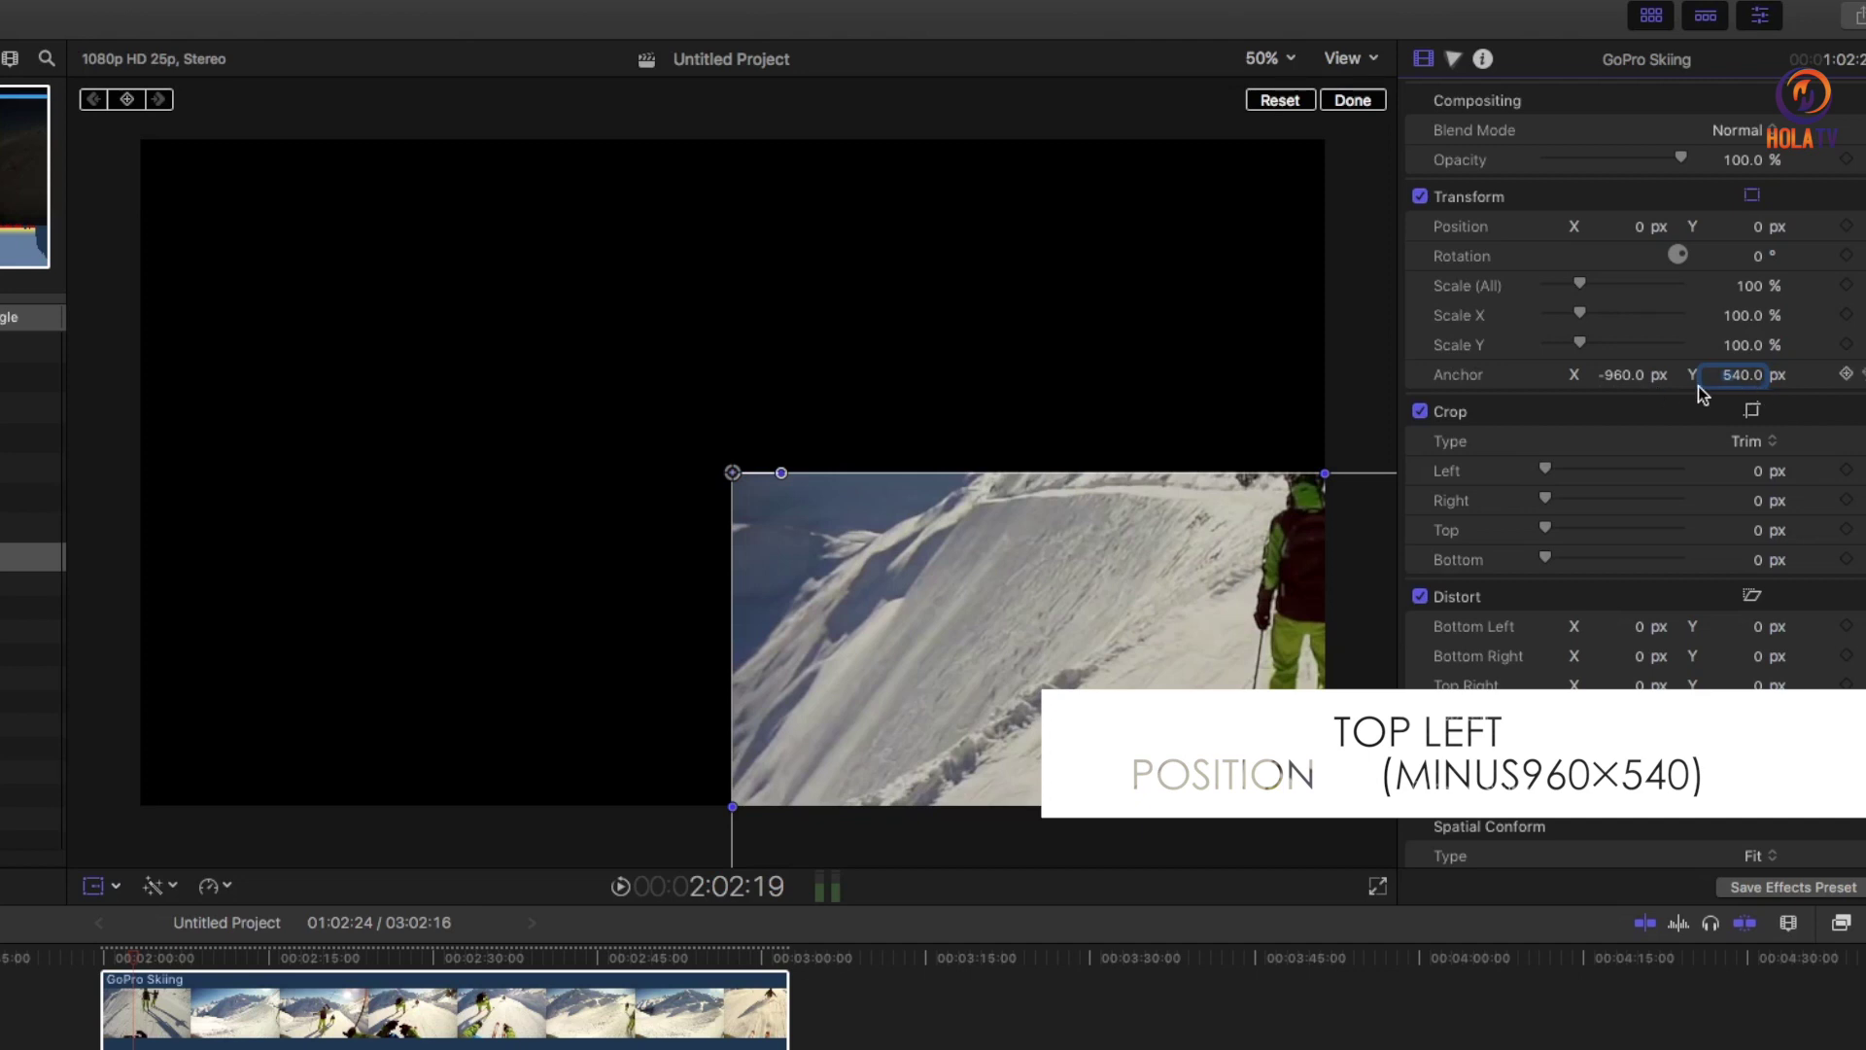
Set the GoPro Skiing position to X -960 and Y 540
{"action": "left_click", "coordinate": [1642, 232]}
{"action": "type", "text": "-960"}
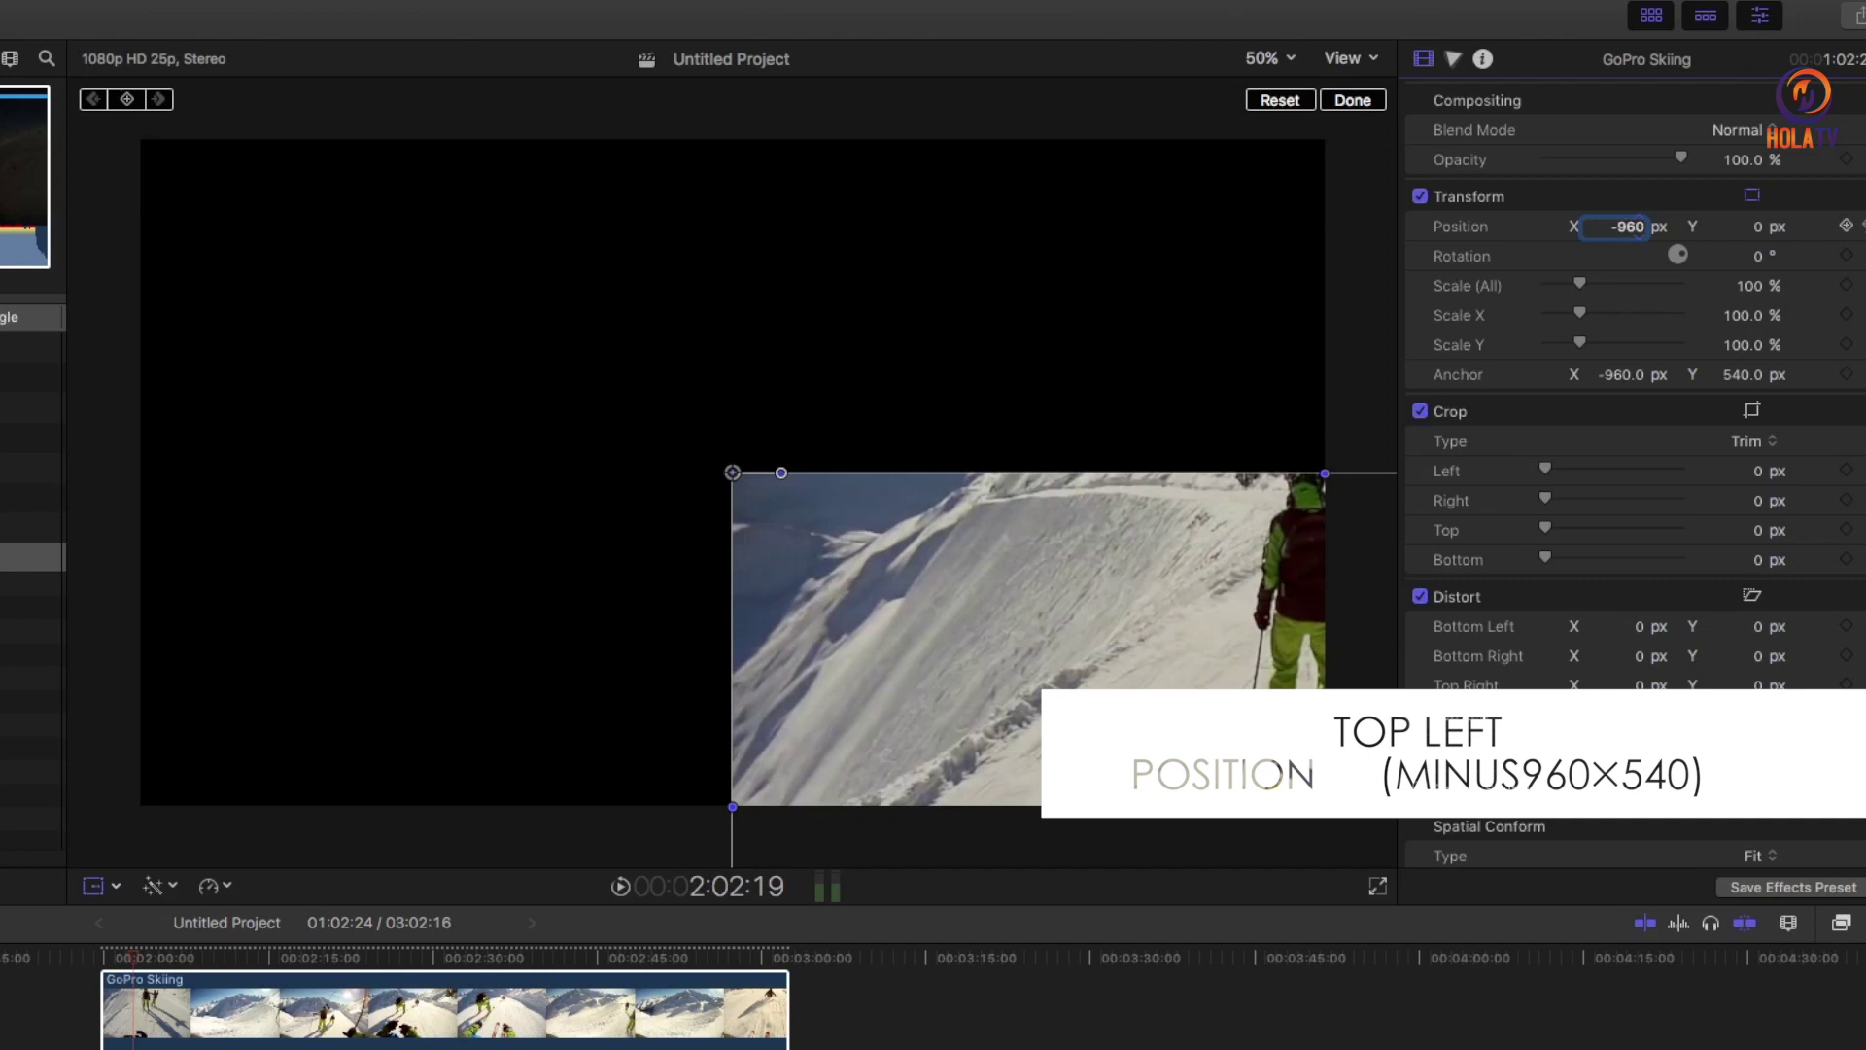
{"action": "key", "text": "Return"}
{"action": "left_click", "coordinate": [1756, 229]}
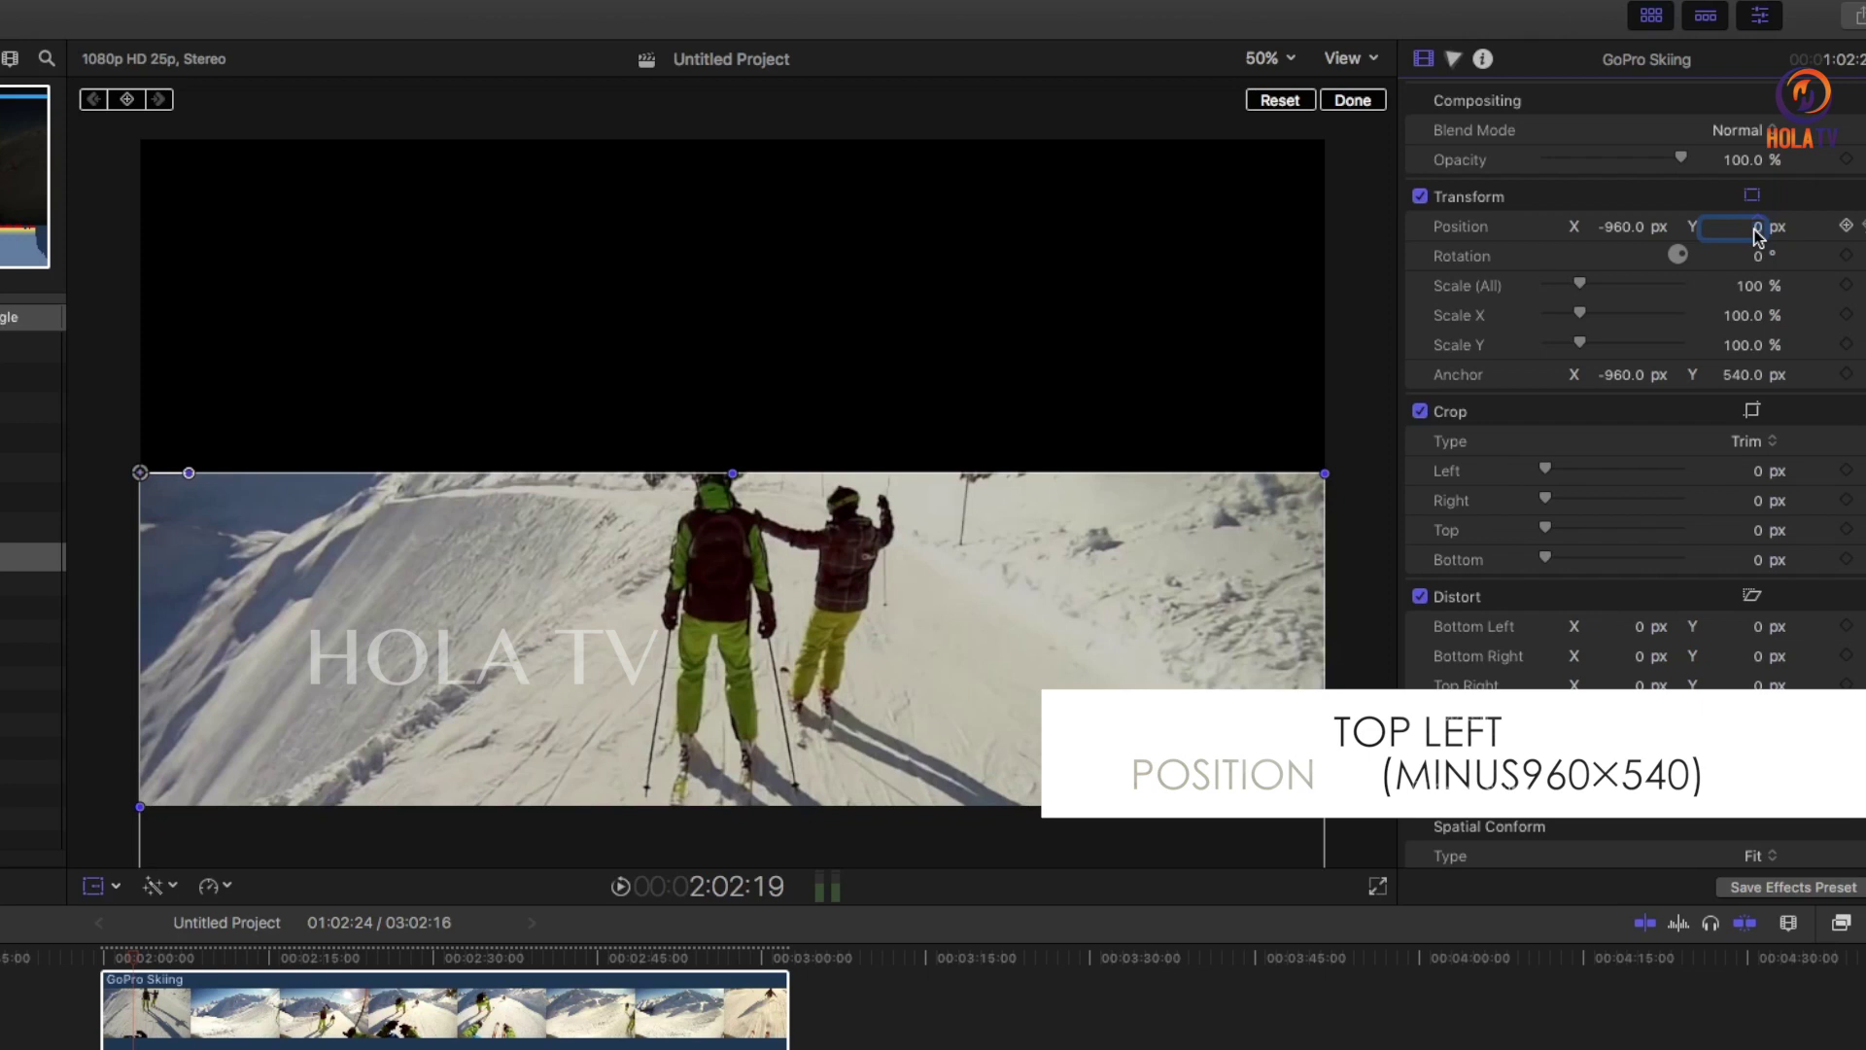
{"action": "type", "text": "540"}
{"action": "key", "text": "Return"}
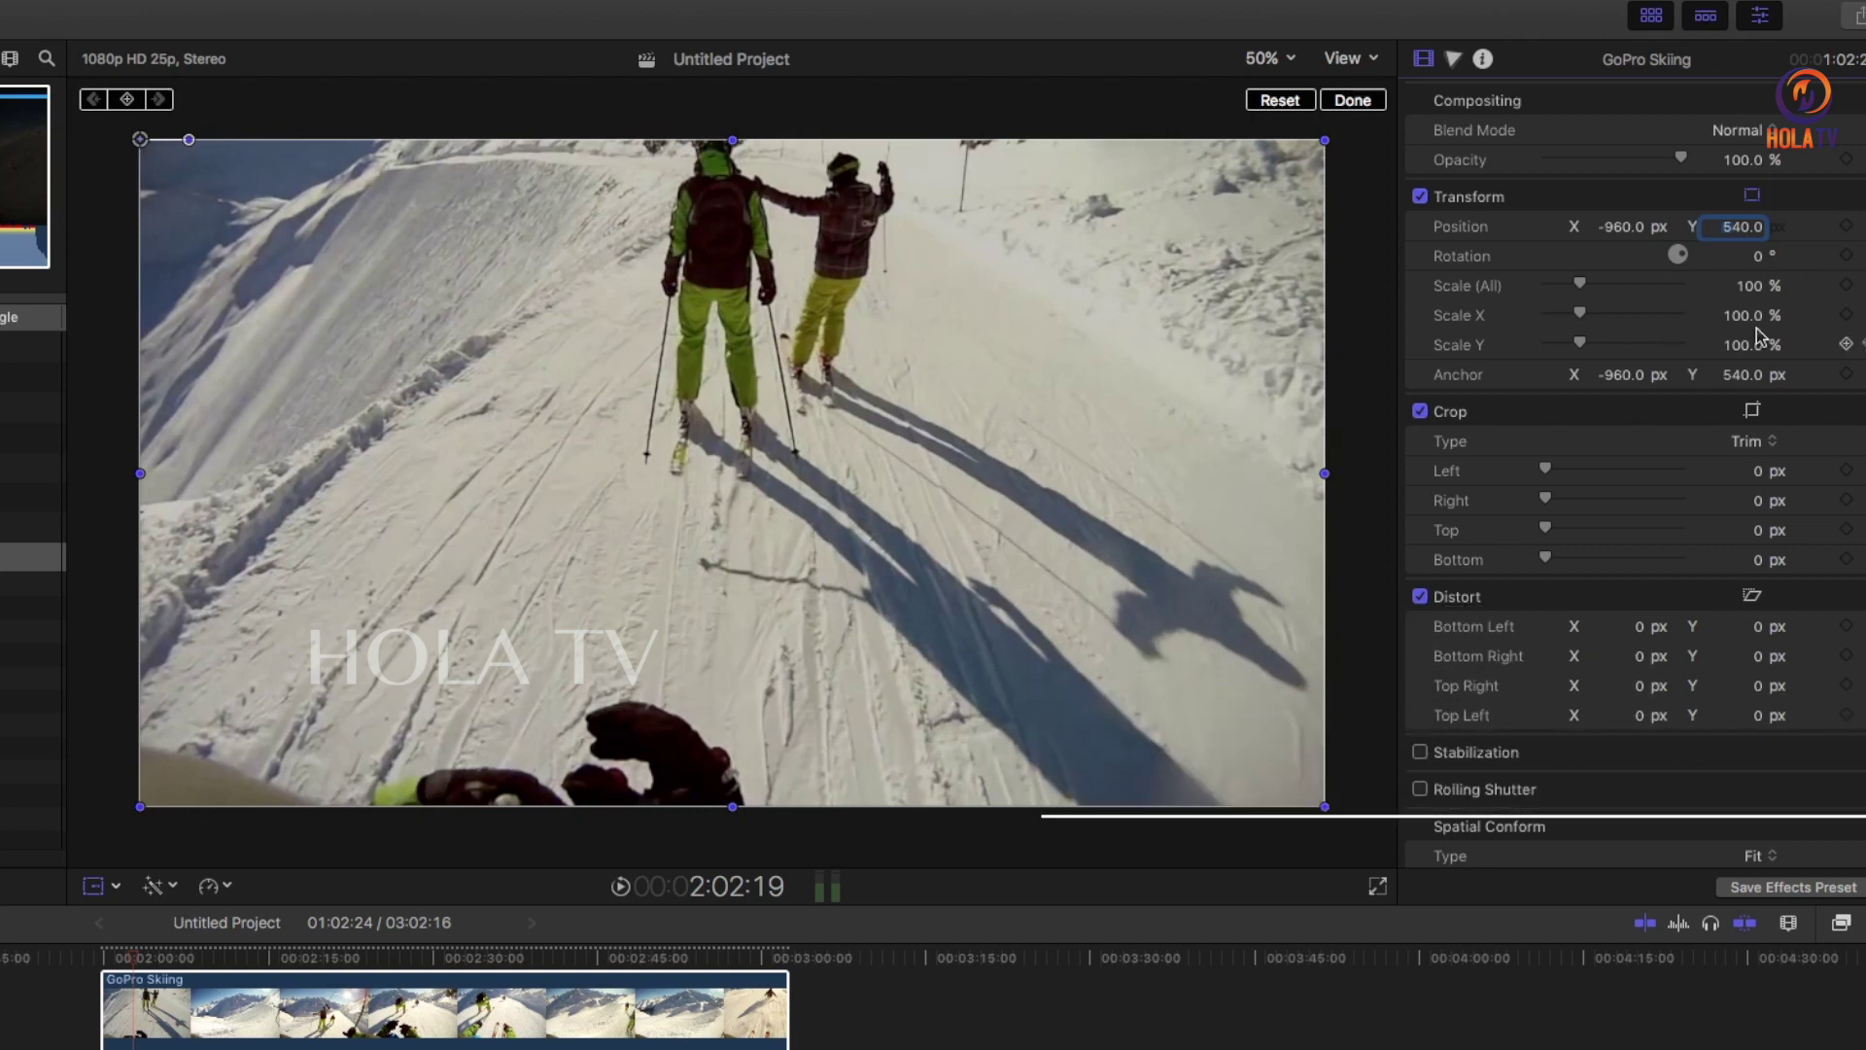
Enter 50 in GoPro Skiing's Scale (All) field
{"action": "left_click", "coordinate": [1750, 287]}
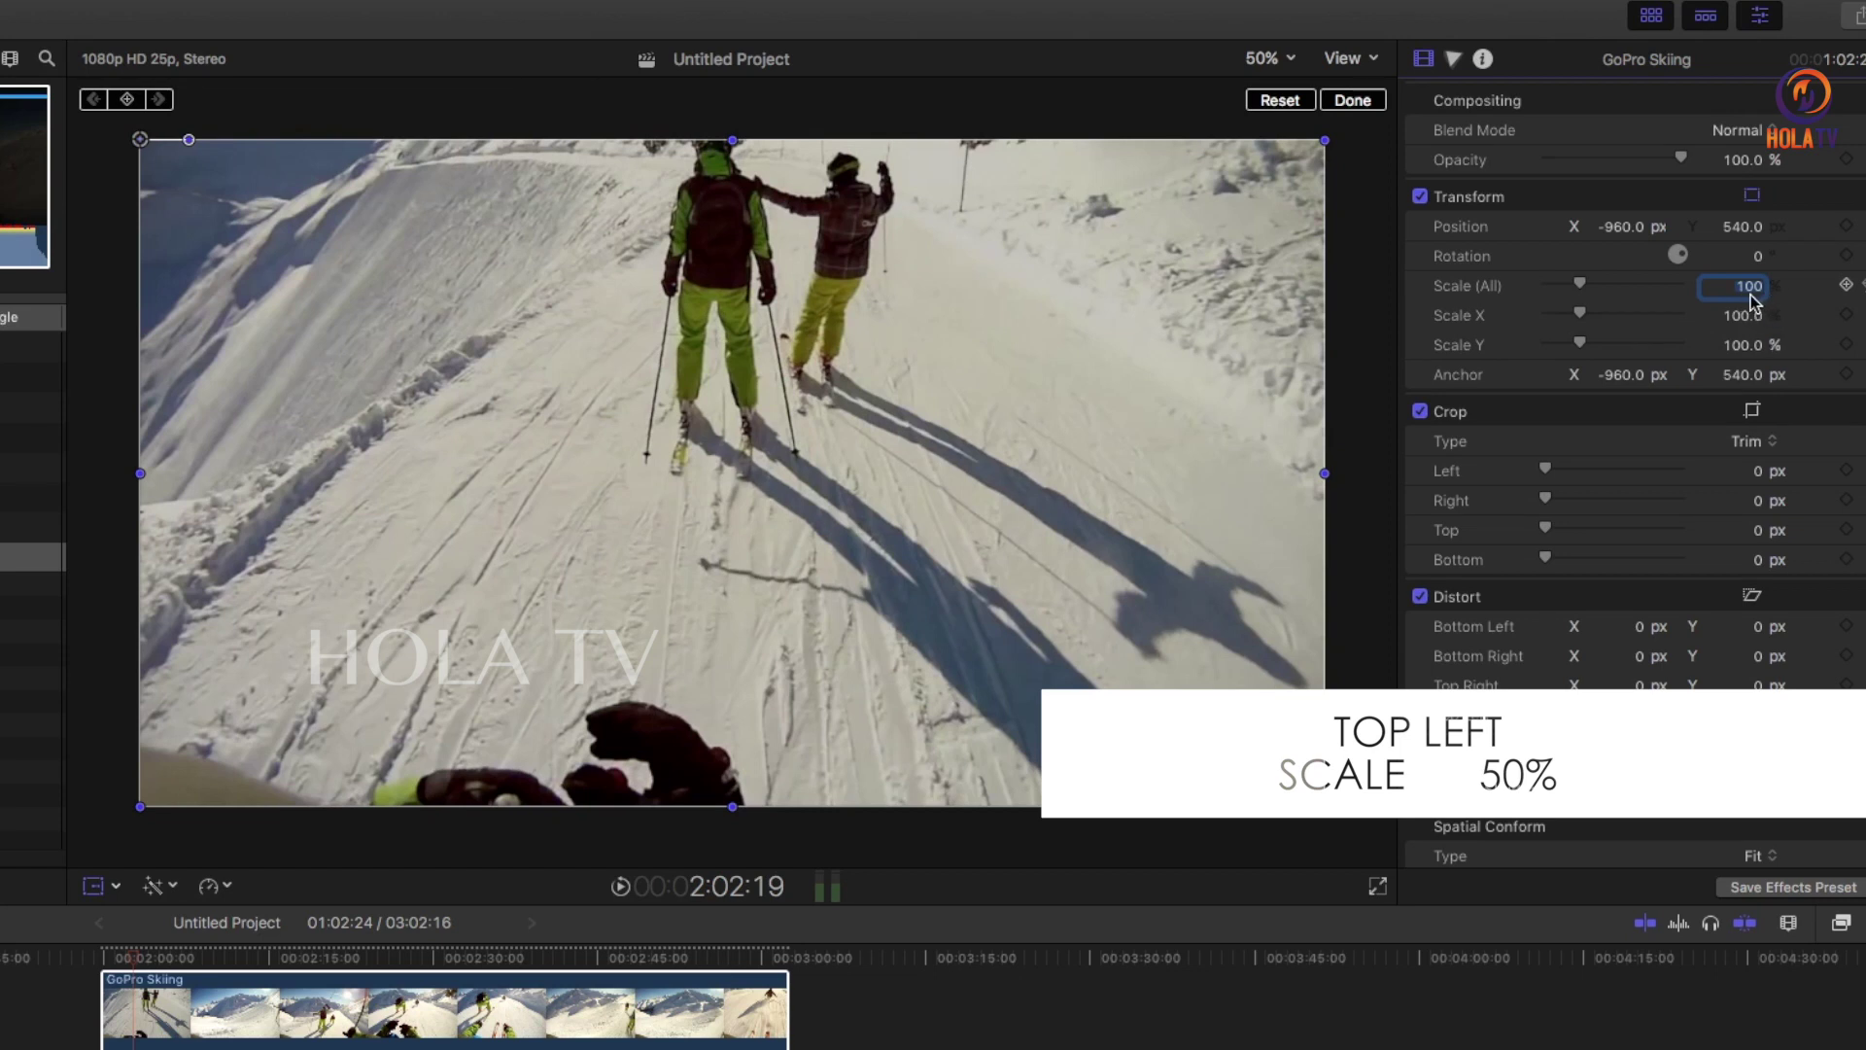
{"action": "type", "text": "50"}
{"action": "key", "text": "Return"}
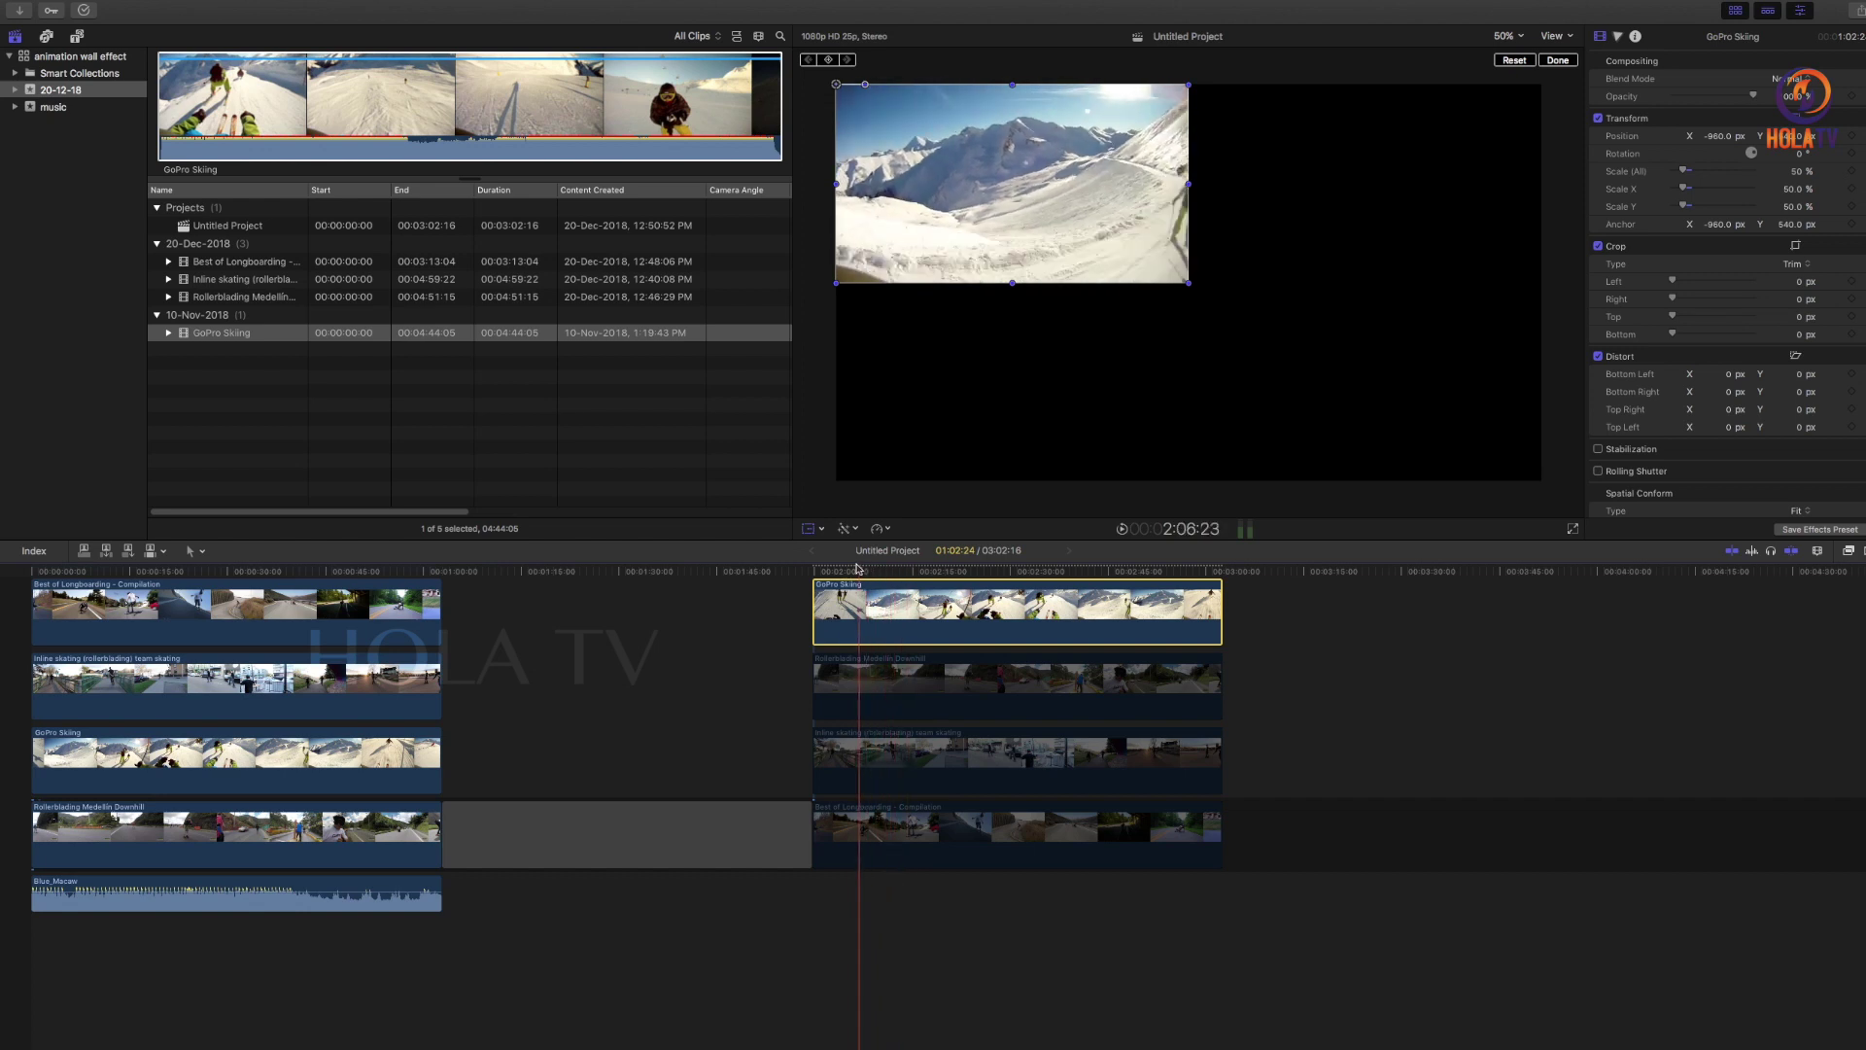
Enable the Rollerblading Medellin Downhill clip and undo an accidental rotation
{"action": "left_click", "coordinate": [876, 691]}
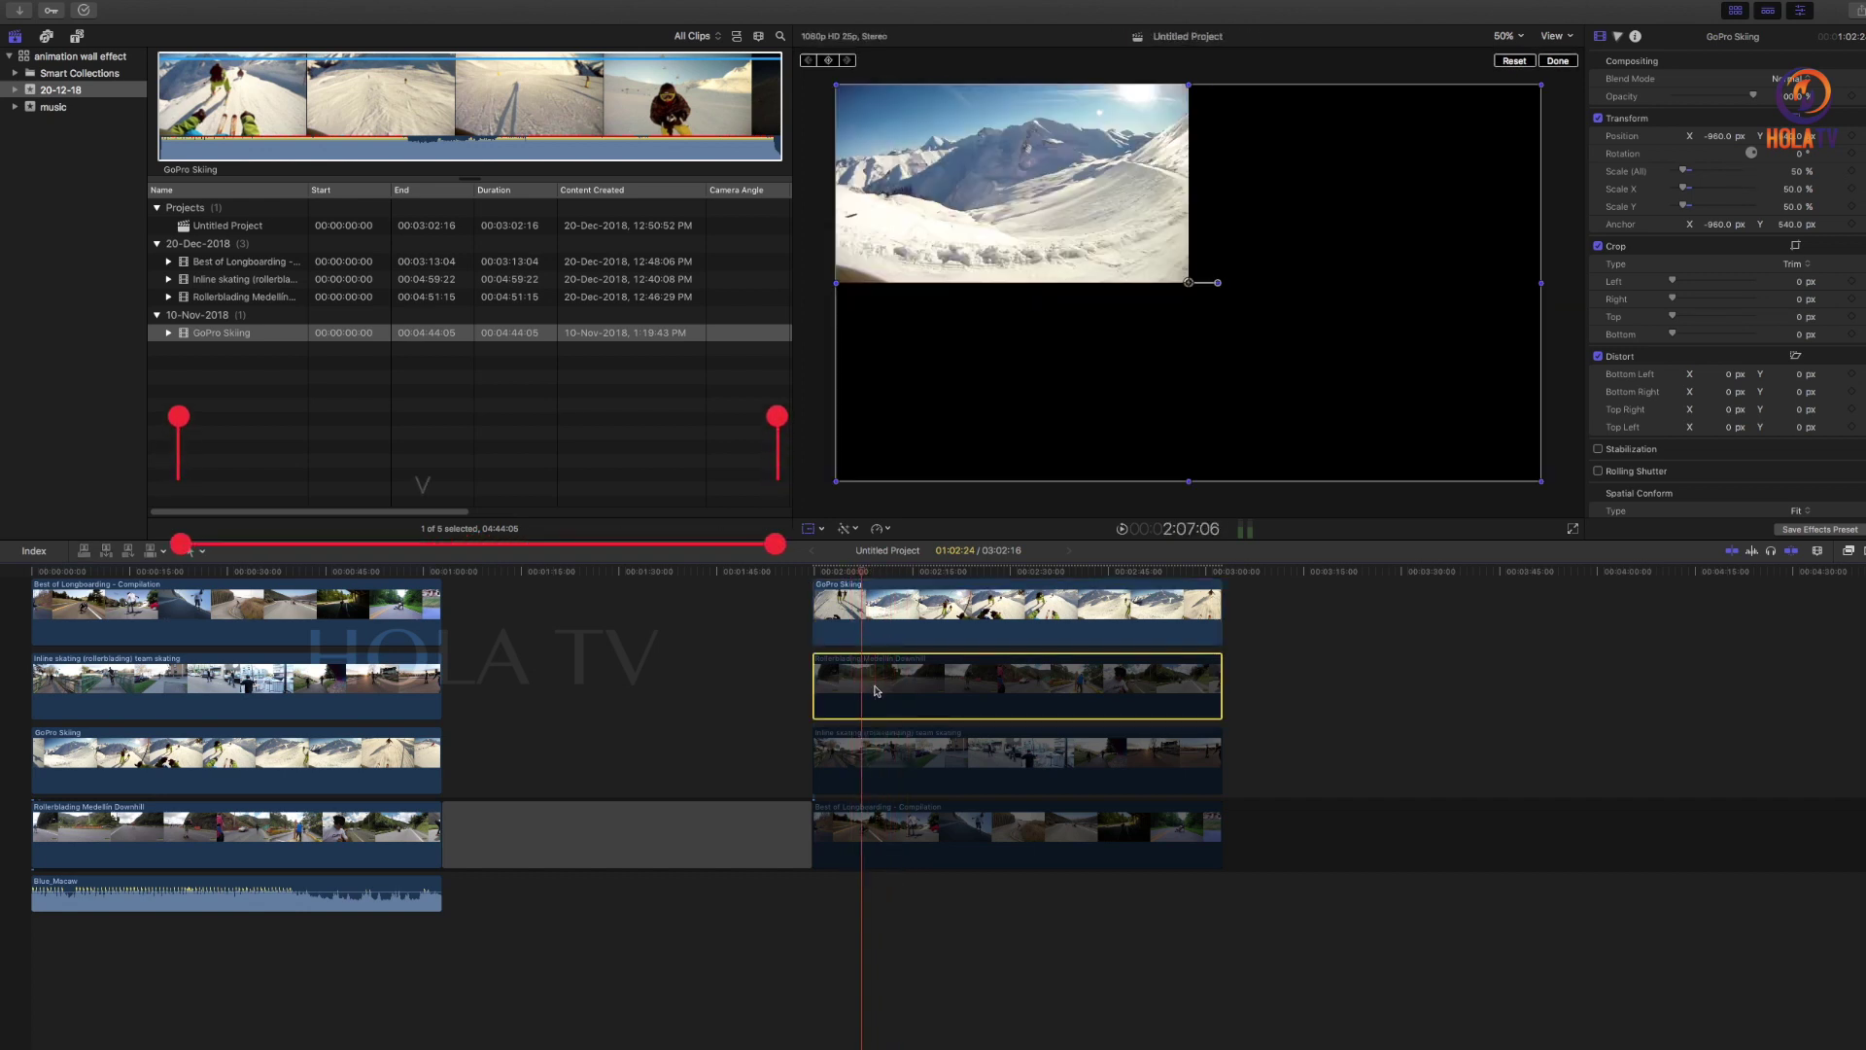
{"action": "key", "text": "v"}
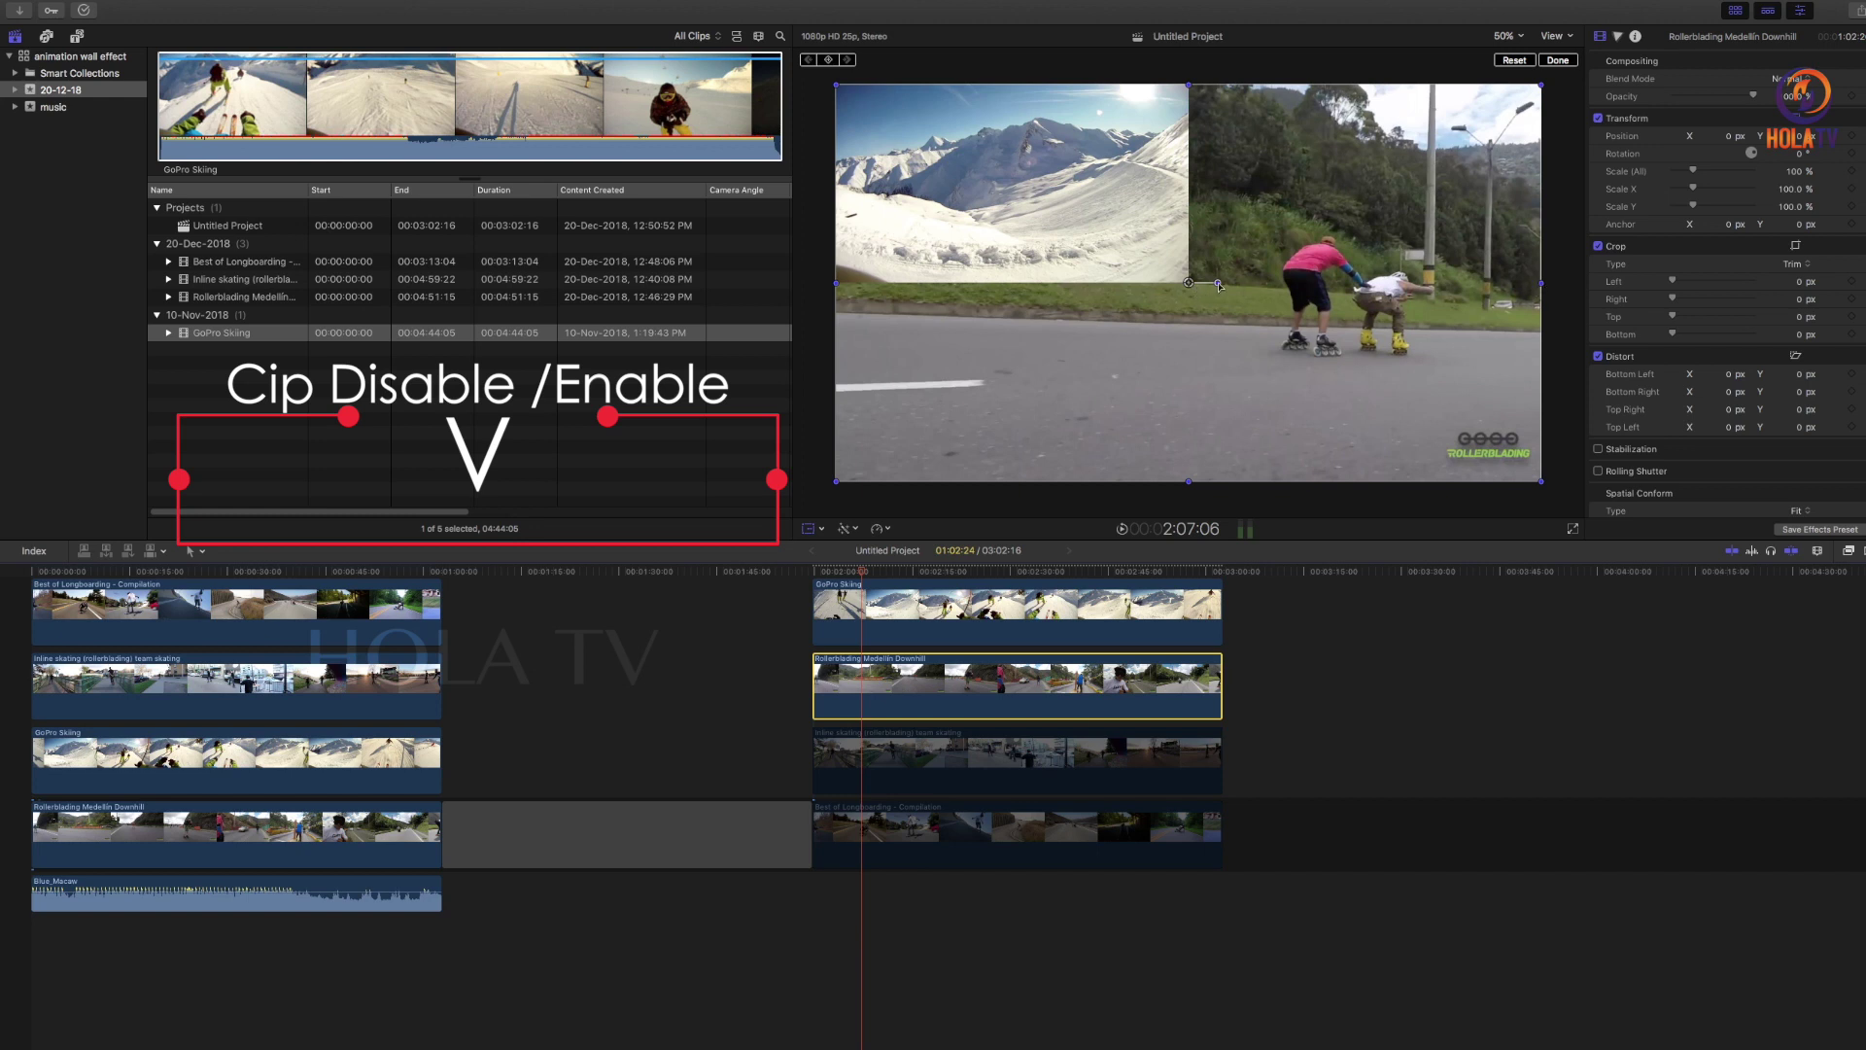
{"action": "left_click_drag", "start_coordinate": [1219, 288], "coordinate": [1221, 289]}
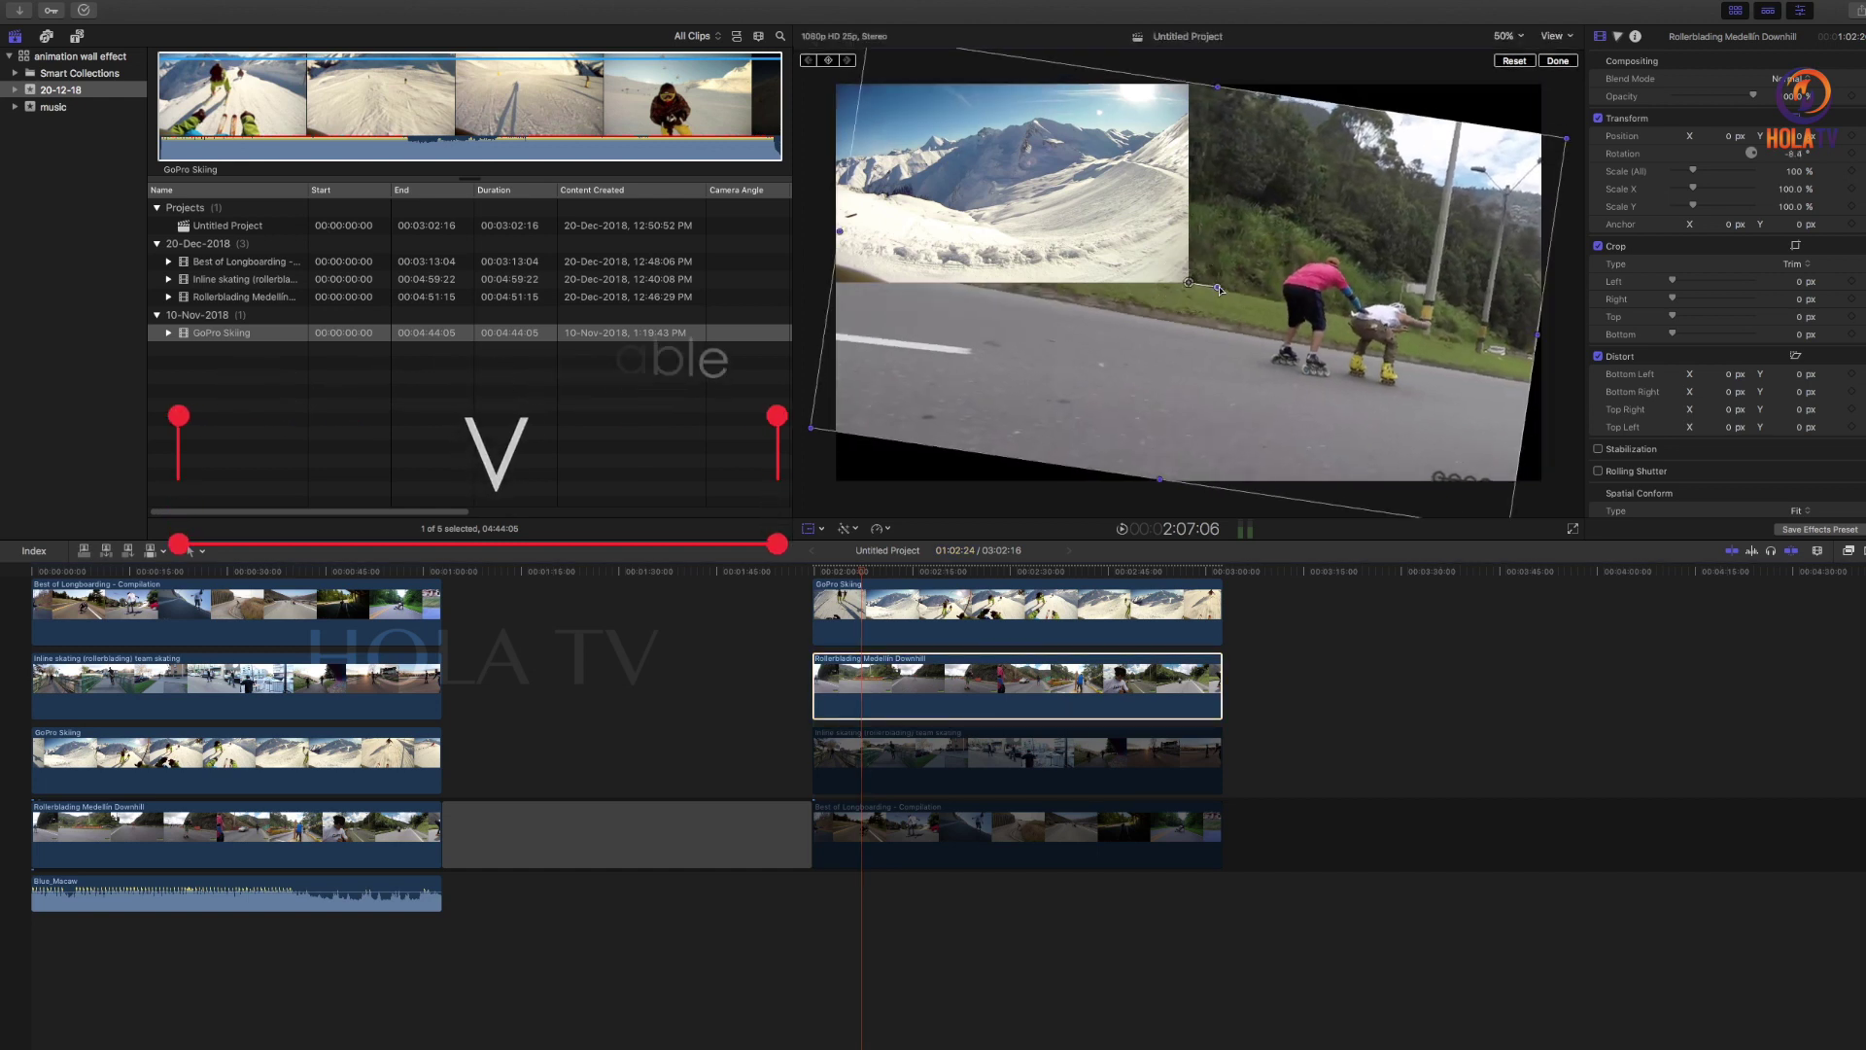
{"action": "key", "text": "super+z"}
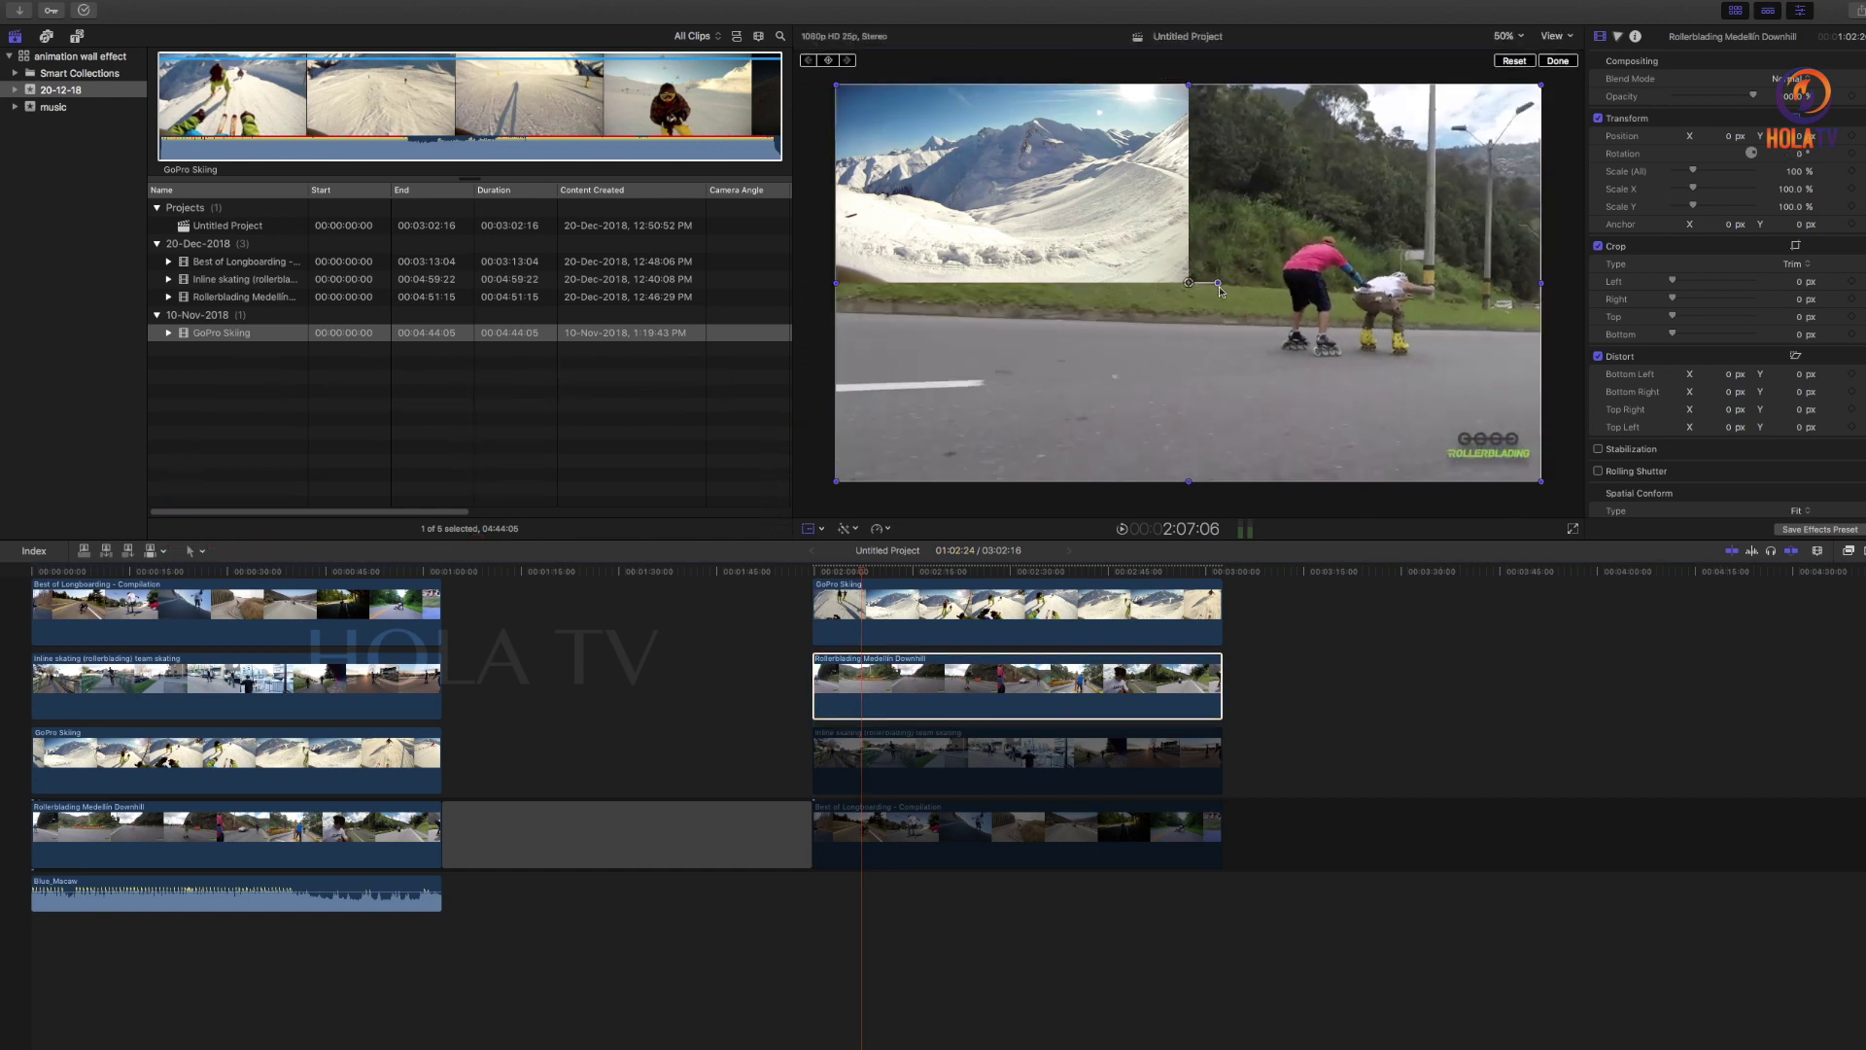
{"action": "left_click", "coordinate": [1729, 226]}
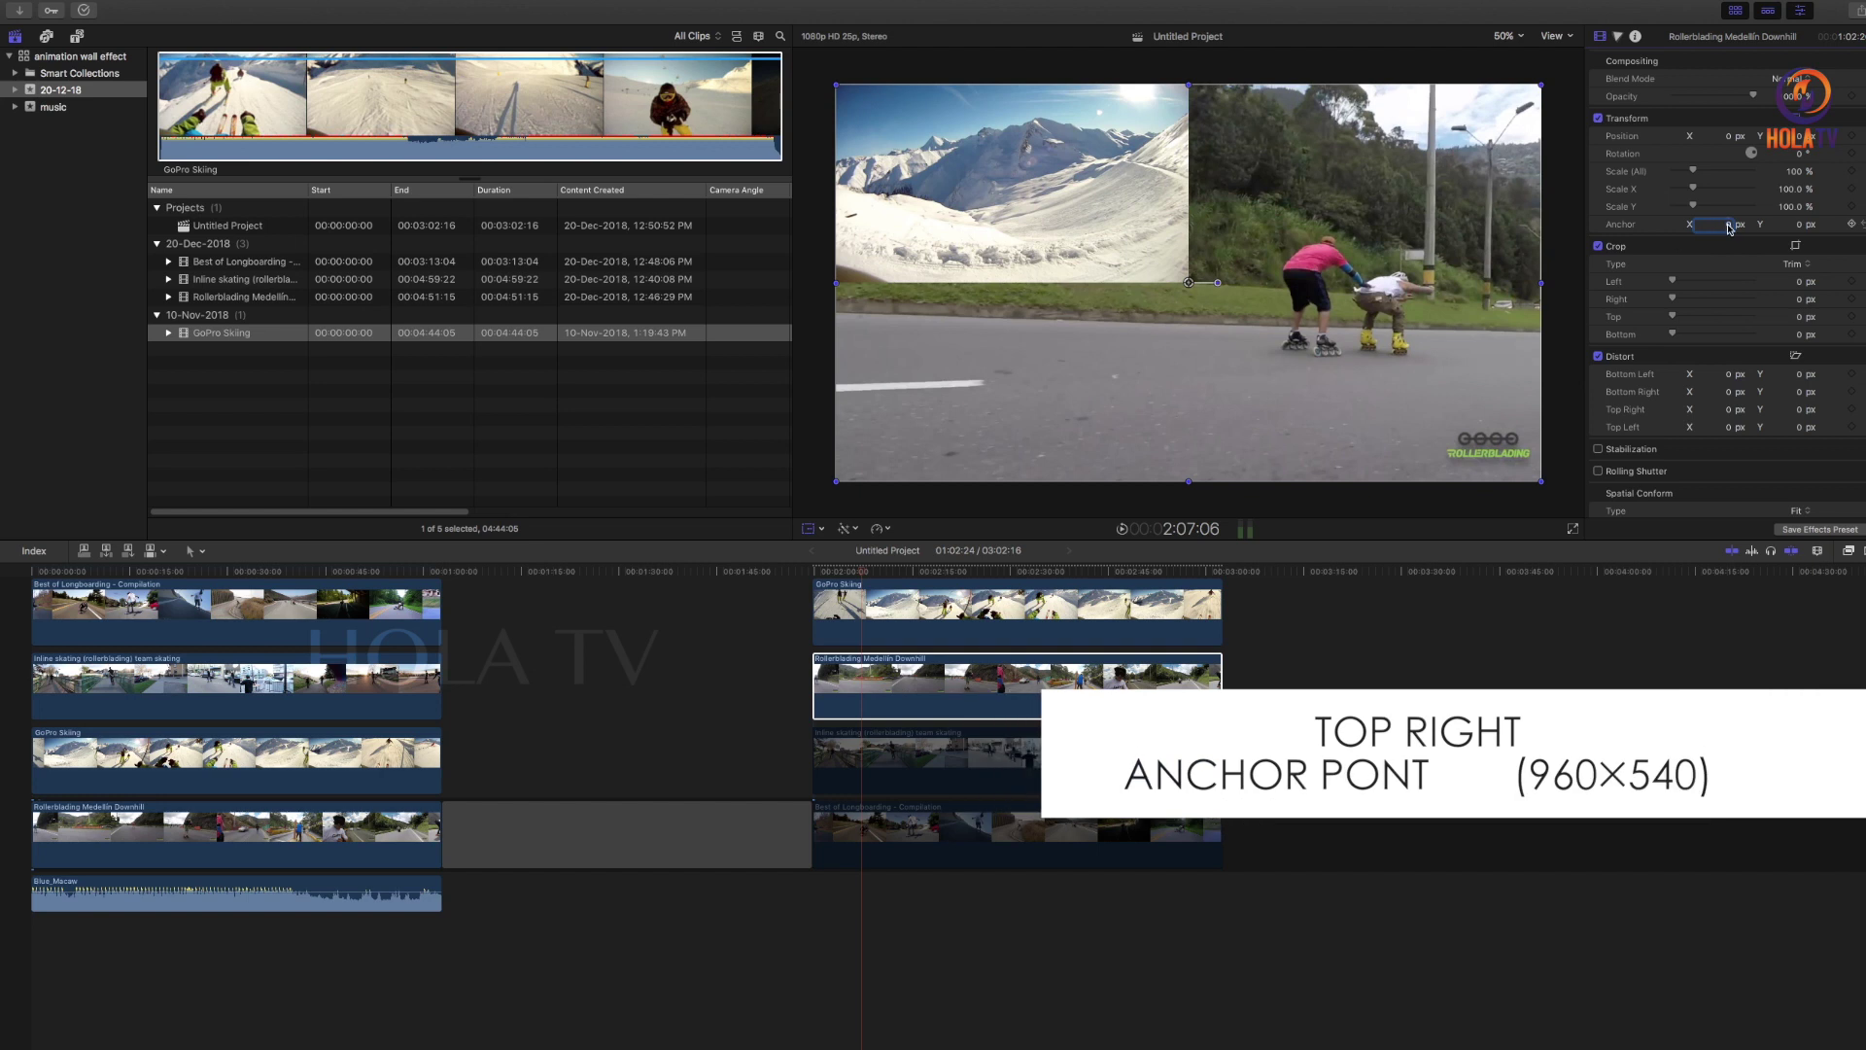
Give Rollerblading an anchor of 960, 540 px, disabling GoPro Skiing to see it
{"action": "type", "text": "60"}
{"action": "key", "text": "Return"}
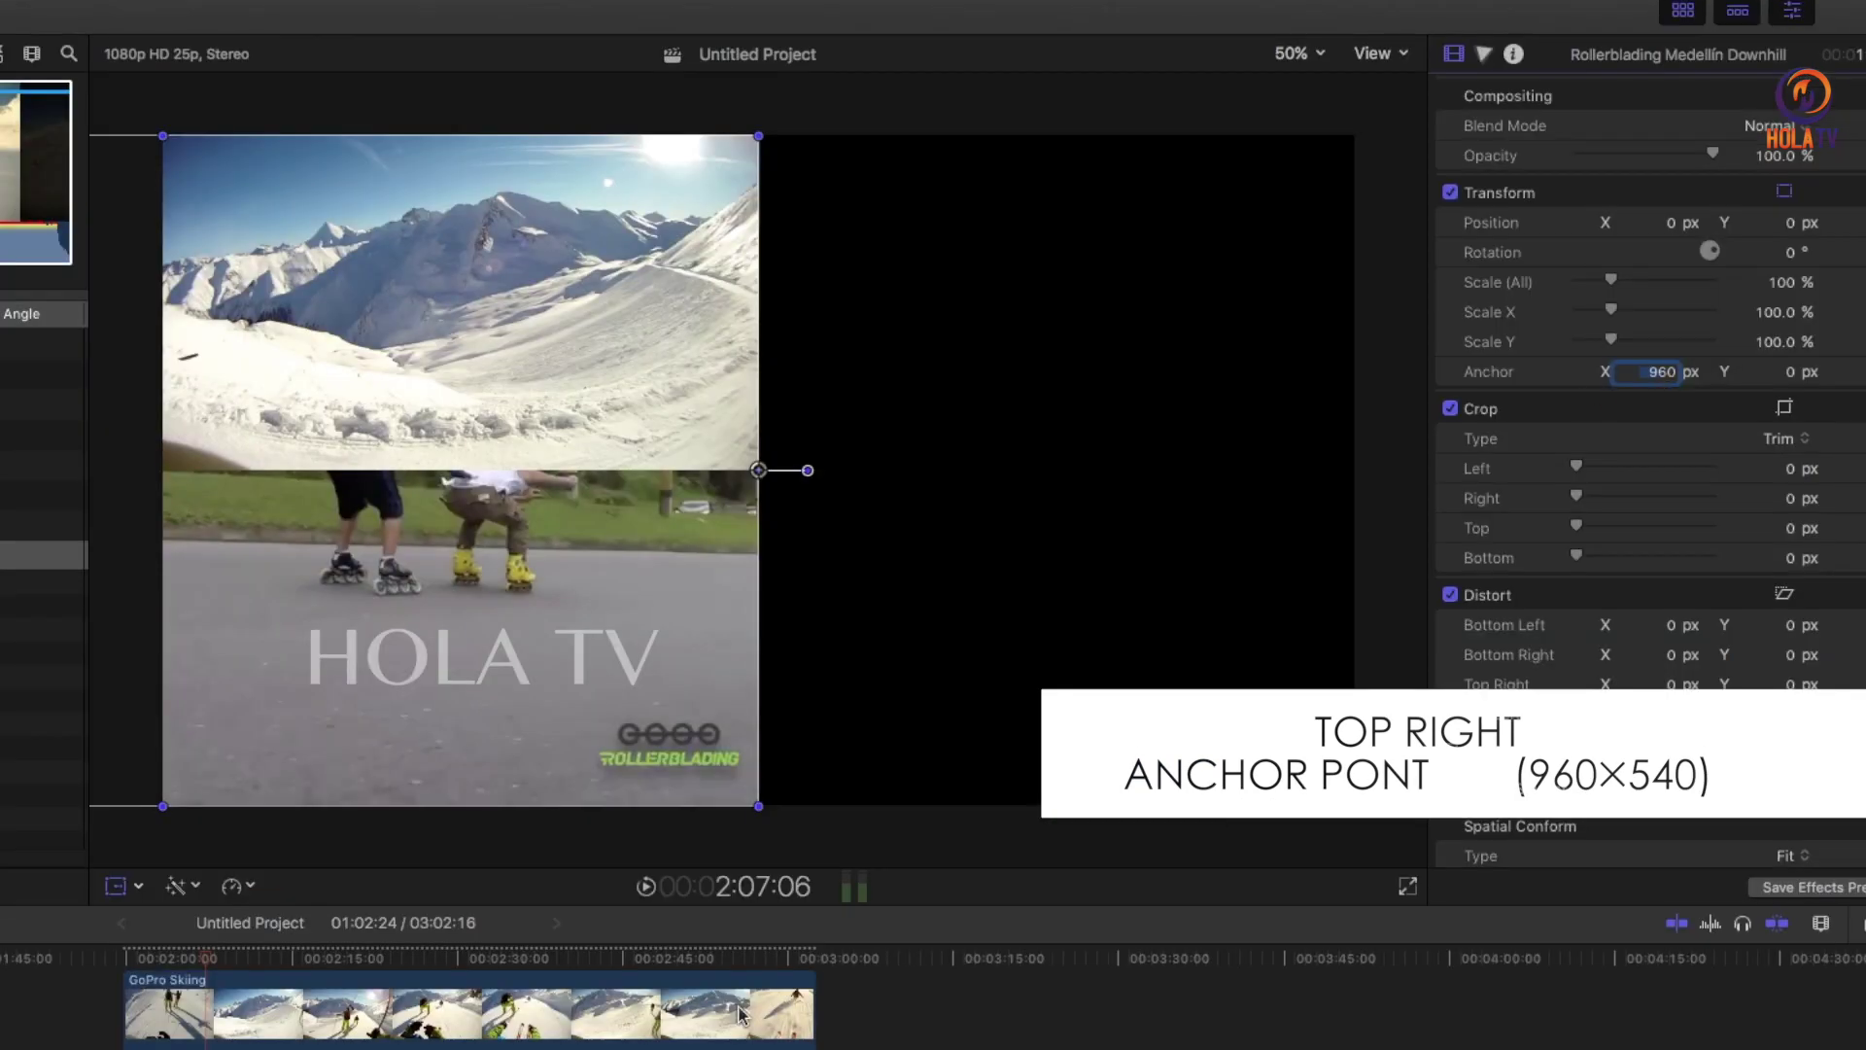
{"action": "left_click", "coordinate": [539, 1024]}
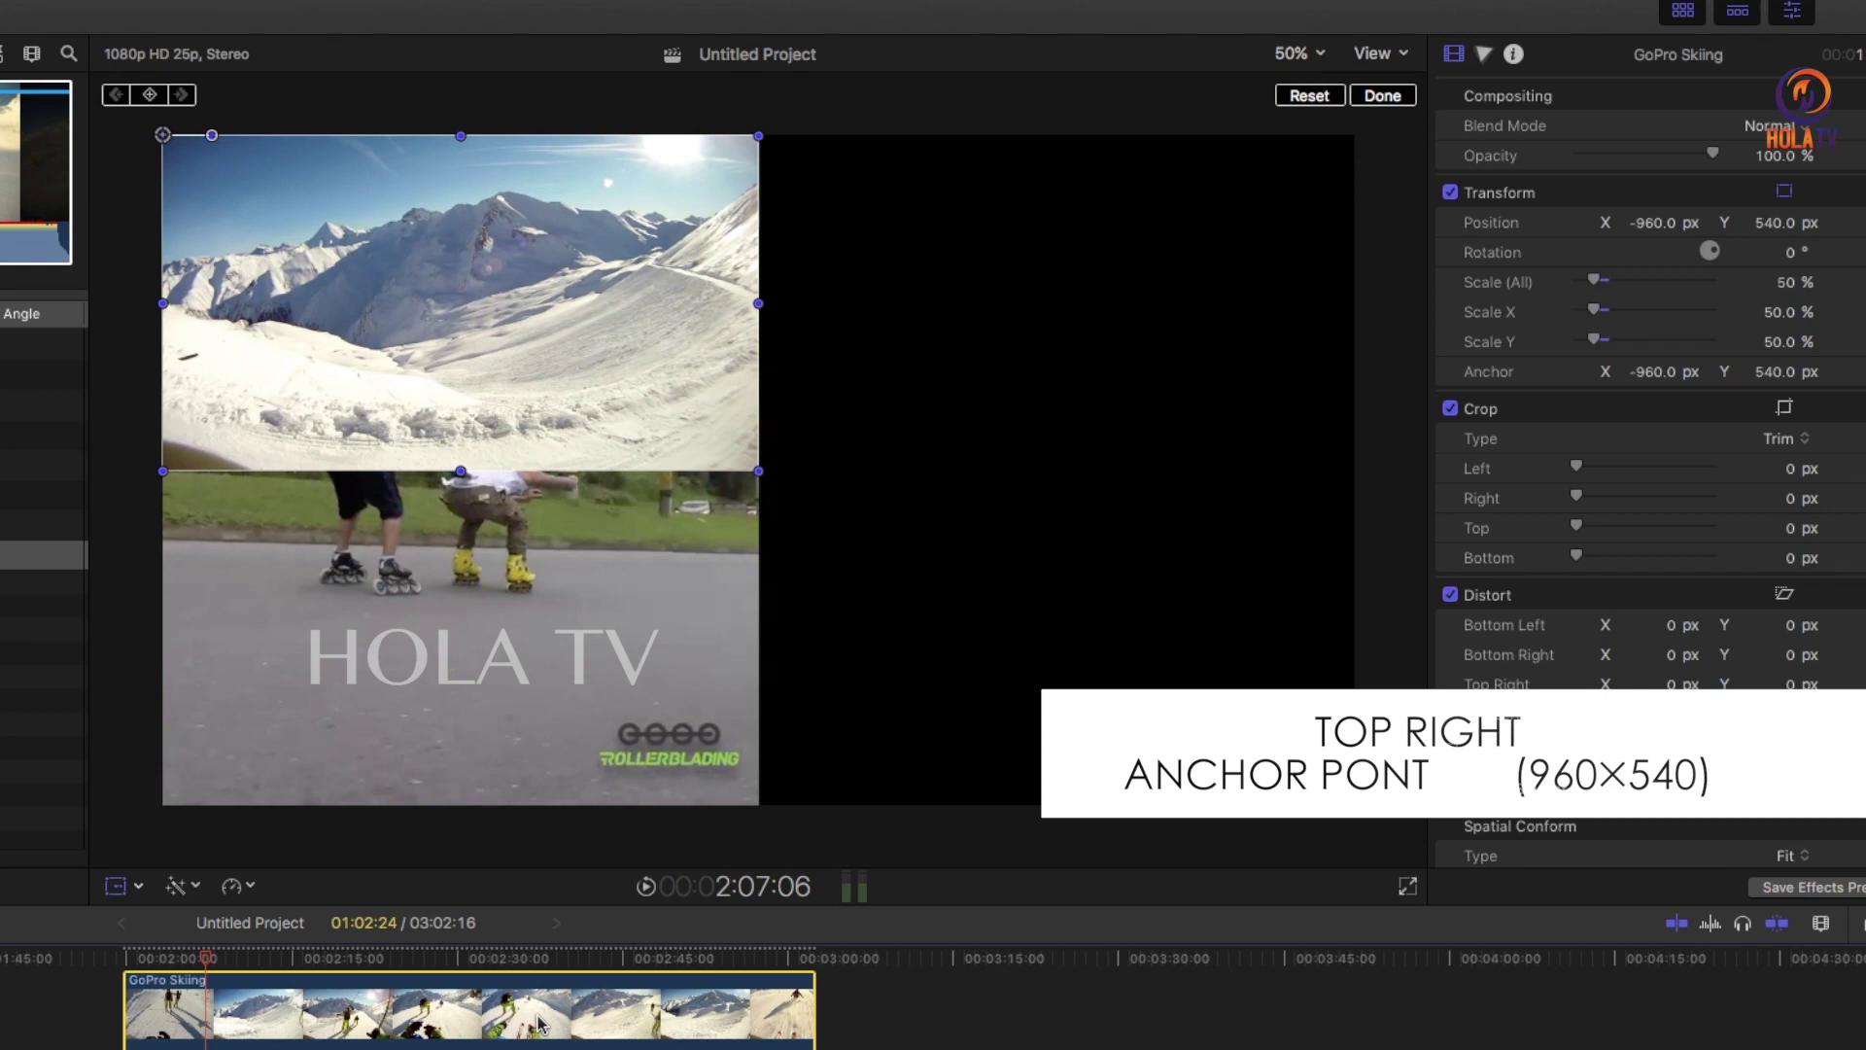
{"action": "key", "text": "v"}
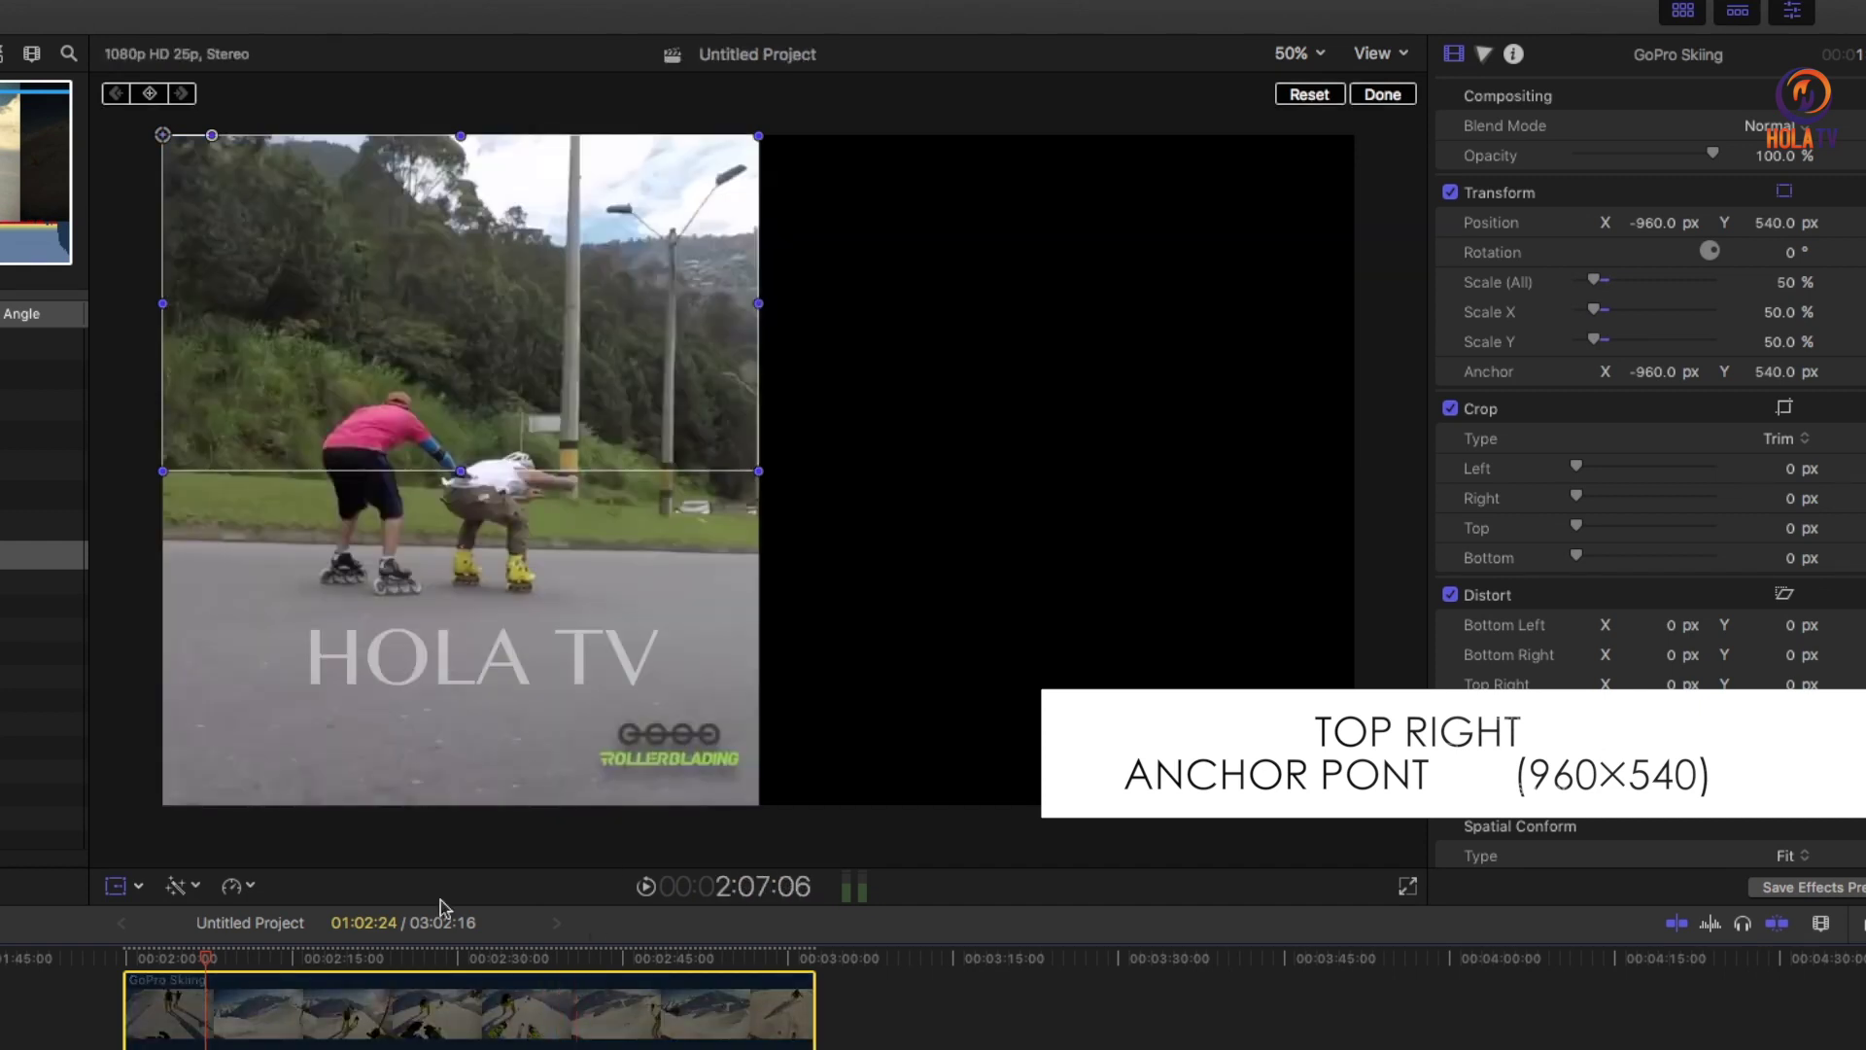
{"action": "left_click", "coordinate": [518, 591]}
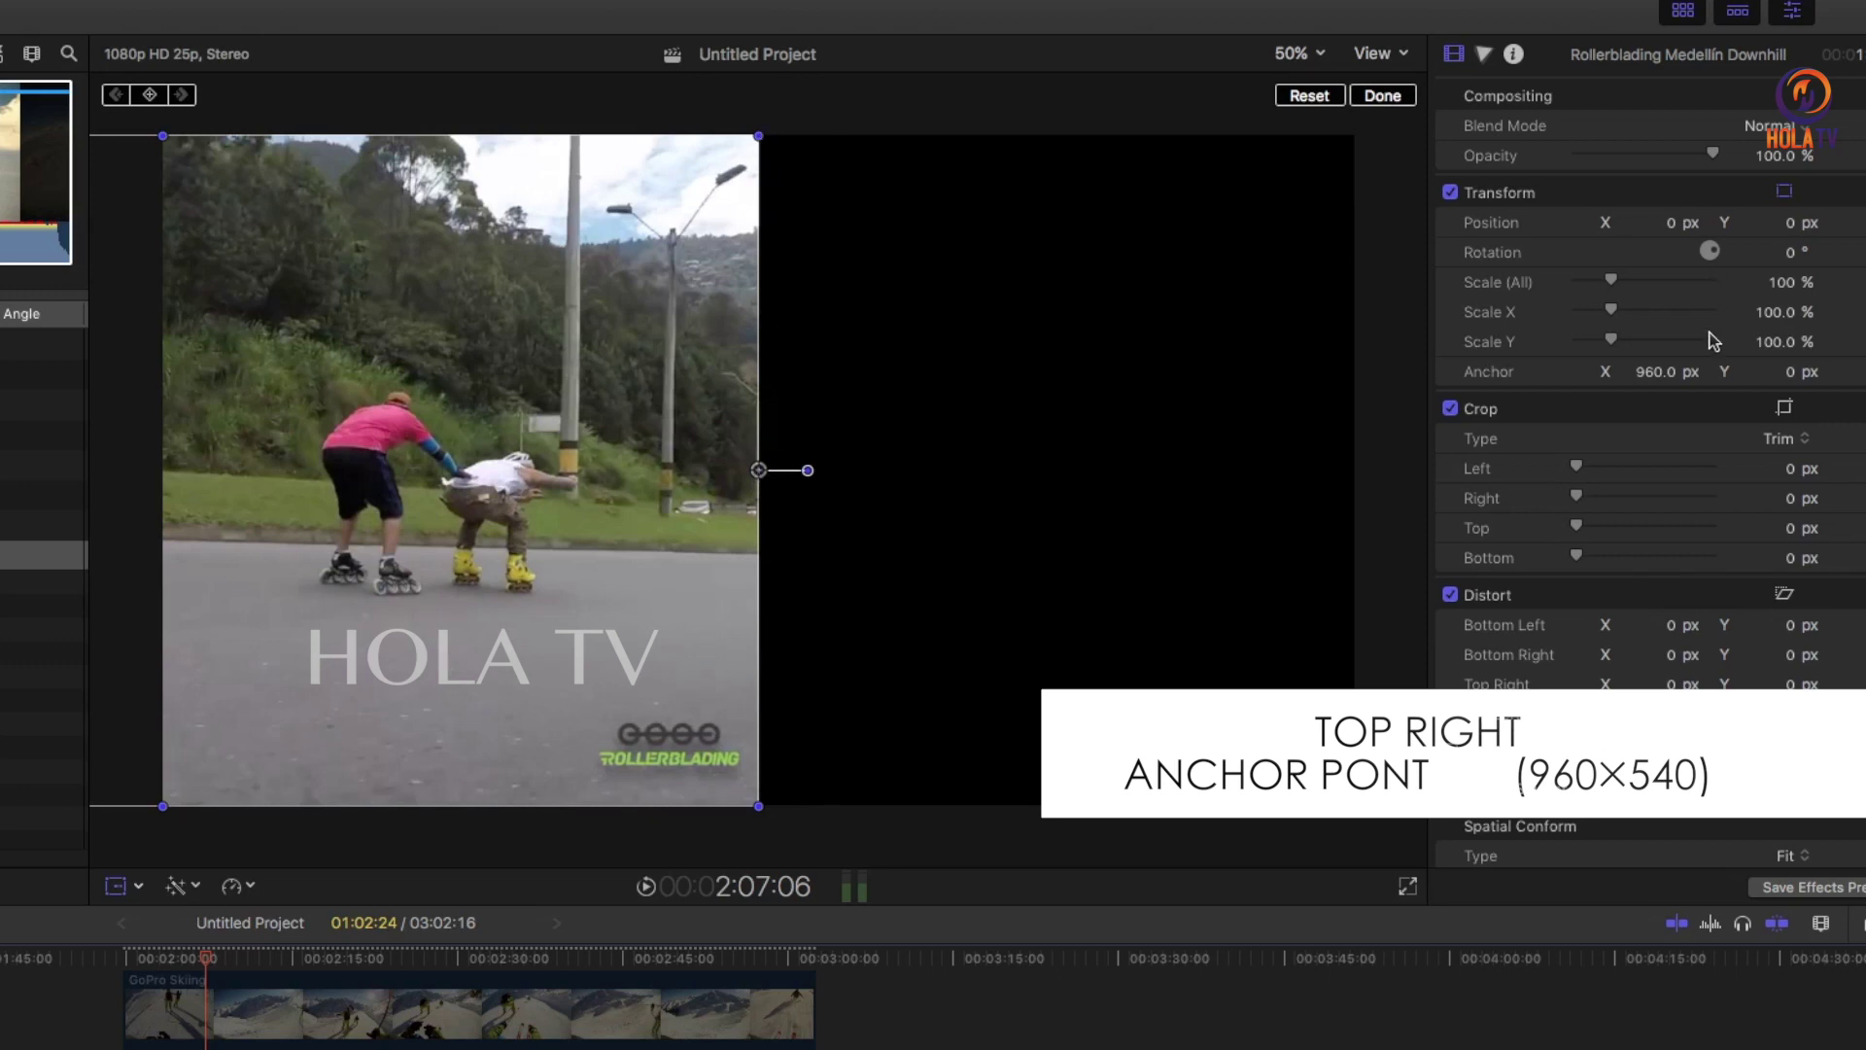
{"action": "left_click", "coordinate": [1791, 372]}
{"action": "type", "text": "540"}
{"action": "key", "text": "Return"}
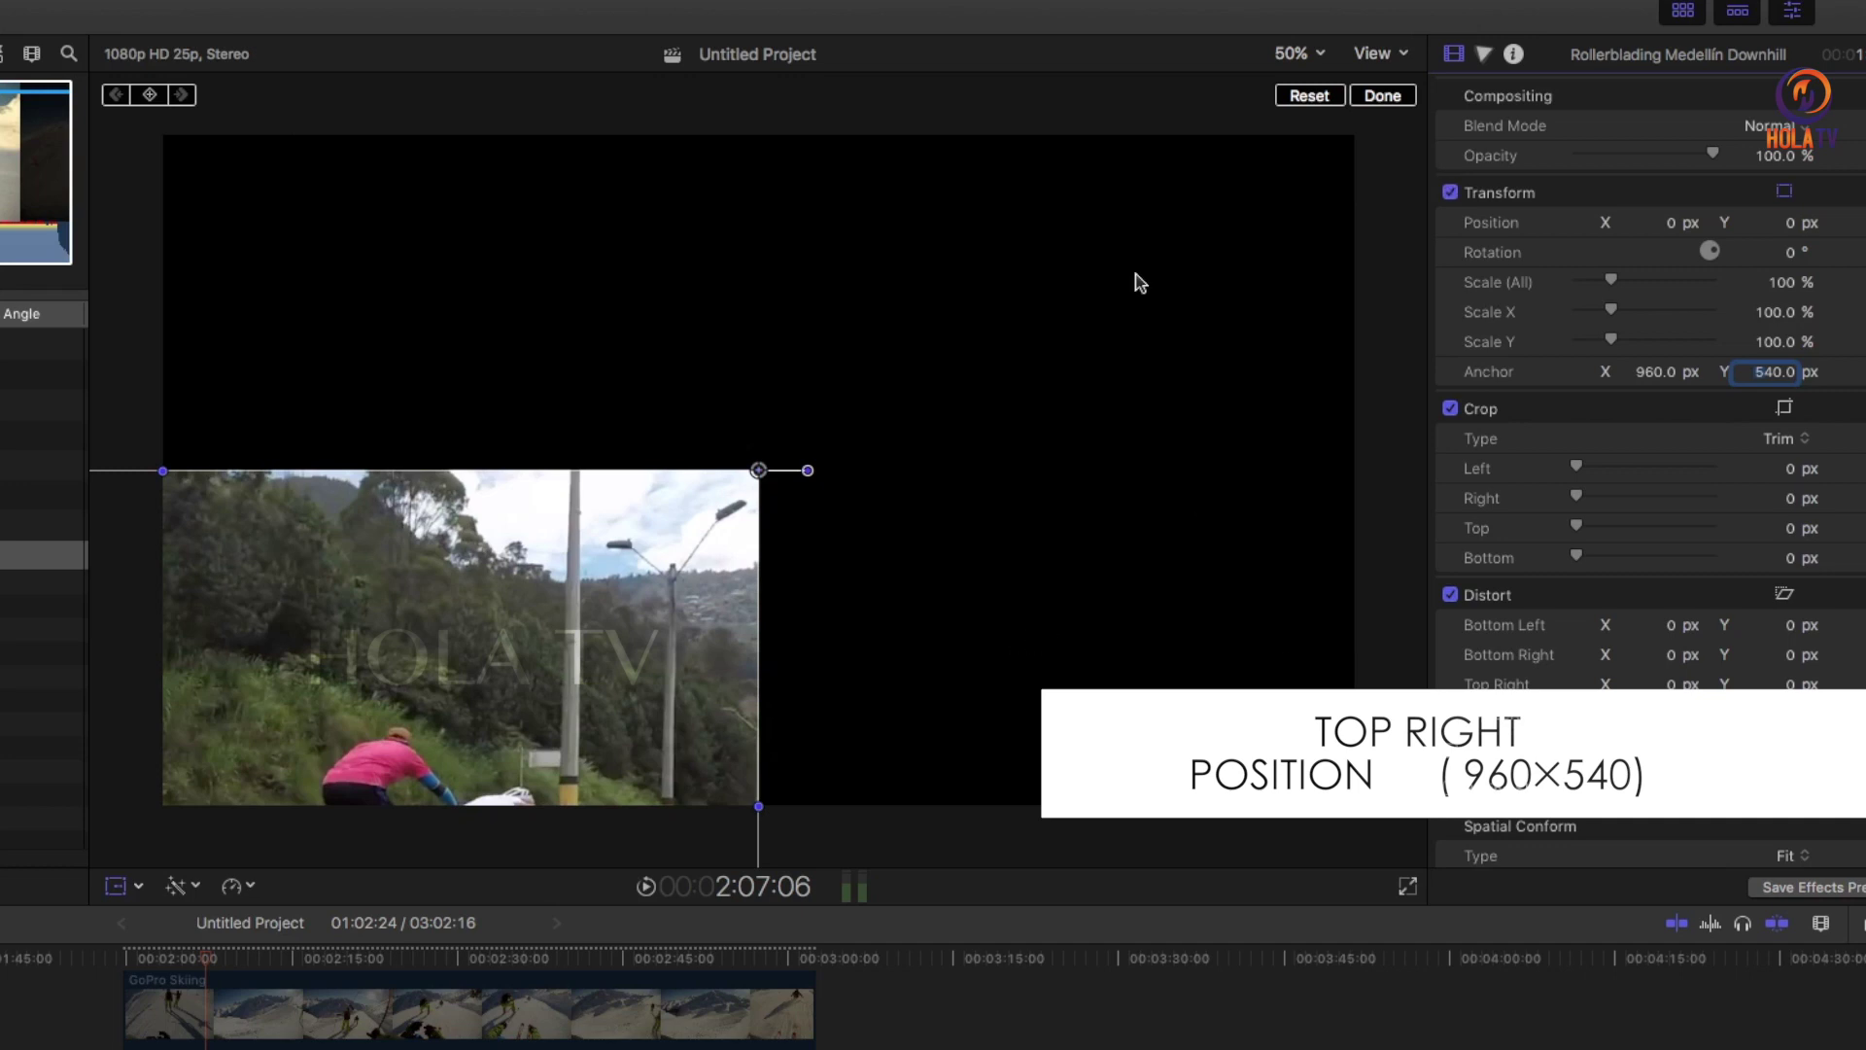
Set Rollerblading's position to 960, 540 px and its scale to 50%
{"action": "left_click", "coordinate": [1673, 227]}
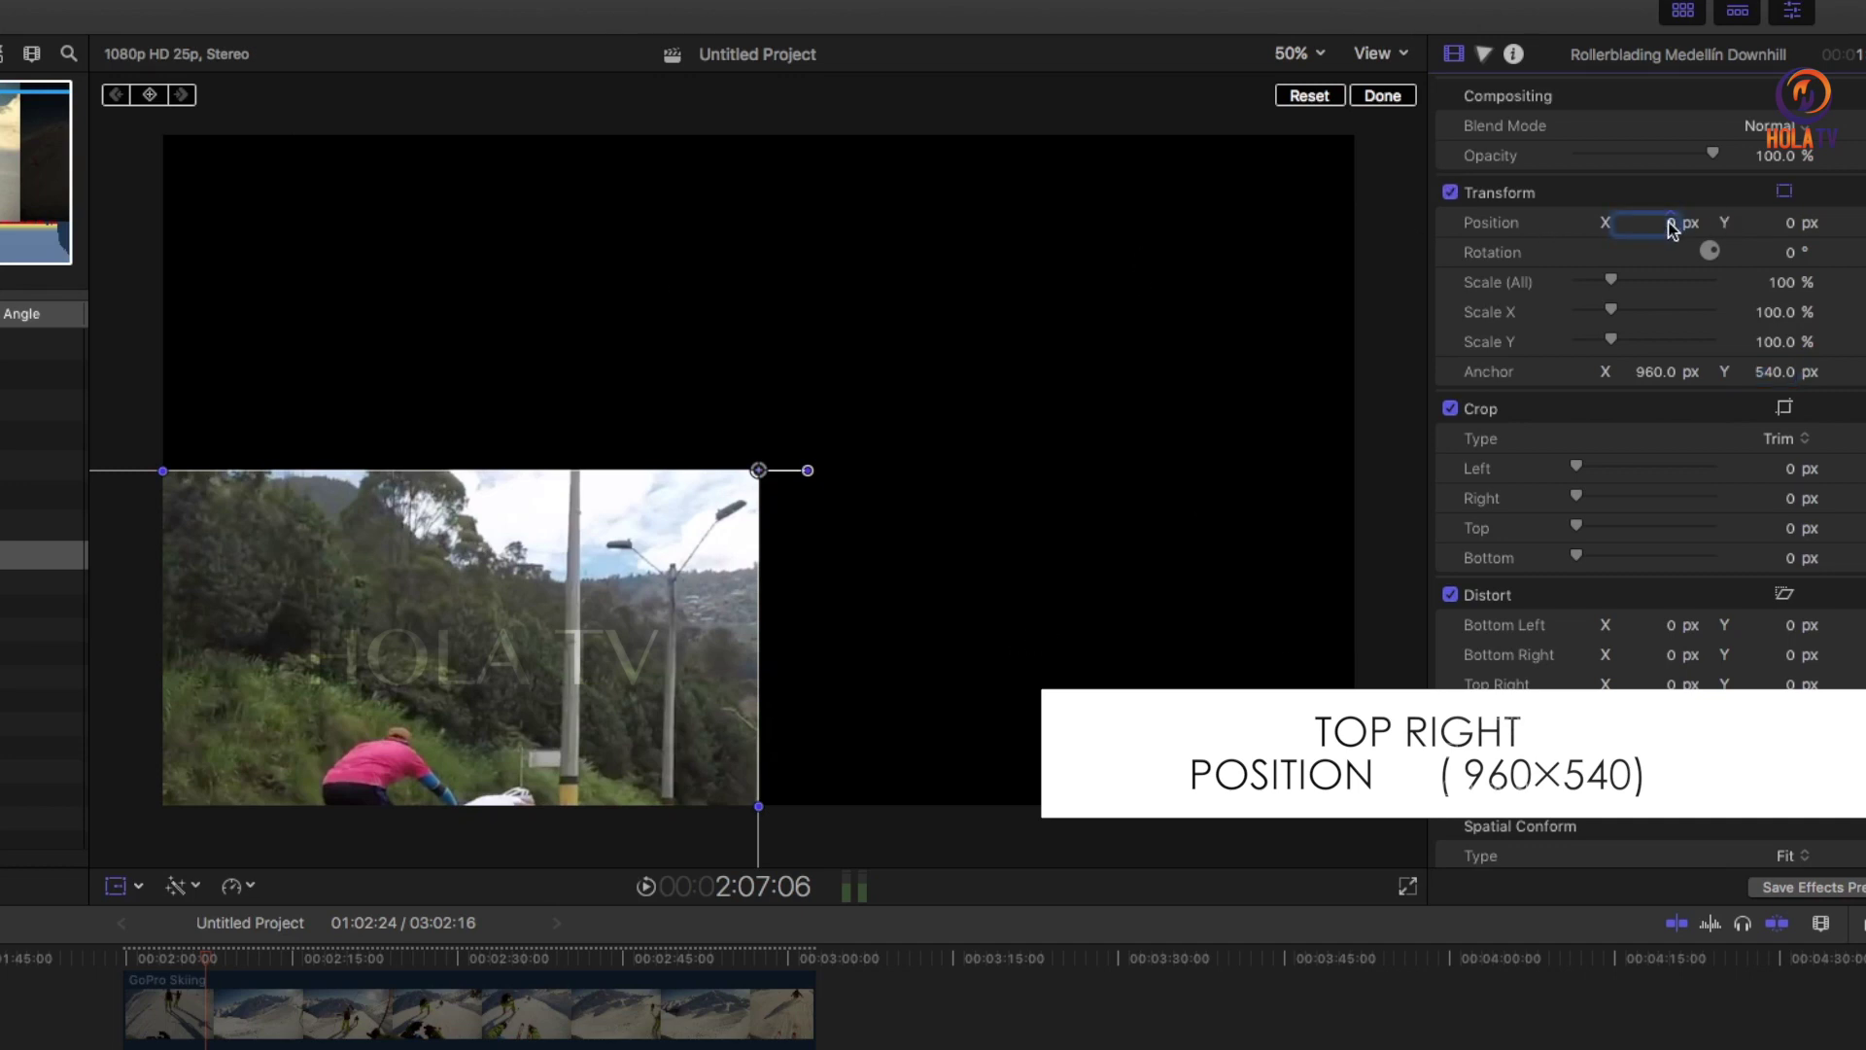
{"action": "type", "text": "960"}
{"action": "key", "text": "Return"}
{"action": "left_click", "coordinate": [1792, 225]}
{"action": "type", "text": "540"}
{"action": "key", "text": "Return"}
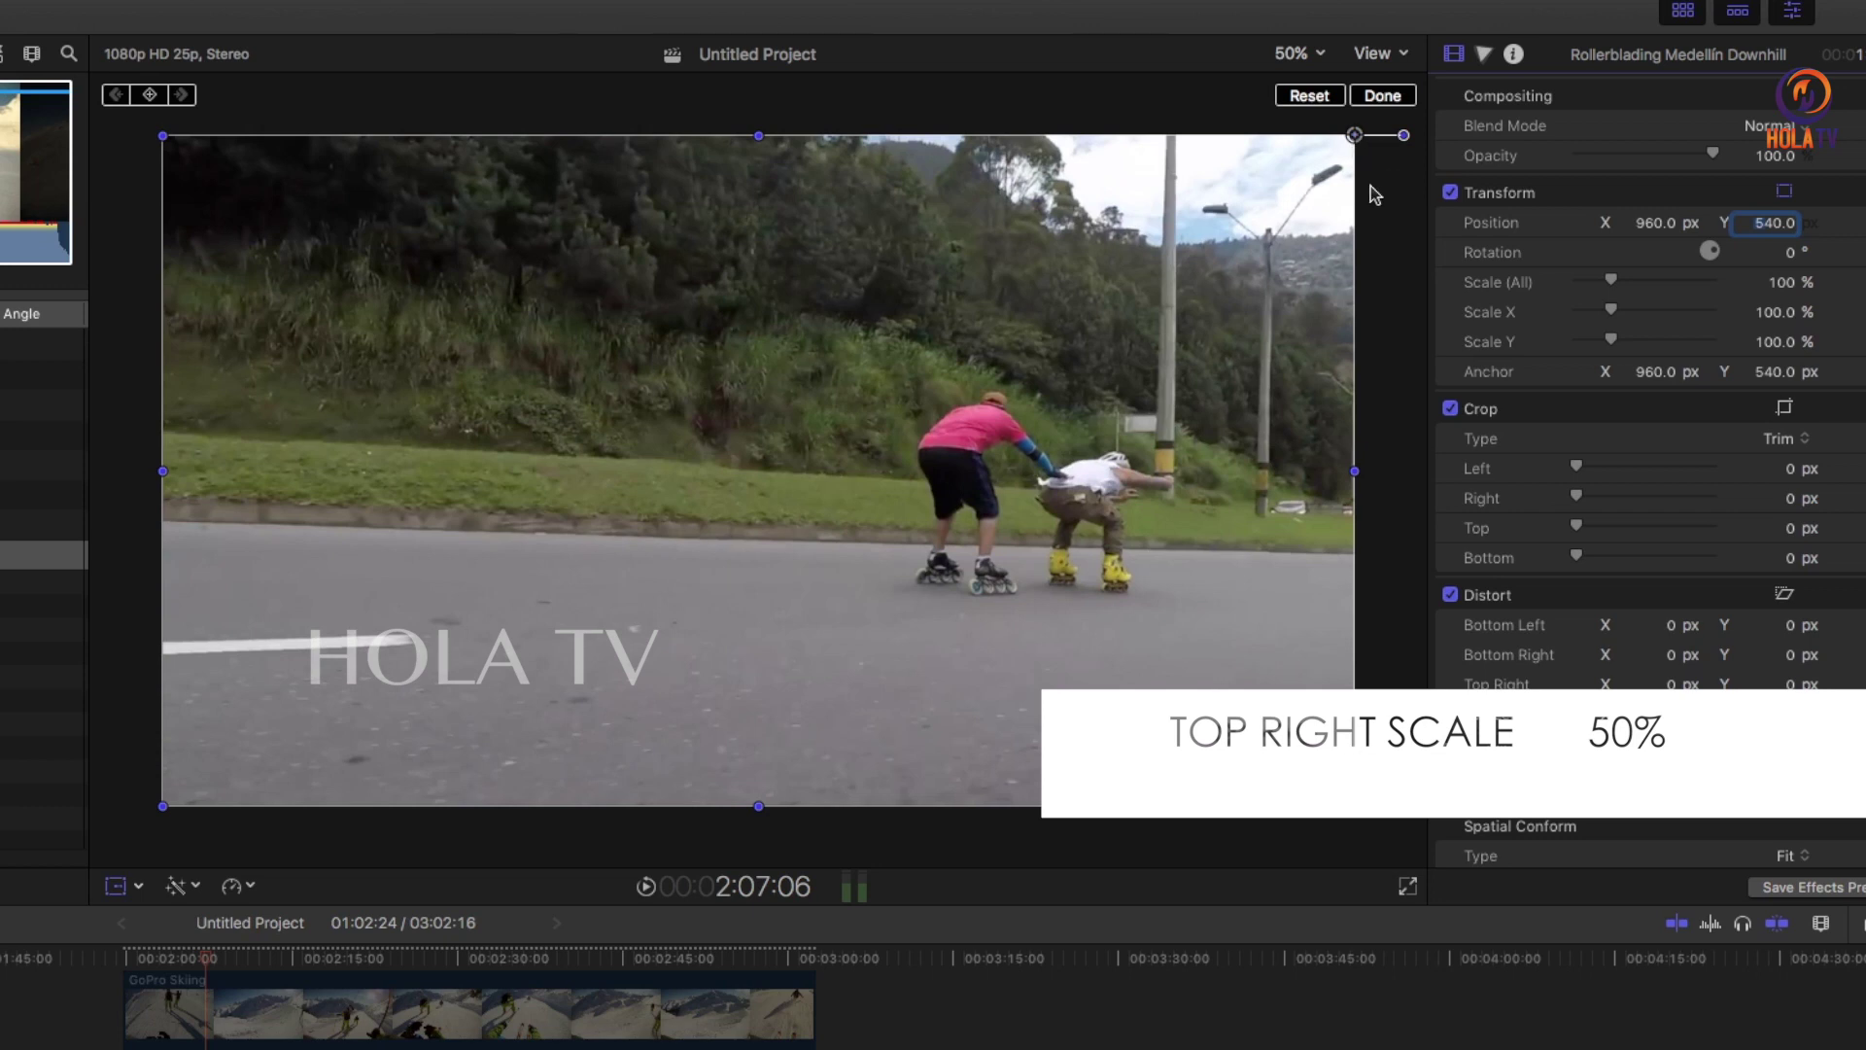
{"action": "left_click", "coordinate": [1776, 284]}
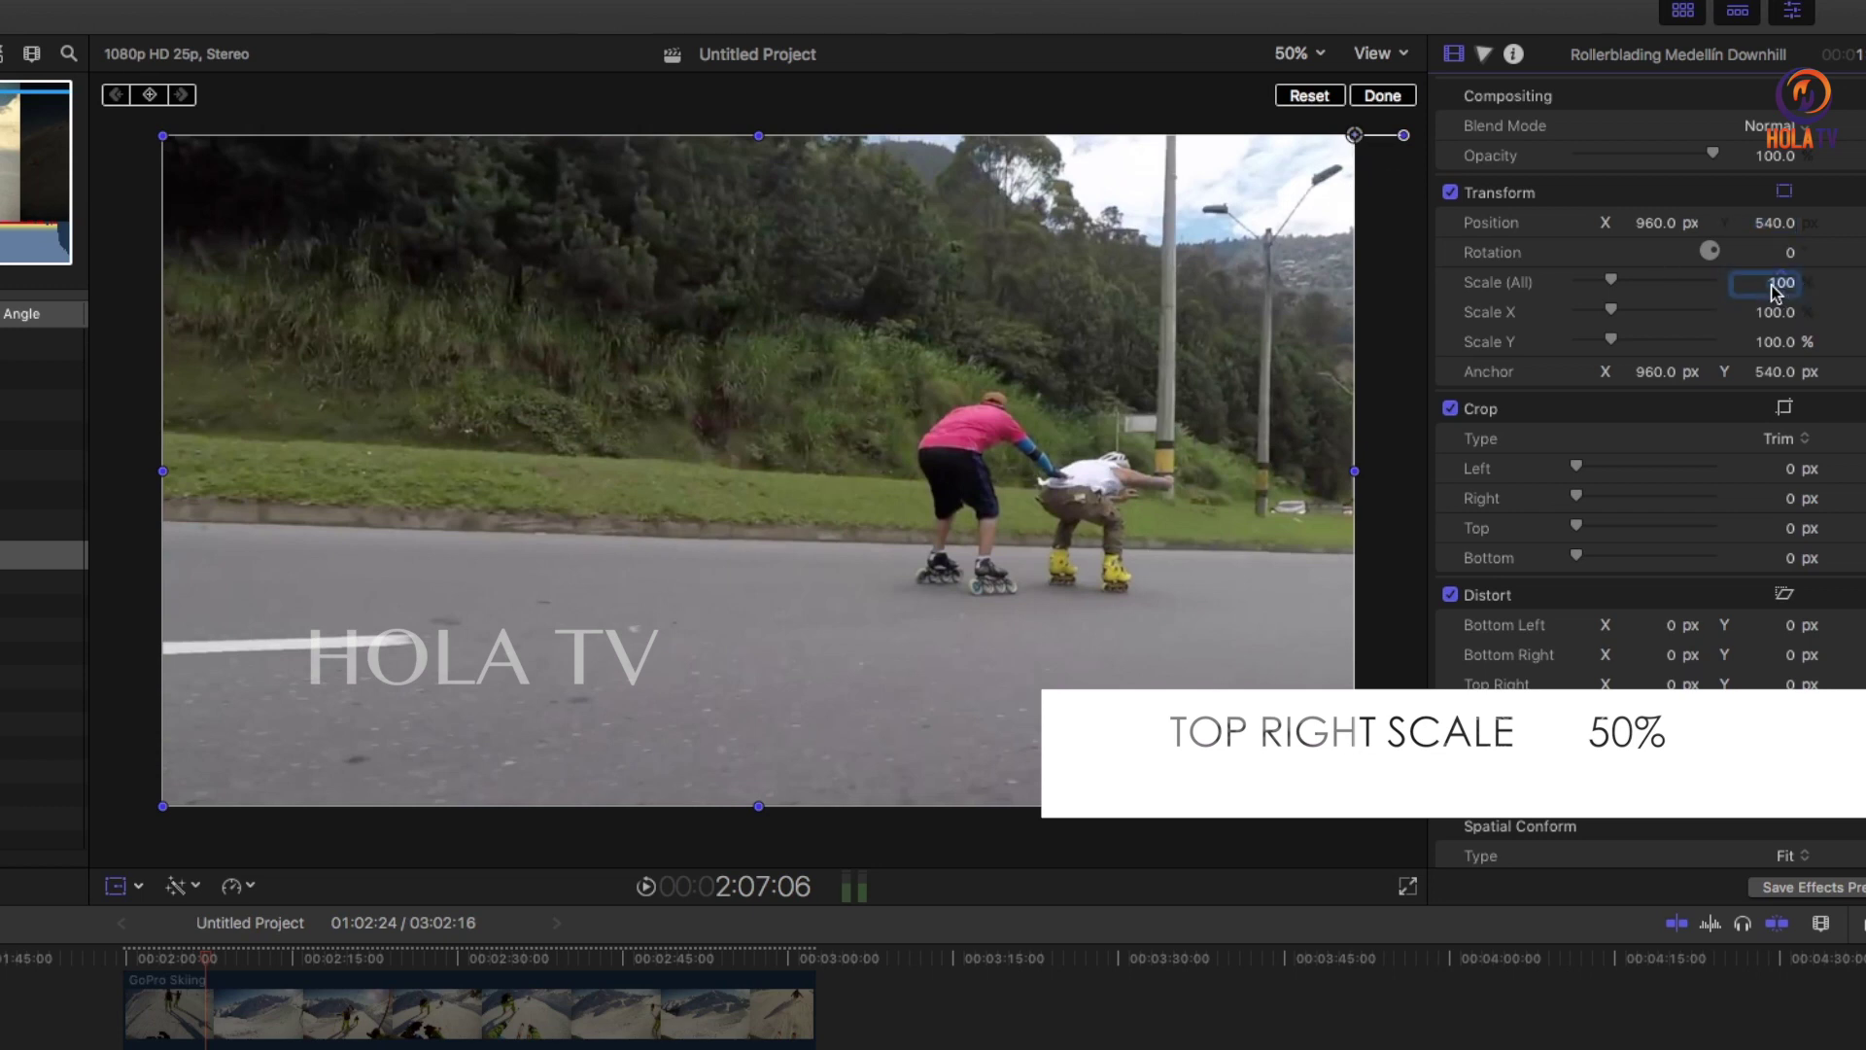
{"action": "type", "text": "50"}
{"action": "key", "text": "Return"}
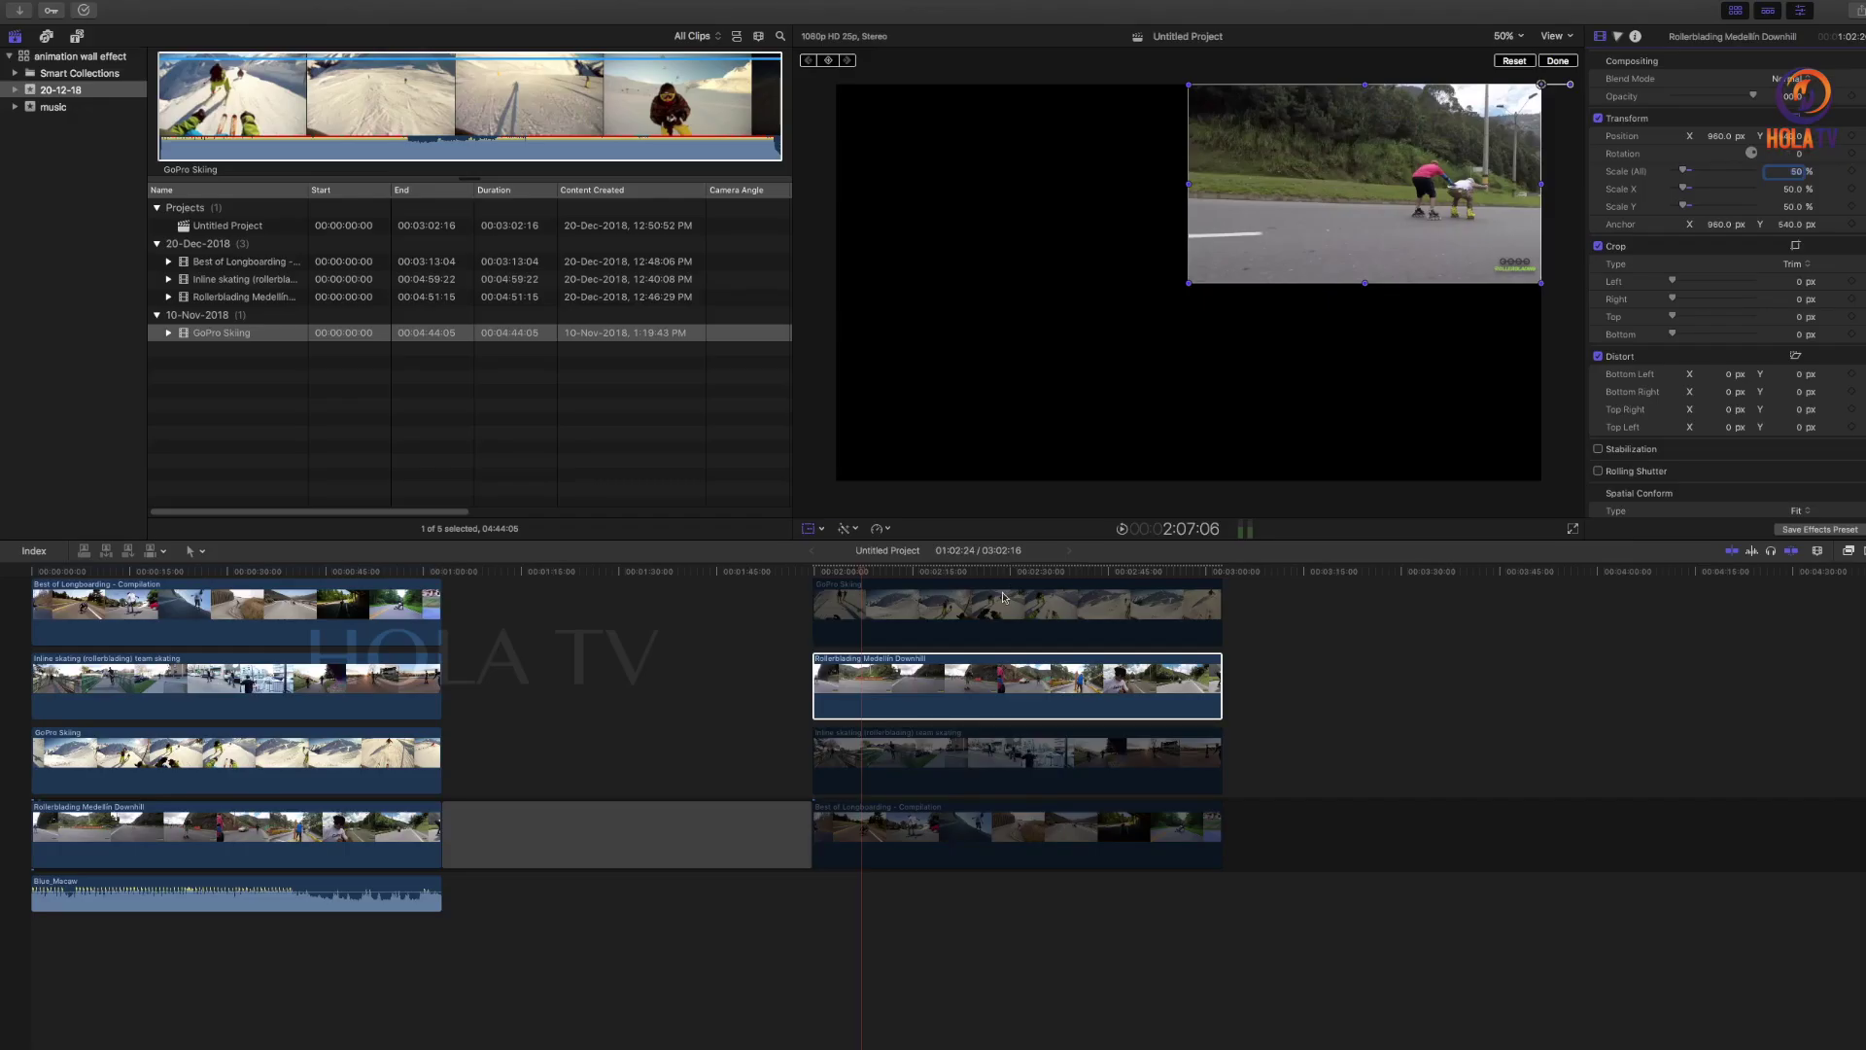
Disable GoPro Skiing and Rollerblading Medellin Downhill, then select the Inline skating clip
{"action": "left_click", "coordinate": [1003, 596]}
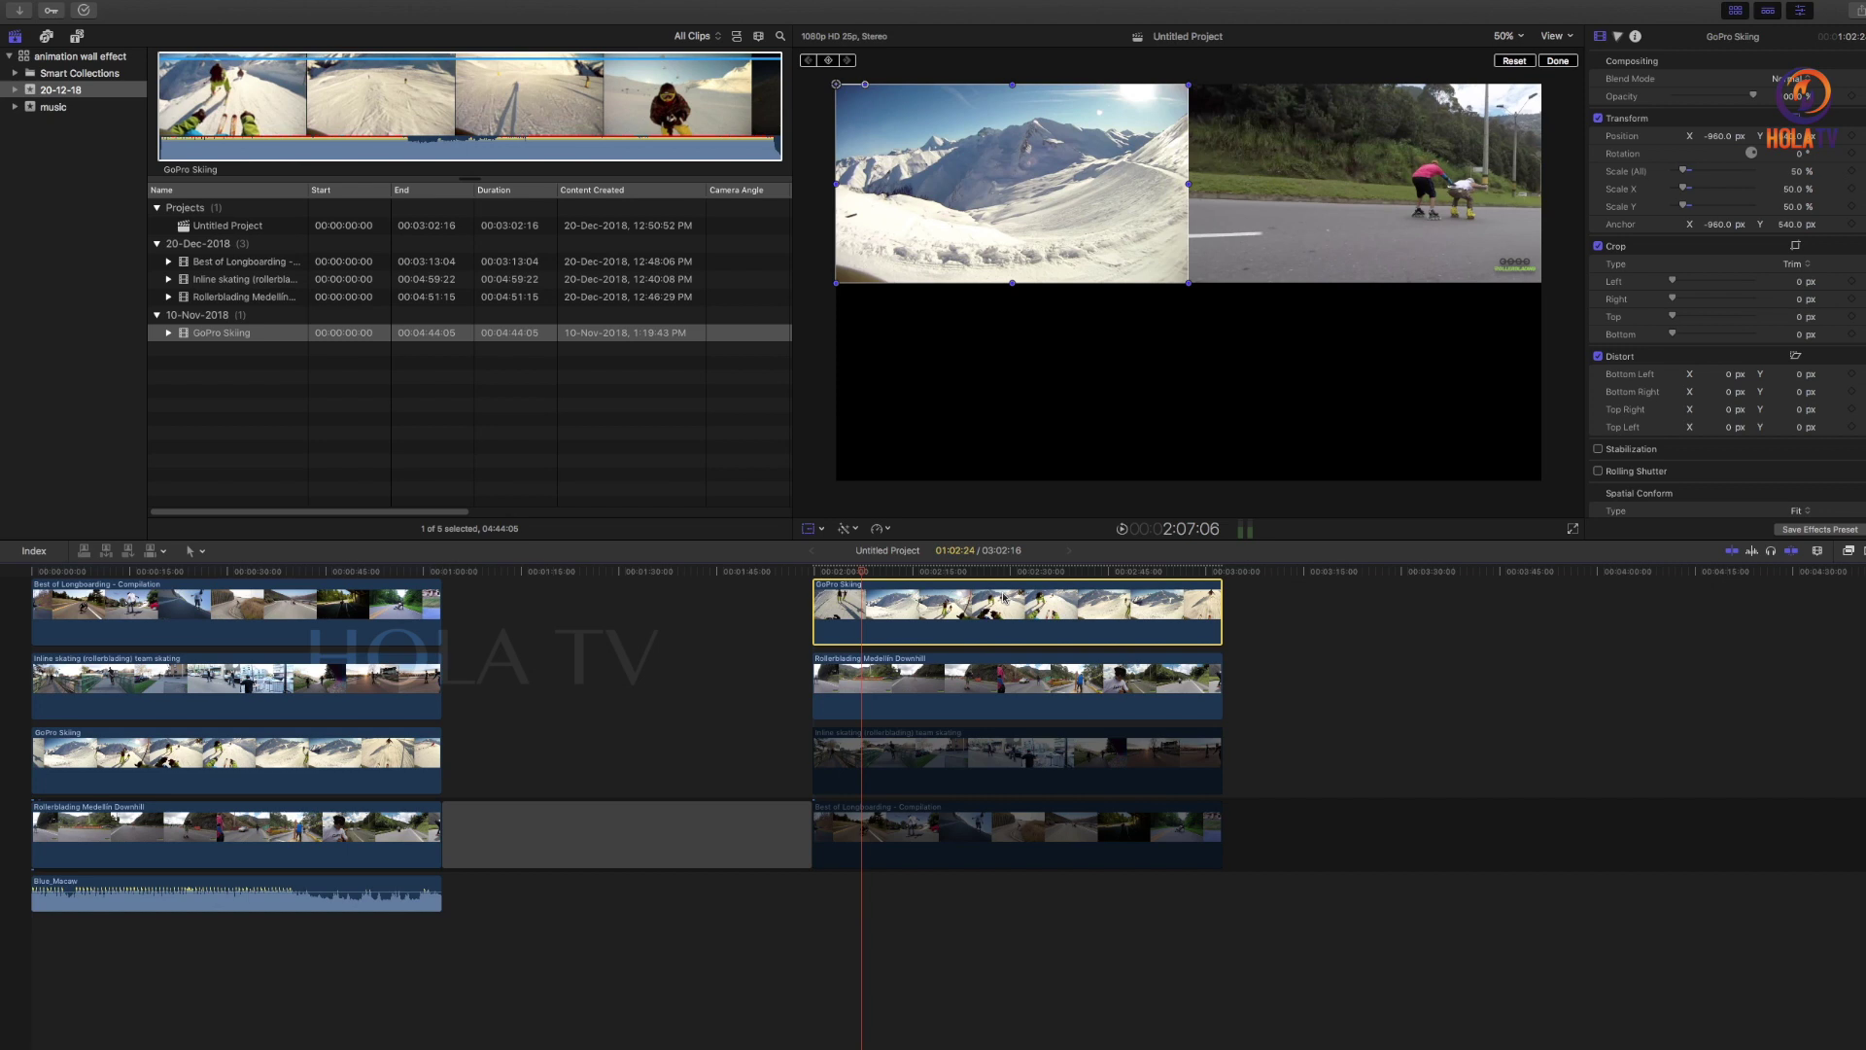
{"action": "key", "text": "v"}
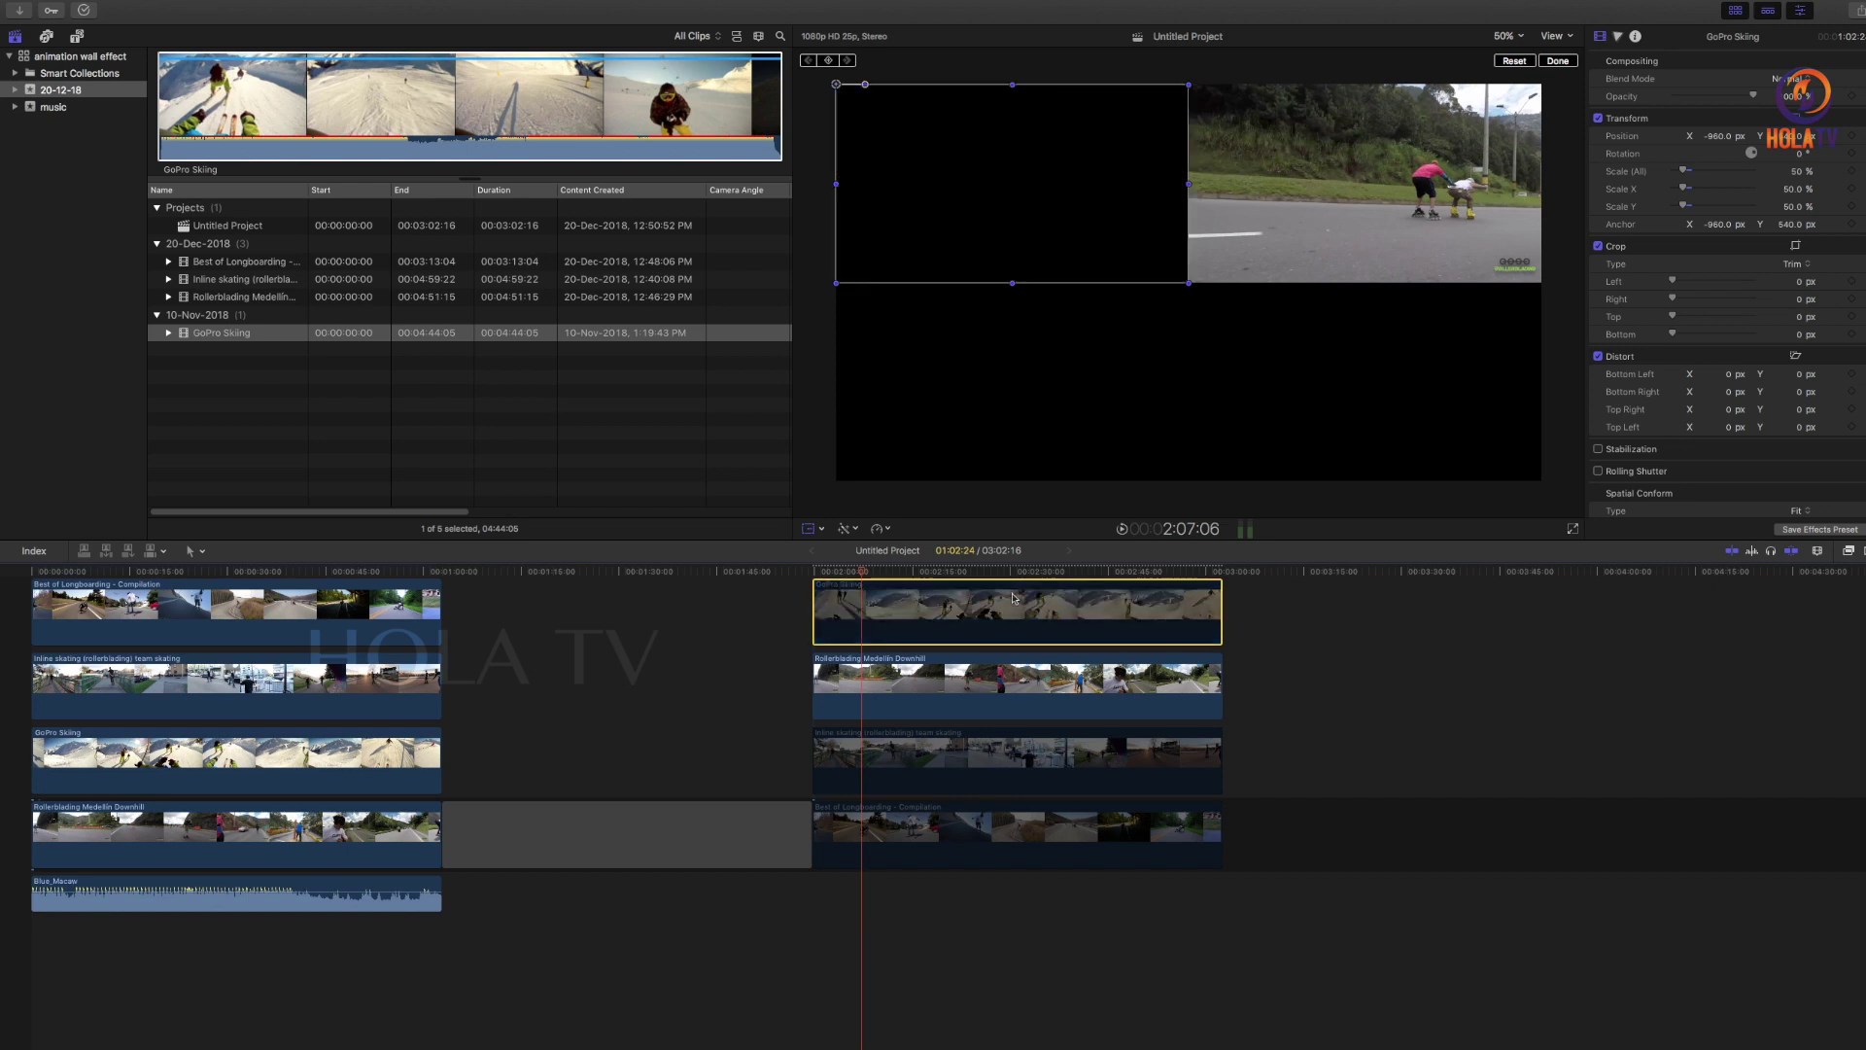
{"action": "left_click", "coordinate": [991, 674]}
{"action": "key", "text": "v"}
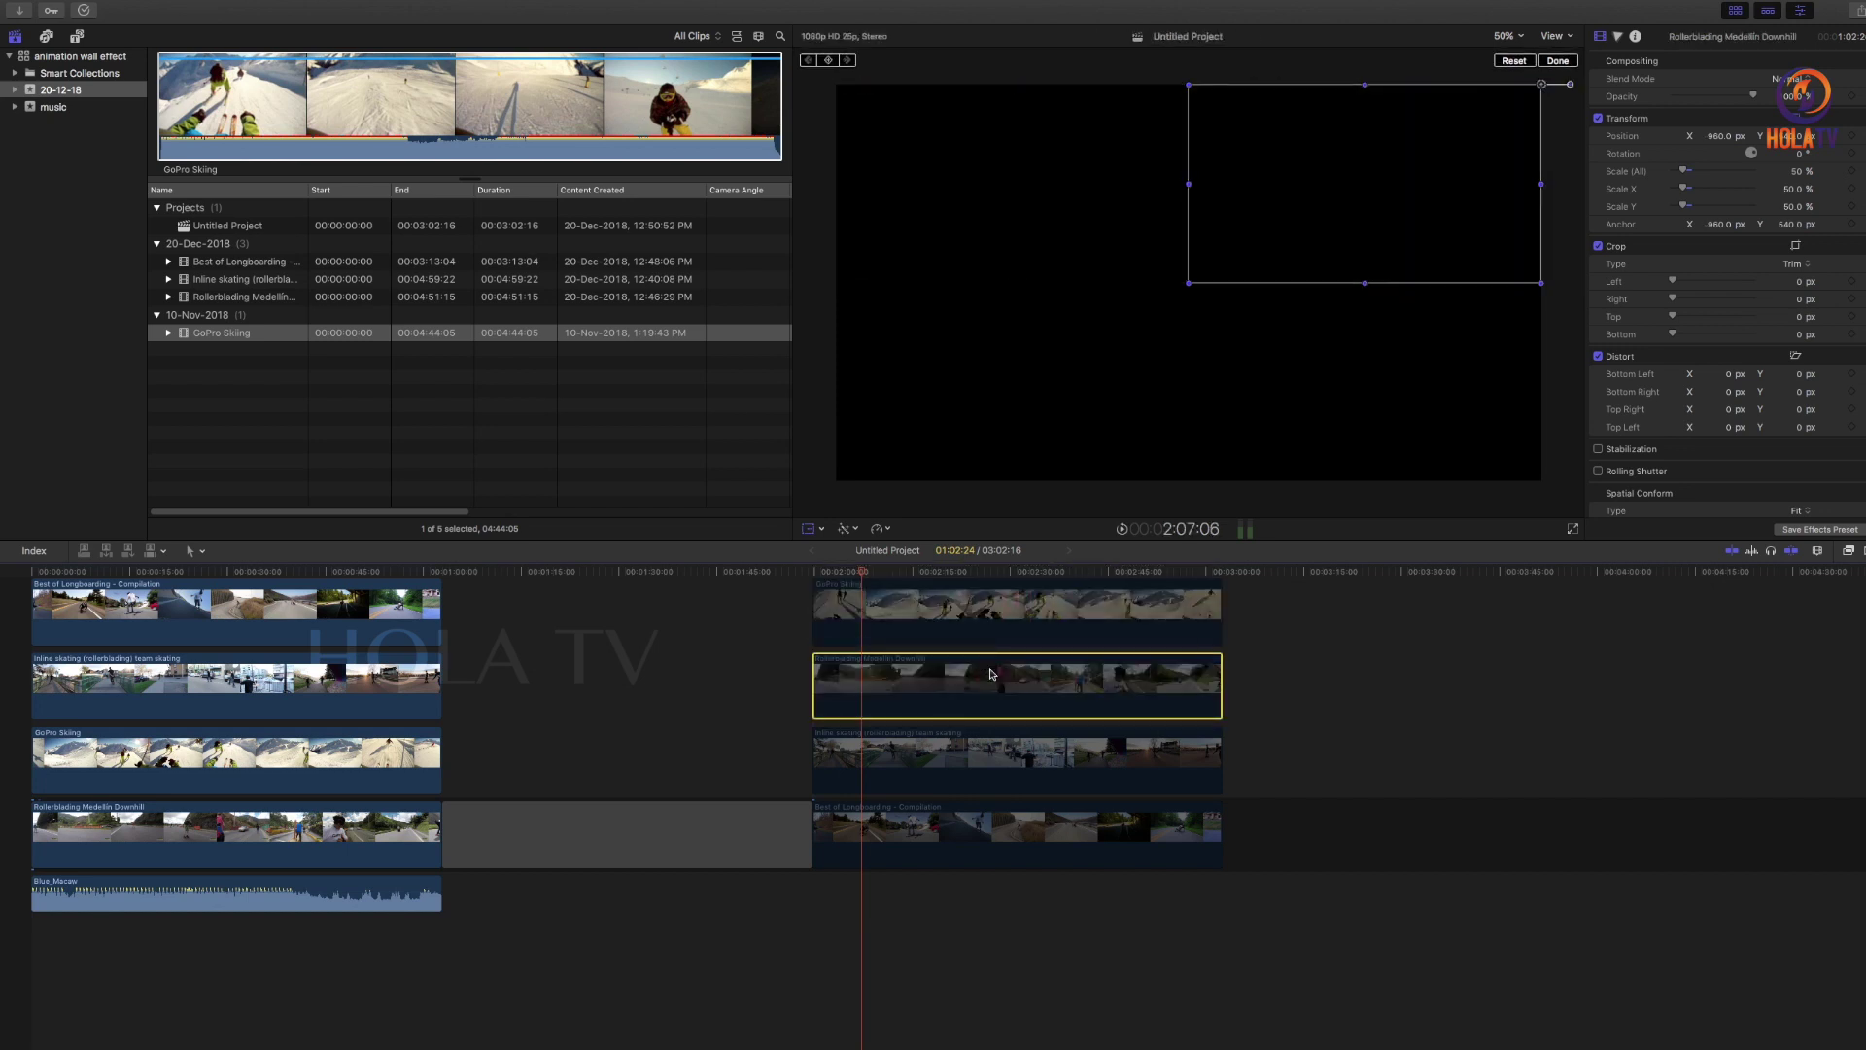
{"action": "left_click", "coordinate": [942, 765]}
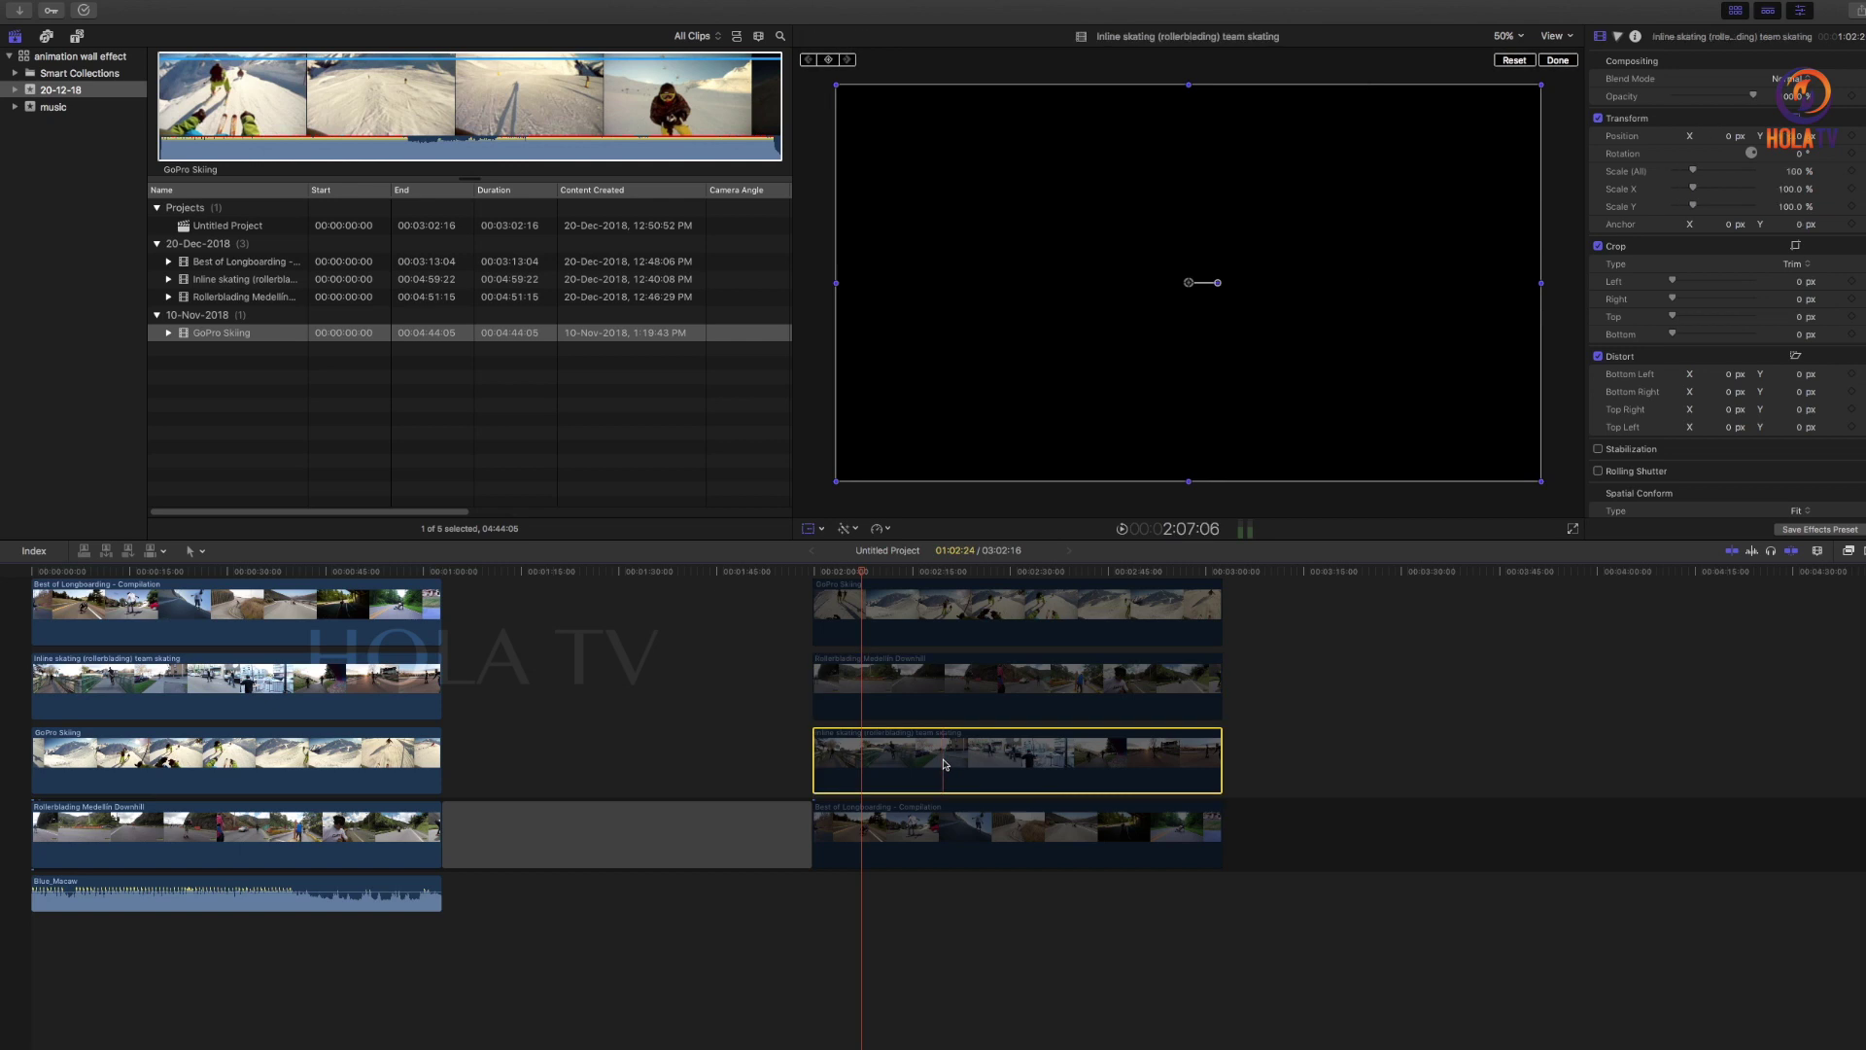
Turn on the Inline skating clip with V and enter Anchor X -960 and Anchor Y -540
{"action": "key", "text": "v"}
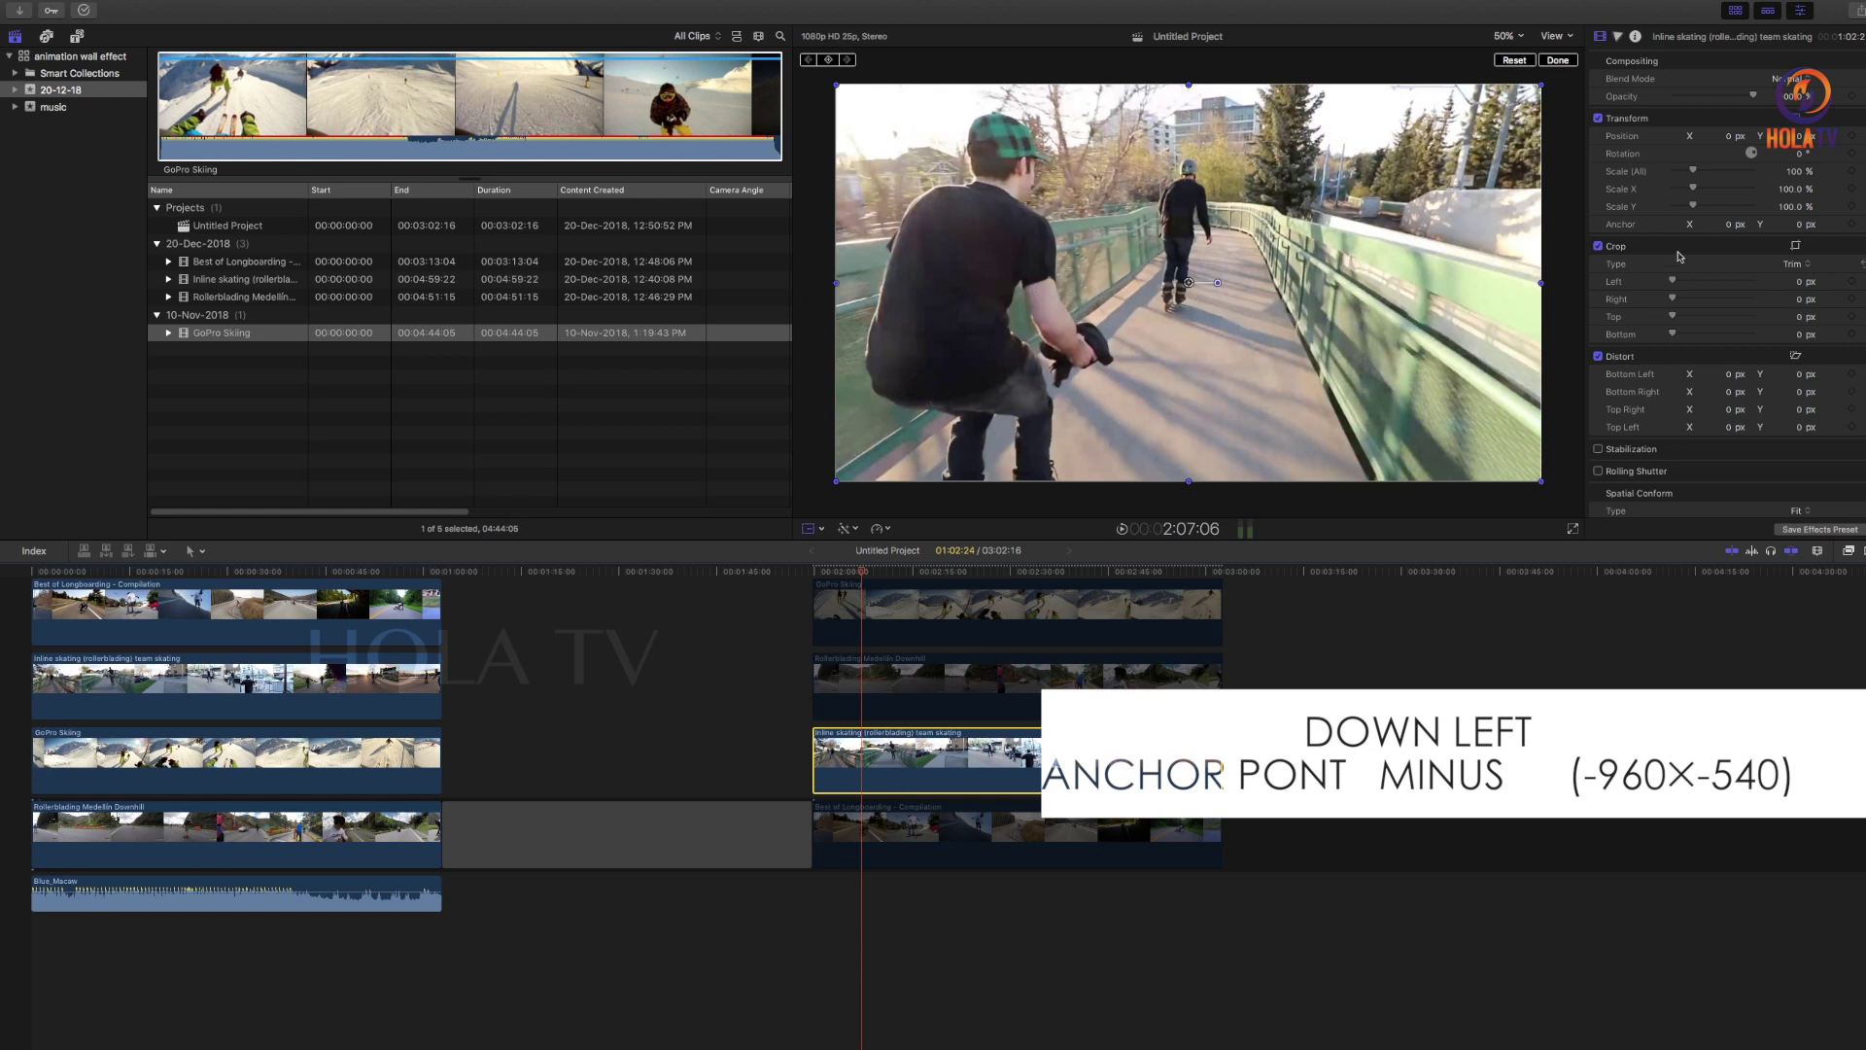
{"action": "left_click", "coordinate": [1730, 226]}
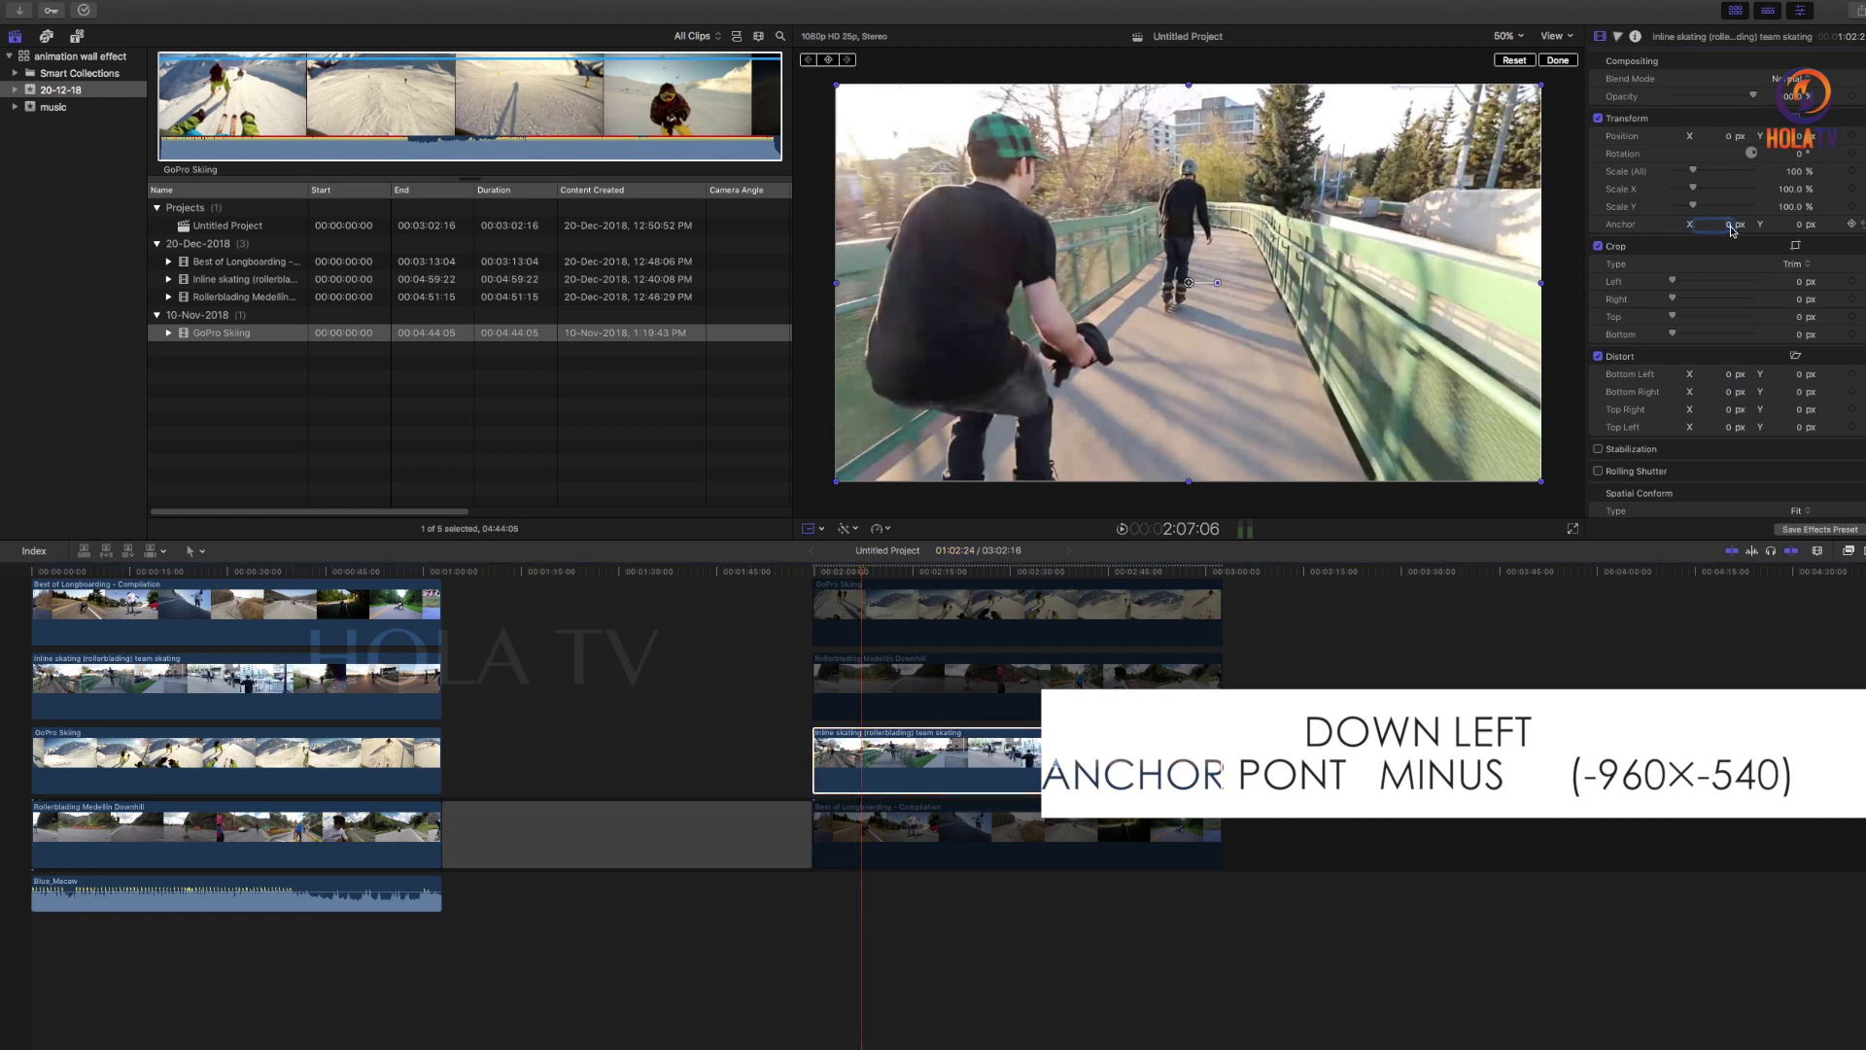
{"action": "type", "text": "-96"}
{"action": "type", "text": "0"}
{"action": "key", "text": "Return"}
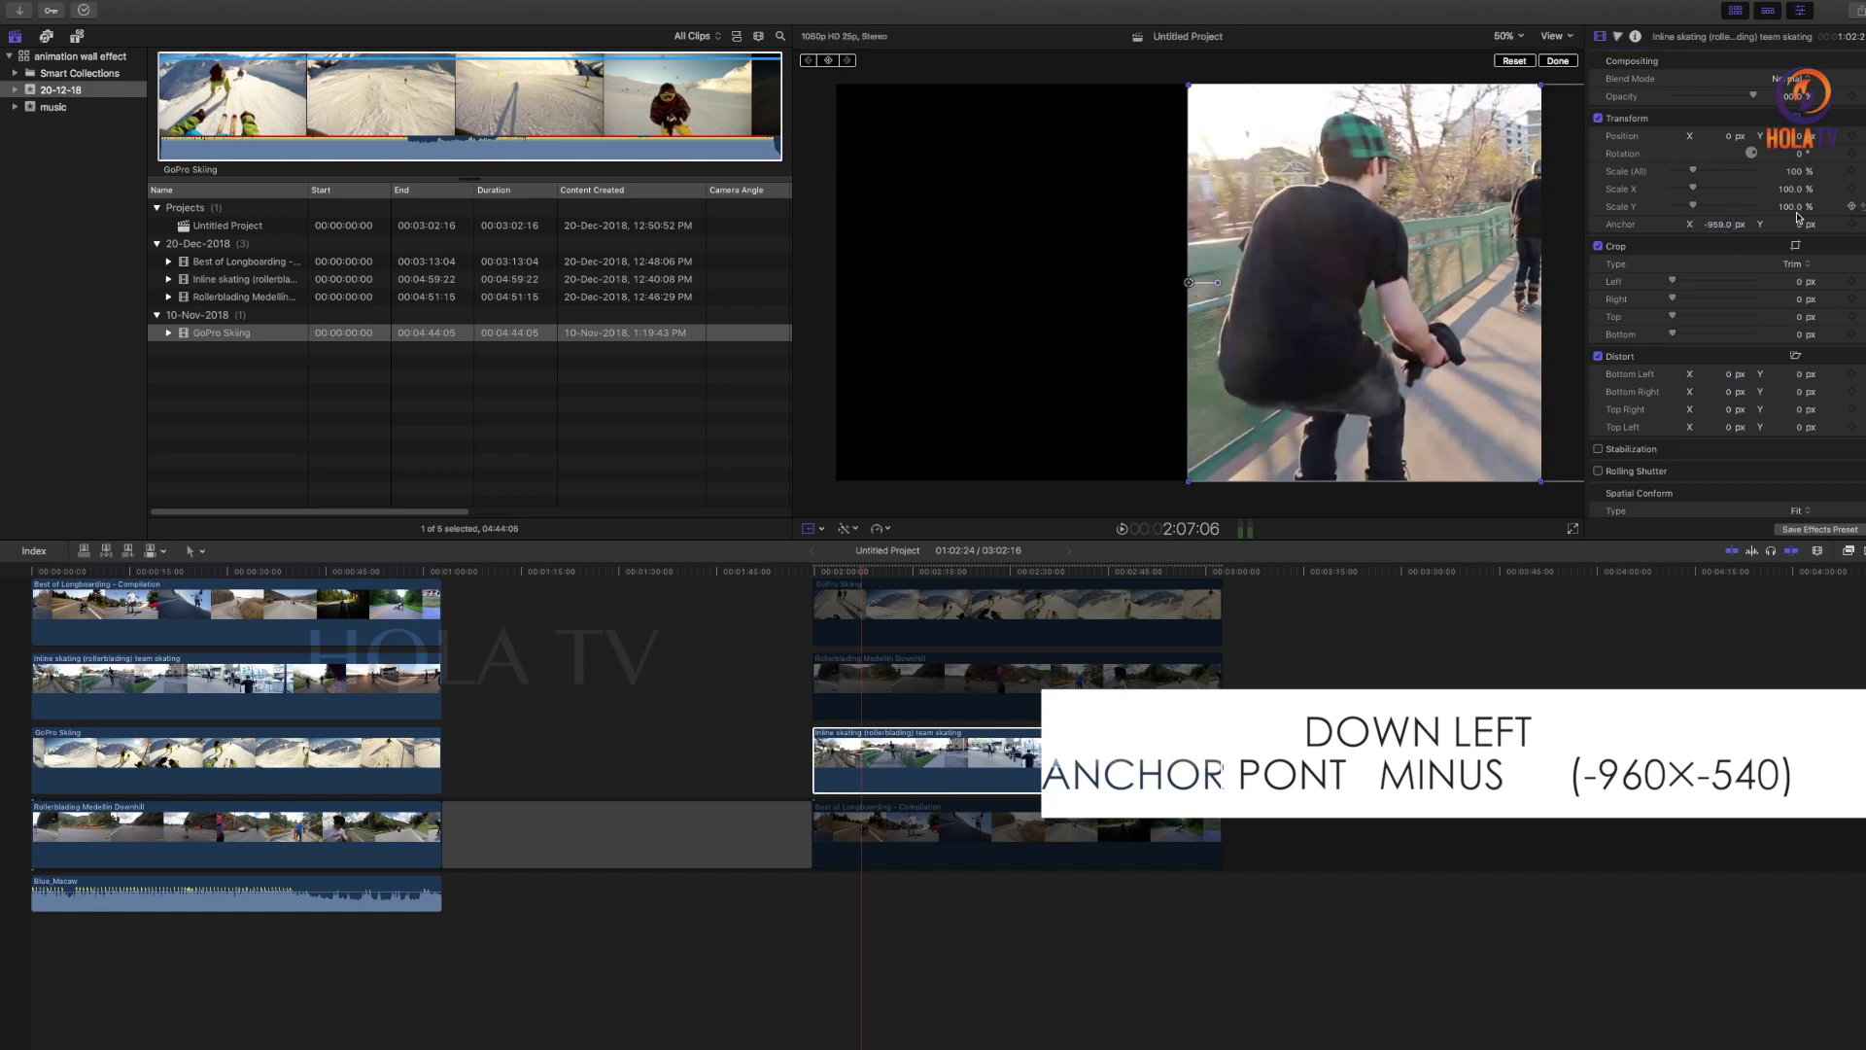
{"action": "left_click", "coordinate": [1726, 231]}
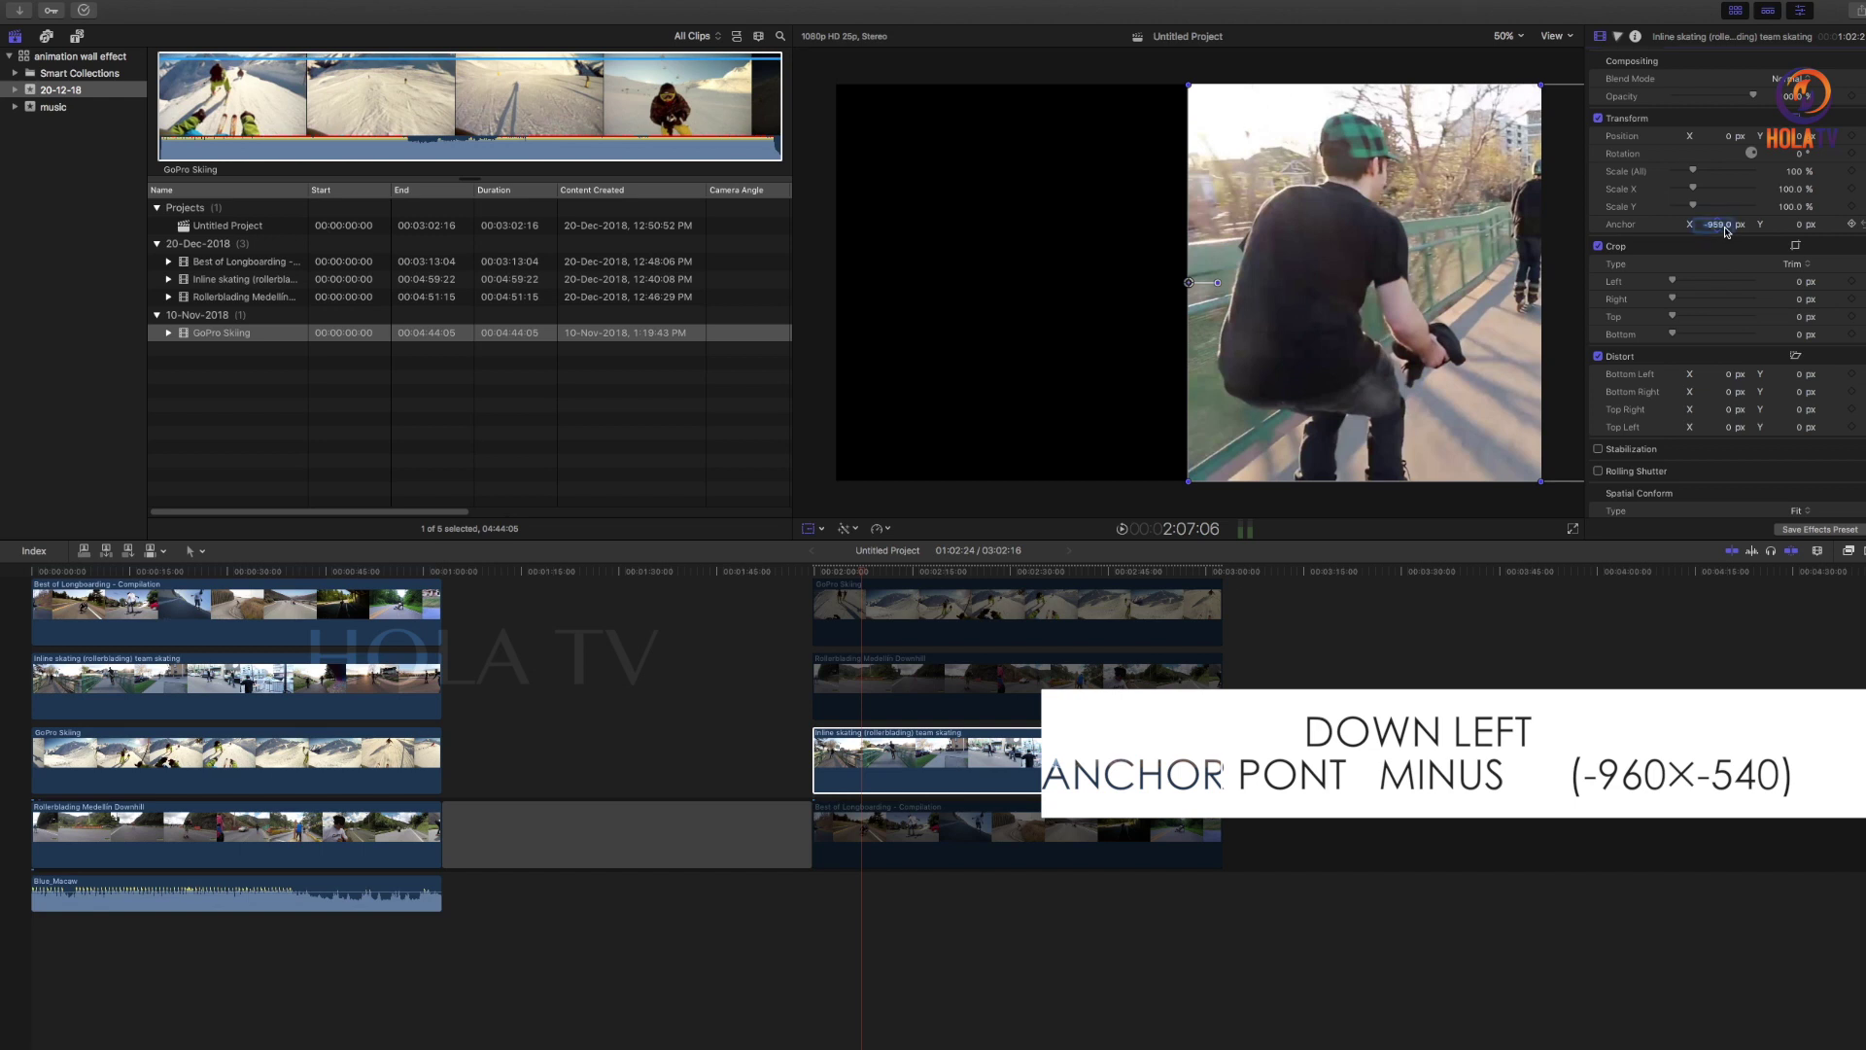
{"action": "type", "text": "-"}
{"action": "key", "text": "Return"}
{"action": "left_click", "coordinate": [1799, 227]}
{"action": "type", "text": "-540"}
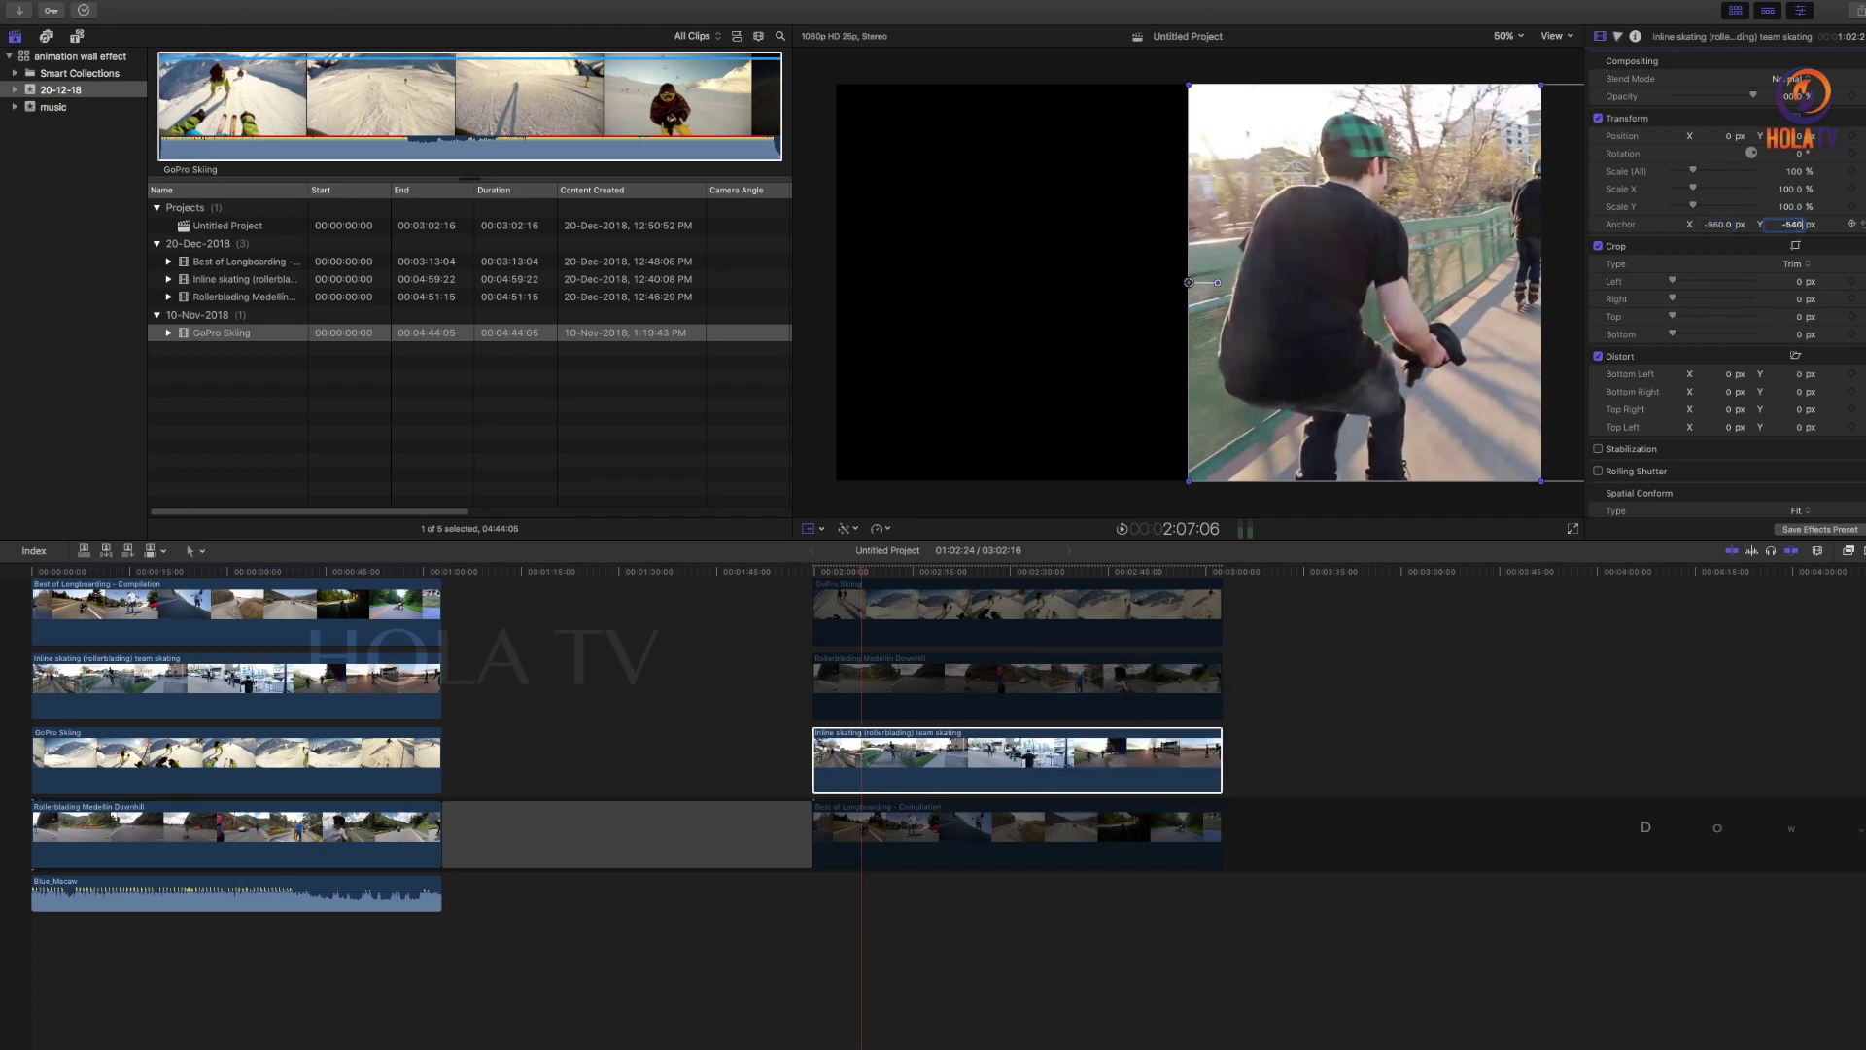
{"action": "key", "text": "Return"}
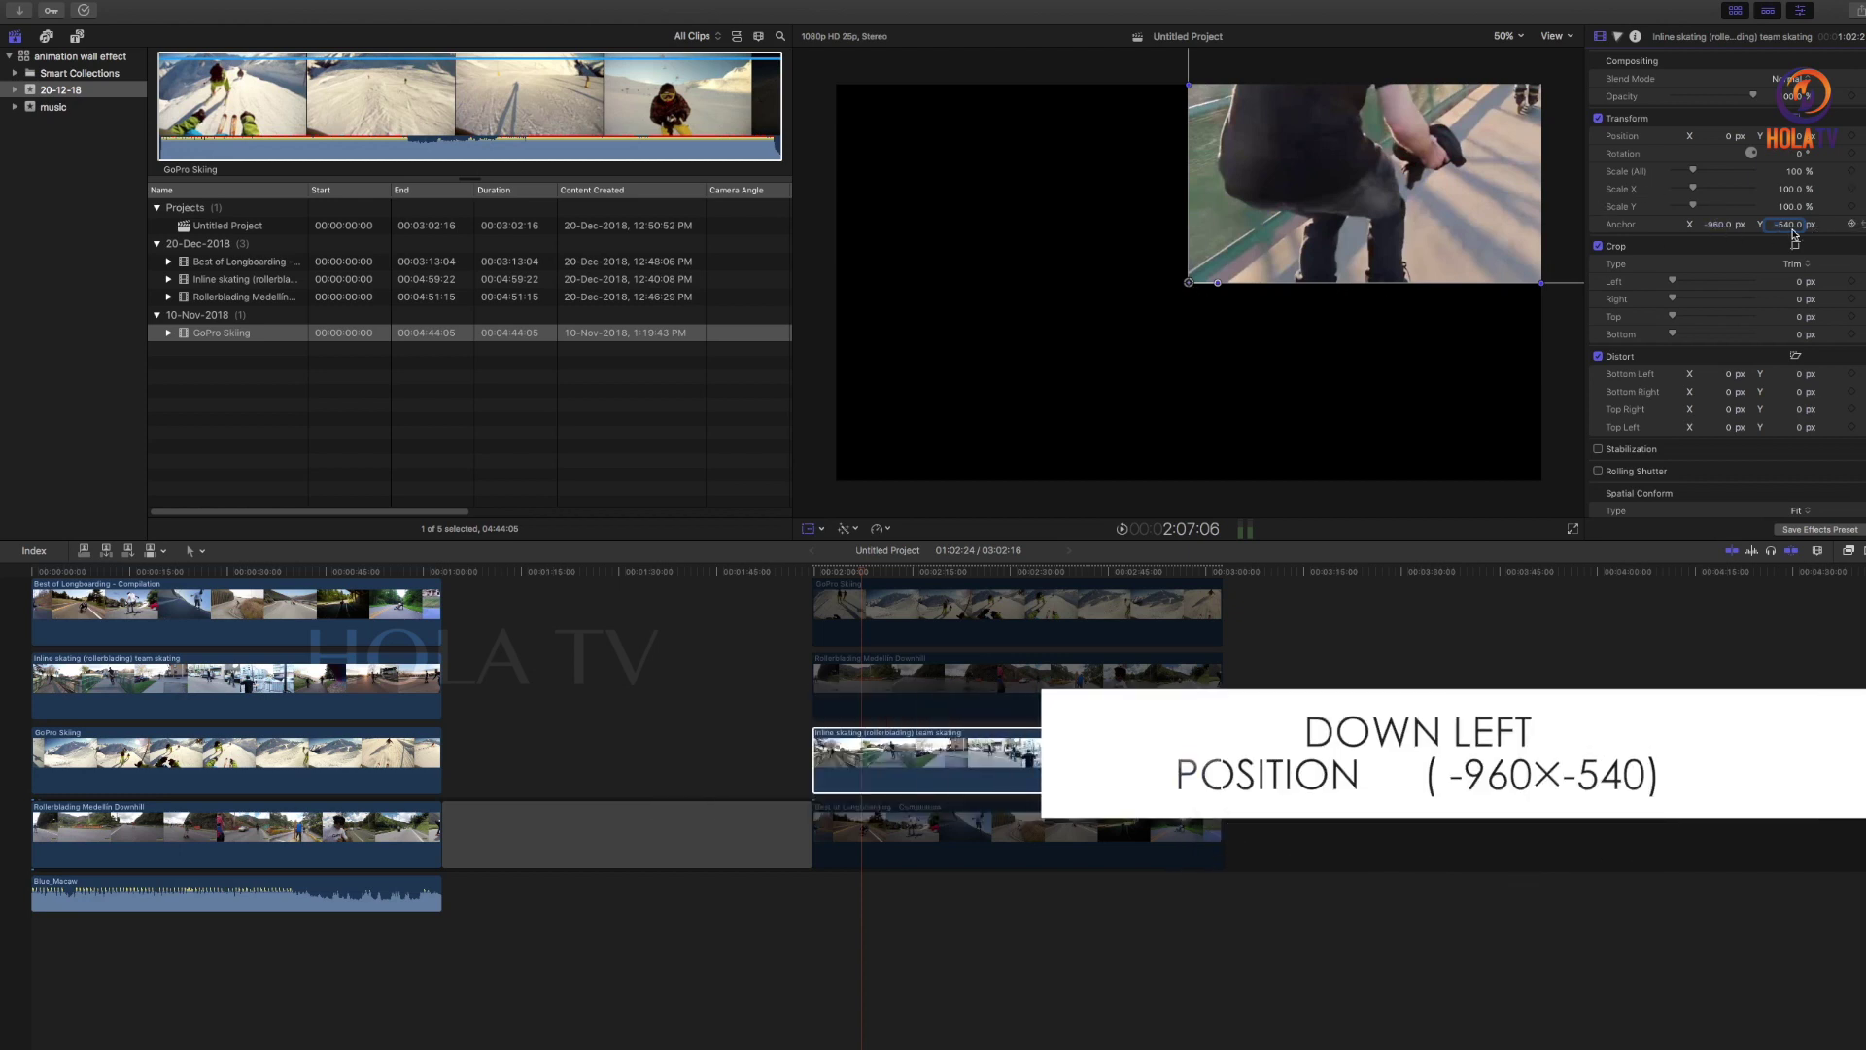
Set the Inline skating clip's Position X to -960 and its overall scale to 50%
{"action": "left_click", "coordinate": [1730, 137]}
{"action": "type", "text": "-96"}
{"action": "type", "text": "0"}
{"action": "key", "text": "Return"}
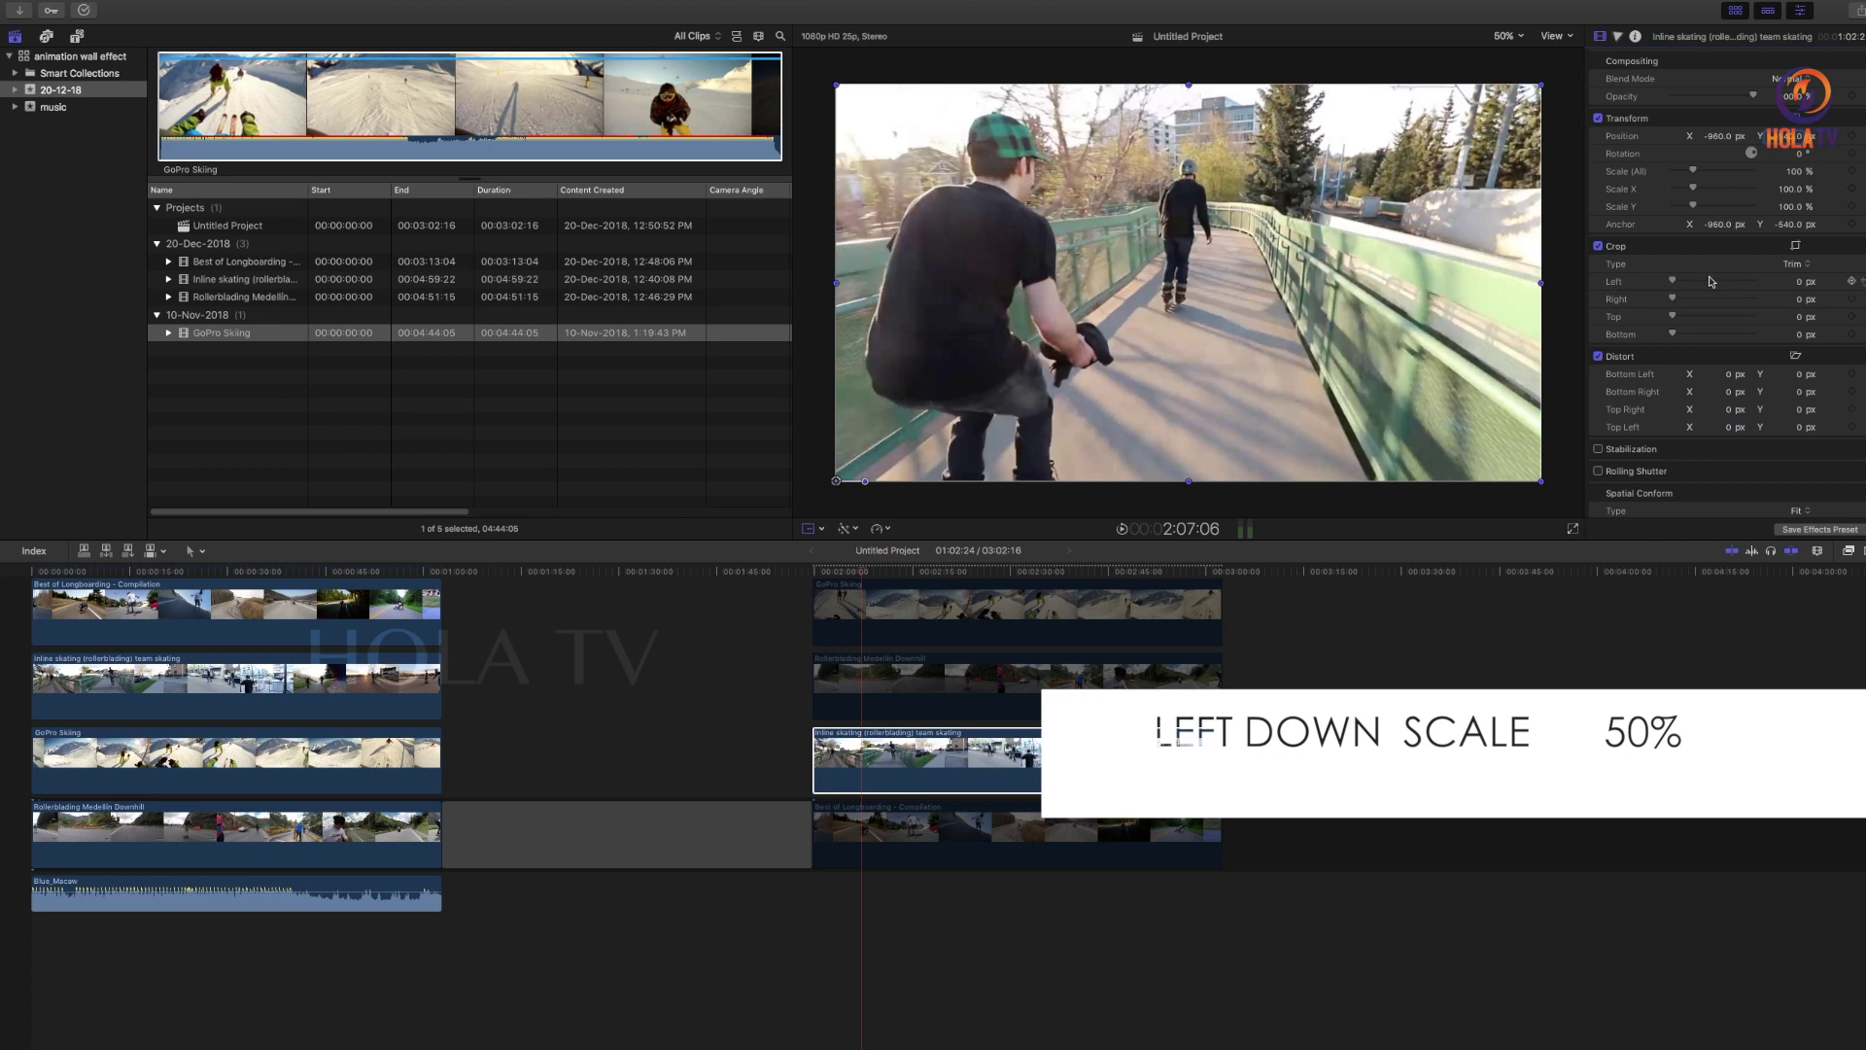
{"action": "left_click", "coordinate": [1795, 173]}
{"action": "type", "text": "50"}
{"action": "key", "text": "Return"}
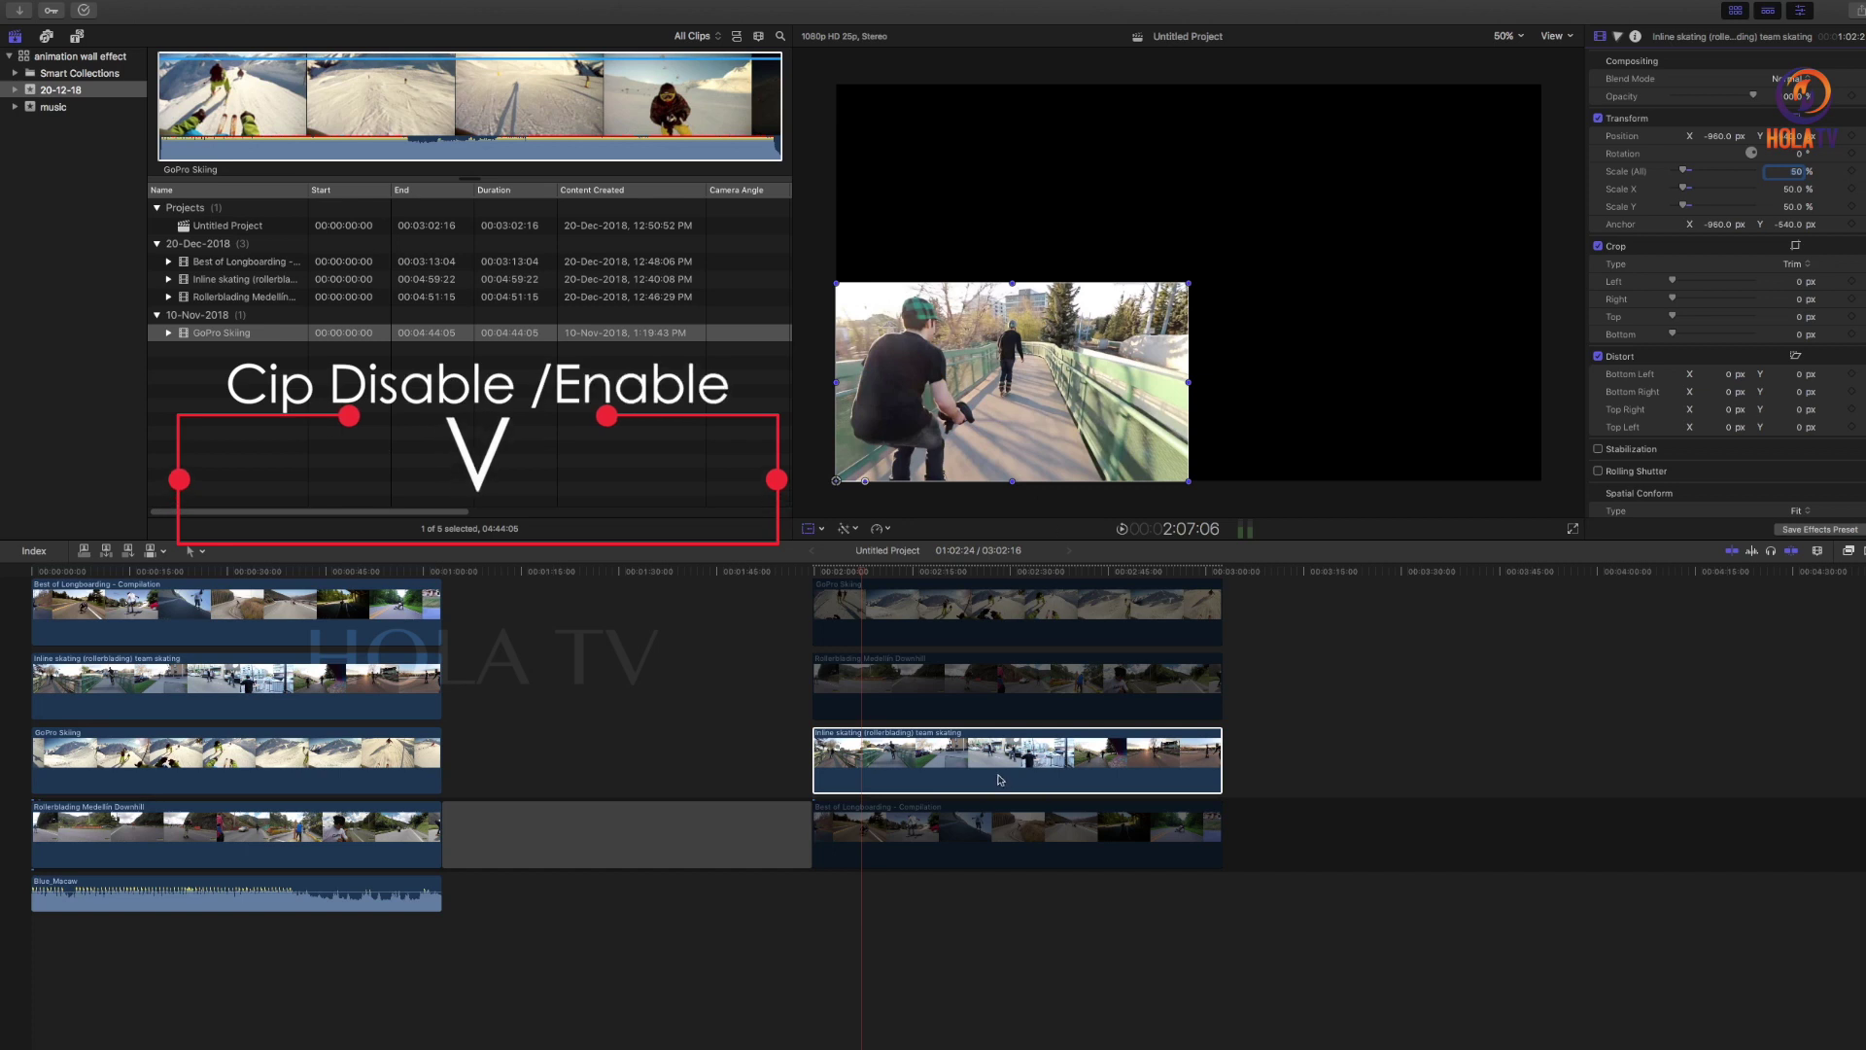
Disable the Inline skating clip and re-enable the Best of Longboarding clip
{"action": "left_click", "coordinate": [943, 771]}
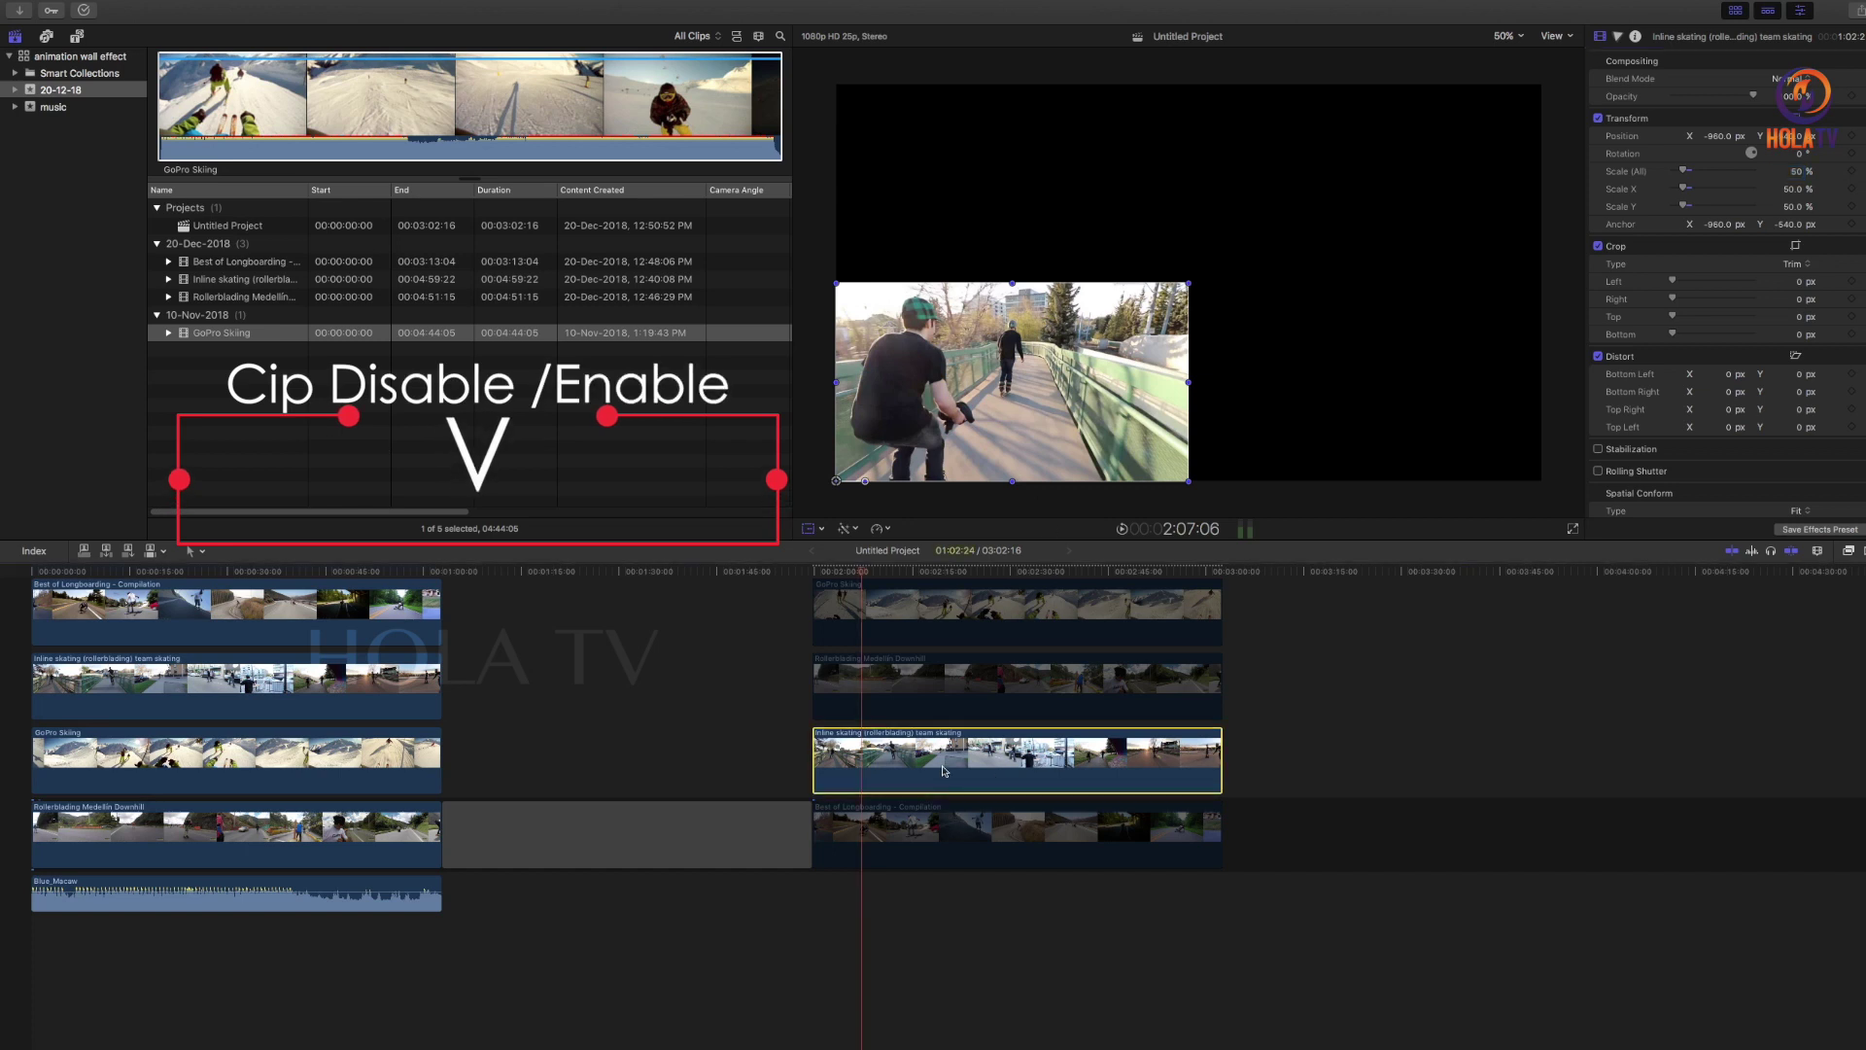
{"action": "key", "text": "v"}
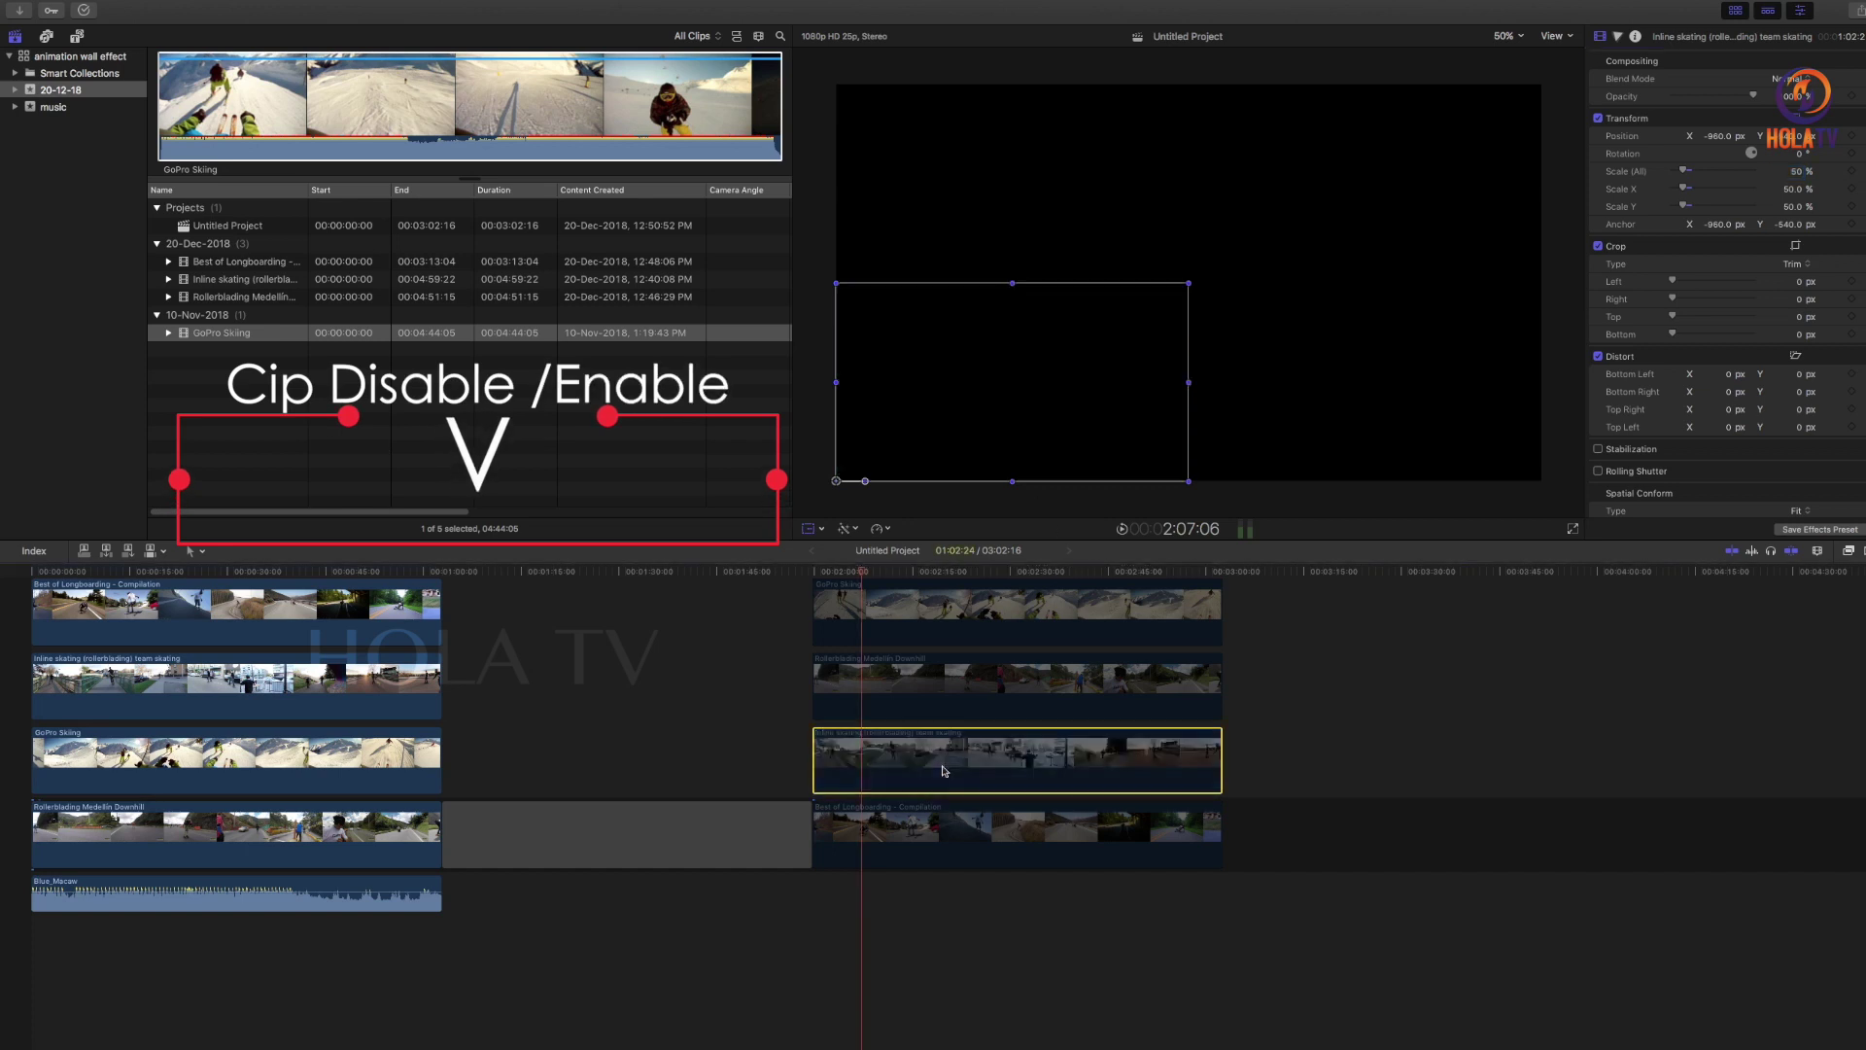
{"action": "left_click", "coordinate": [915, 821]}
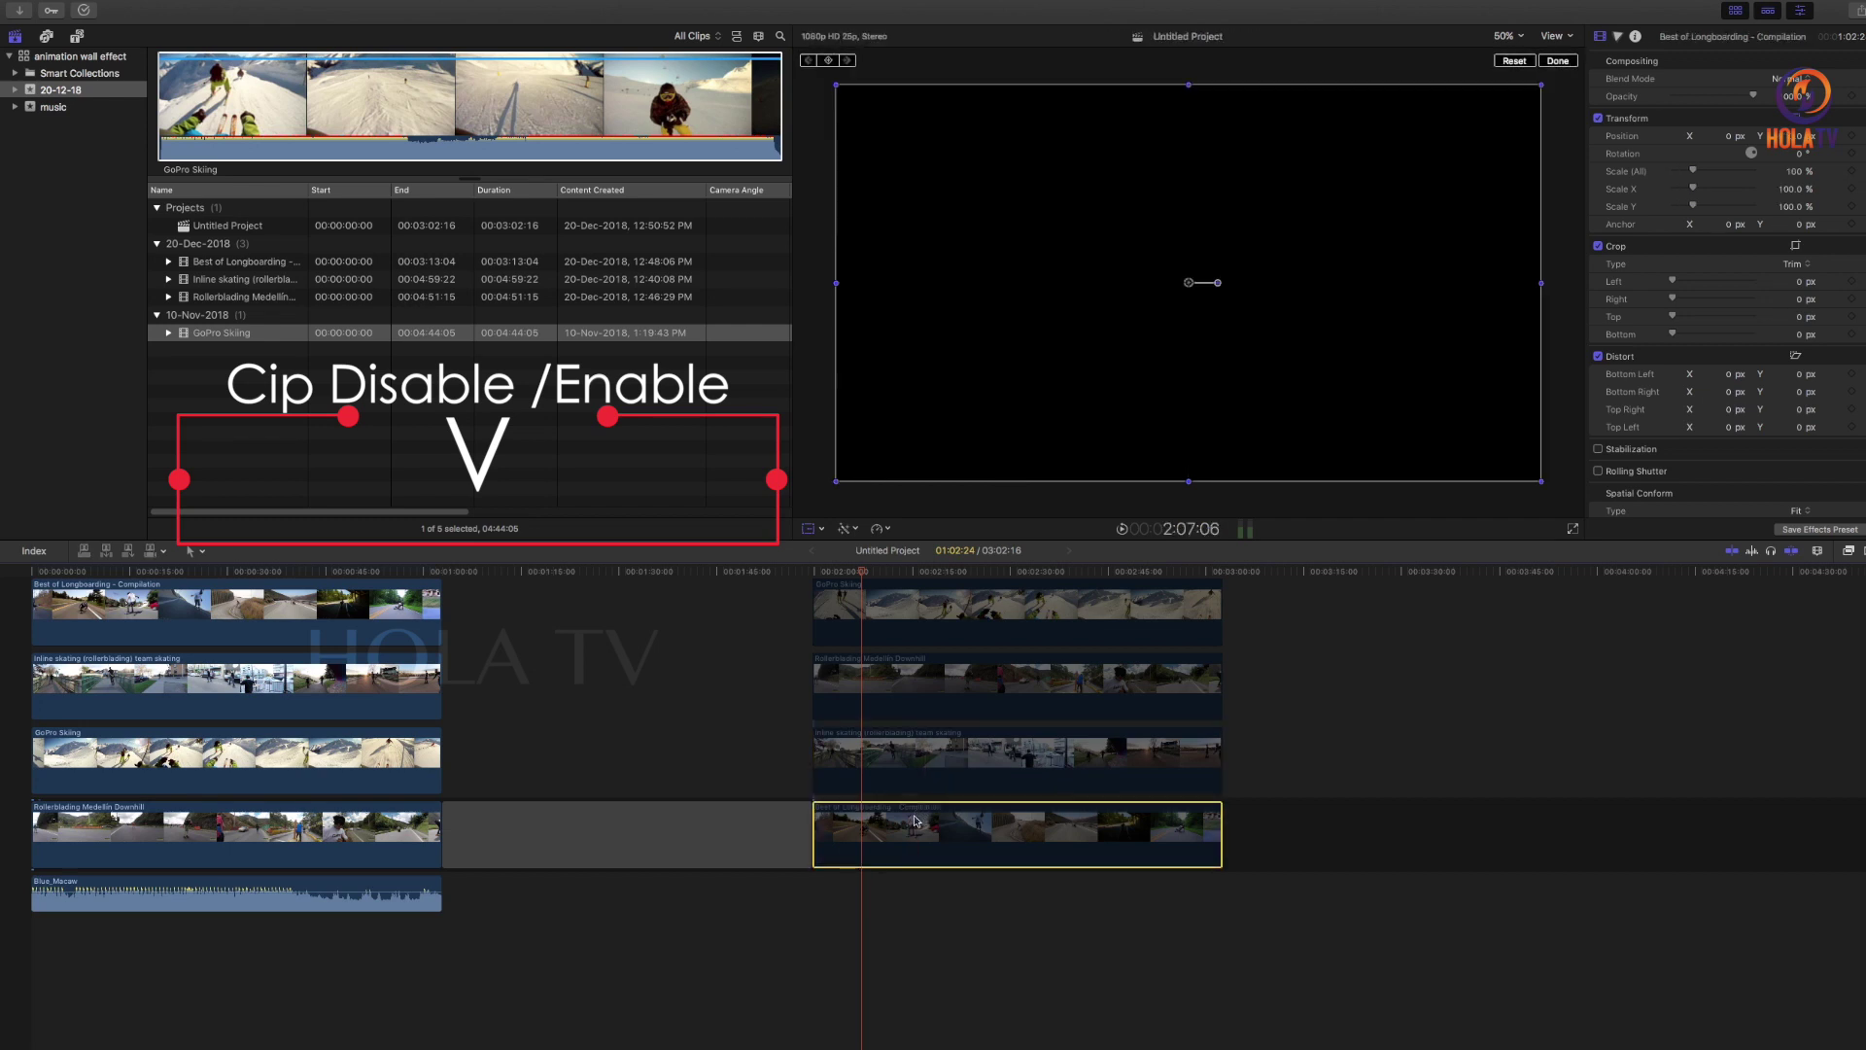
{"action": "key", "text": "v"}
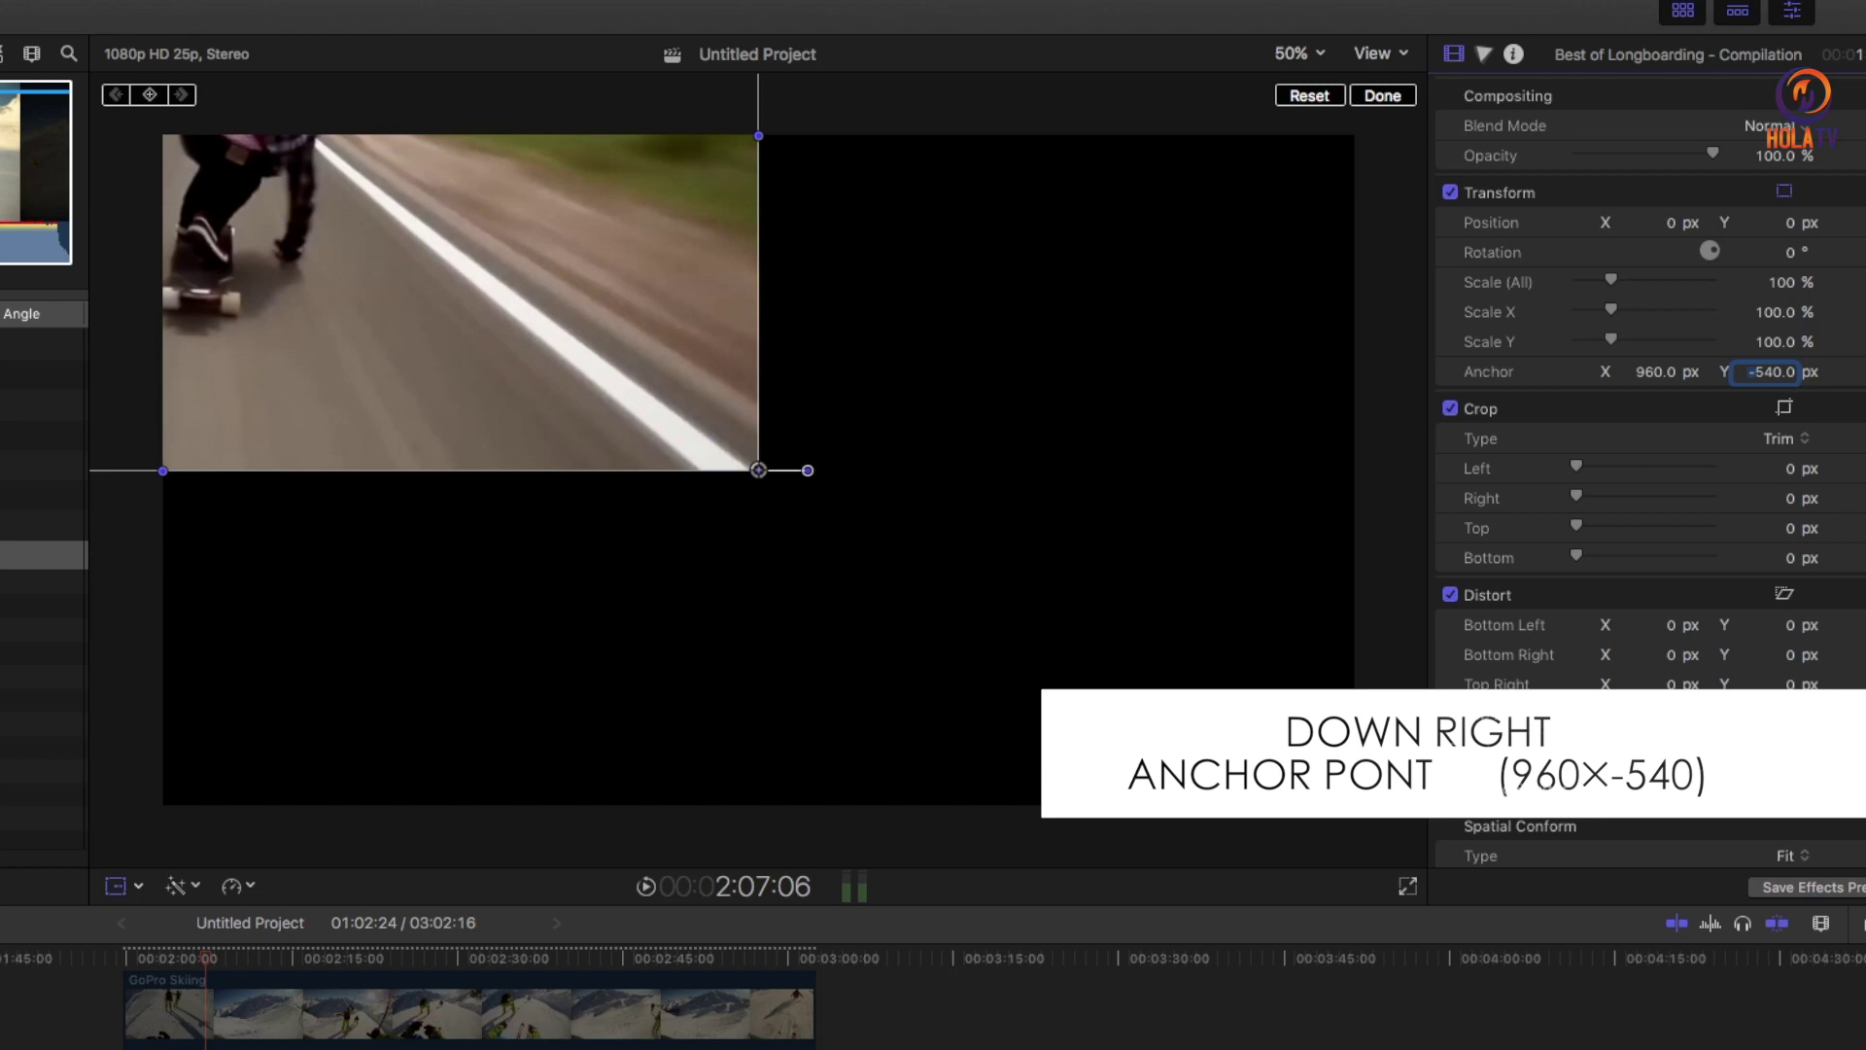
Re-enter -540 as the longboarding clip's Anchor Y
{"action": "key", "text": "BackSpace"}
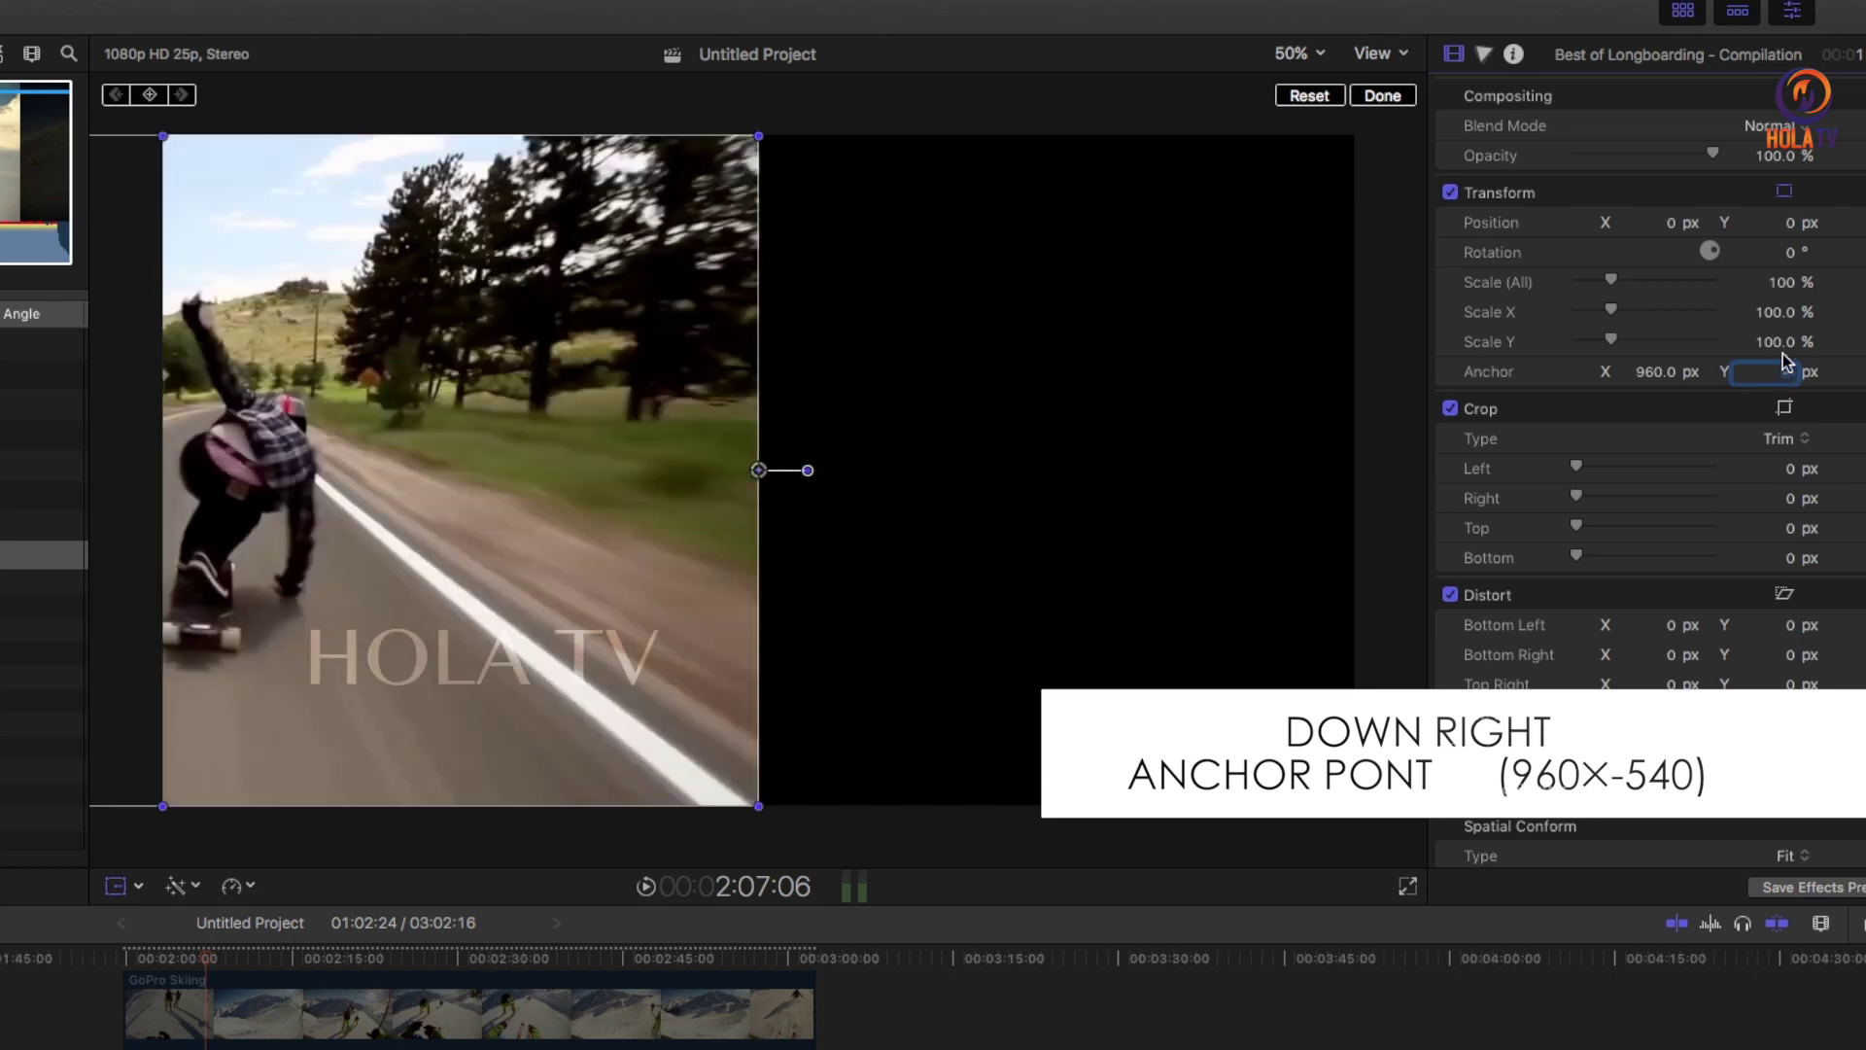
{"action": "type", "text": "-"}
{"action": "type", "text": "540"}
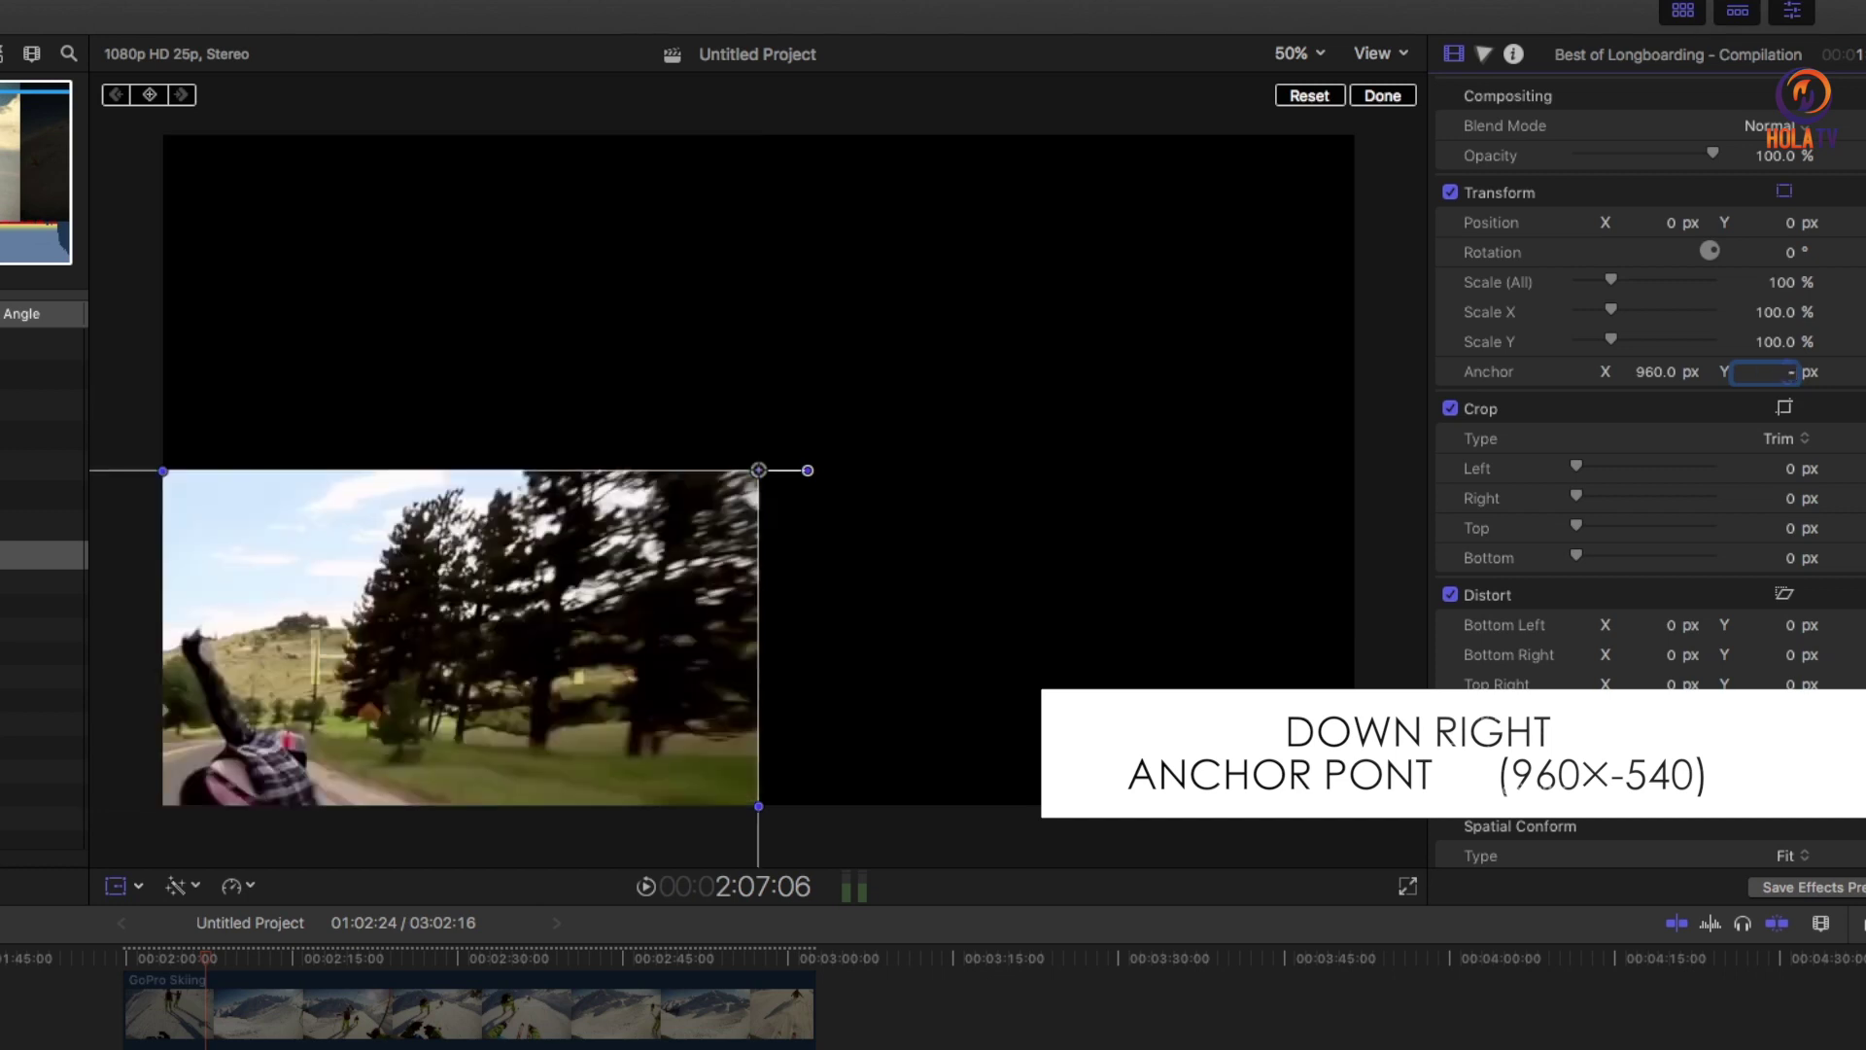
{"action": "type", "text": "540"}
{"action": "key", "text": "Return"}
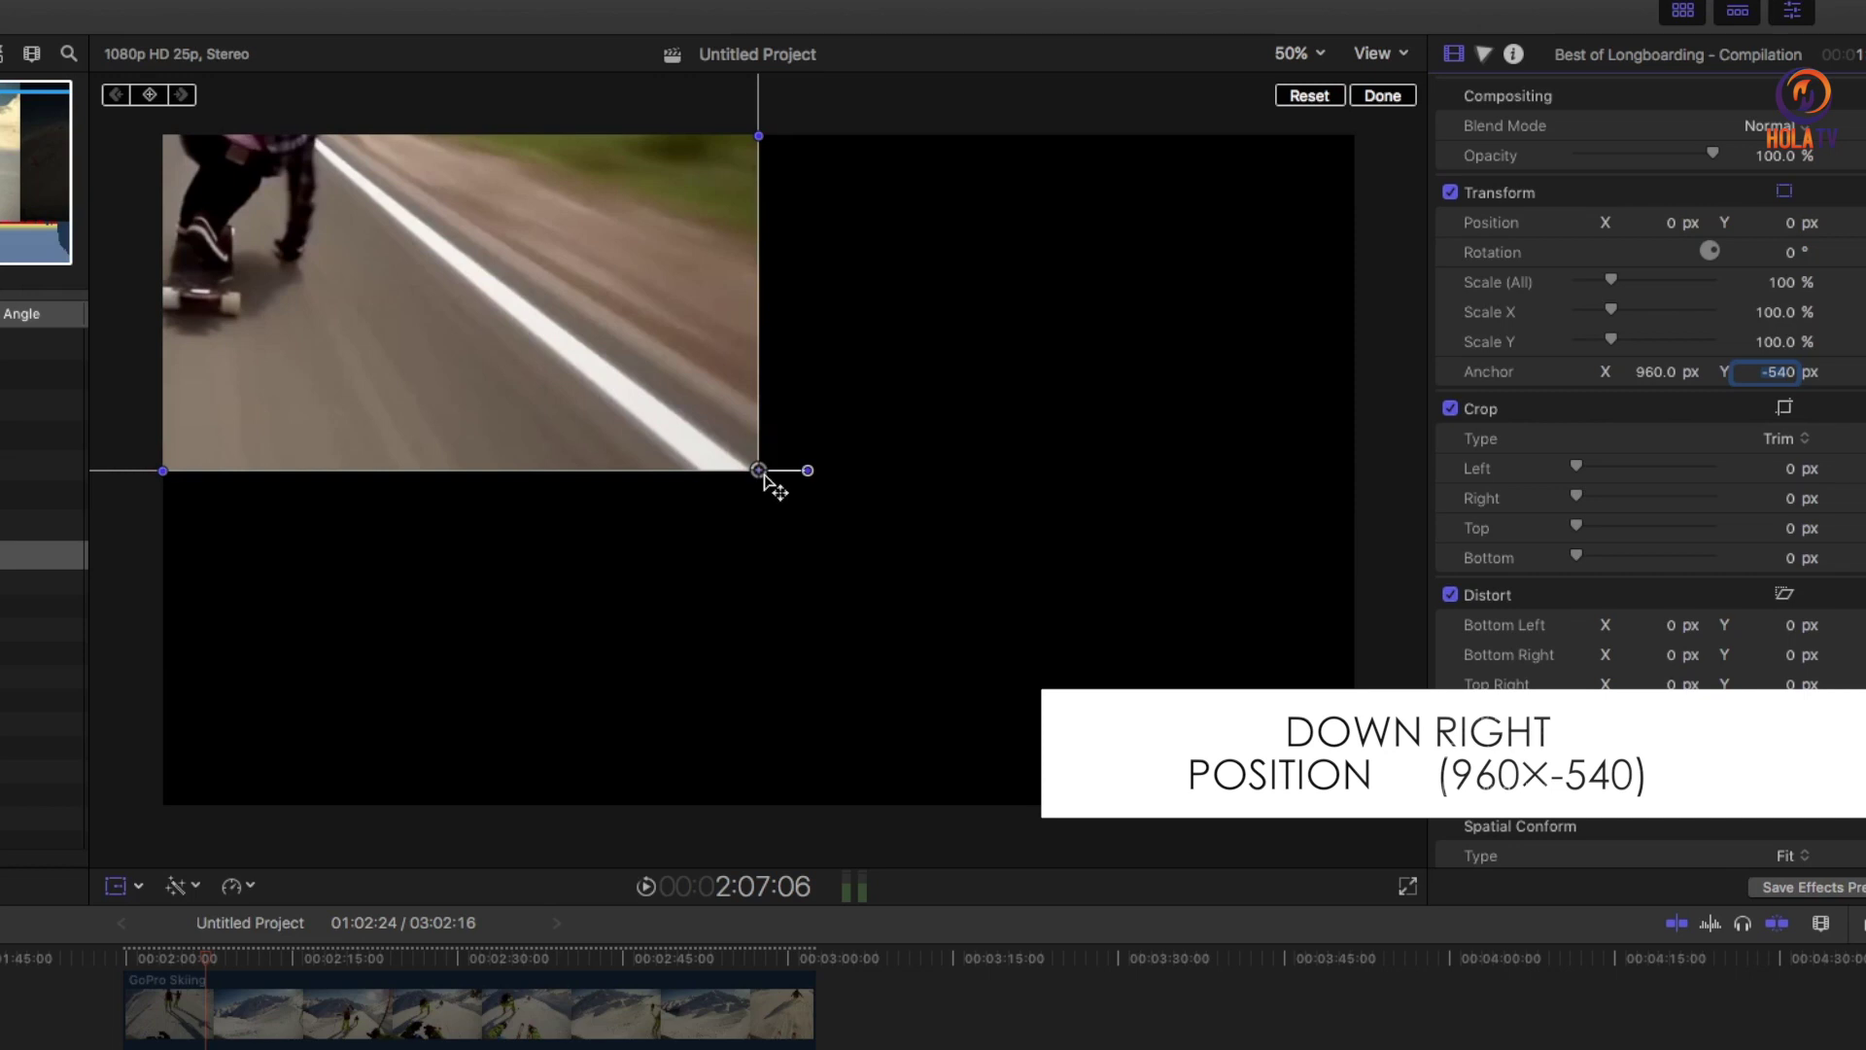
Set the longboarding clip's position to X 960, Y -540
{"action": "left_click", "coordinate": [1671, 225]}
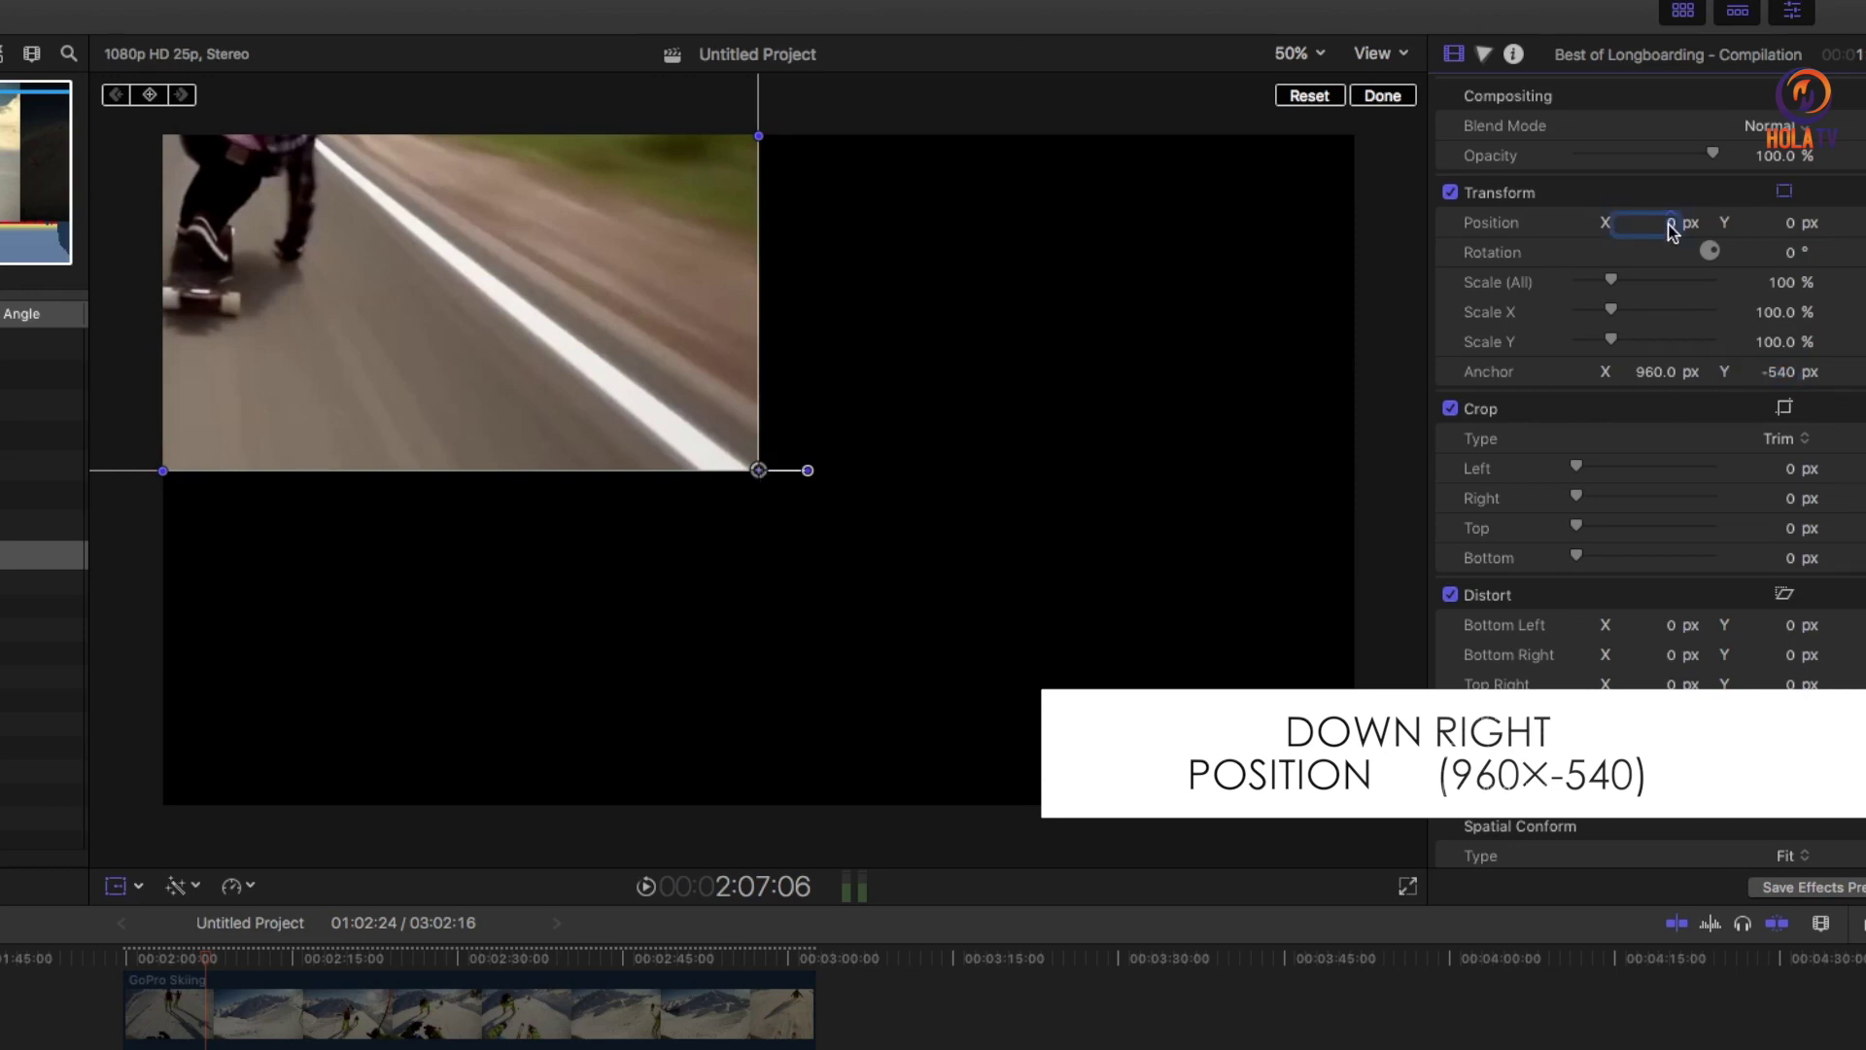
{"action": "type", "text": "960"}
{"action": "key", "text": "Return"}
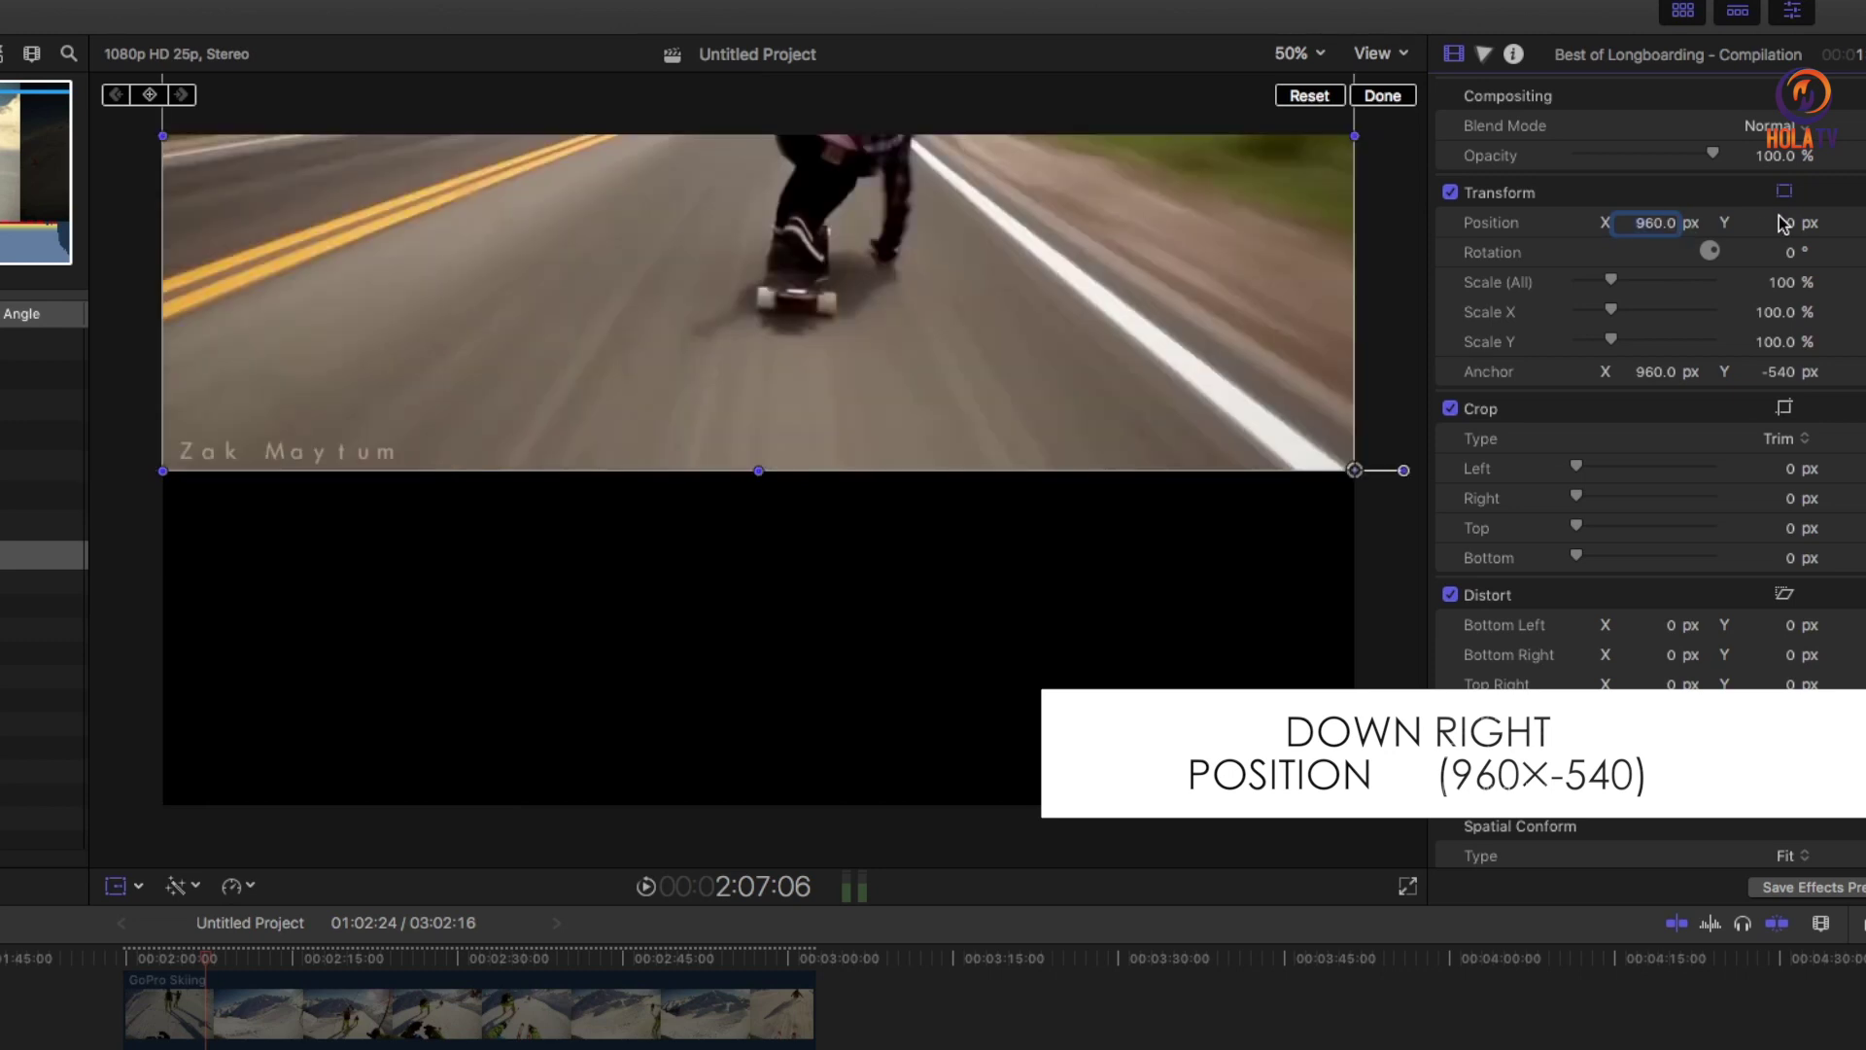
{"action": "left_click", "coordinate": [1791, 226]}
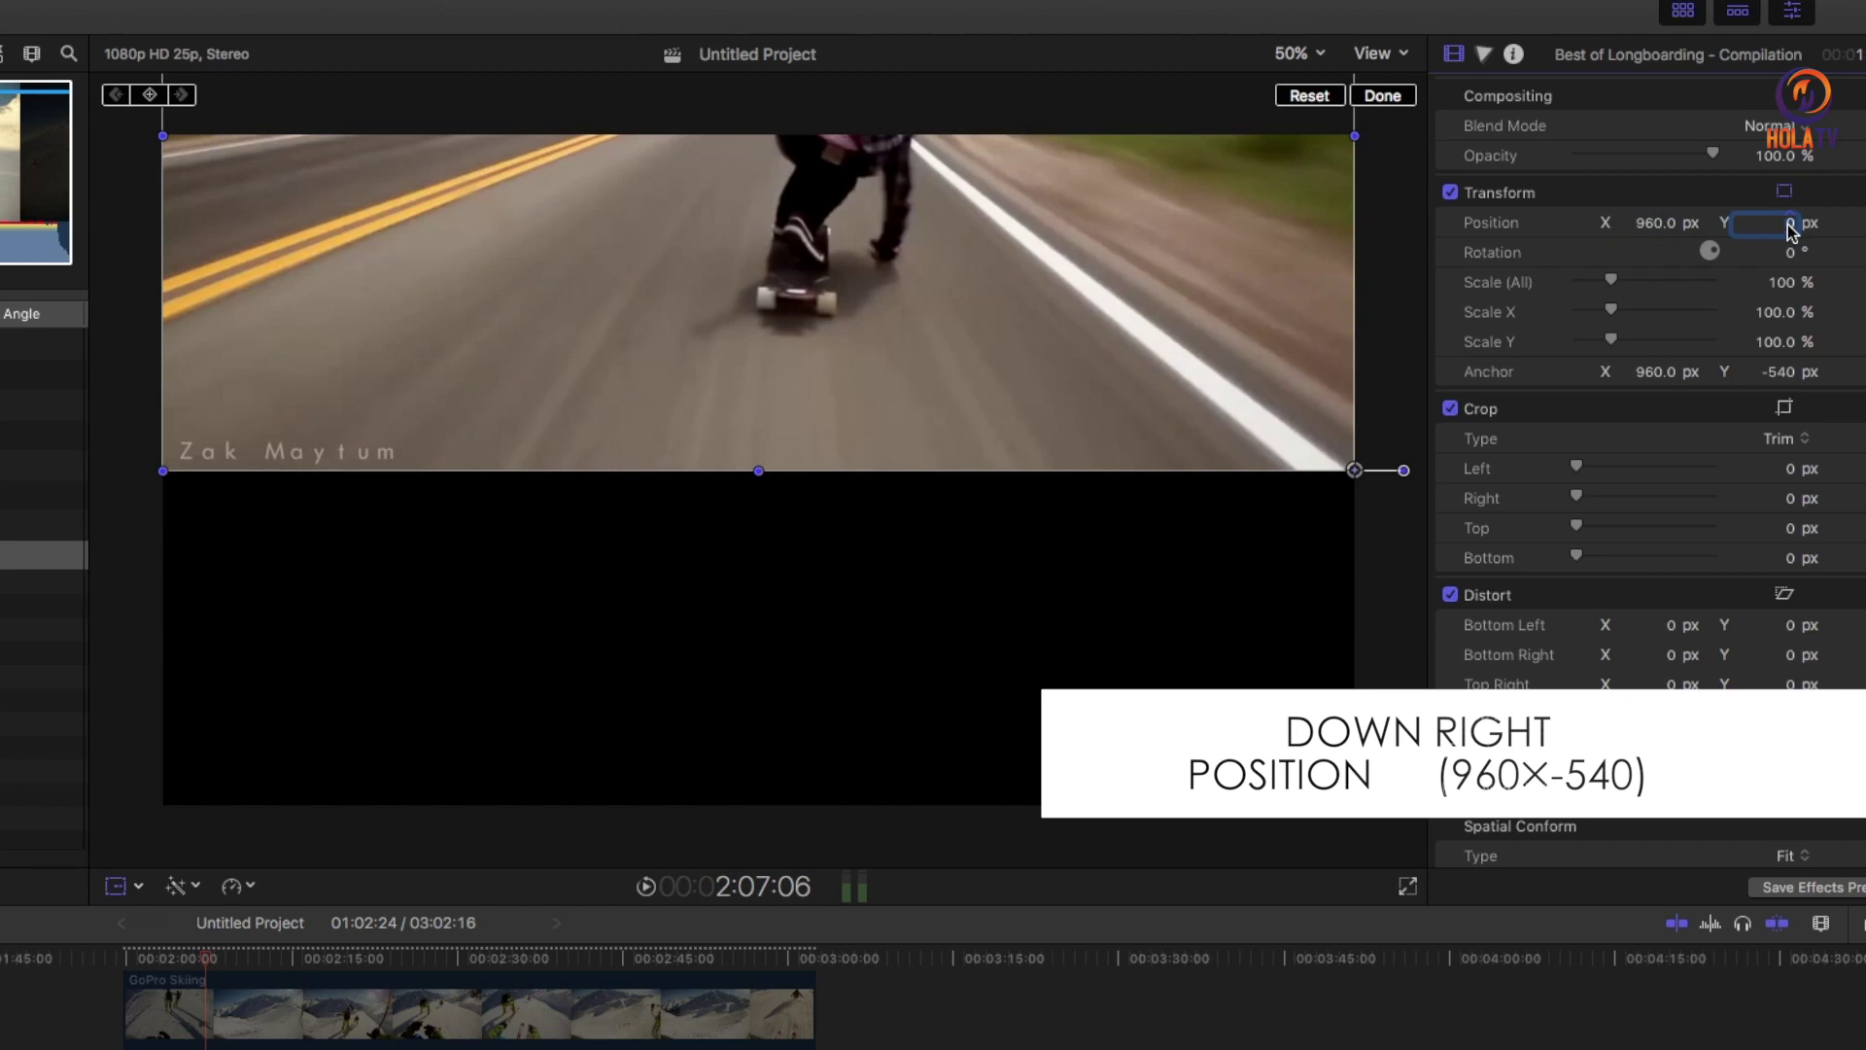
{"action": "type", "text": "54"}
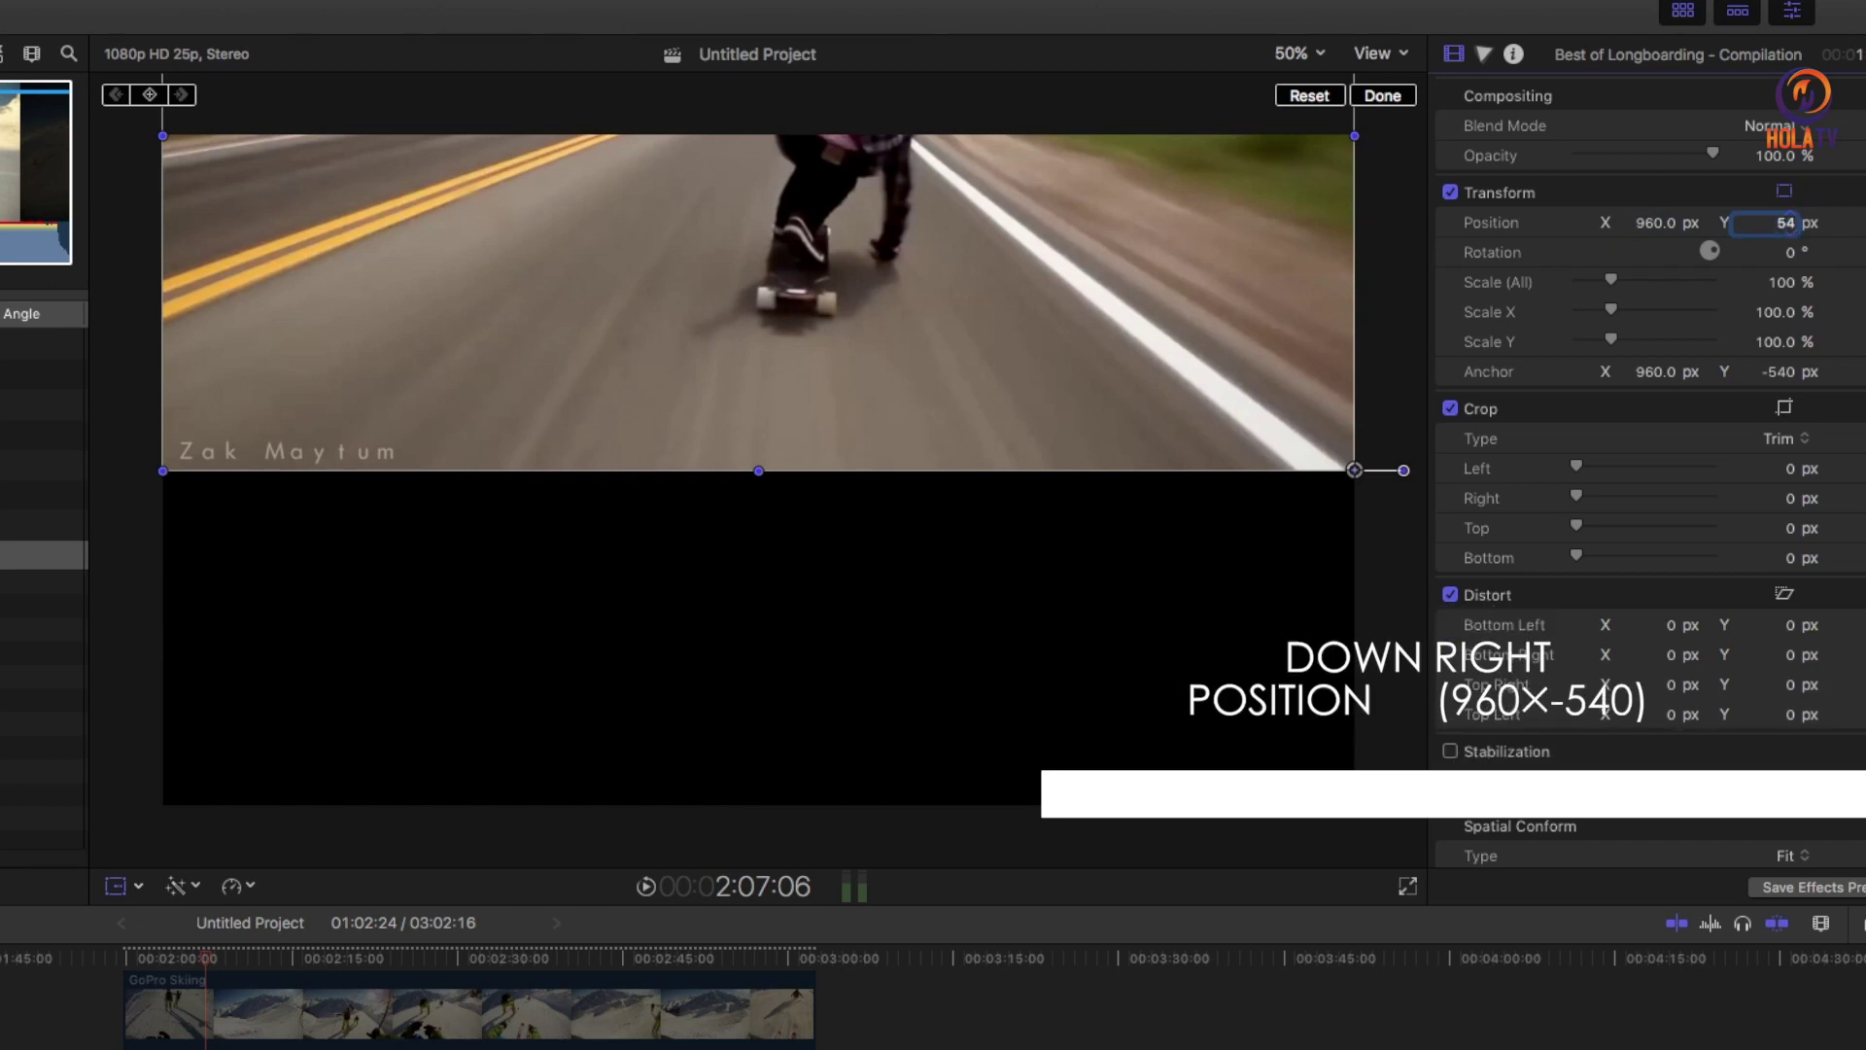
{"action": "key", "text": "BackSpace"}
{"action": "key", "text": "BackSpace"}
{"action": "type", "text": "-"}
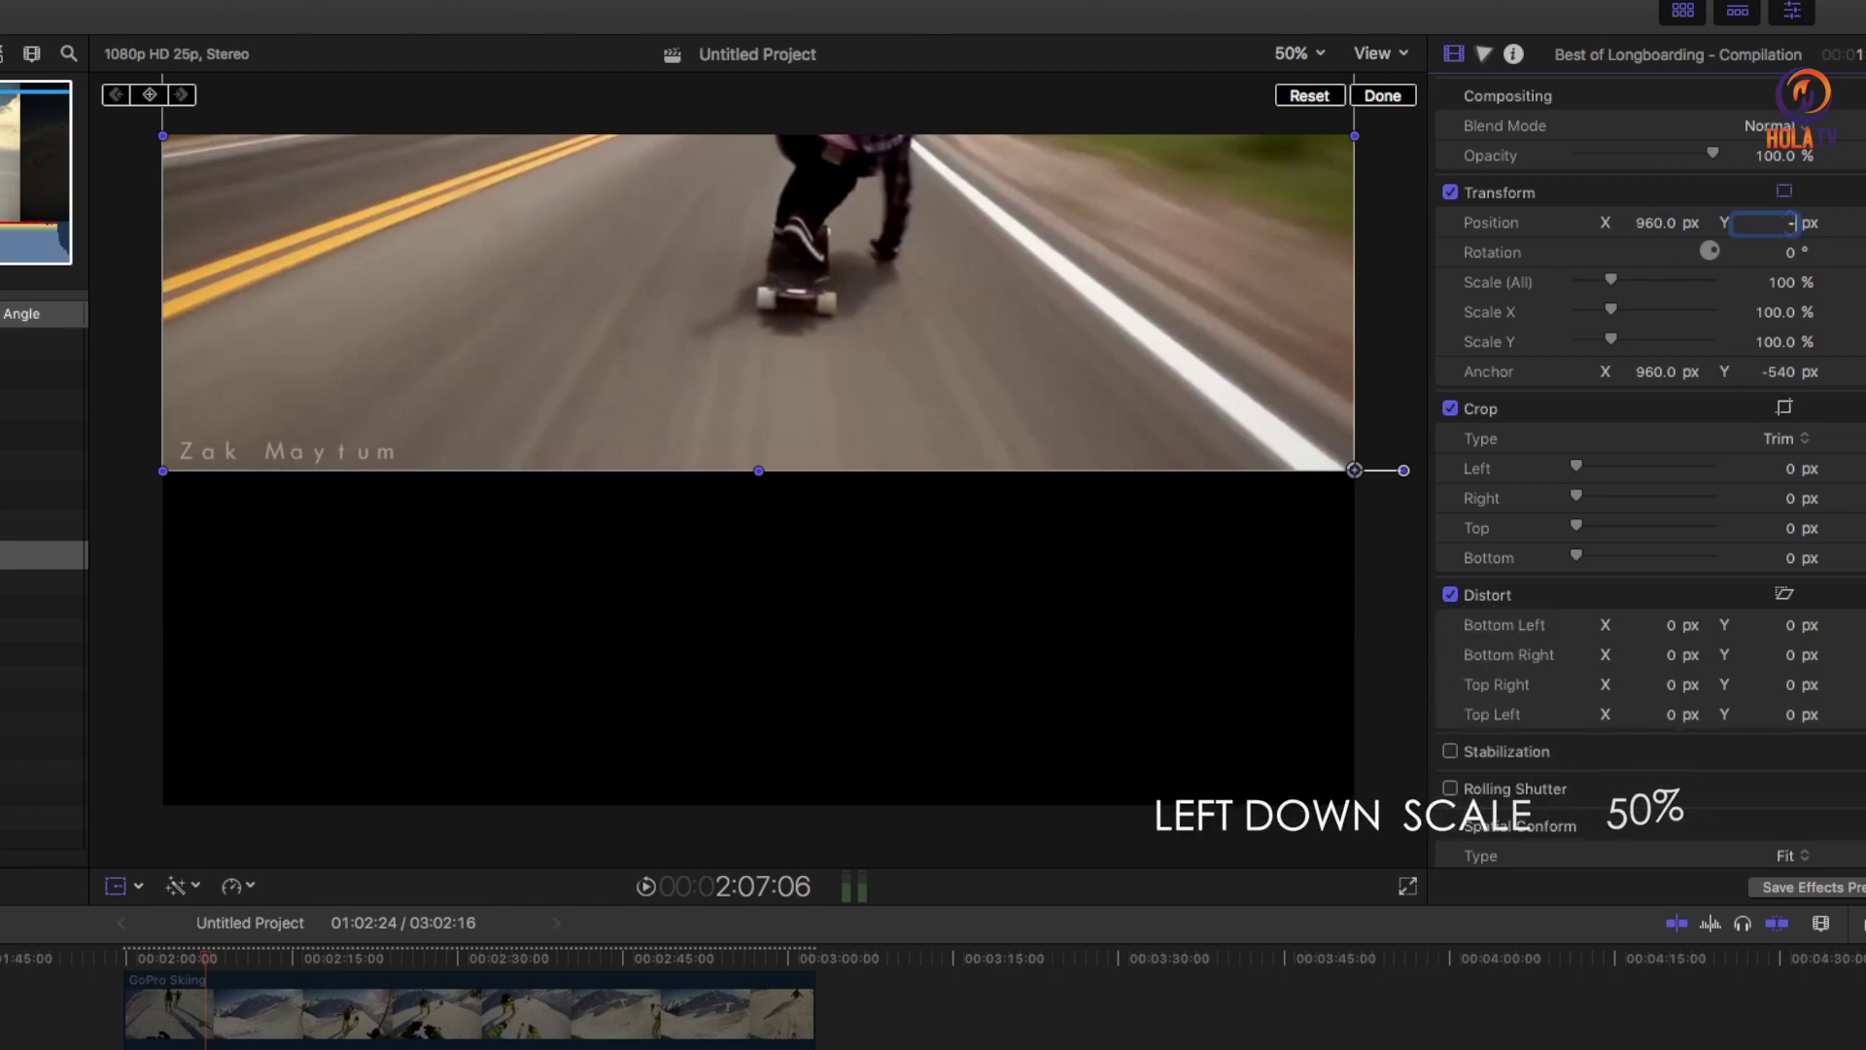
{"action": "type", "text": "540"}
{"action": "key", "text": "Return"}
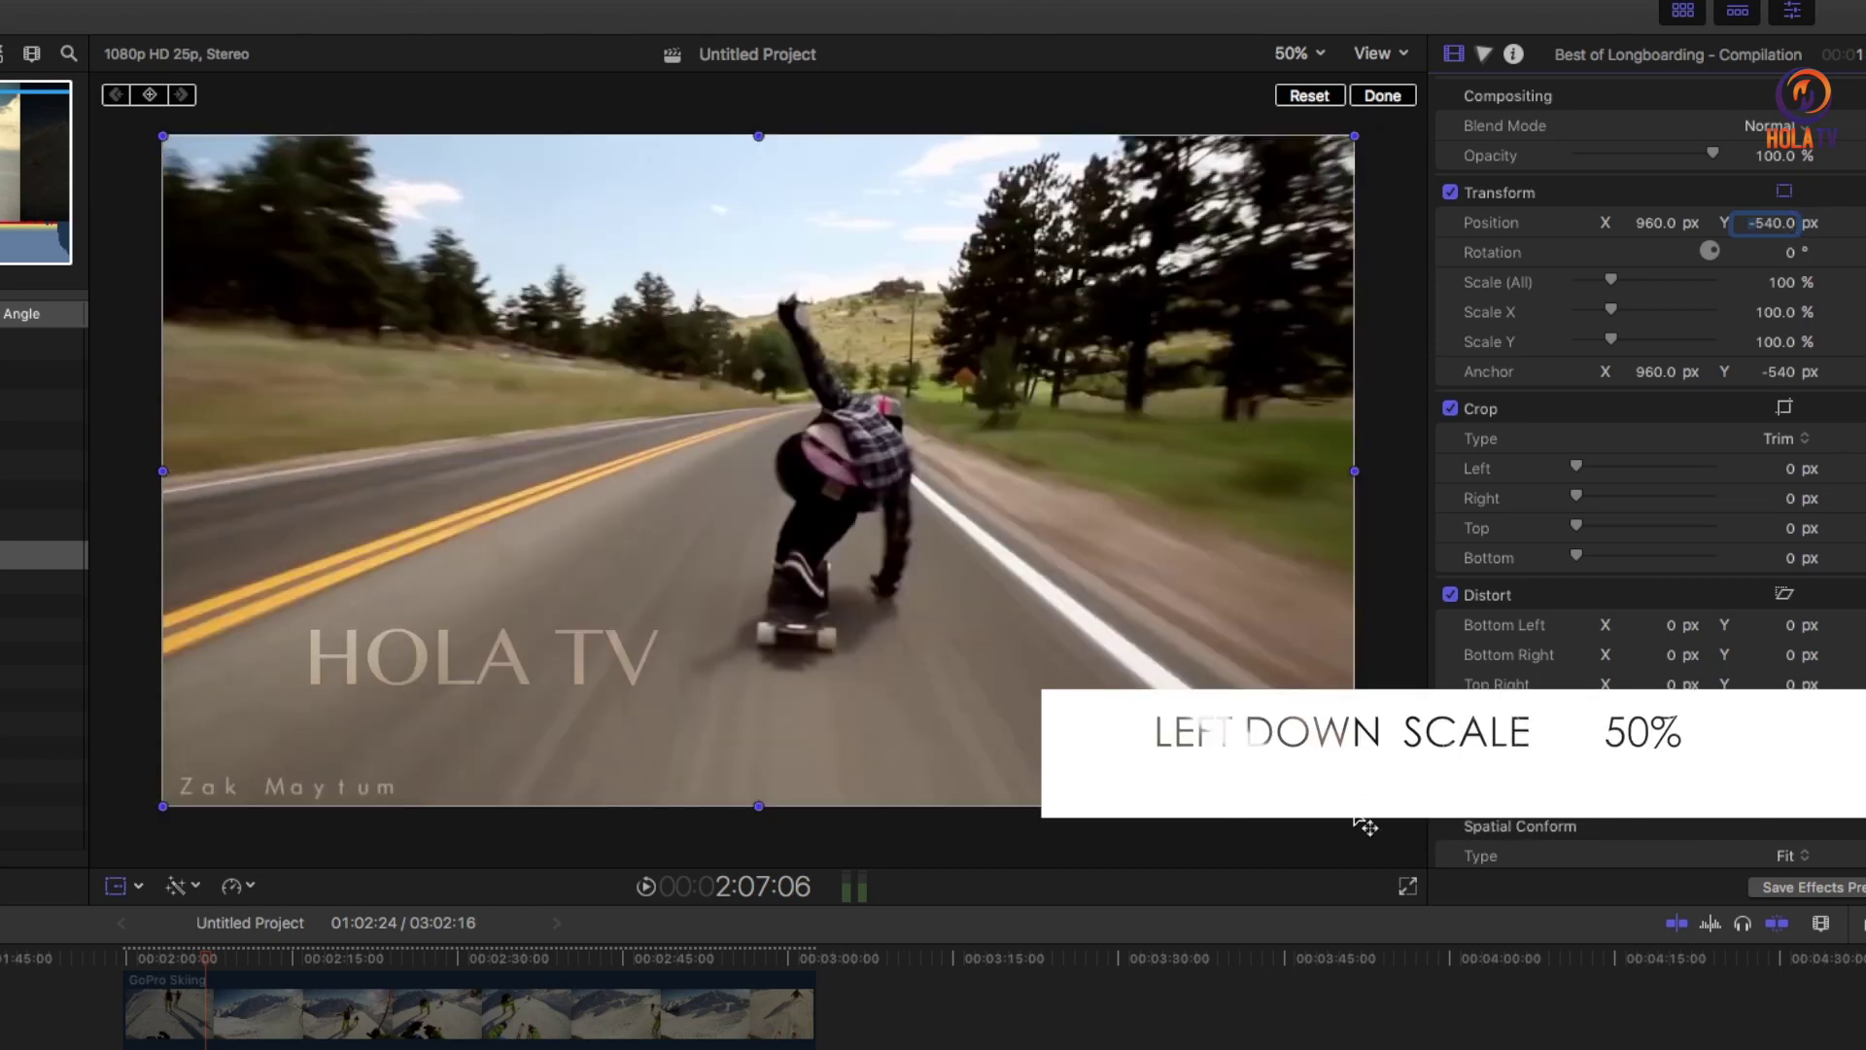
Scale the longboarding clip to 50% so it fills the lower-right quarter
{"action": "left_click", "coordinate": [1783, 292]}
{"action": "type", "text": "50"}
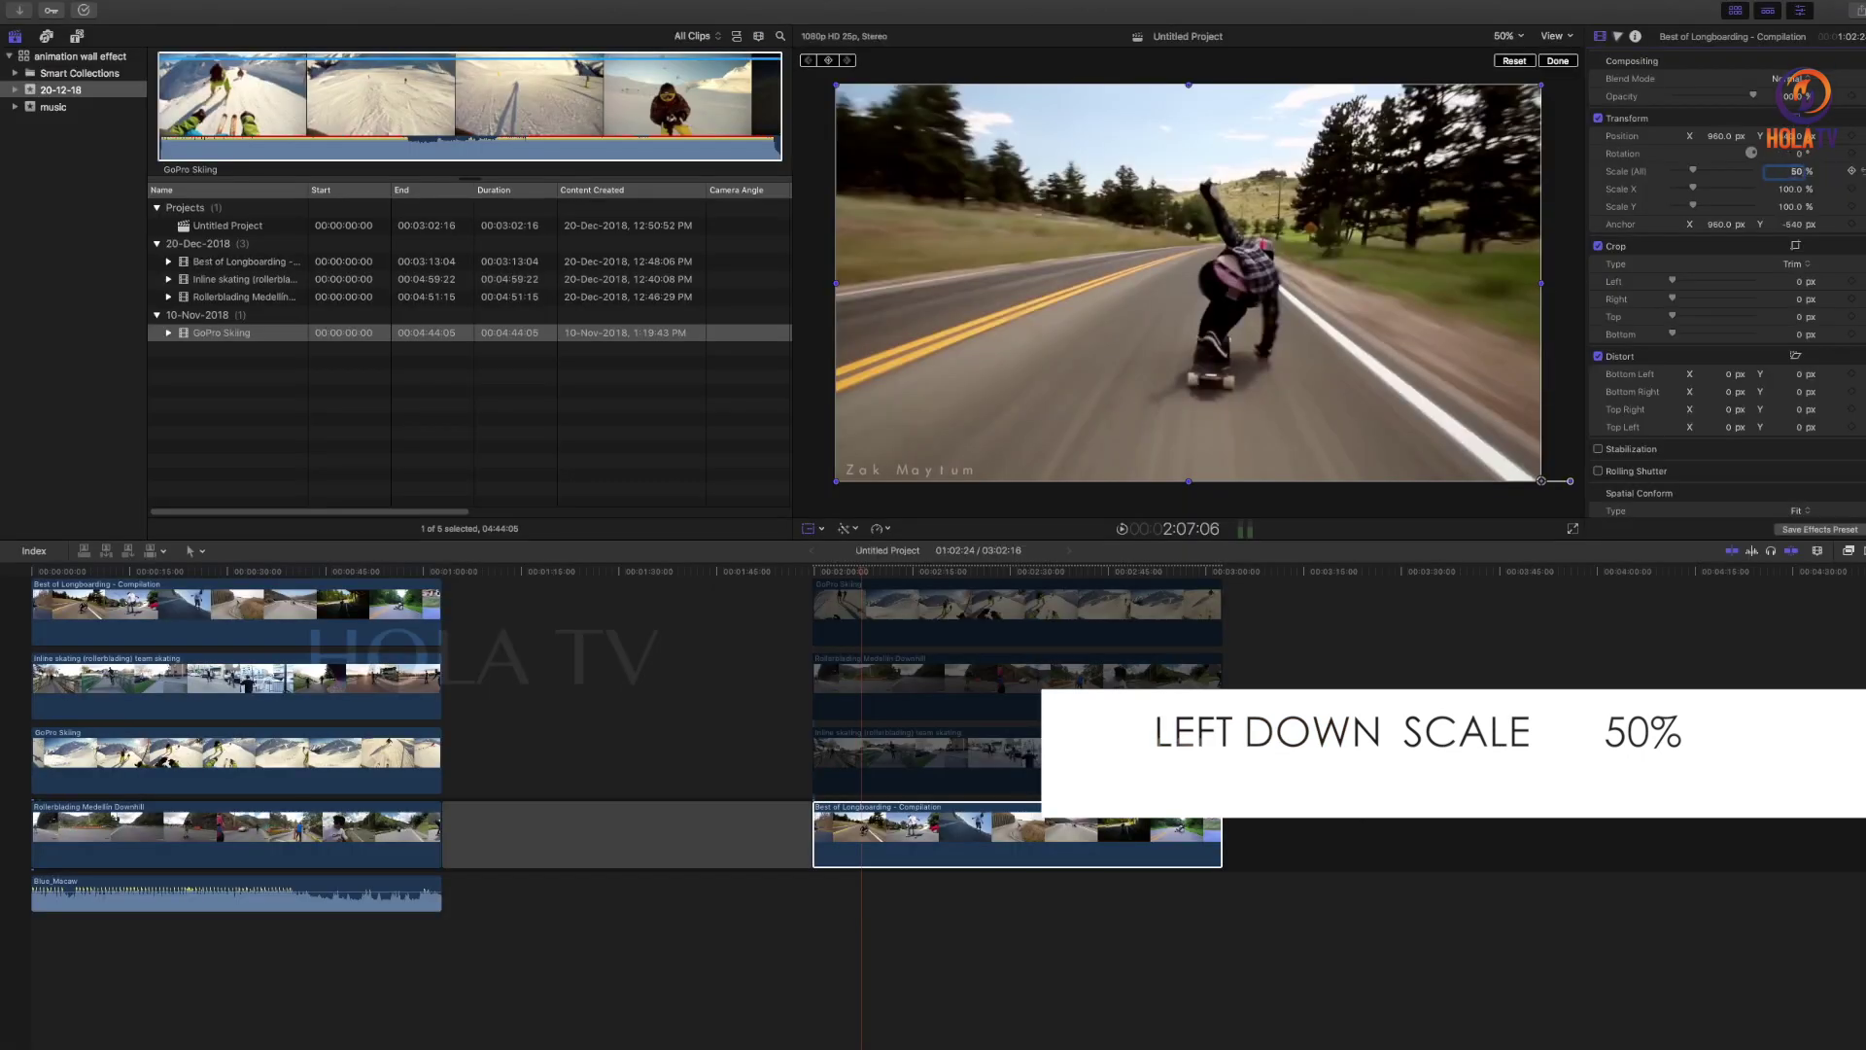
{"action": "key", "text": "Return"}
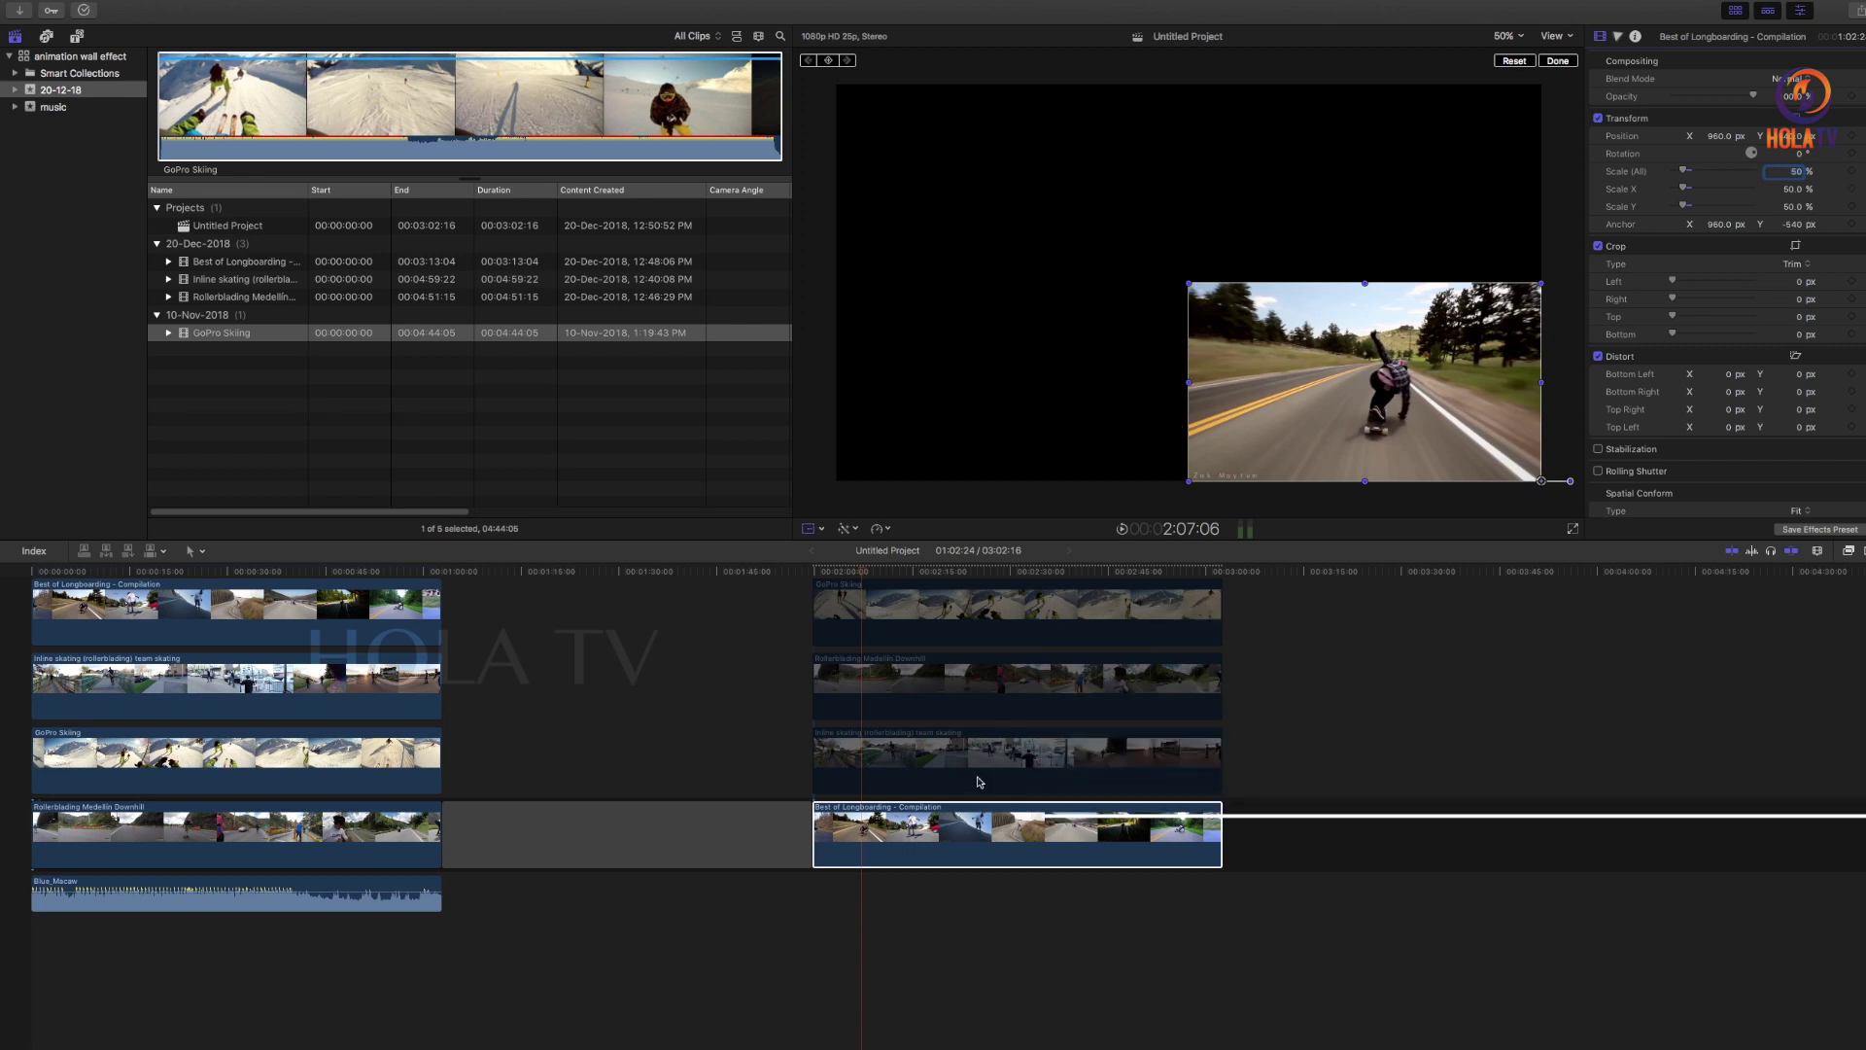
Re-enable the Inline skating, Rollerblading Medellin Downhill and GoPro Skiing clips, then play the wall
{"action": "left_click", "coordinate": [878, 573]}
{"action": "left_click", "coordinate": [954, 759]}
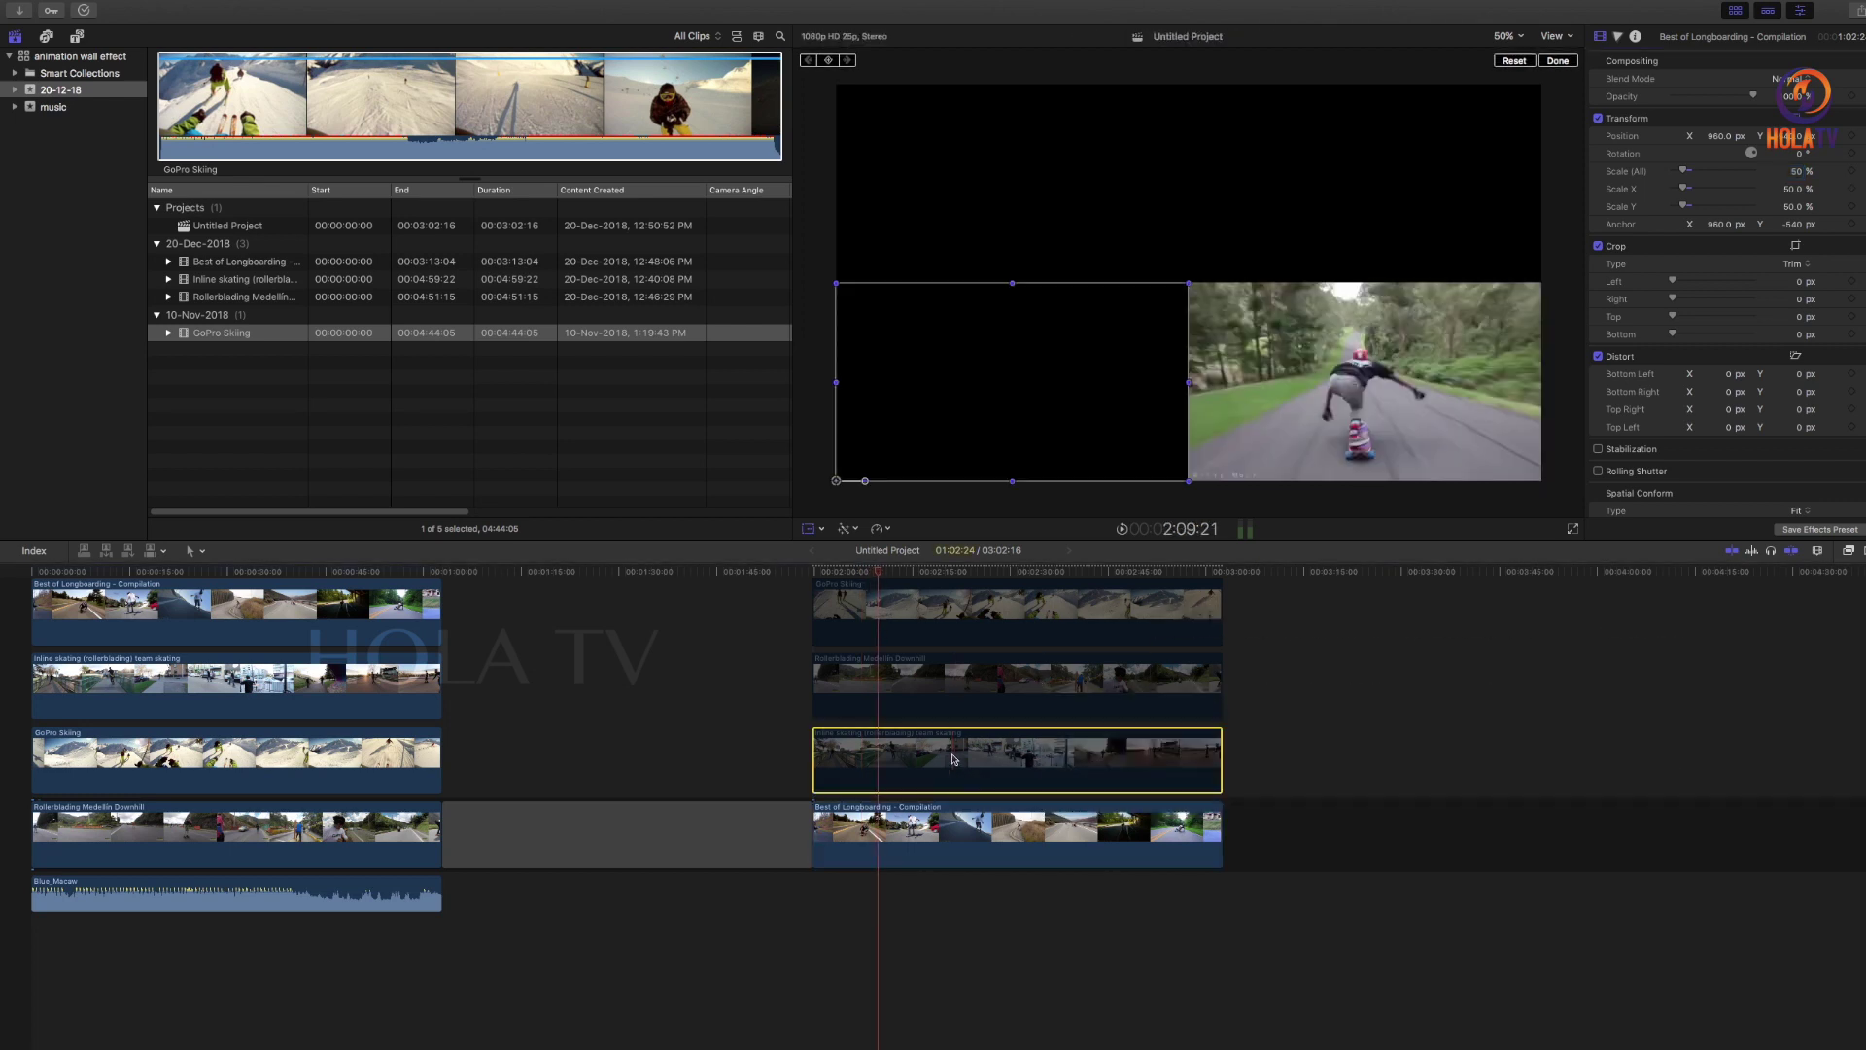
{"action": "key", "text": "v"}
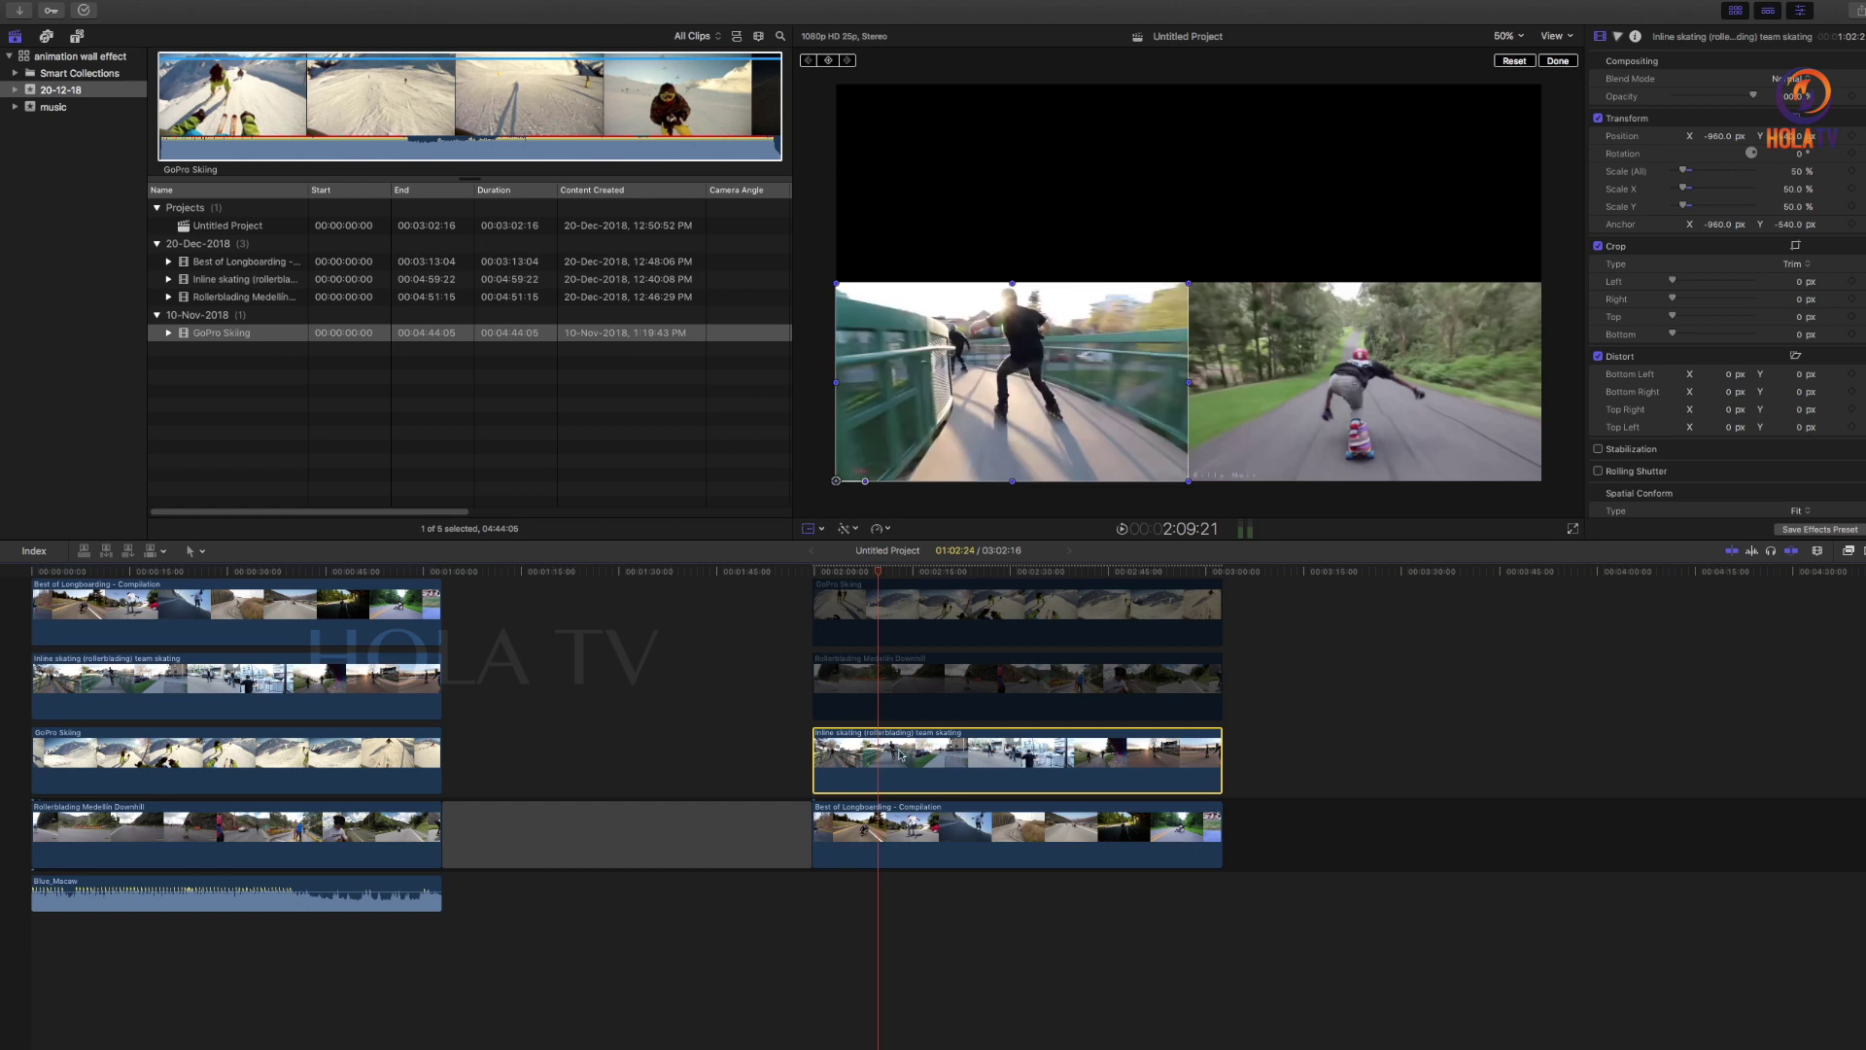
{"action": "left_click", "coordinate": [880, 697]}
{"action": "key", "text": "v"}
{"action": "left_click", "coordinate": [836, 603]}
{"action": "key", "text": "v"}
{"action": "left_click_drag", "start_coordinate": [828, 572], "coordinate": [831, 571]}
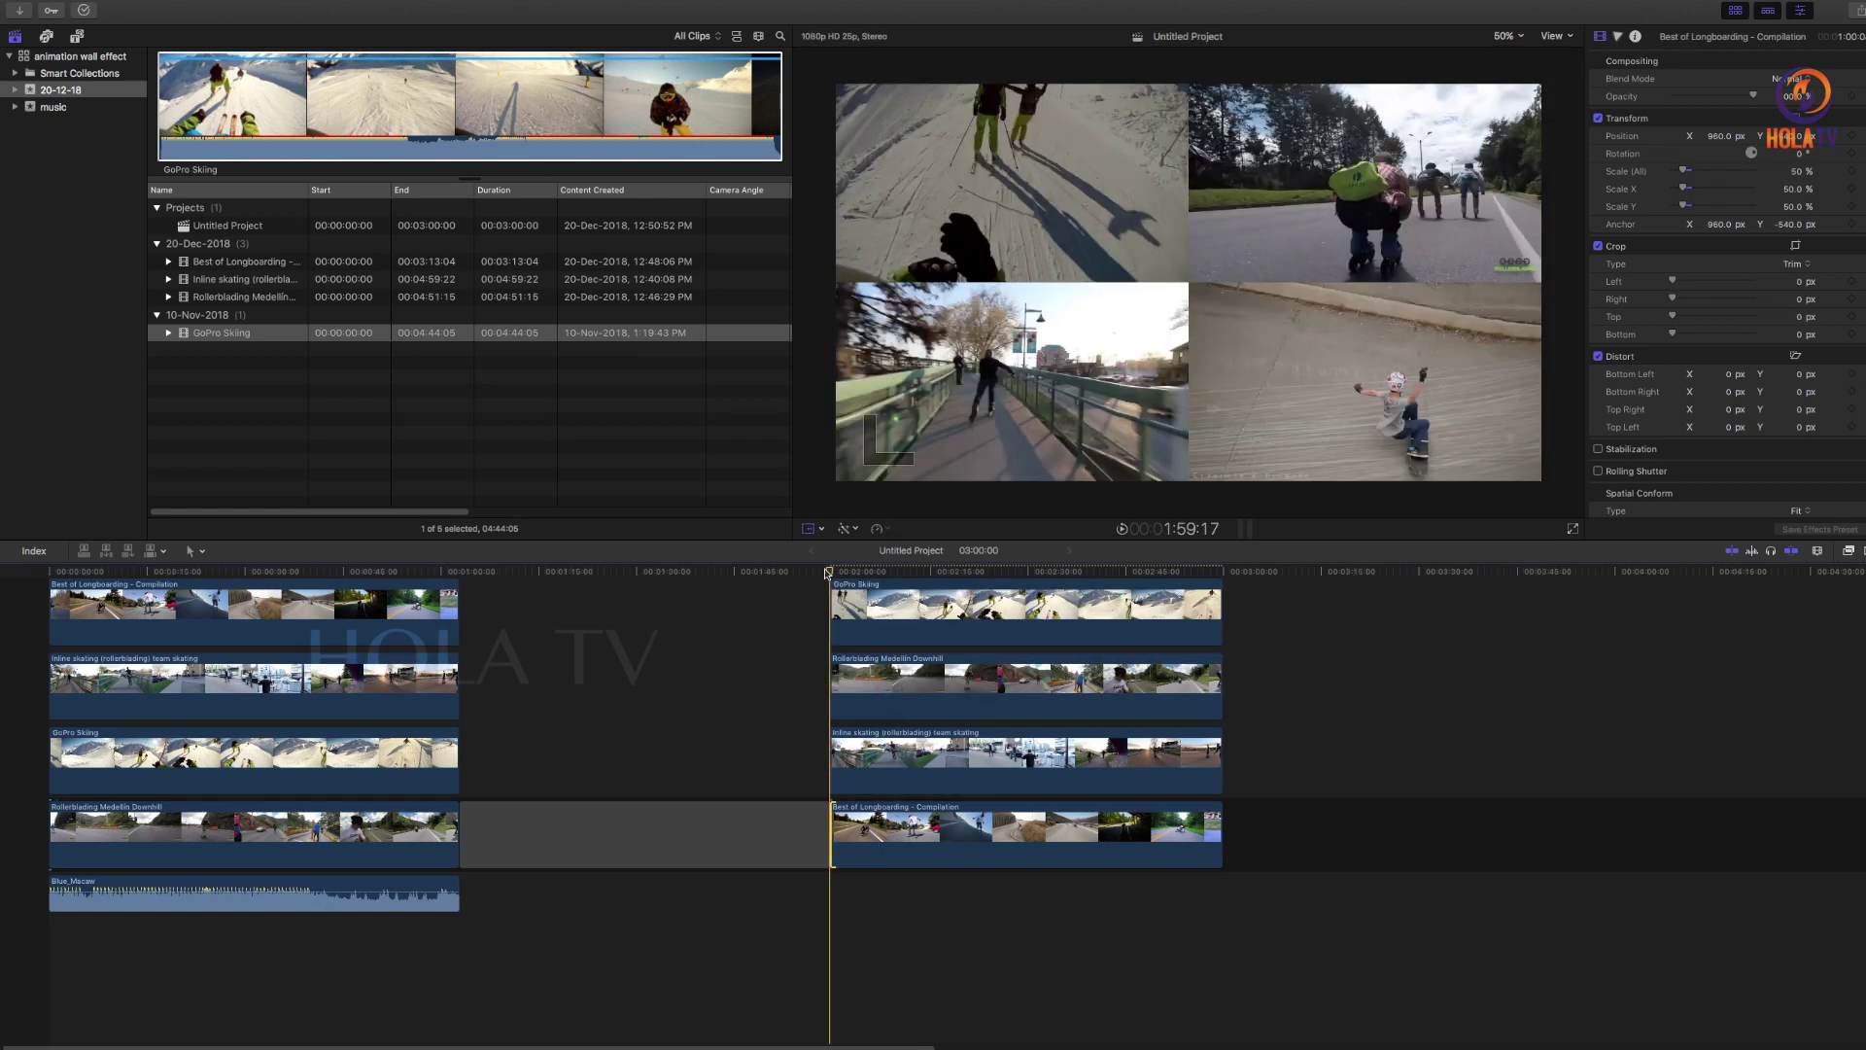
{"action": "key", "text": "space"}
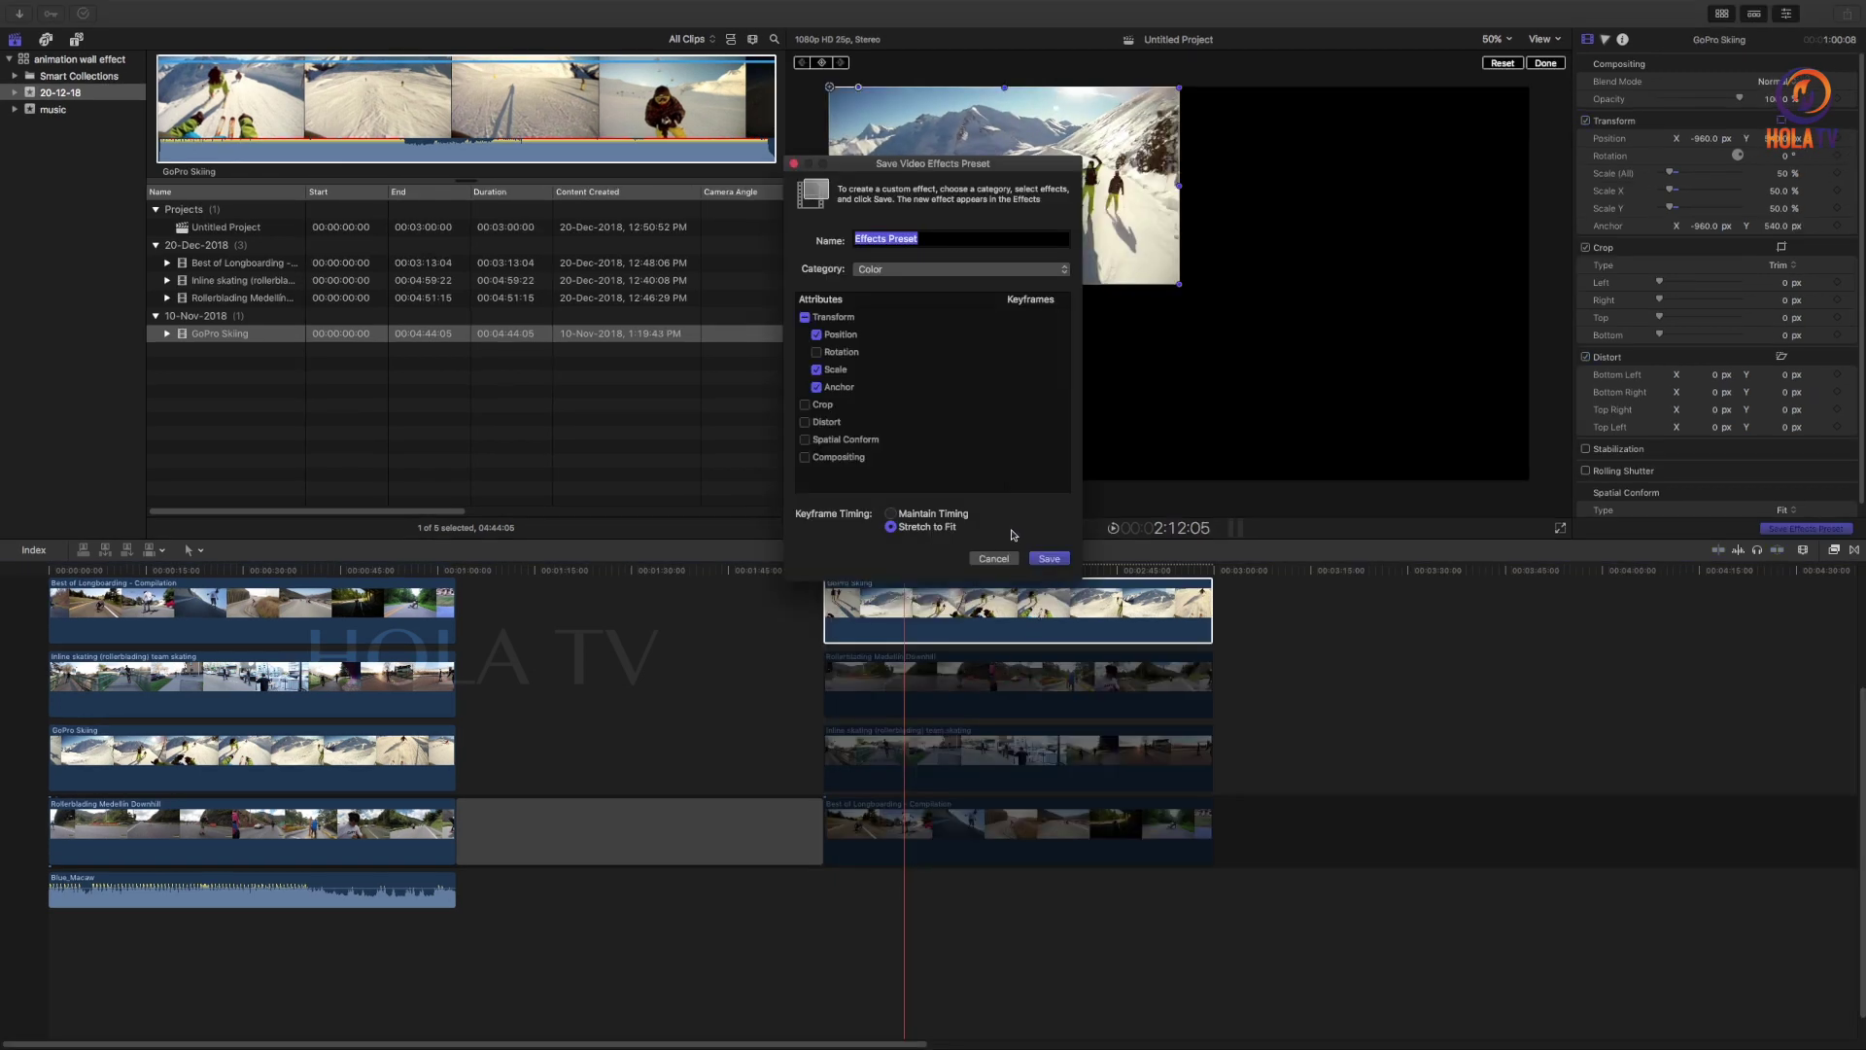
Close the preset dialog and play back the GoPro Skiing clip from an earlier frame
{"action": "left_click", "coordinate": [985, 560]}
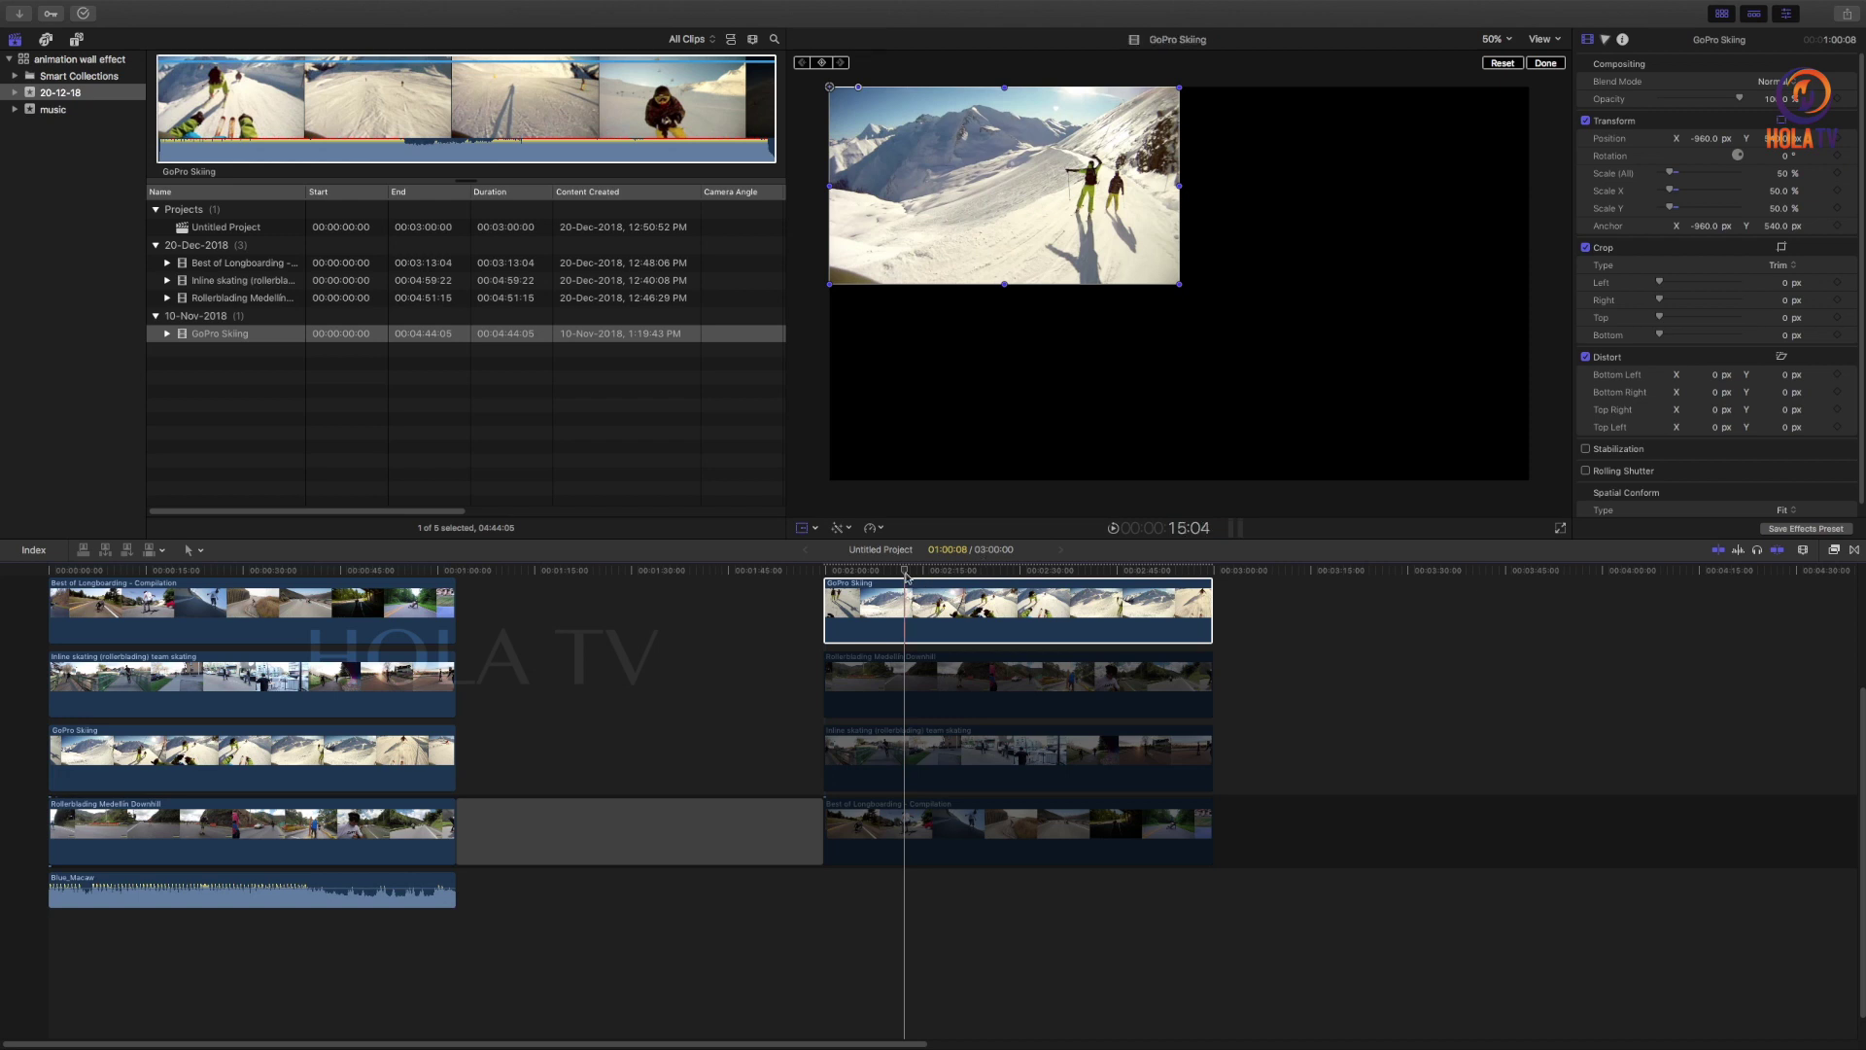
{"action": "left_click_drag", "start_coordinate": [878, 569], "coordinate": [822, 569]}
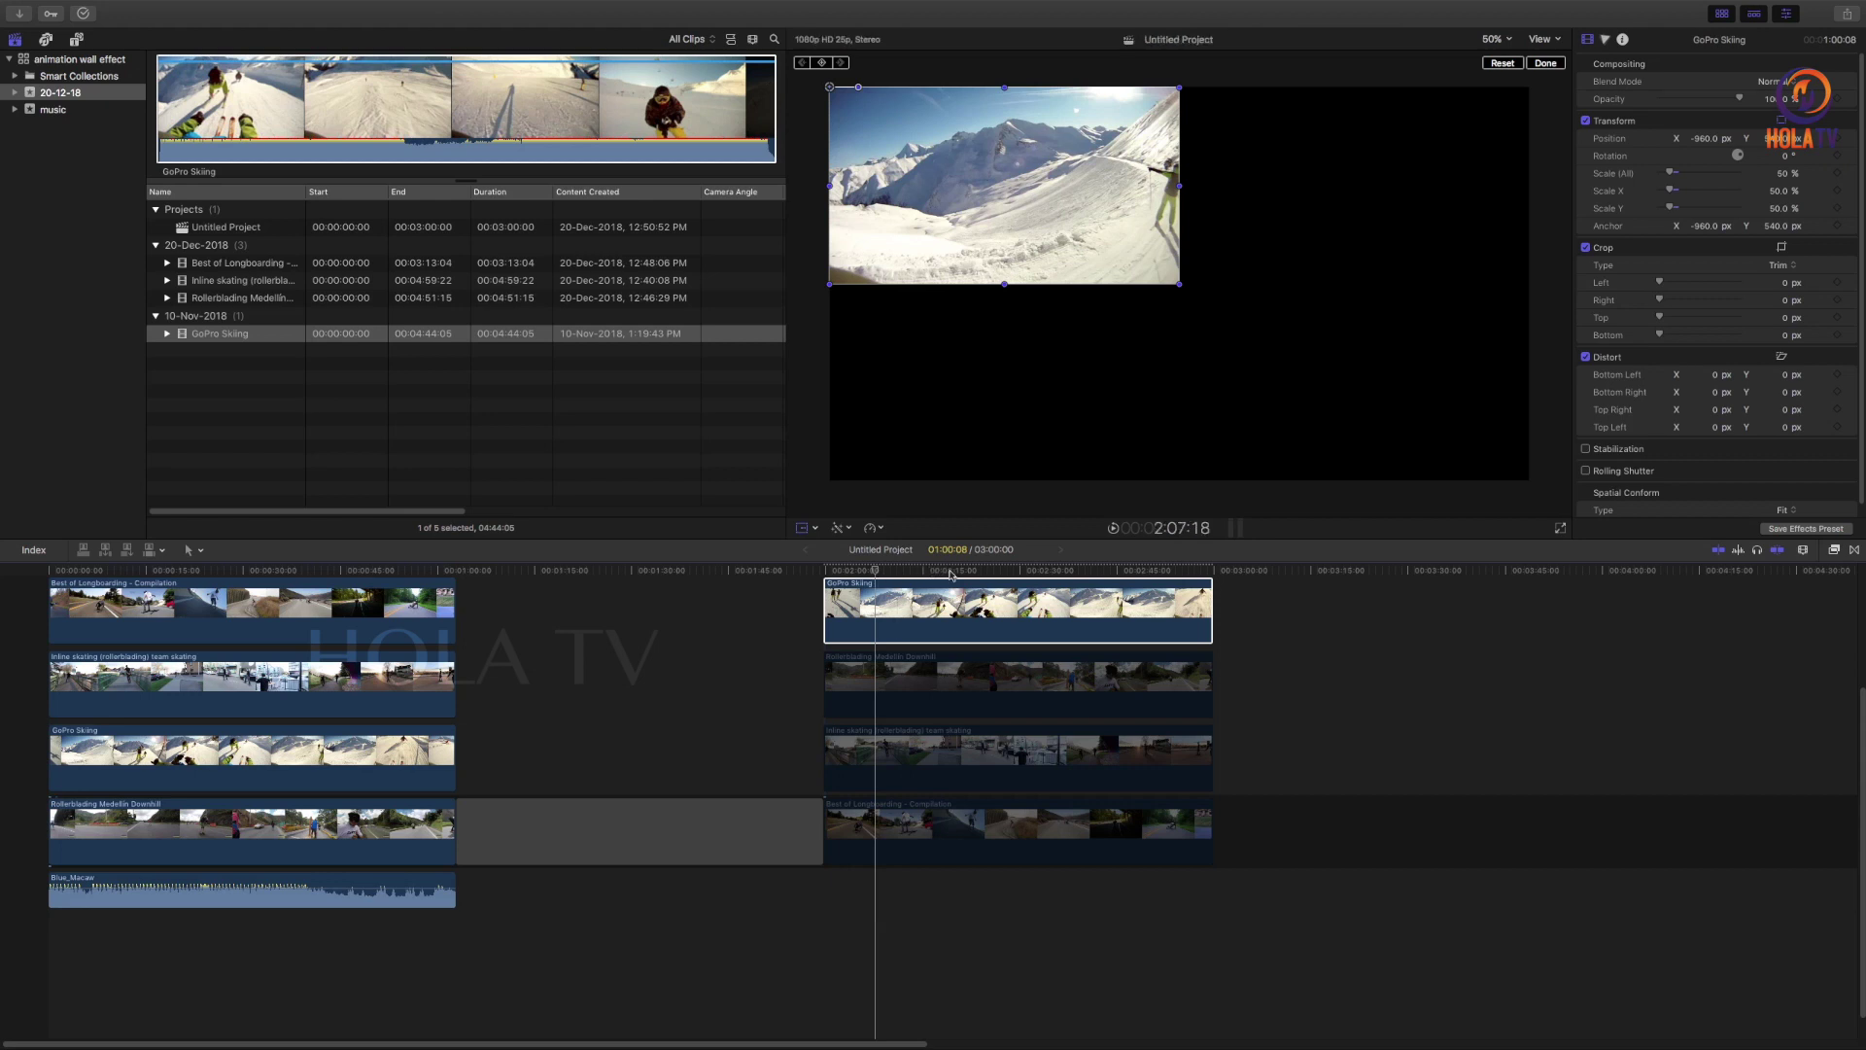
{"action": "key", "text": "space"}
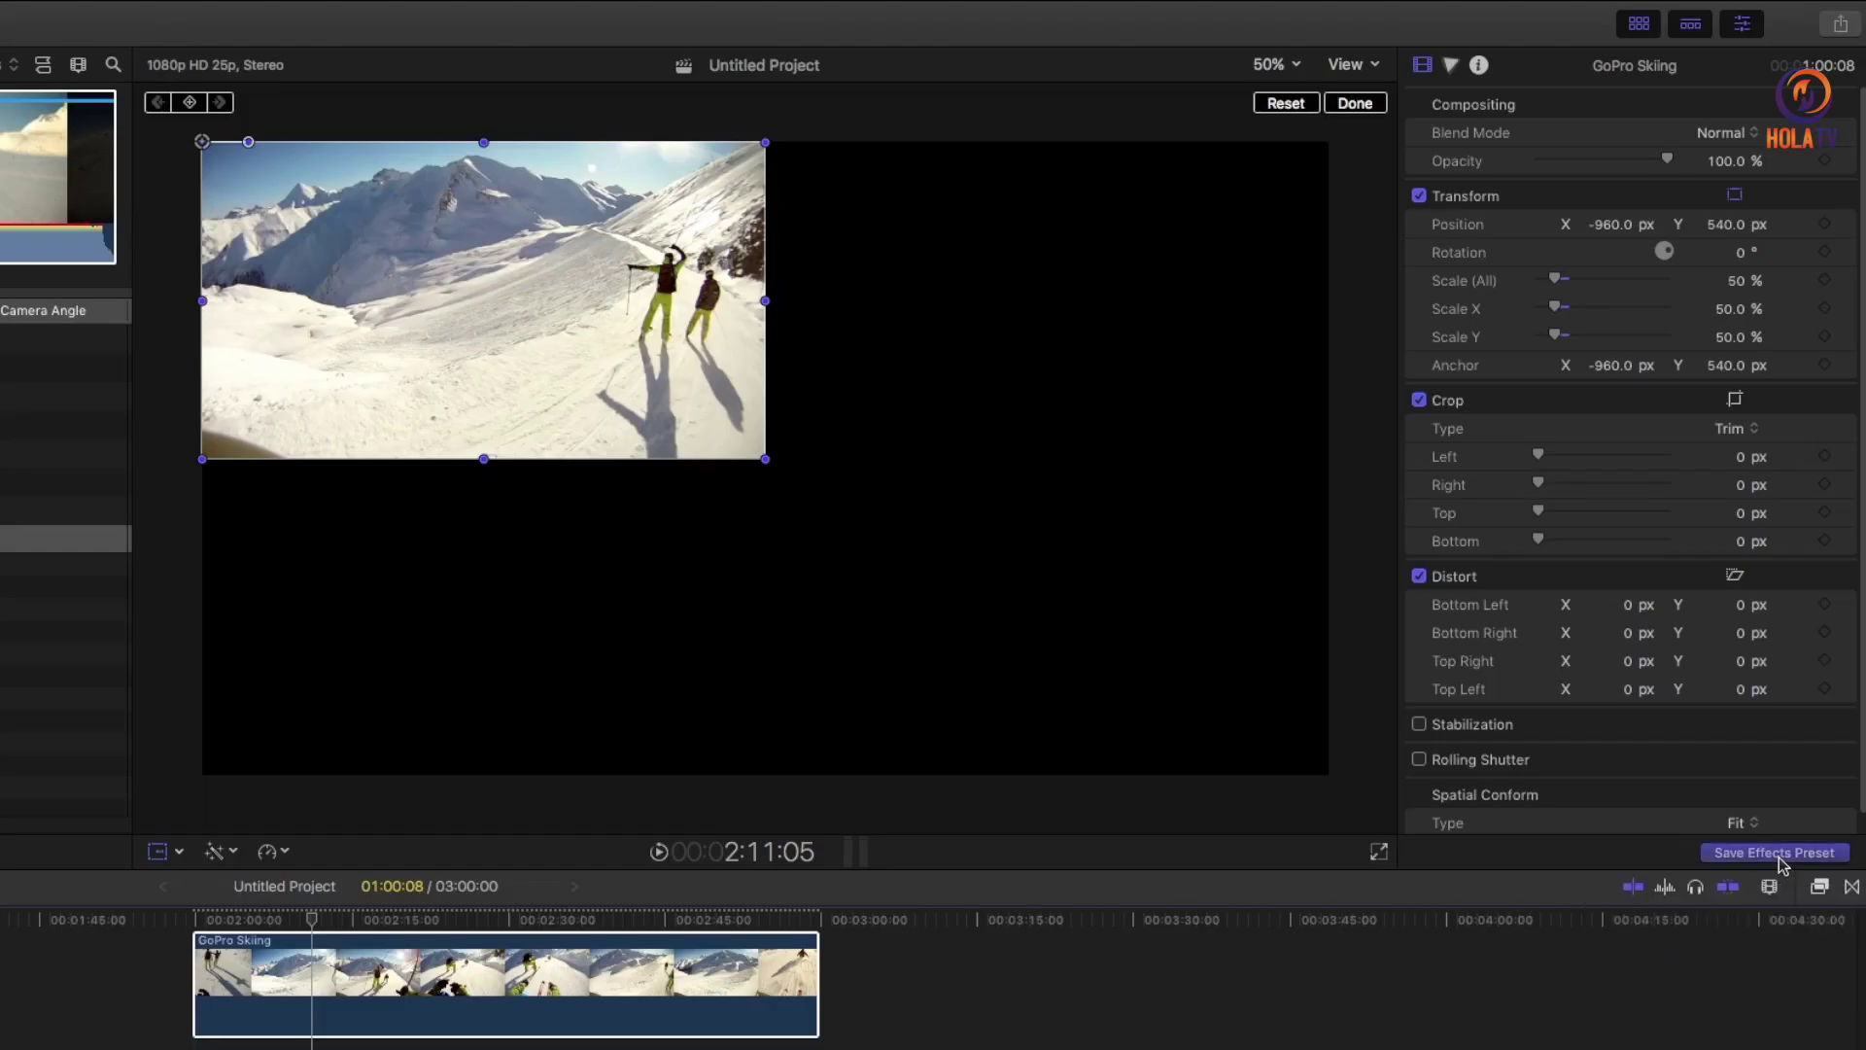
Save the clip's transform as preset 'TOP LEFT' in Basics with Maintain Timing
{"action": "left_click", "coordinate": [1783, 855]}
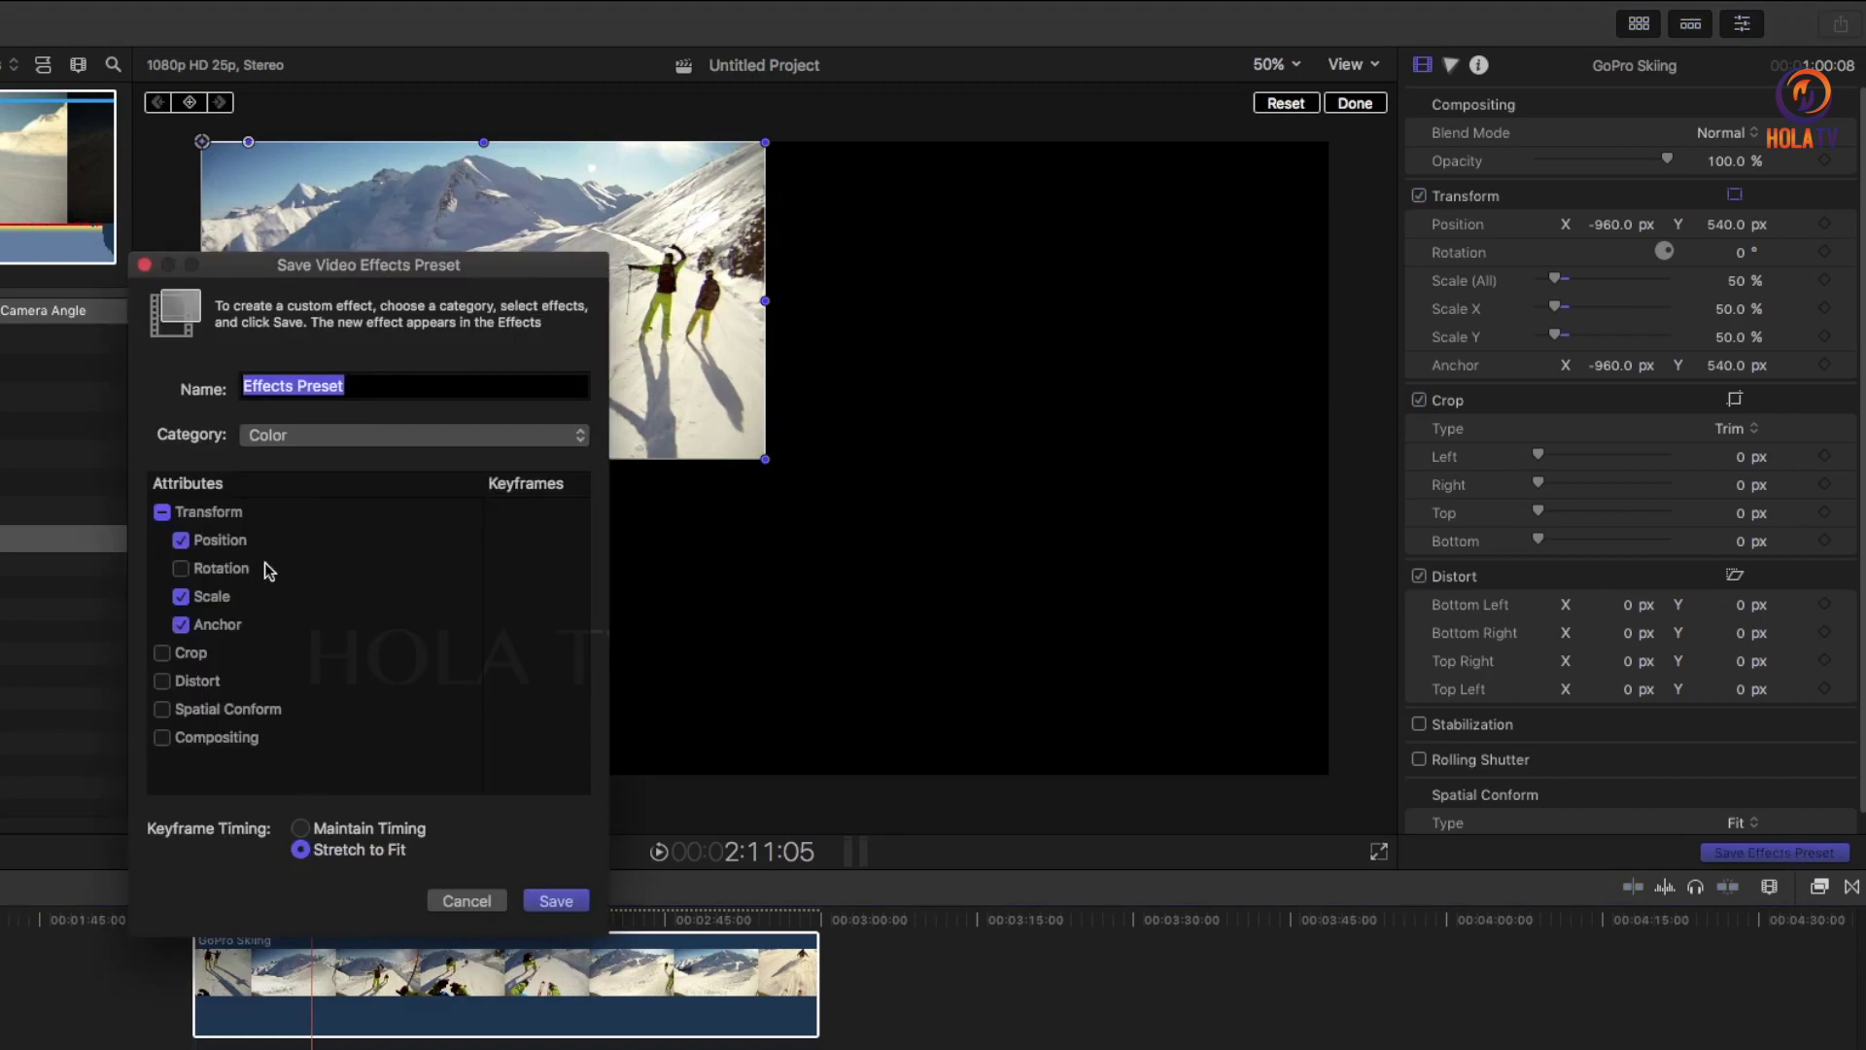
{"action": "left_click", "coordinate": [301, 829]}
{"action": "left_click", "coordinate": [579, 441]}
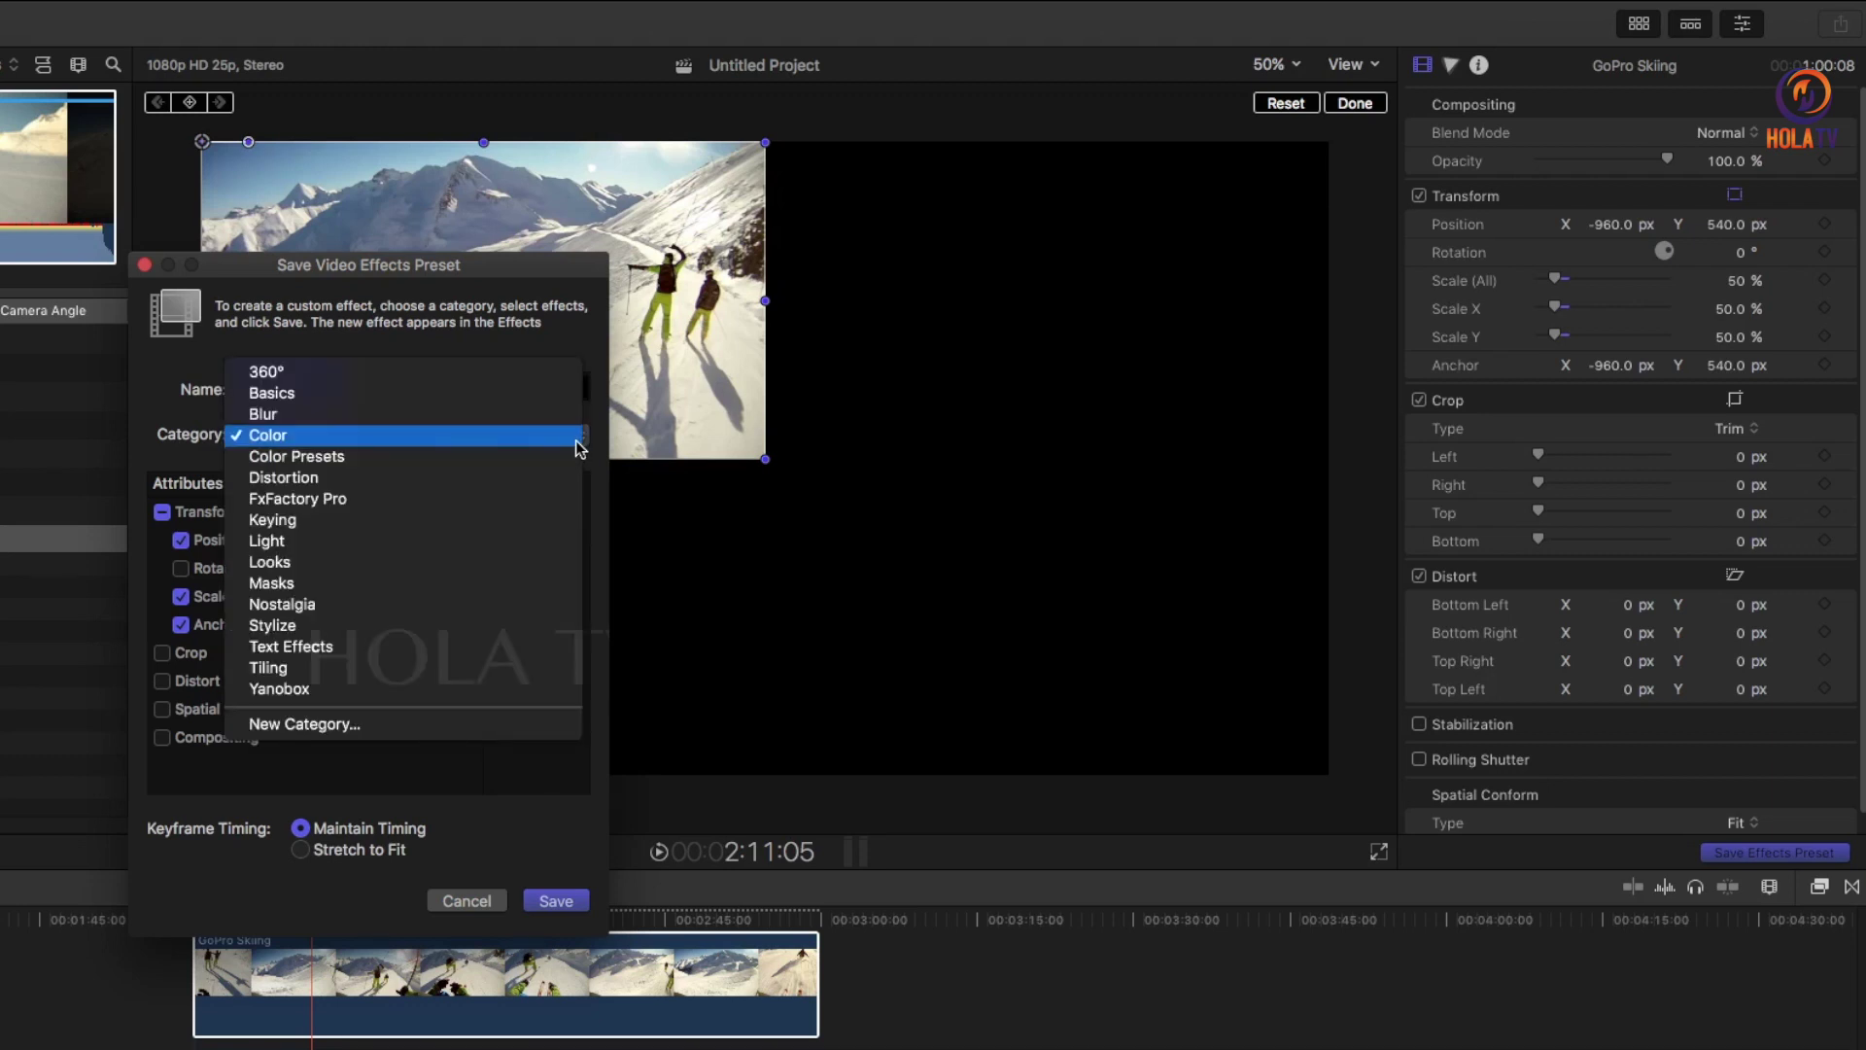
{"action": "left_click", "coordinate": [335, 395]}
{"action": "left_click", "coordinate": [379, 389]}
{"action": "triple_click", "coordinate": [304, 385]}
{"action": "left_click_drag", "start_coordinate": [411, 265], "coordinate": [930, 294]}
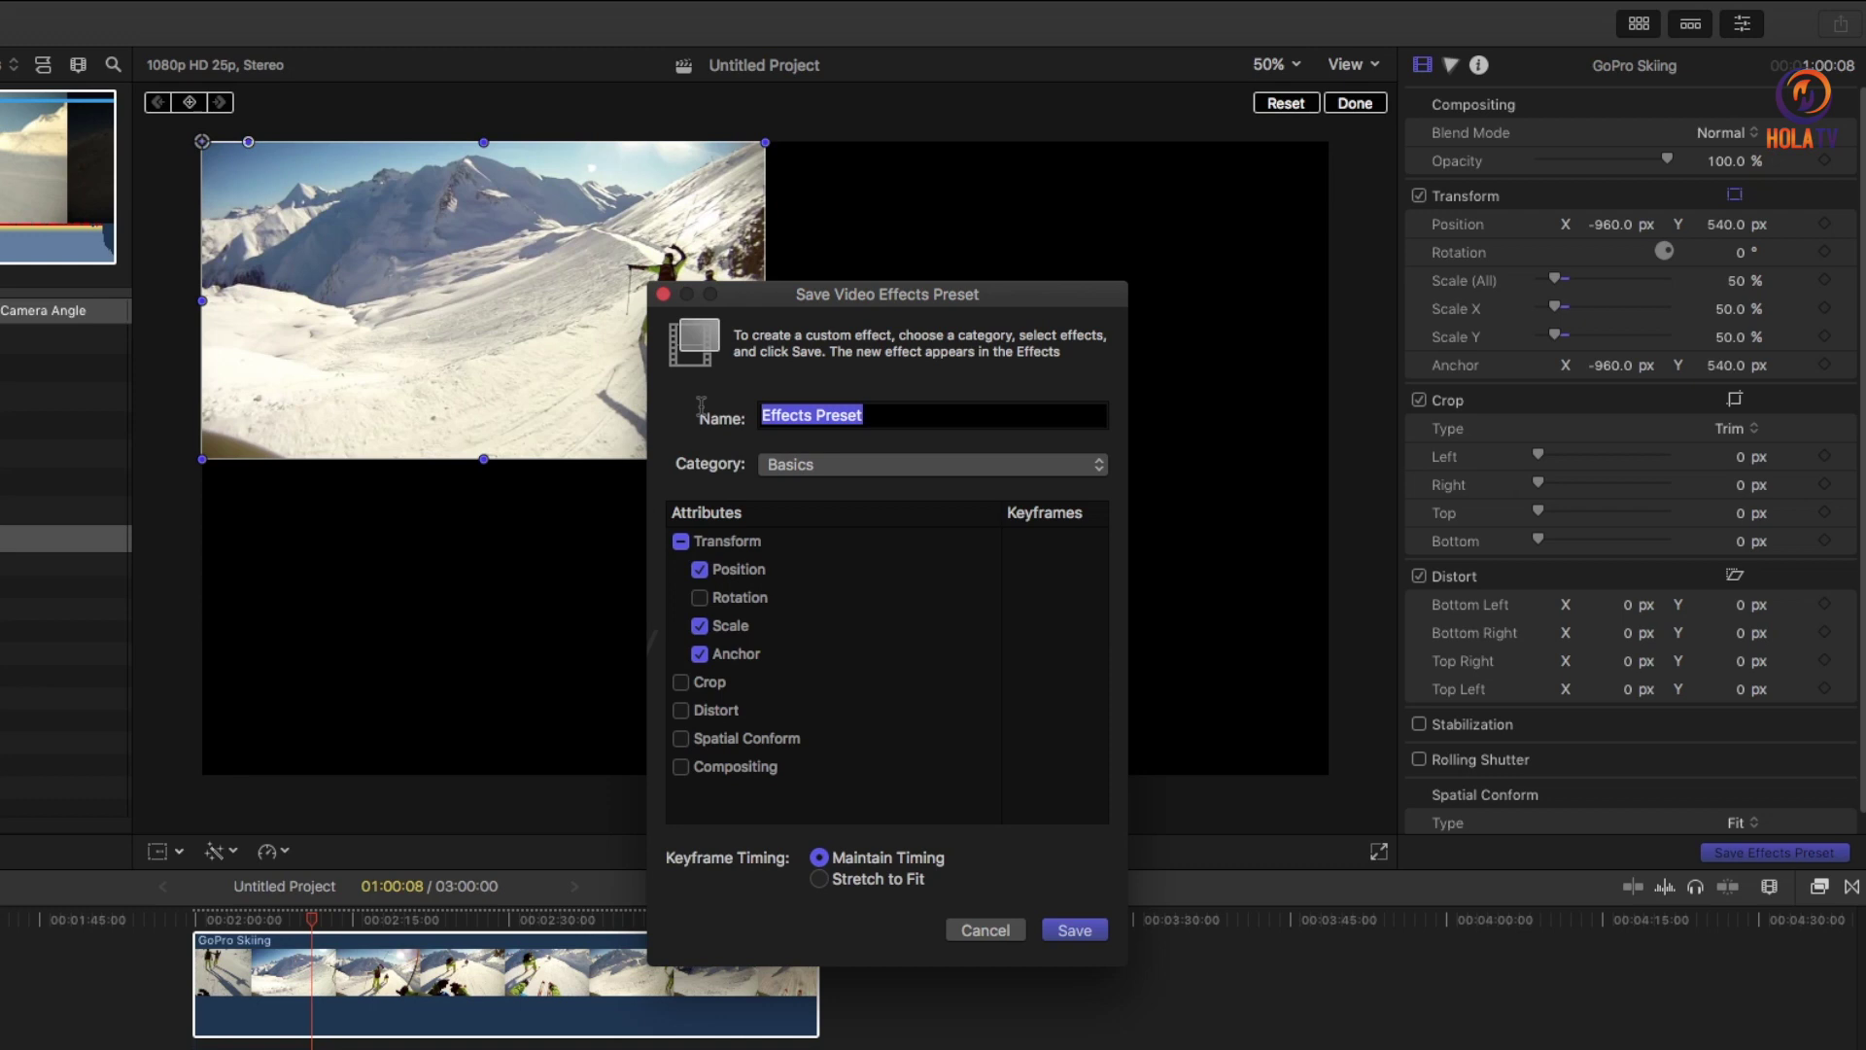
{"action": "type", "text": "TOP LEFT"}
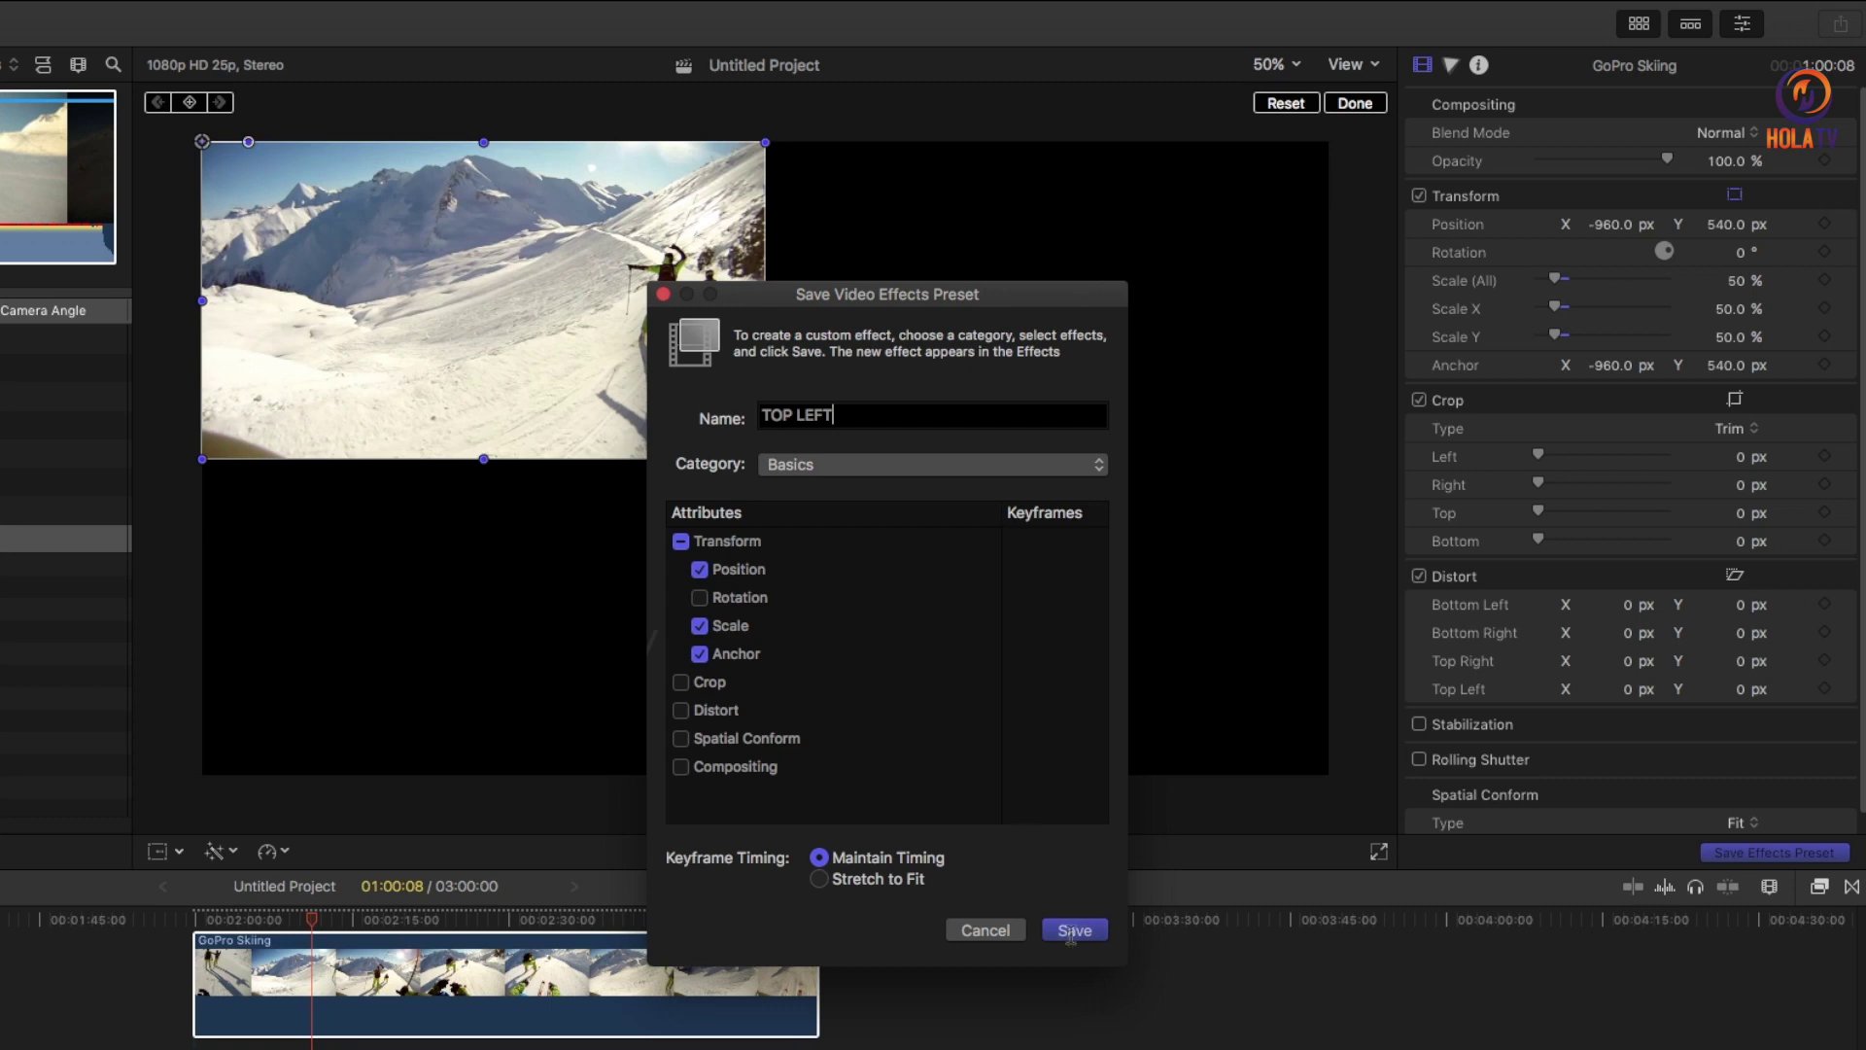
{"action": "left_click", "coordinate": [1075, 933]}
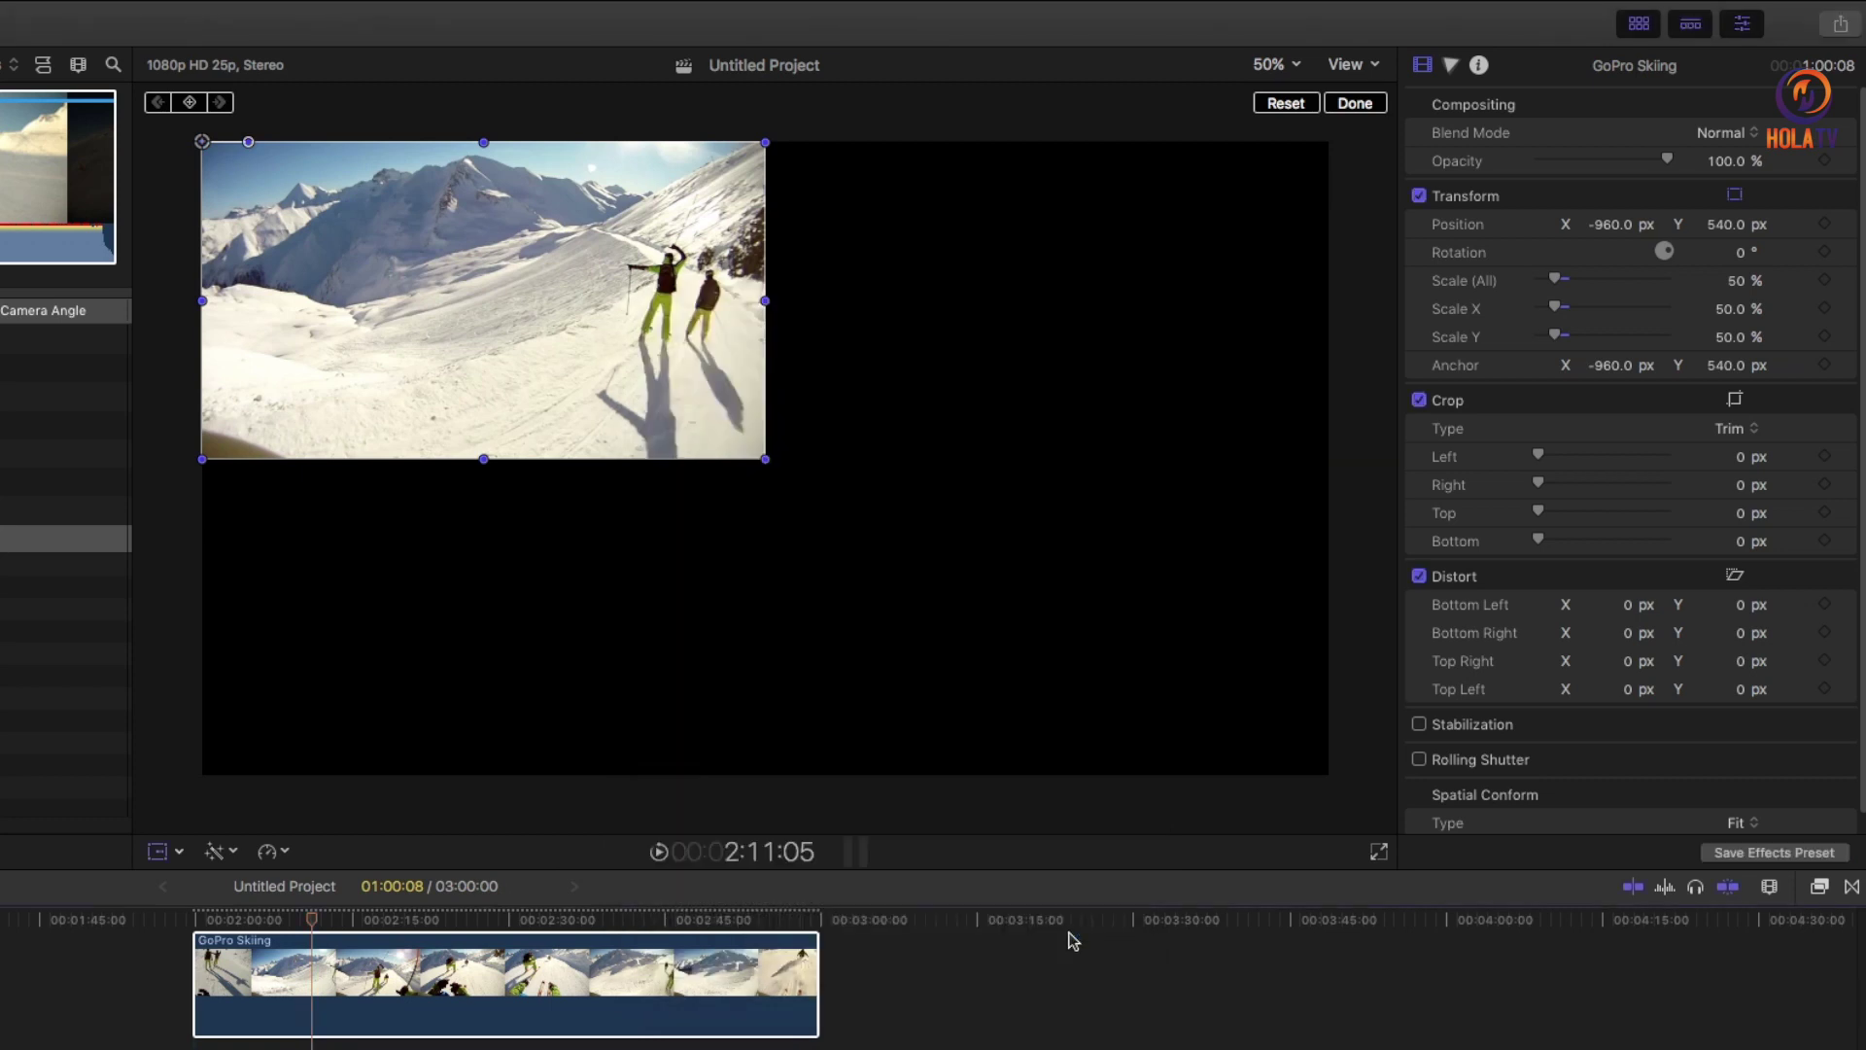
Scrub the playhead, then show the Effects browser's Basics category containing TOP LEFT
{"action": "left_click", "coordinate": [302, 919]}
{"action": "left_click_drag", "start_coordinate": [302, 919], "coordinate": [310, 920]}
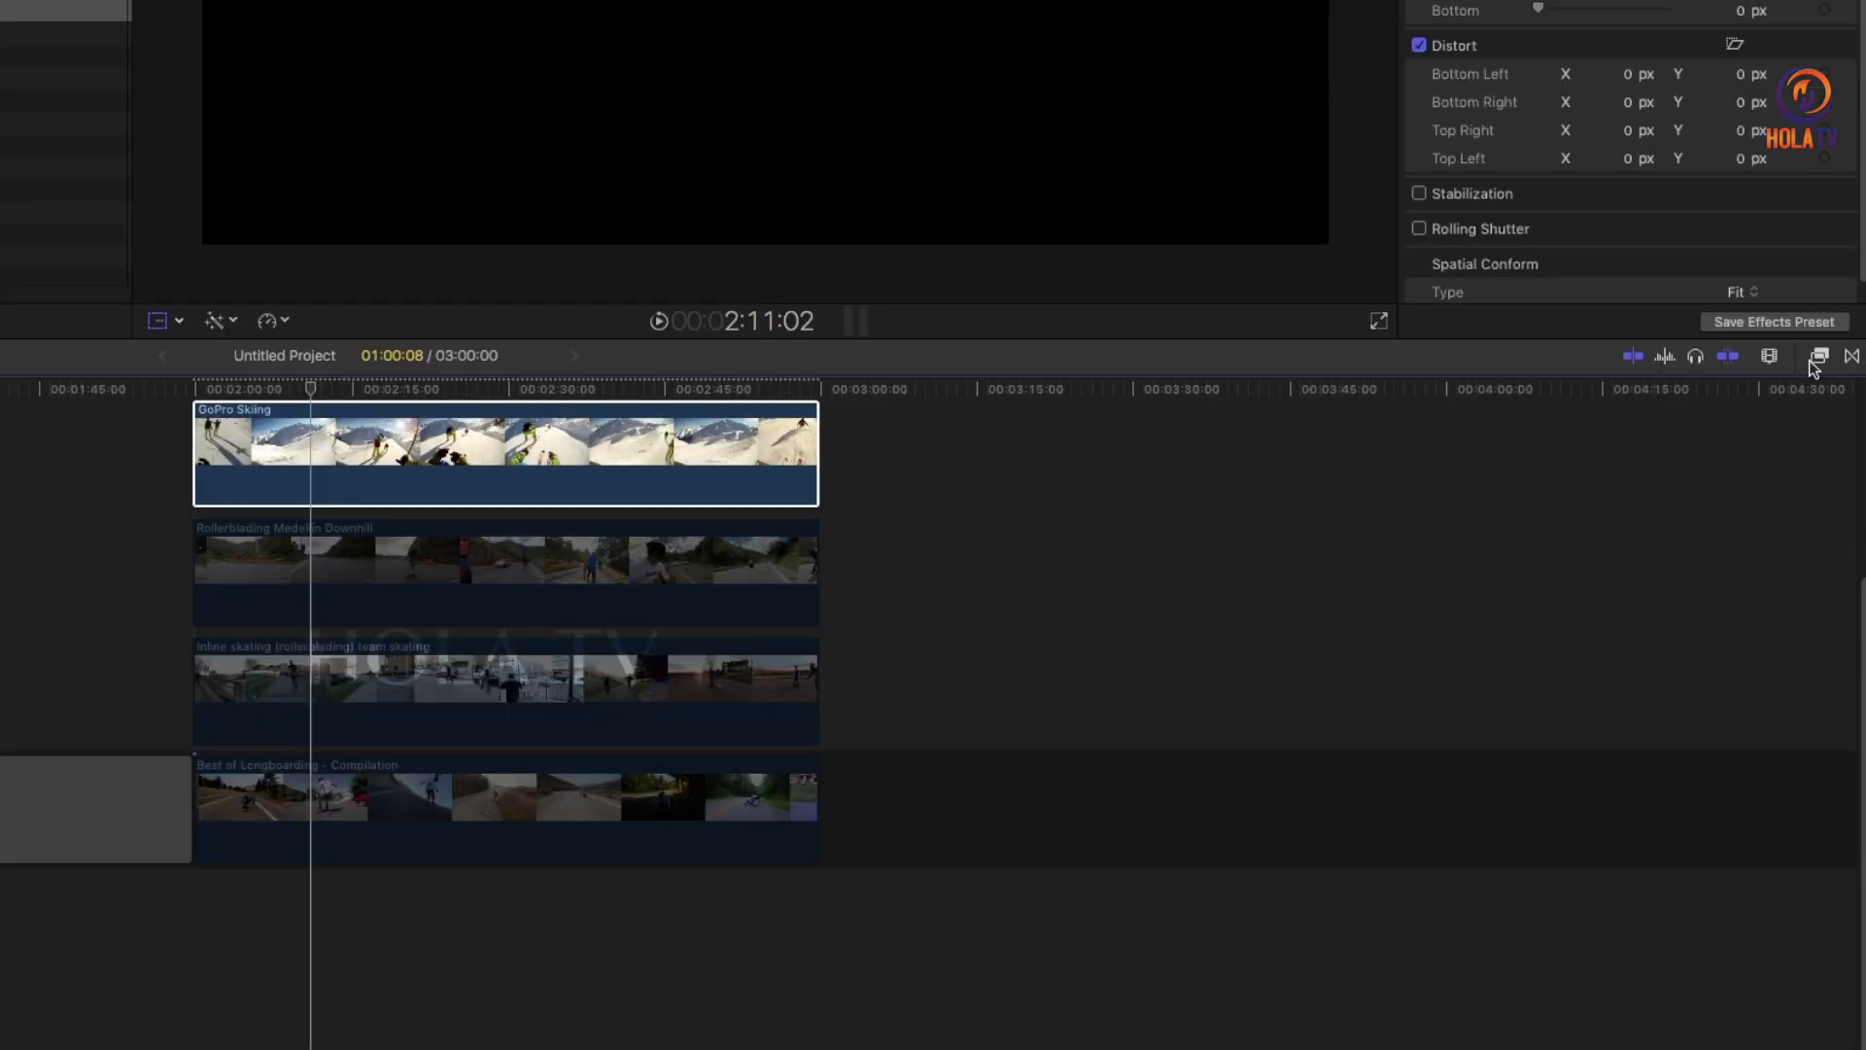
{"action": "left_click", "coordinate": [1818, 360]}
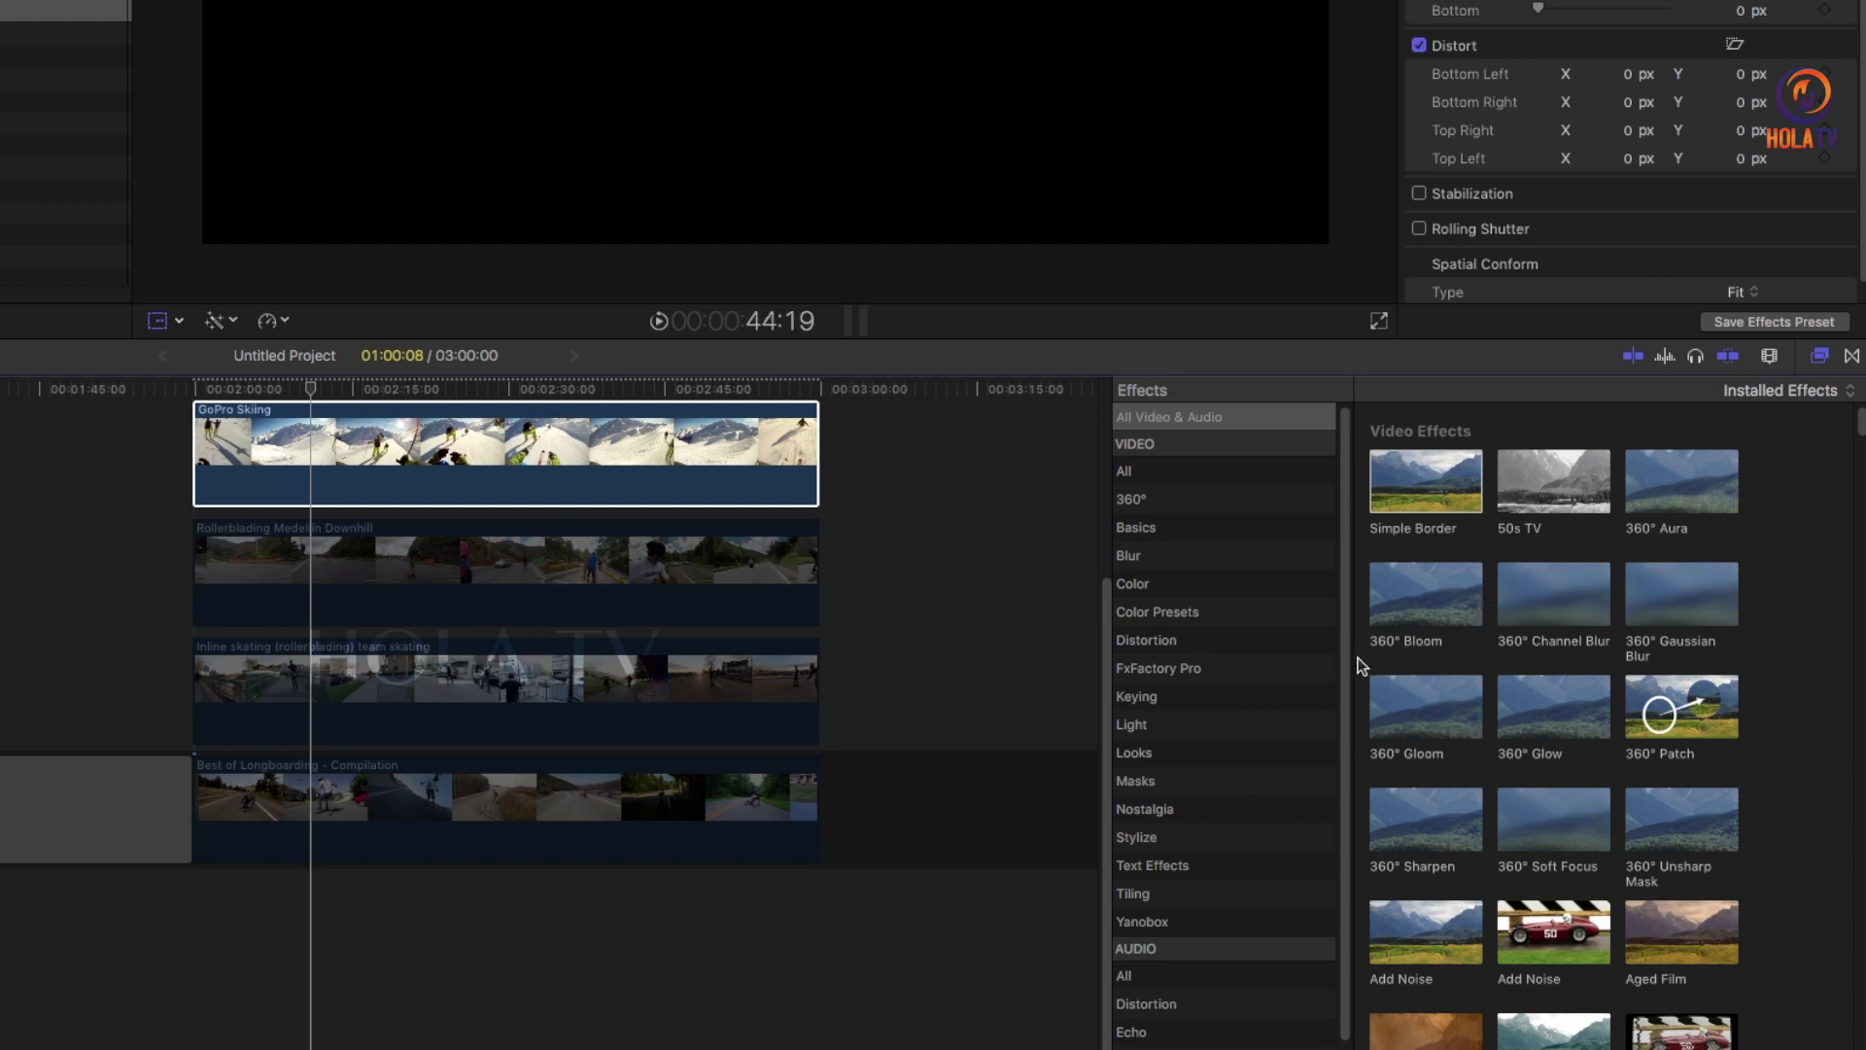
{"action": "left_click", "coordinate": [1147, 532]}
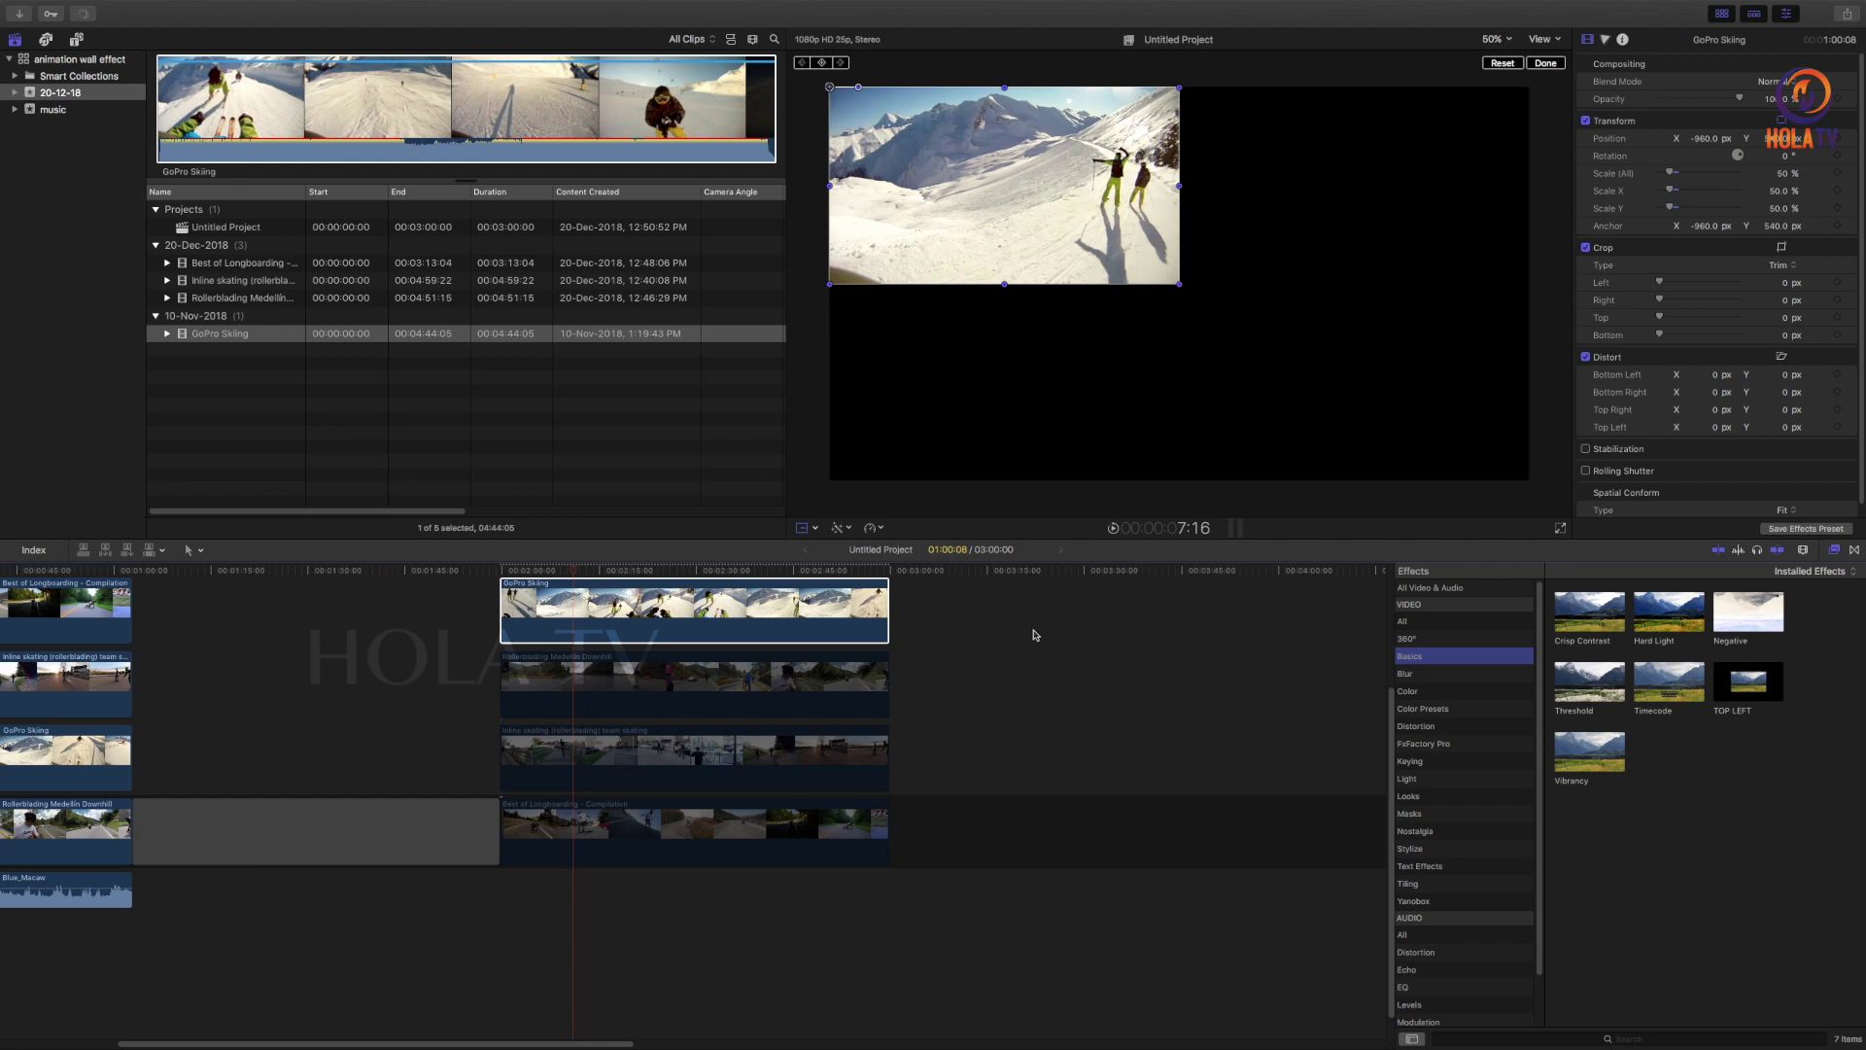
Append Best of Longboarding to the bottom track and apply the TOP LEFT preset to it
{"action": "left_click", "coordinate": [284, 265]}
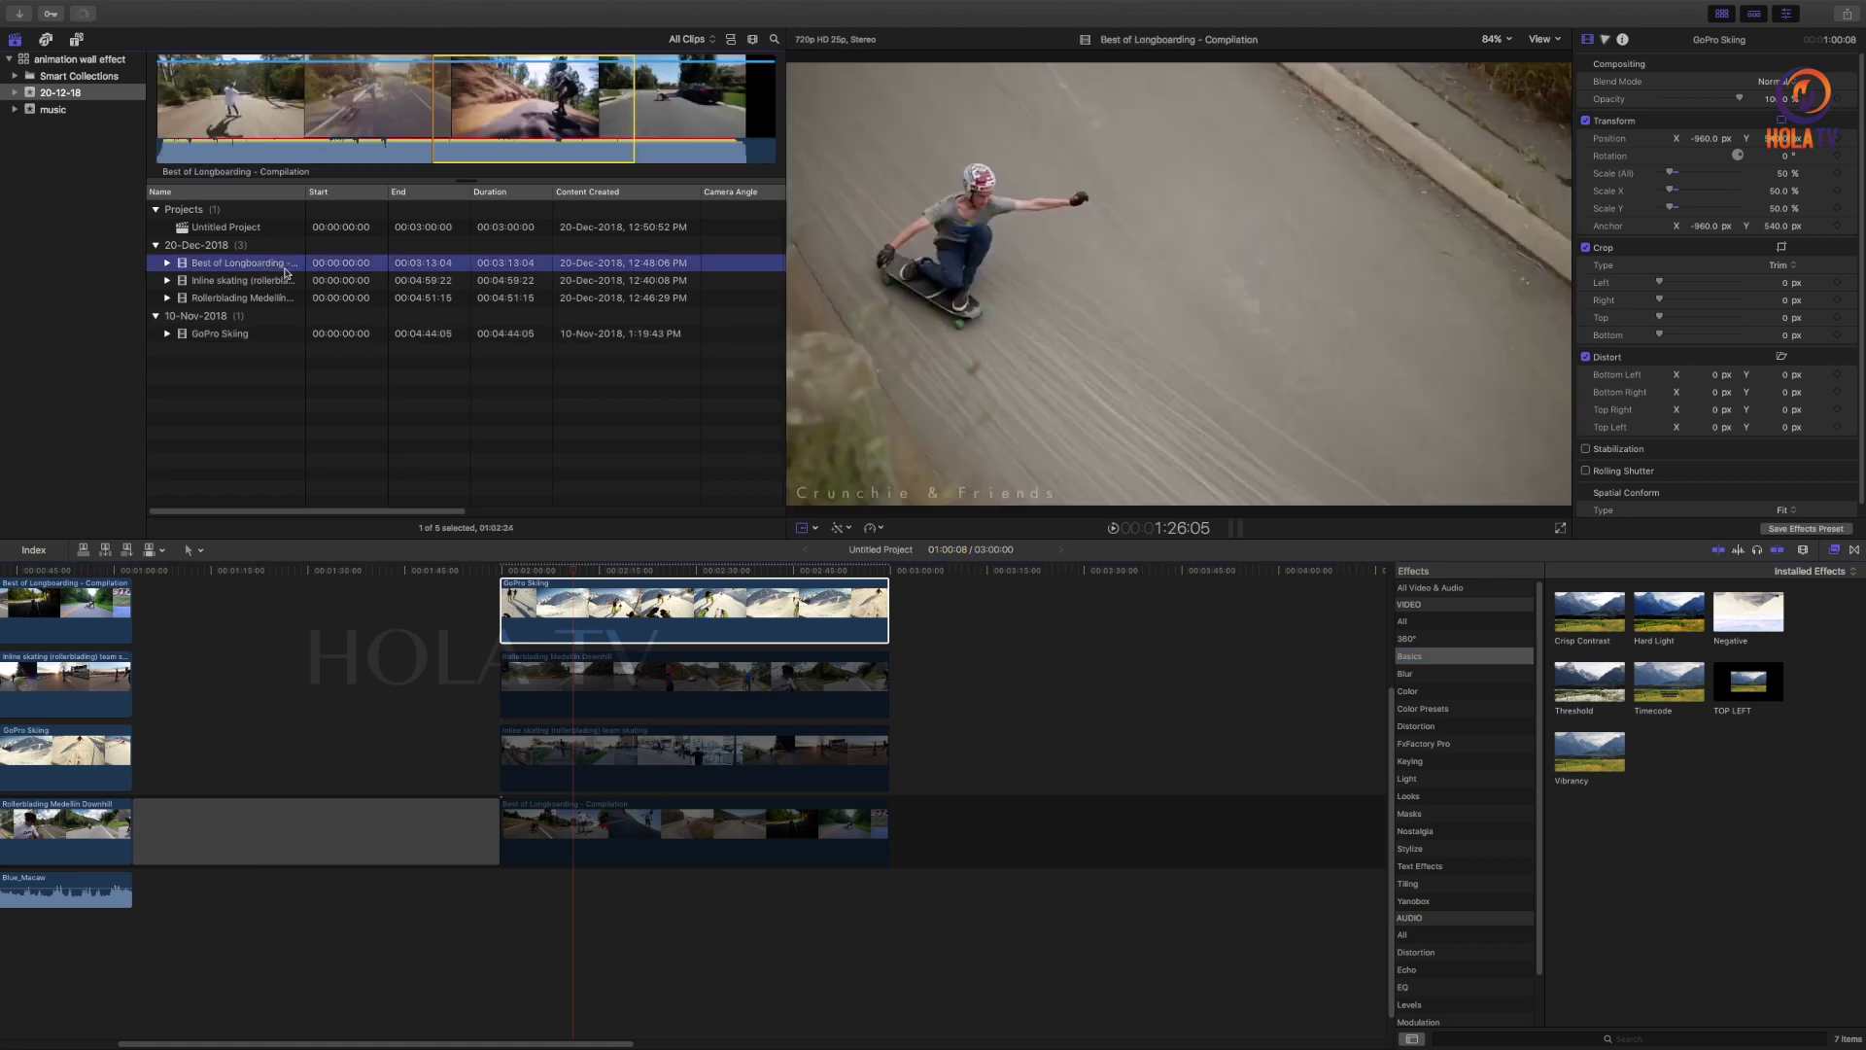
{"action": "left_click_drag", "start_coordinate": [273, 269], "coordinate": [999, 612]}
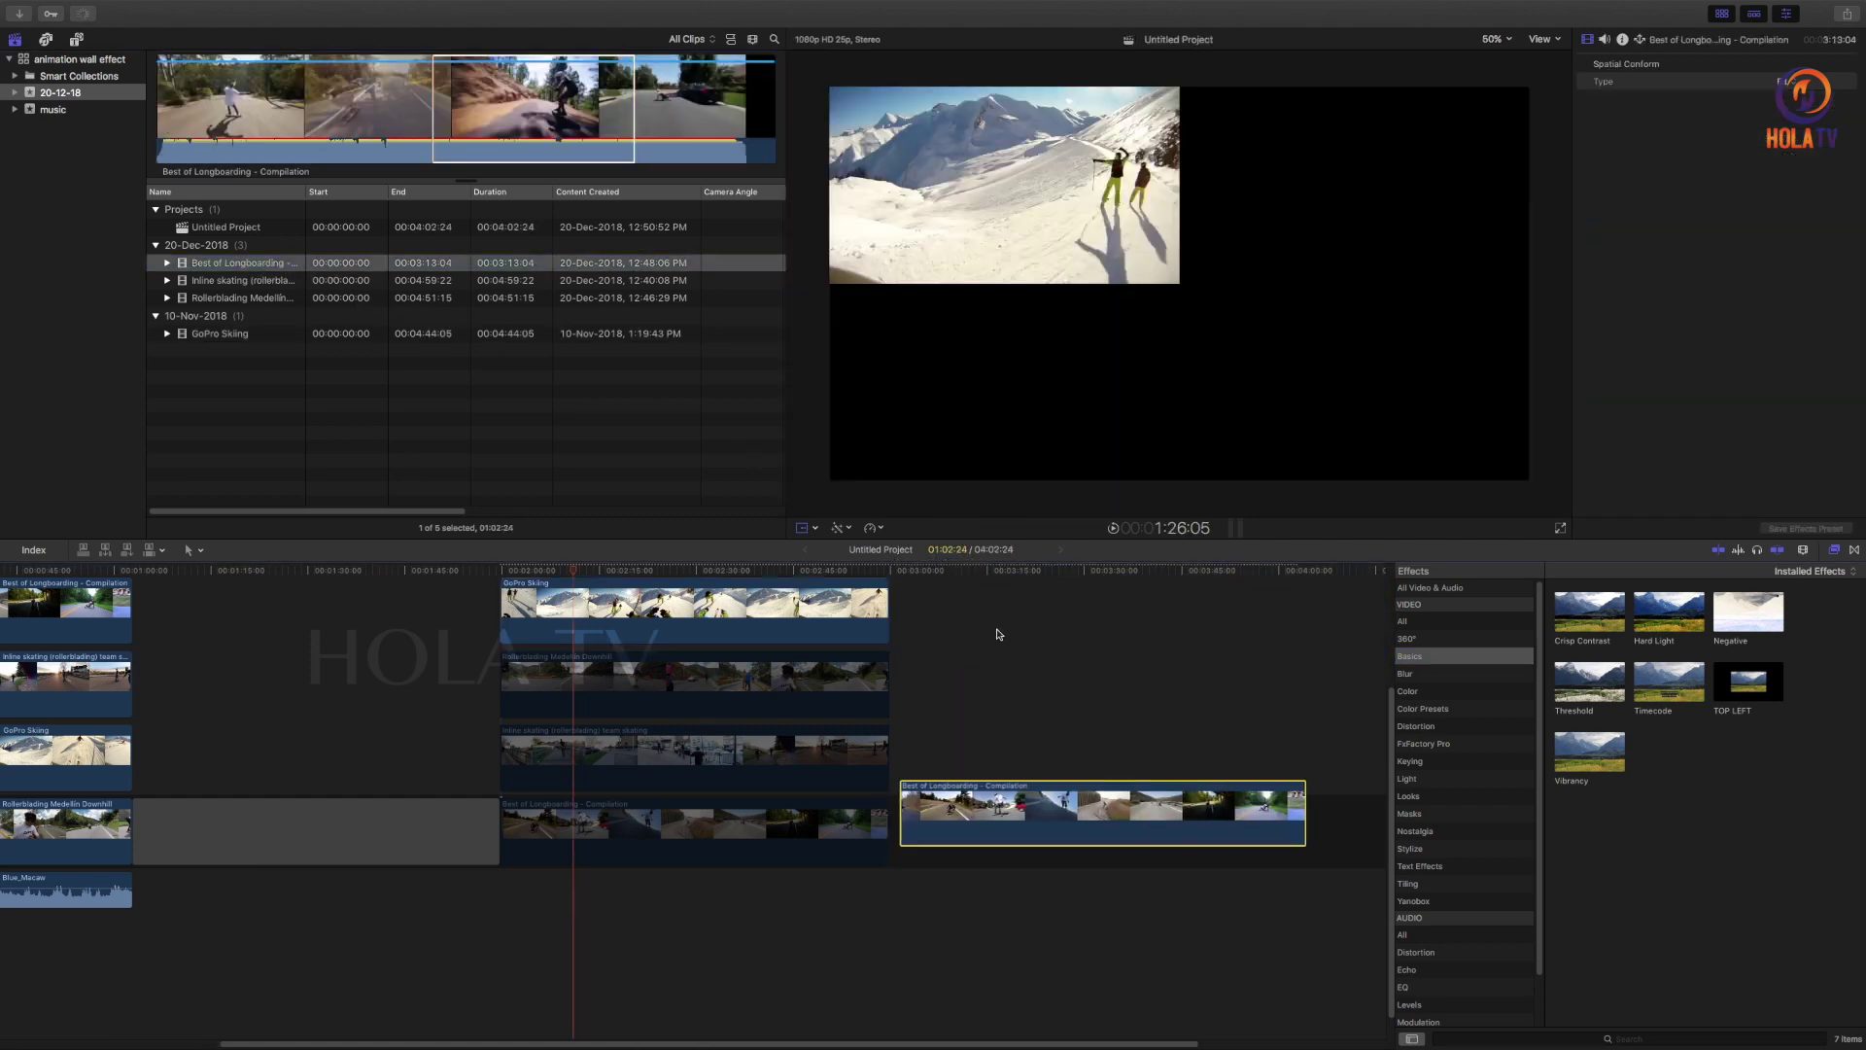
{"action": "key", "text": "shift+t"}
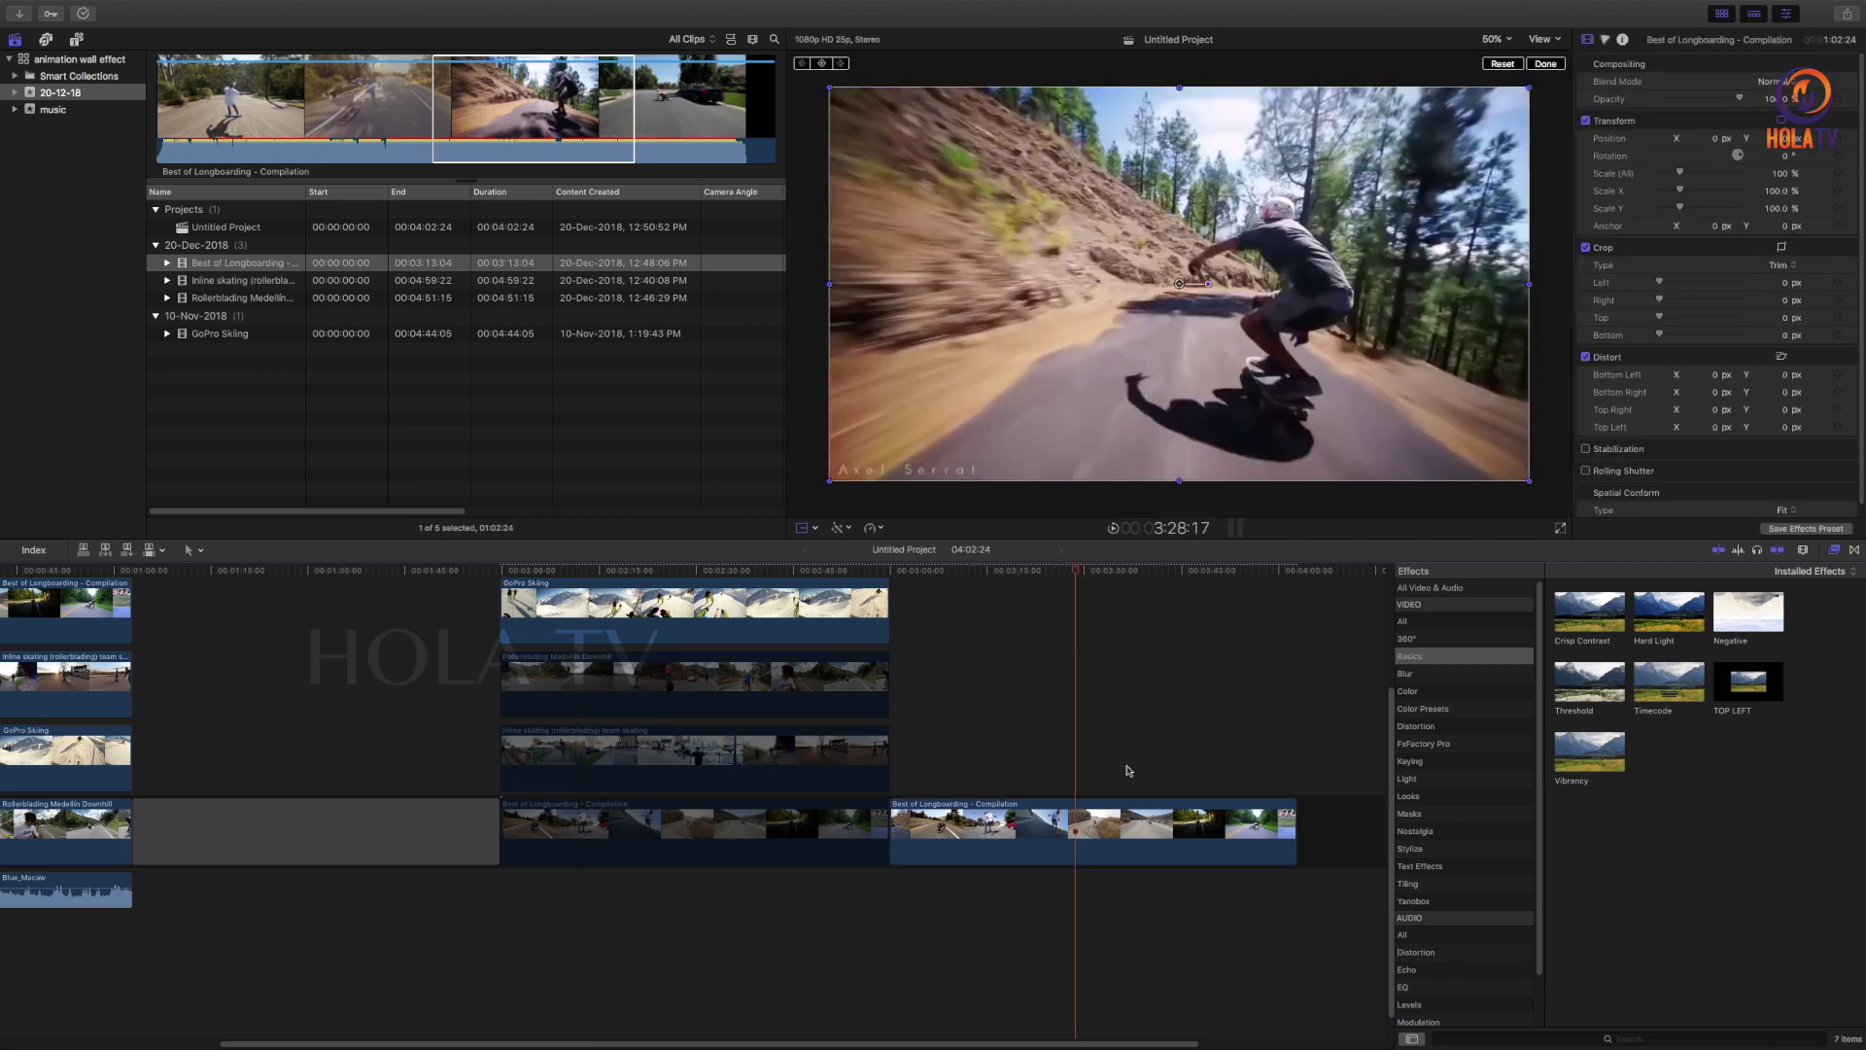
{"action": "left_click", "coordinate": [1073, 813]}
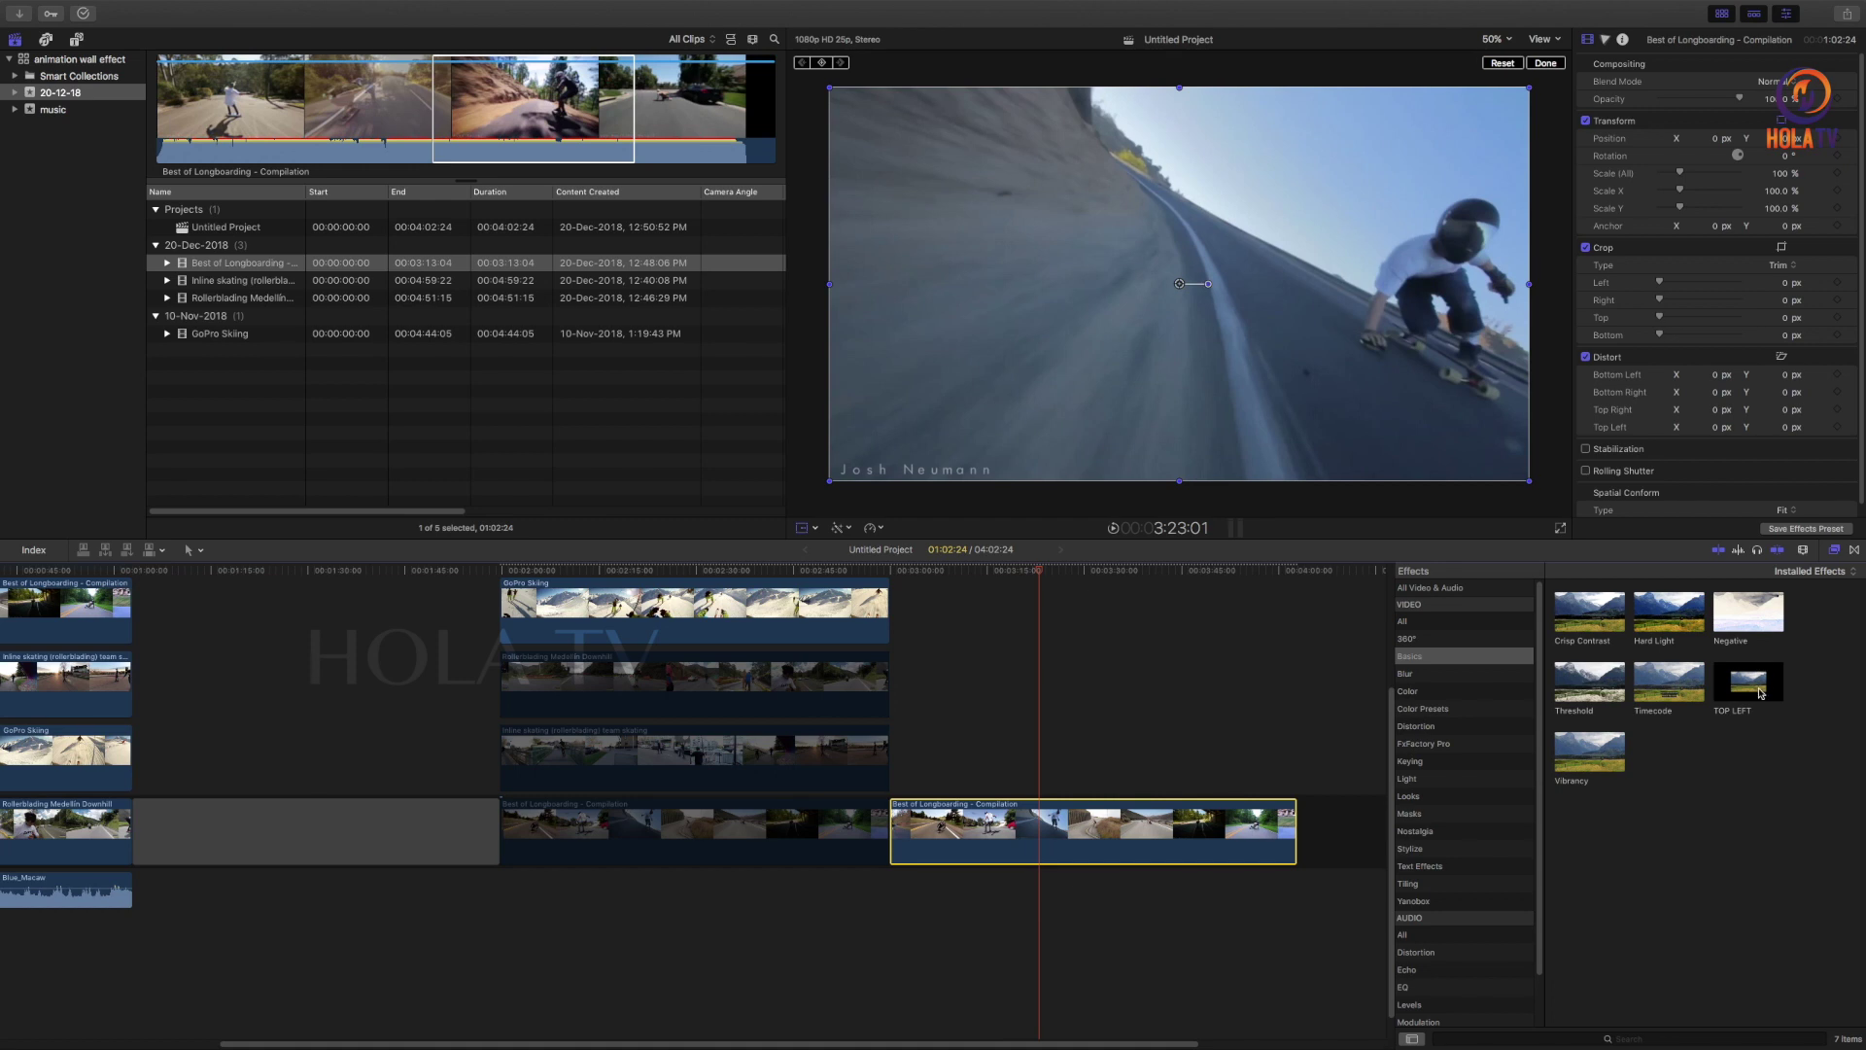
{"action": "left_click_drag", "start_coordinate": [1761, 691], "coordinate": [1197, 819]}
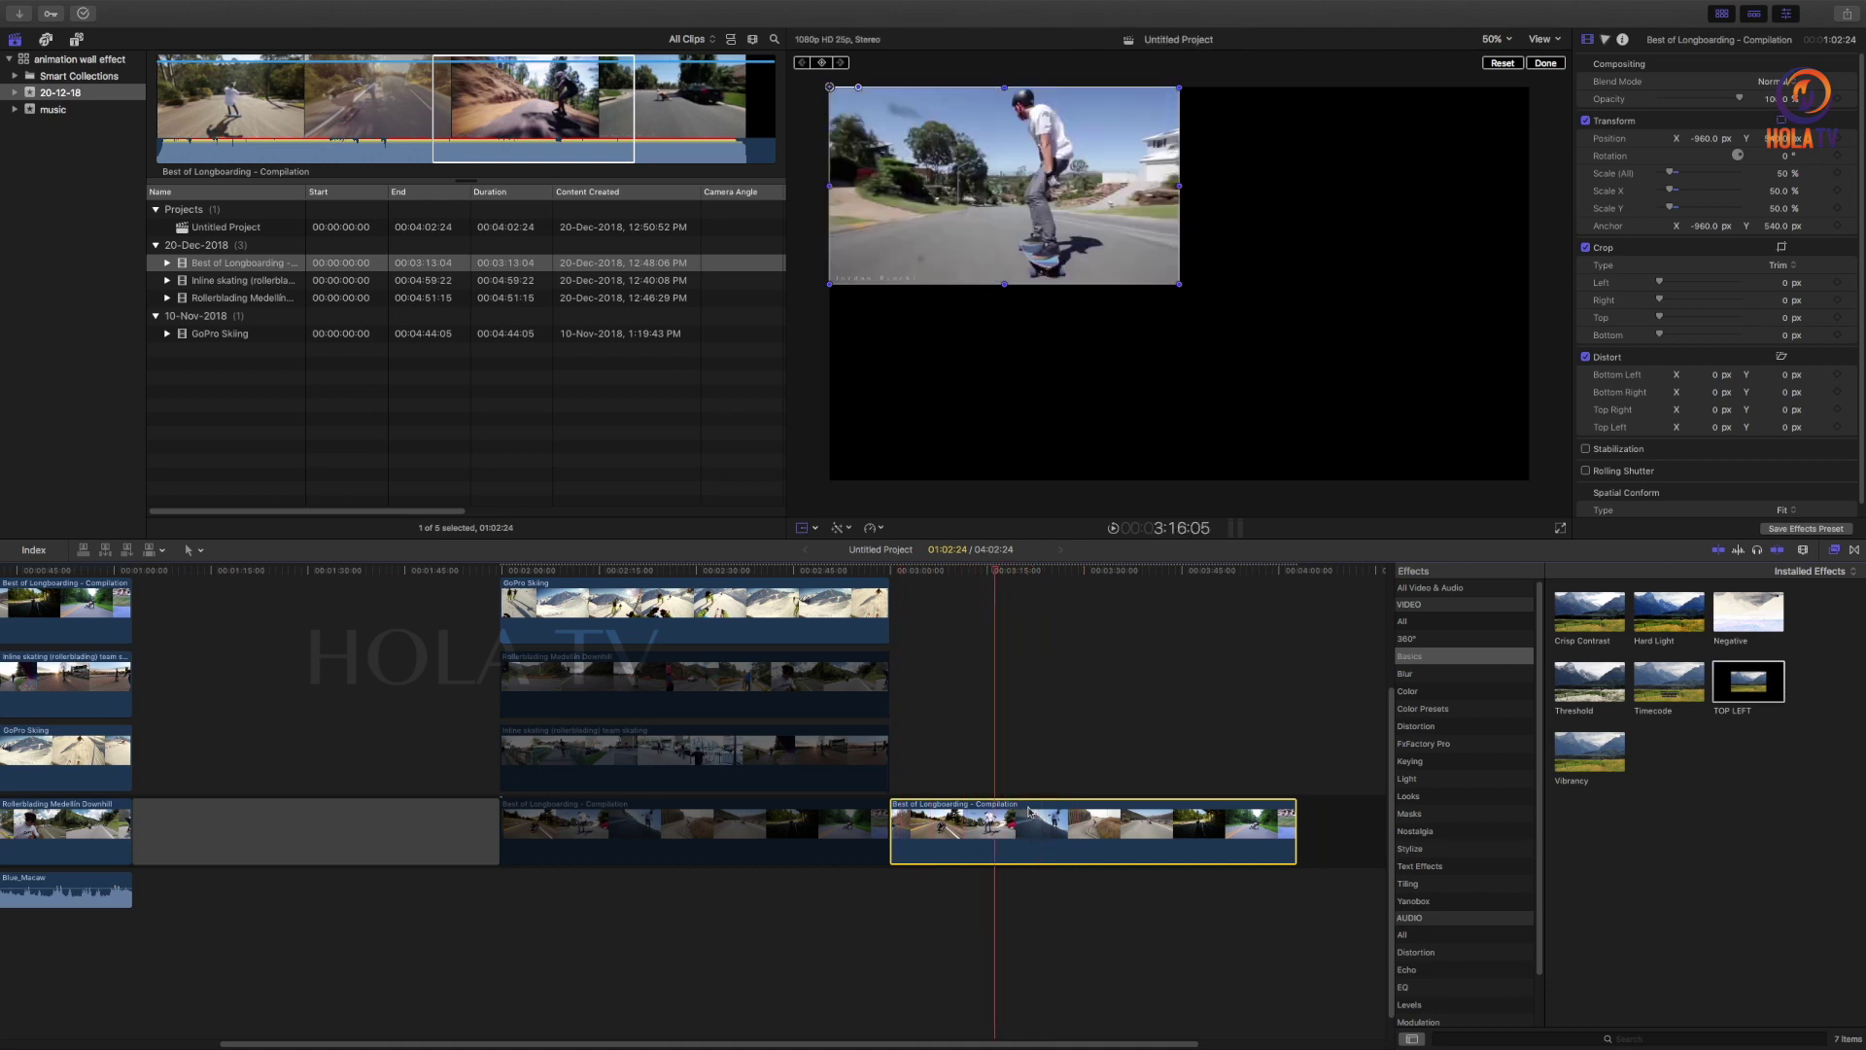
Select the Rollerblading Medellin Downhill clip and park the playhead on it
{"action": "left_click", "coordinate": [775, 692]}
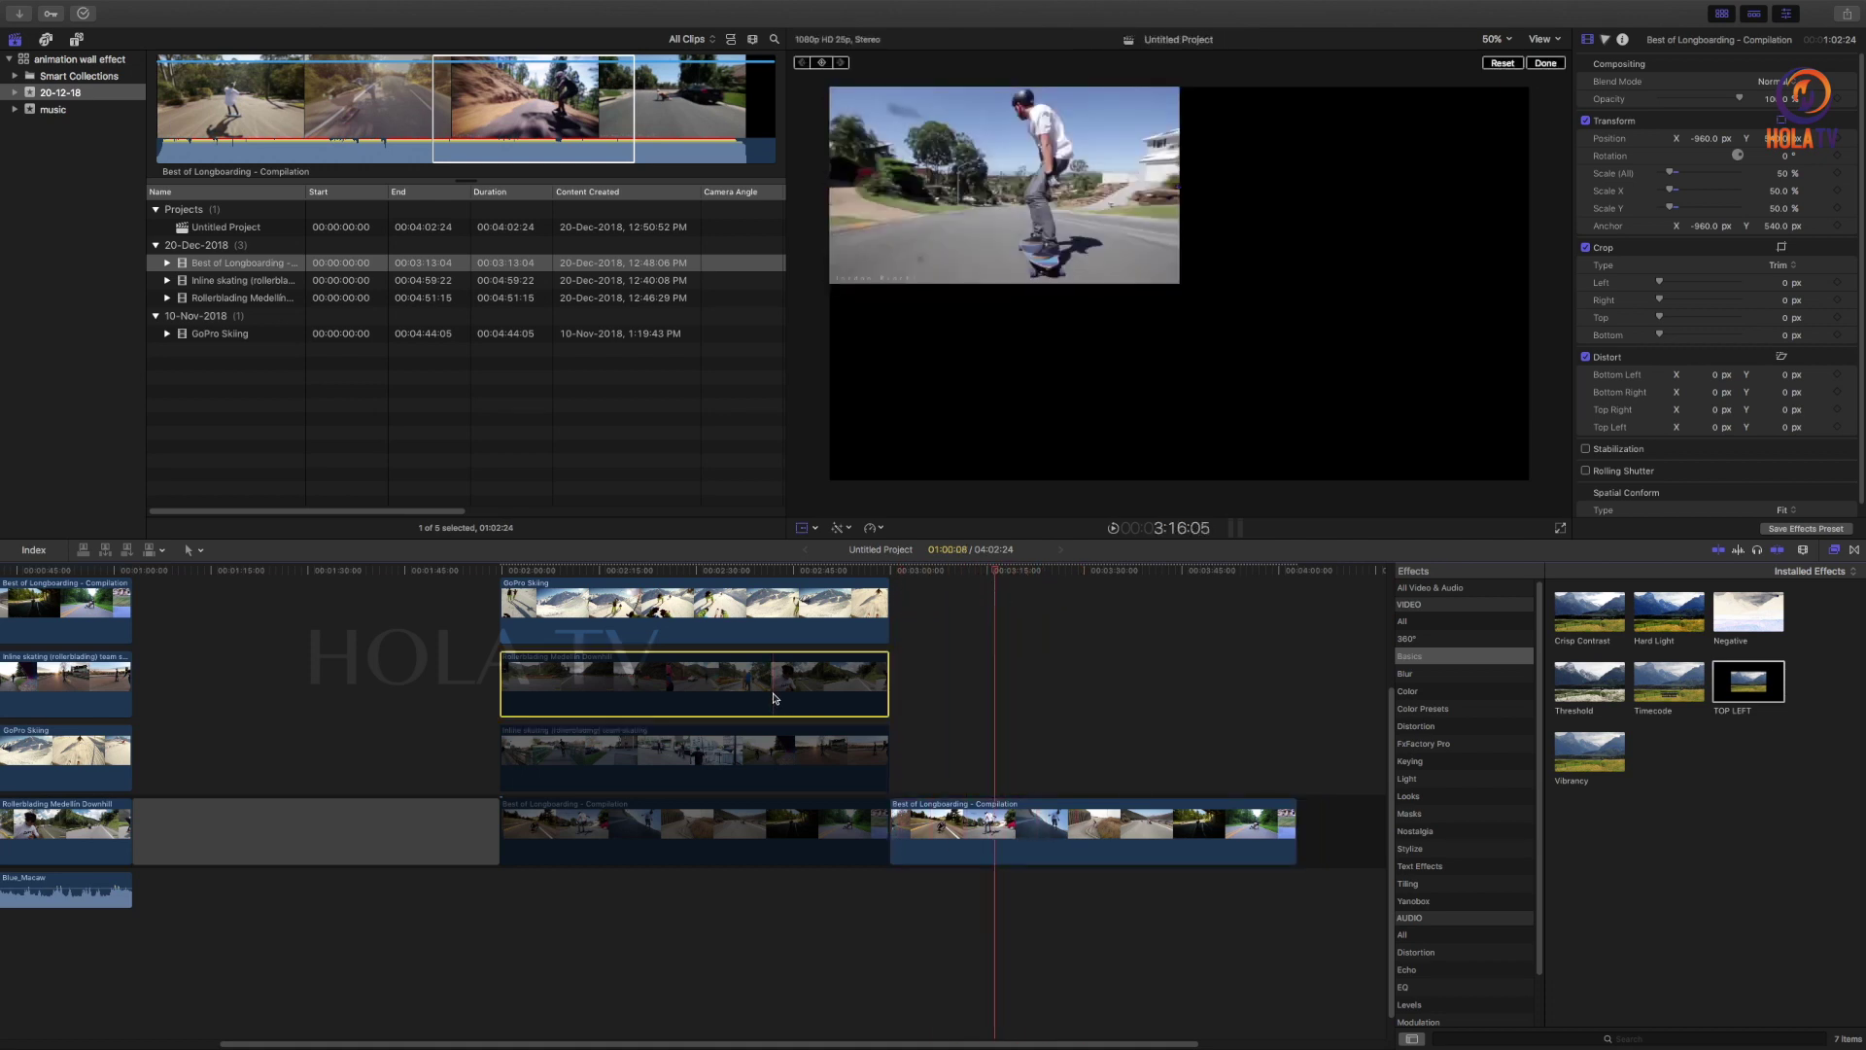
{"action": "left_click", "coordinate": [776, 603]}
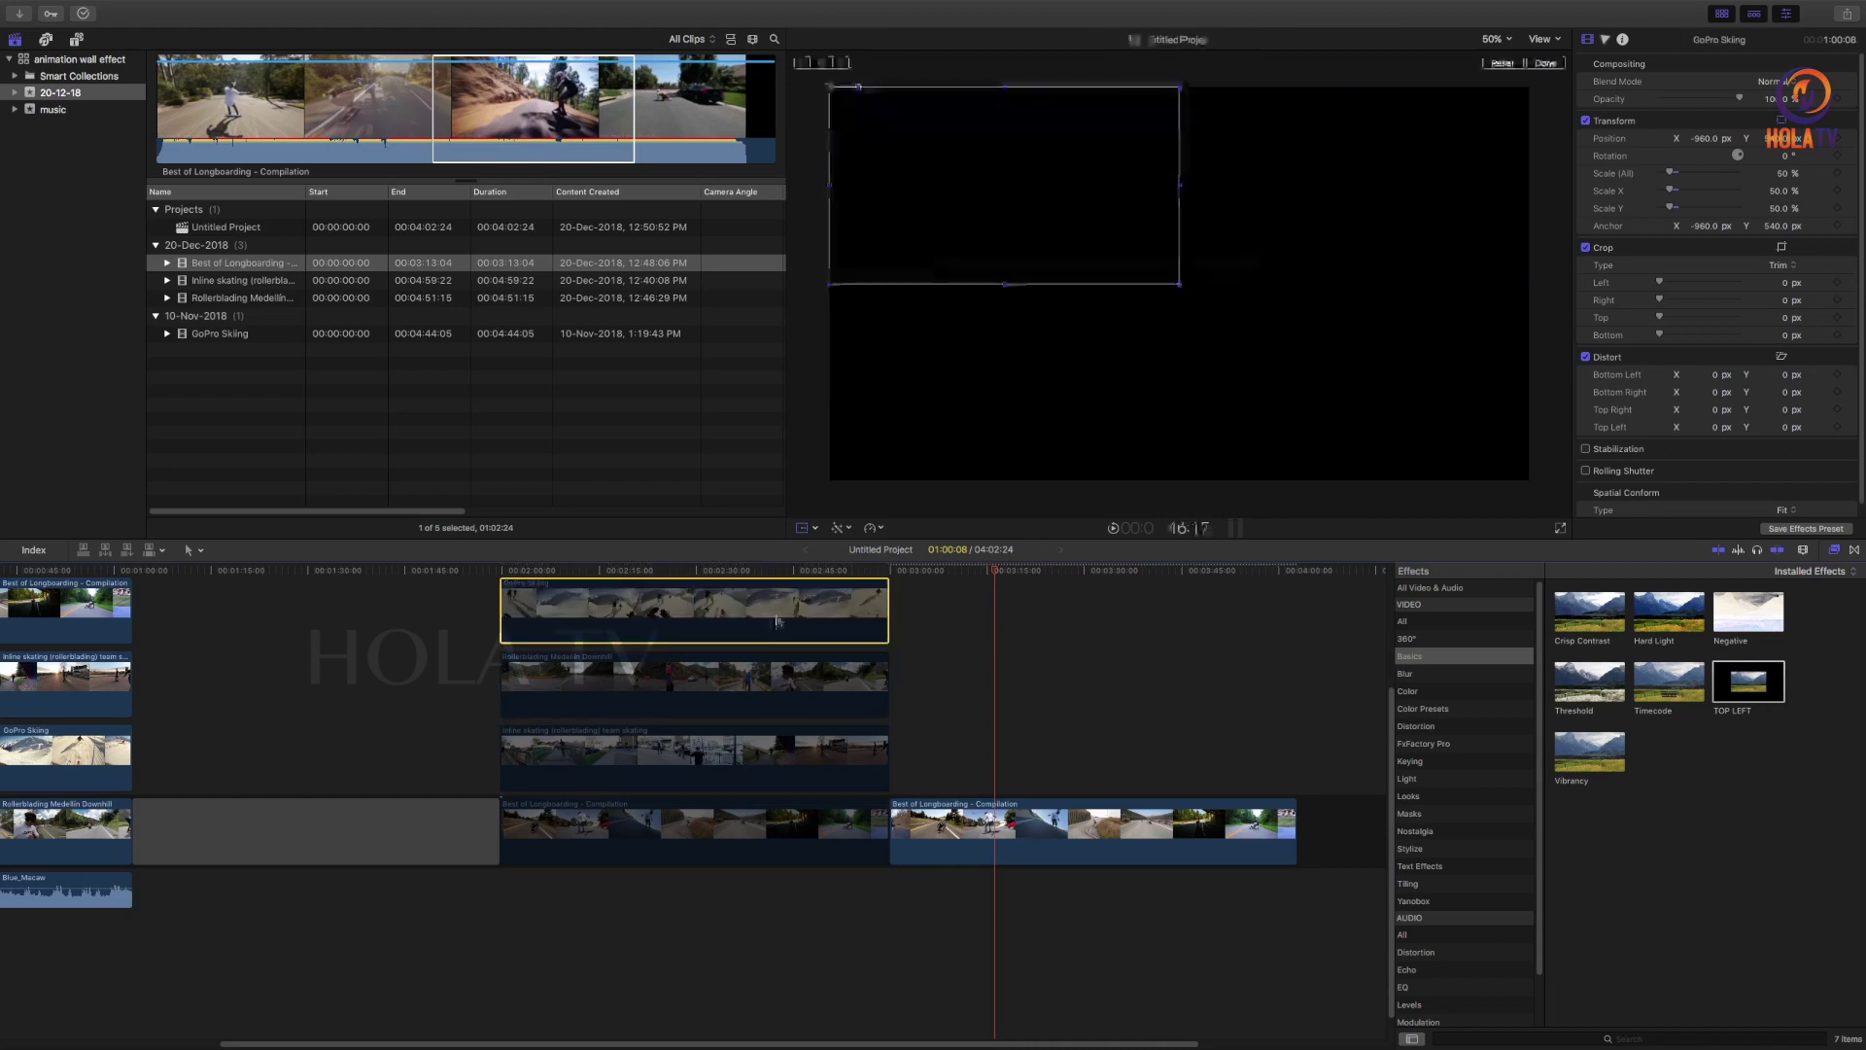
{"action": "left_click", "coordinate": [771, 692]}
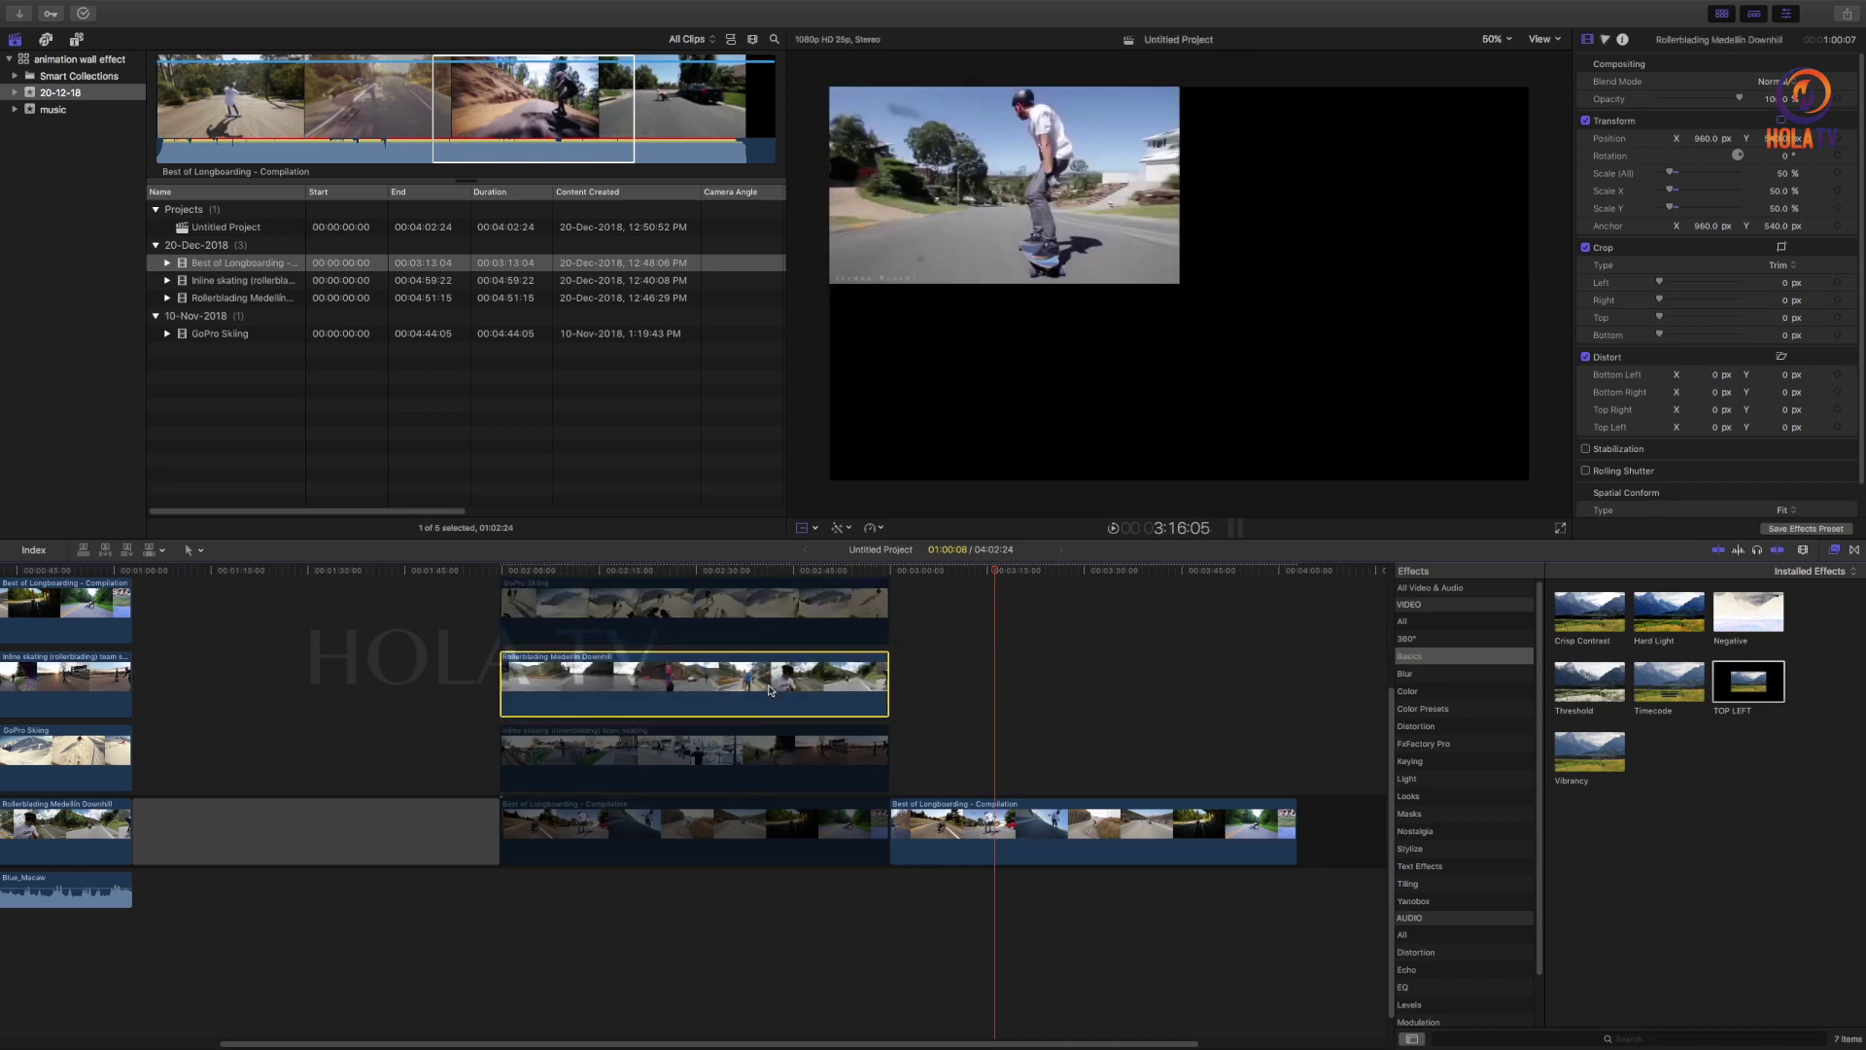
{"action": "left_click", "coordinate": [745, 672]}
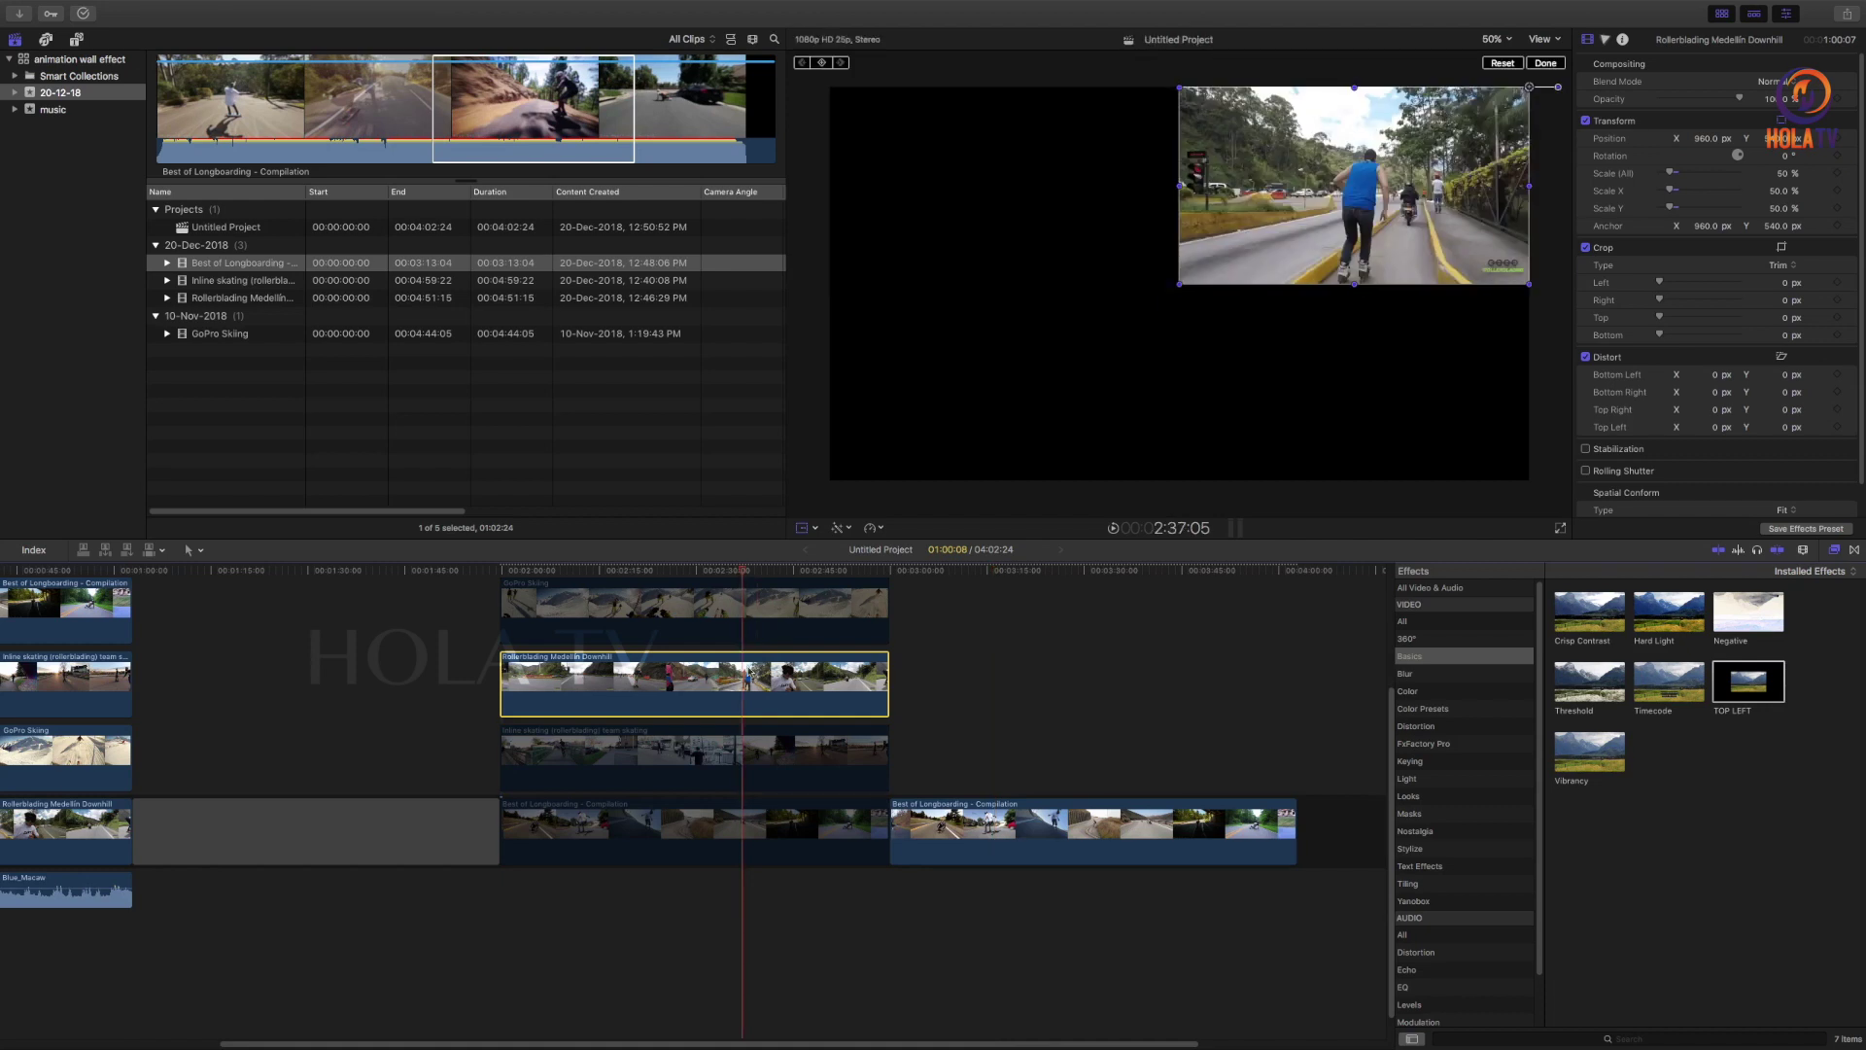
Save the Rollerblading clip's transform as a new preset named 'TOP RIGHT'
{"action": "left_click", "coordinate": [1796, 530]}
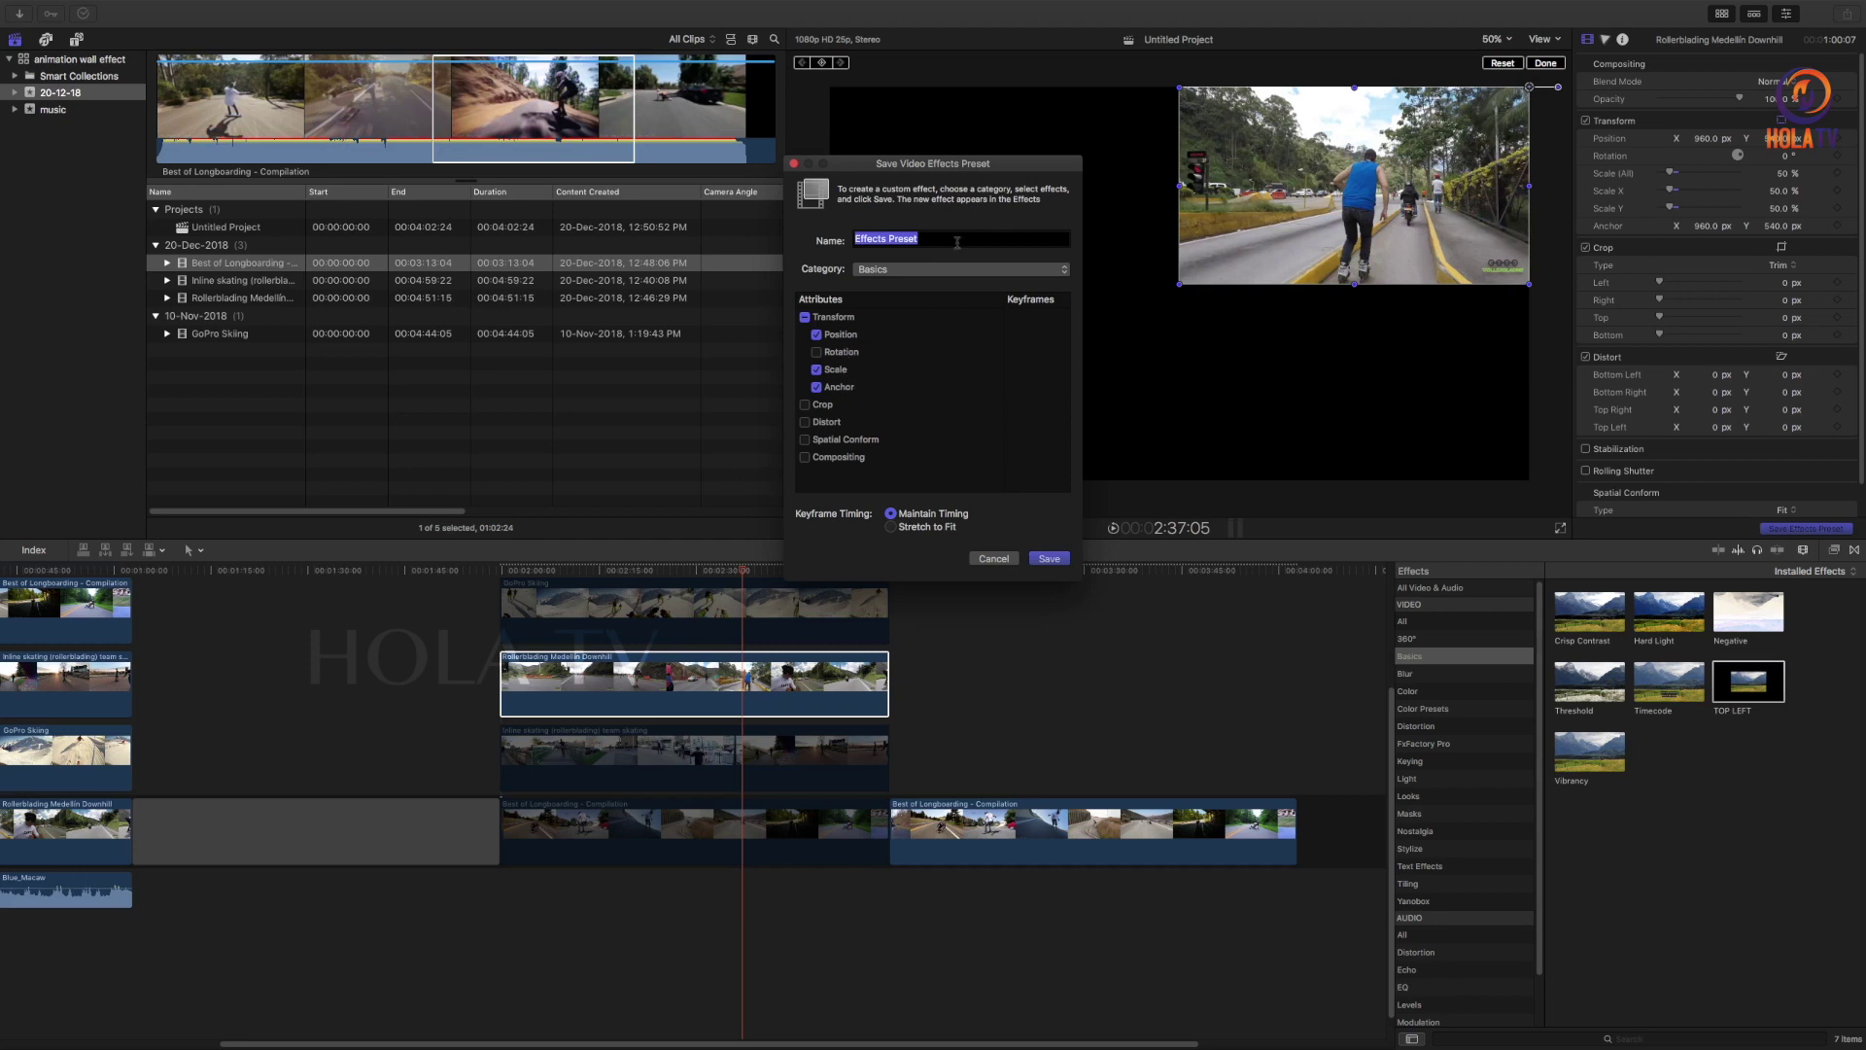
{"action": "type", "text": "T"}
{"action": "left_click", "coordinate": [1049, 560]}
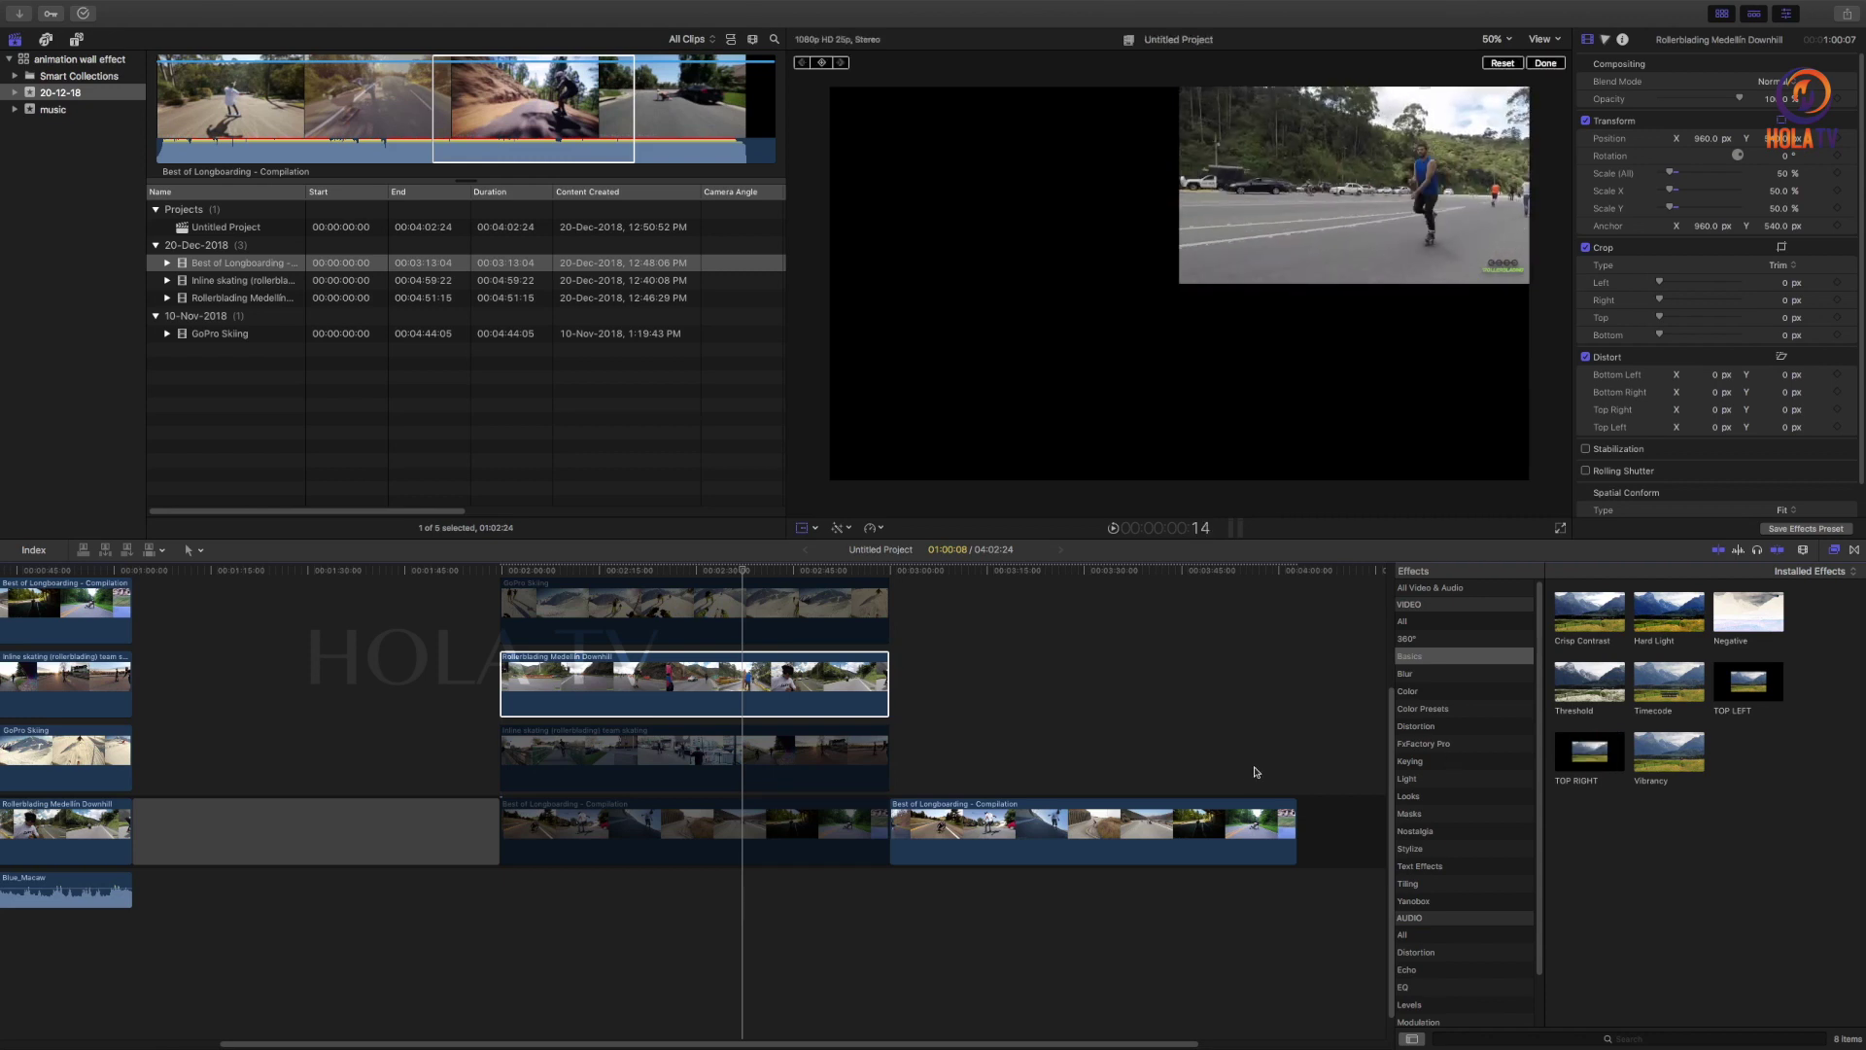
Add GoPro Skiing to the third track and apply the TOP RIGHT preset to it
{"action": "scroll", "coordinate": [1250, 771], "scroll_direction": "right", "scroll_amount": 4}
{"action": "mouse_move", "coordinate": [425, 334]}
{"action": "left_mouse_down"}
{"action": "mouse_move", "coordinate": [1098, 670]}
{"action": "mouse_move", "coordinate": [1034, 761]}
{"action": "left_mouse_up"}
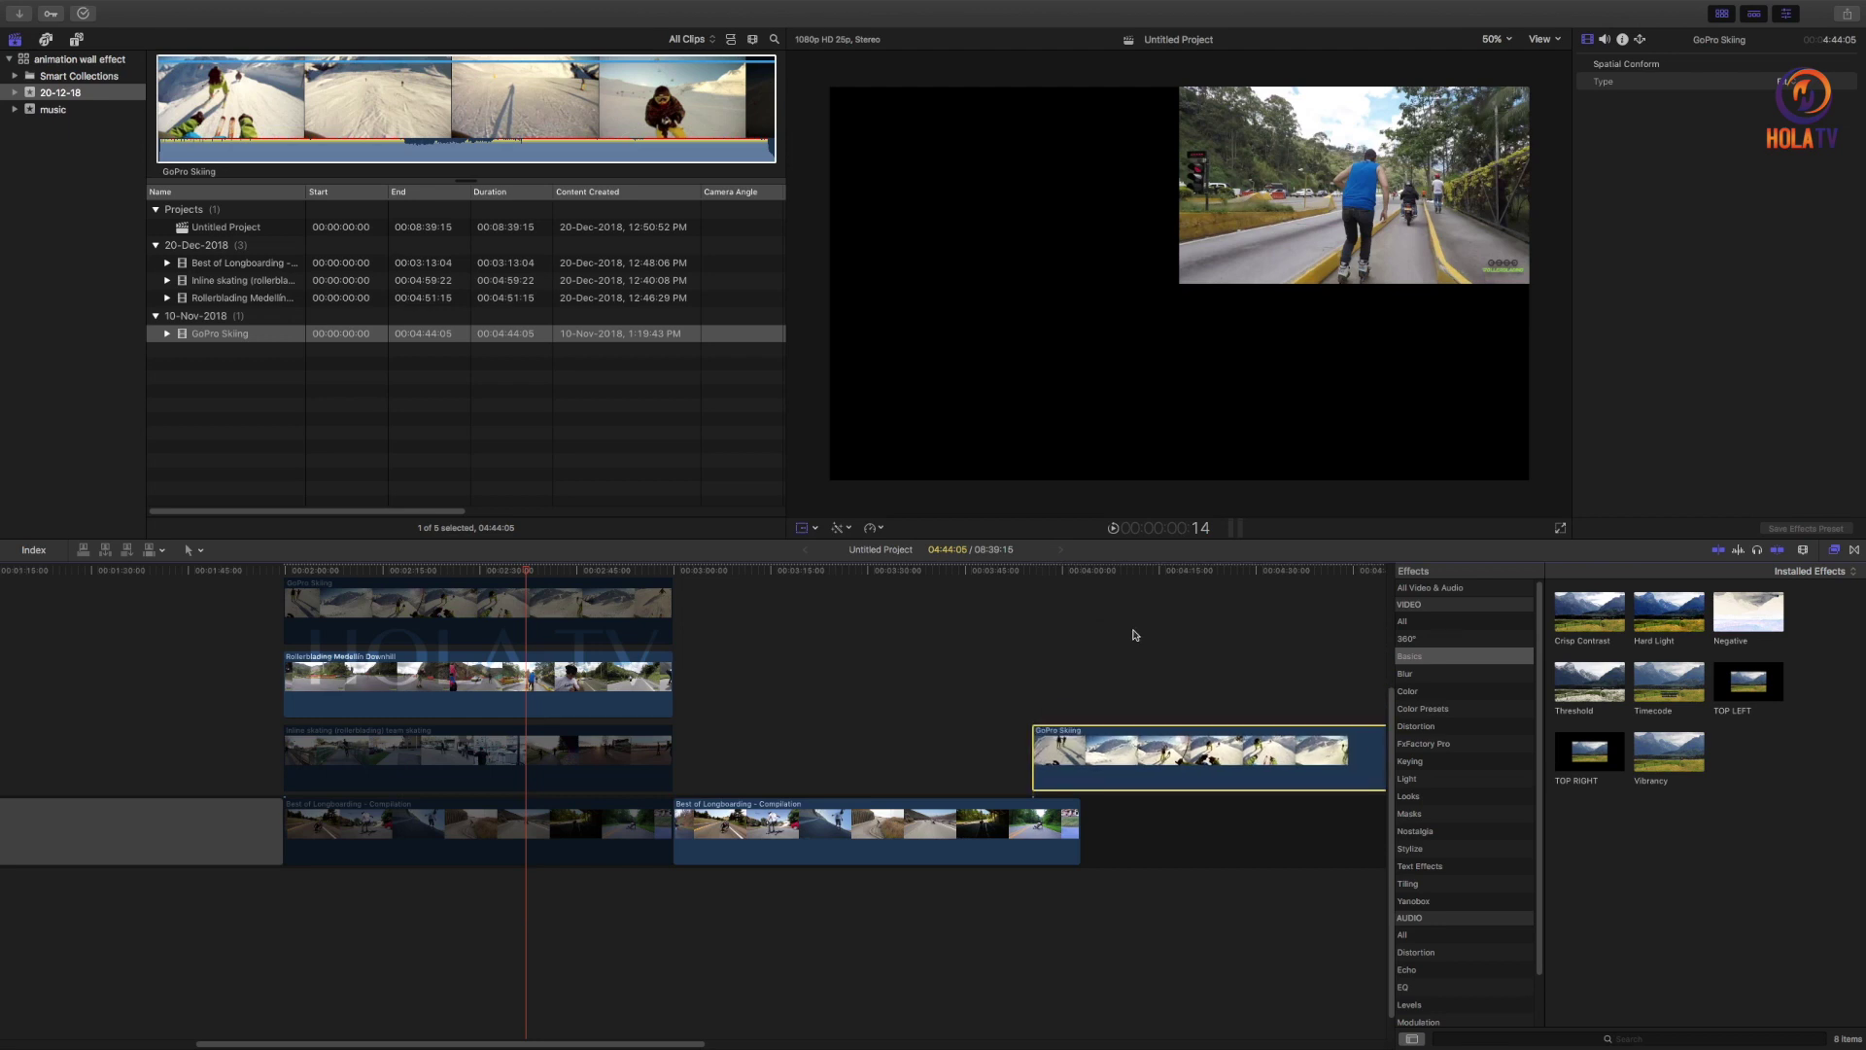
{"action": "left_click", "coordinate": [1176, 573]}
{"action": "left_click", "coordinate": [1184, 579]}
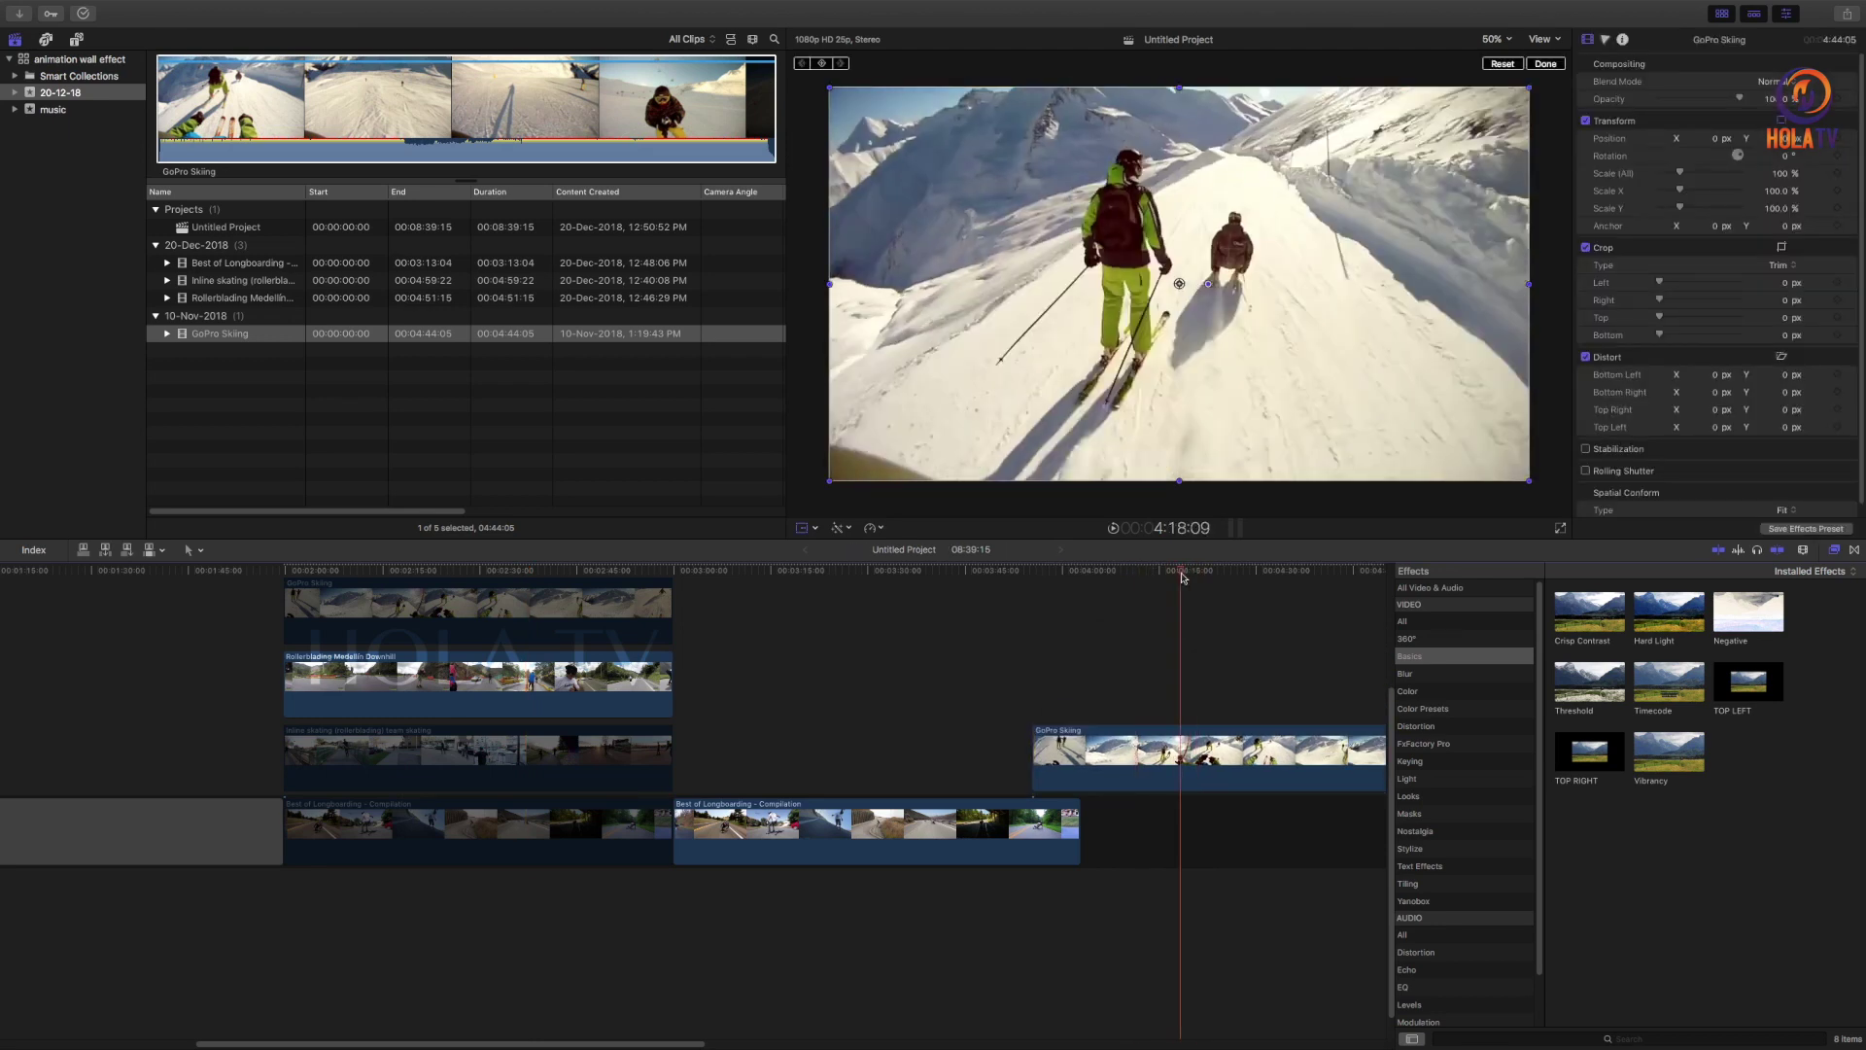
{"action": "left_click_drag", "start_coordinate": [1591, 750], "coordinate": [1249, 753]}
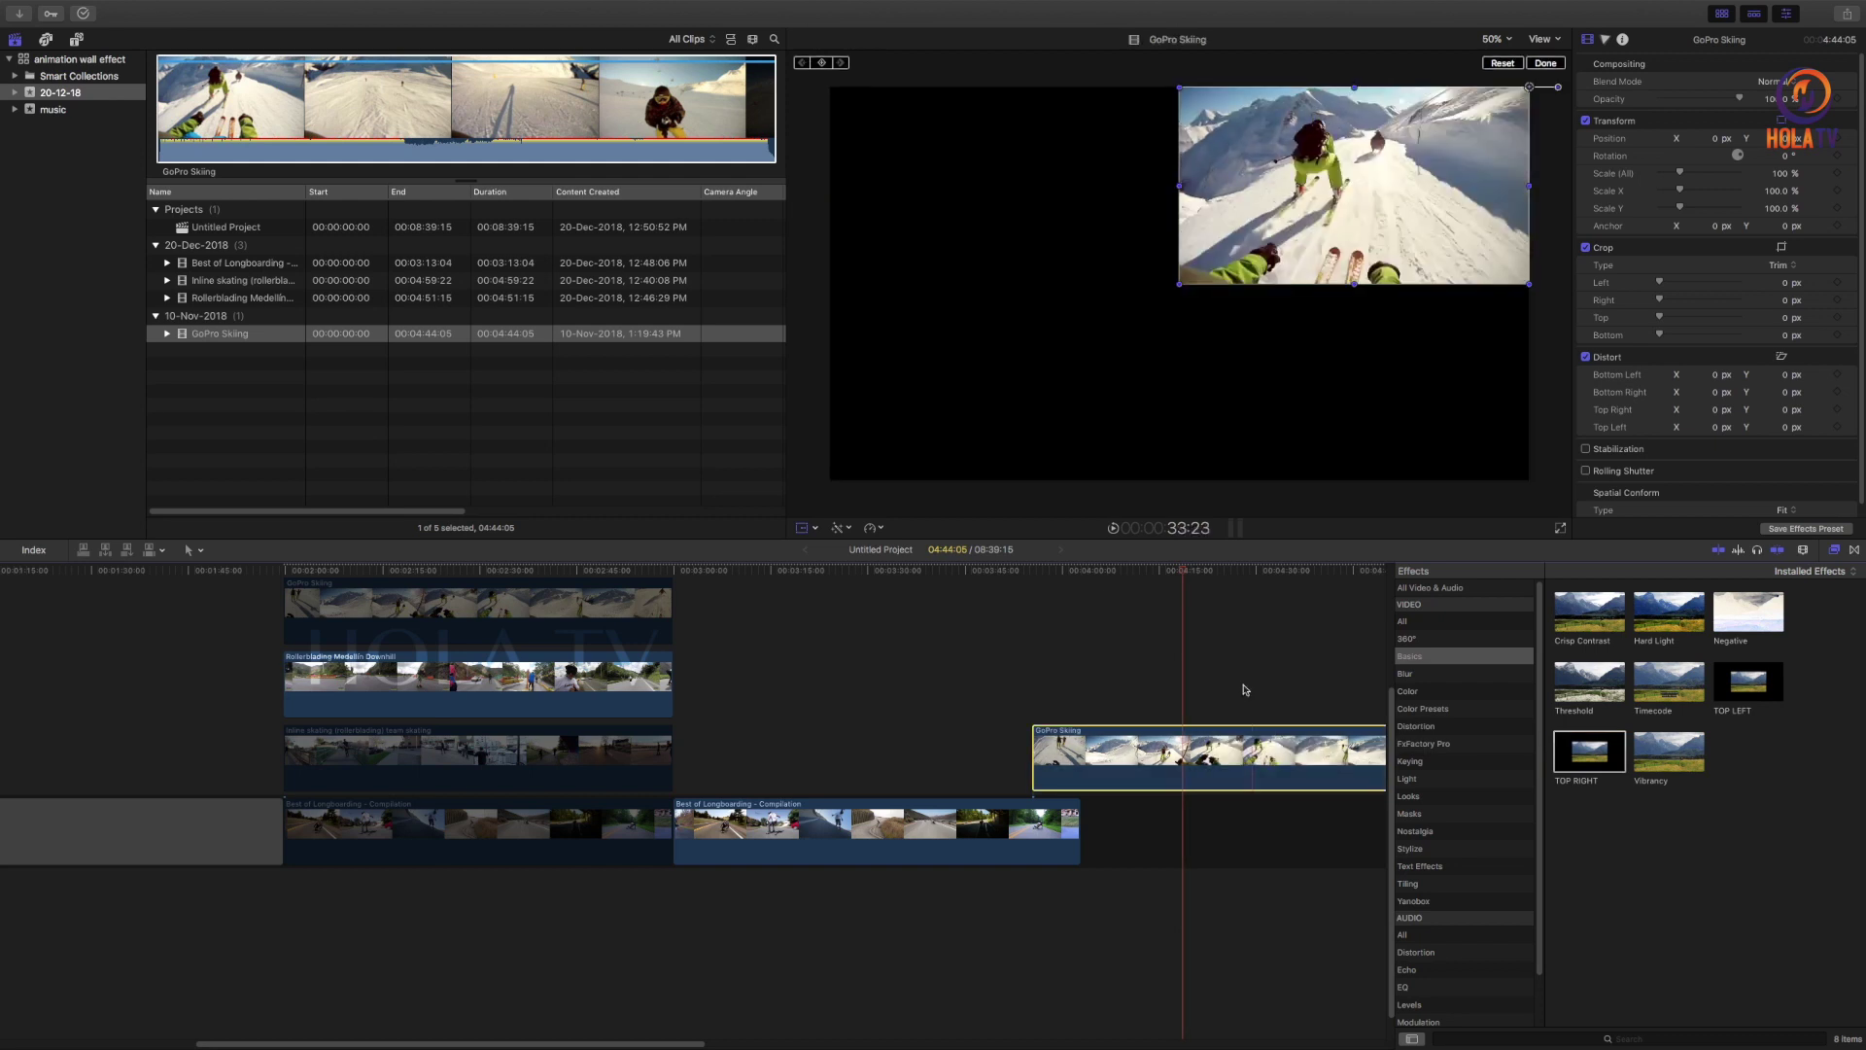
{"action": "left_click", "coordinate": [1193, 576]}
{"action": "left_click_drag", "start_coordinate": [1194, 577], "coordinate": [1157, 580]}
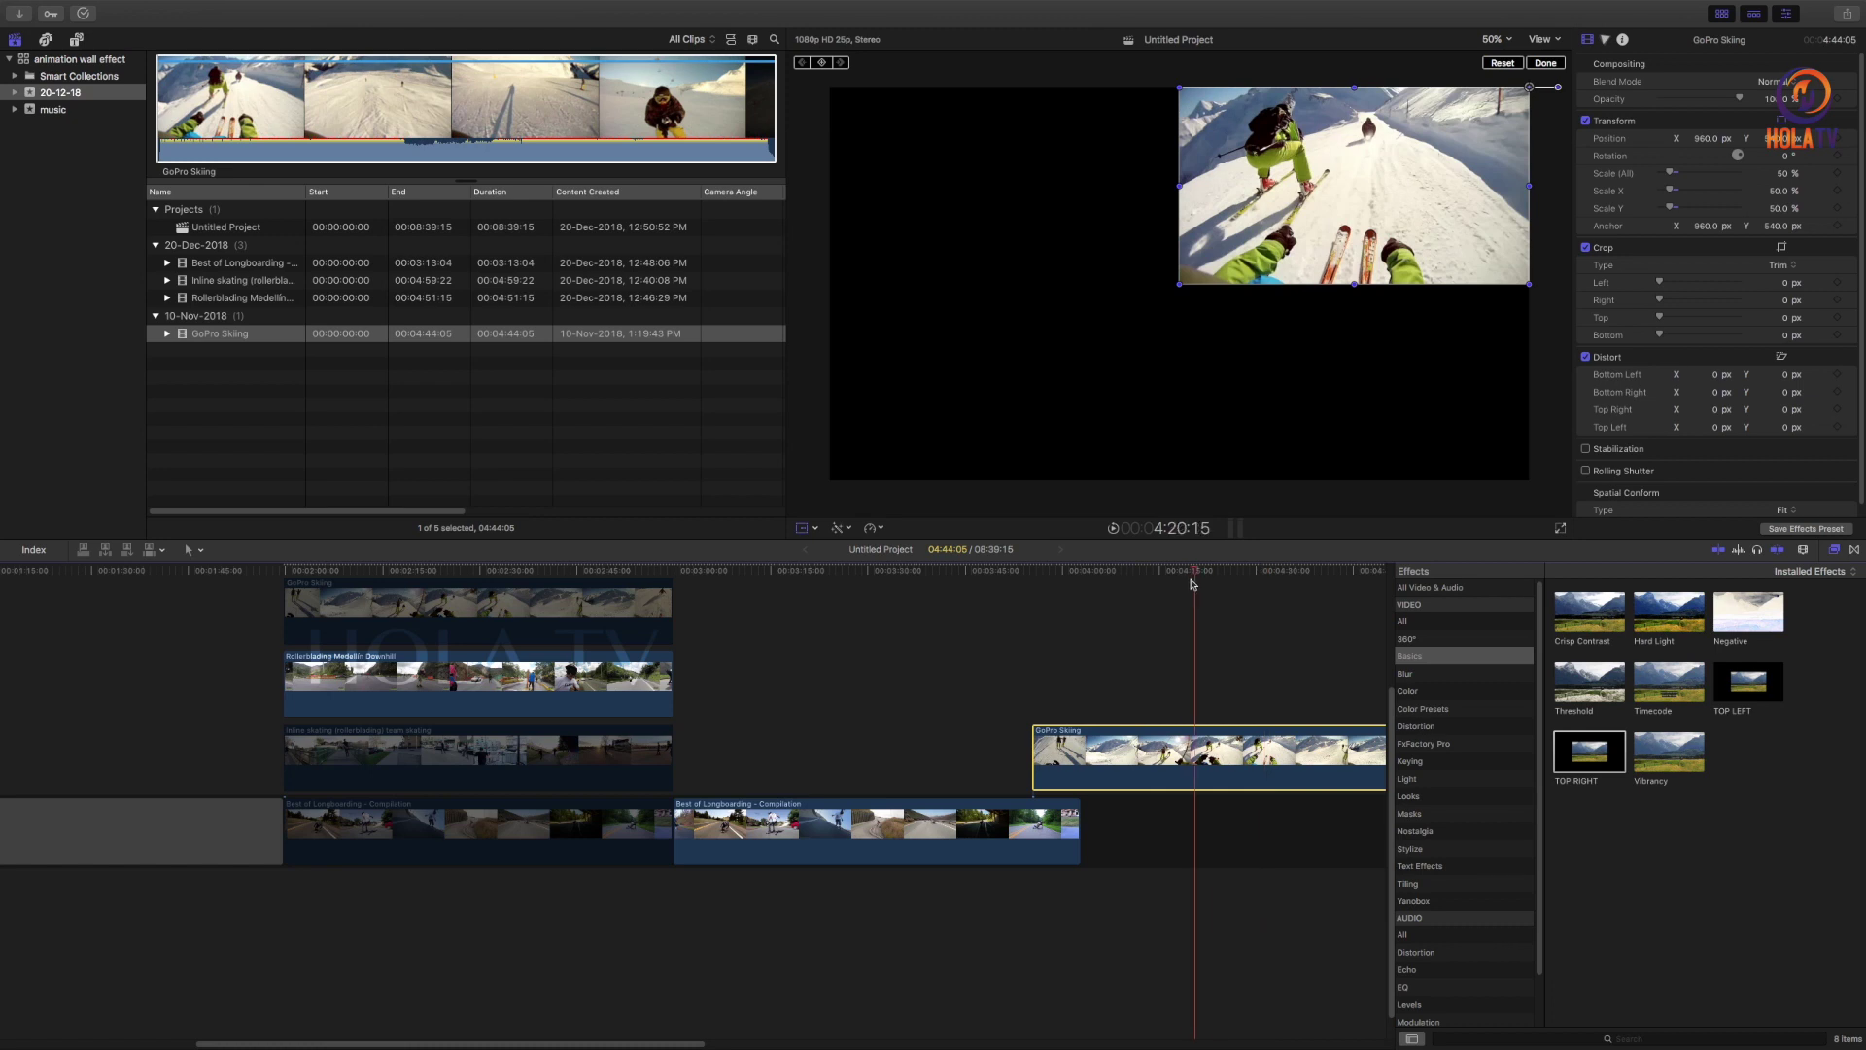
{"action": "left_click_drag", "start_coordinate": [1157, 580], "coordinate": [1190, 577]}
Zoom the timeline out, reapply TOP RIGHT, and select the Inline skating and longboarding clips
{"action": "left_click", "coordinate": [1587, 752]}
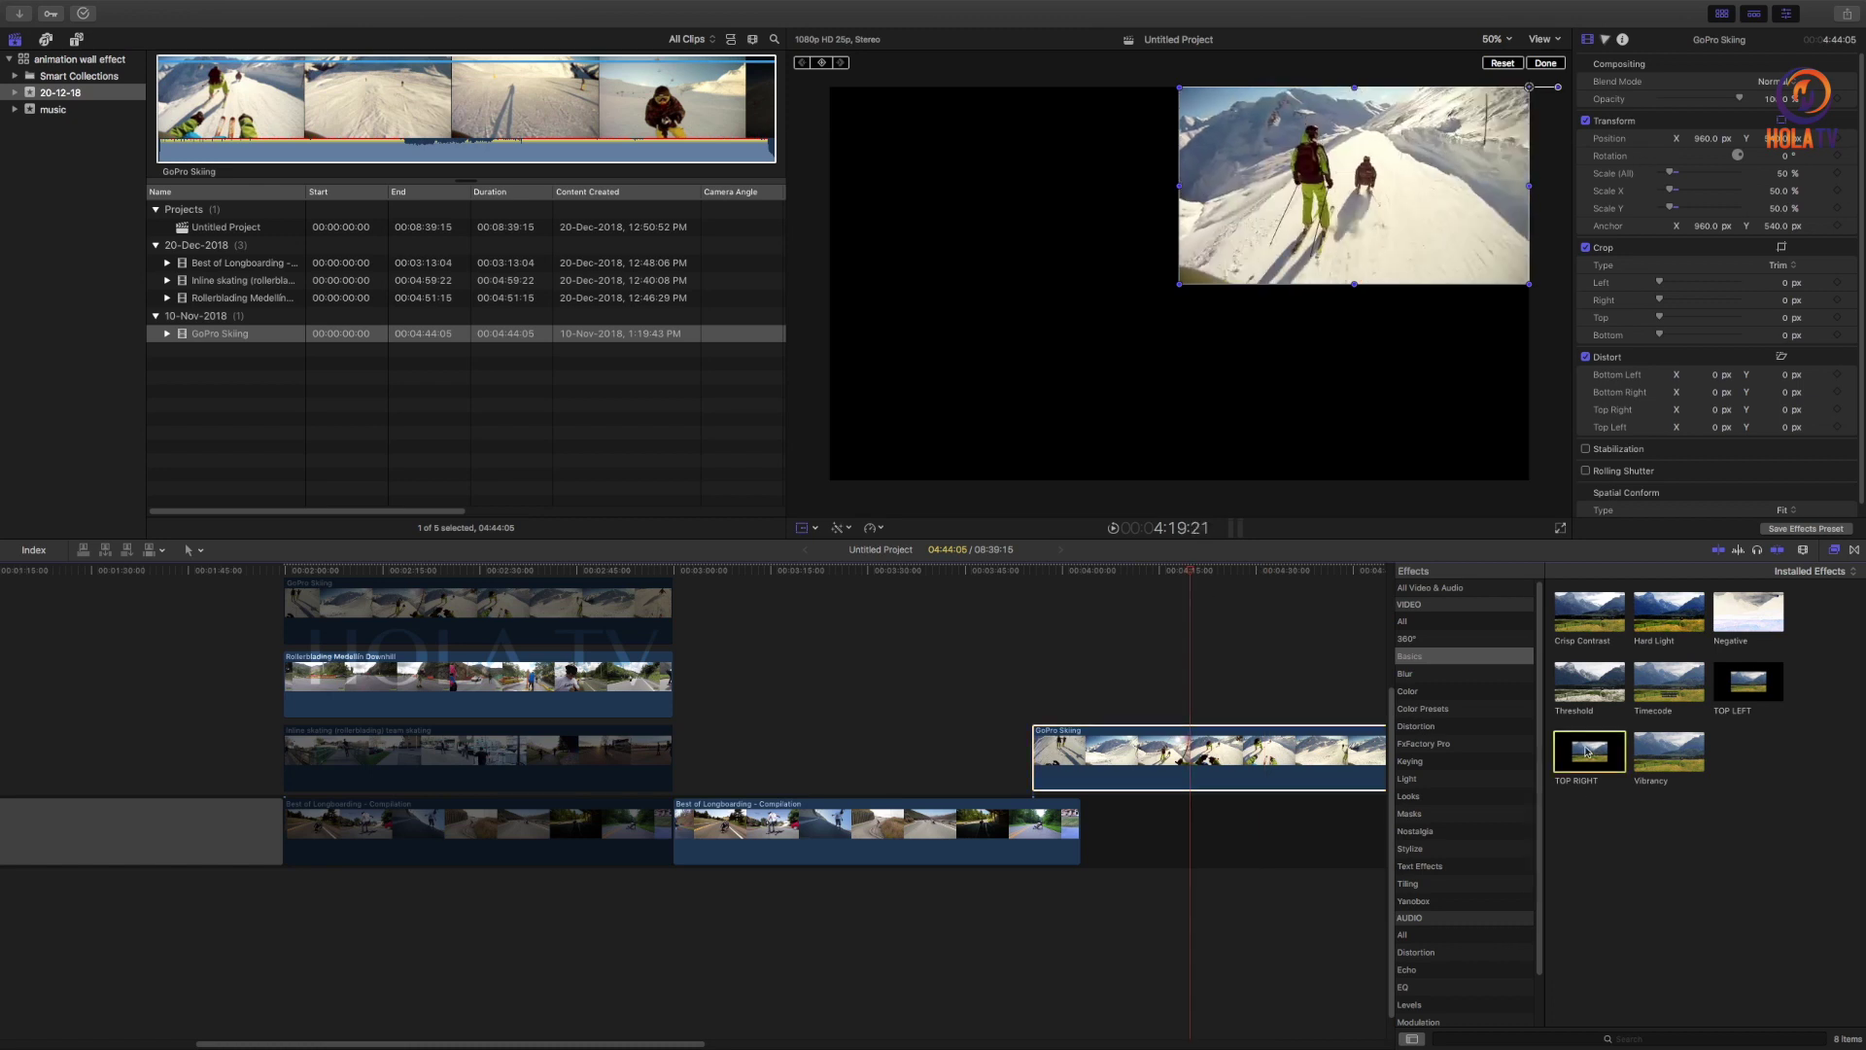
{"action": "scroll", "coordinate": [1243, 768], "scroll_direction": "right", "scroll_amount": 10}
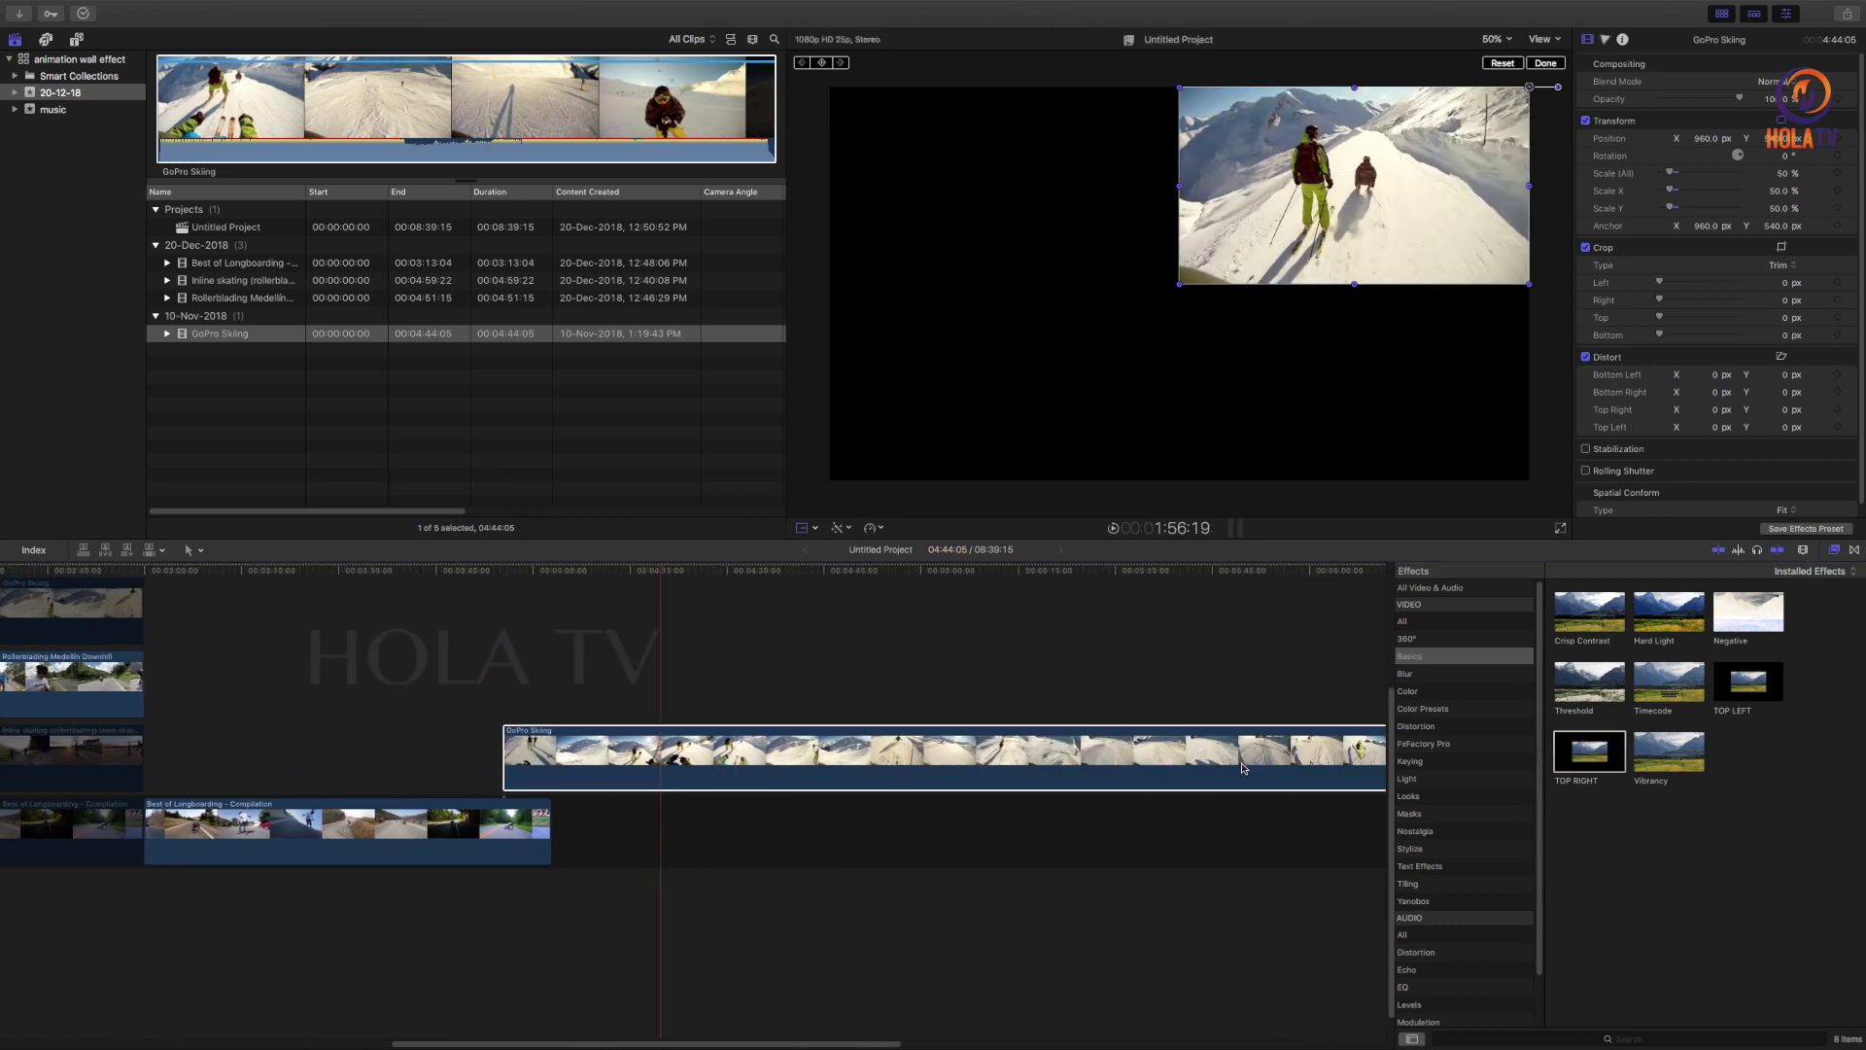
{"action": "key", "text": "super+minus"}
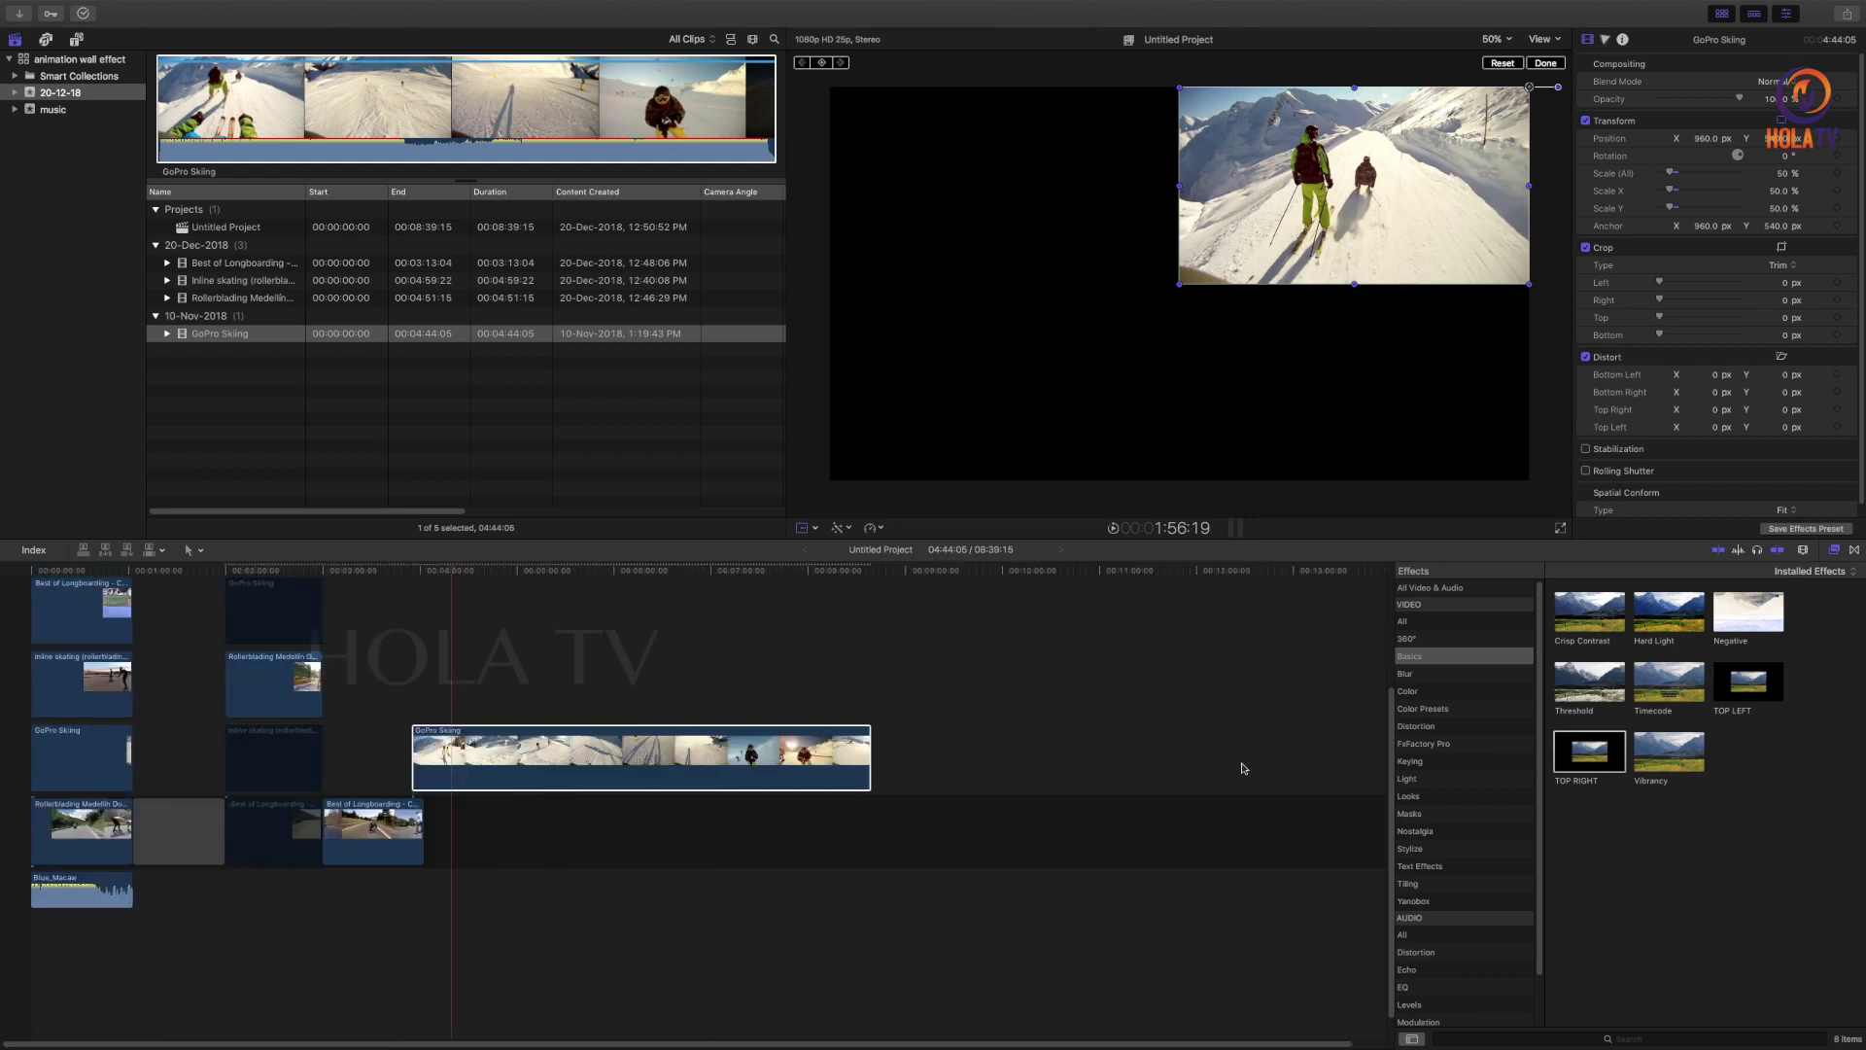
{"action": "left_click_drag", "start_coordinate": [551, 569], "coordinate": [625, 569]}
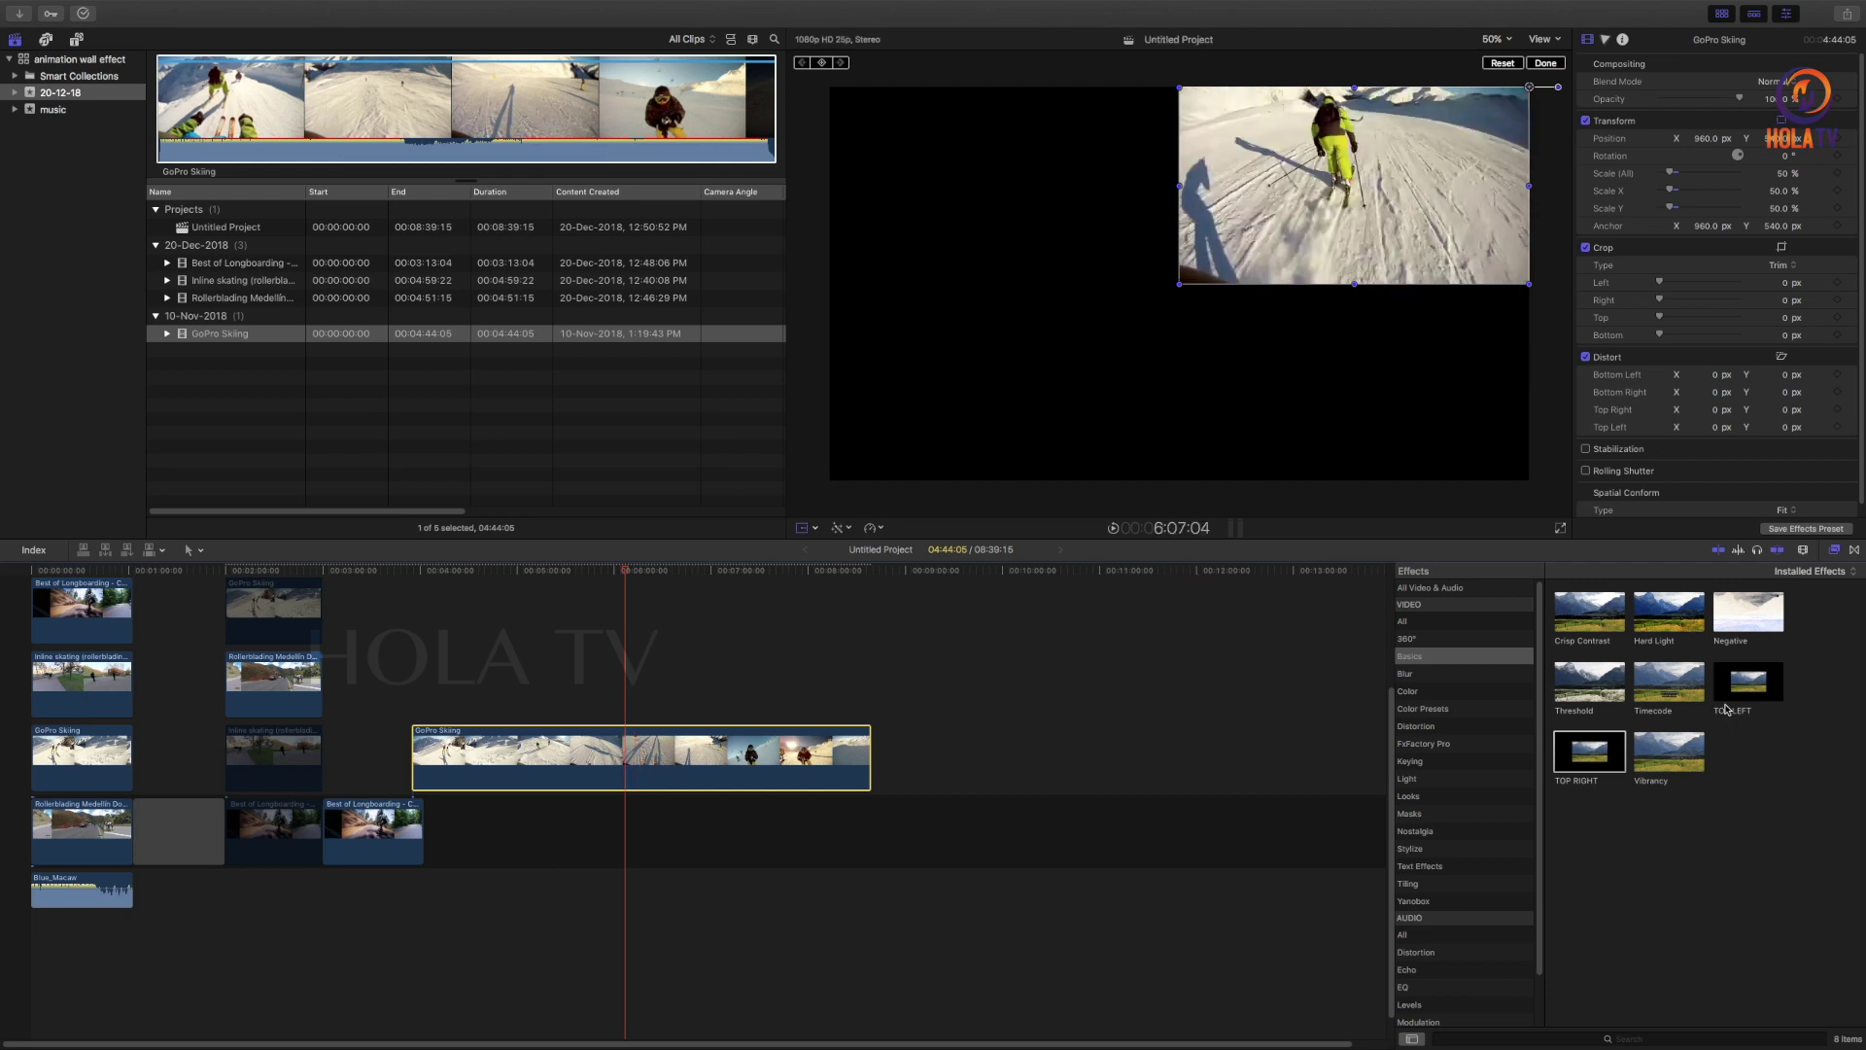
{"action": "double_click", "coordinate": [1590, 760]}
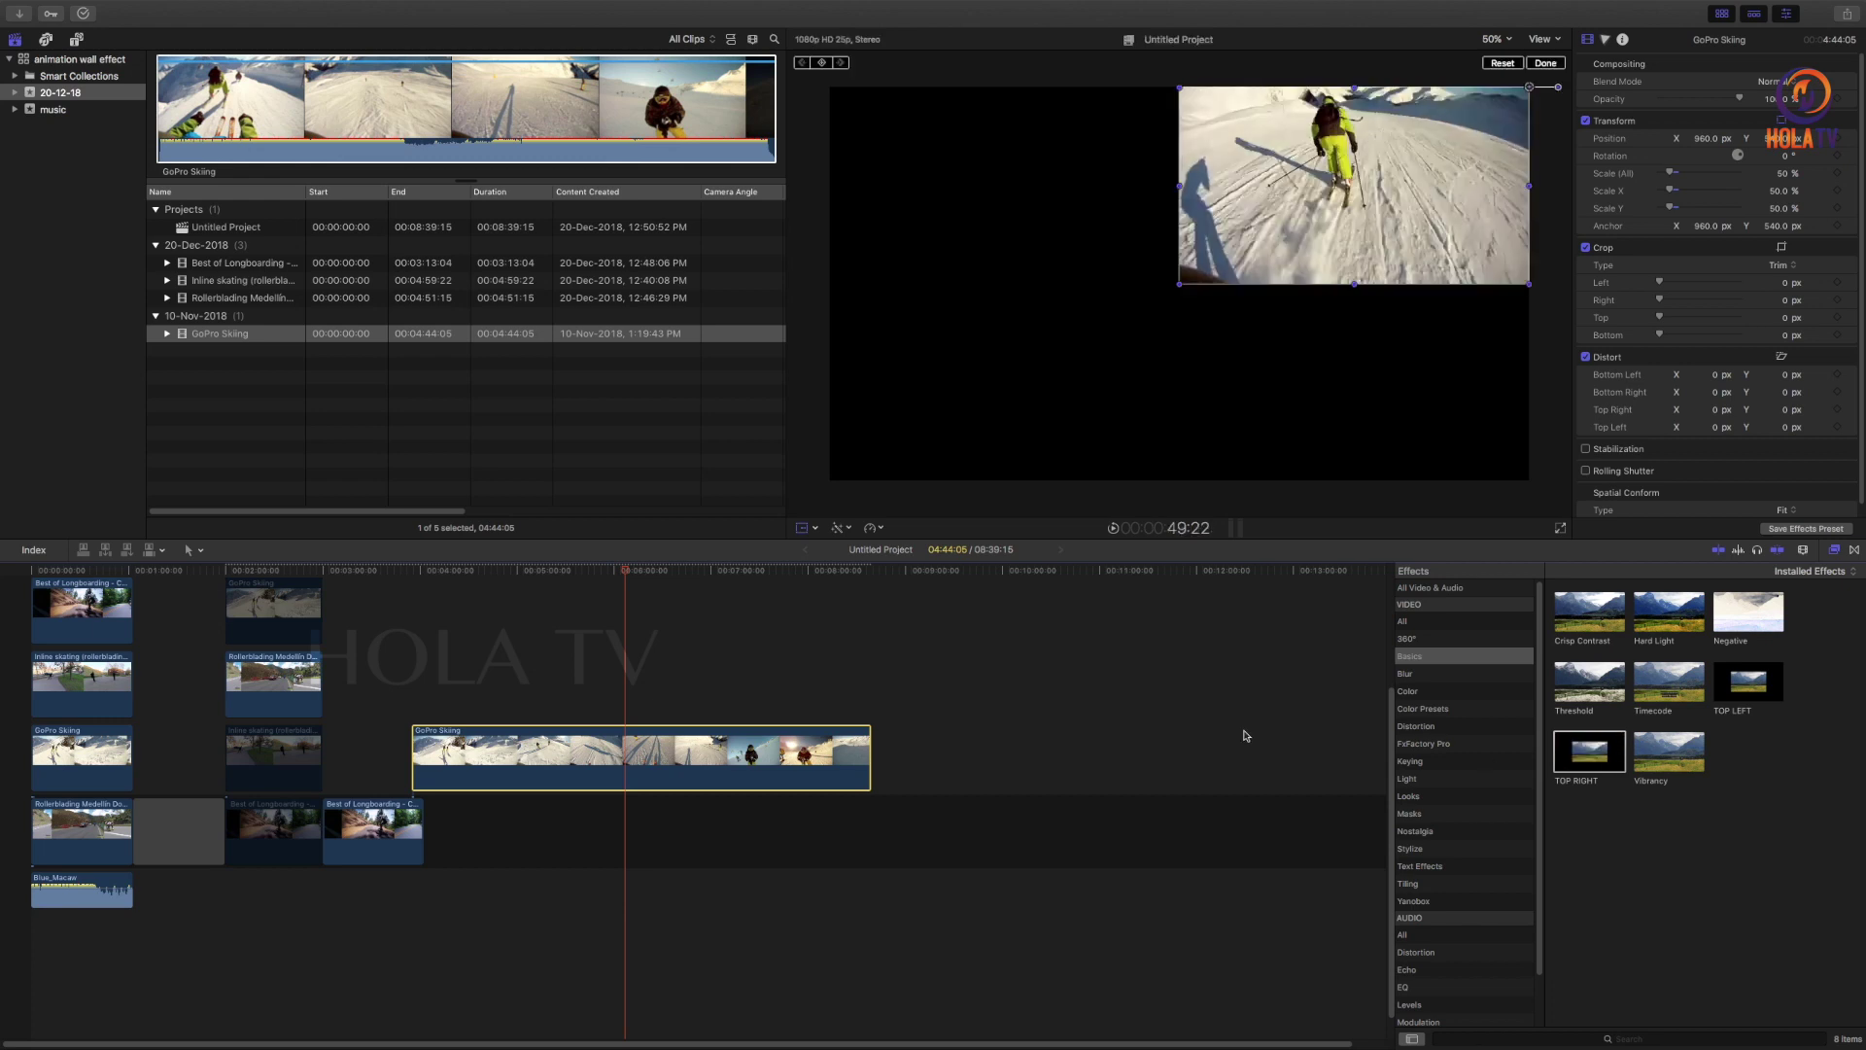
{"action": "left_click", "coordinate": [273, 588]}
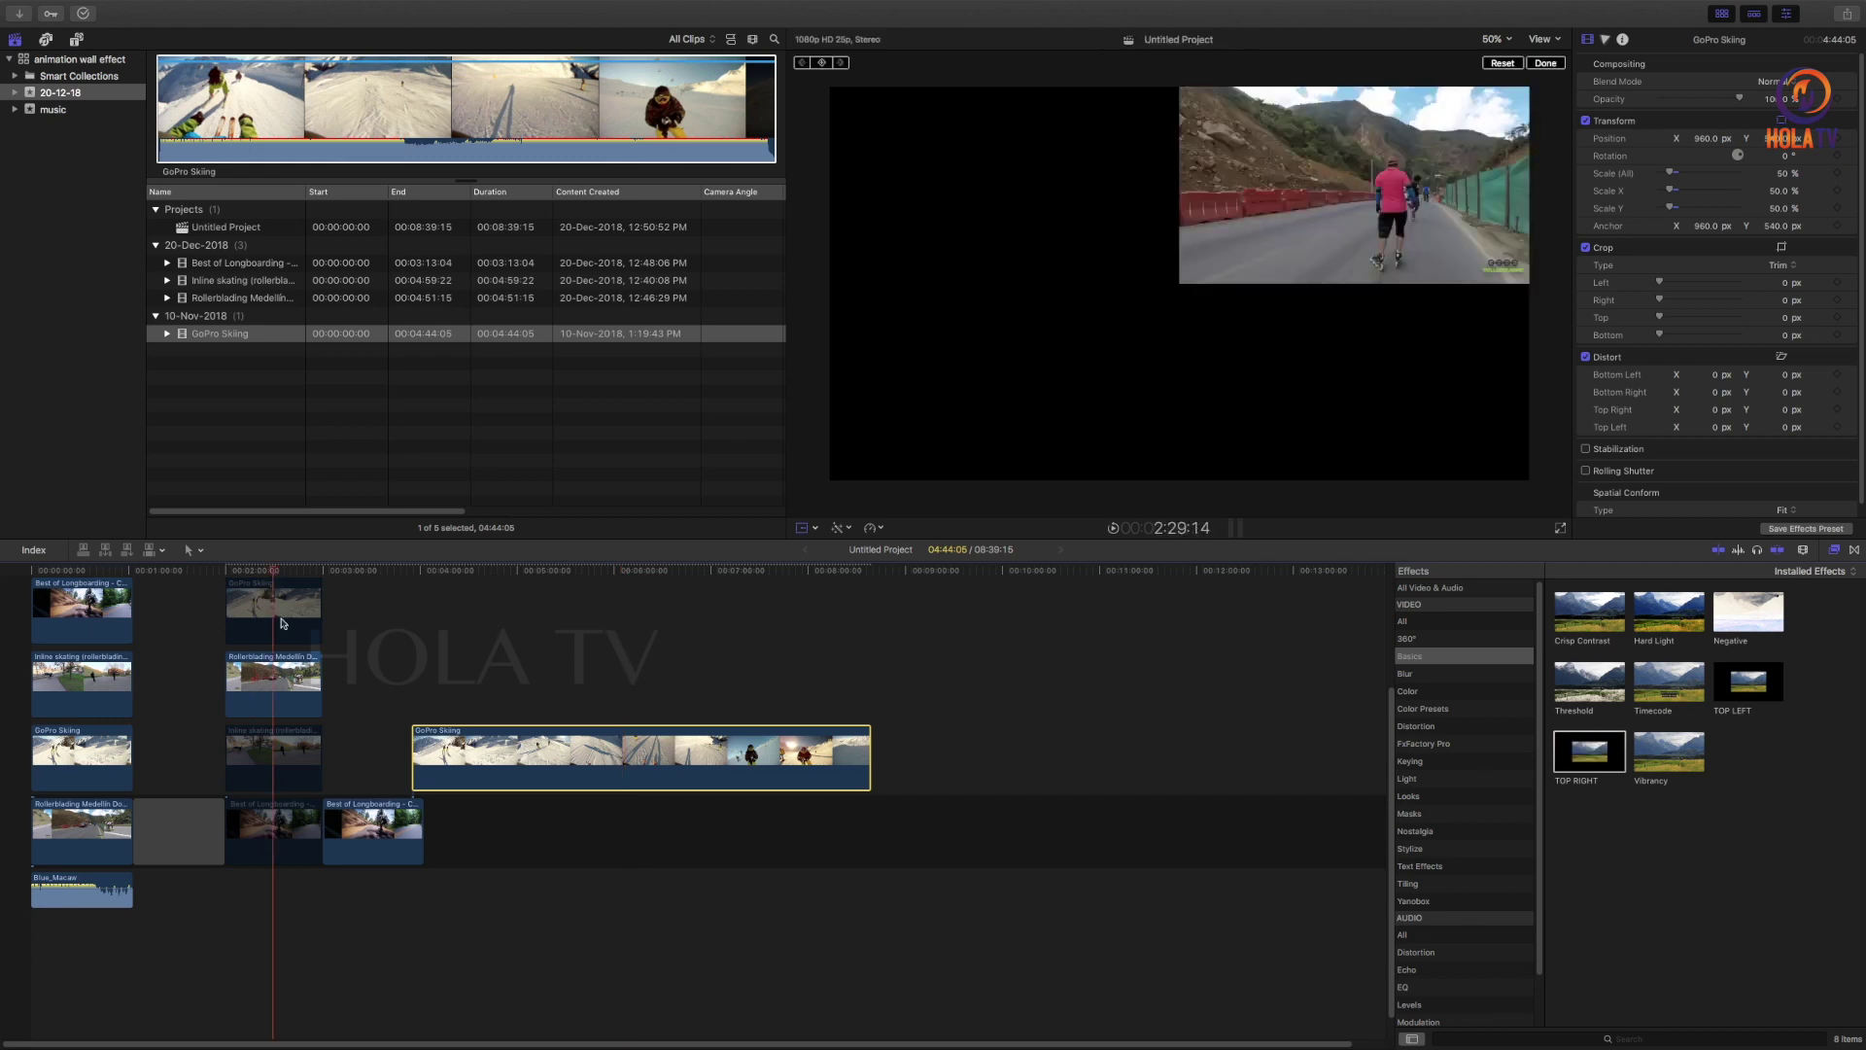
{"action": "left_click", "coordinate": [280, 761]}
{"action": "left_click", "coordinate": [277, 816]}
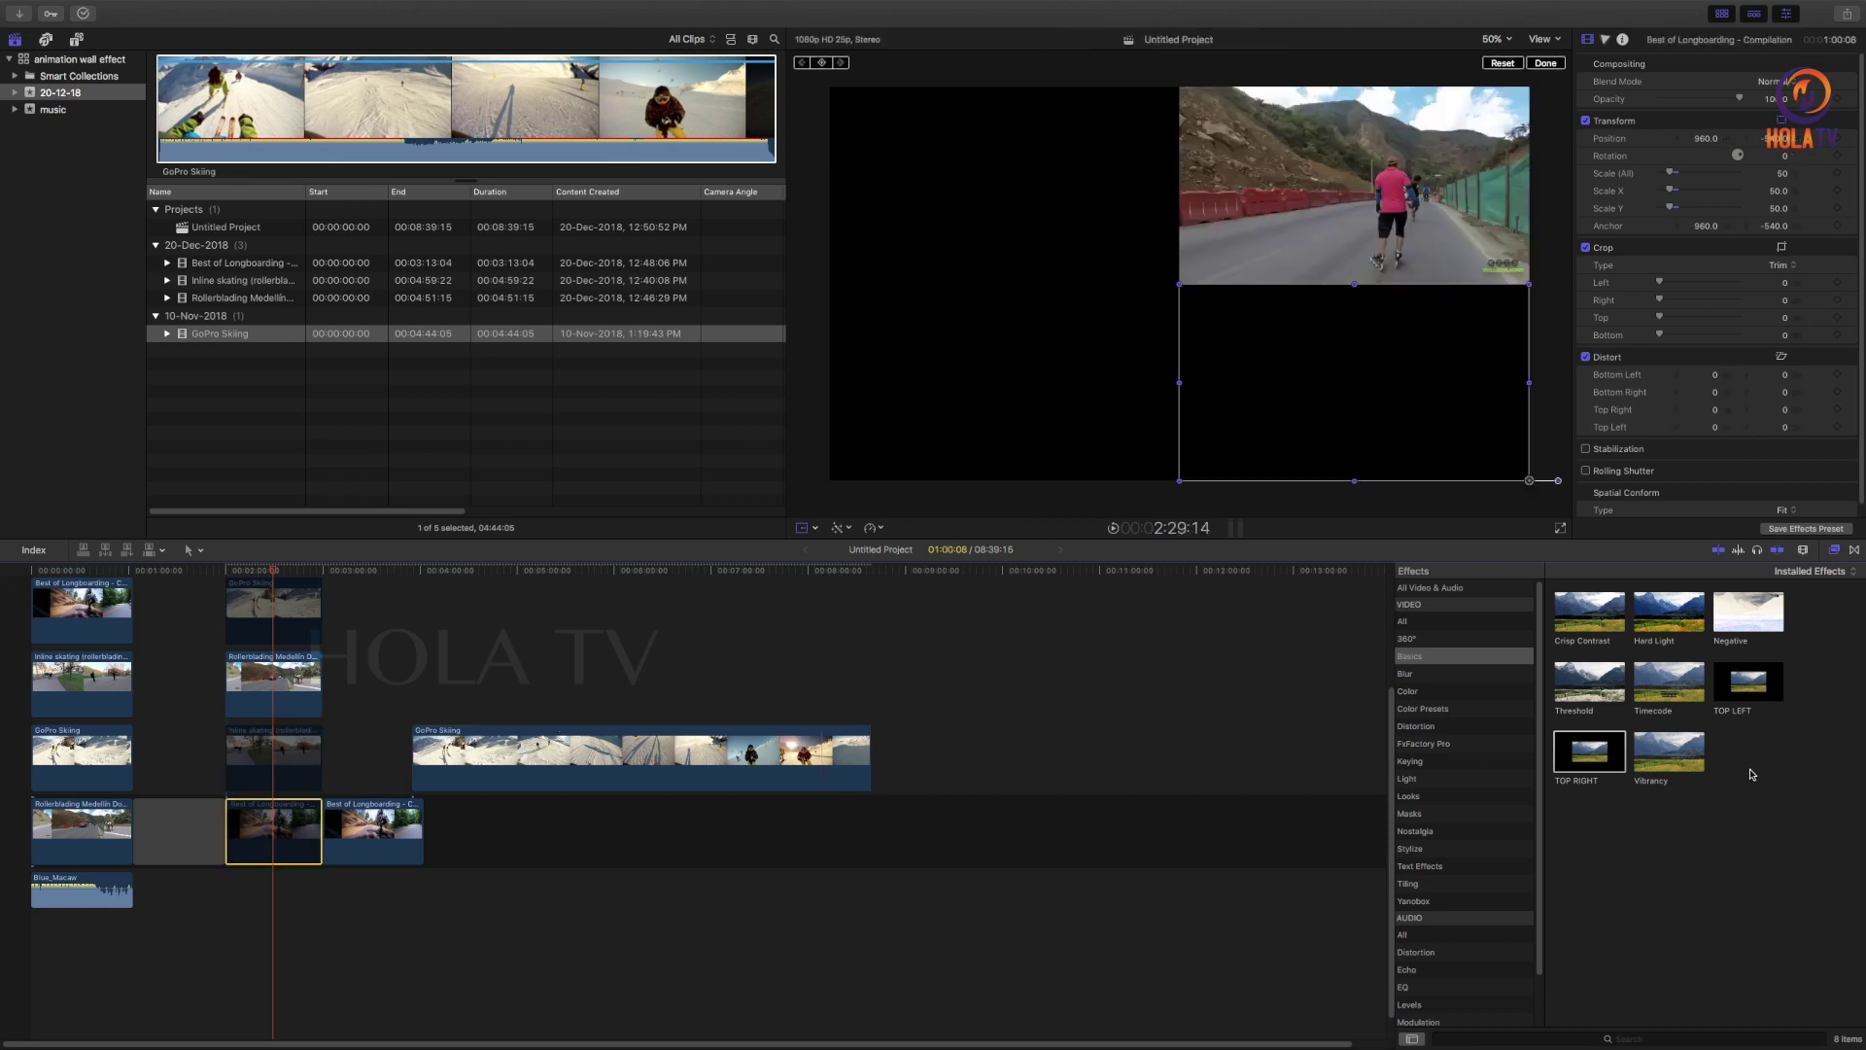
Reveal the TOP RIGHT preset in Finder's Effects Presets folder, enlarge it and select TOP LEFT.effectsPreset
{"action": "right_click", "coordinate": [1597, 753]}
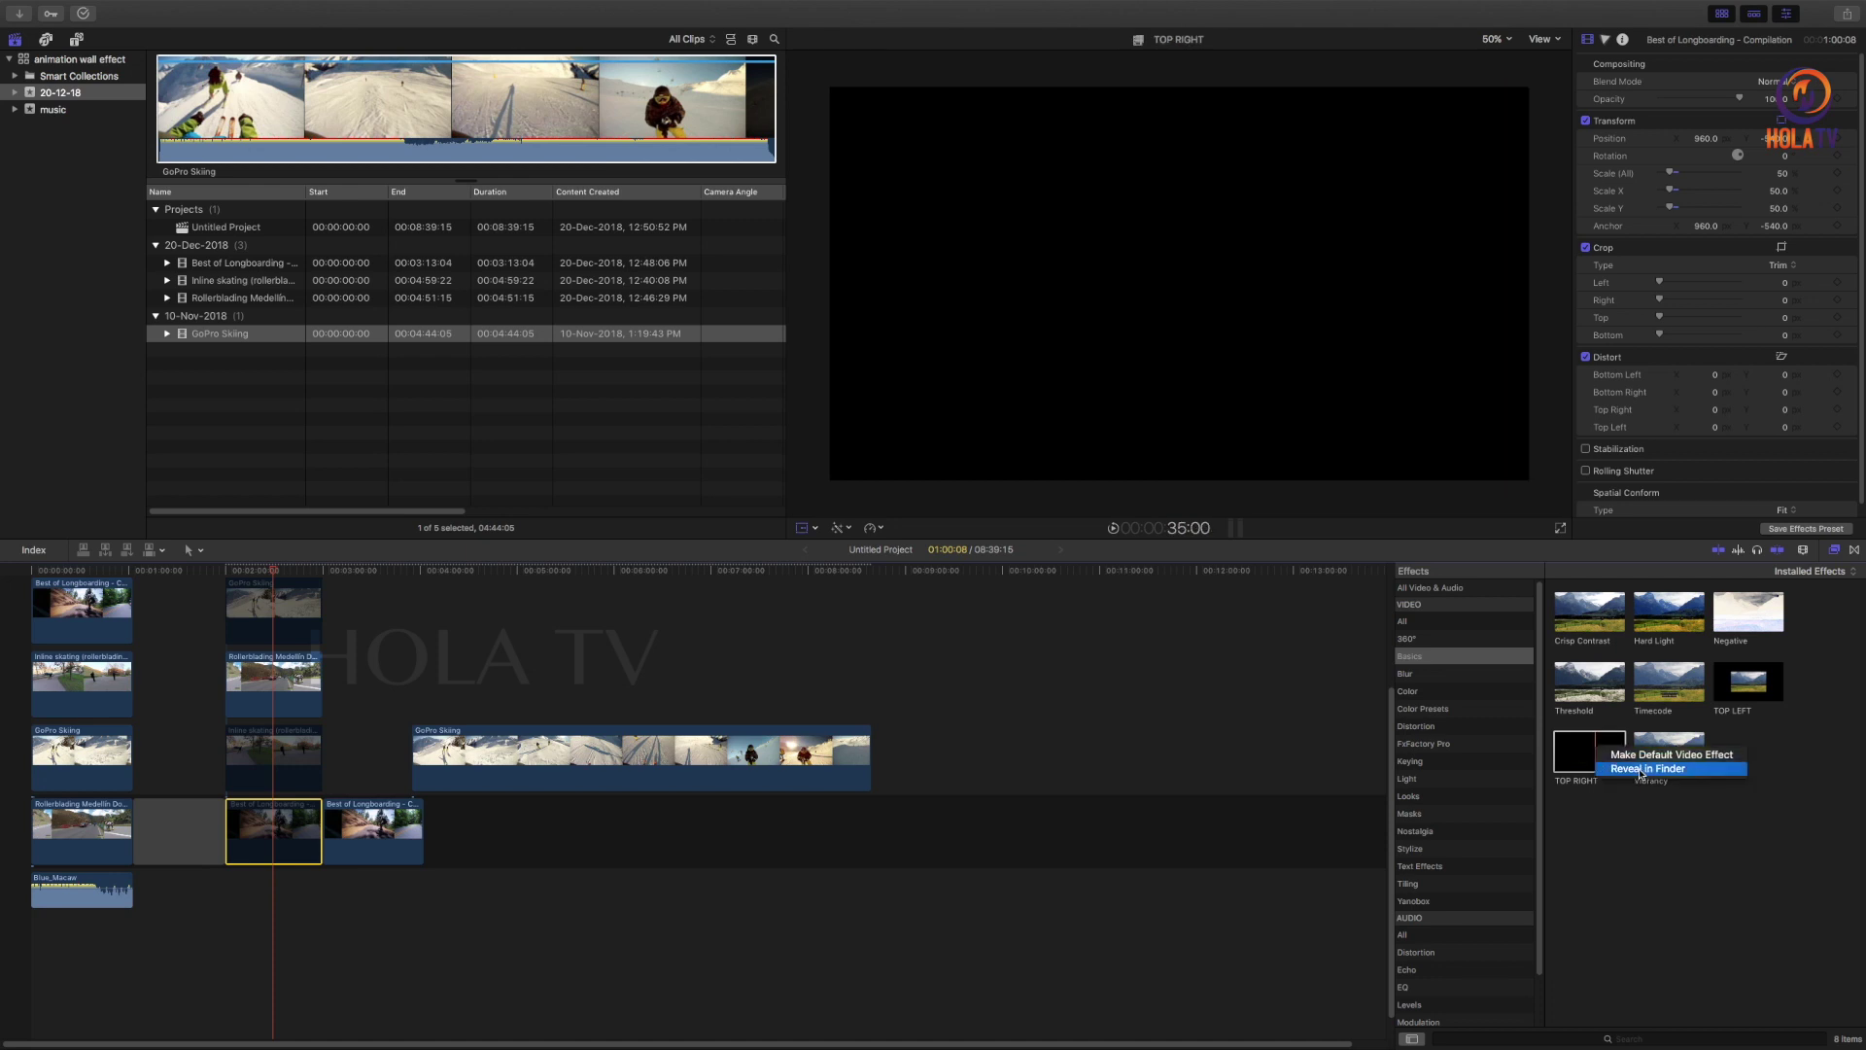
{"action": "left_click", "coordinate": [1669, 769]}
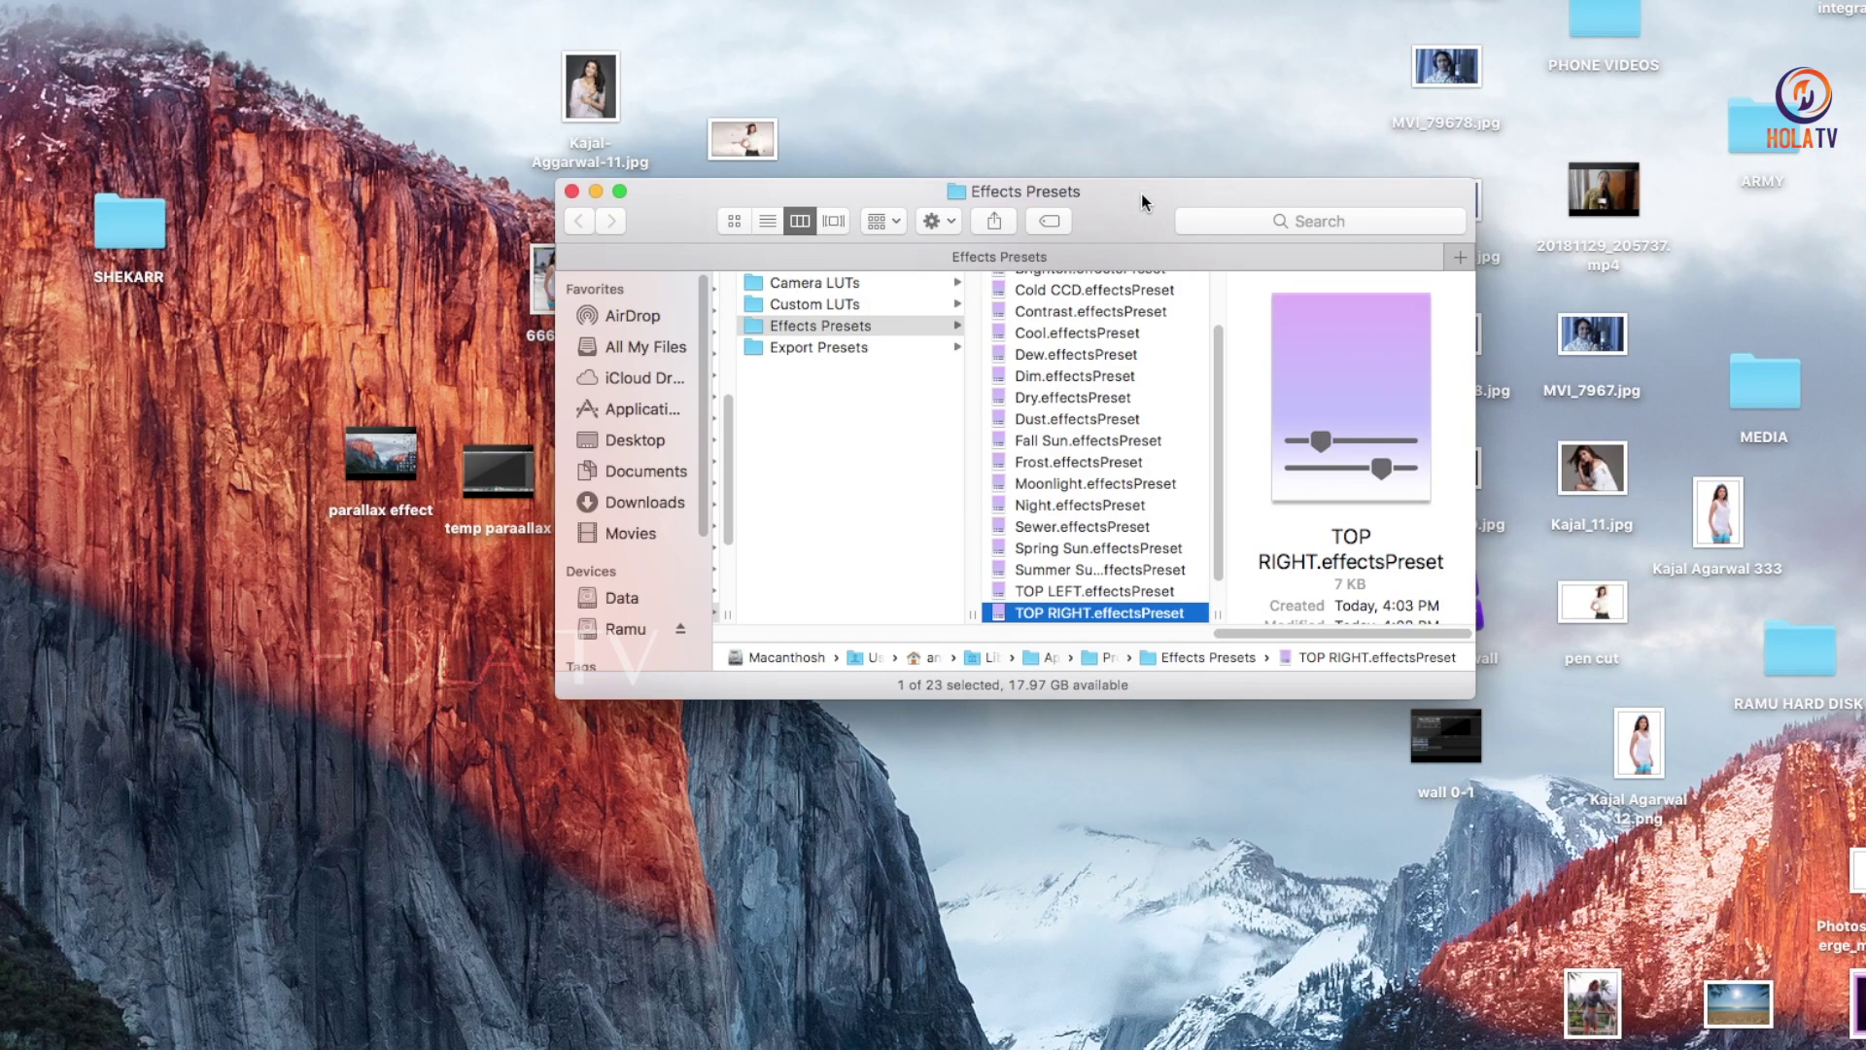
{"action": "left_click_drag", "start_coordinate": [1451, 560], "coordinate": [1862, 1045]}
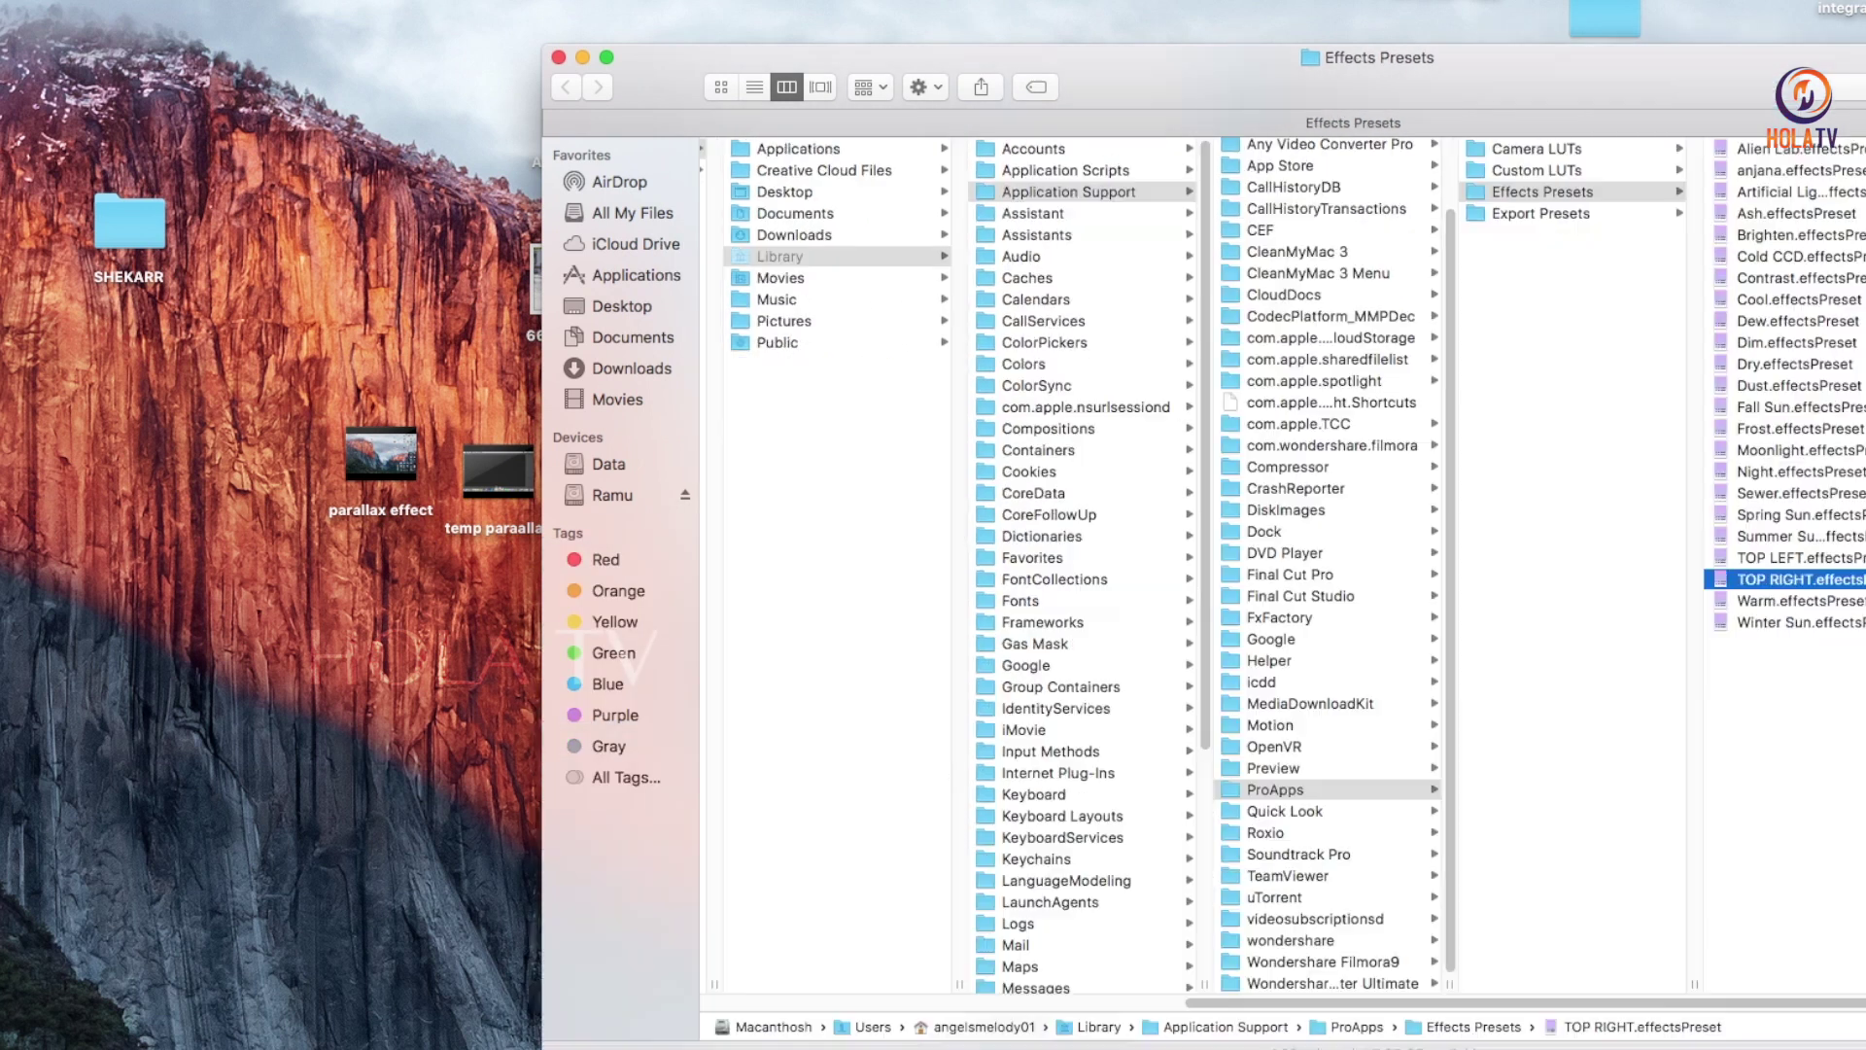
{"action": "left_click_drag", "start_coordinate": [1639, 87], "coordinate": [1102, 31]}
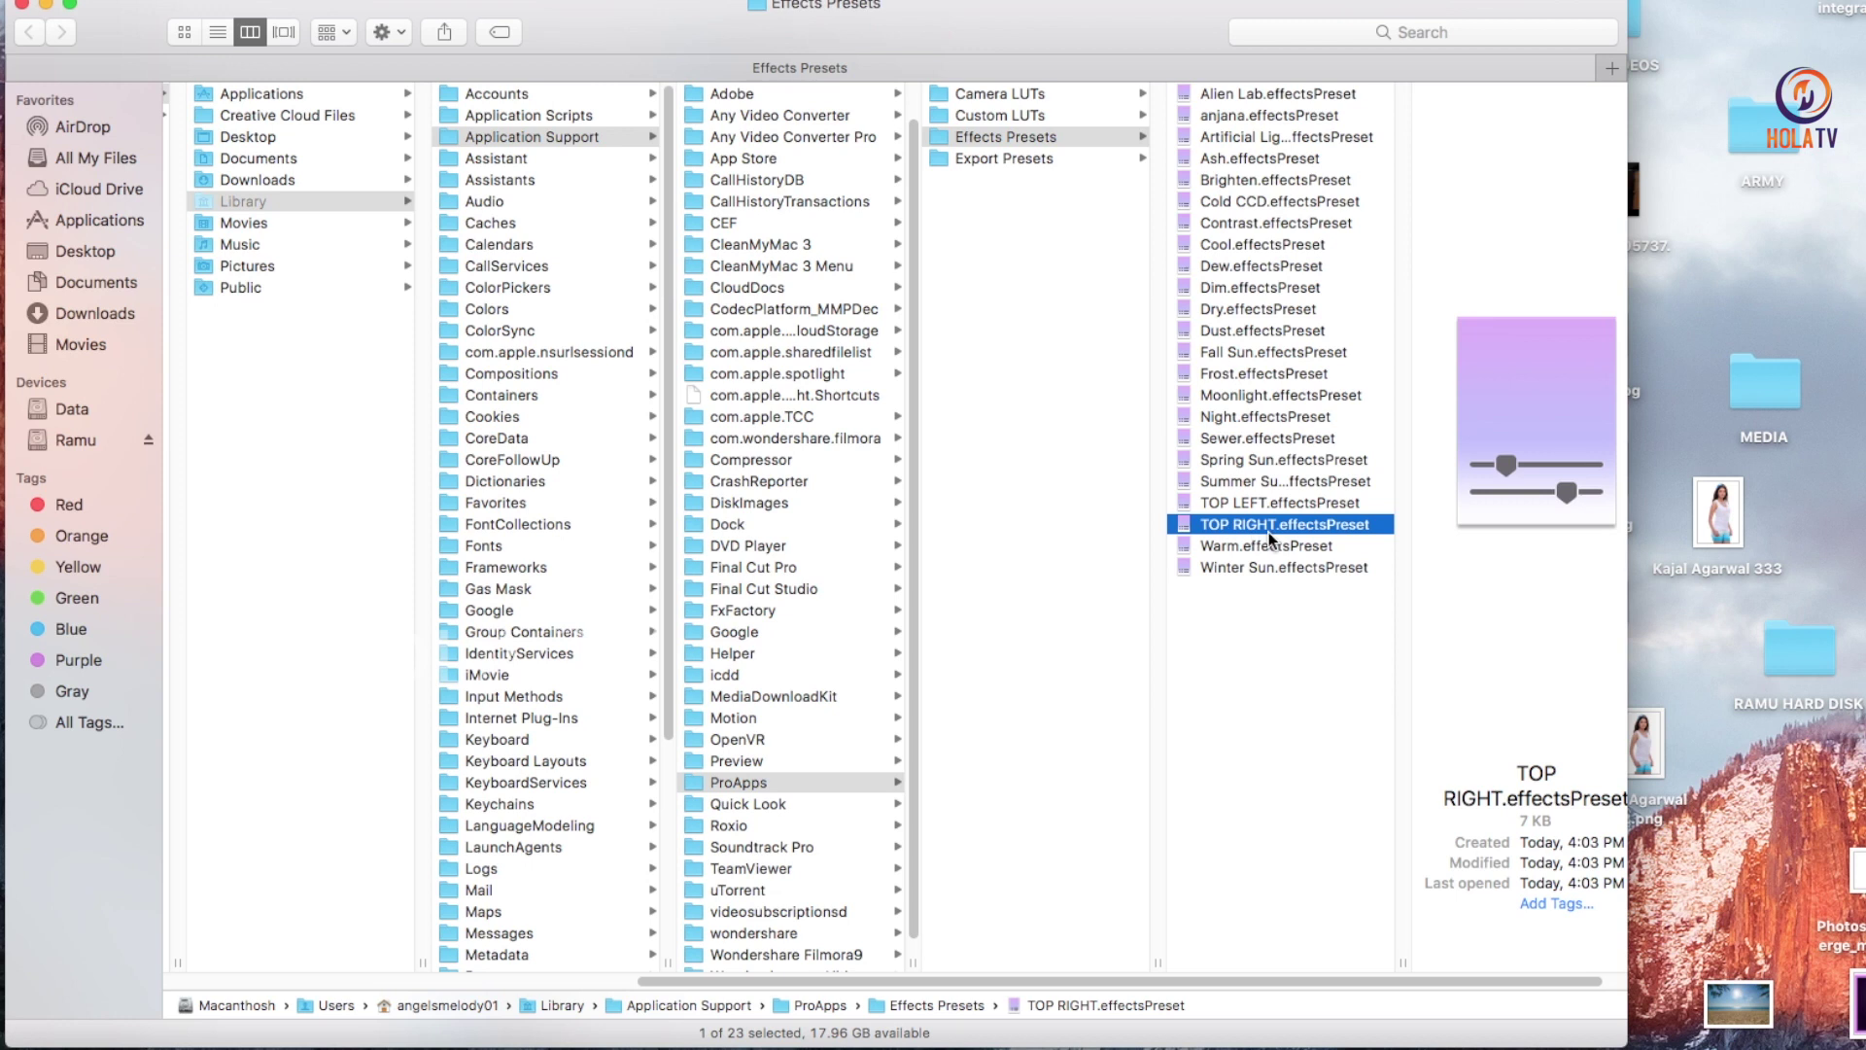
{"action": "left_click", "coordinate": [1249, 505]}
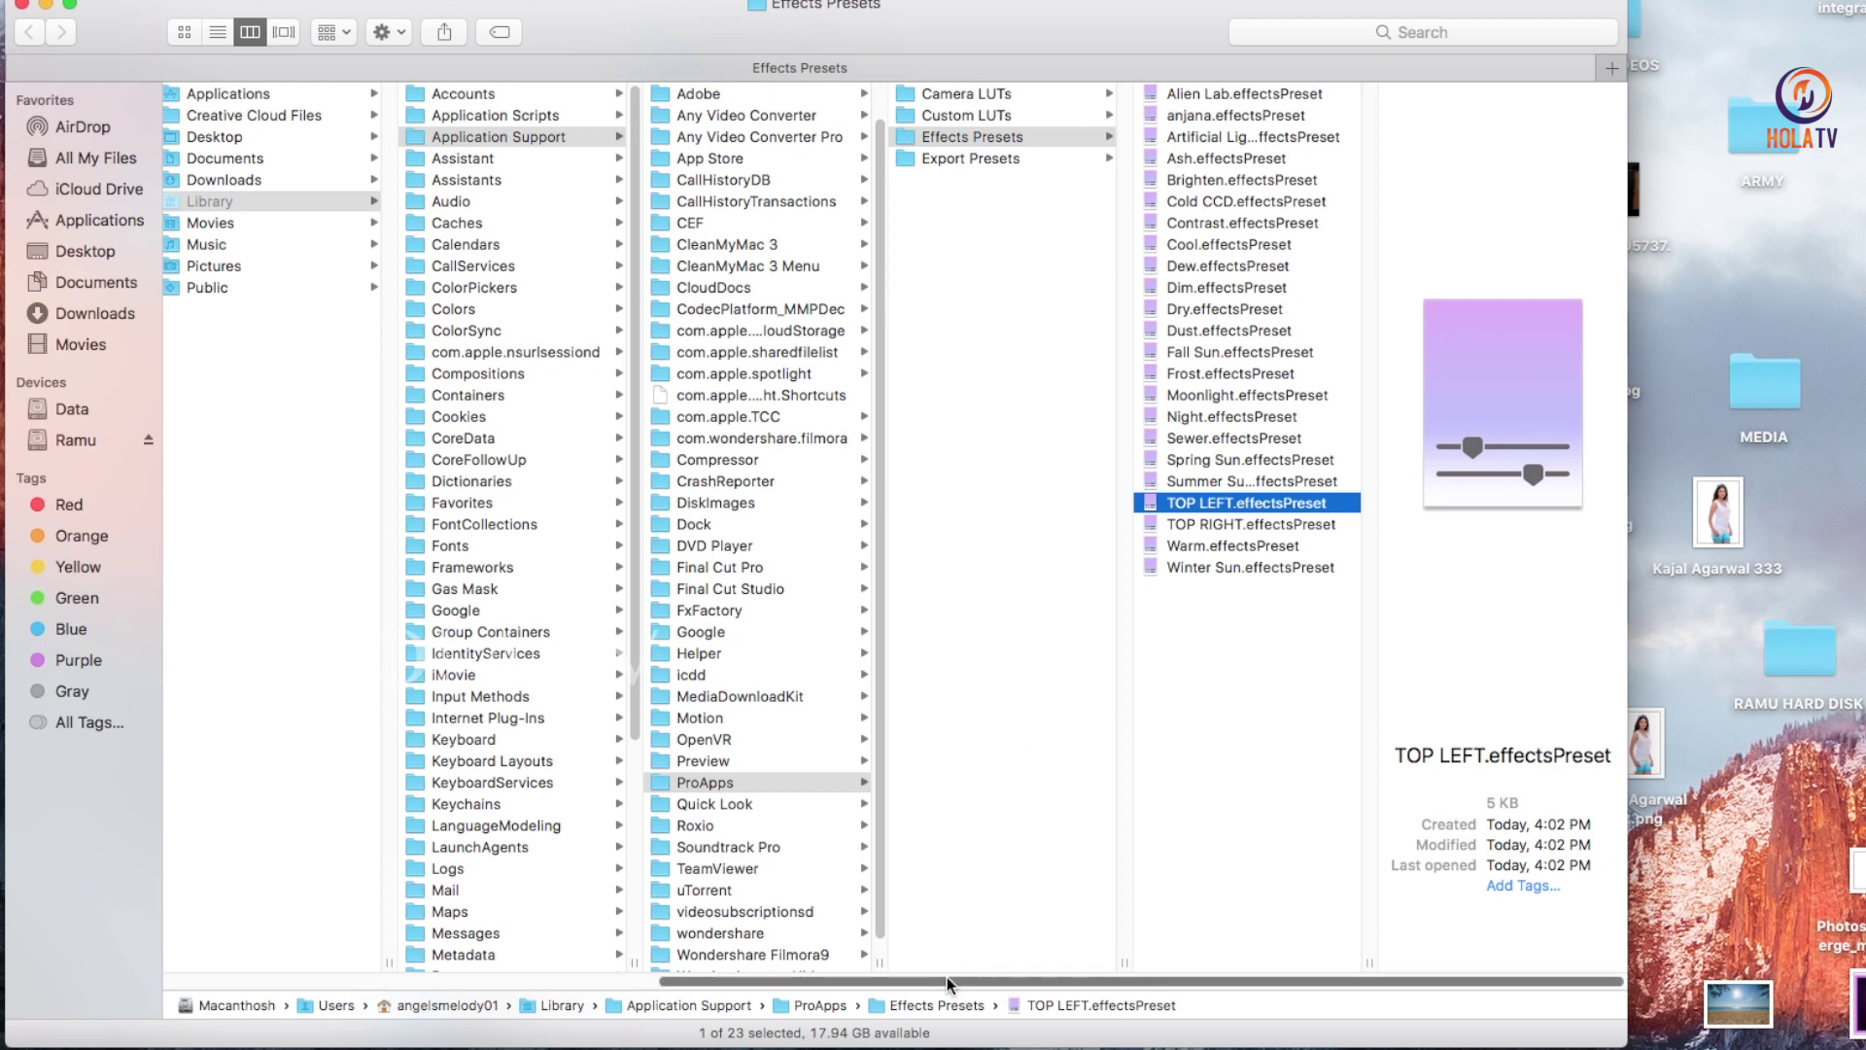
{"action": "left_click_drag", "start_coordinate": [942, 978], "coordinate": [976, 972]}
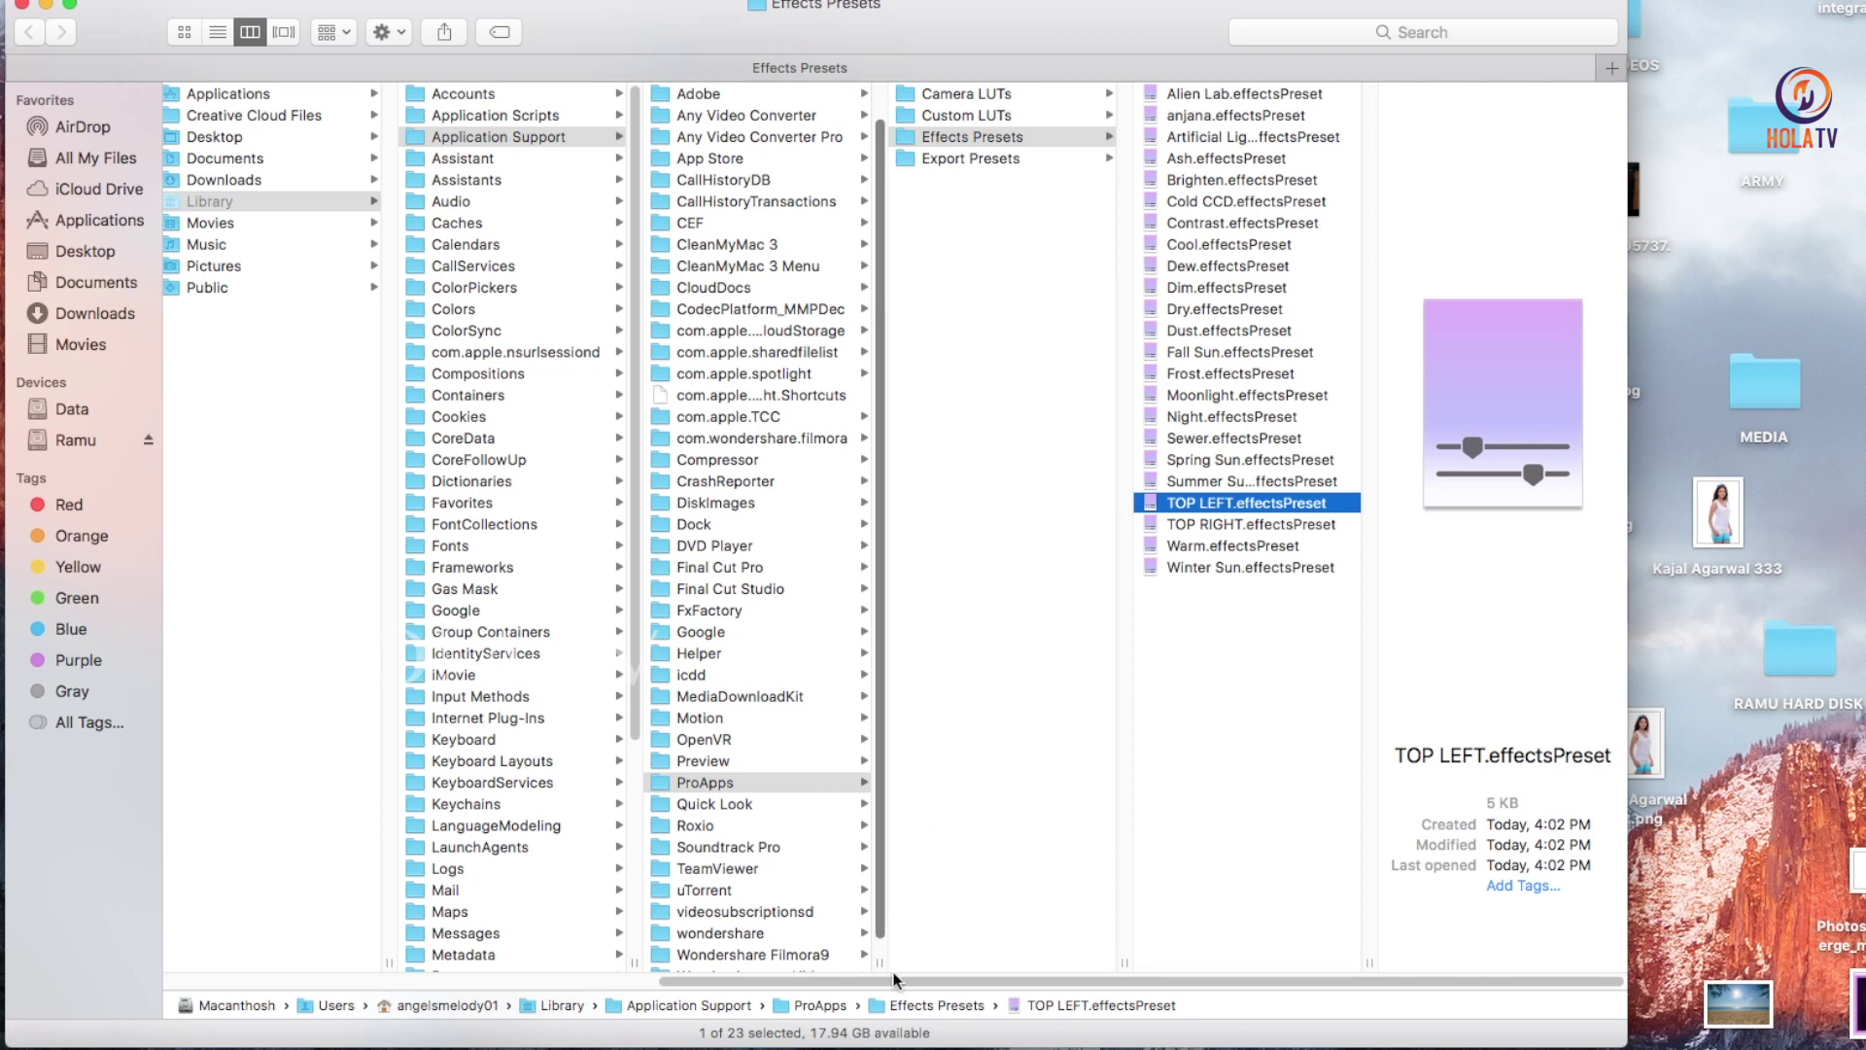
{"action": "left_click_drag", "start_coordinate": [883, 983], "coordinate": [772, 976]}
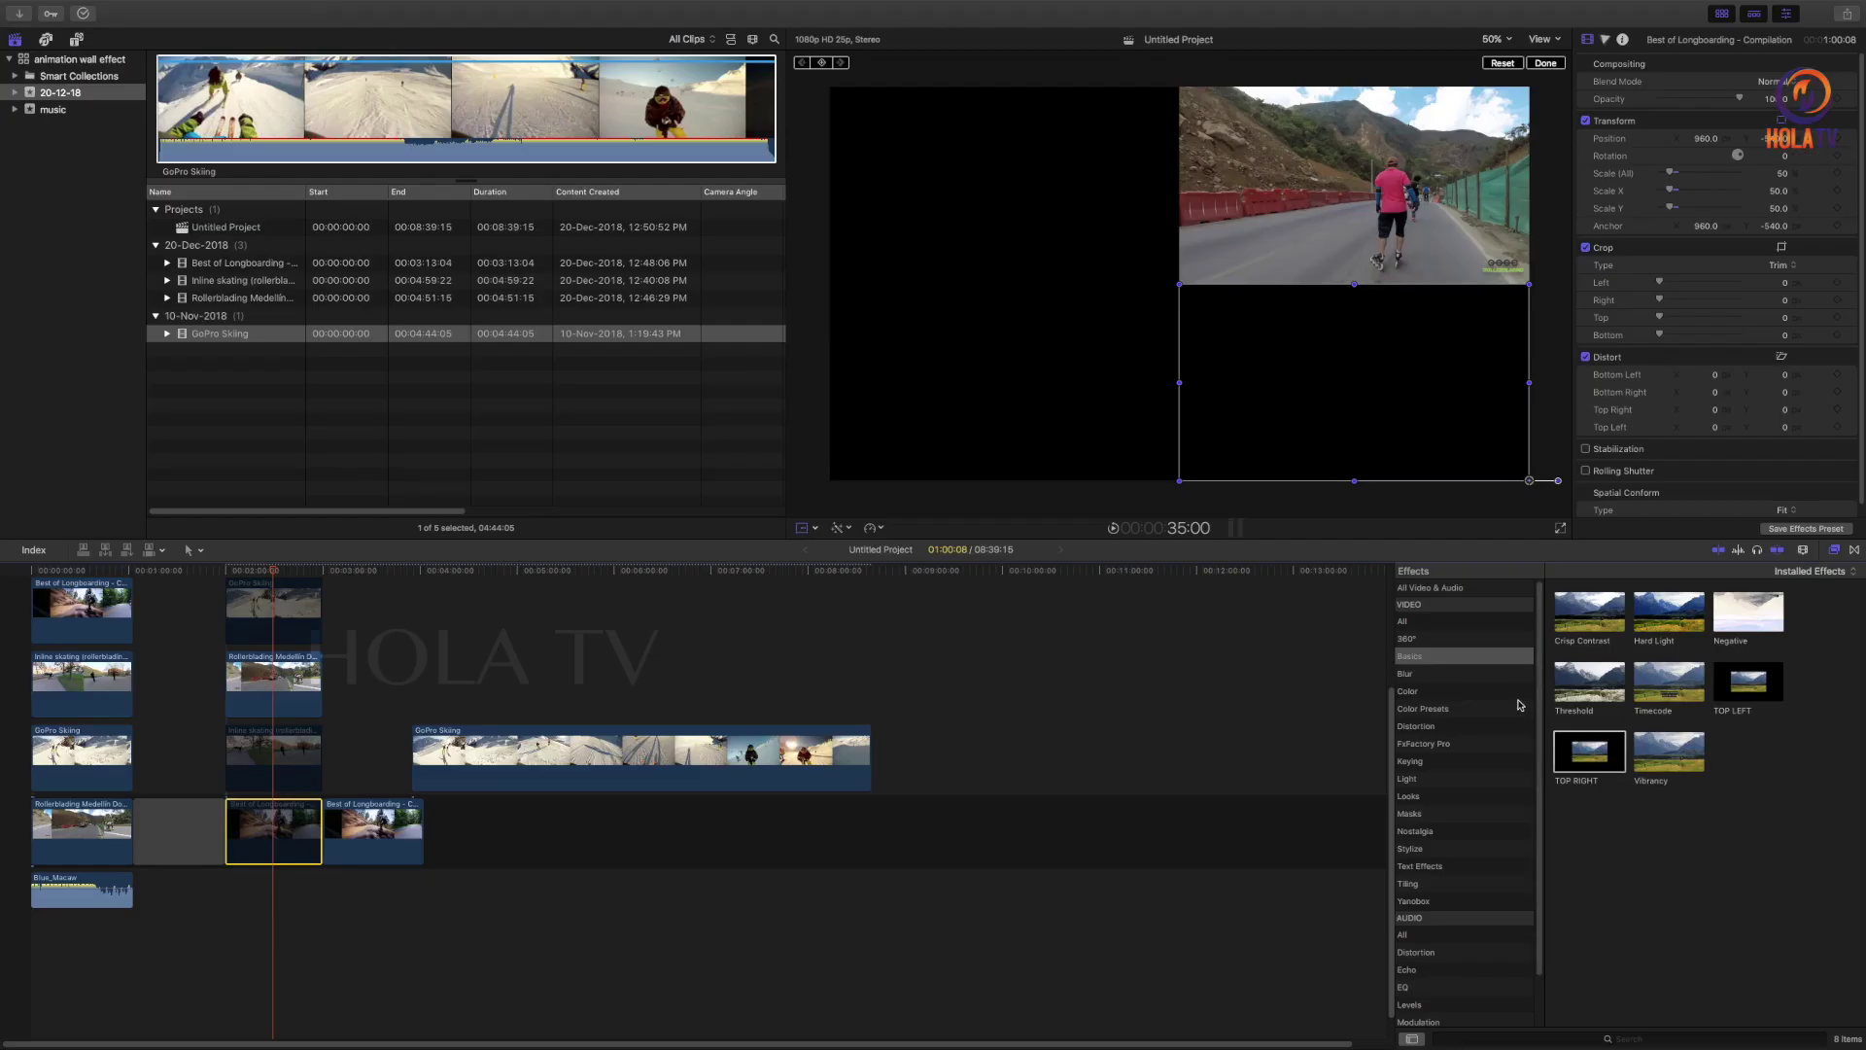
Apply the Alien Lab colour preset to the GoPro Skiing clip
{"action": "left_click", "coordinate": [711, 616]}
{"action": "key", "text": "shift+t"}
{"action": "left_click", "coordinate": [739, 772]}
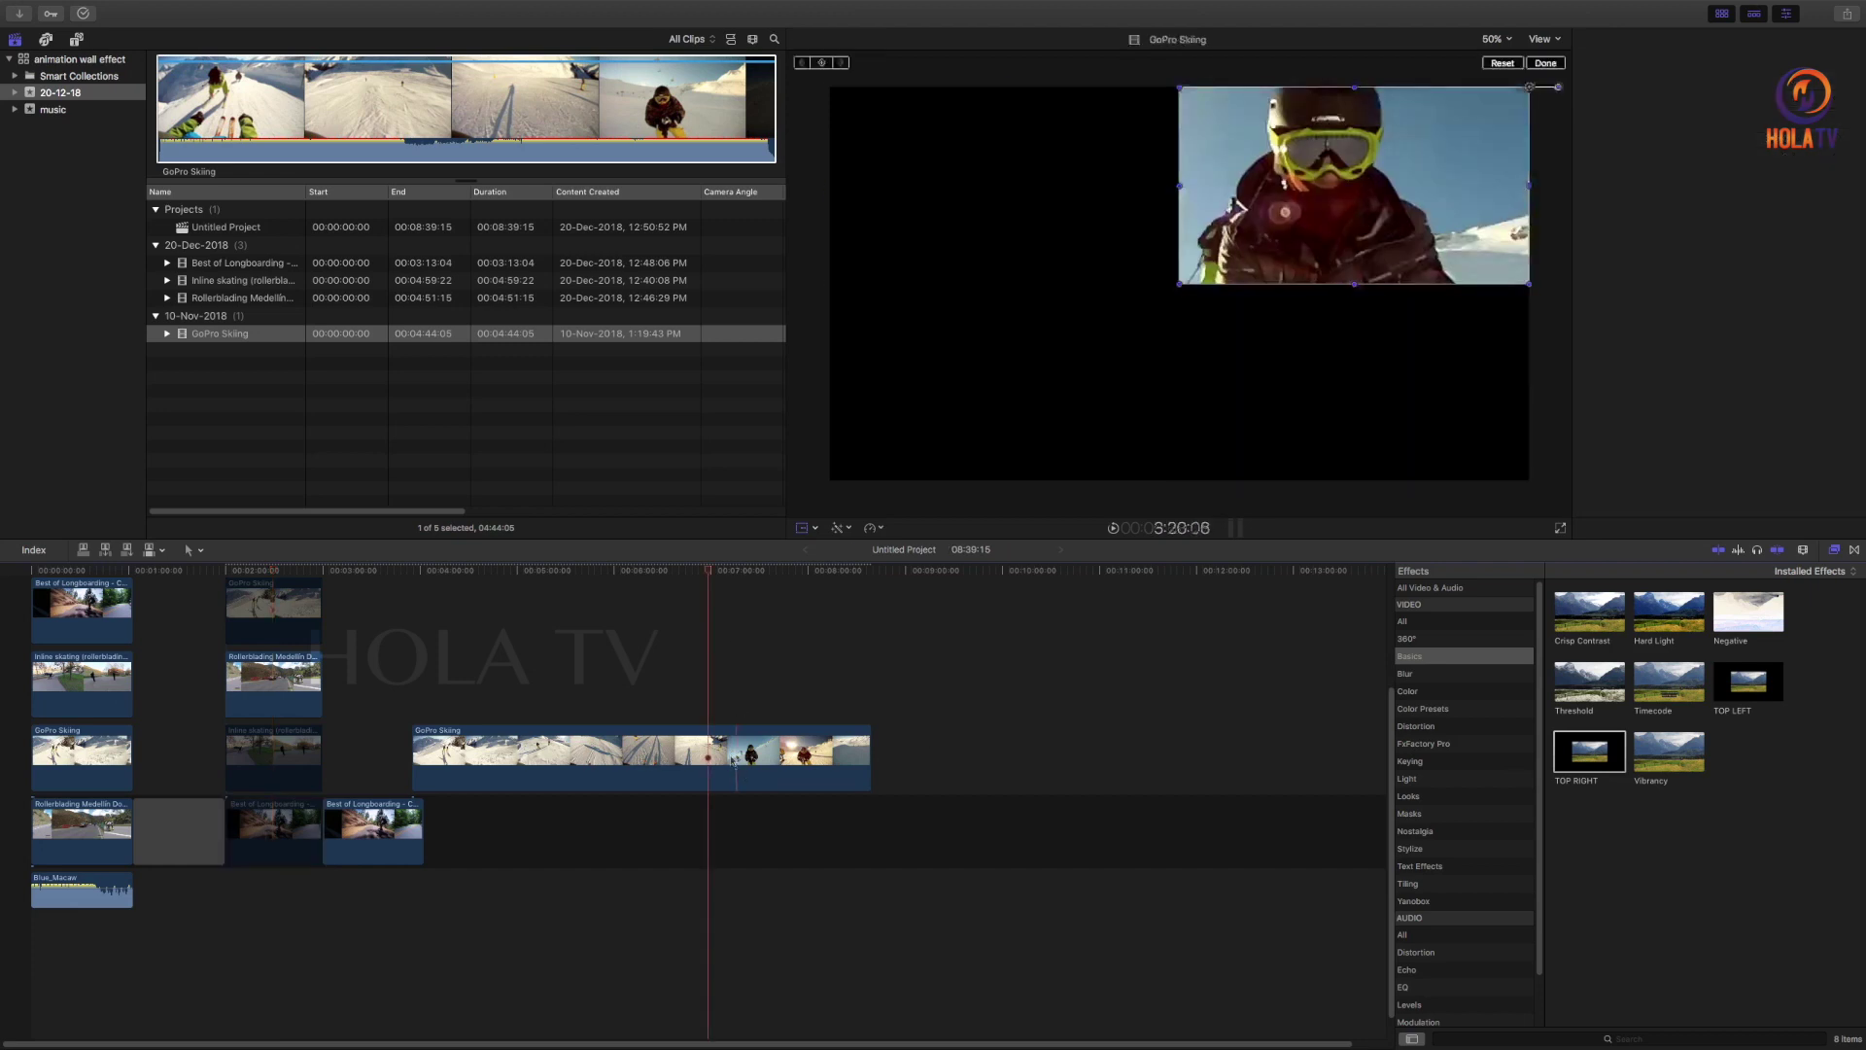
{"action": "left_click", "coordinate": [1448, 709]}
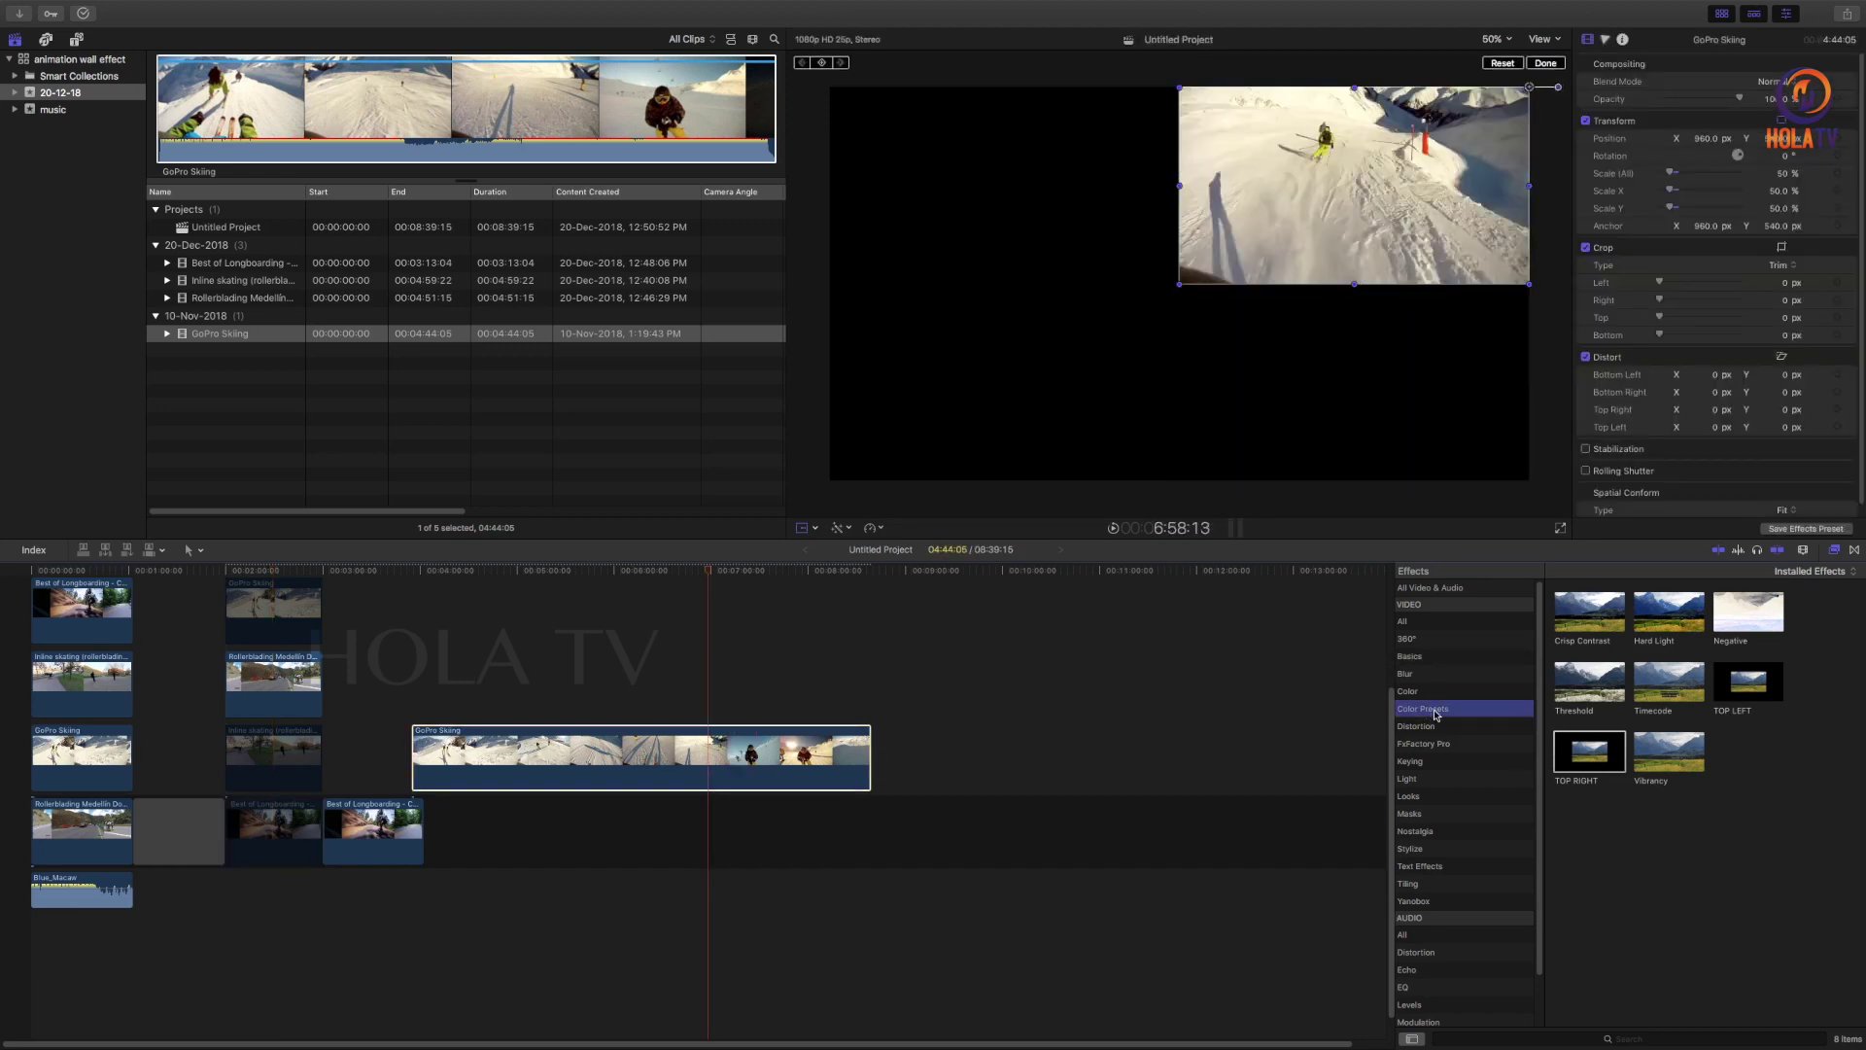
{"action": "left_click_drag", "start_coordinate": [1589, 610], "coordinate": [709, 749]}
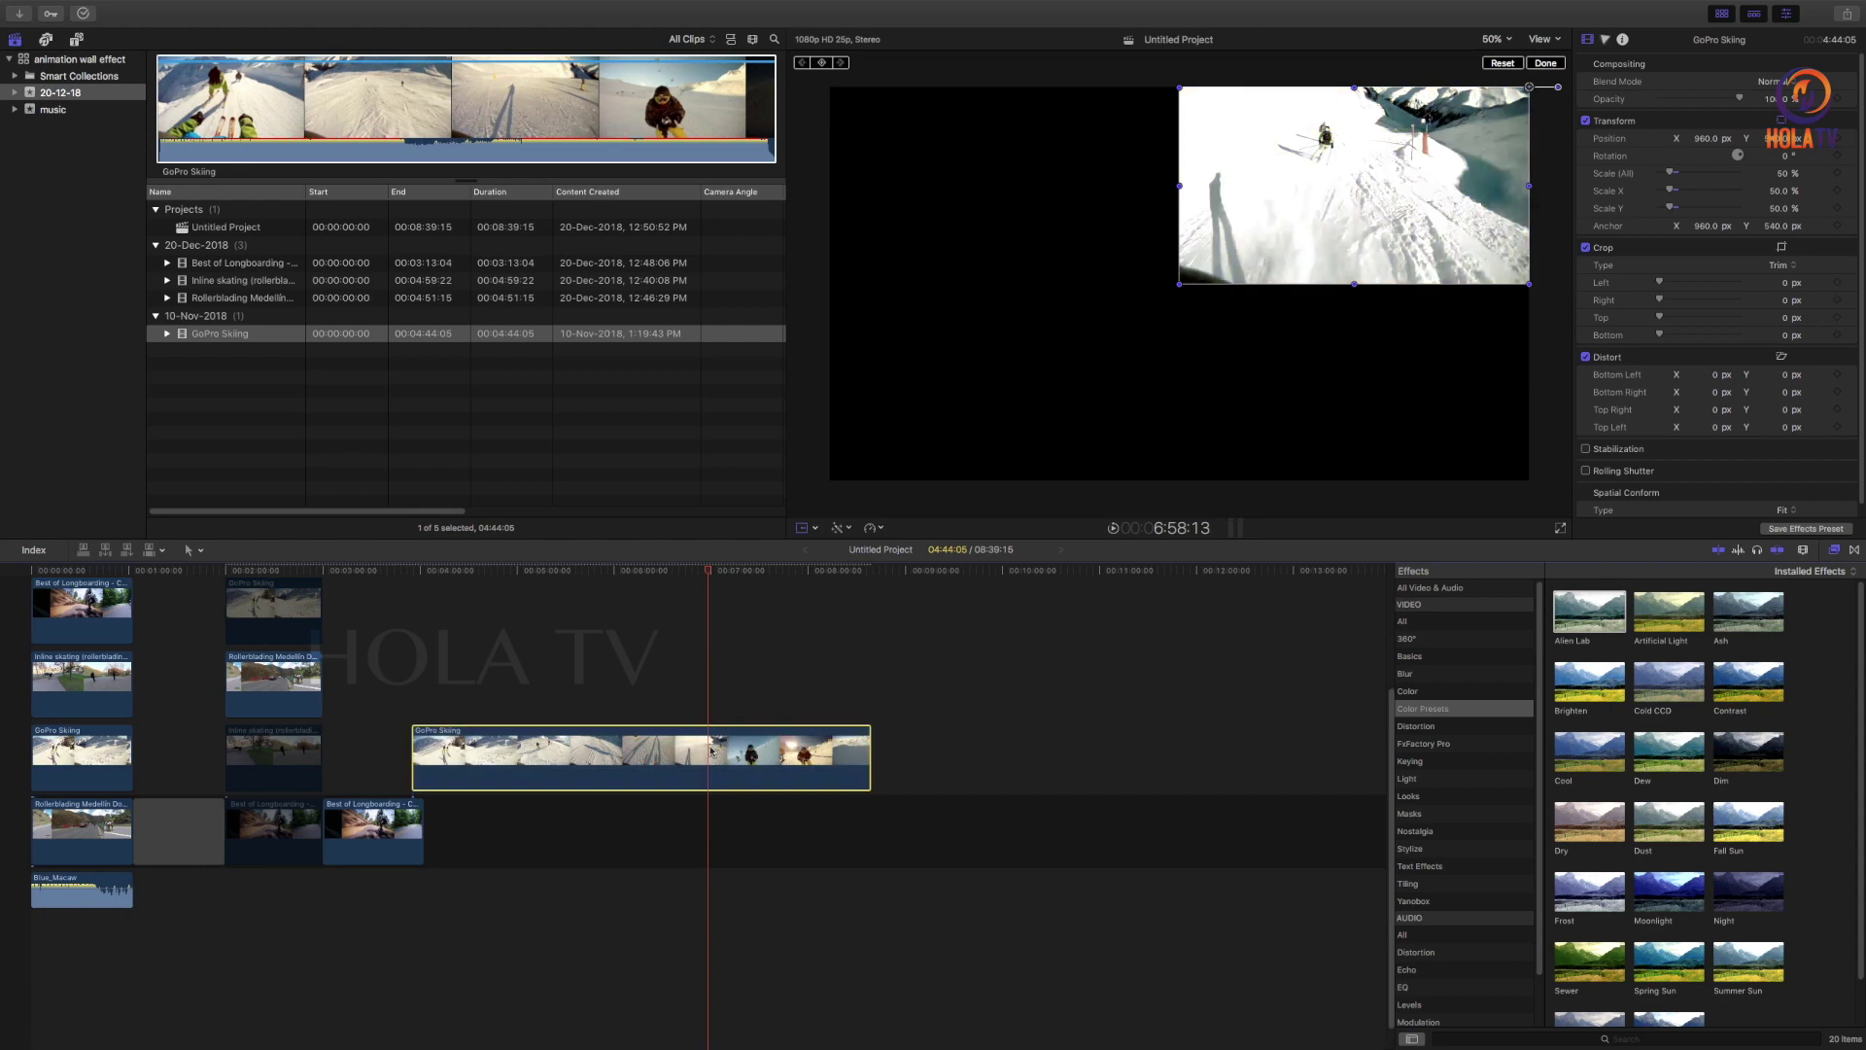
Save the clip's effects as a preset named COLOR in the Basics category
{"action": "left_click", "coordinate": [1806, 528]}
{"action": "type", "text": "COLO"}
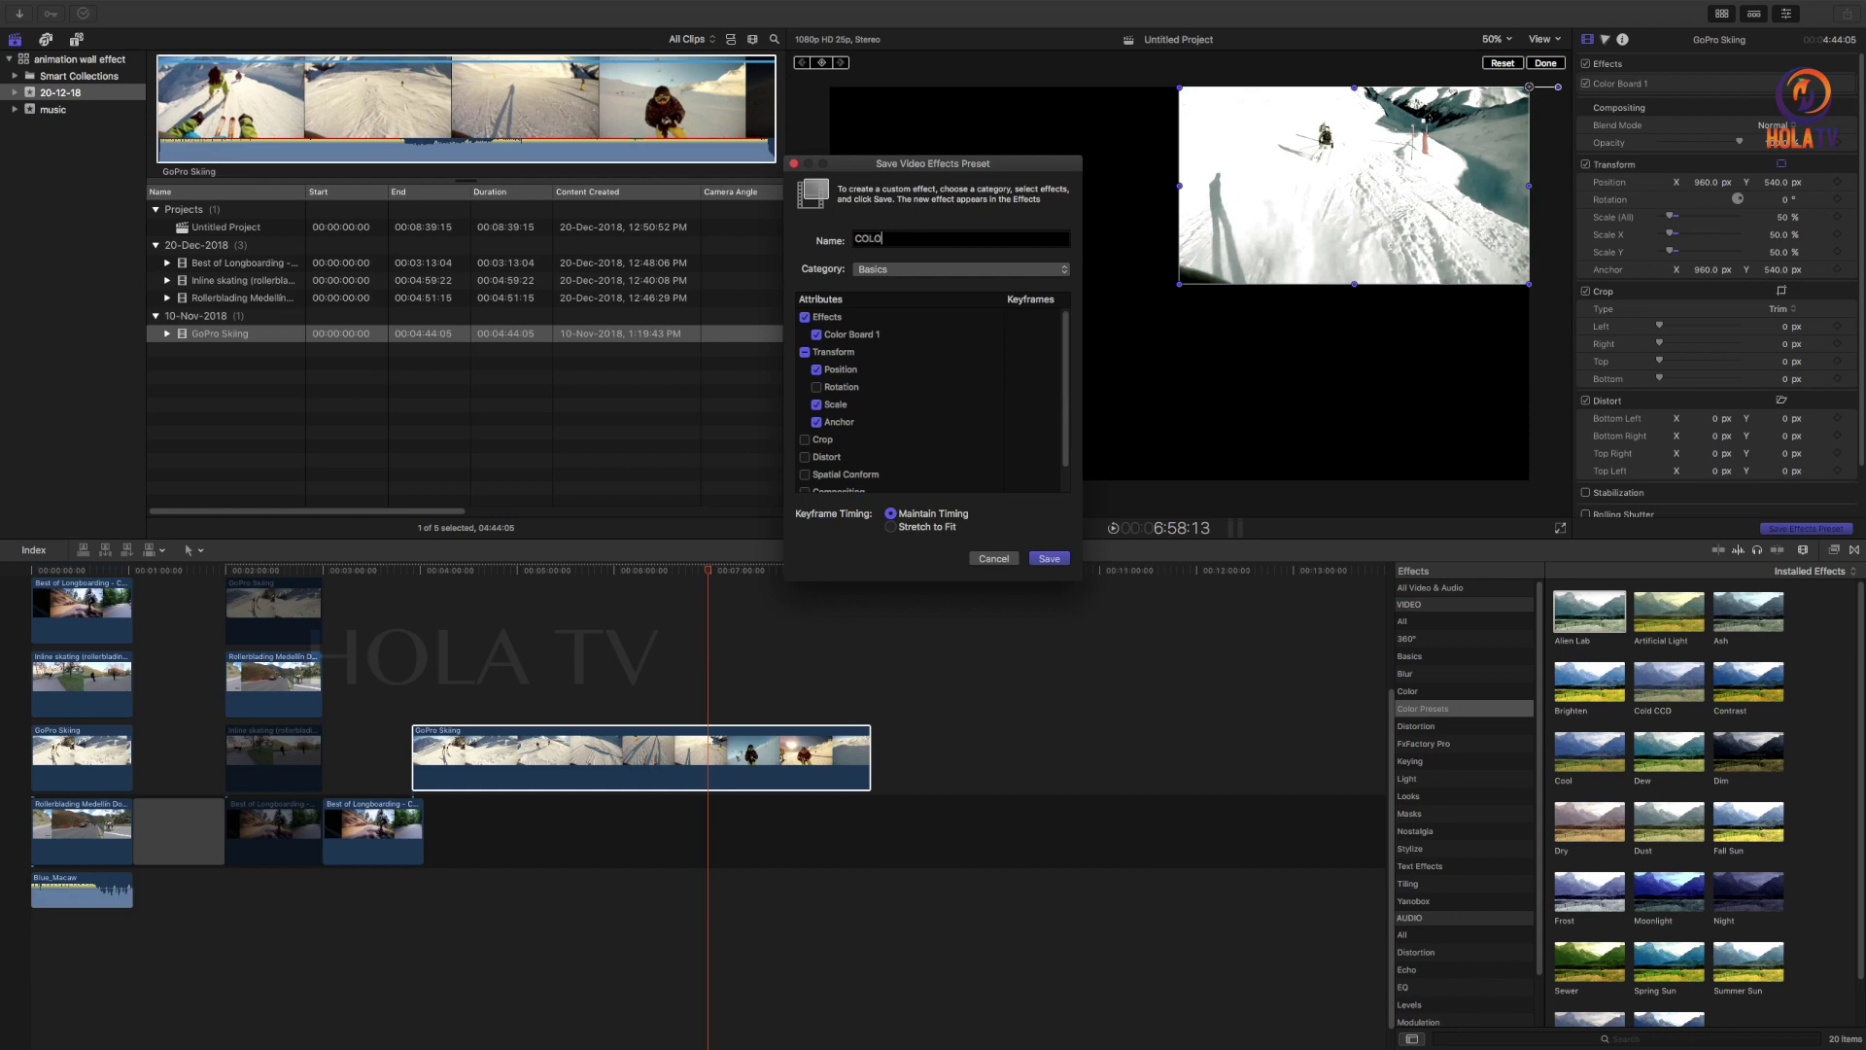
{"action": "key", "text": "Return"}
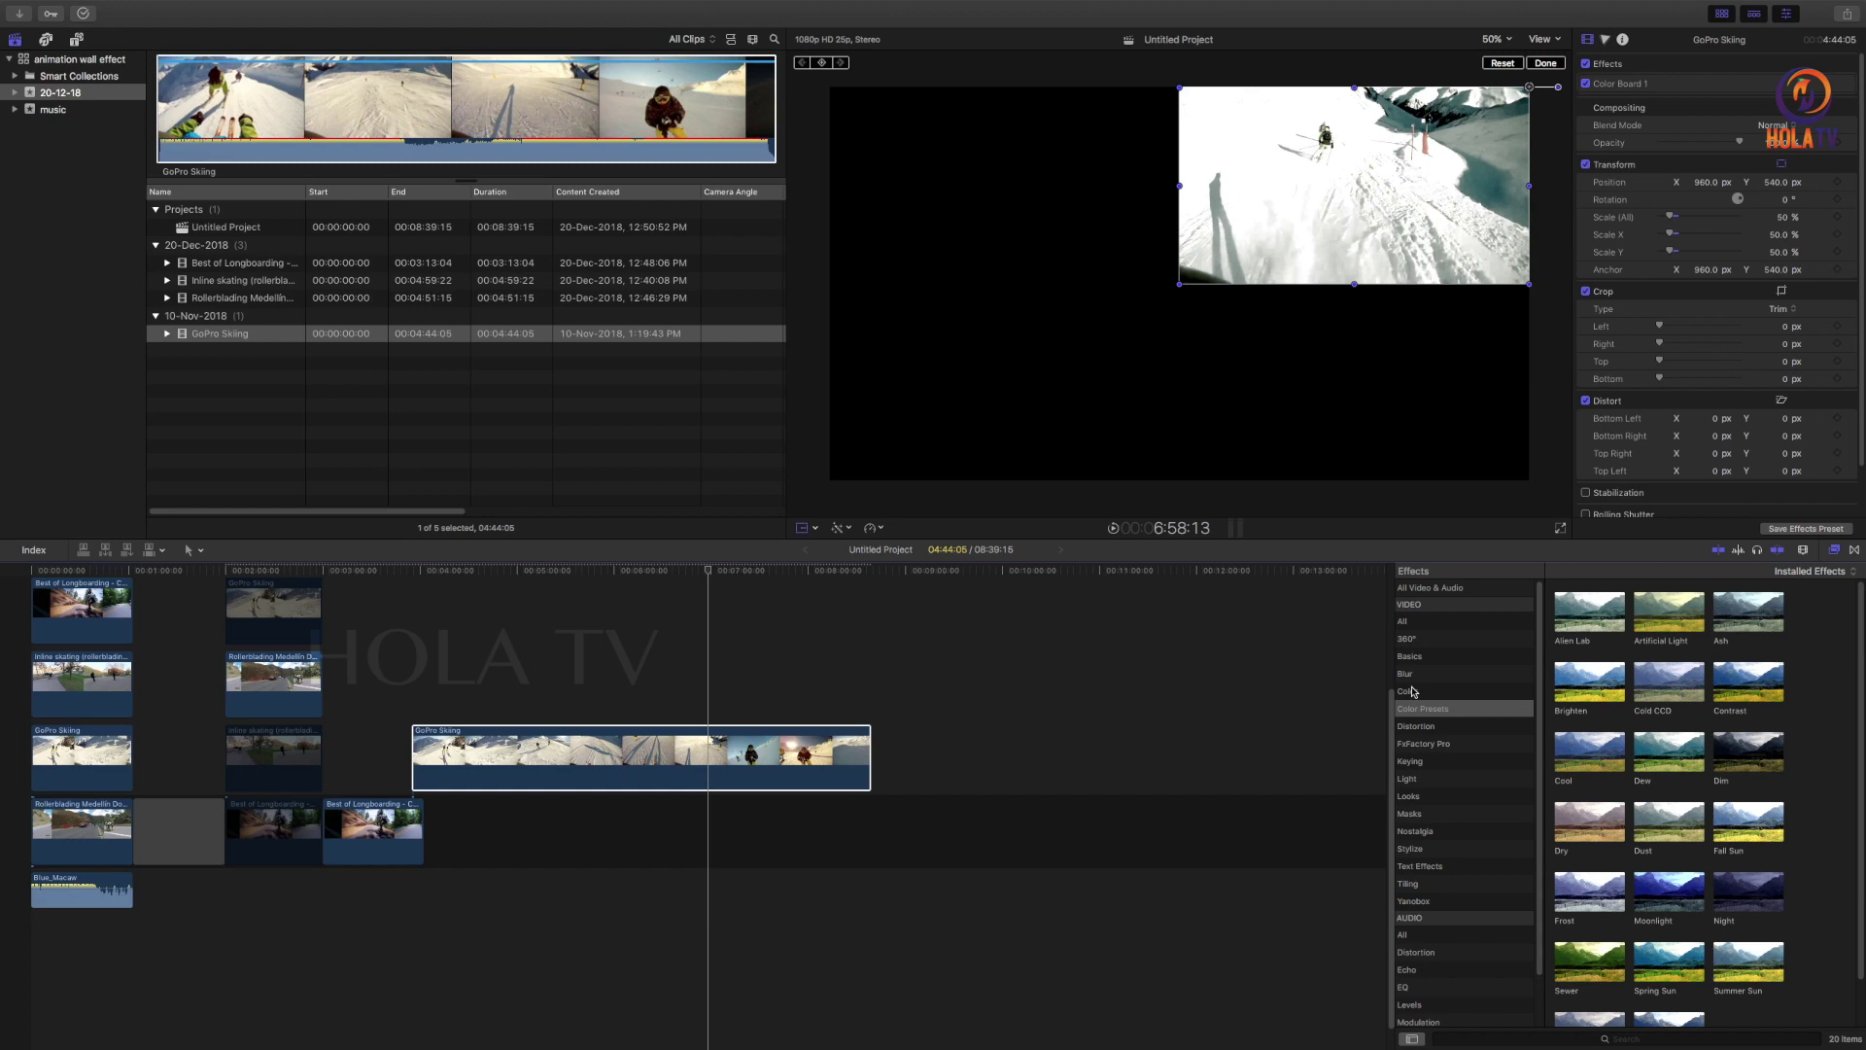
{"action": "left_click", "coordinate": [1417, 658]}
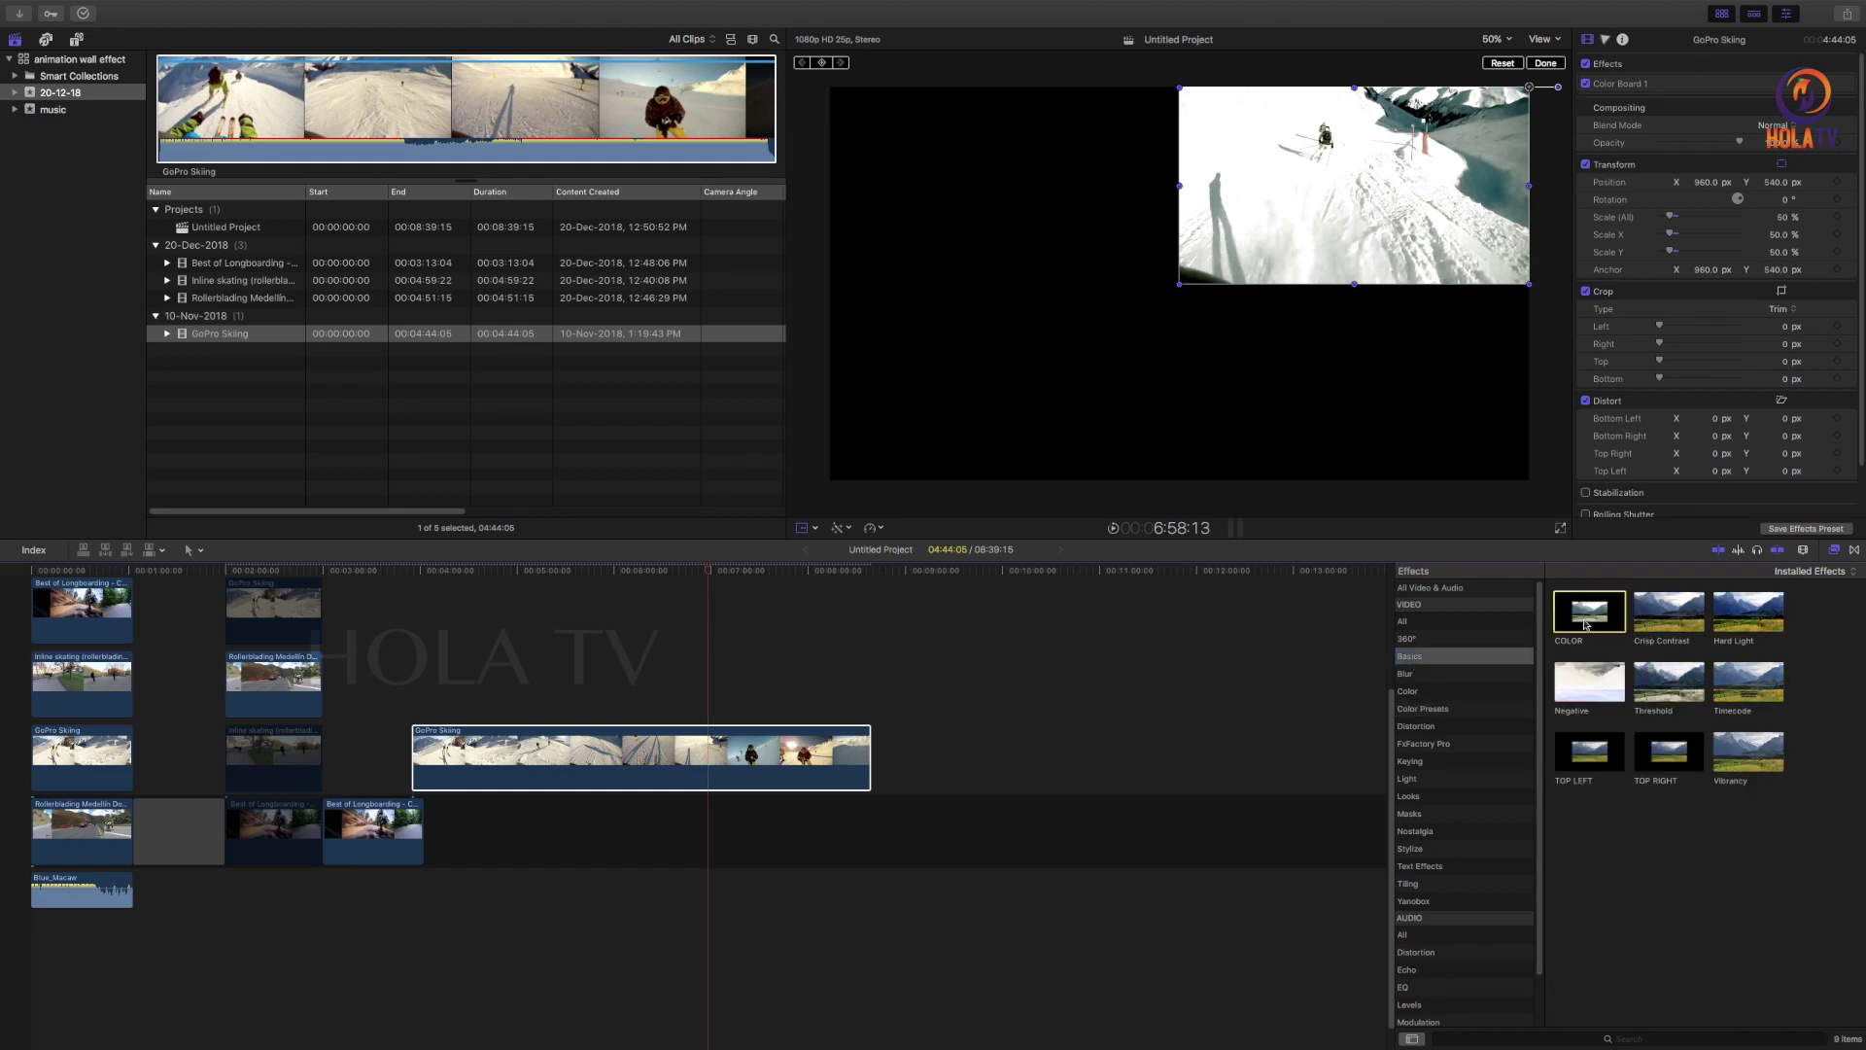
Reveal COLOR.effectsPreset in Finder and inspect the TOP LEFT and TOP RIGHT preset files beside it
{"action": "right_click", "coordinate": [1586, 622]}
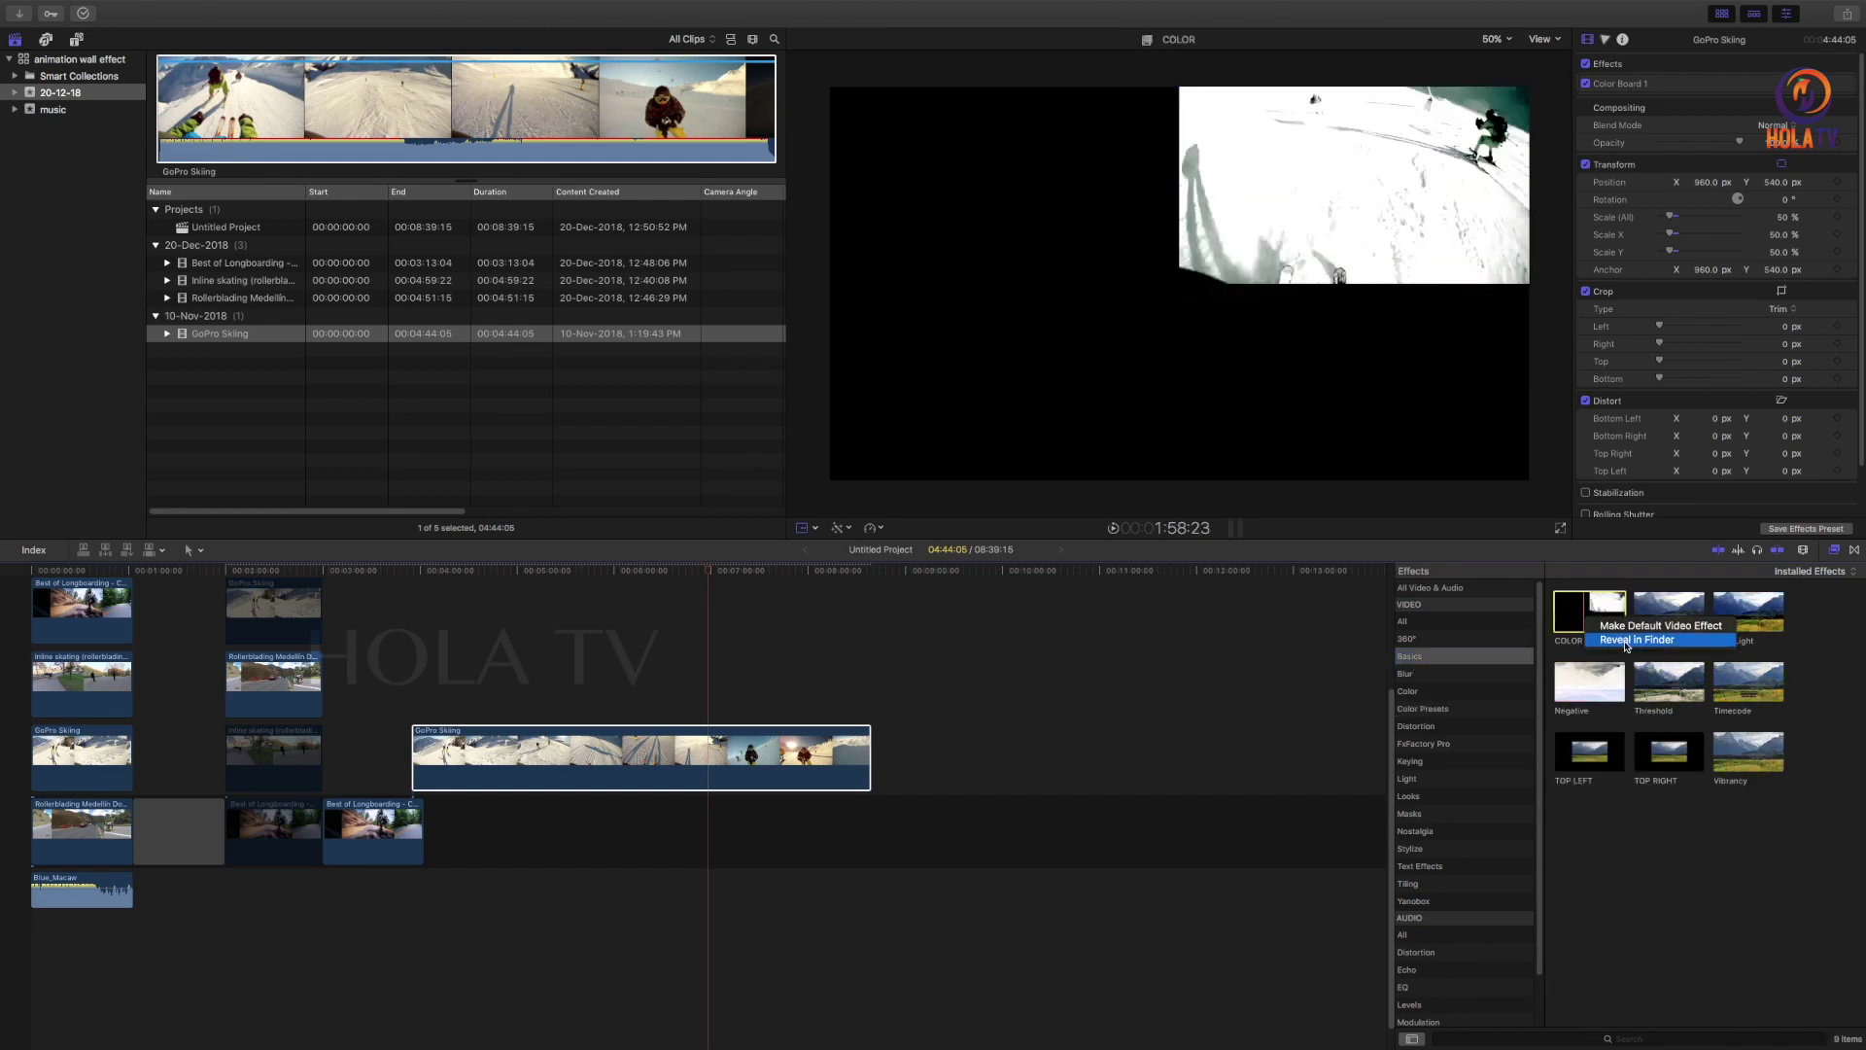
{"action": "left_click", "coordinate": [1642, 639]}
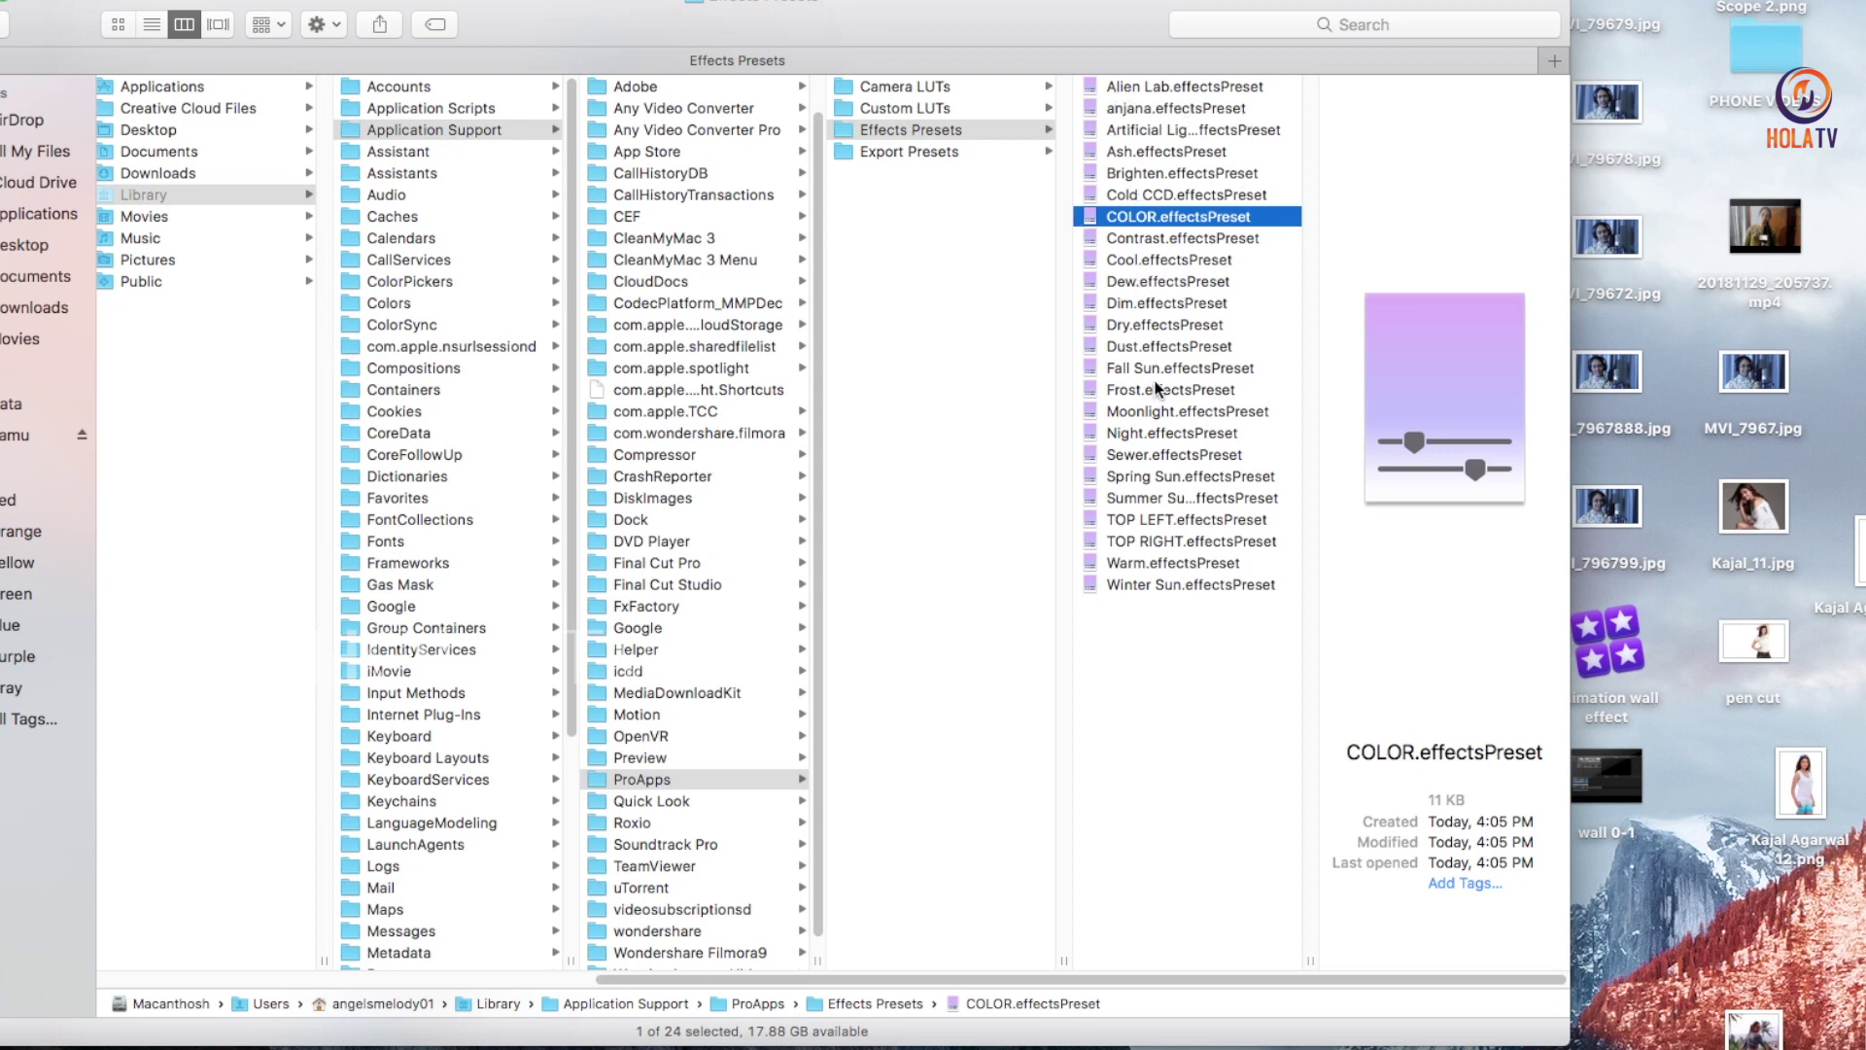
{"action": "left_click", "coordinate": [1163, 521]}
{"action": "left_click", "coordinate": [1160, 543]}
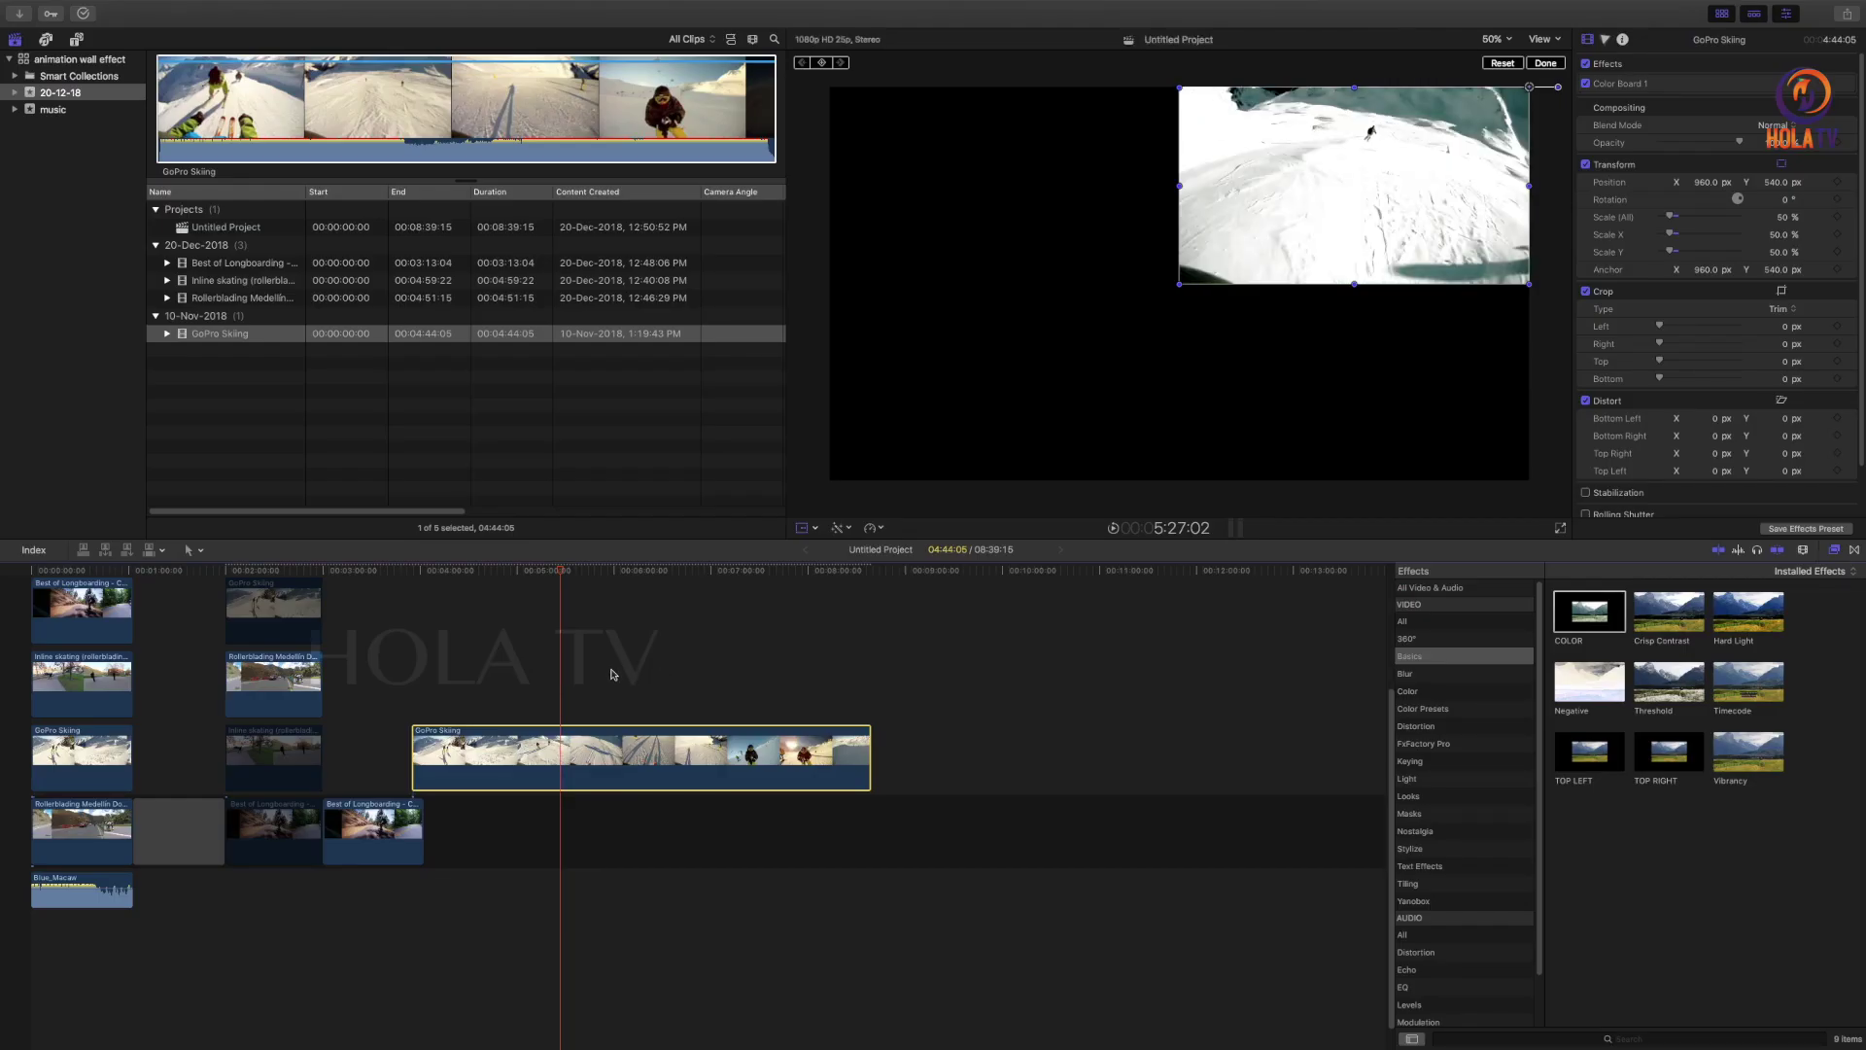
Delete the two leftover longboarding and skiing clips at the end of the timeline
{"action": "left_click_drag", "start_coordinate": [612, 669], "coordinate": [379, 833]}
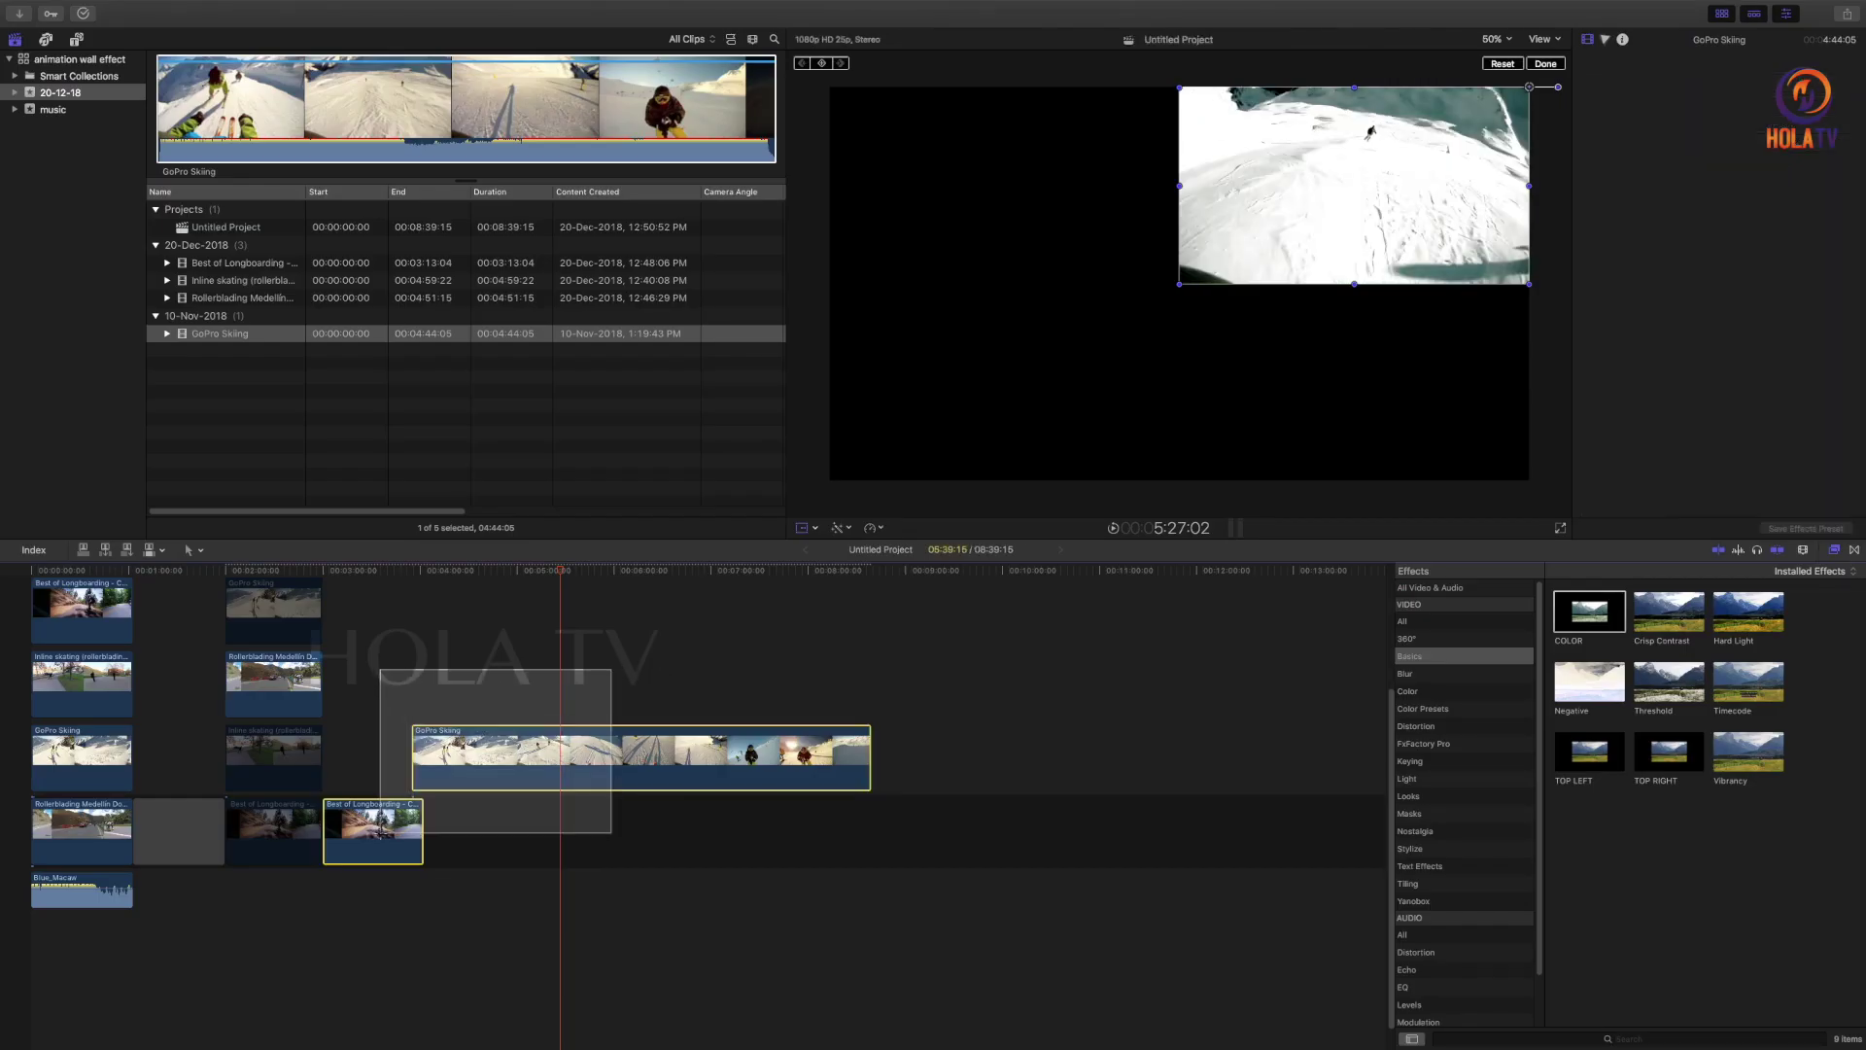
{"action": "key", "text": "Delete"}
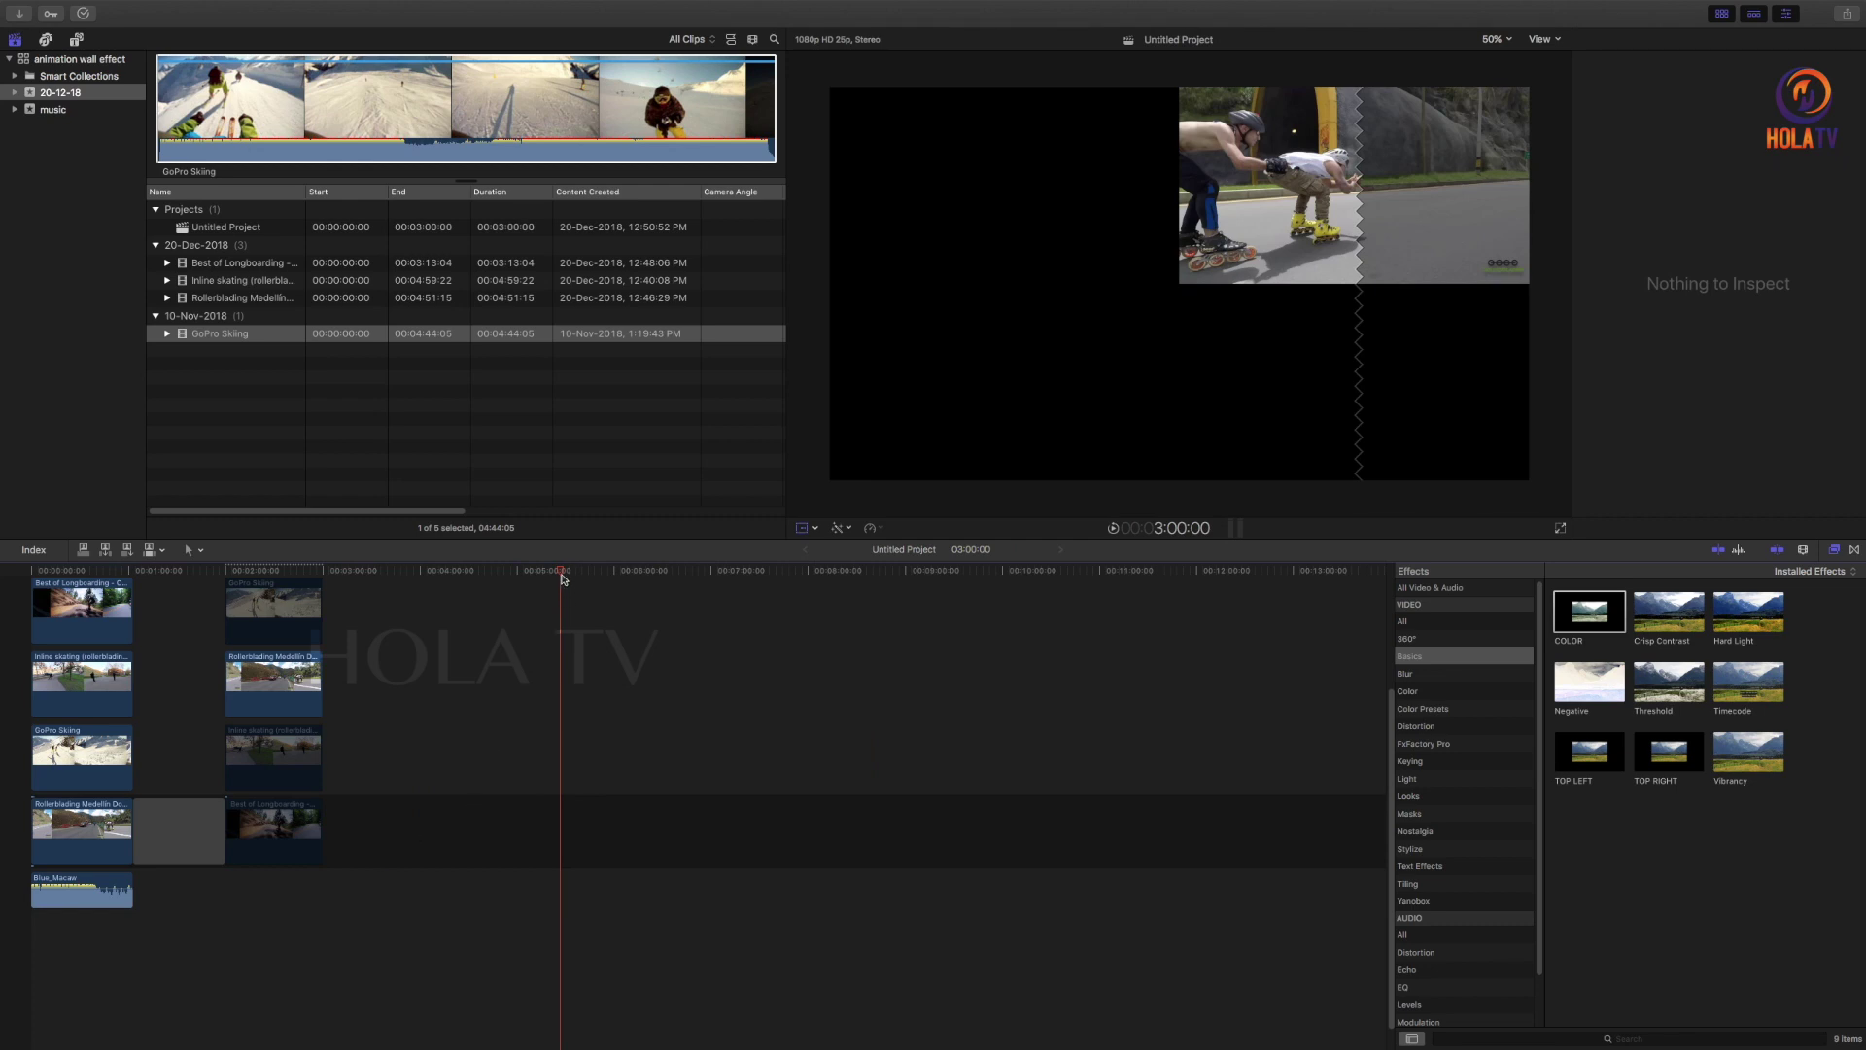
{"action": "left_click_drag", "start_coordinate": [563, 579], "coordinate": [240, 573]}
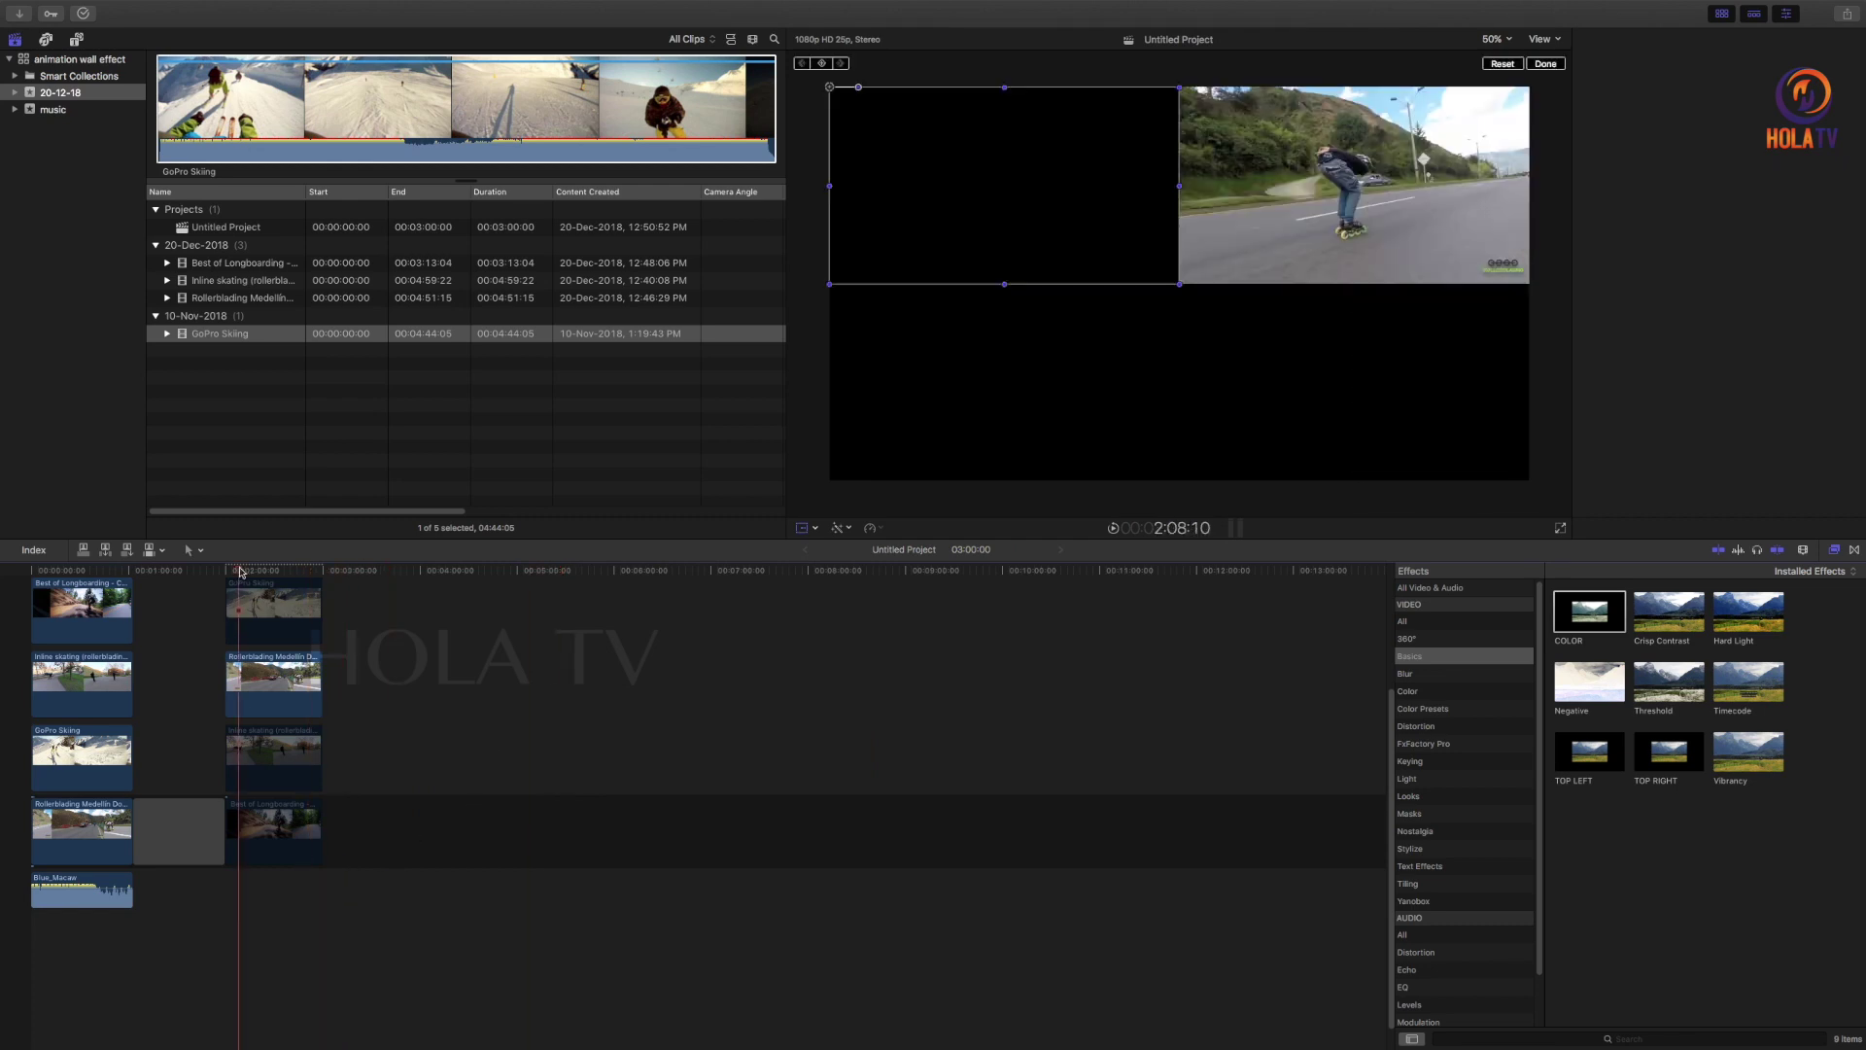
Check the transform settings of the GoPro Skiing, Inline skating and Best of Longboarding clips
{"action": "key", "text": "super+4"}
{"action": "left_click", "coordinate": [265, 615]}
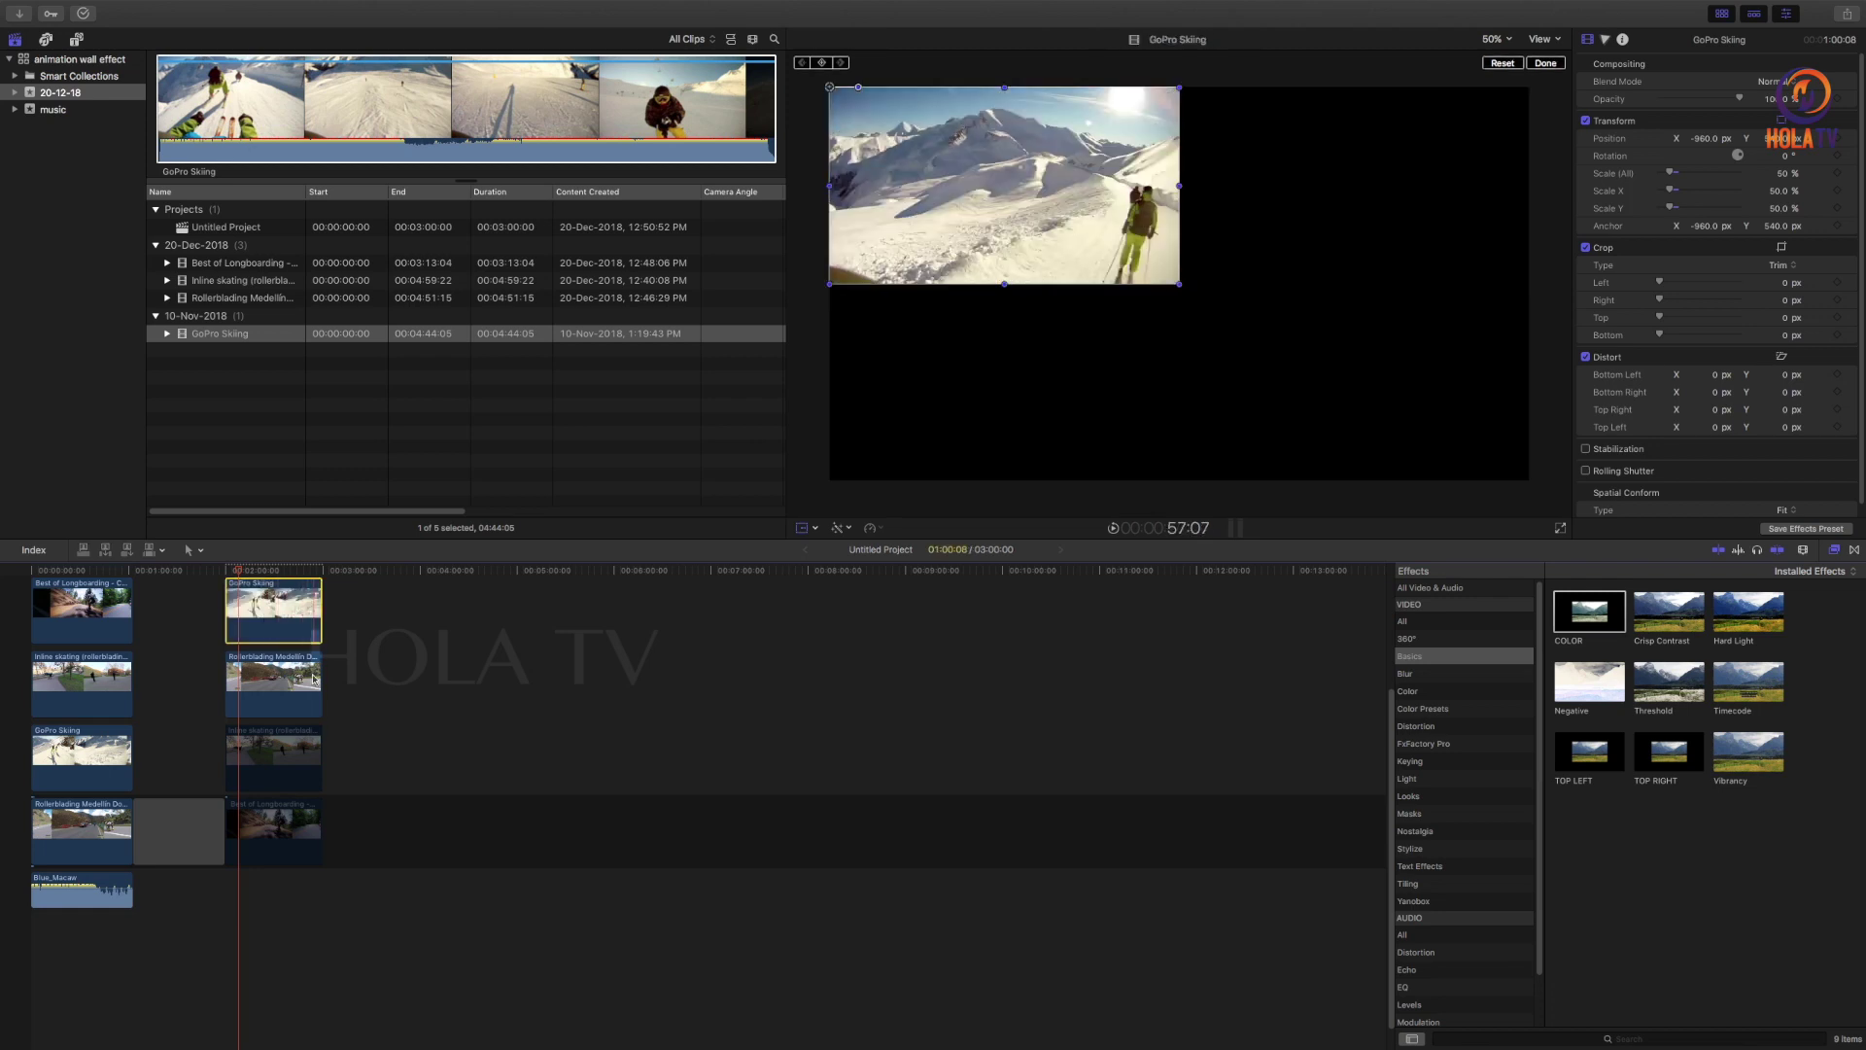
{"action": "left_click", "coordinate": [277, 750]}
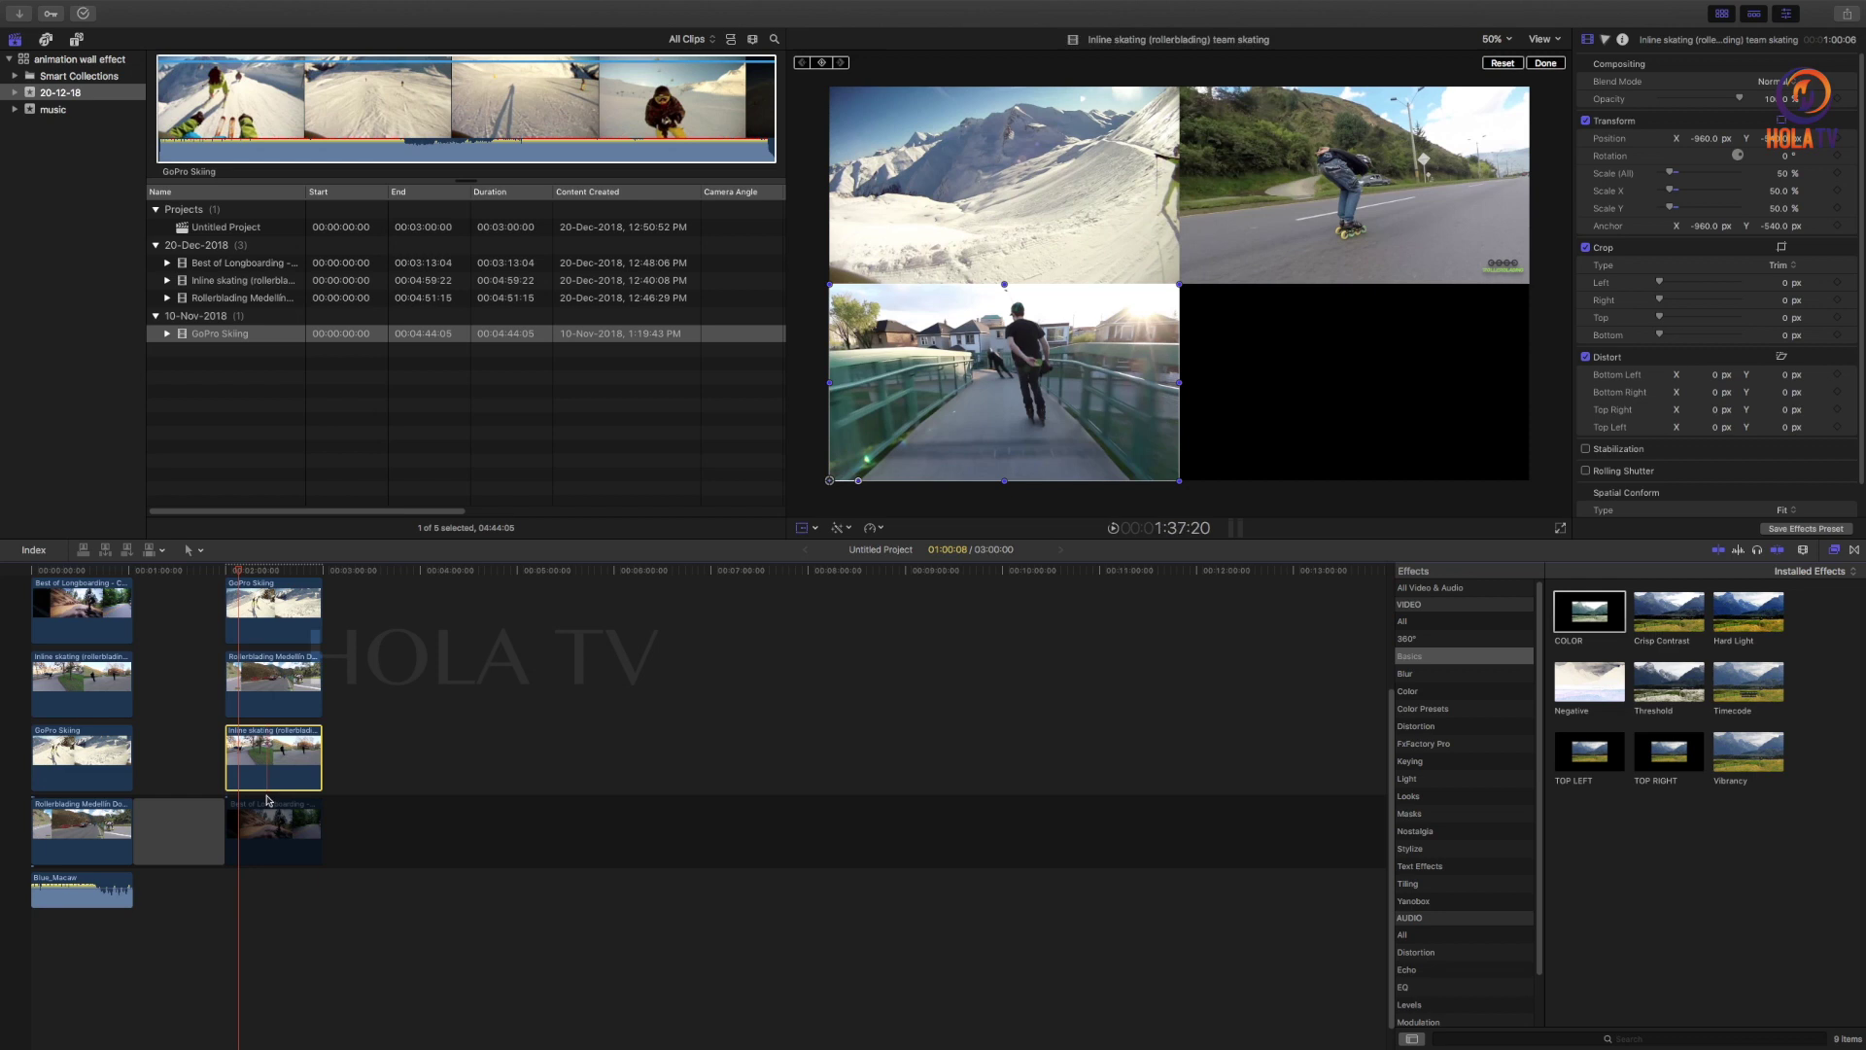
{"action": "left_click", "coordinate": [256, 822]}
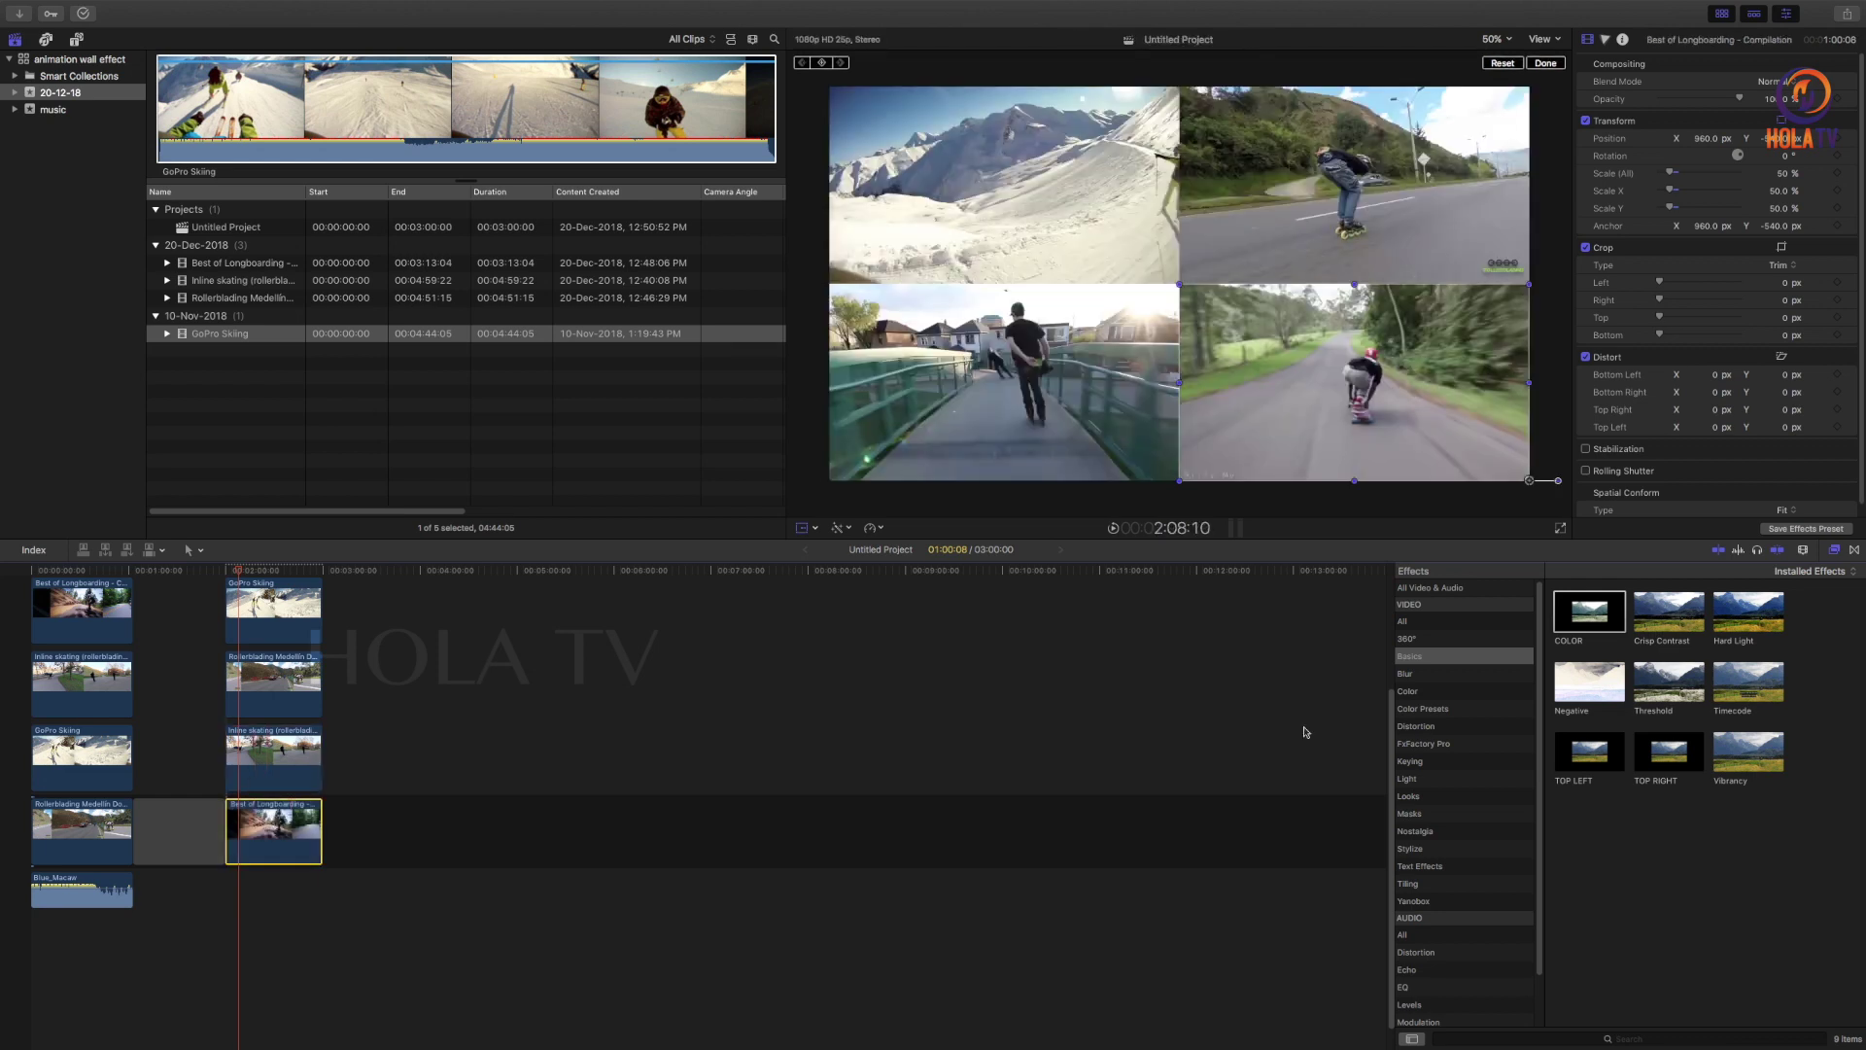
Zoom into the timeline and play back the four-up video wall from the clips' start
{"action": "scroll", "coordinate": [1388, 720], "scroll_direction": "up", "scroll_amount": 3}
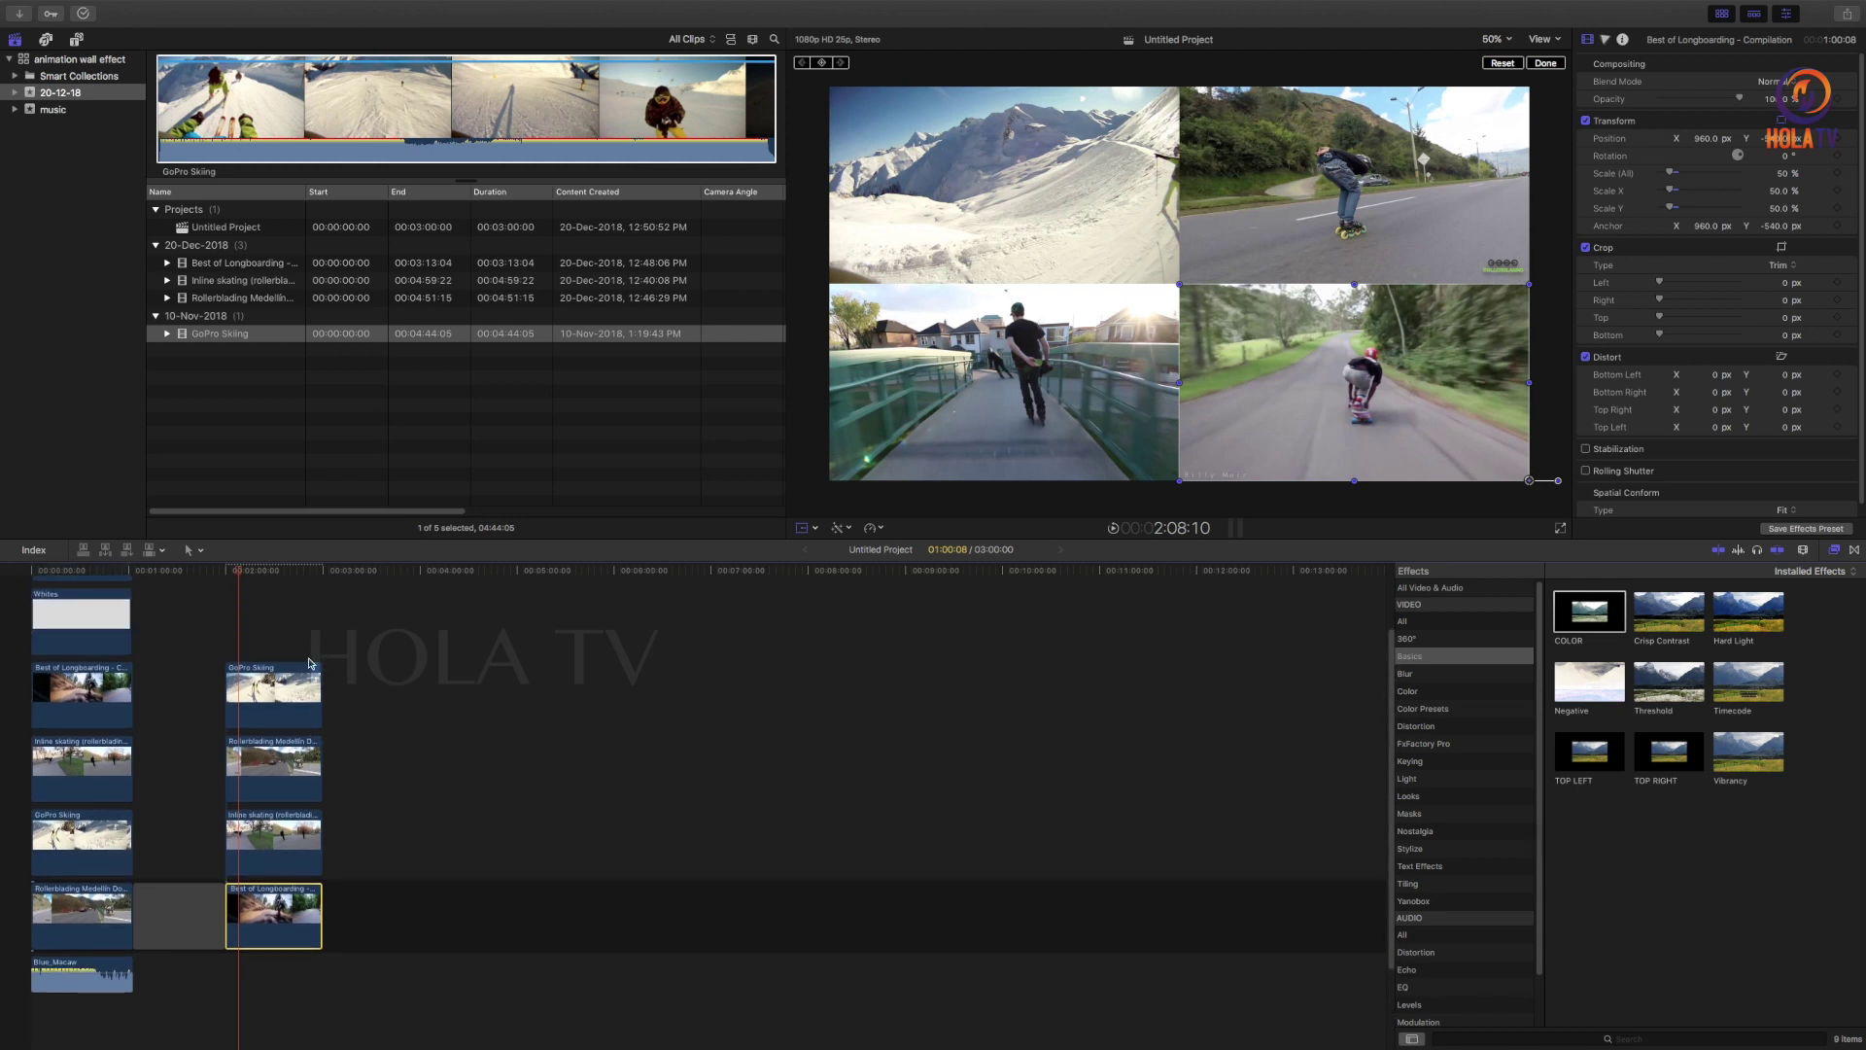
{"action": "left_click", "coordinate": [227, 574]}
{"action": "key", "text": "super+equal"}
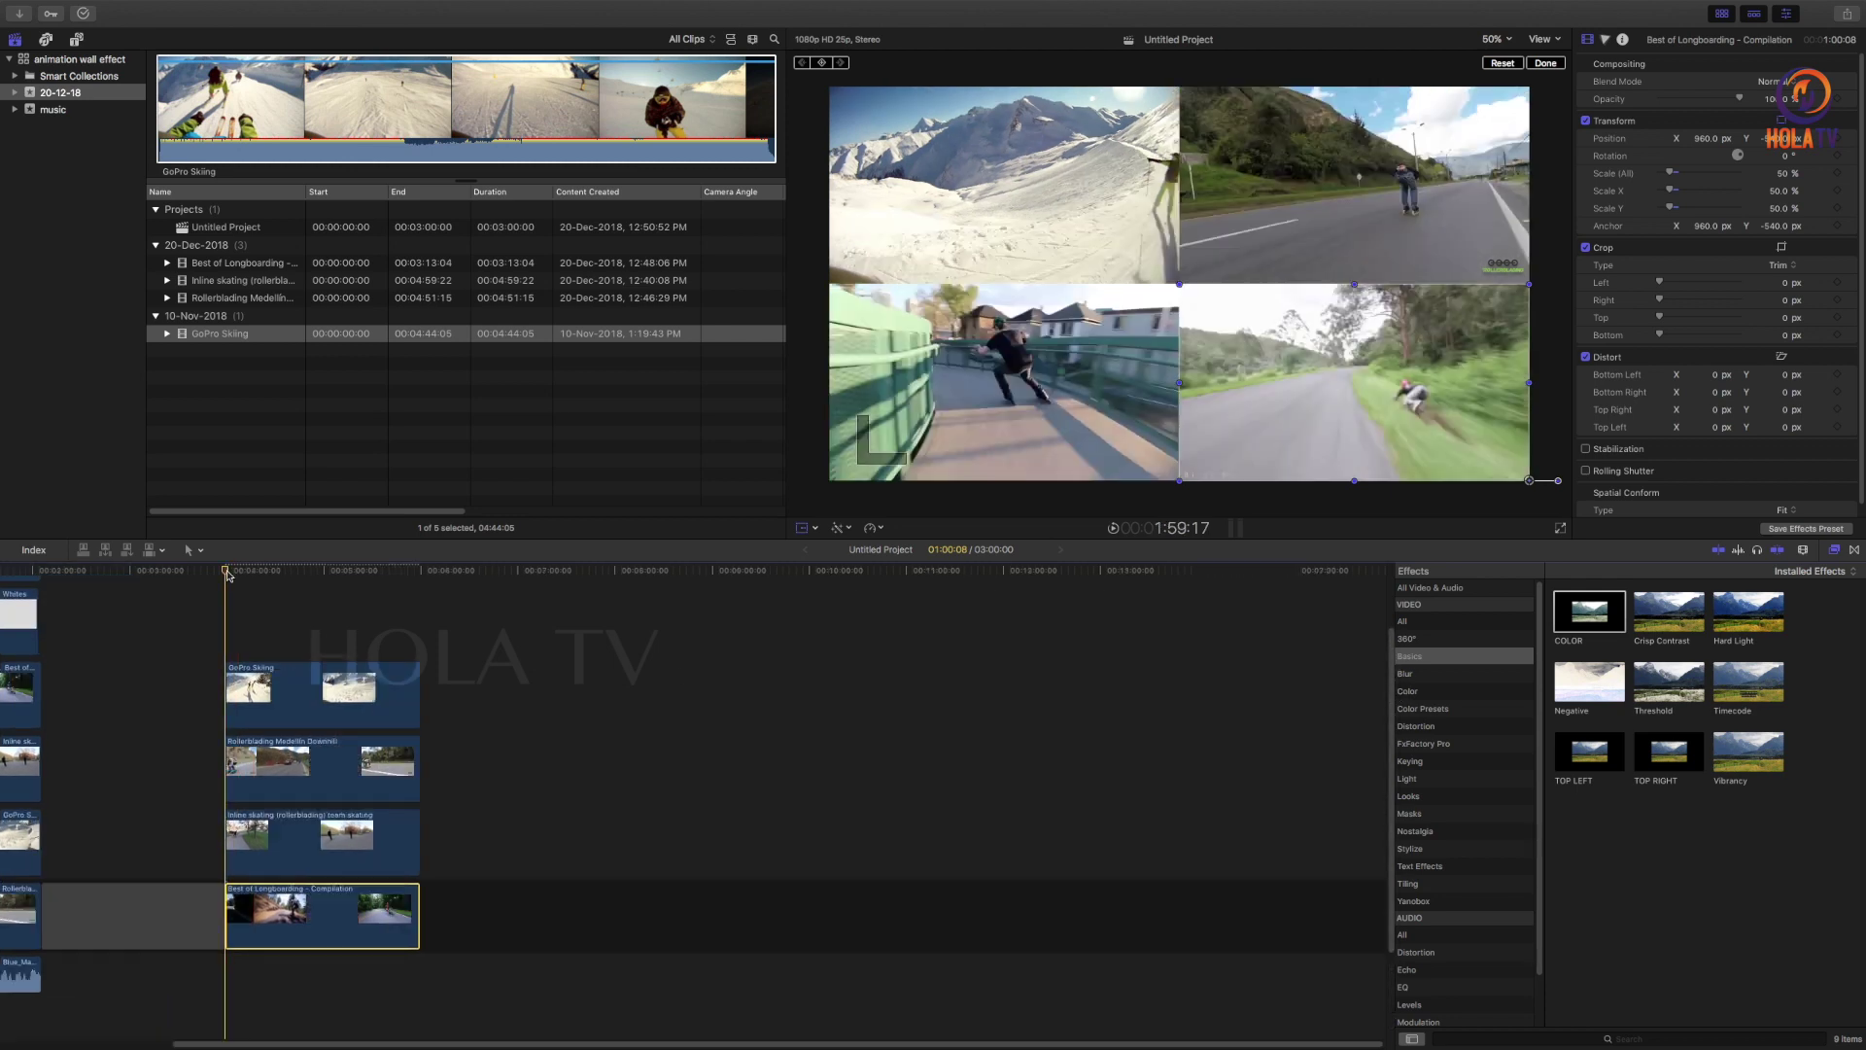
{"action": "key", "text": "super+equal"}
{"action": "key", "text": "super+equal"}
{"action": "left_click", "coordinate": [314, 574]}
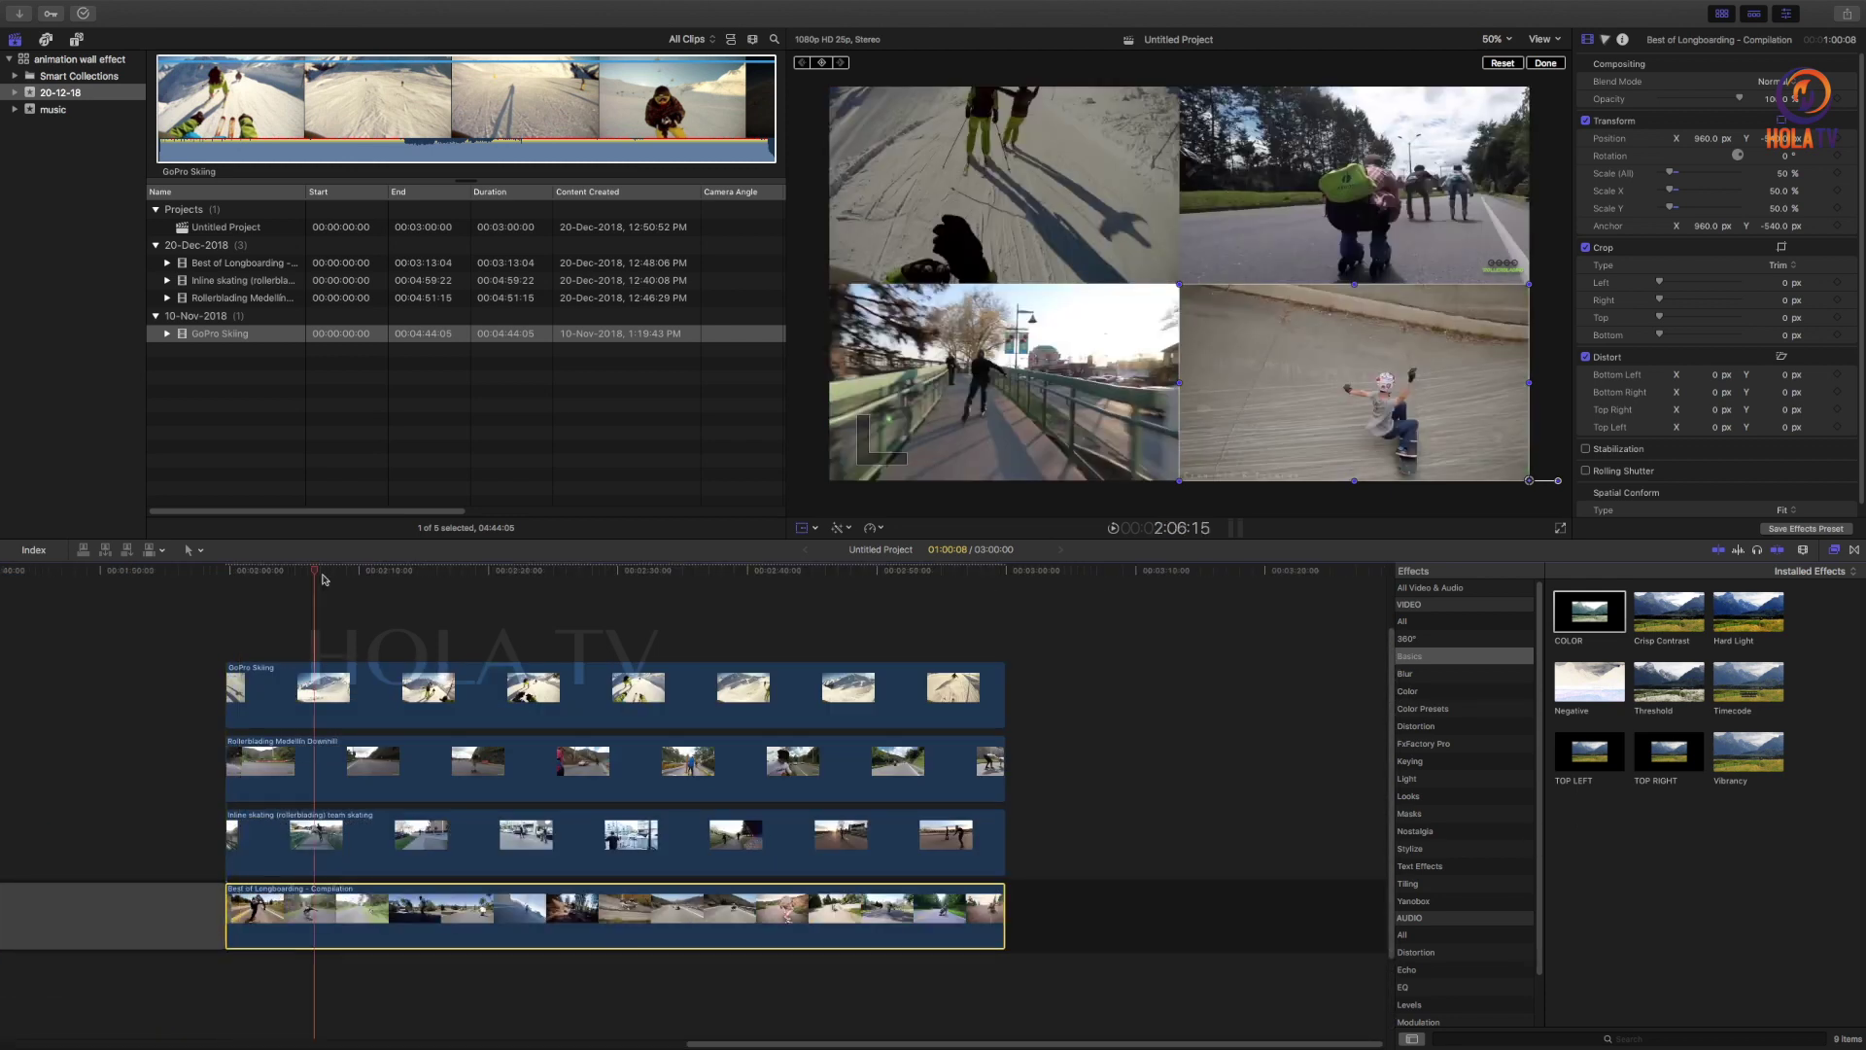
{"action": "key", "text": "space"}
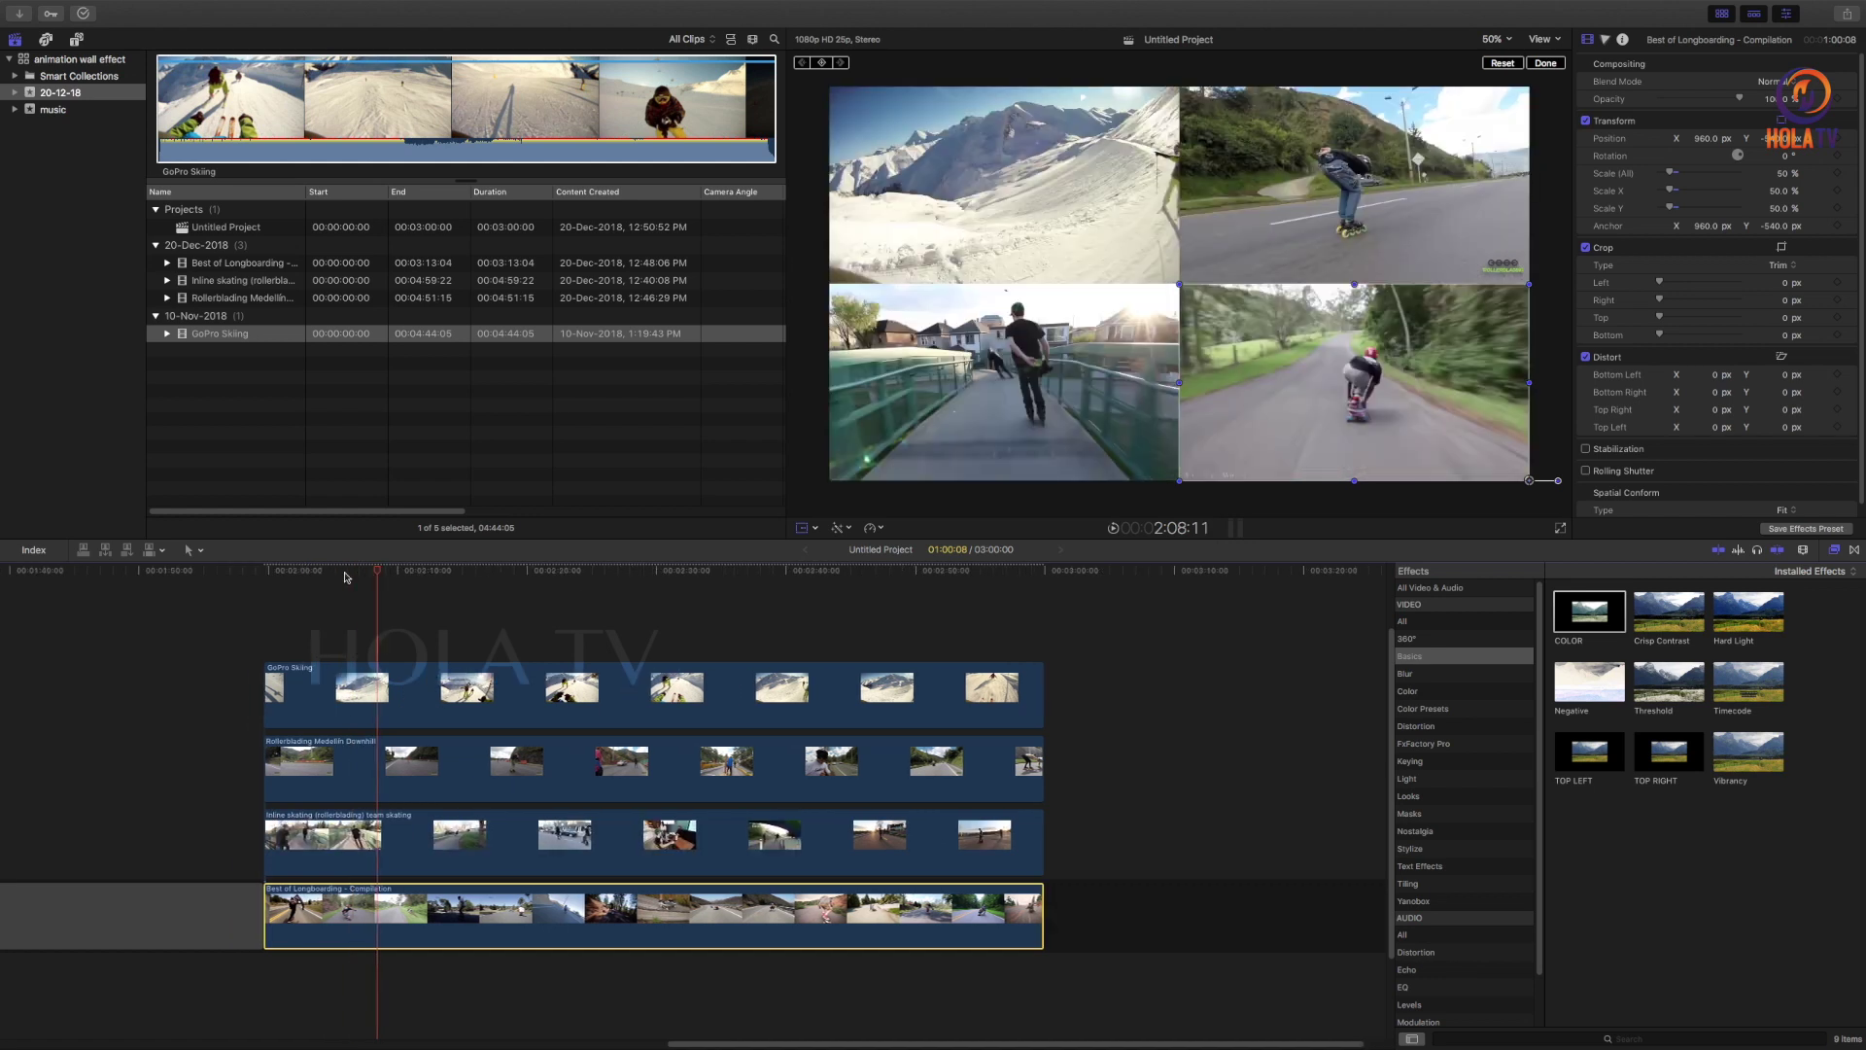
{"action": "scroll", "coordinate": [341, 577], "scroll_direction": "left", "scroll_amount": 5}
{"action": "scroll", "coordinate": [344, 577], "scroll_direction": "left", "scroll_amount": 3}
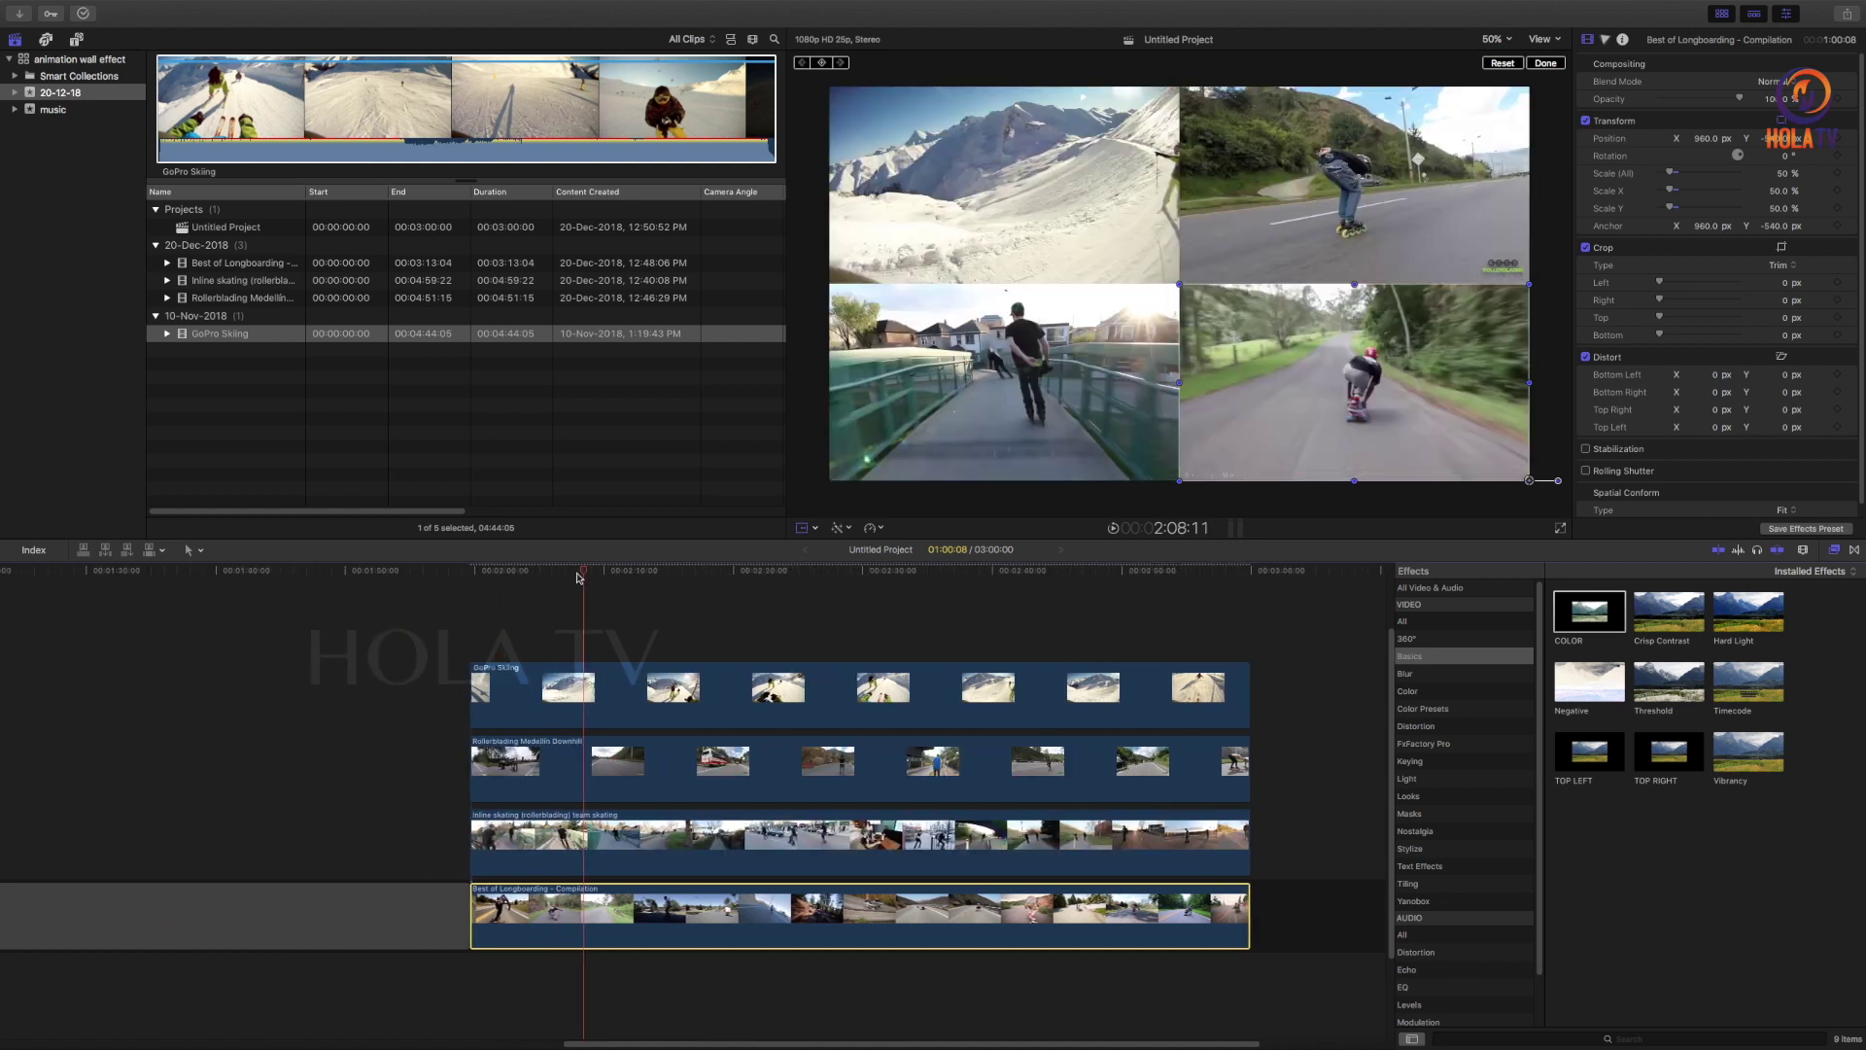
{"action": "left_click", "coordinate": [491, 579]}
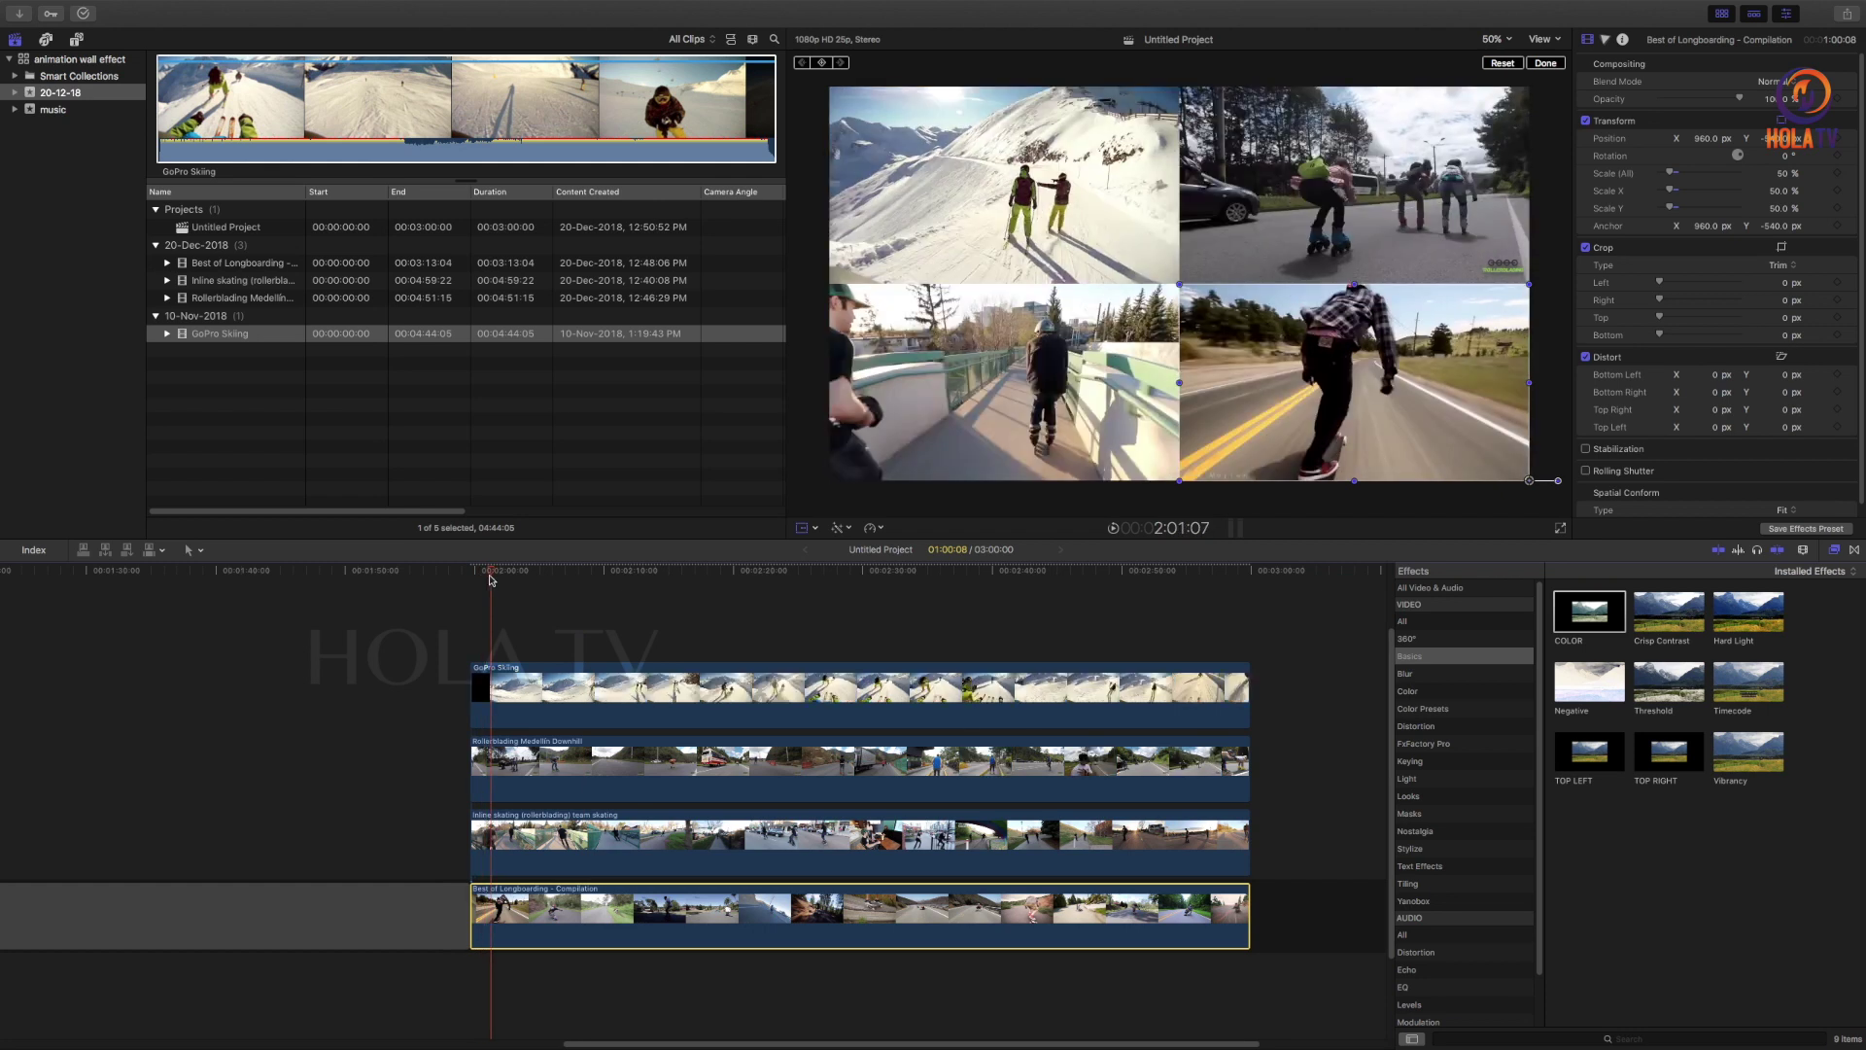
{"action": "scroll", "coordinate": [491, 580], "scroll_direction": "down", "scroll_amount": 1}
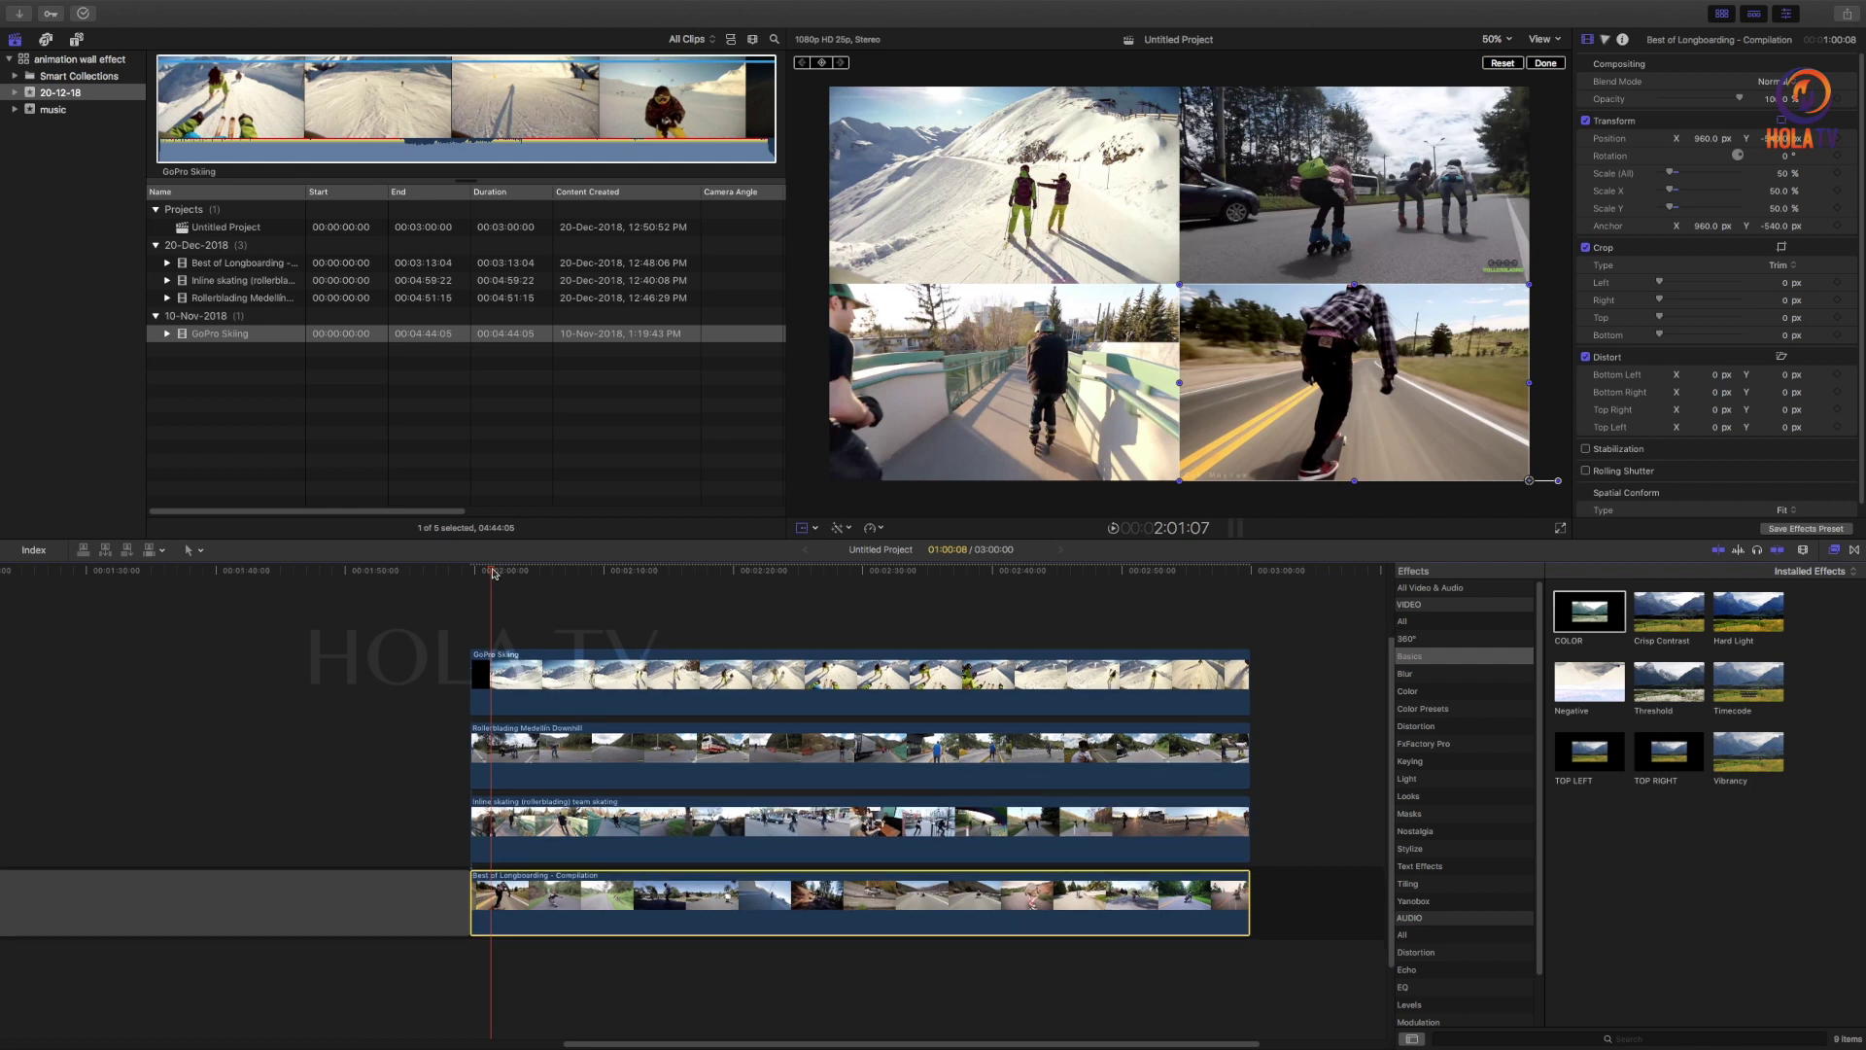
{"action": "left_click_drag", "start_coordinate": [490, 574], "coordinate": [473, 576]}
Select the GoPro Skiing clip and snap the playhead to its first frame
{"action": "key", "text": "super+Up"}
{"action": "key", "text": "super+Up"}
{"action": "key", "text": "super+Up"}
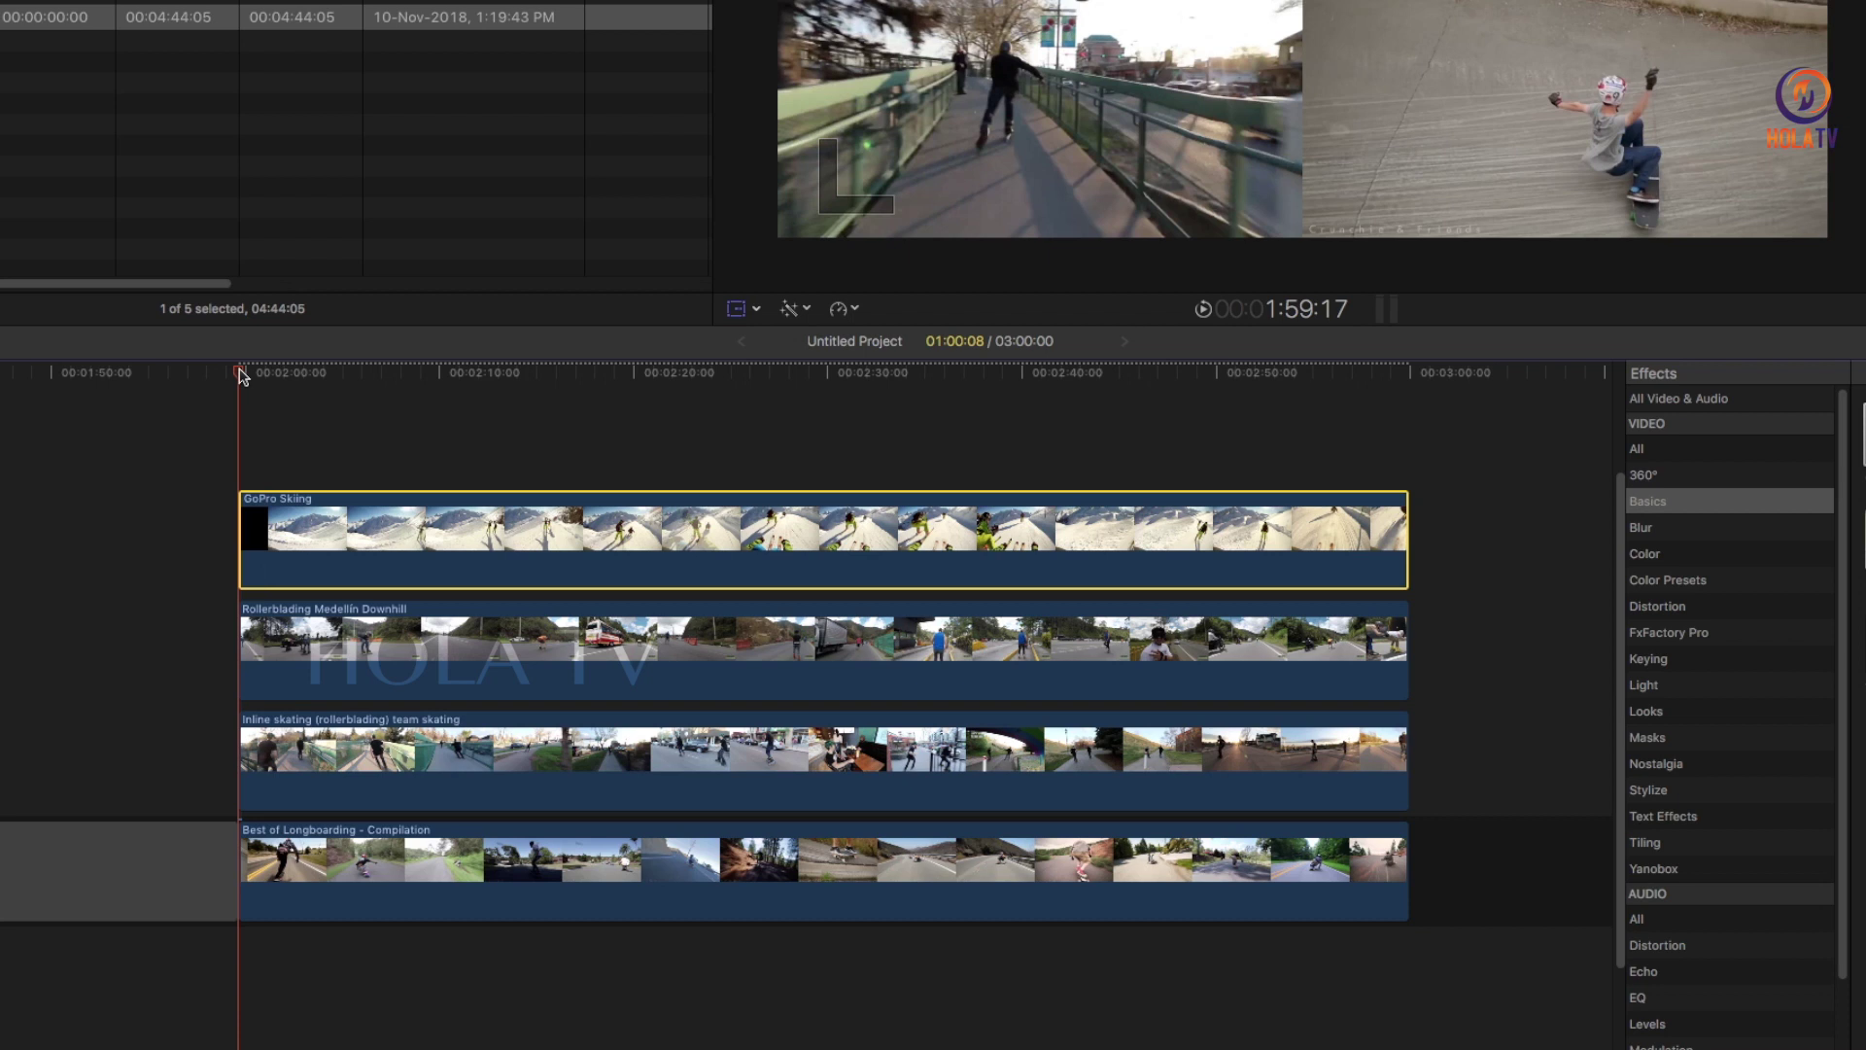
{"action": "left_click_drag", "start_coordinate": [242, 376], "coordinate": [239, 374]}
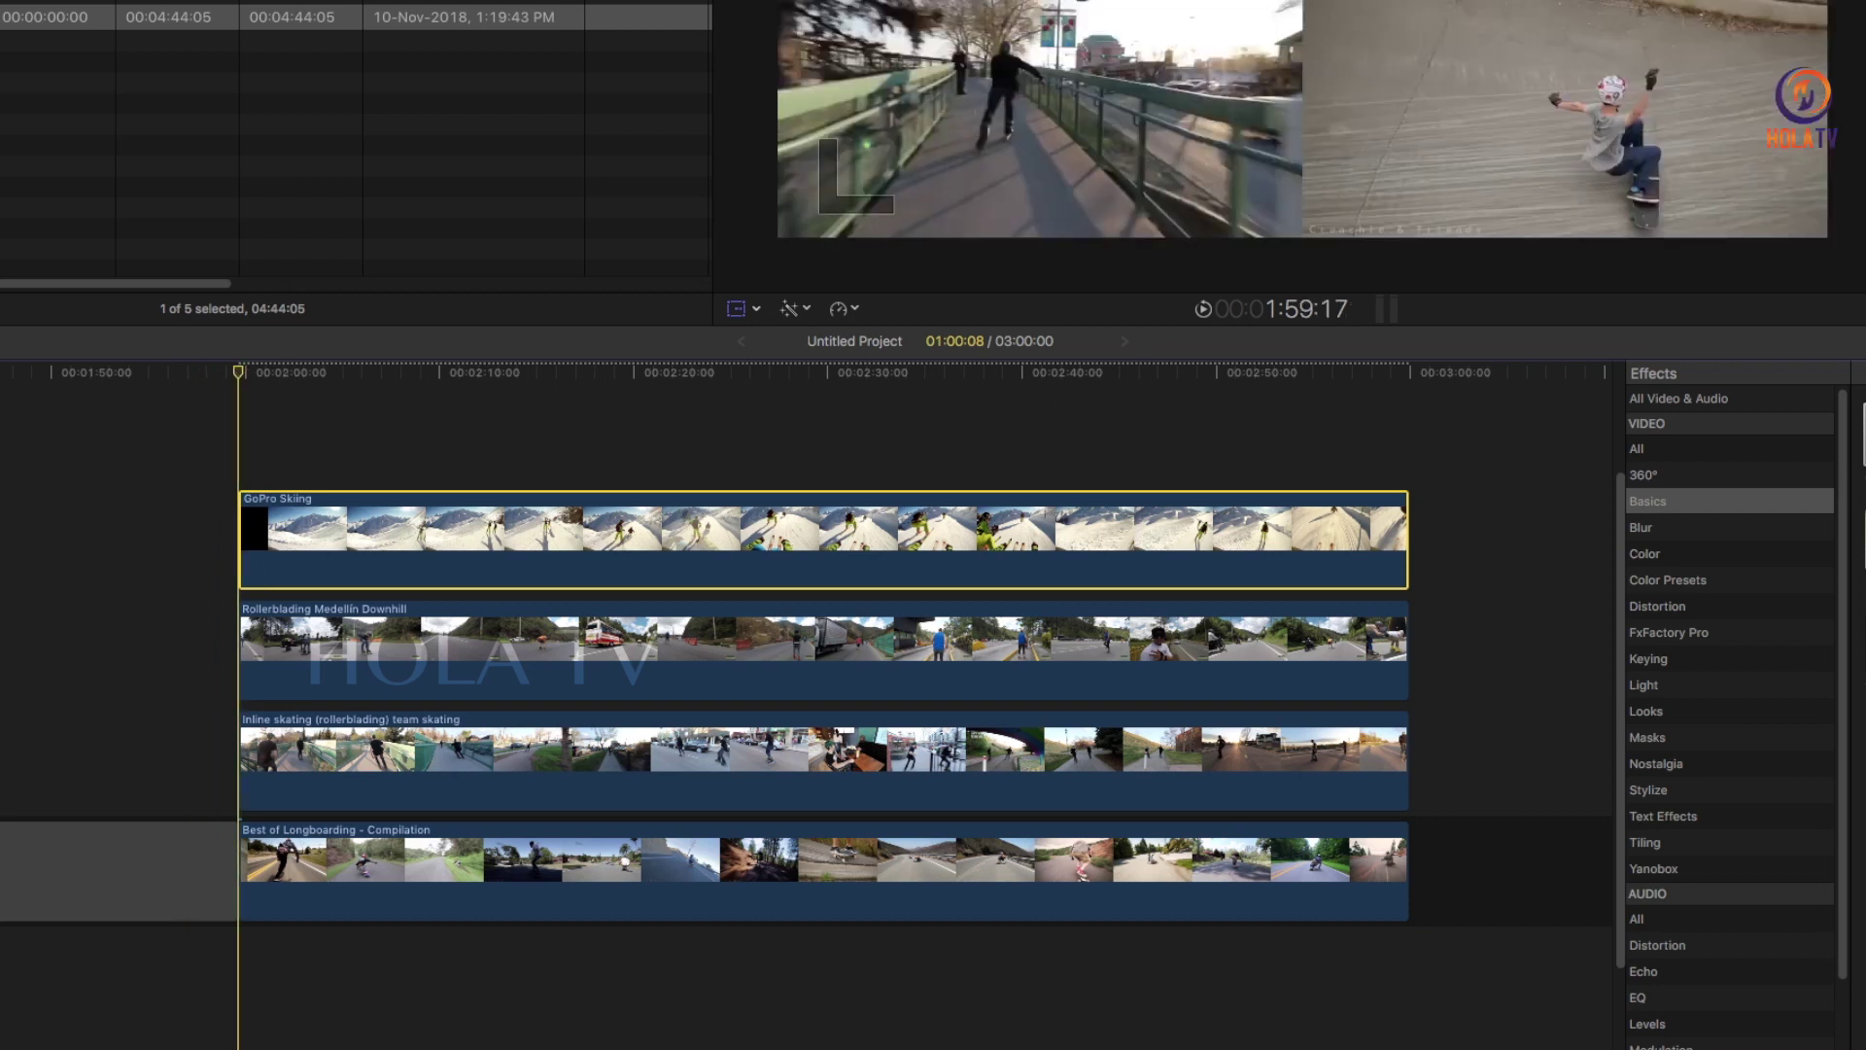
{"action": "key", "text": "ctrl+super+5"}
{"action": "key", "text": "ctrl+super+5"}
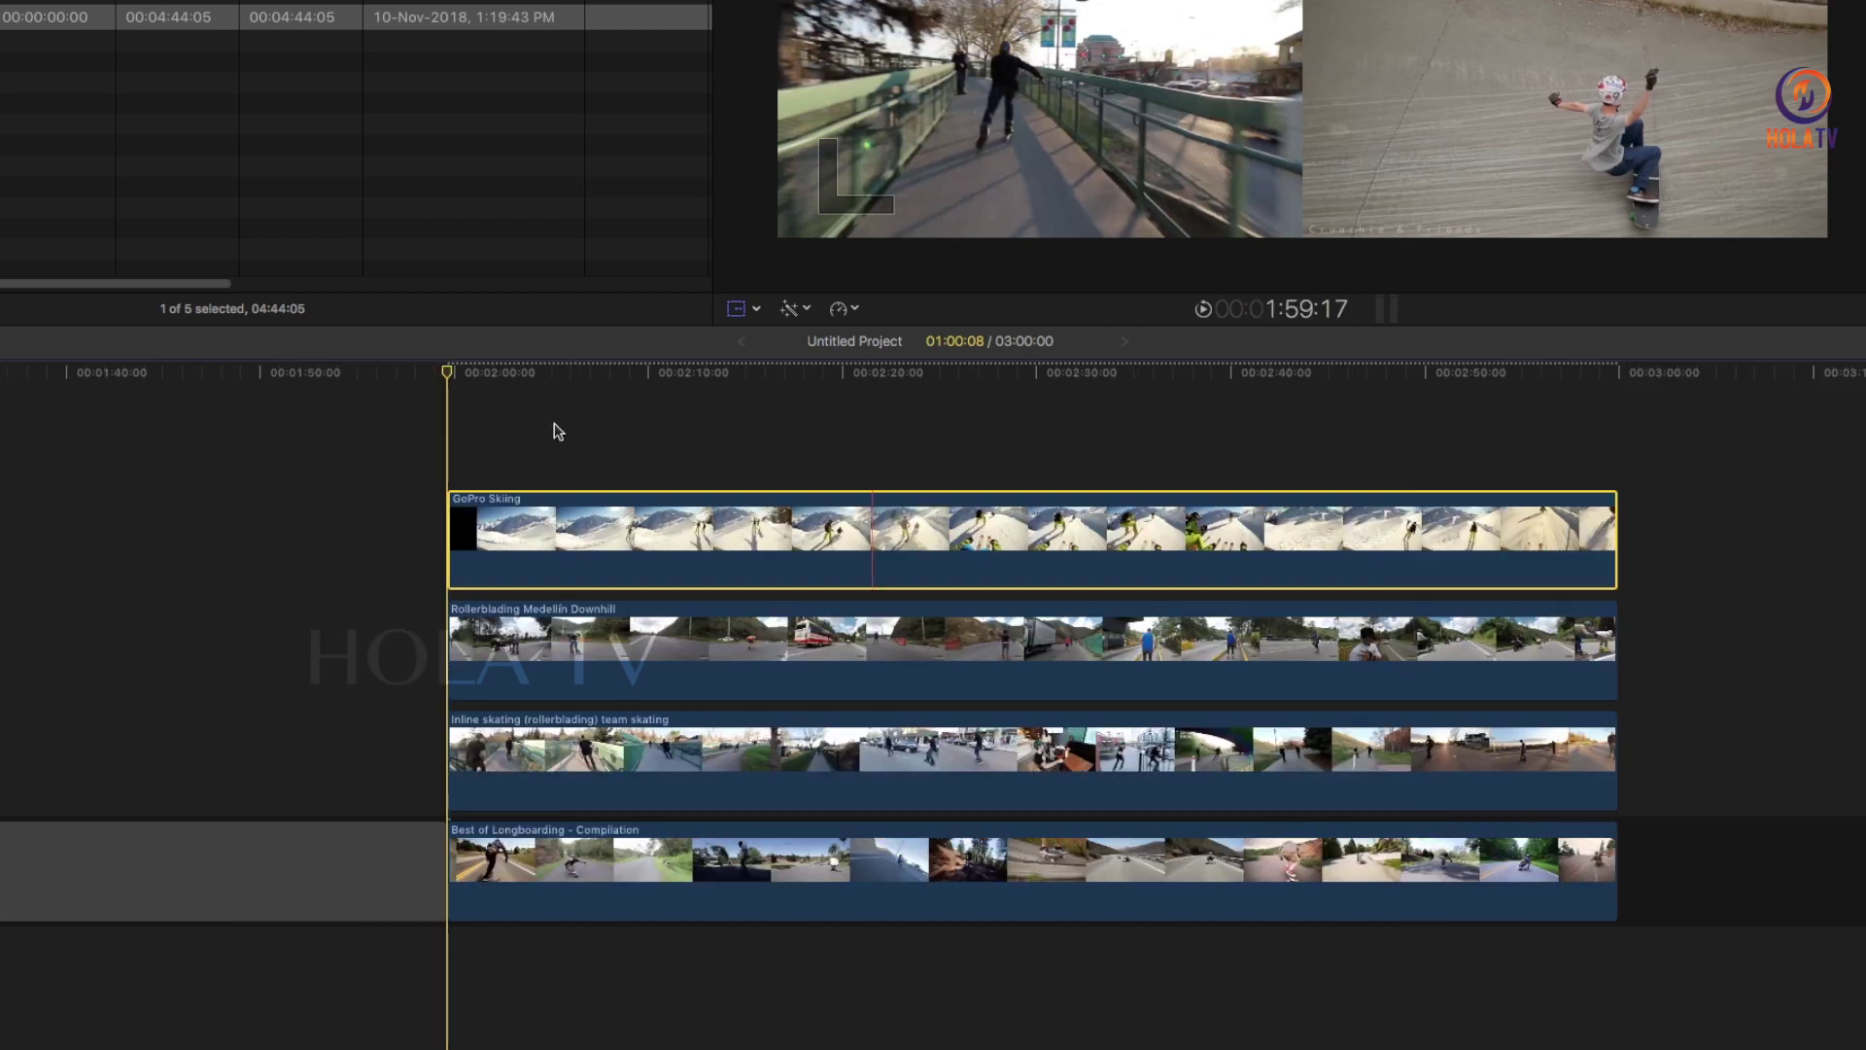
{"action": "left_click", "coordinate": [423, 376]}
{"action": "left_click_drag", "start_coordinate": [424, 377], "coordinate": [449, 378]}
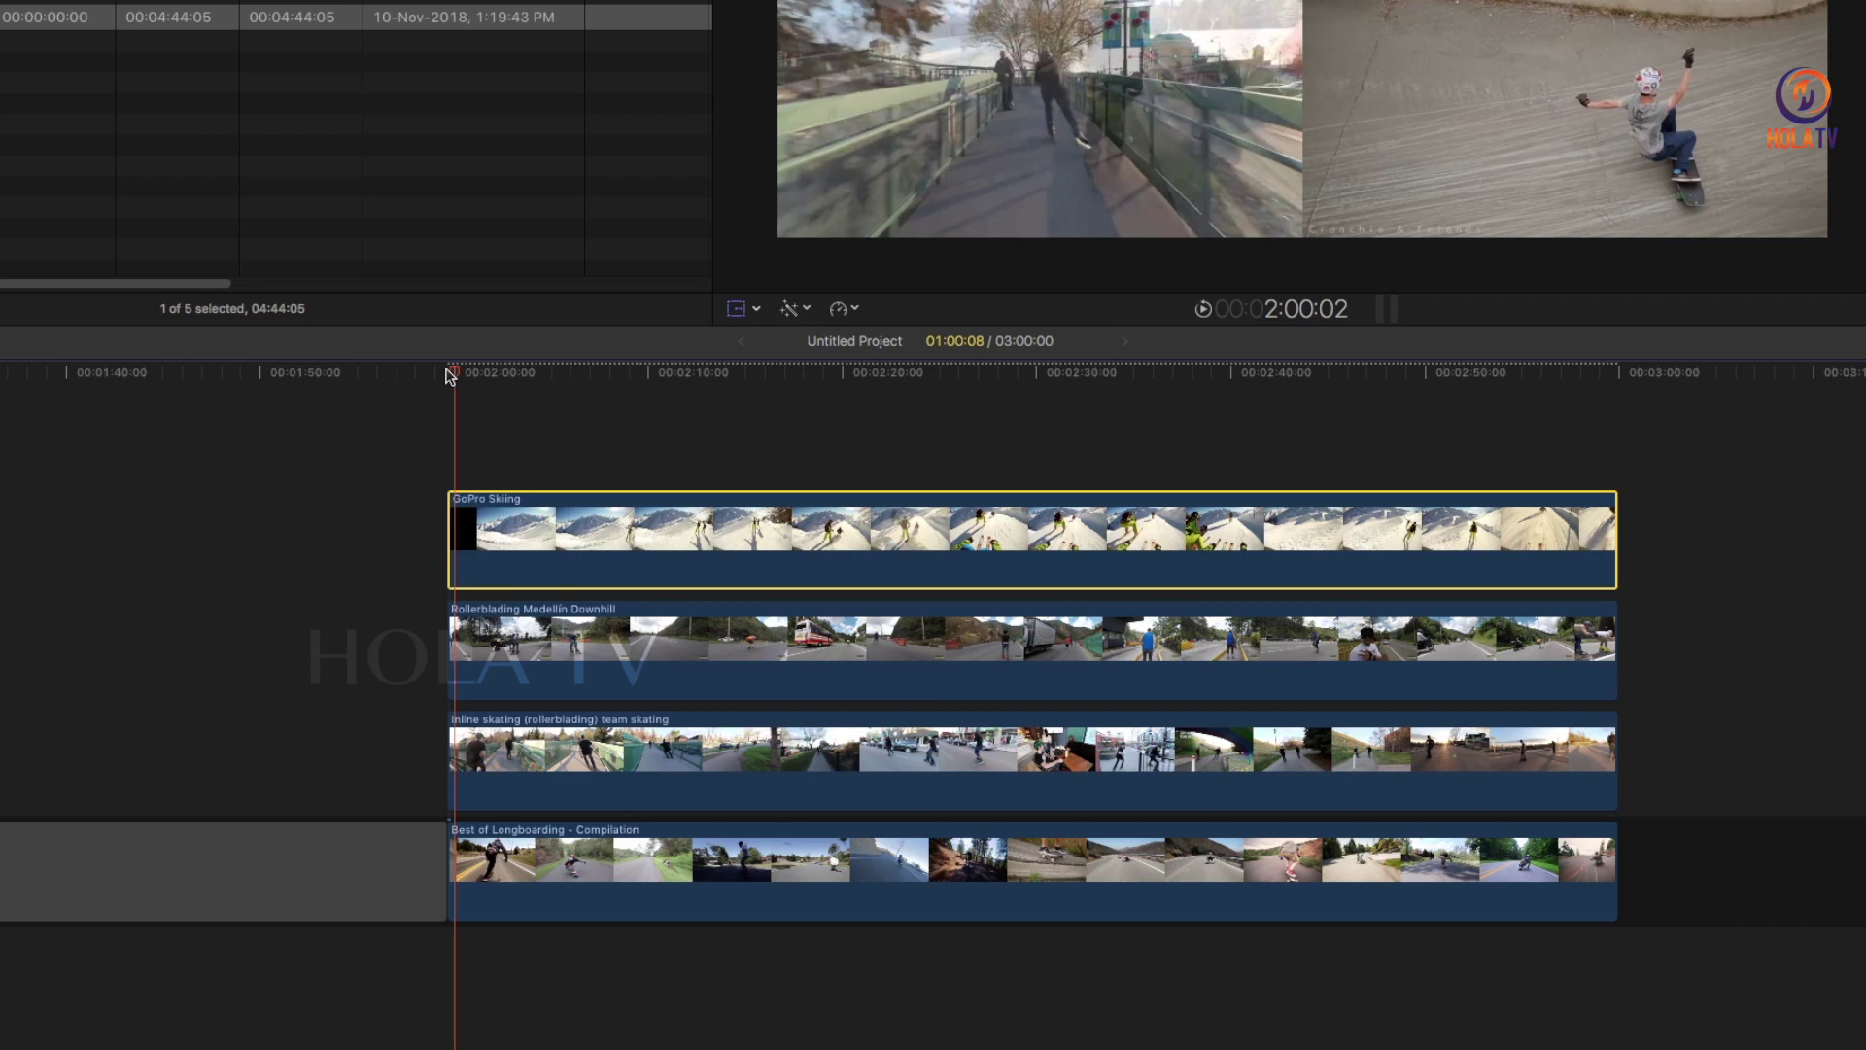
{"action": "key", "text": "super+equal"}
{"action": "key", "text": "super+equal"}
{"action": "key", "text": "super+equal"}
{"action": "key", "text": "super+equal"}
{"action": "key", "text": "super+equal"}
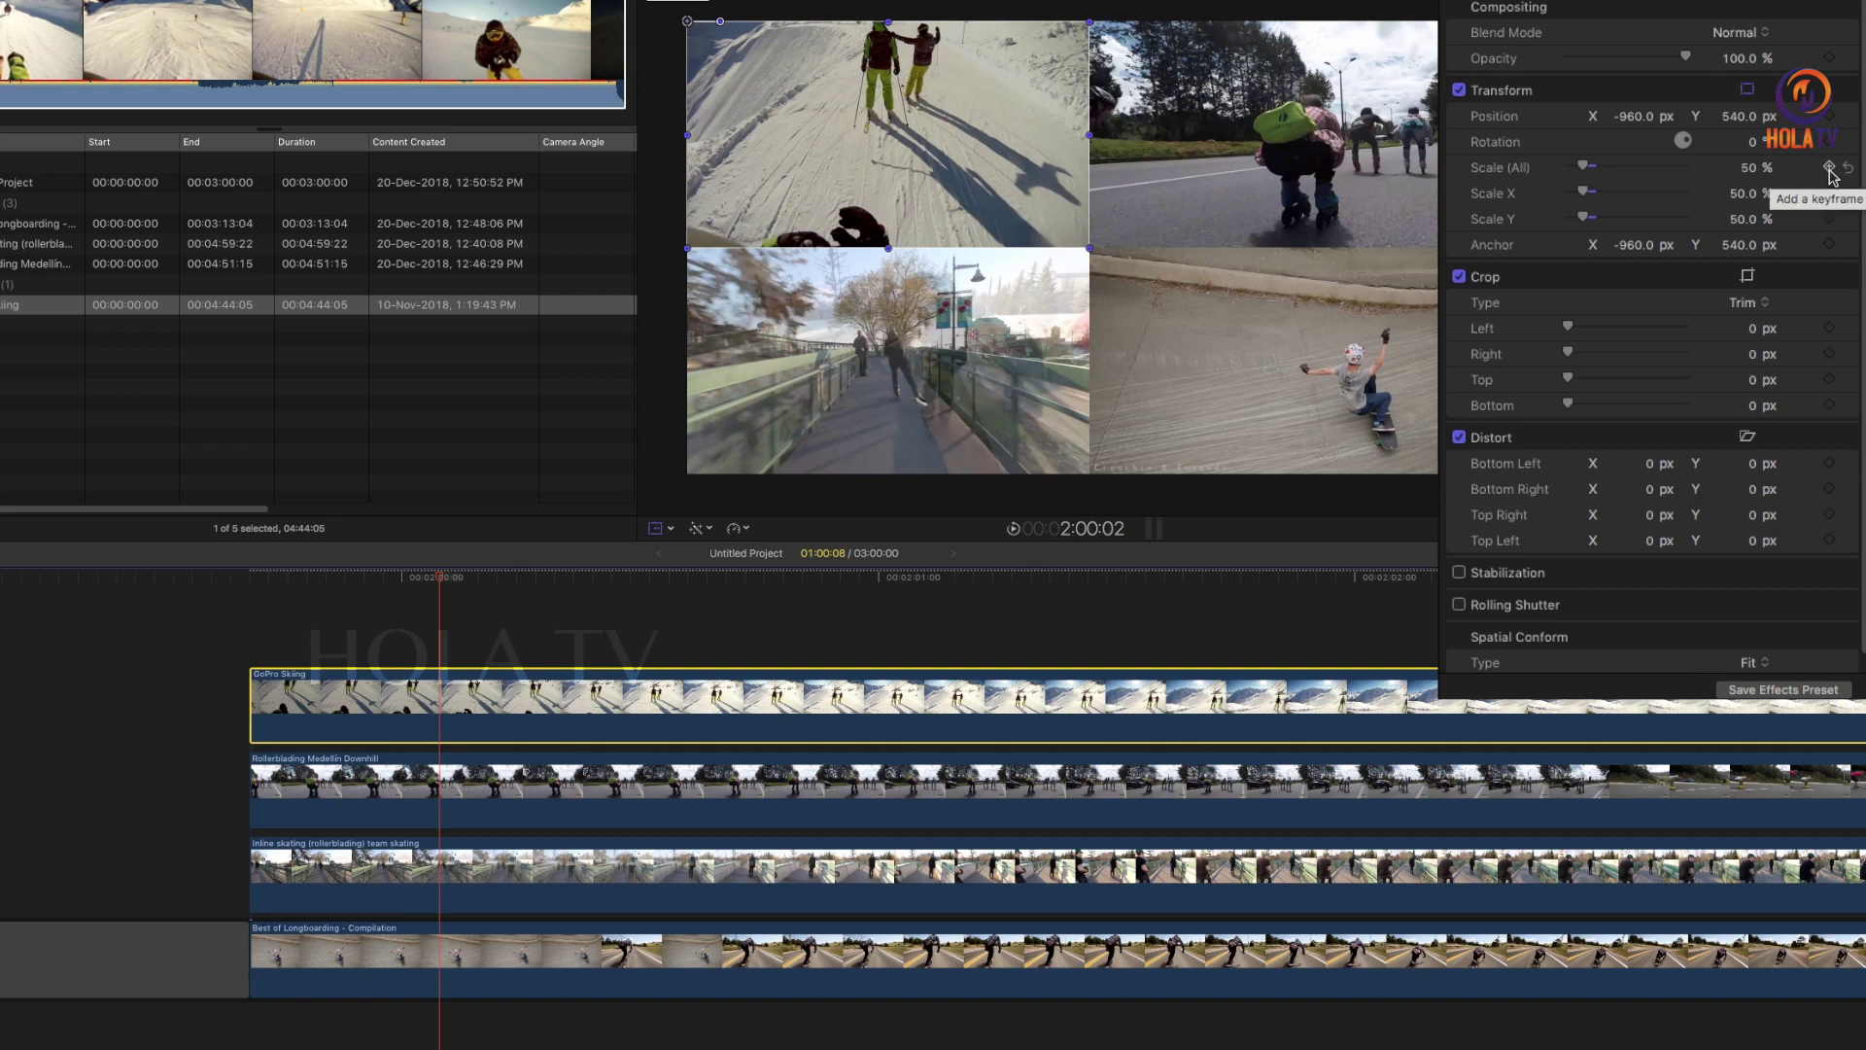
Keyframe GoPro Skiing's Scale (All) at 50%, then at 100% on the clip's start
{"action": "left_click", "coordinate": [1830, 168]}
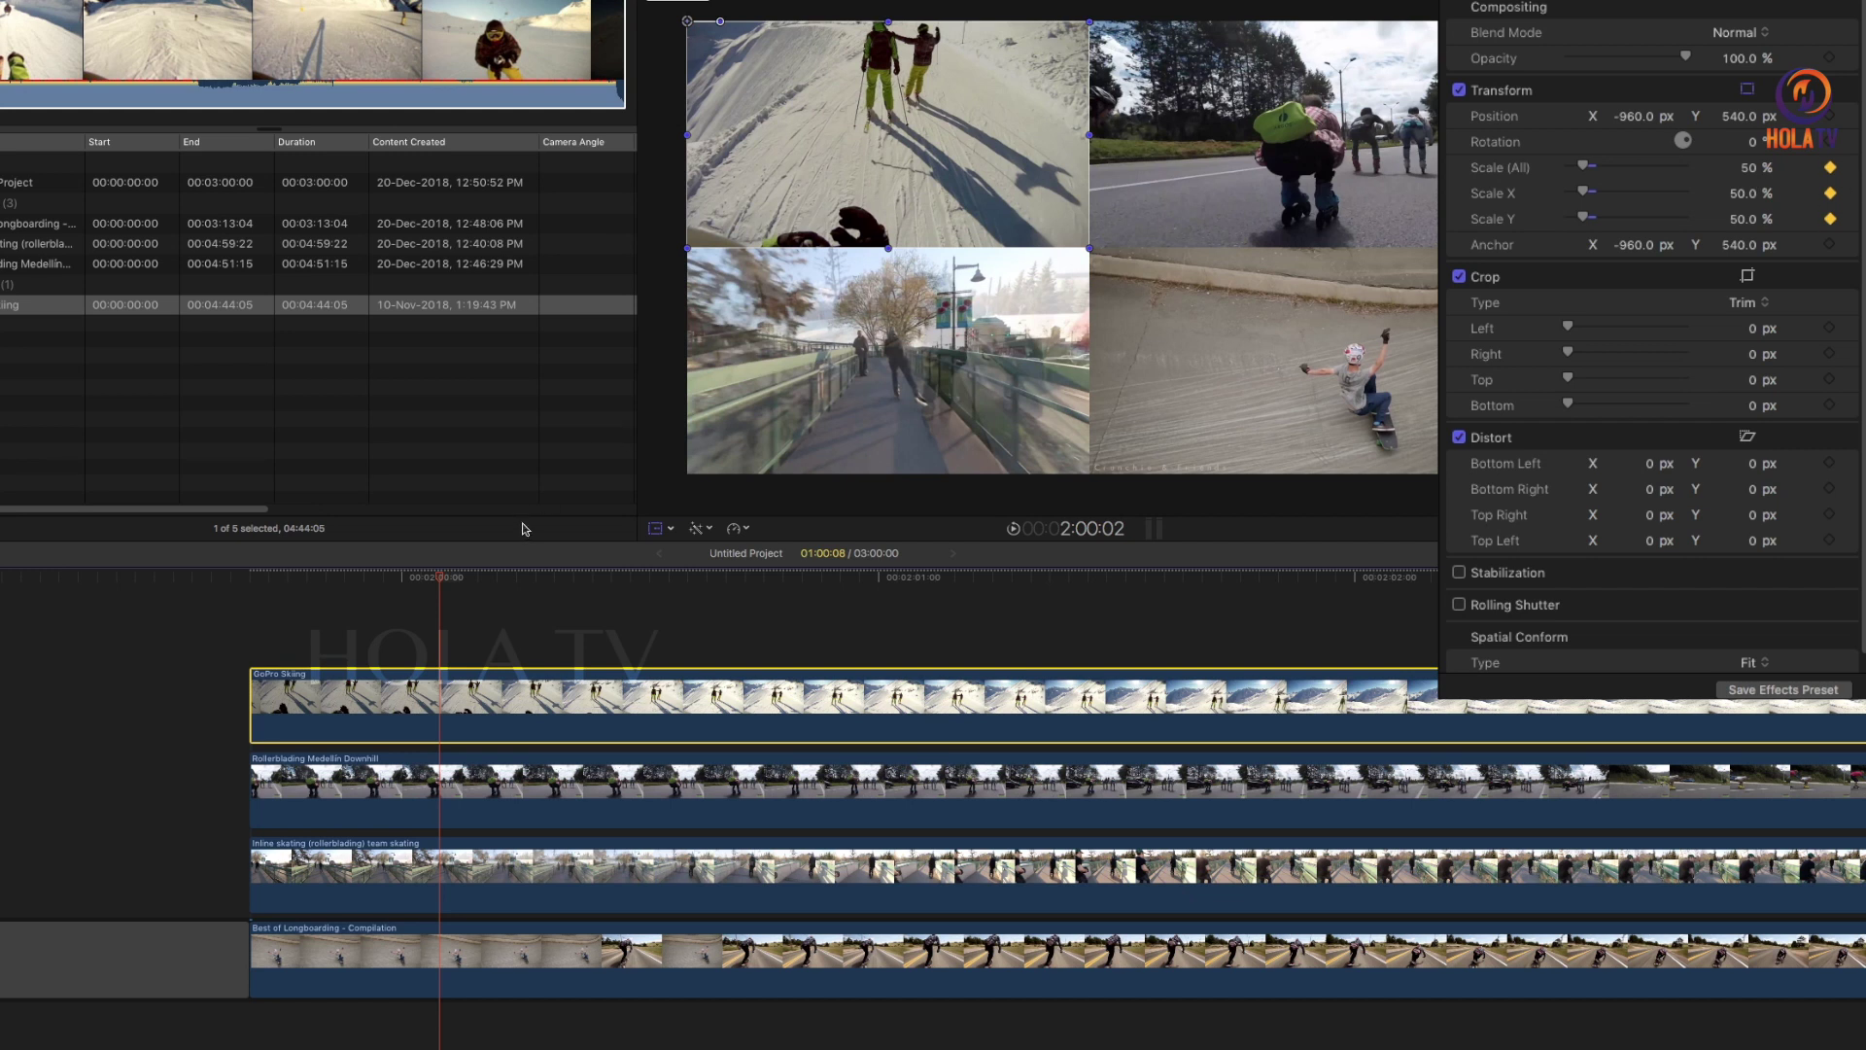
{"action": "left_click_drag", "start_coordinate": [442, 581], "coordinate": [251, 579]}
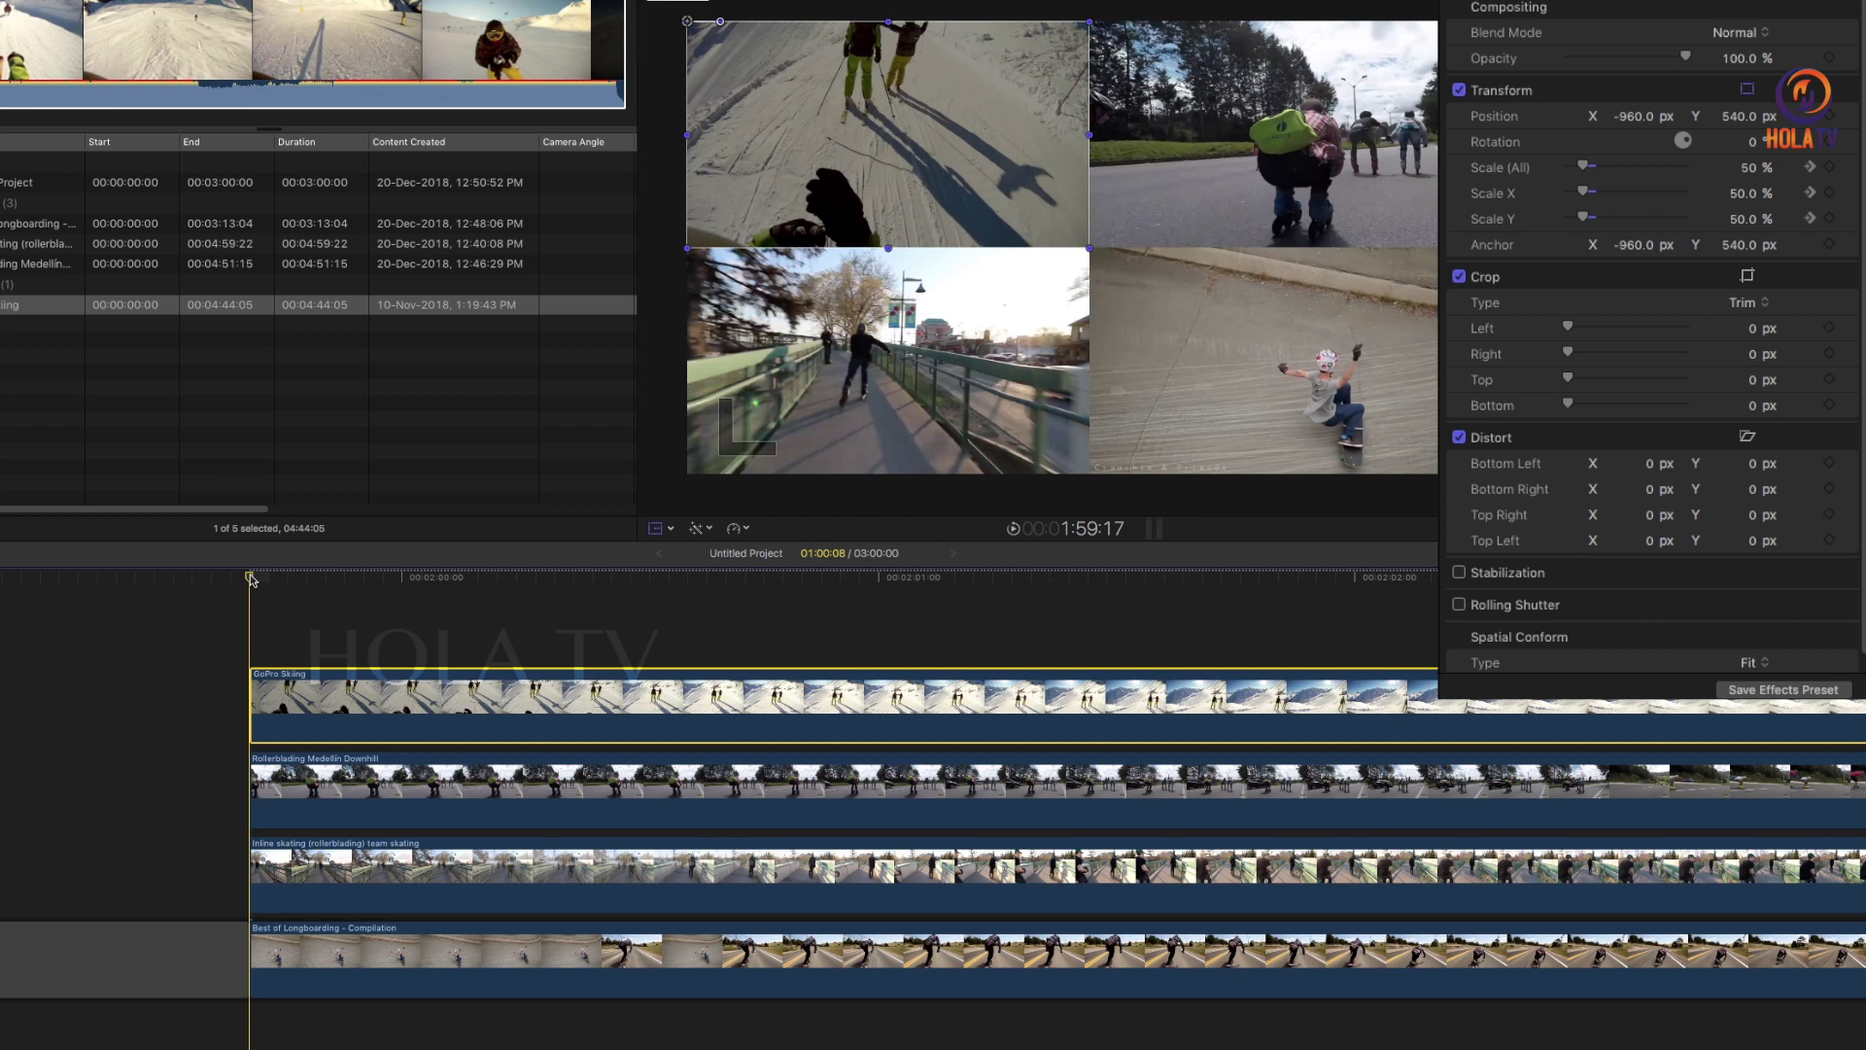
{"action": "left_click", "coordinate": [1750, 169]}
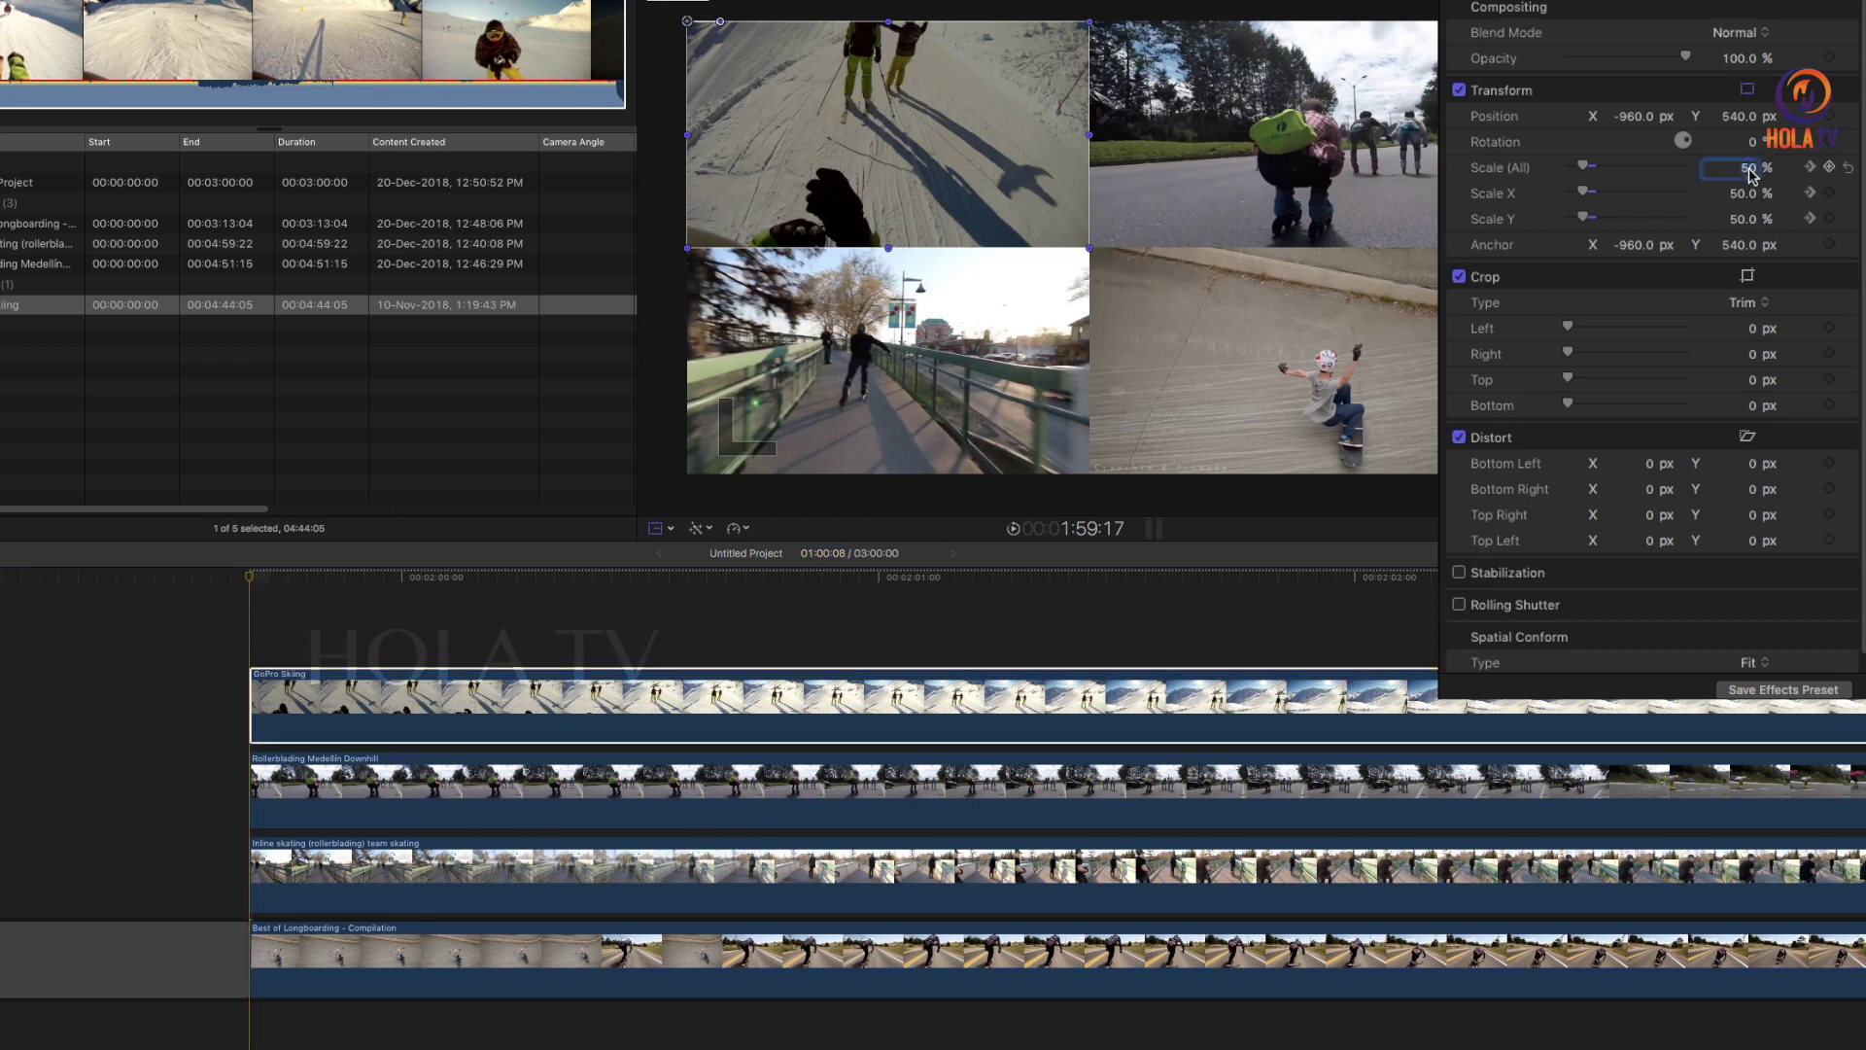
{"action": "type", "text": "100"}
{"action": "key", "text": "Return"}
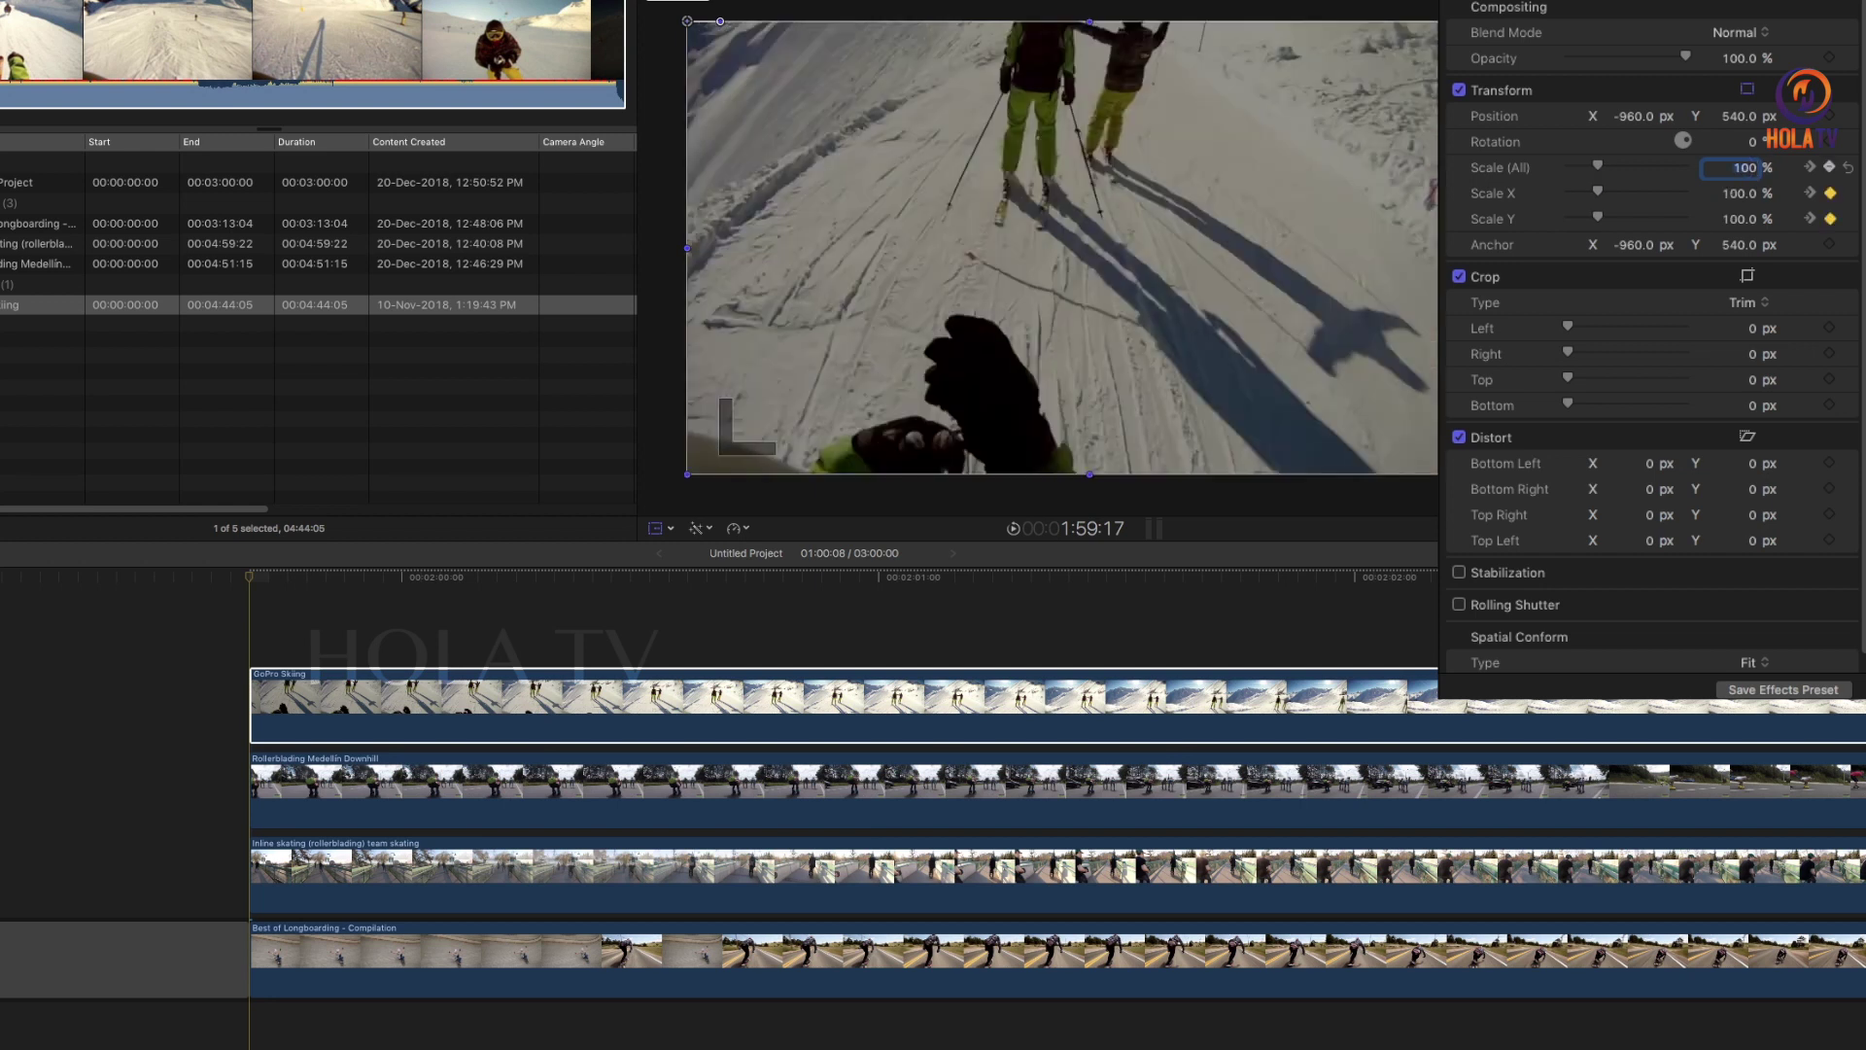
Play the zoom-out animation from the clip's first frame and return to the start
{"action": "left_click", "coordinate": [239, 579]}
{"action": "key", "text": "Right"}
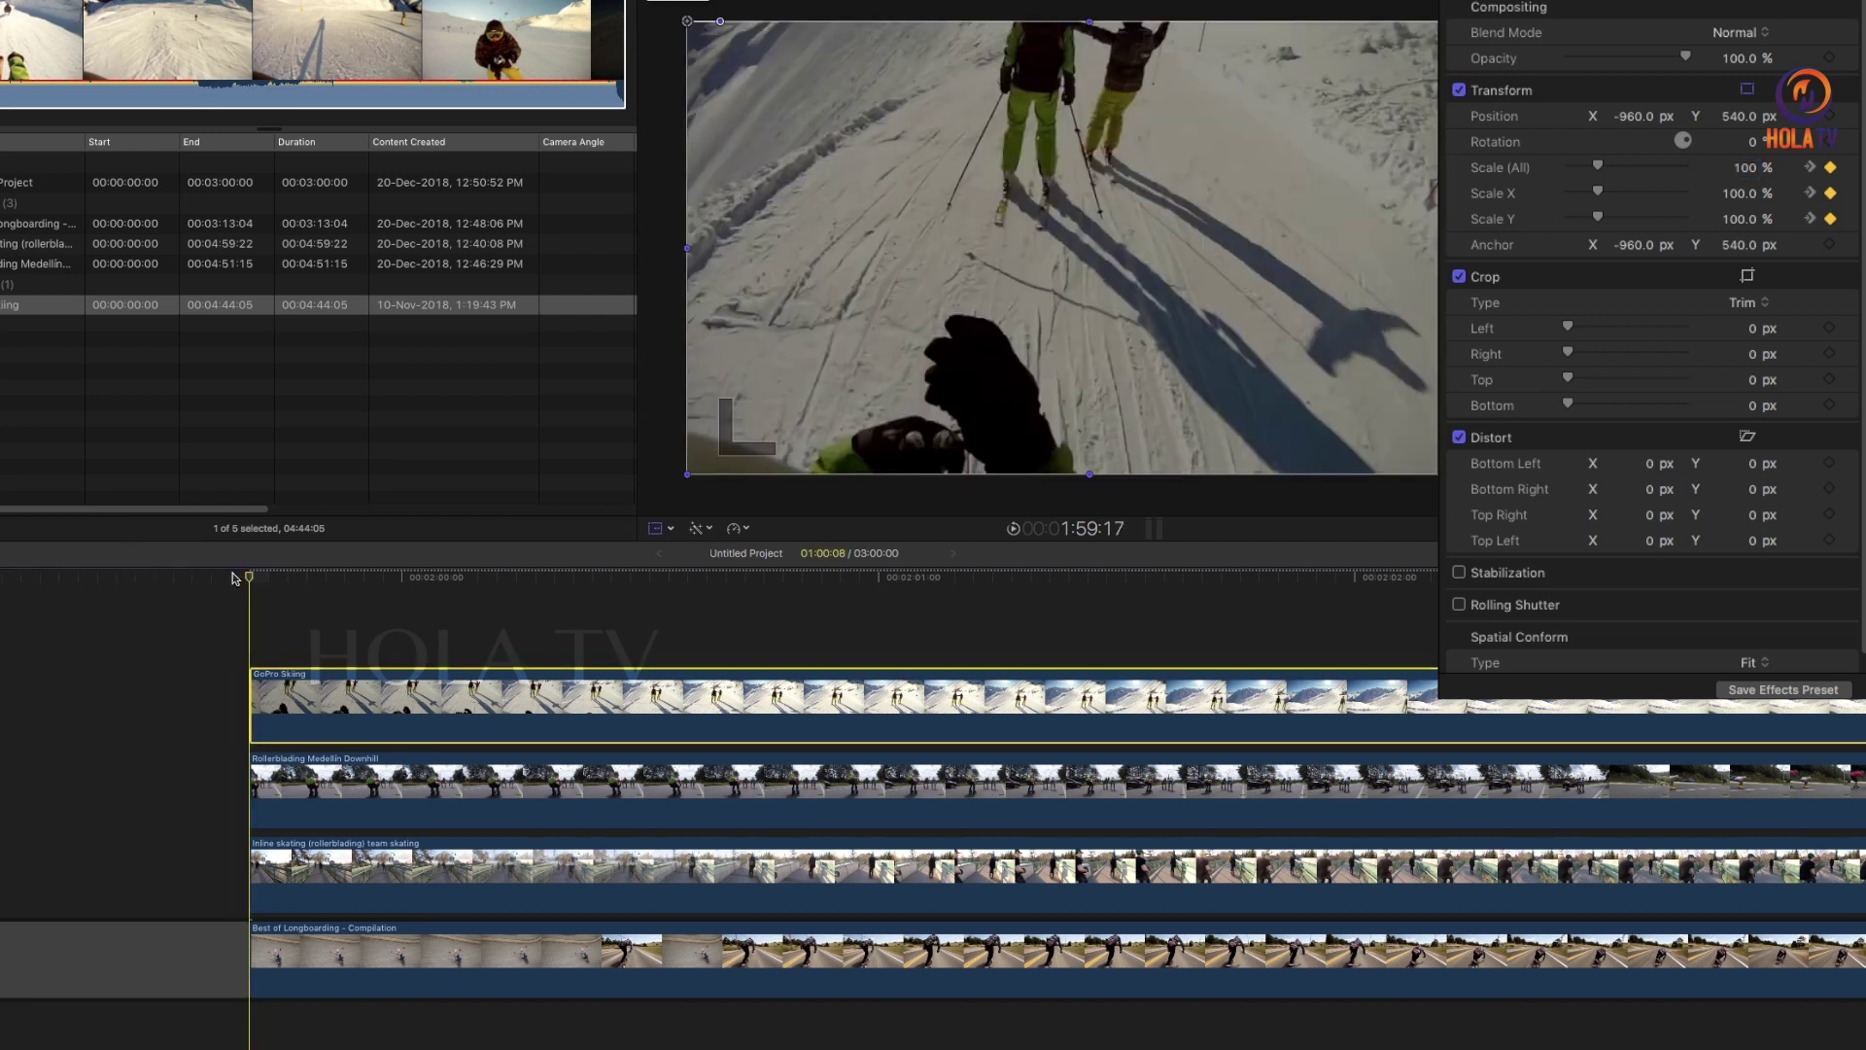
{"action": "key", "text": "space"}
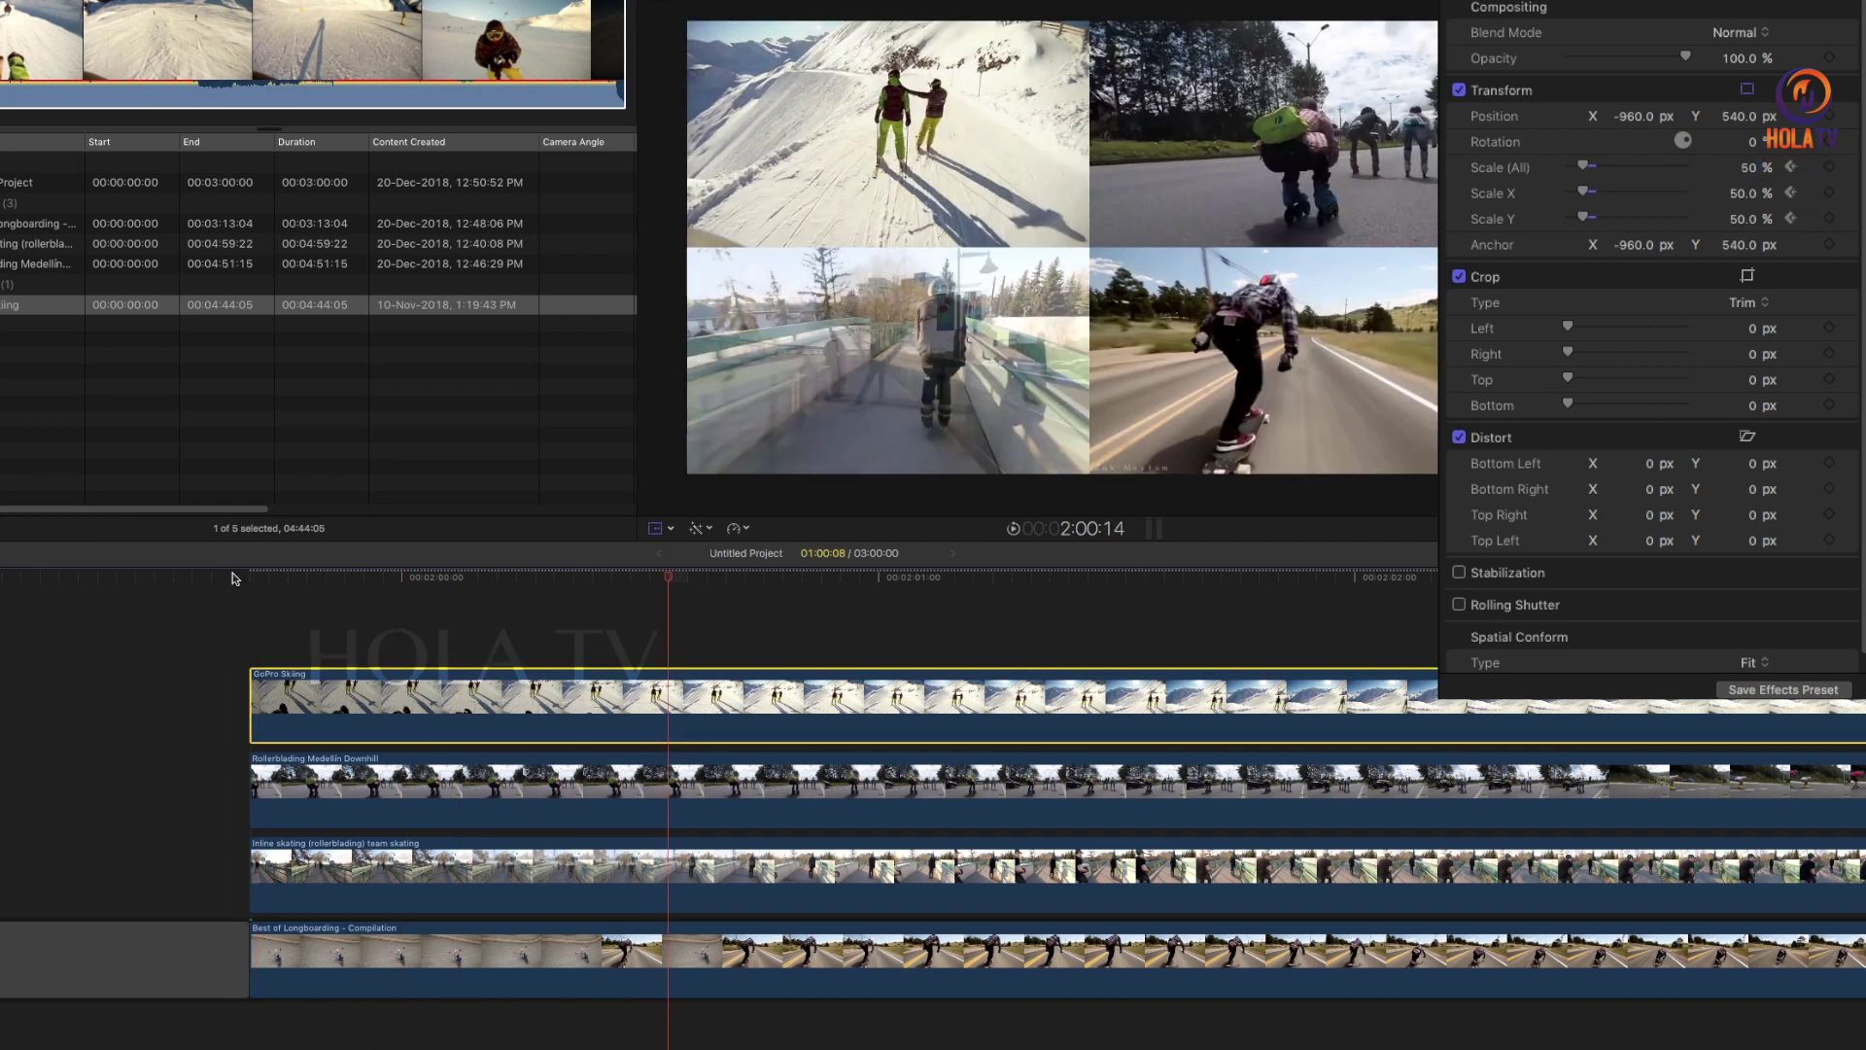
{"action": "mouse_move", "coordinate": [671, 577]}
{"action": "left_mouse_down"}
{"action": "mouse_move", "coordinate": [261, 557]}
{"action": "mouse_move", "coordinate": [396, 577]}
{"action": "mouse_move", "coordinate": [258, 580]}
{"action": "left_mouse_up"}
Show GoPro Skiing's video animation lanes and scrub through its zoom-out
{"action": "left_click", "coordinate": [350, 820]}
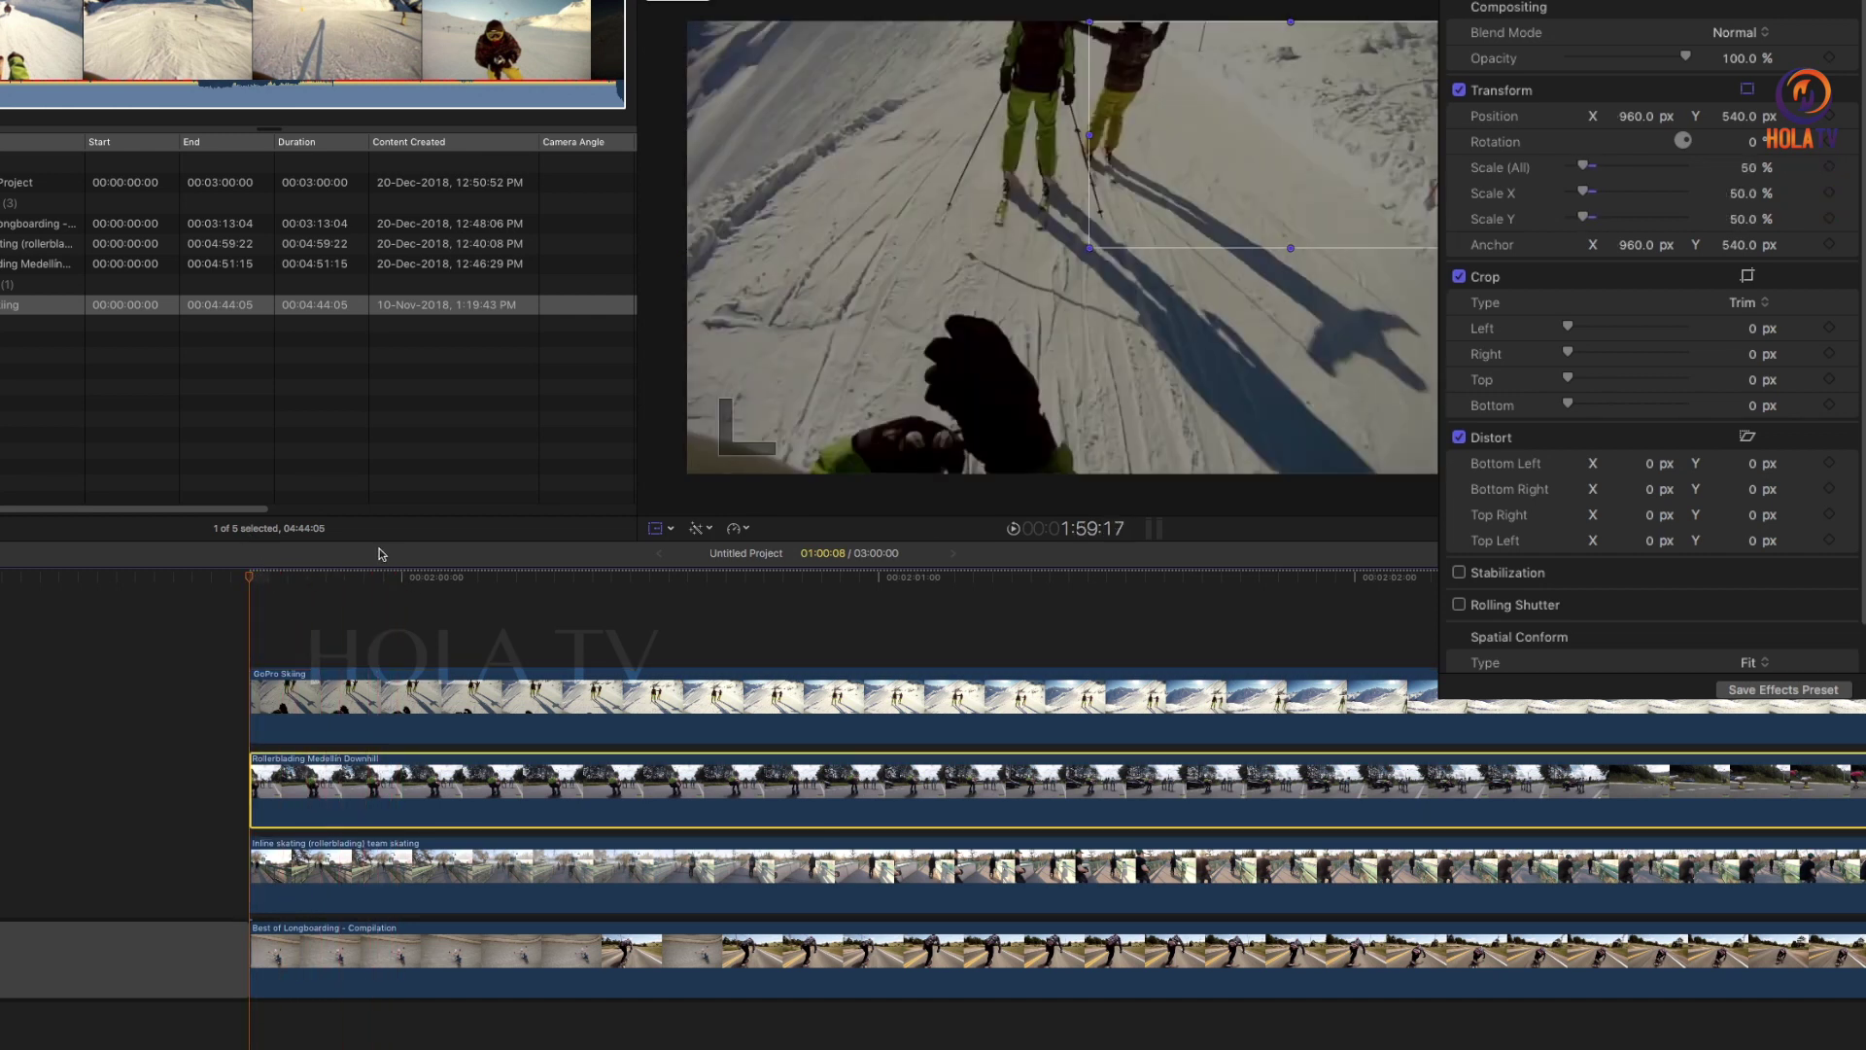
{"action": "left_click", "coordinate": [315, 671]}
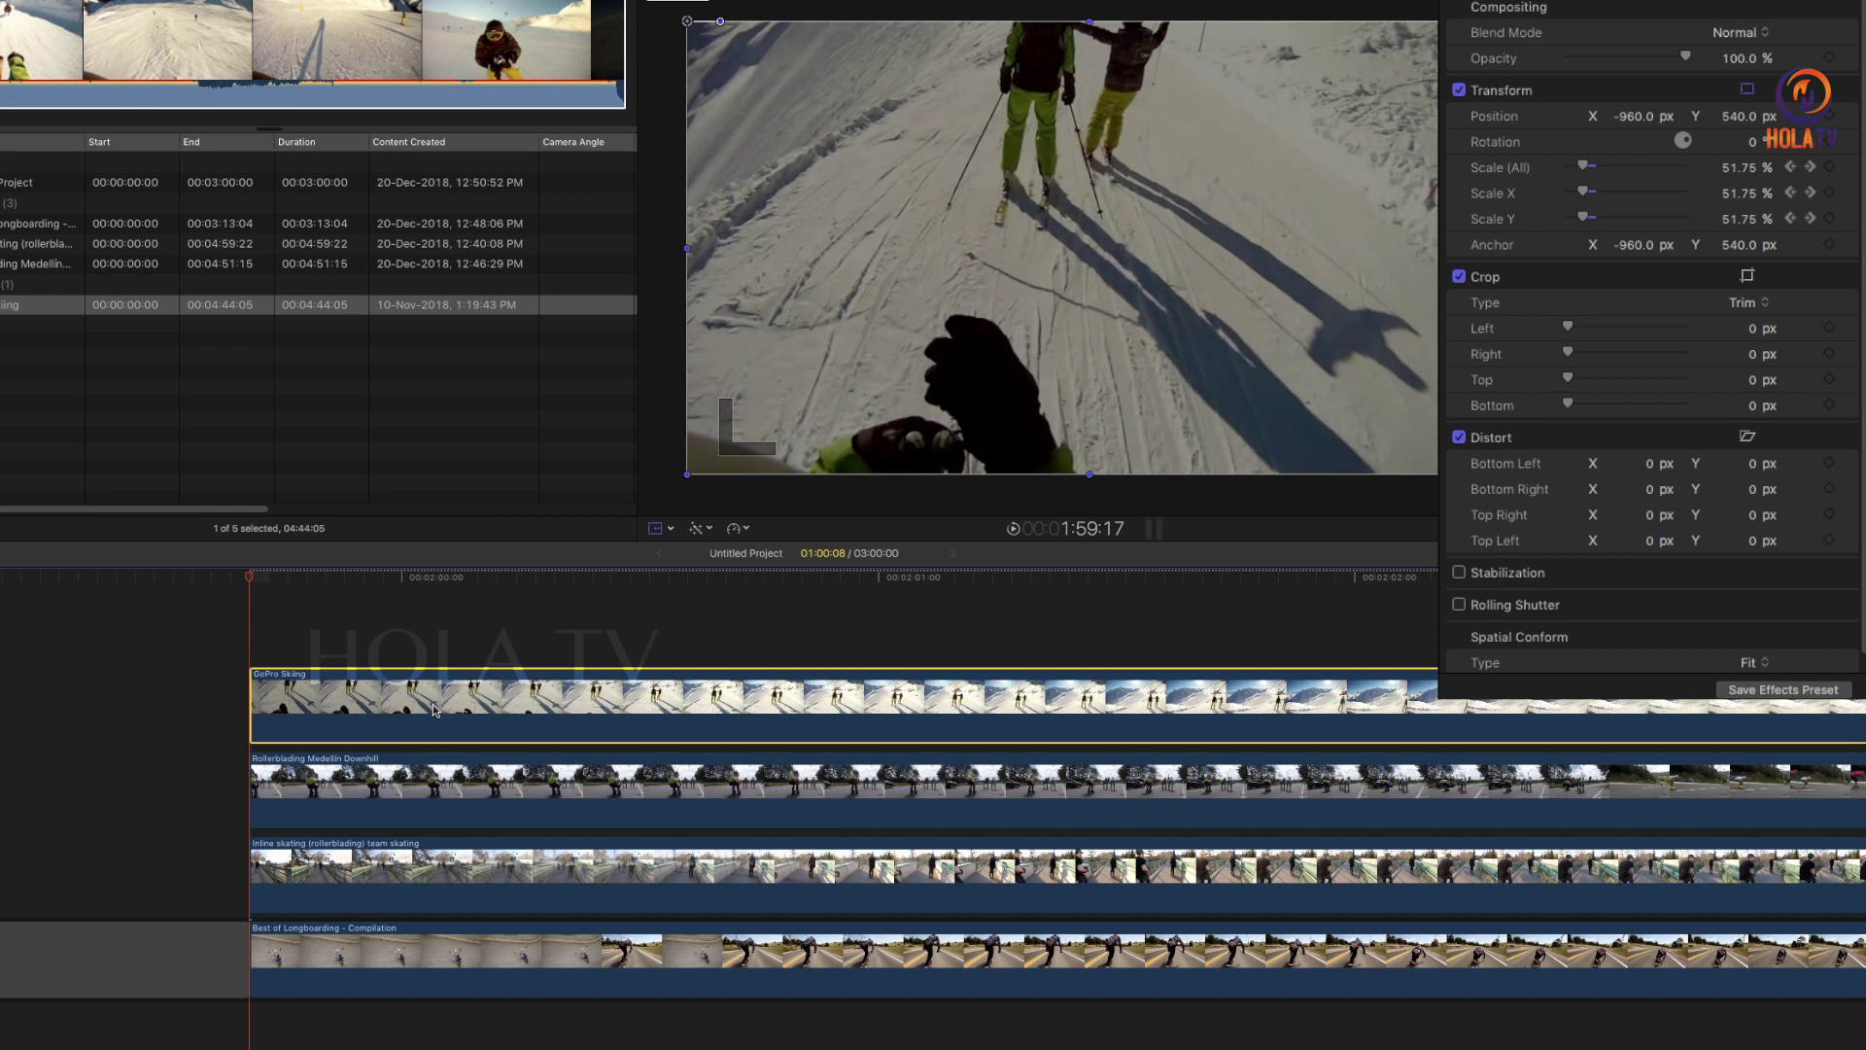
{"action": "key", "text": "ctrl+v"}
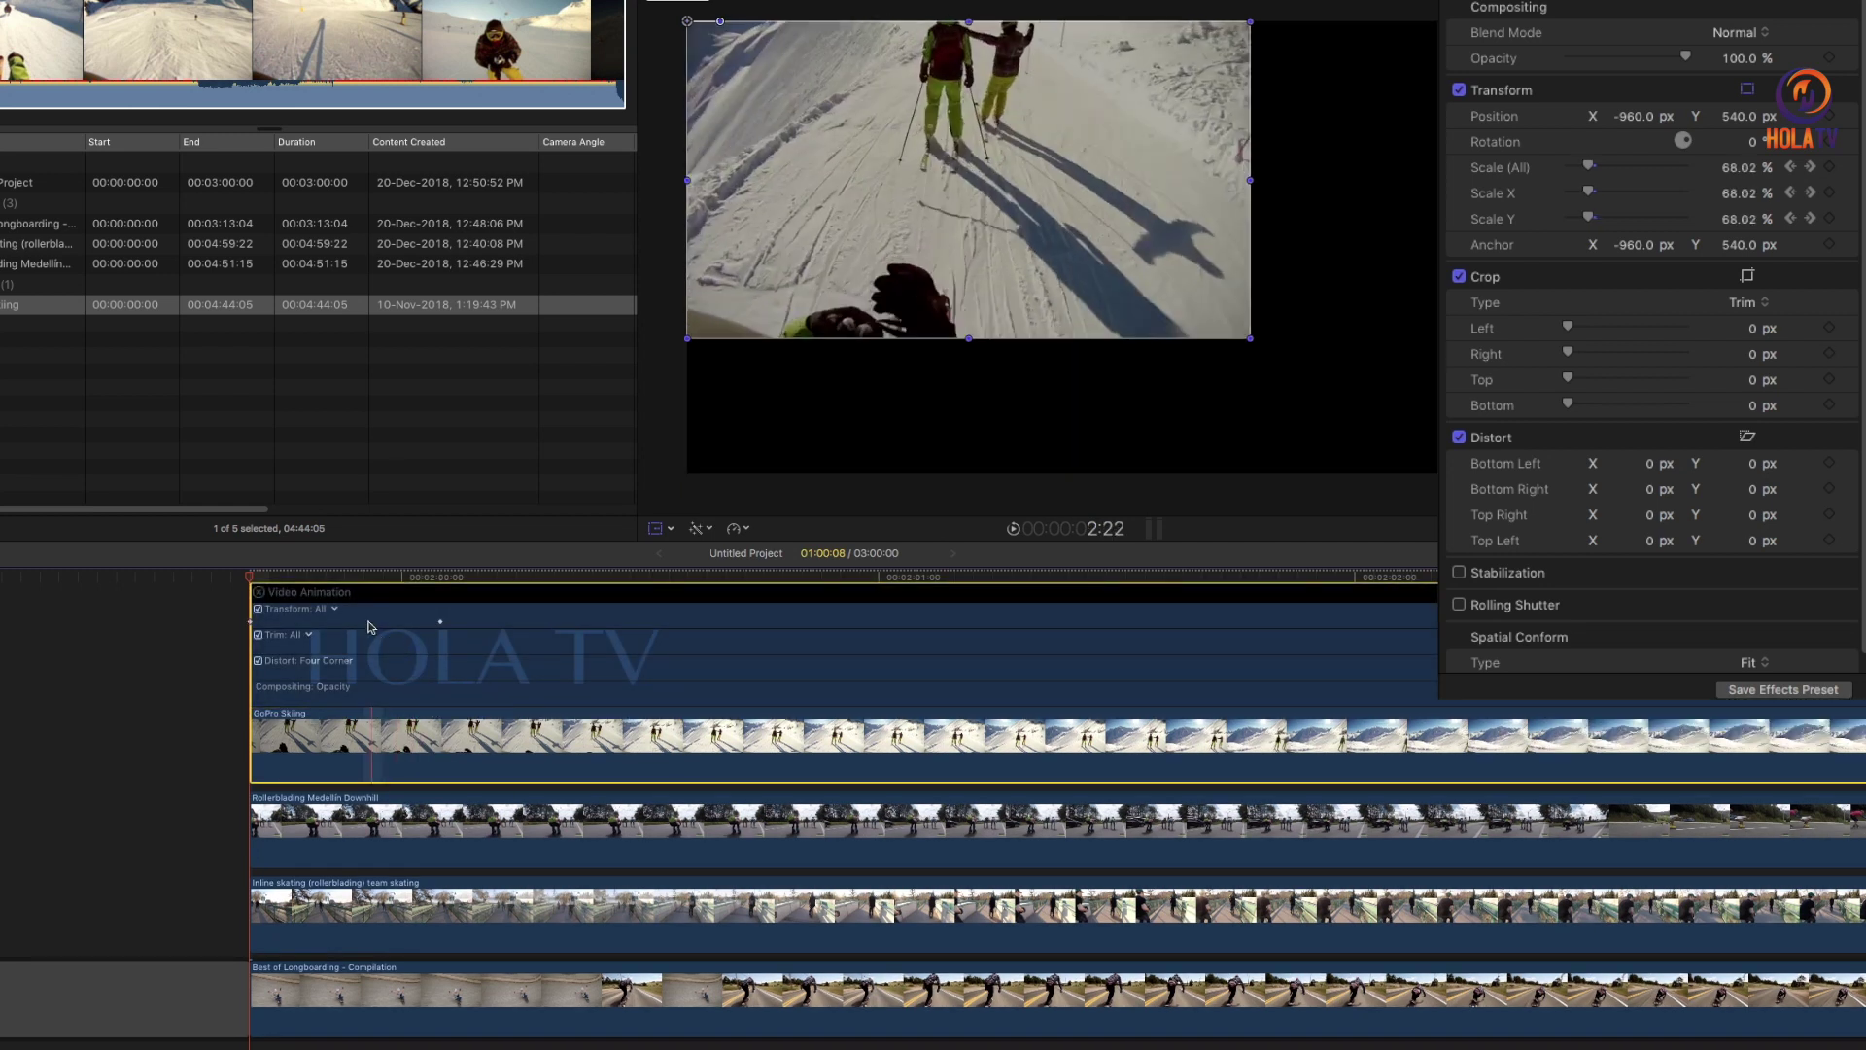
{"action": "left_click", "coordinate": [344, 575]}
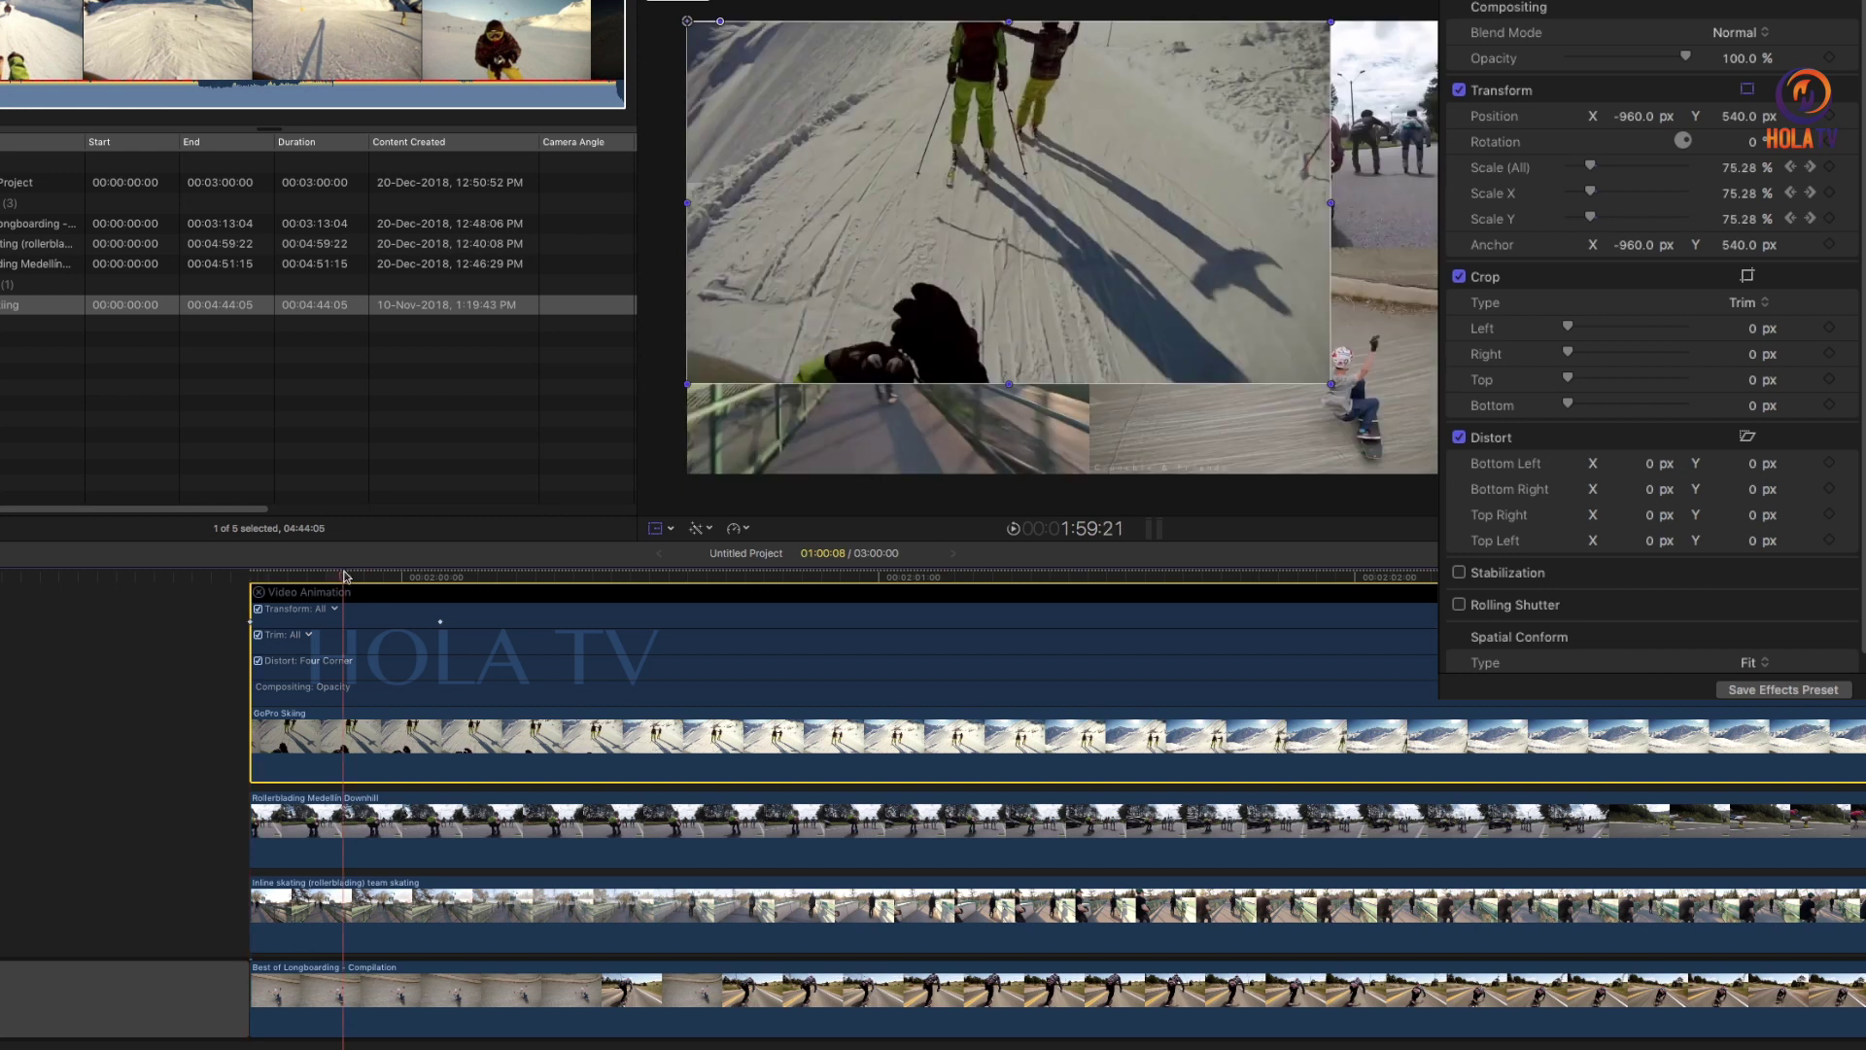
{"action": "mouse_move", "coordinate": [344, 576]}
{"action": "left_mouse_down"}
{"action": "mouse_move", "coordinate": [433, 592]}
{"action": "mouse_move", "coordinate": [473, 627]}
{"action": "left_mouse_up"}
{"action": "type", "text": "50"}
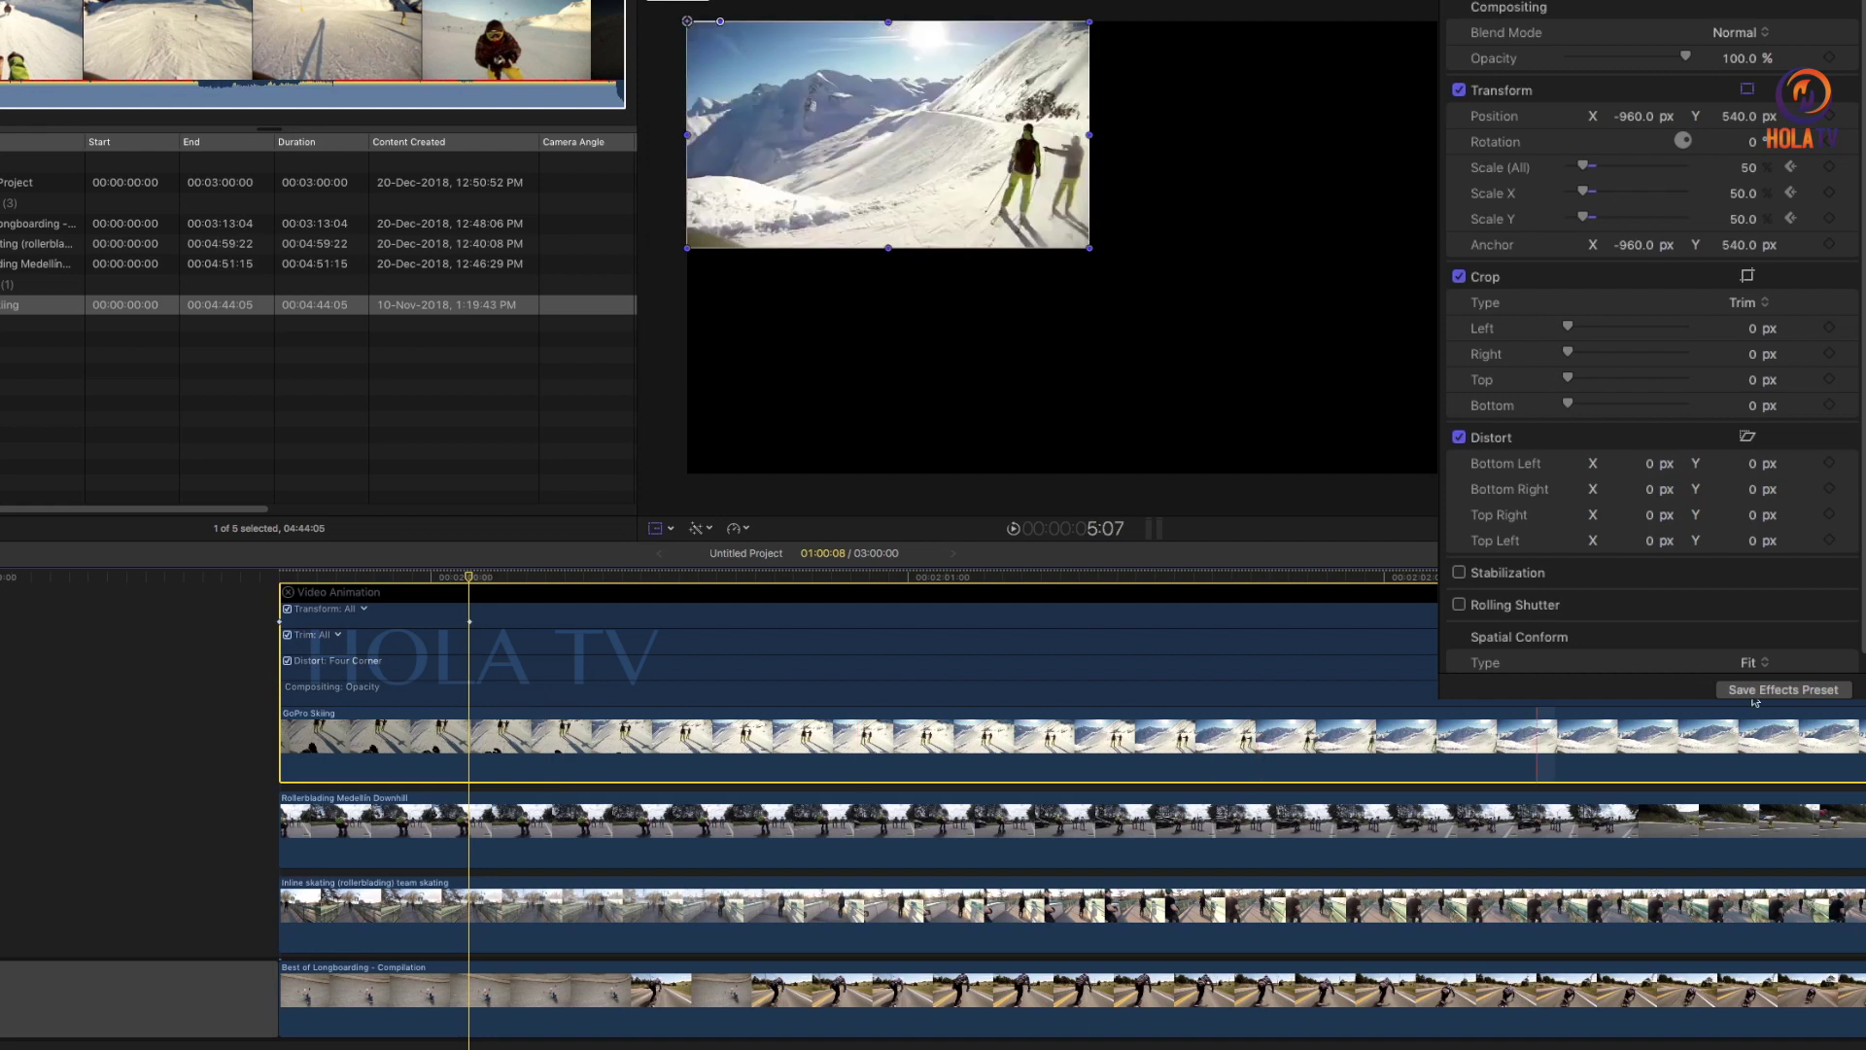
Review GoPro Skiing's Transform scale keyframe, then select the Rollerblading Medellín Downhill clip
{"action": "double_click", "coordinate": [331, 686]}
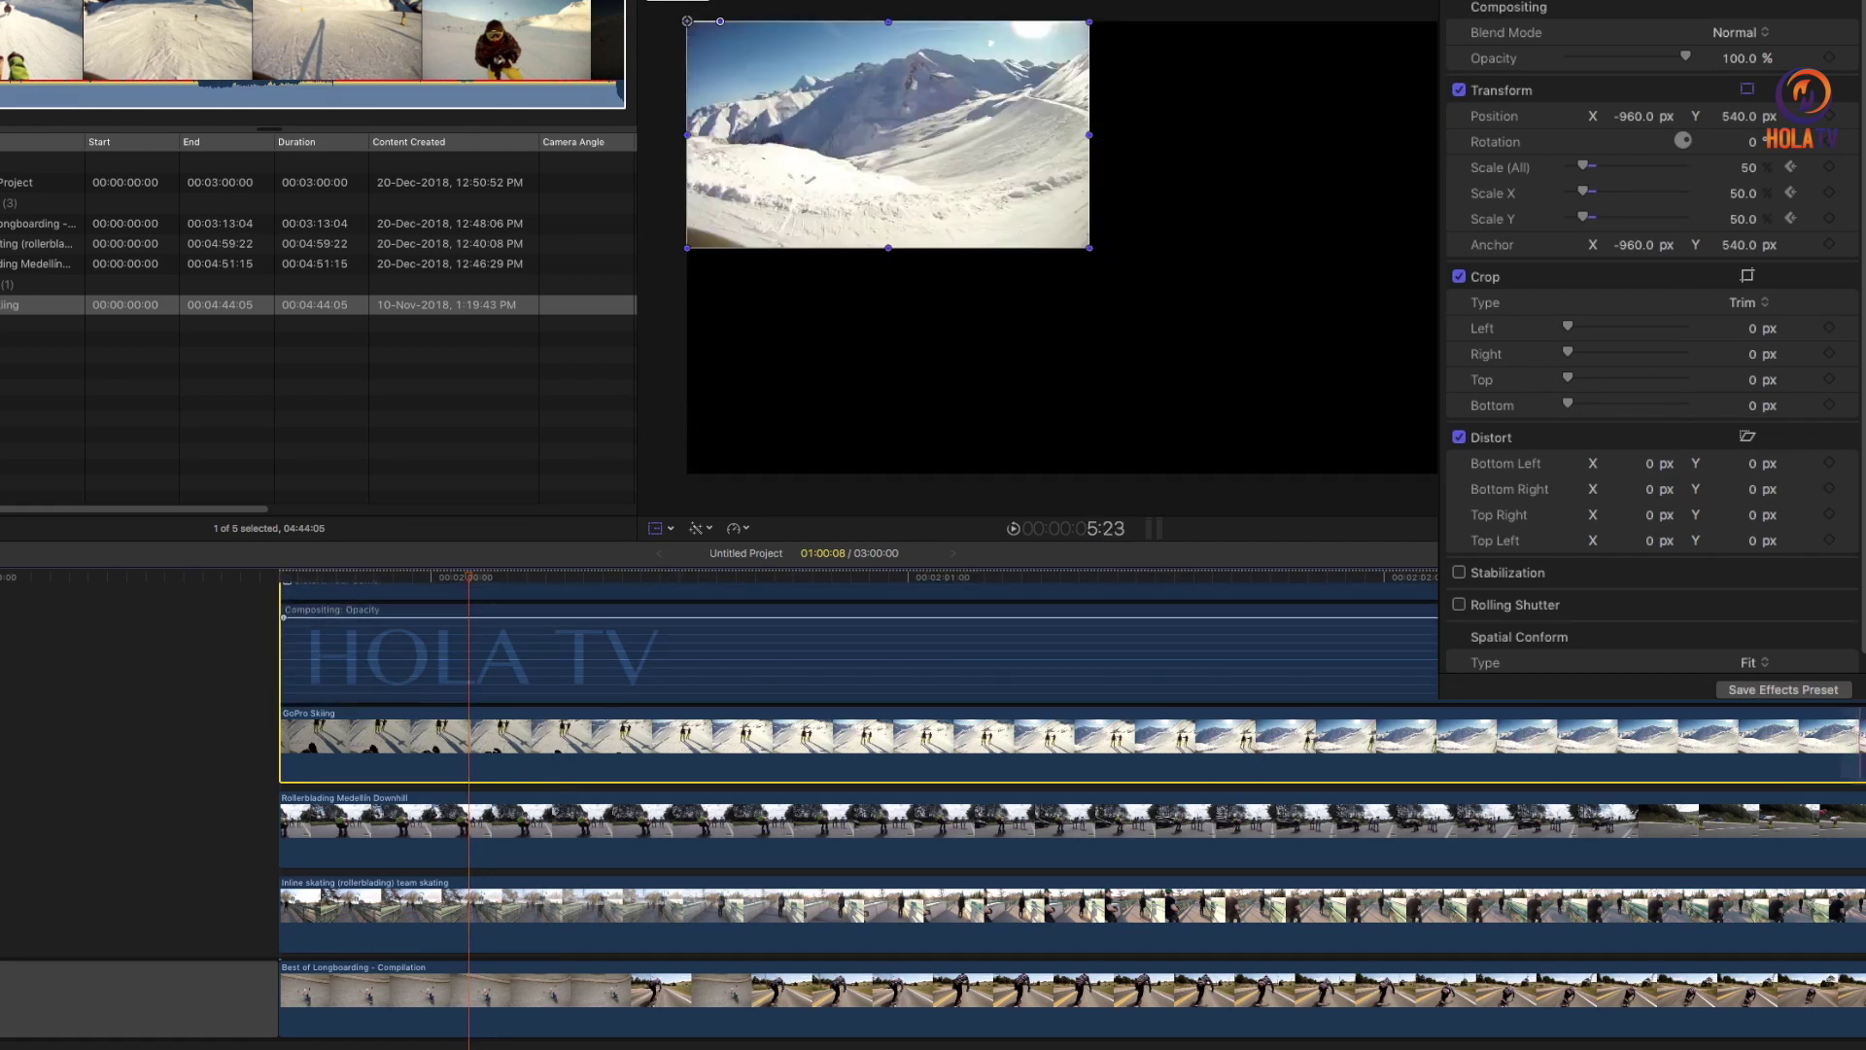
{"action": "double_click", "coordinate": [332, 610]}
{"action": "left_click", "coordinate": [471, 622]}
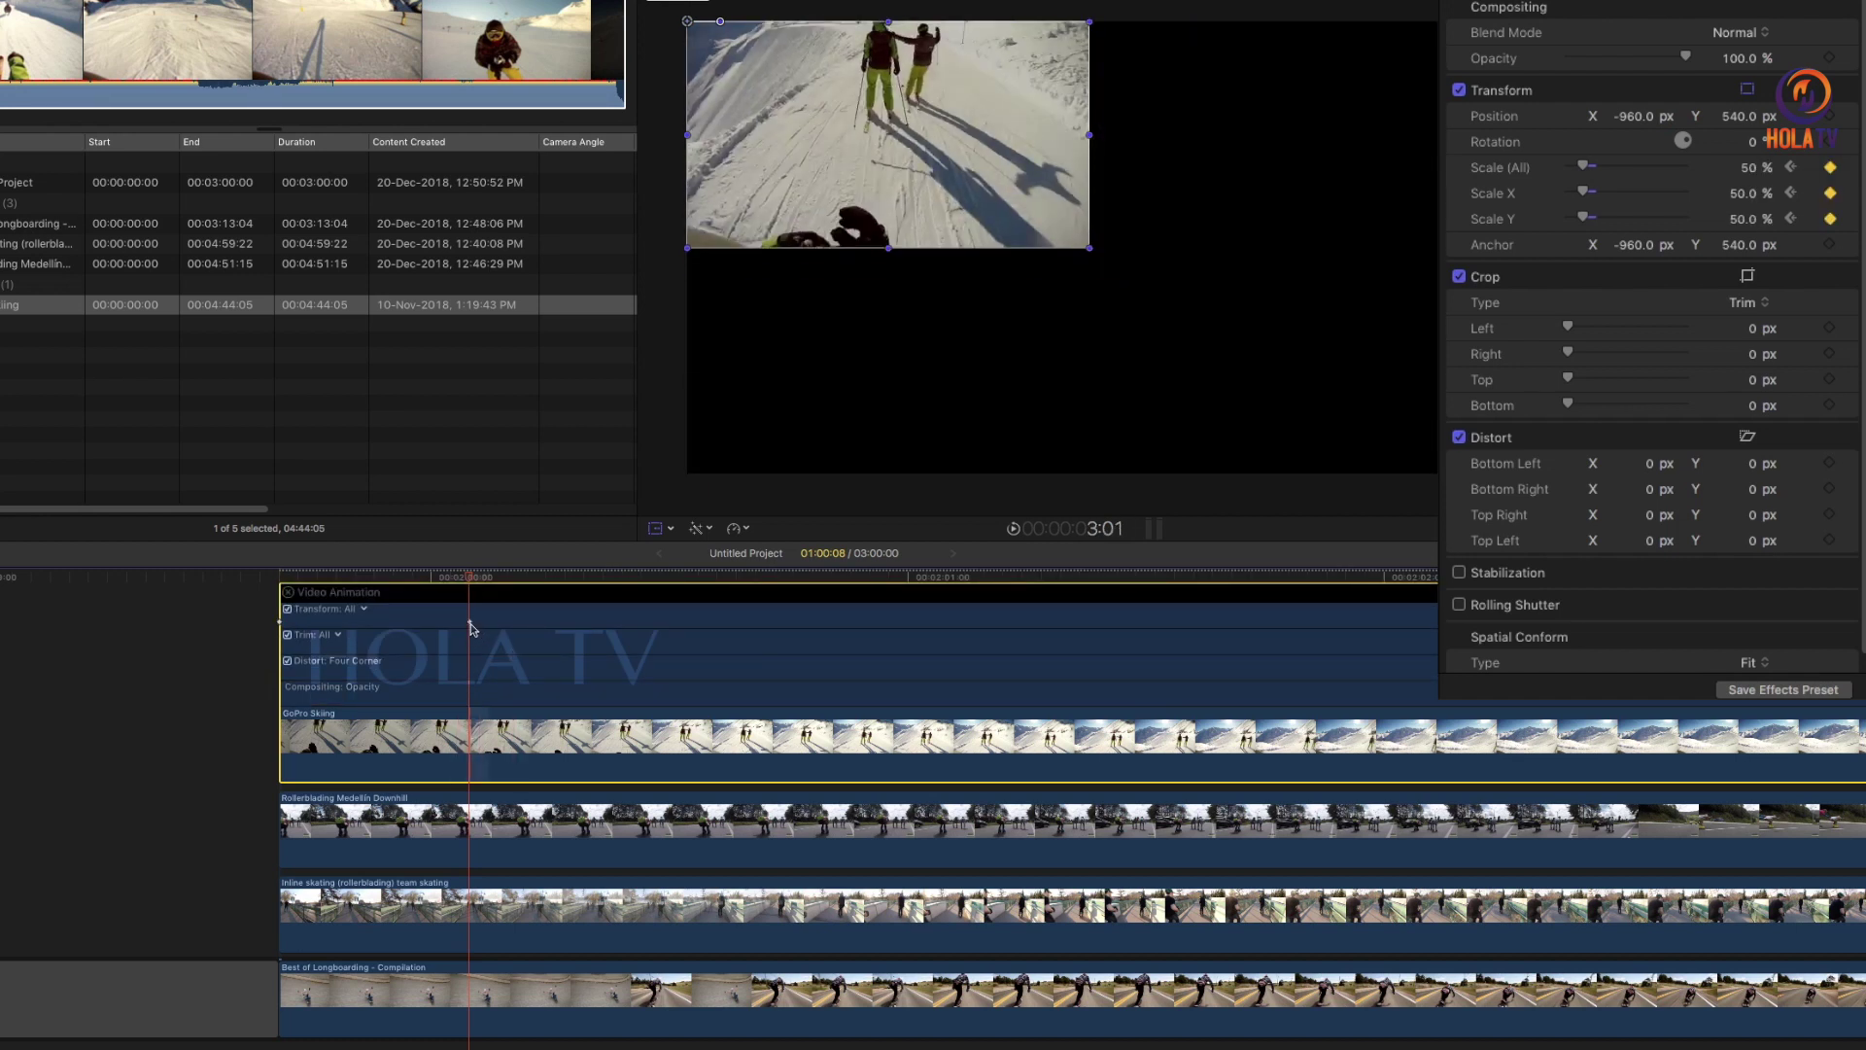
{"action": "left_click", "coordinate": [473, 587]}
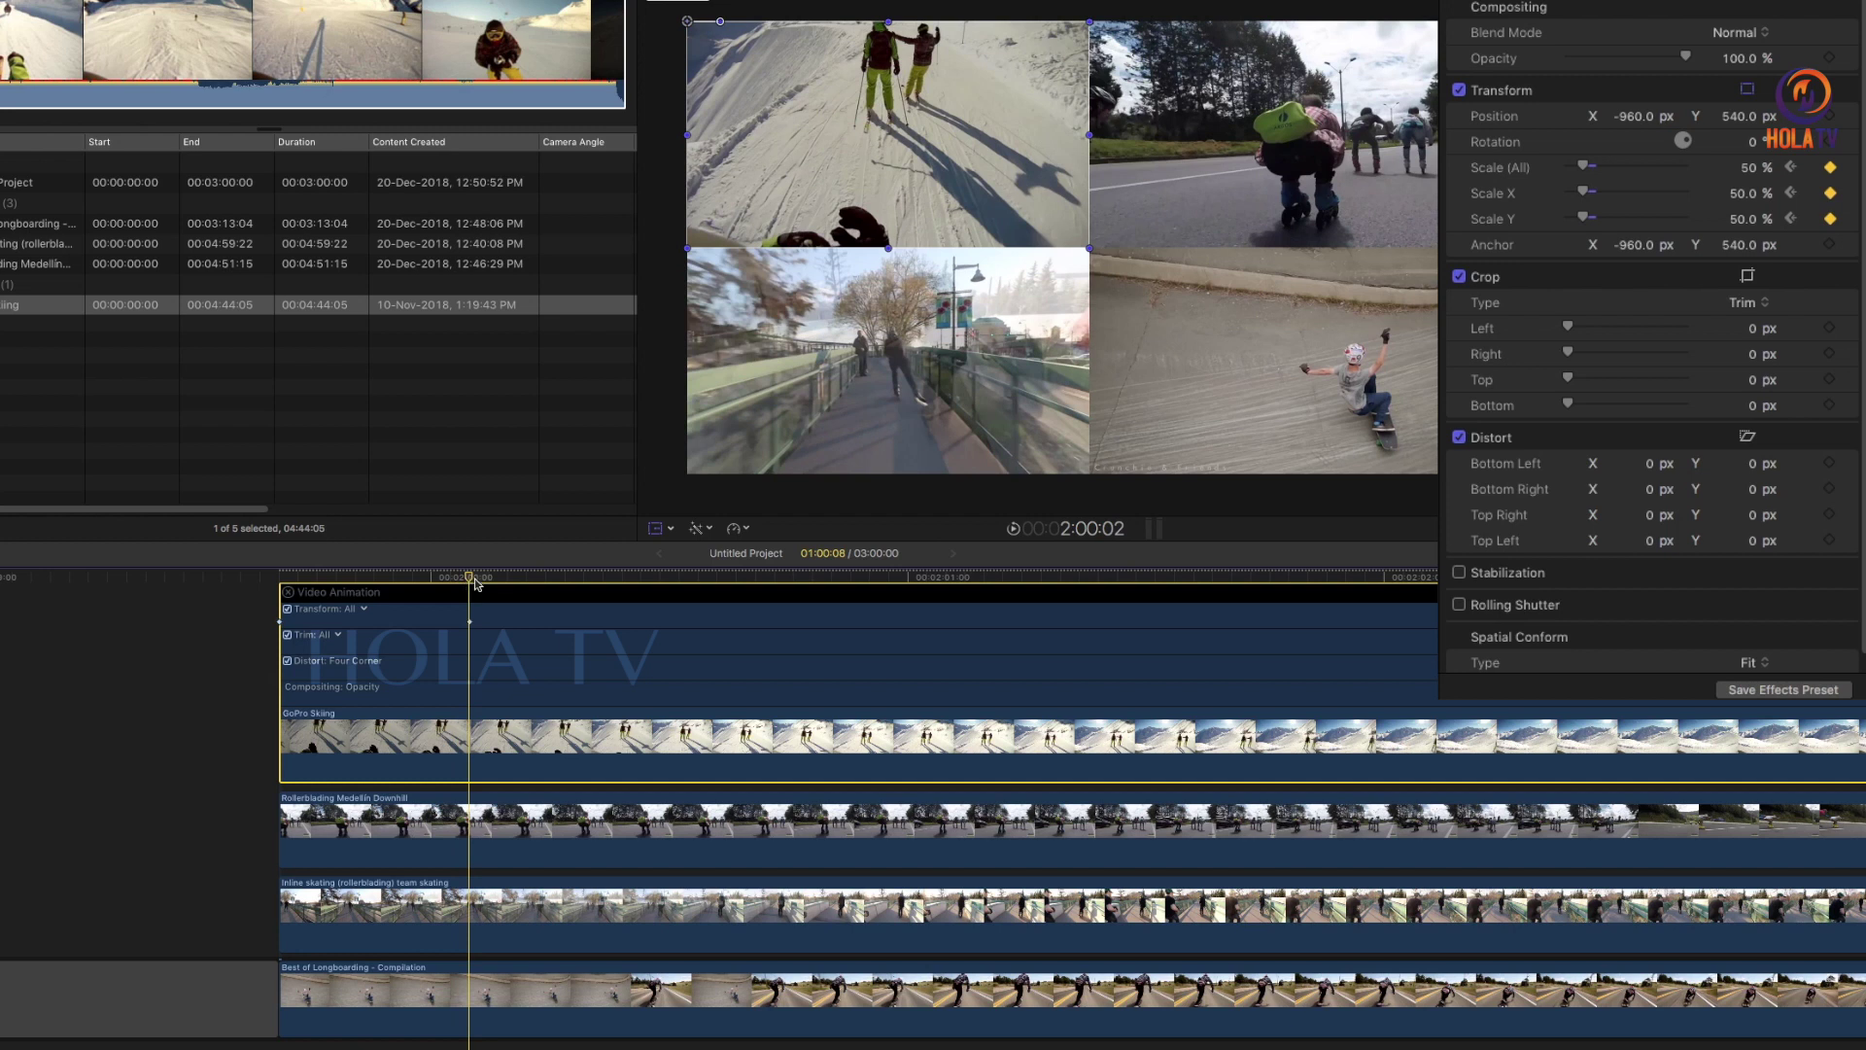
{"action": "left_click", "coordinate": [473, 815]}
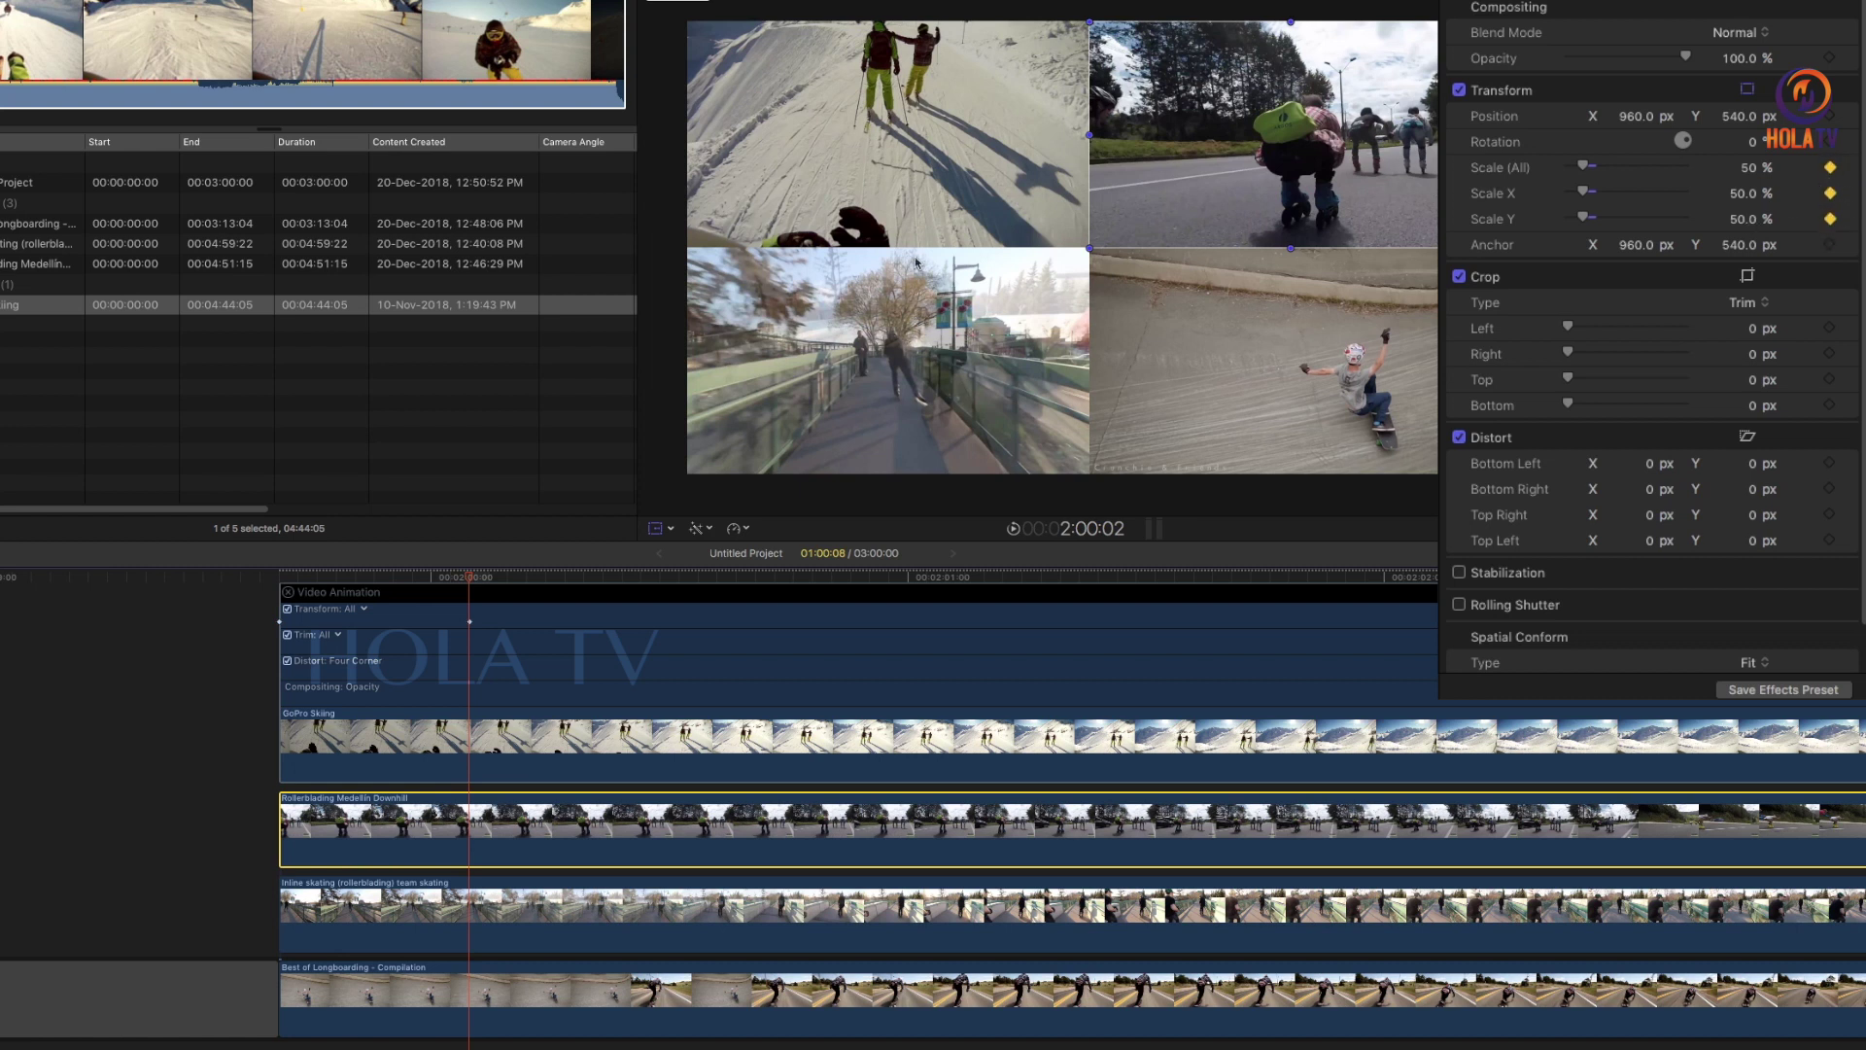
Give Rollerblading Medellín Downhill a 100% Scale (All) keyframe at its start and play the wall
{"action": "left_click_drag", "start_coordinate": [467, 584], "coordinate": [279, 583]}
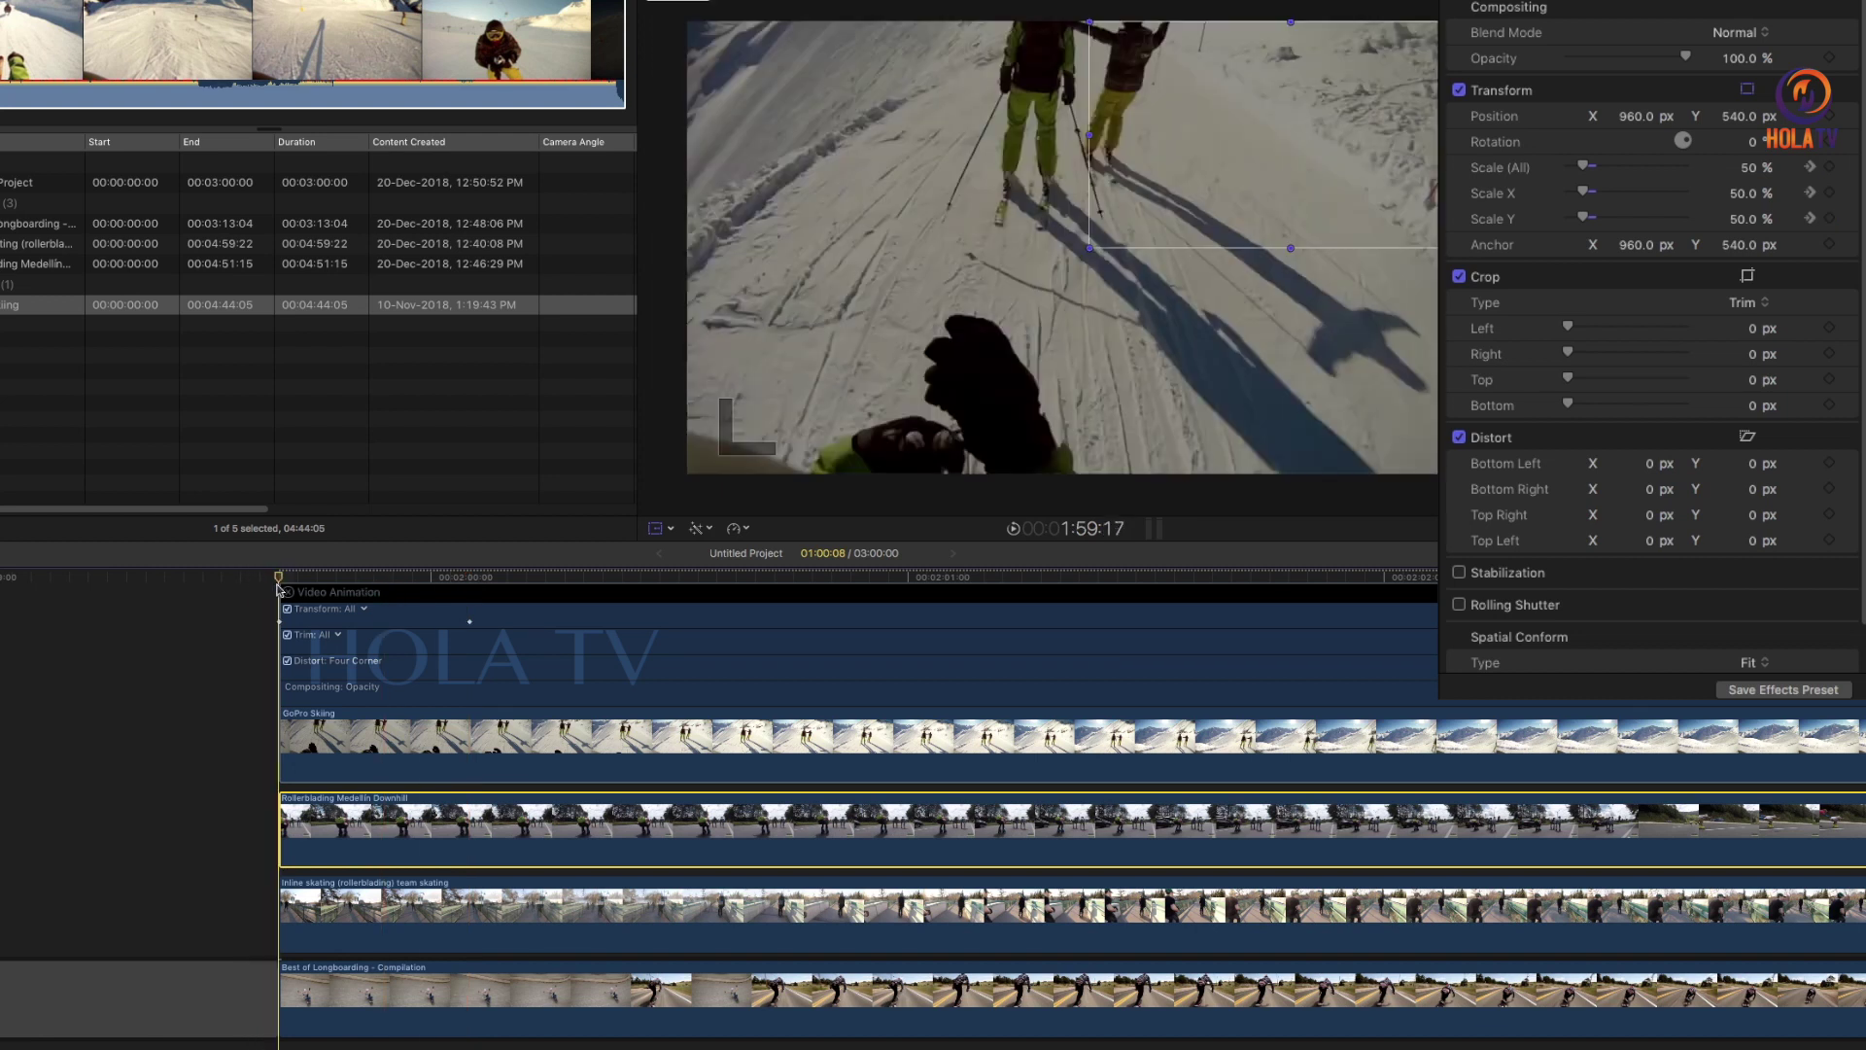
{"action": "left_click", "coordinate": [1751, 170]}
{"action": "type", "text": "100"}
{"action": "key", "text": "Return"}
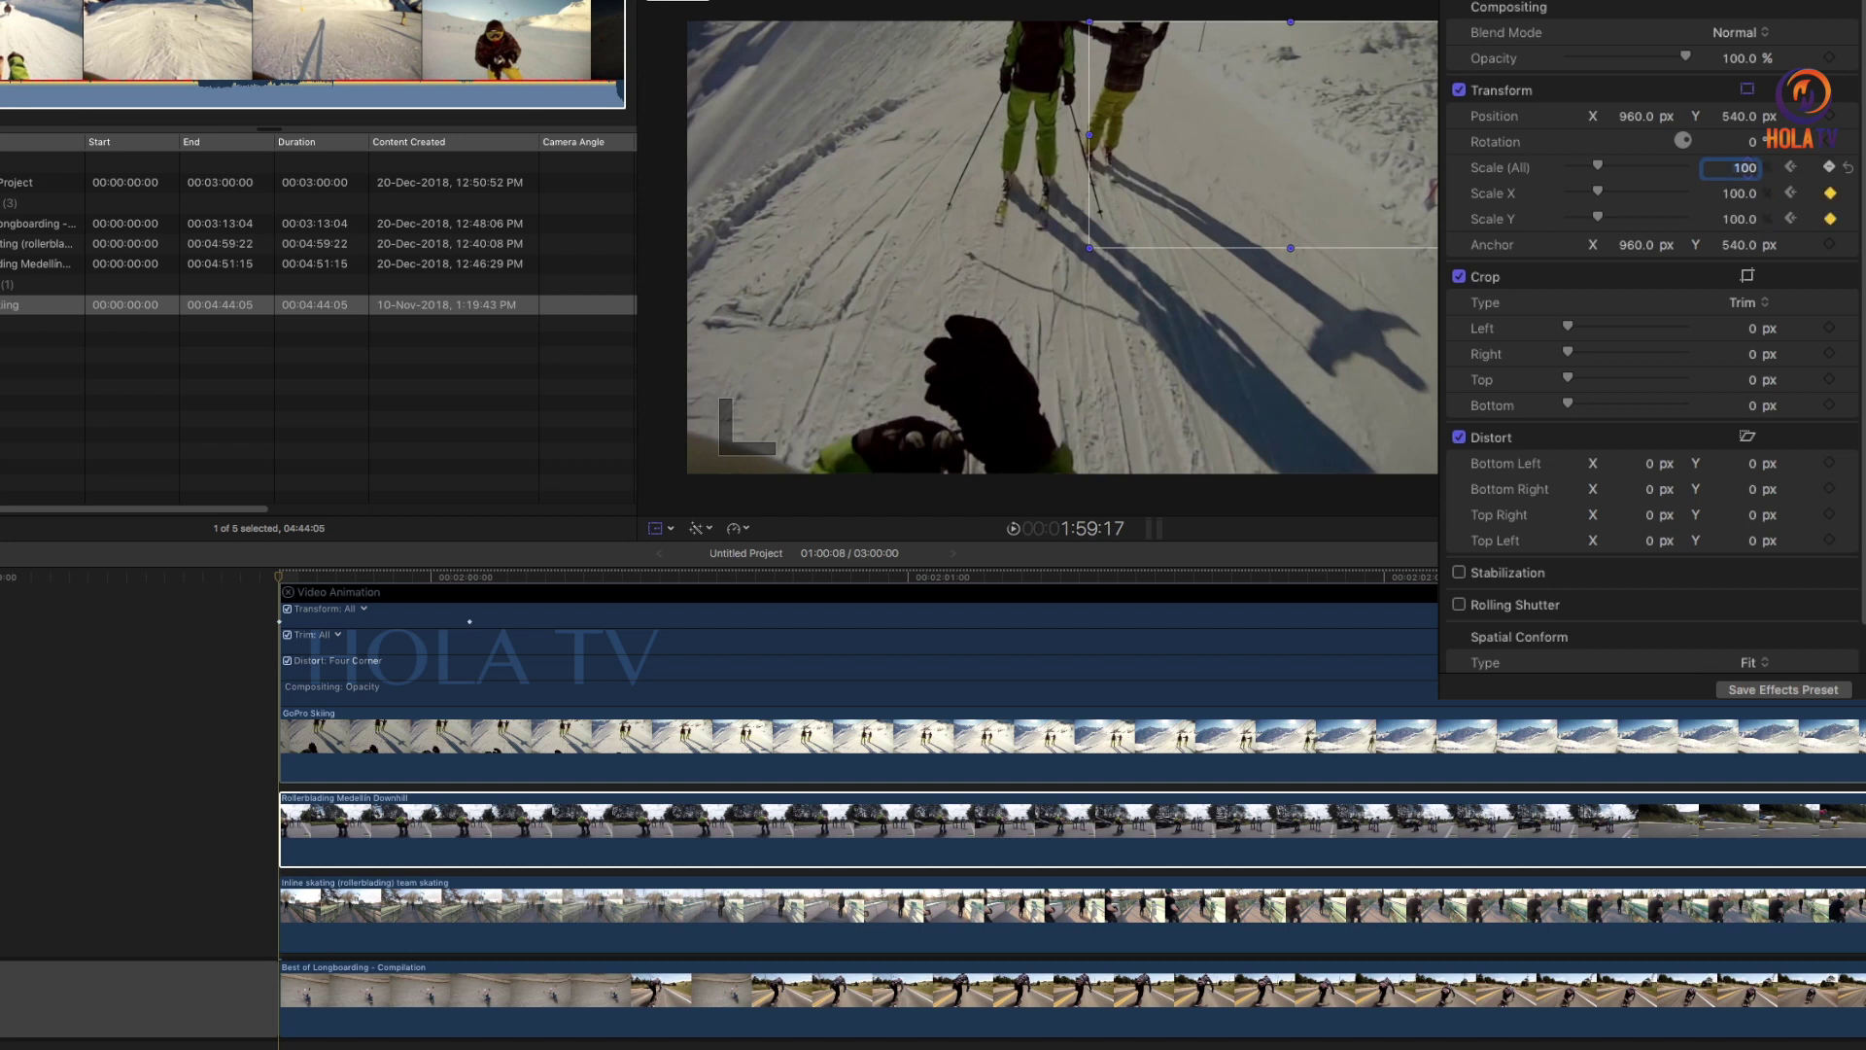
{"action": "key", "text": "space"}
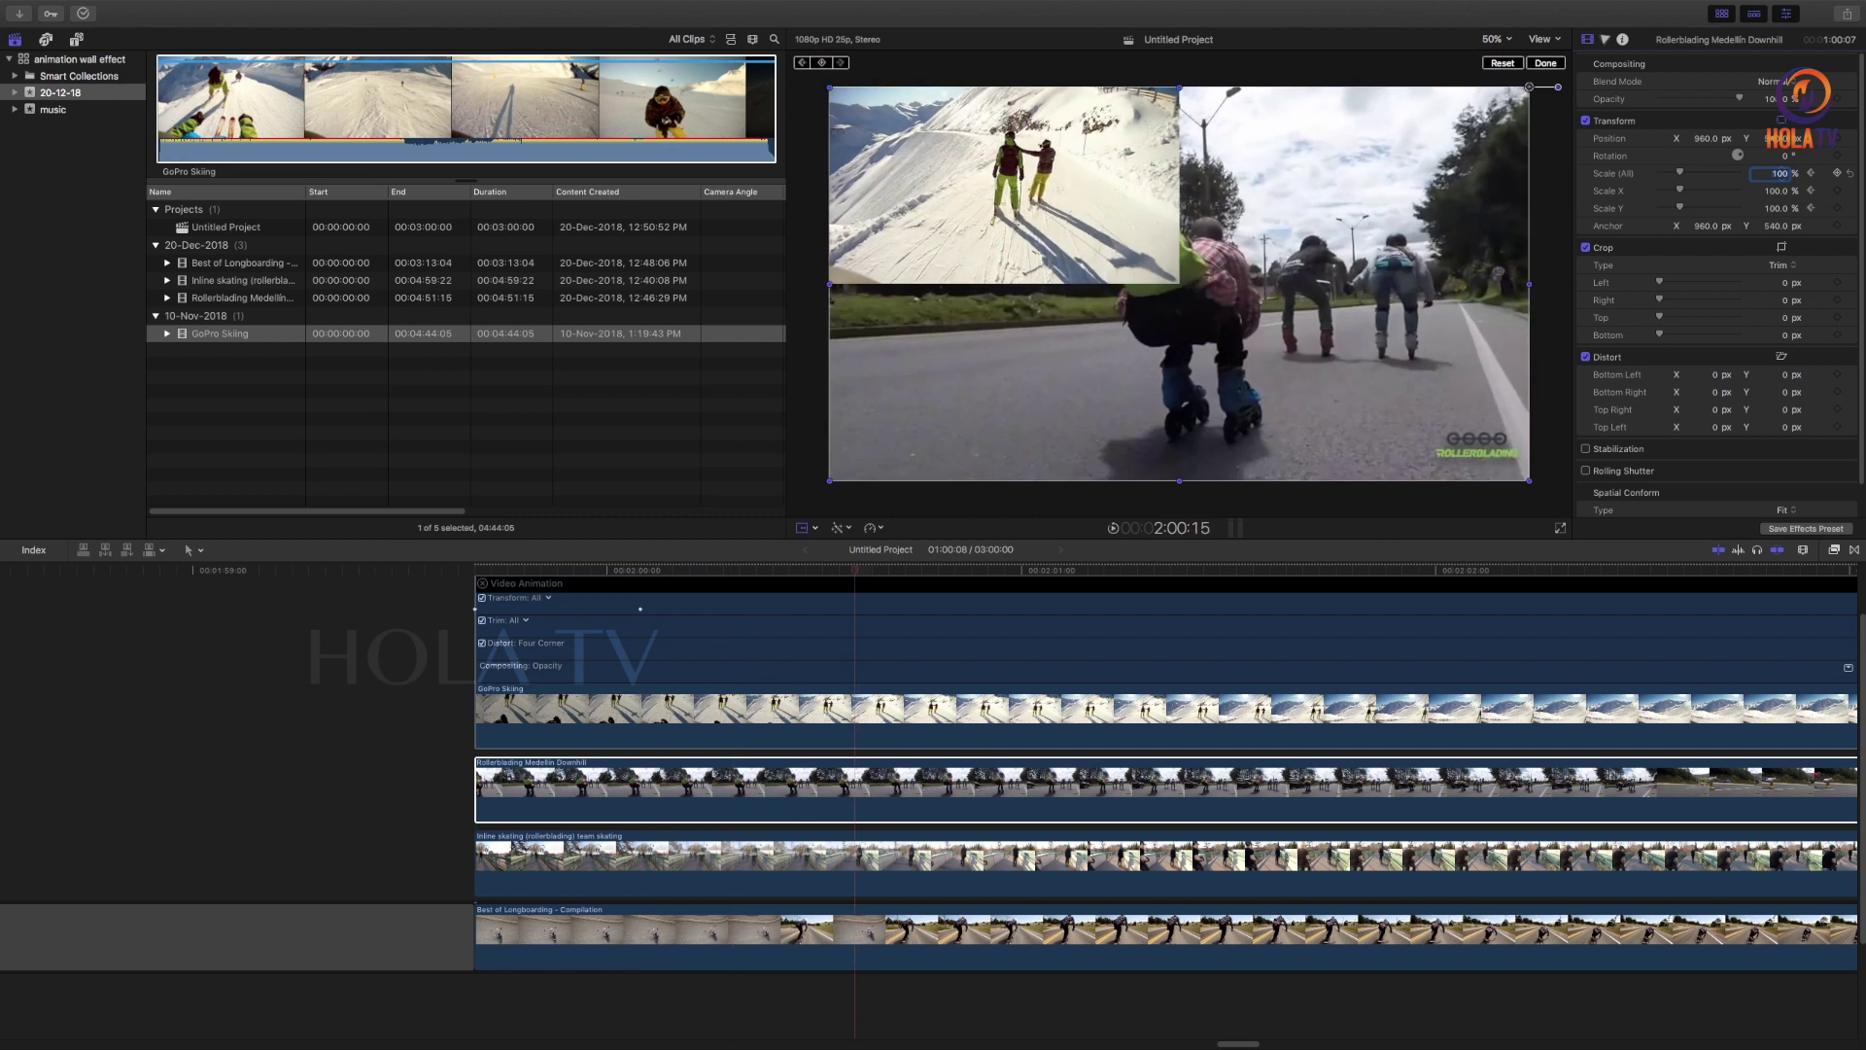
{"action": "left_click", "coordinate": [871, 715]}
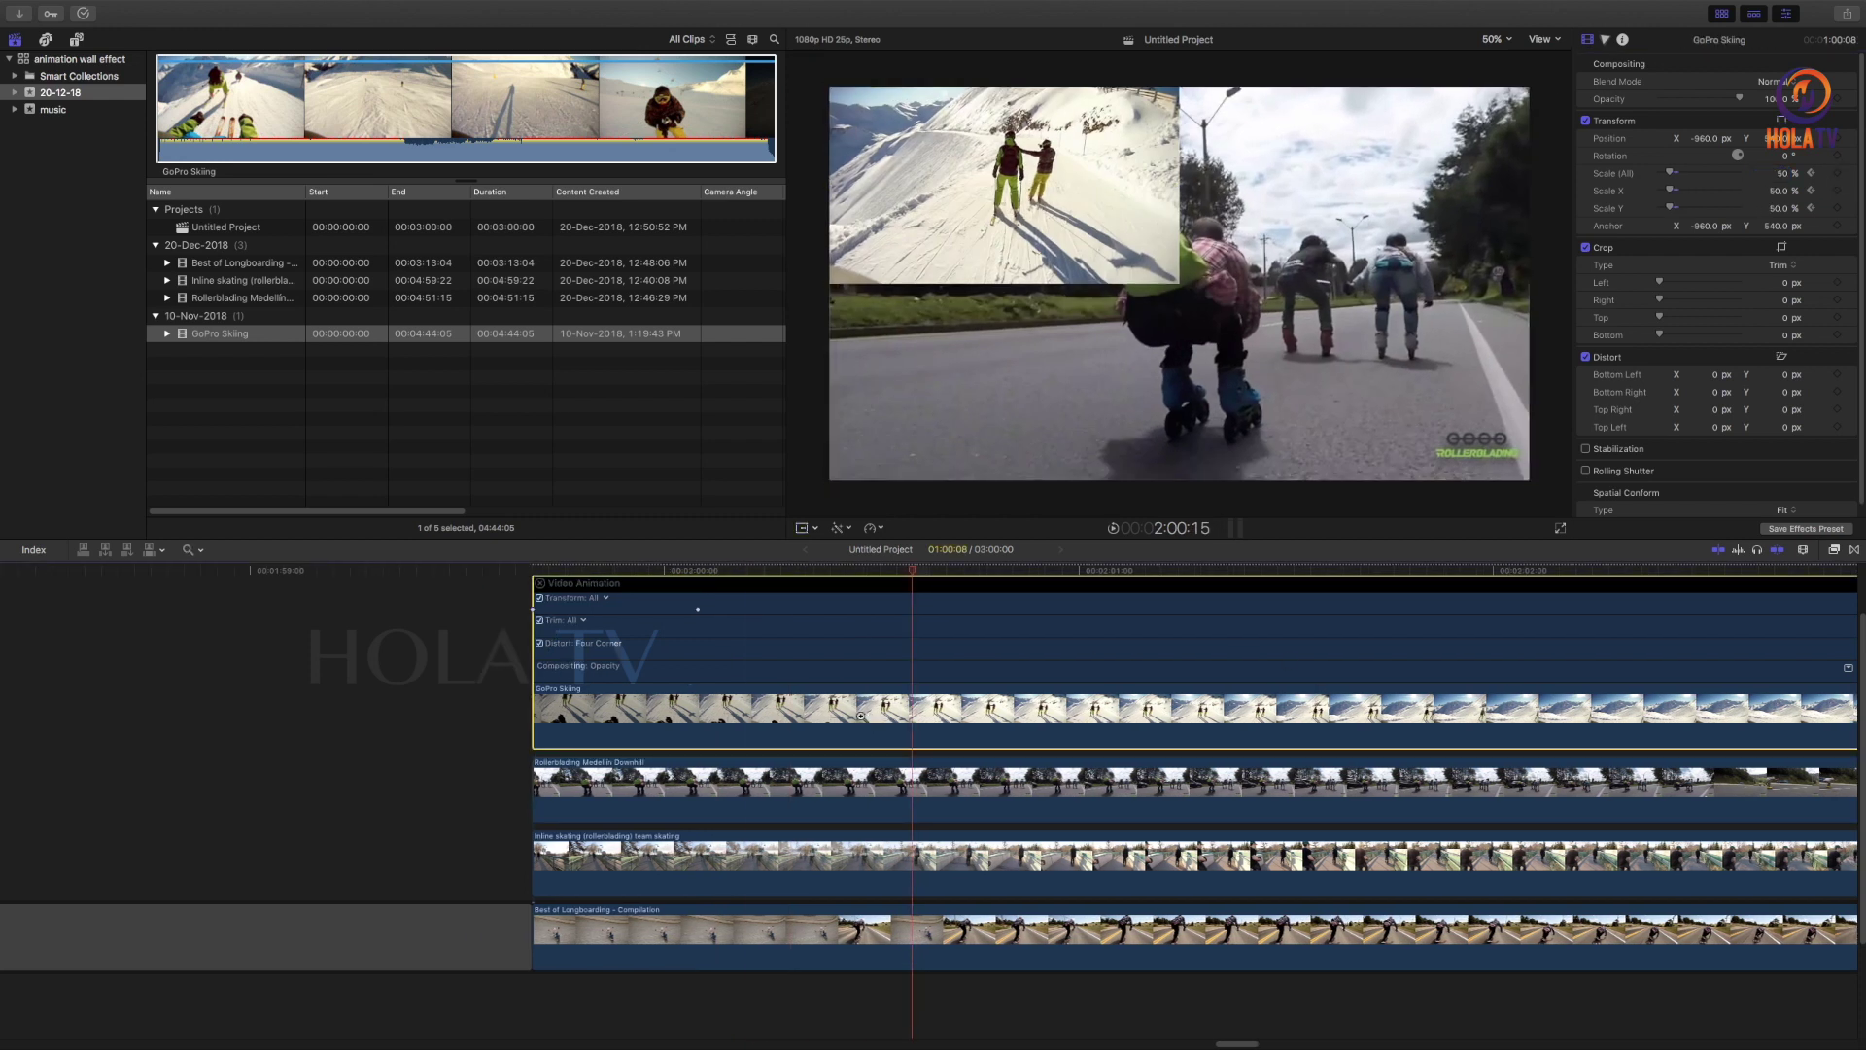
{"action": "left_click", "coordinate": [70, 8]}
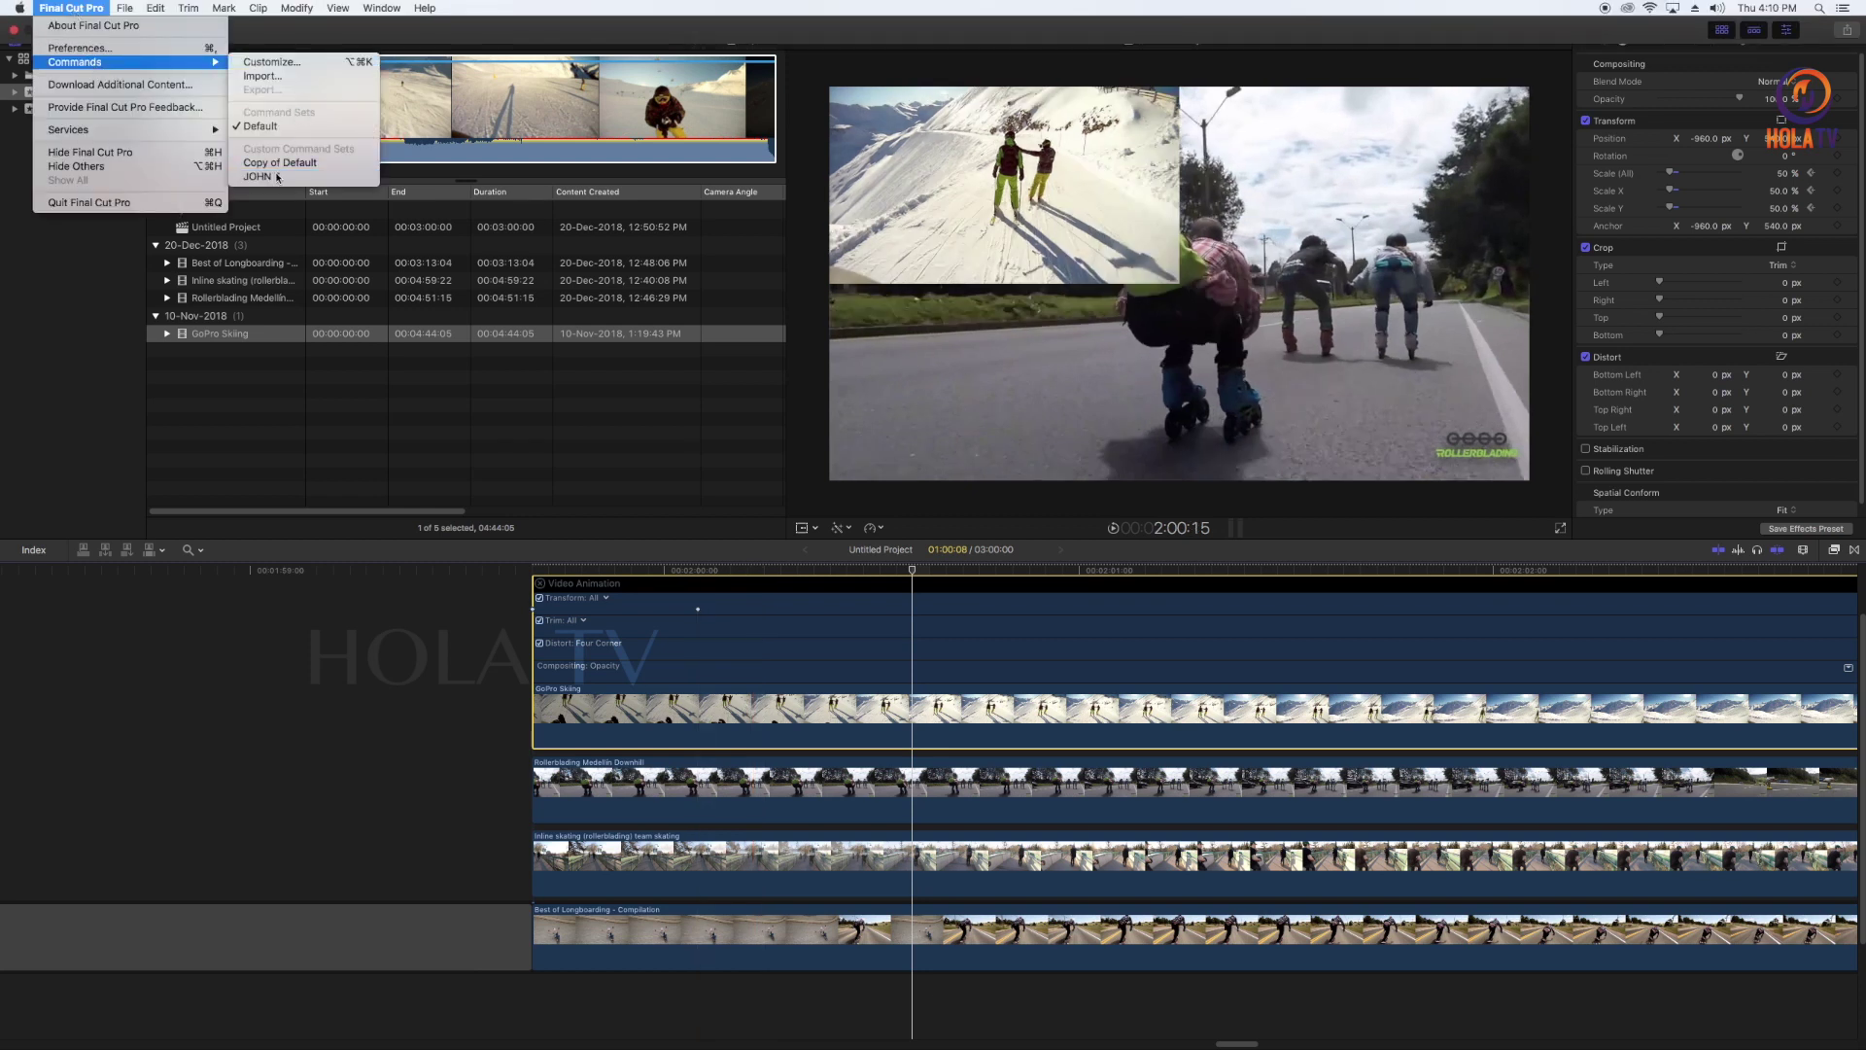
{"action": "left_click", "coordinate": [823, 700]}
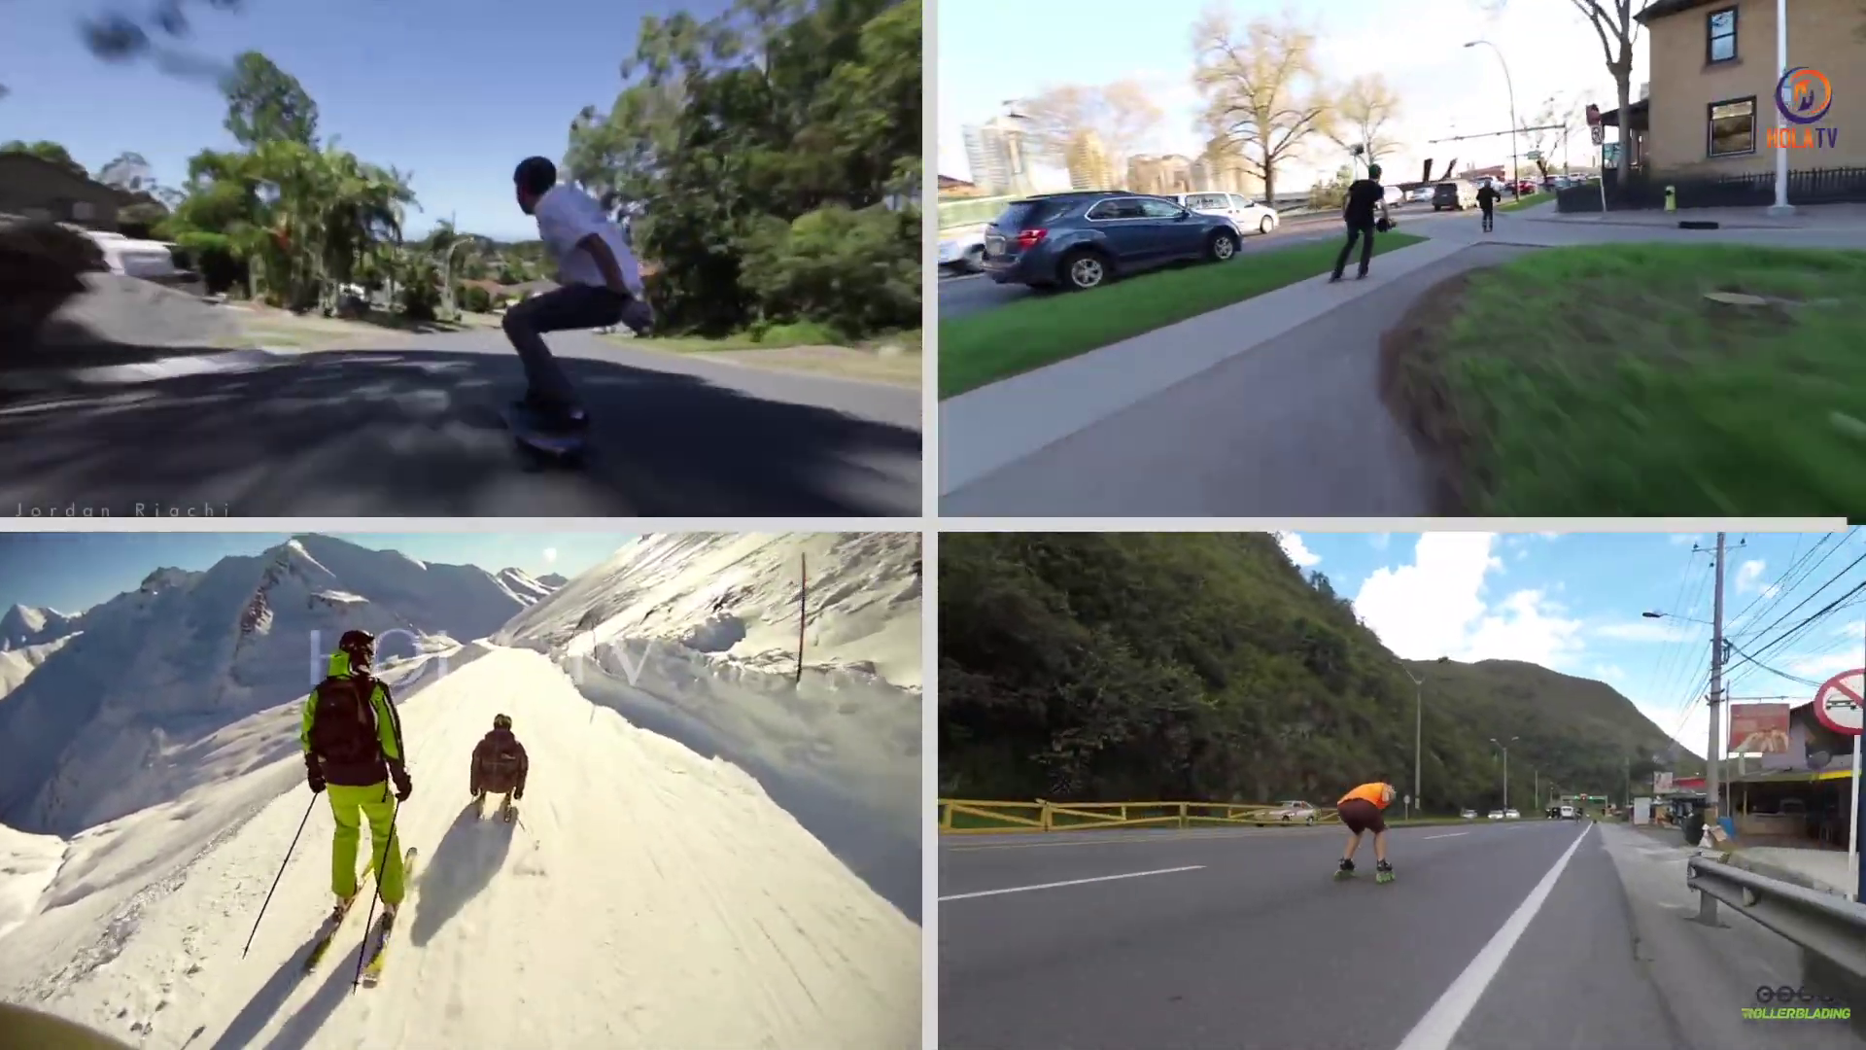
Stop playback, select the upper Whites solid clip and bring up the Titles and Generators browser
{"action": "key", "text": "space"}
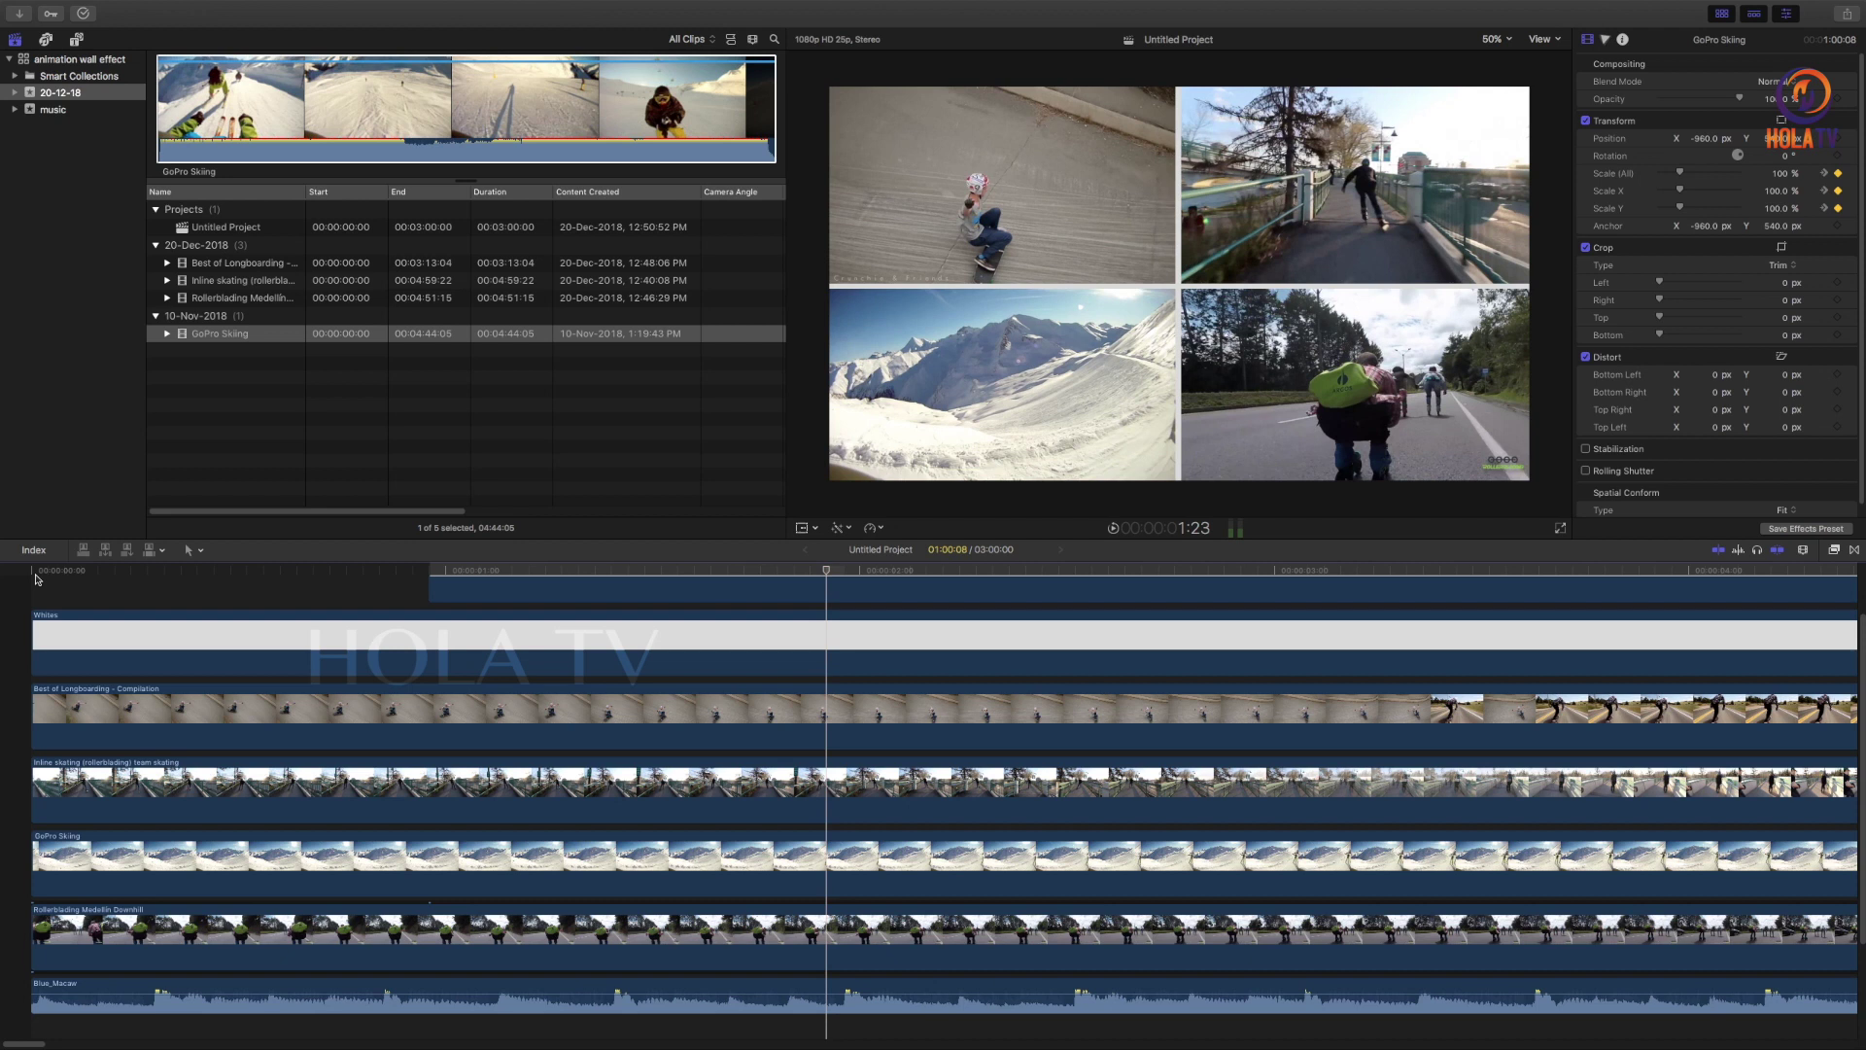
{"action": "scroll", "coordinate": [137, 638], "scroll_direction": "up", "scroll_amount": 2}
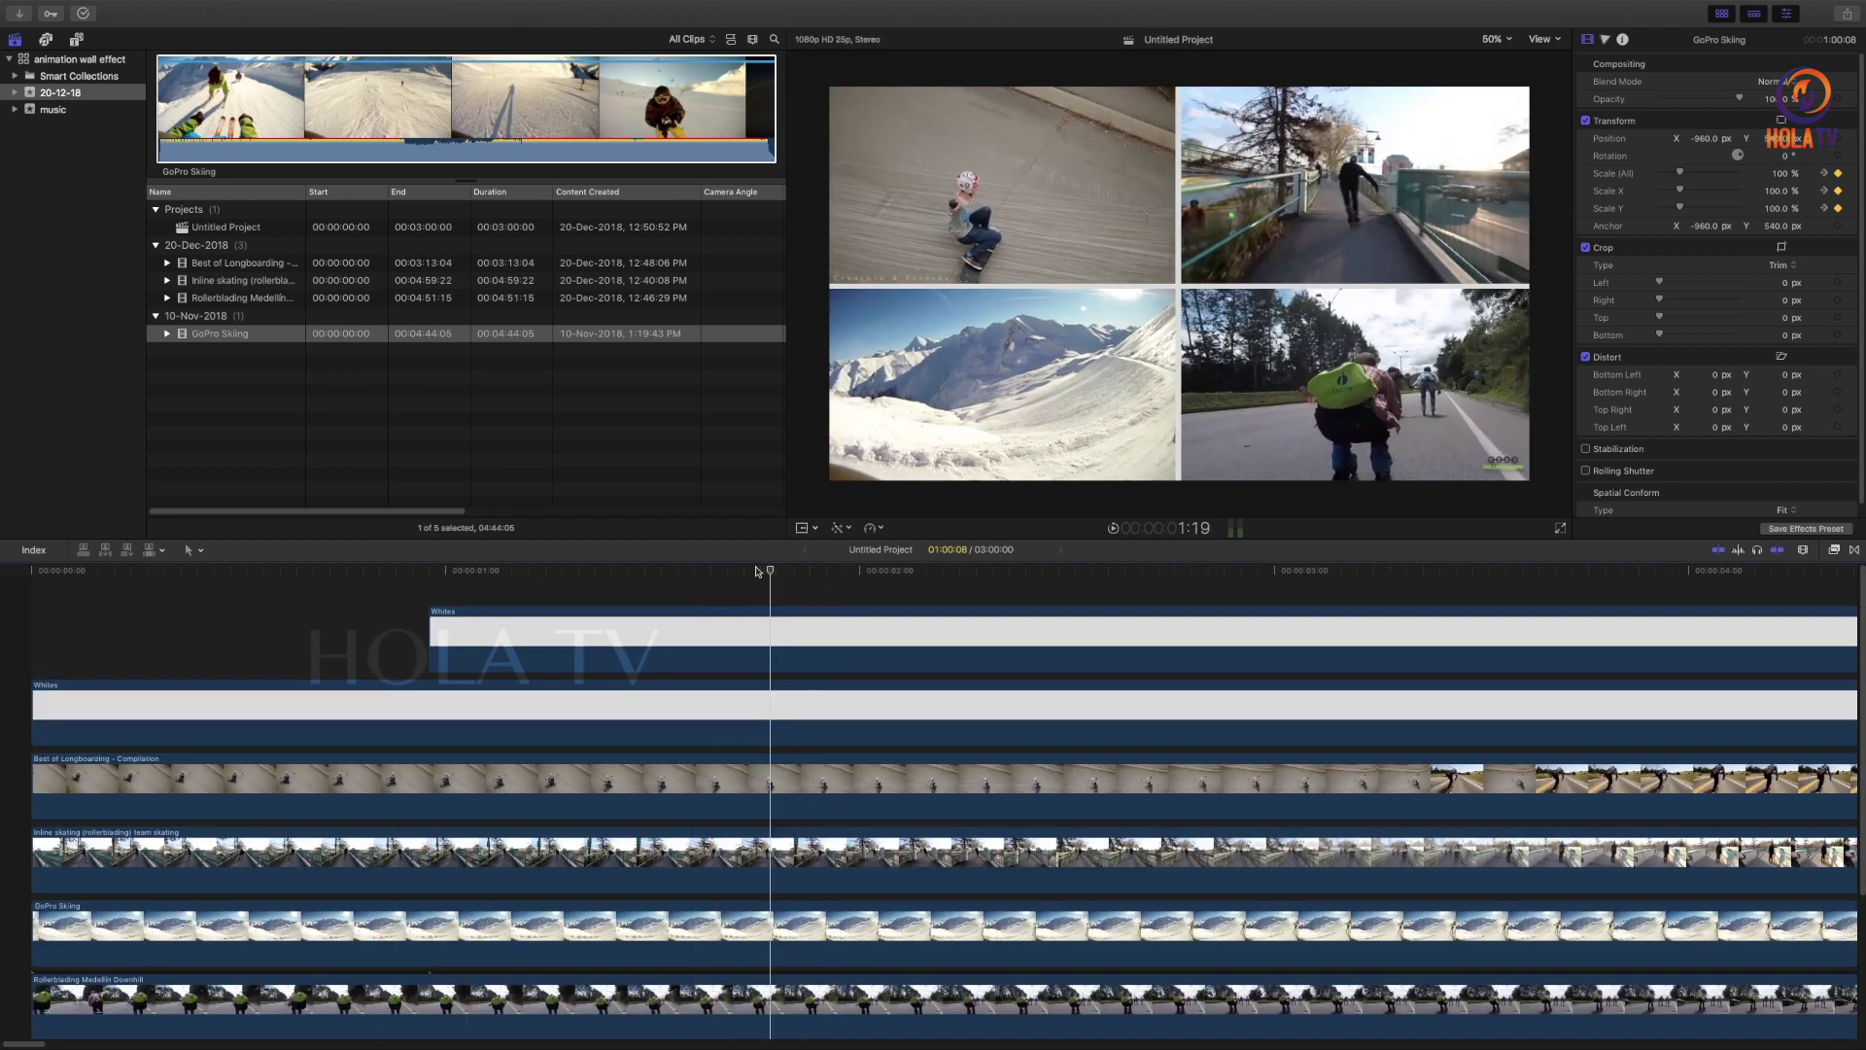
{"action": "left_click_drag", "start_coordinate": [828, 572], "coordinate": [607, 561]}
{"action": "key", "text": "Right"}
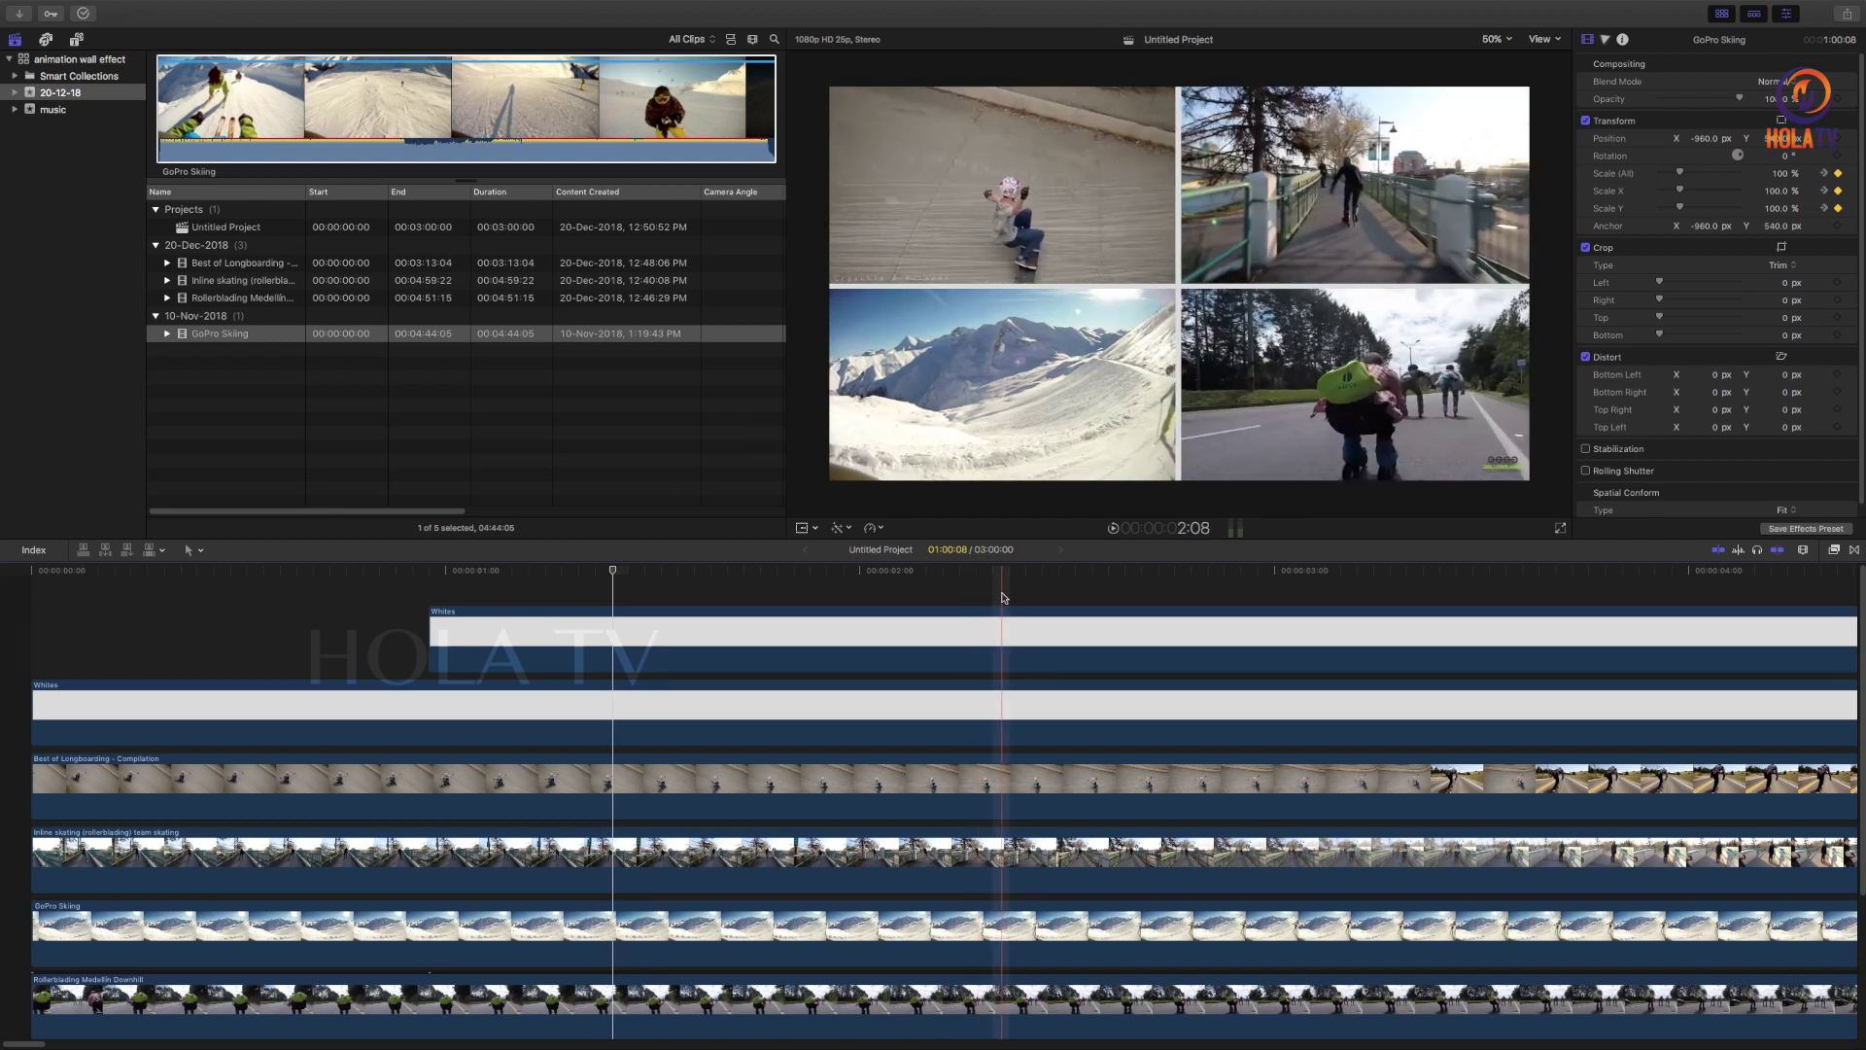
{"action": "left_click", "coordinate": [984, 639]}
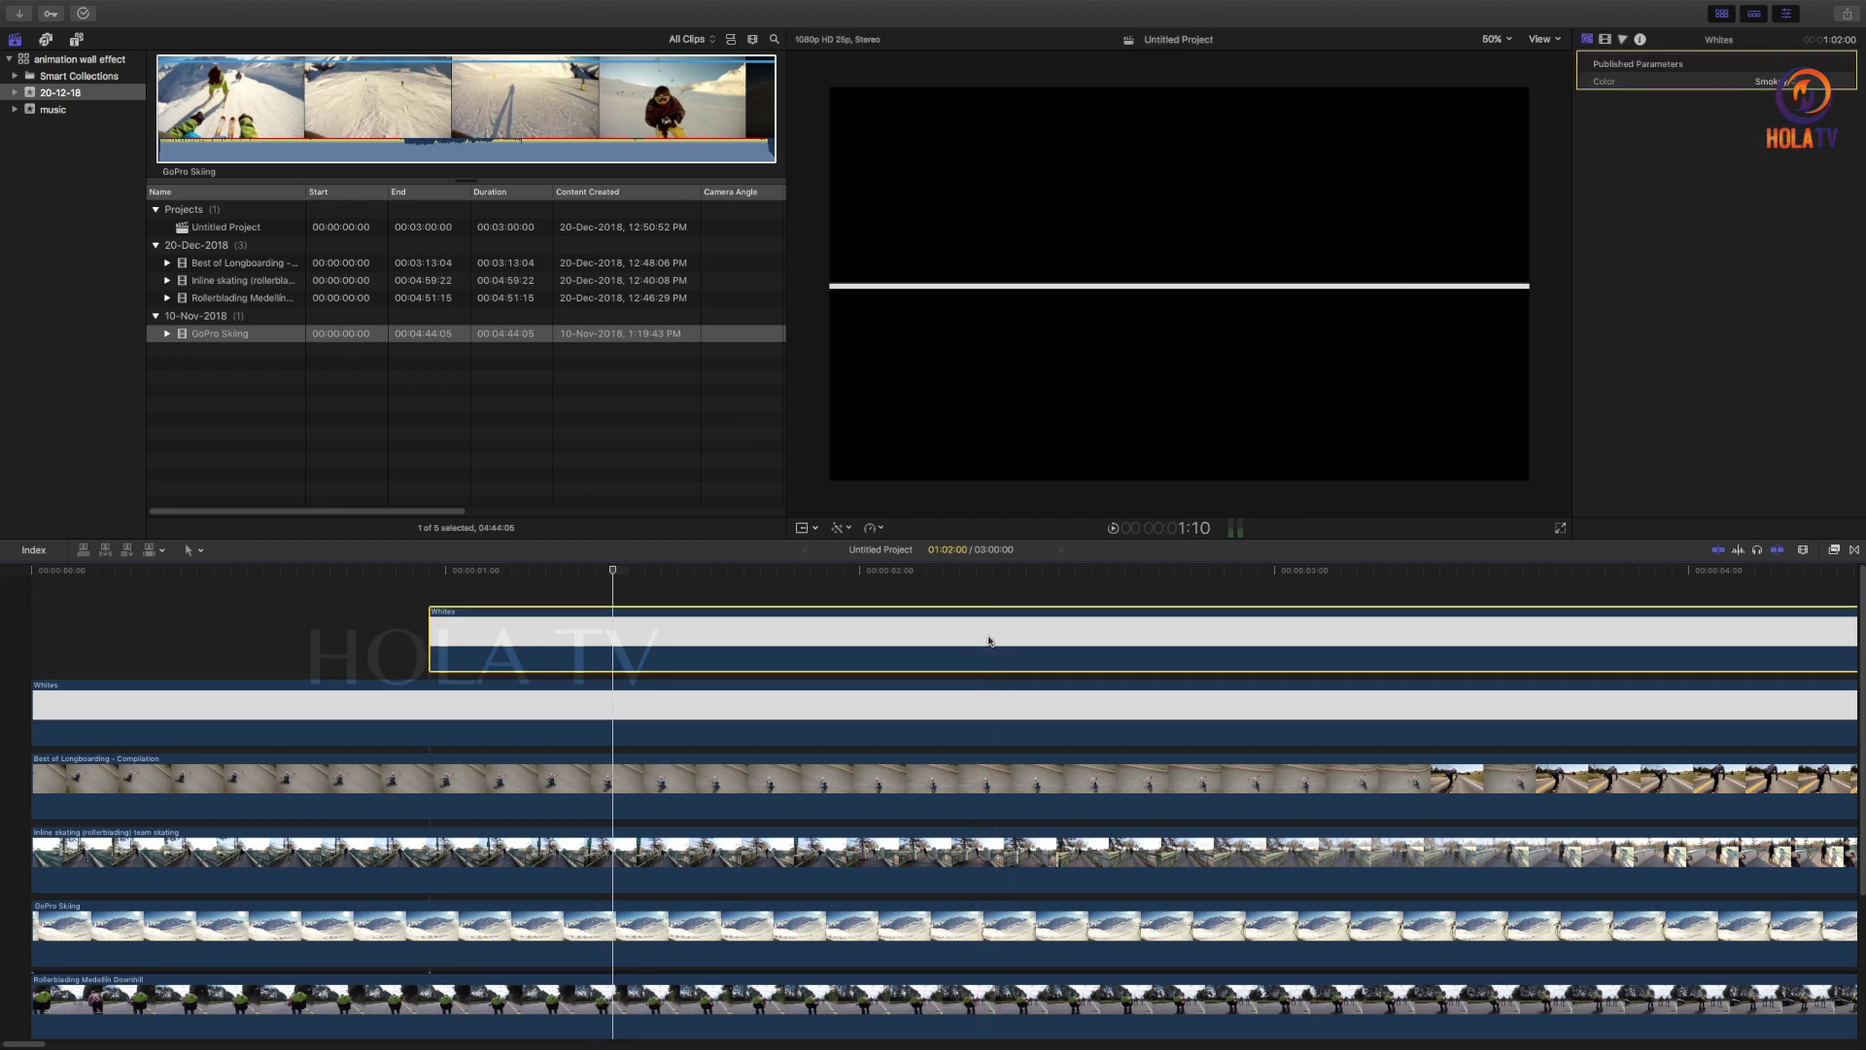
{"action": "left_click", "coordinate": [979, 570]}
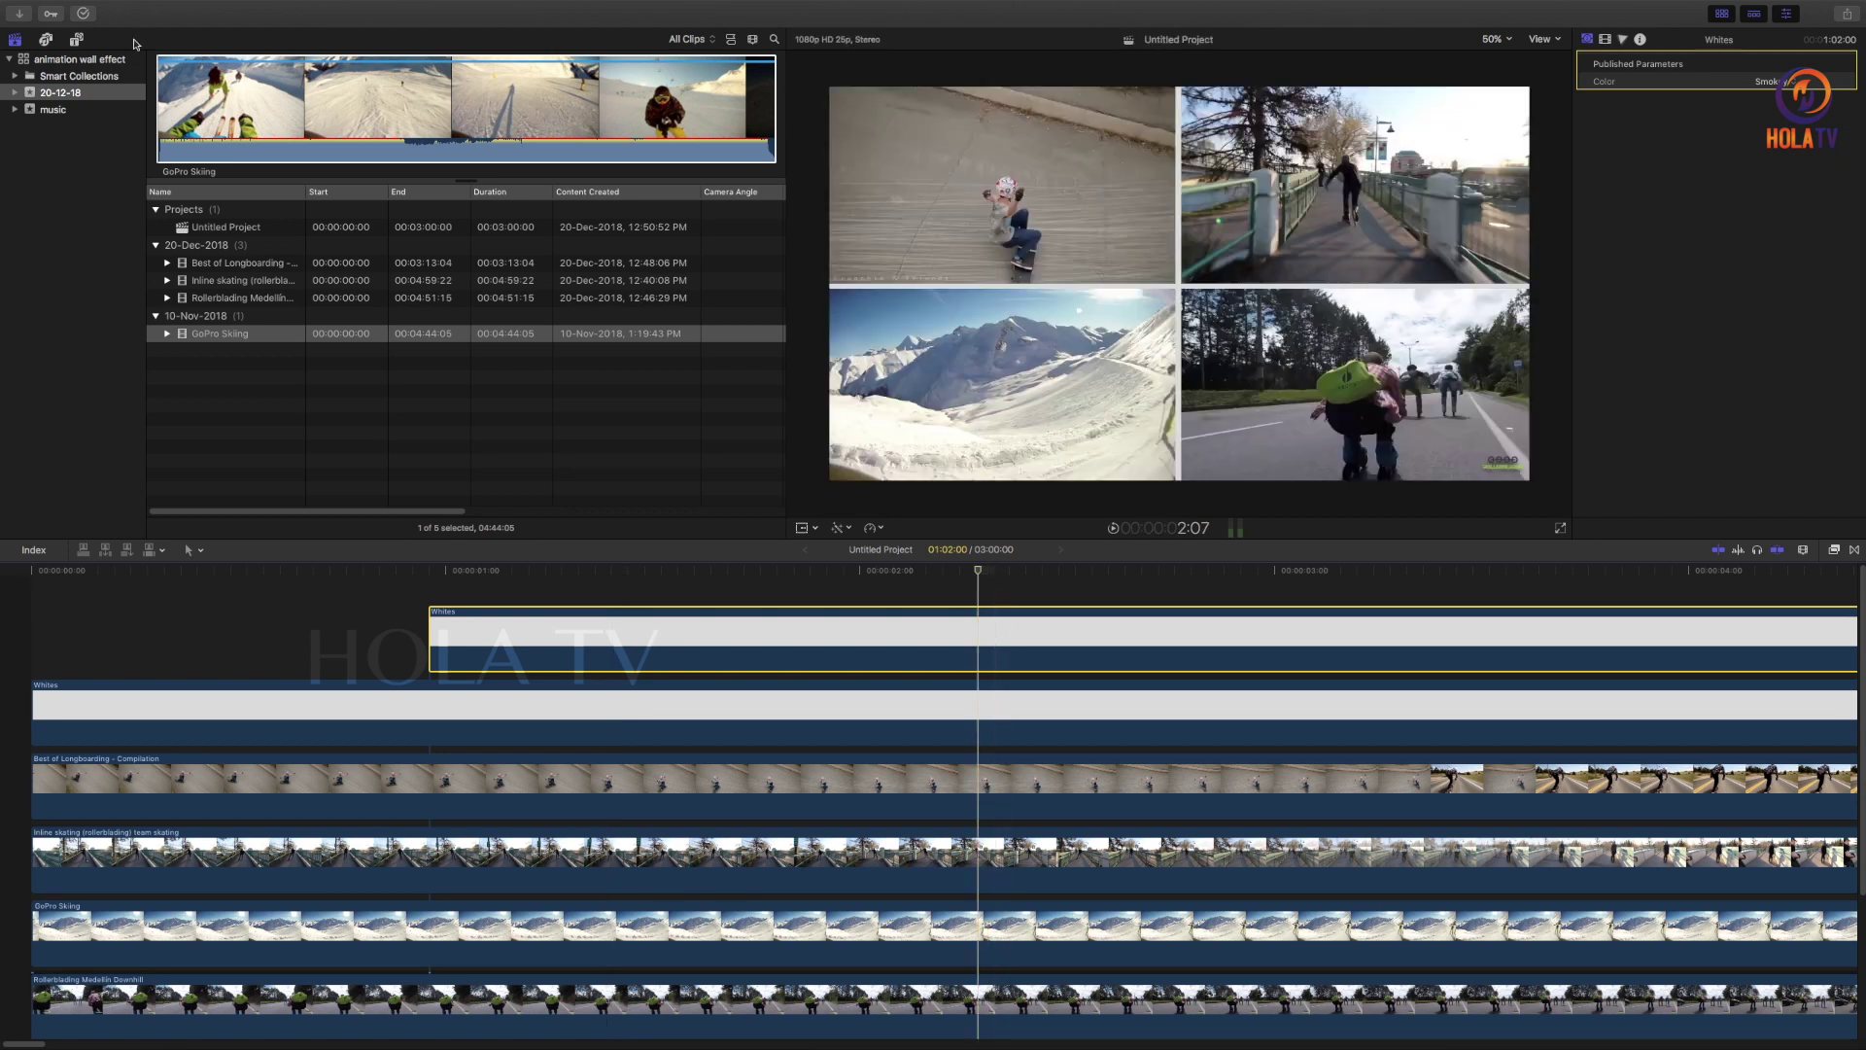
{"action": "left_click", "coordinate": [76, 43]}
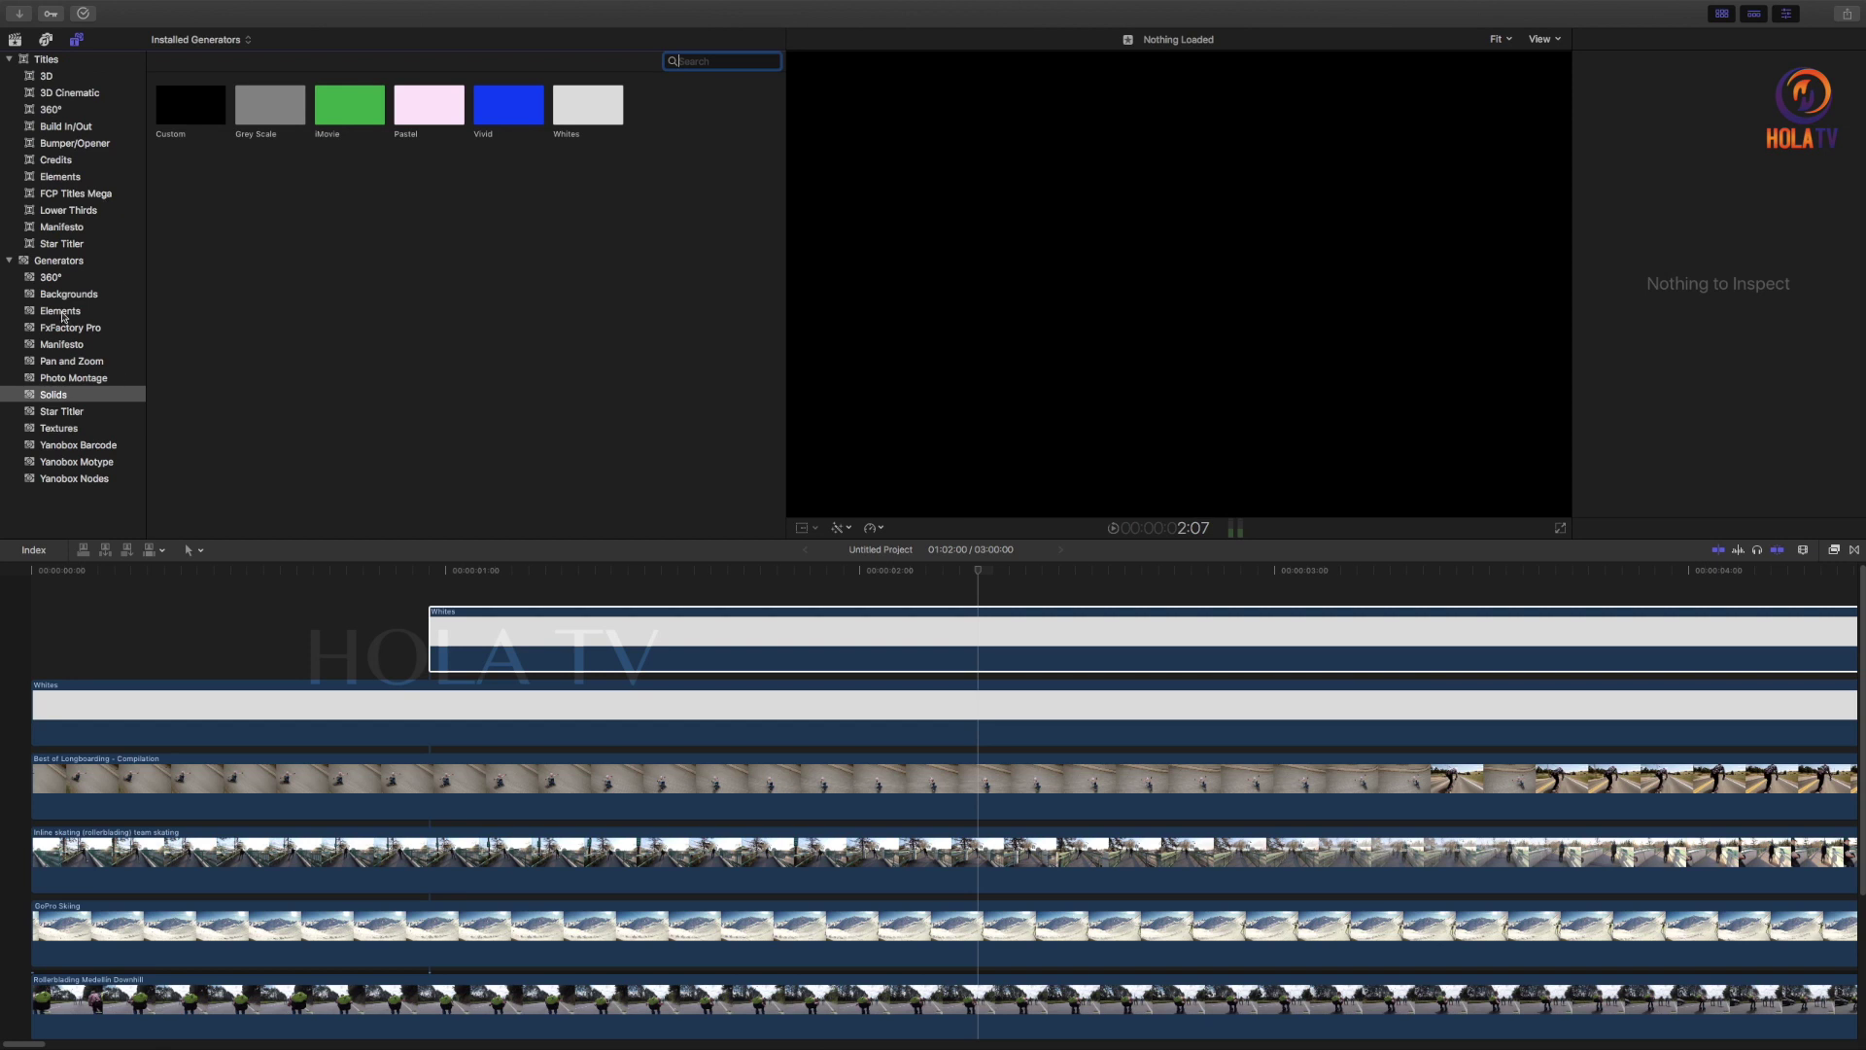
Preview the Whites solid among the Solids generators and select the upper Whites clip in the timeline
{"action": "left_click", "coordinate": [70, 264]}
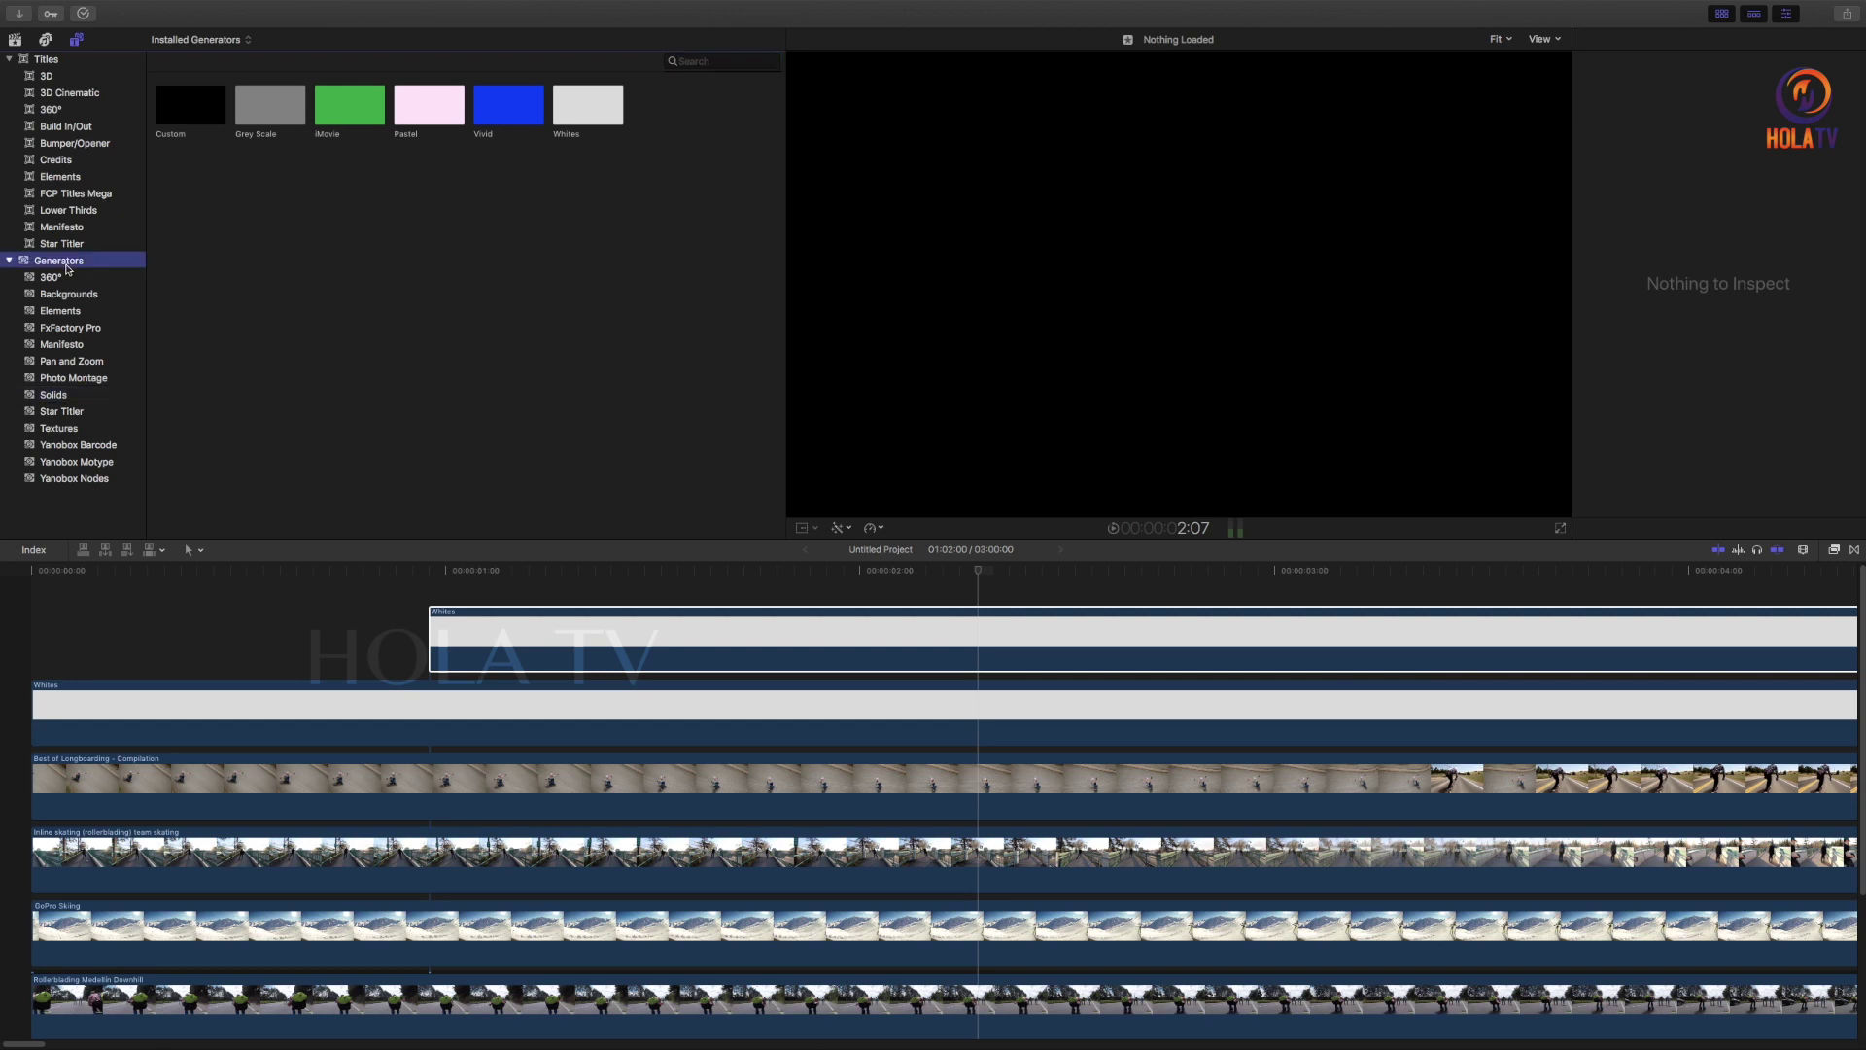
{"action": "left_click", "coordinate": [58, 396]}
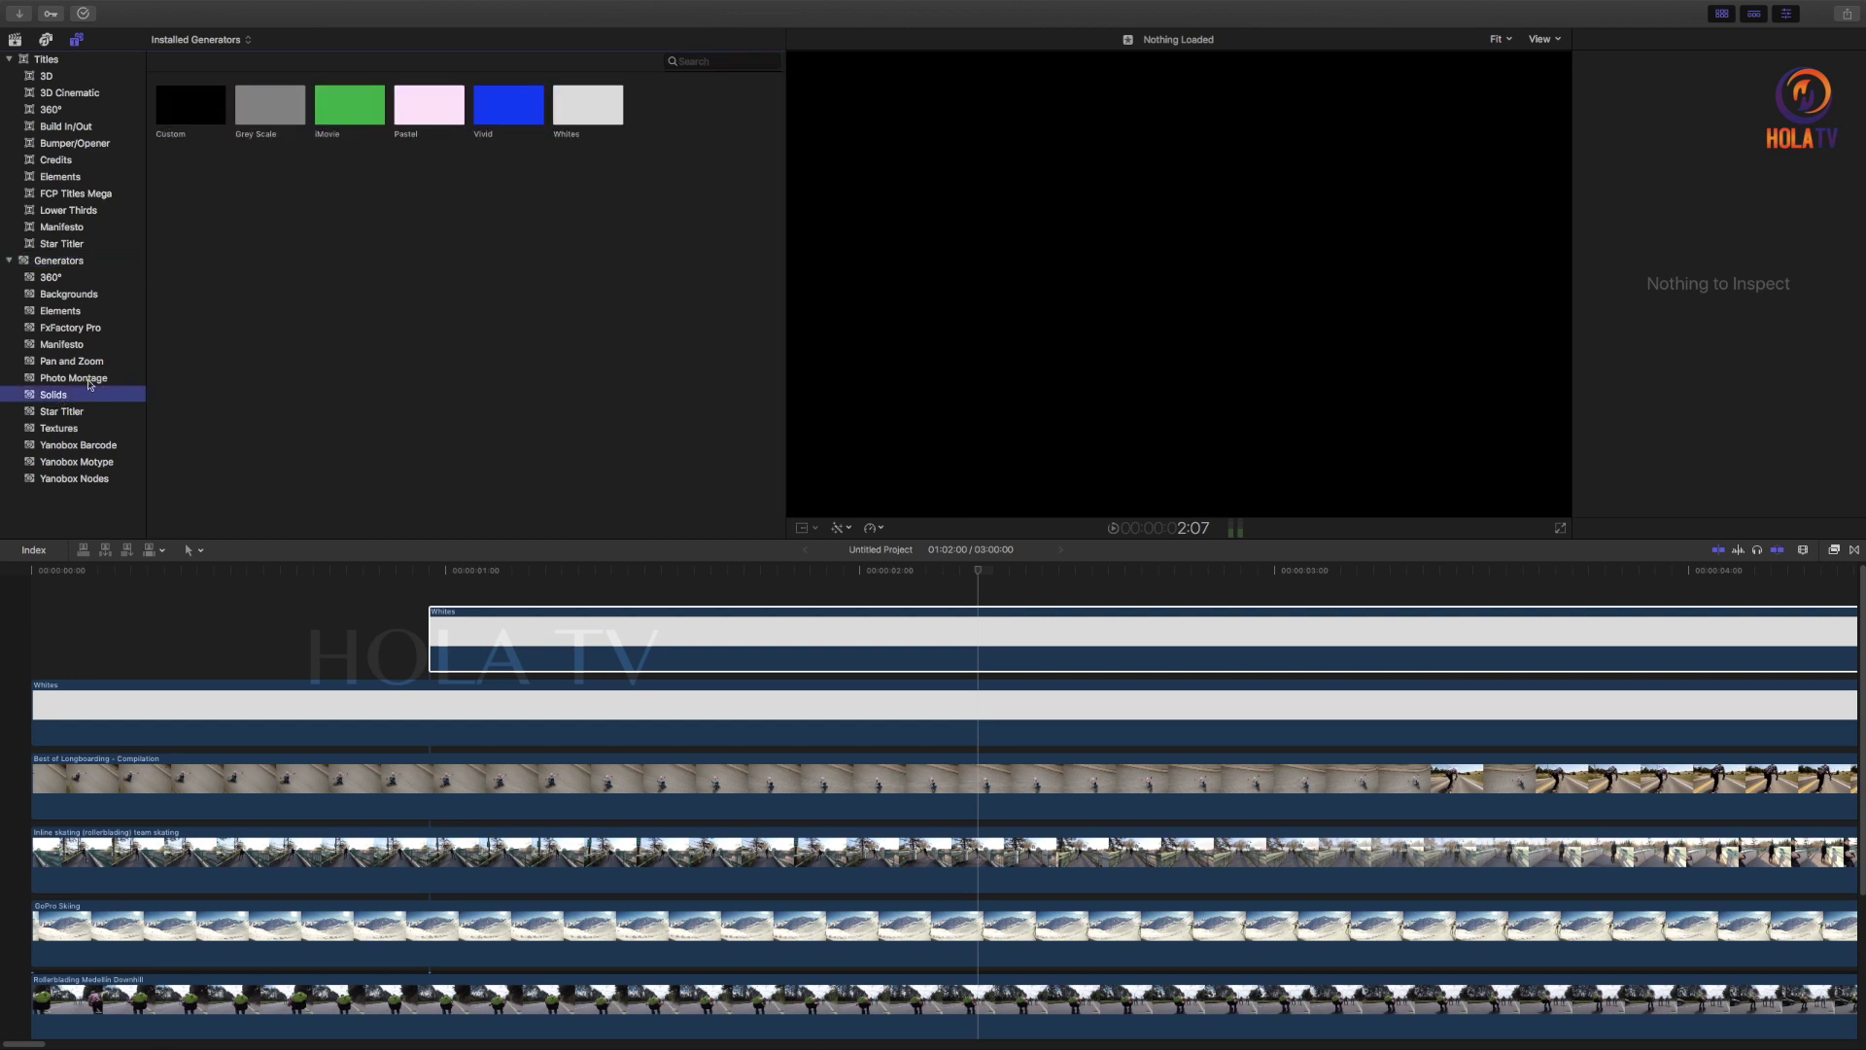
{"action": "left_click", "coordinate": [566, 119]}
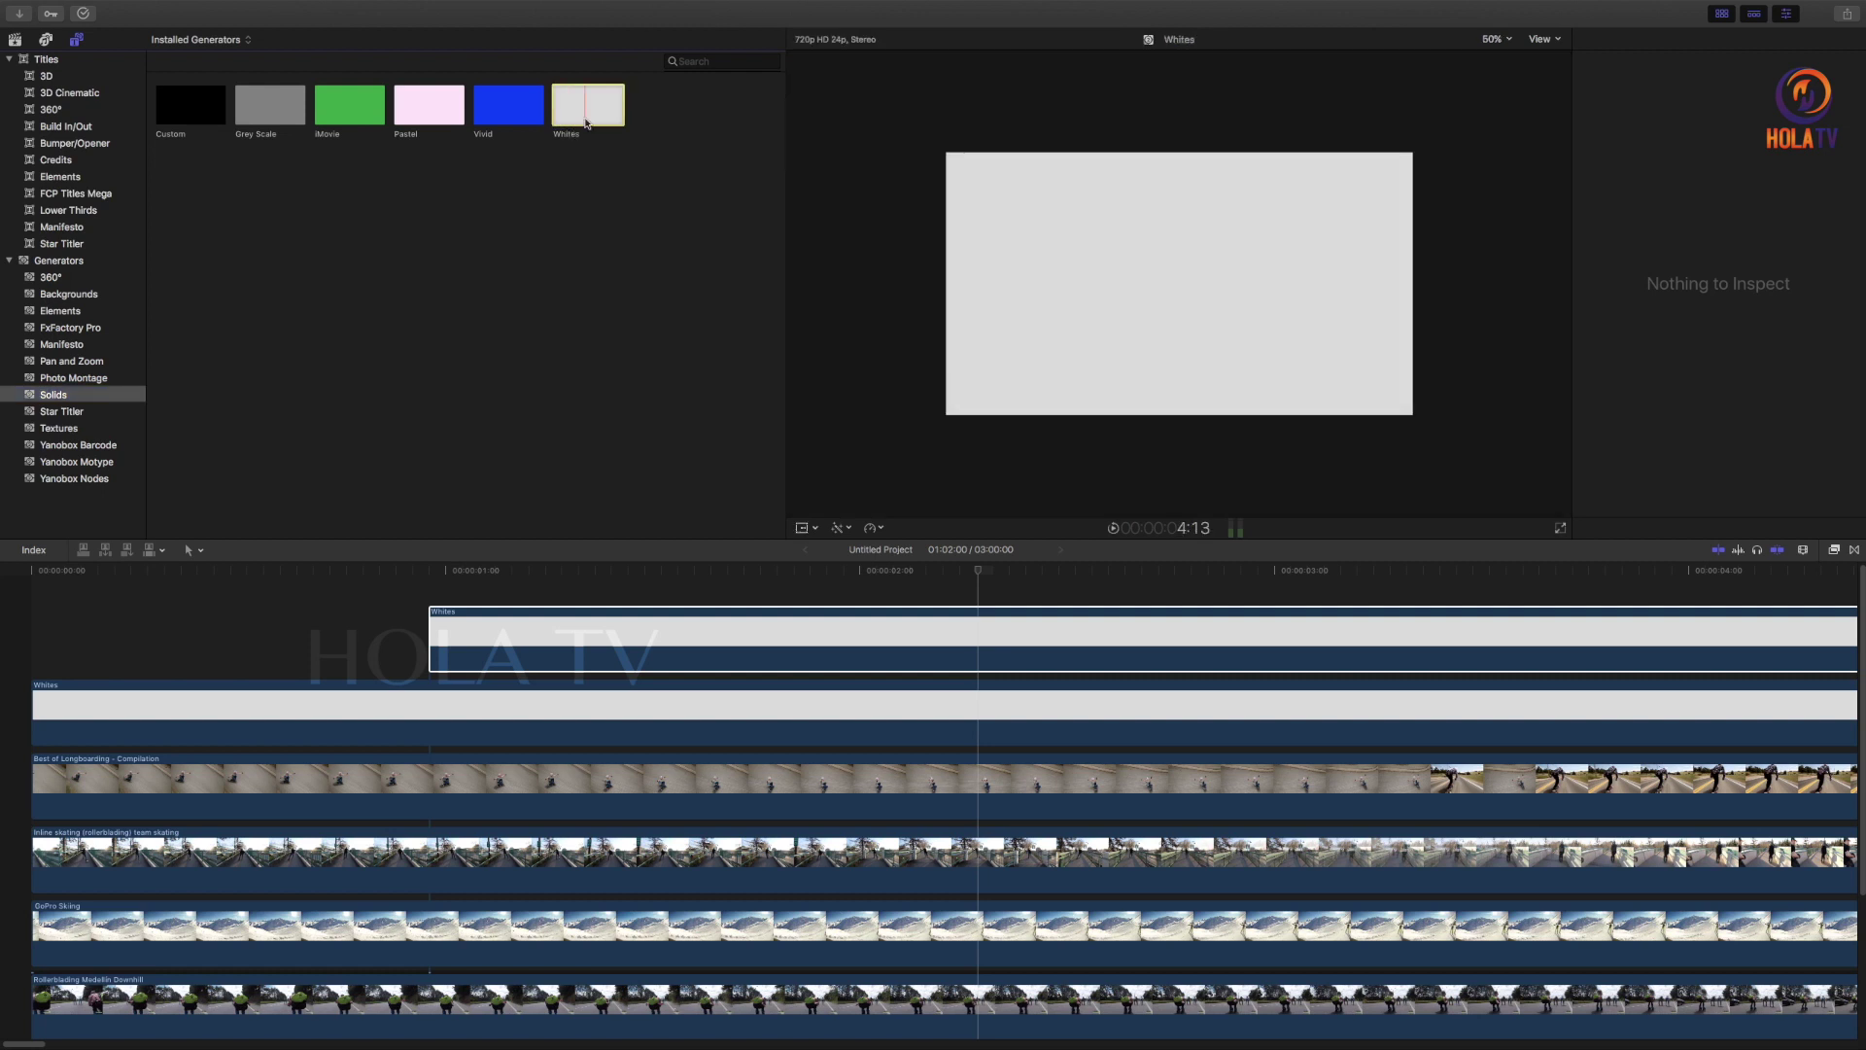
{"action": "left_click", "coordinate": [904, 633]}
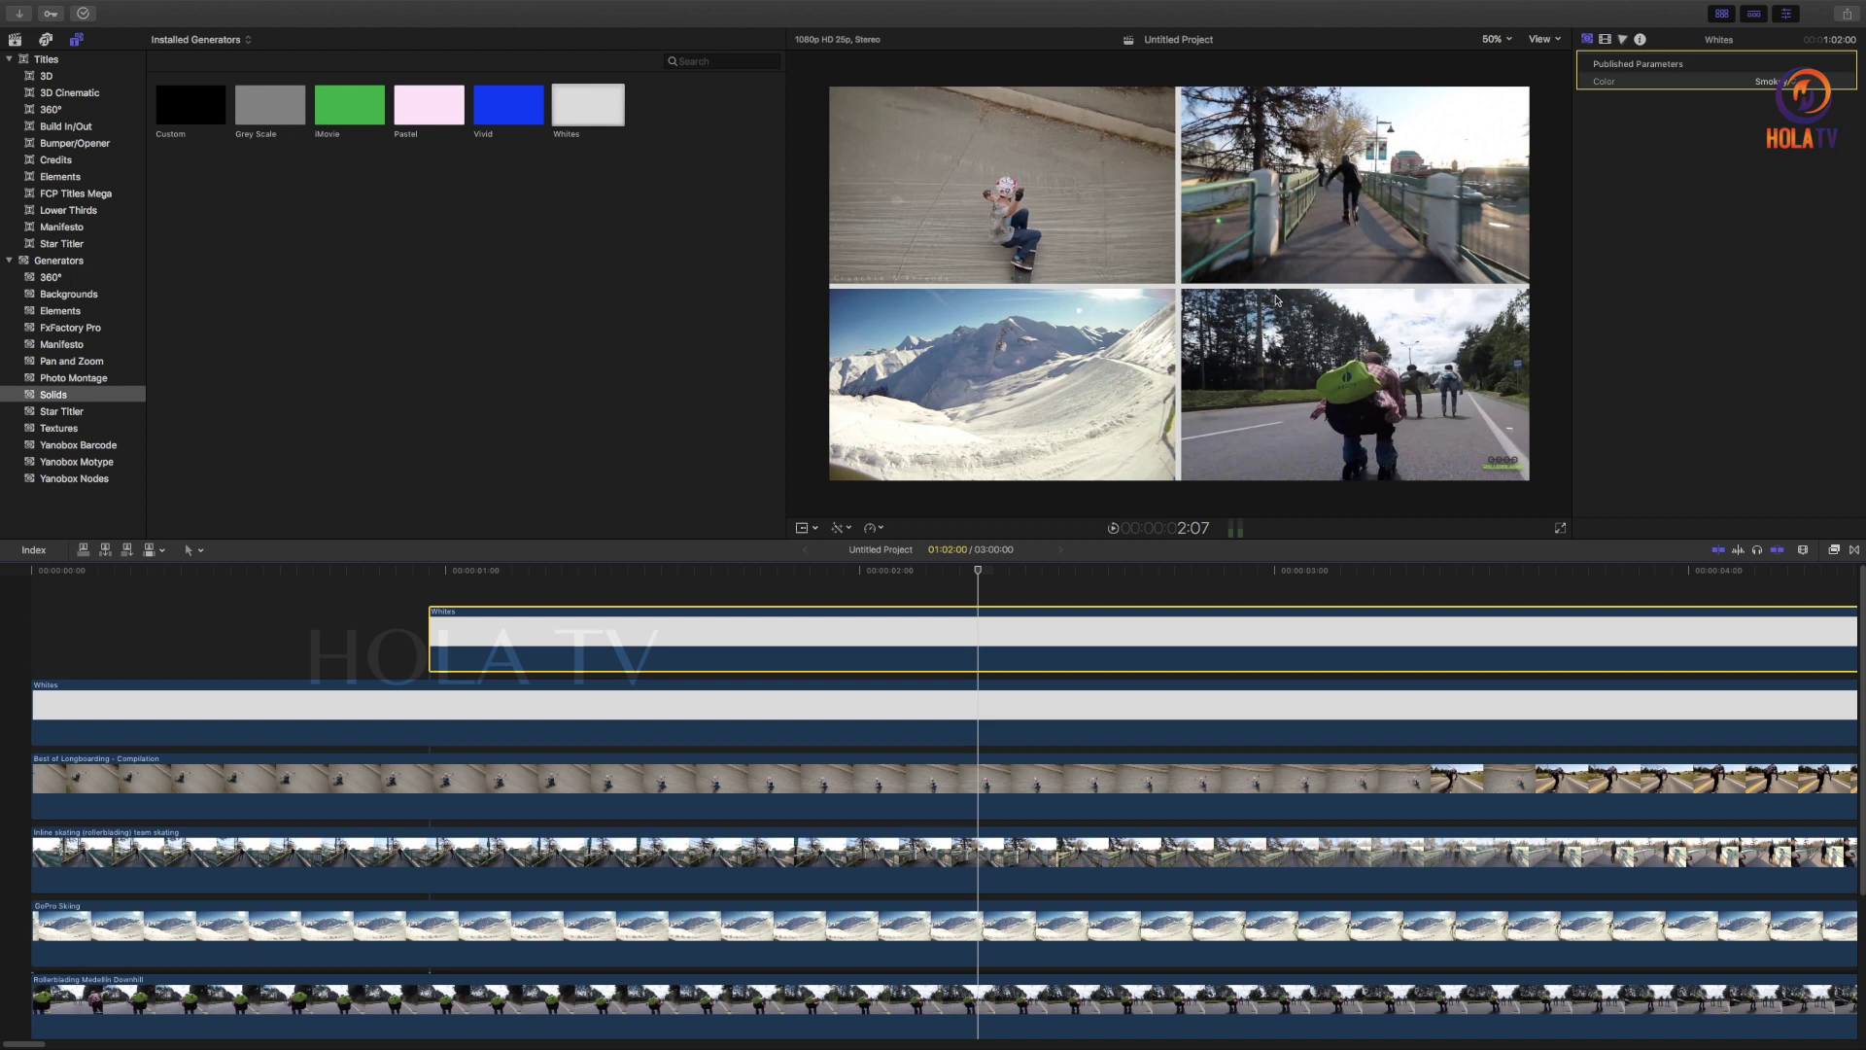
Crop the upper Whites solid to Top 513 and Bottom 552, then fine-tune its Anchor Y position
{"action": "left_click", "coordinate": [1605, 39]}
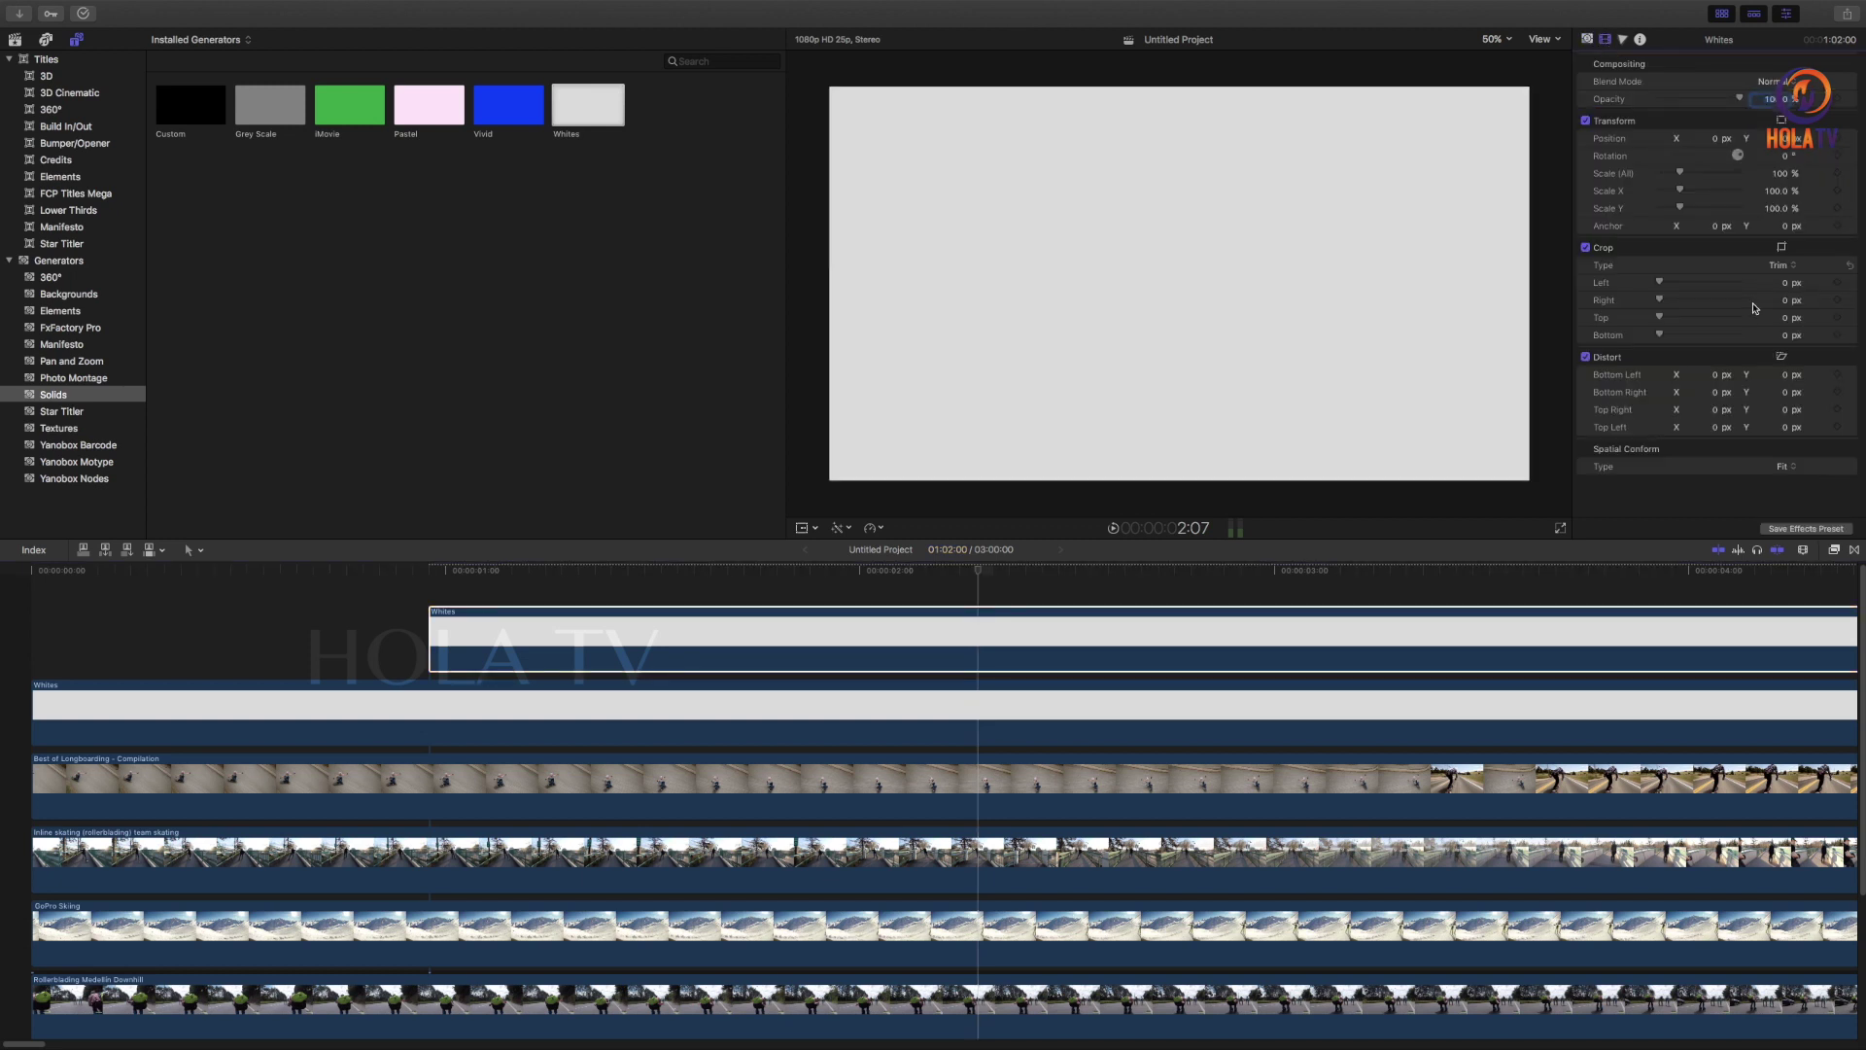
{"action": "left_click_drag", "start_coordinate": [1660, 319], "coordinate": [1698, 322]}
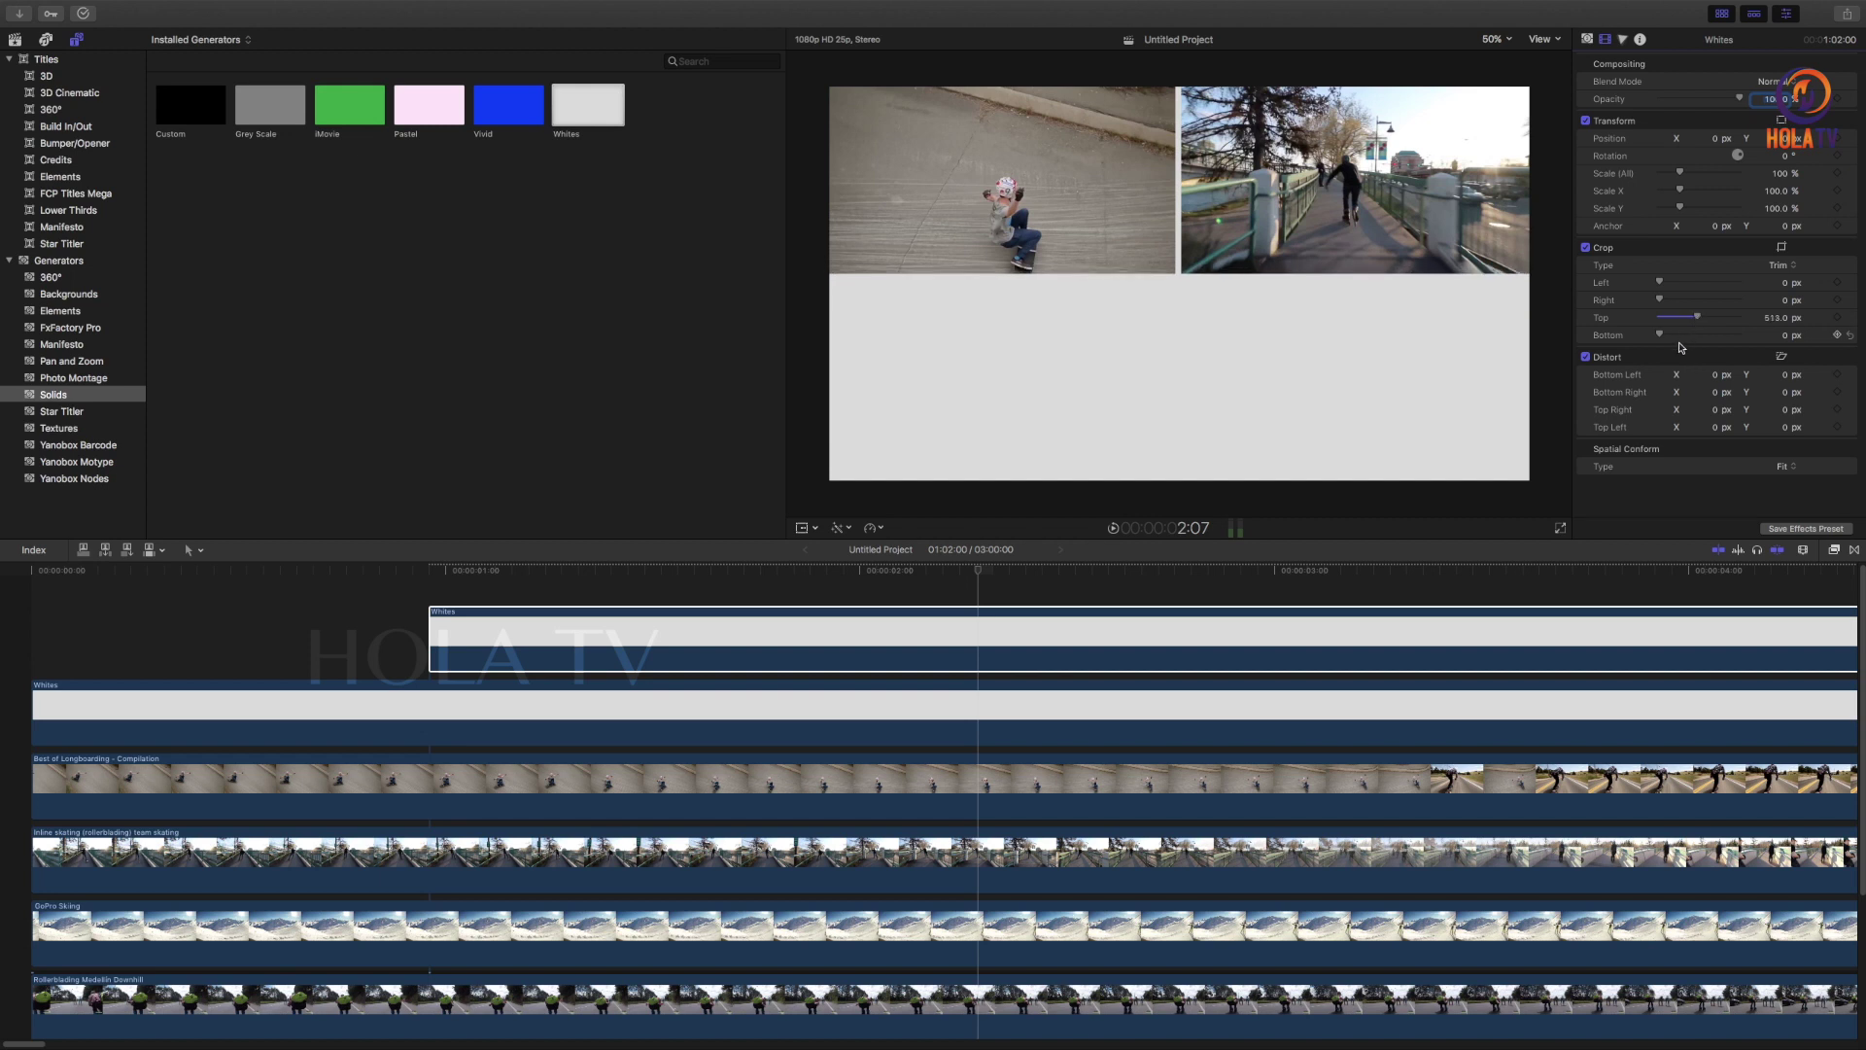
{"action": "left_click_drag", "start_coordinate": [1661, 336], "coordinate": [1703, 335]}
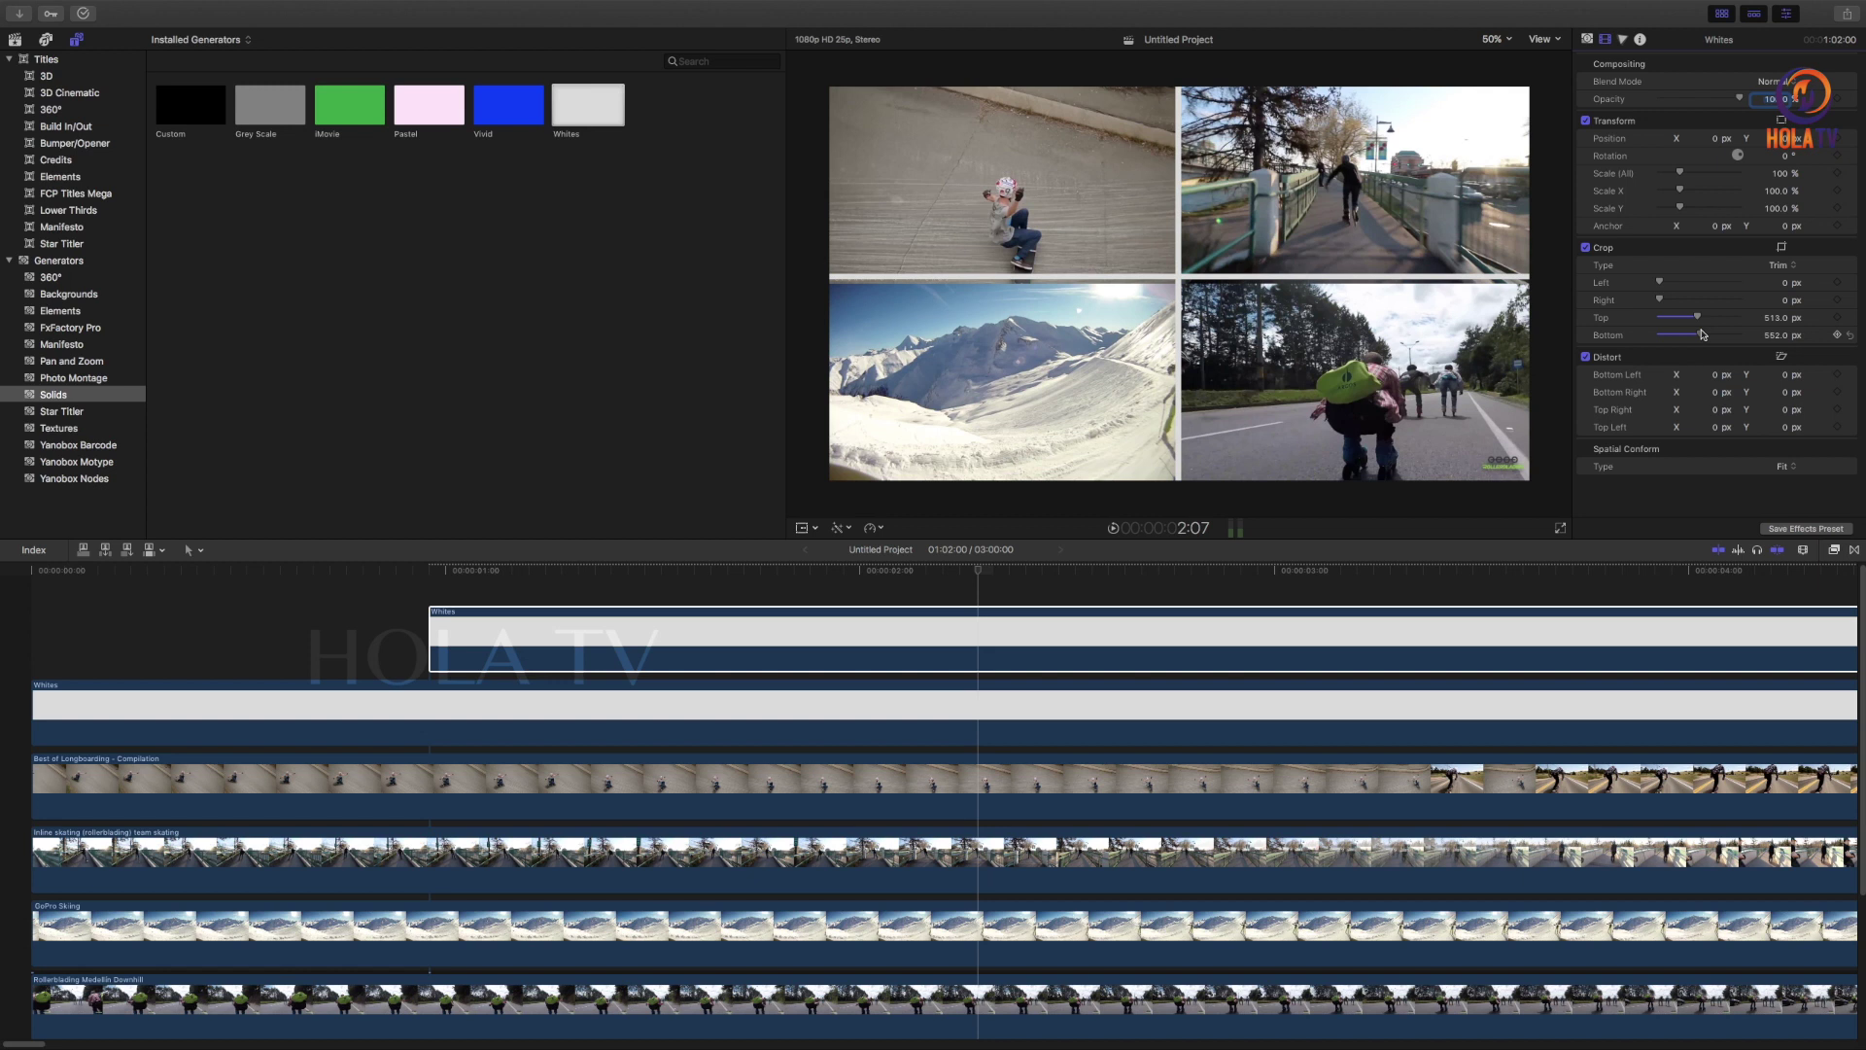
{"action": "left_click_drag", "start_coordinate": [1785, 143], "coordinate": [1784, 145]}
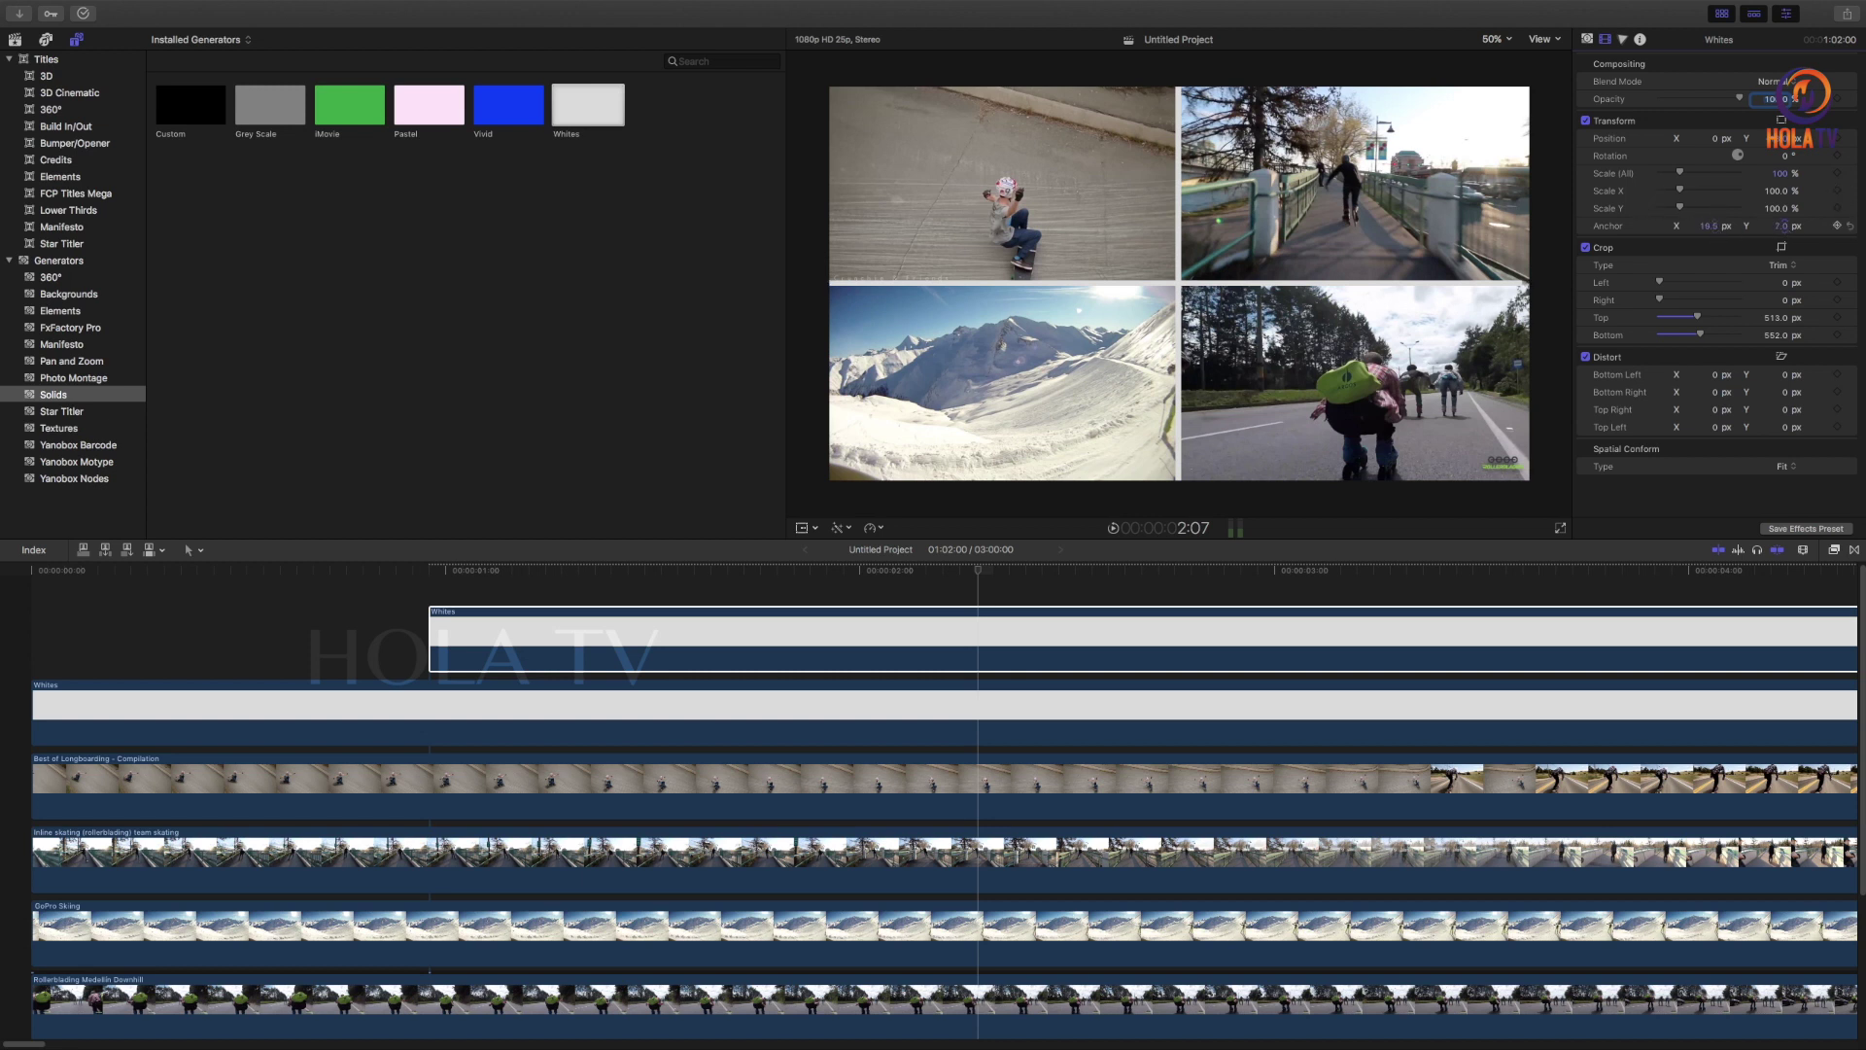
{"action": "left_click_drag", "start_coordinate": [1781, 226], "coordinate": [1781, 233]}
{"action": "left_click", "coordinate": [1104, 716]}
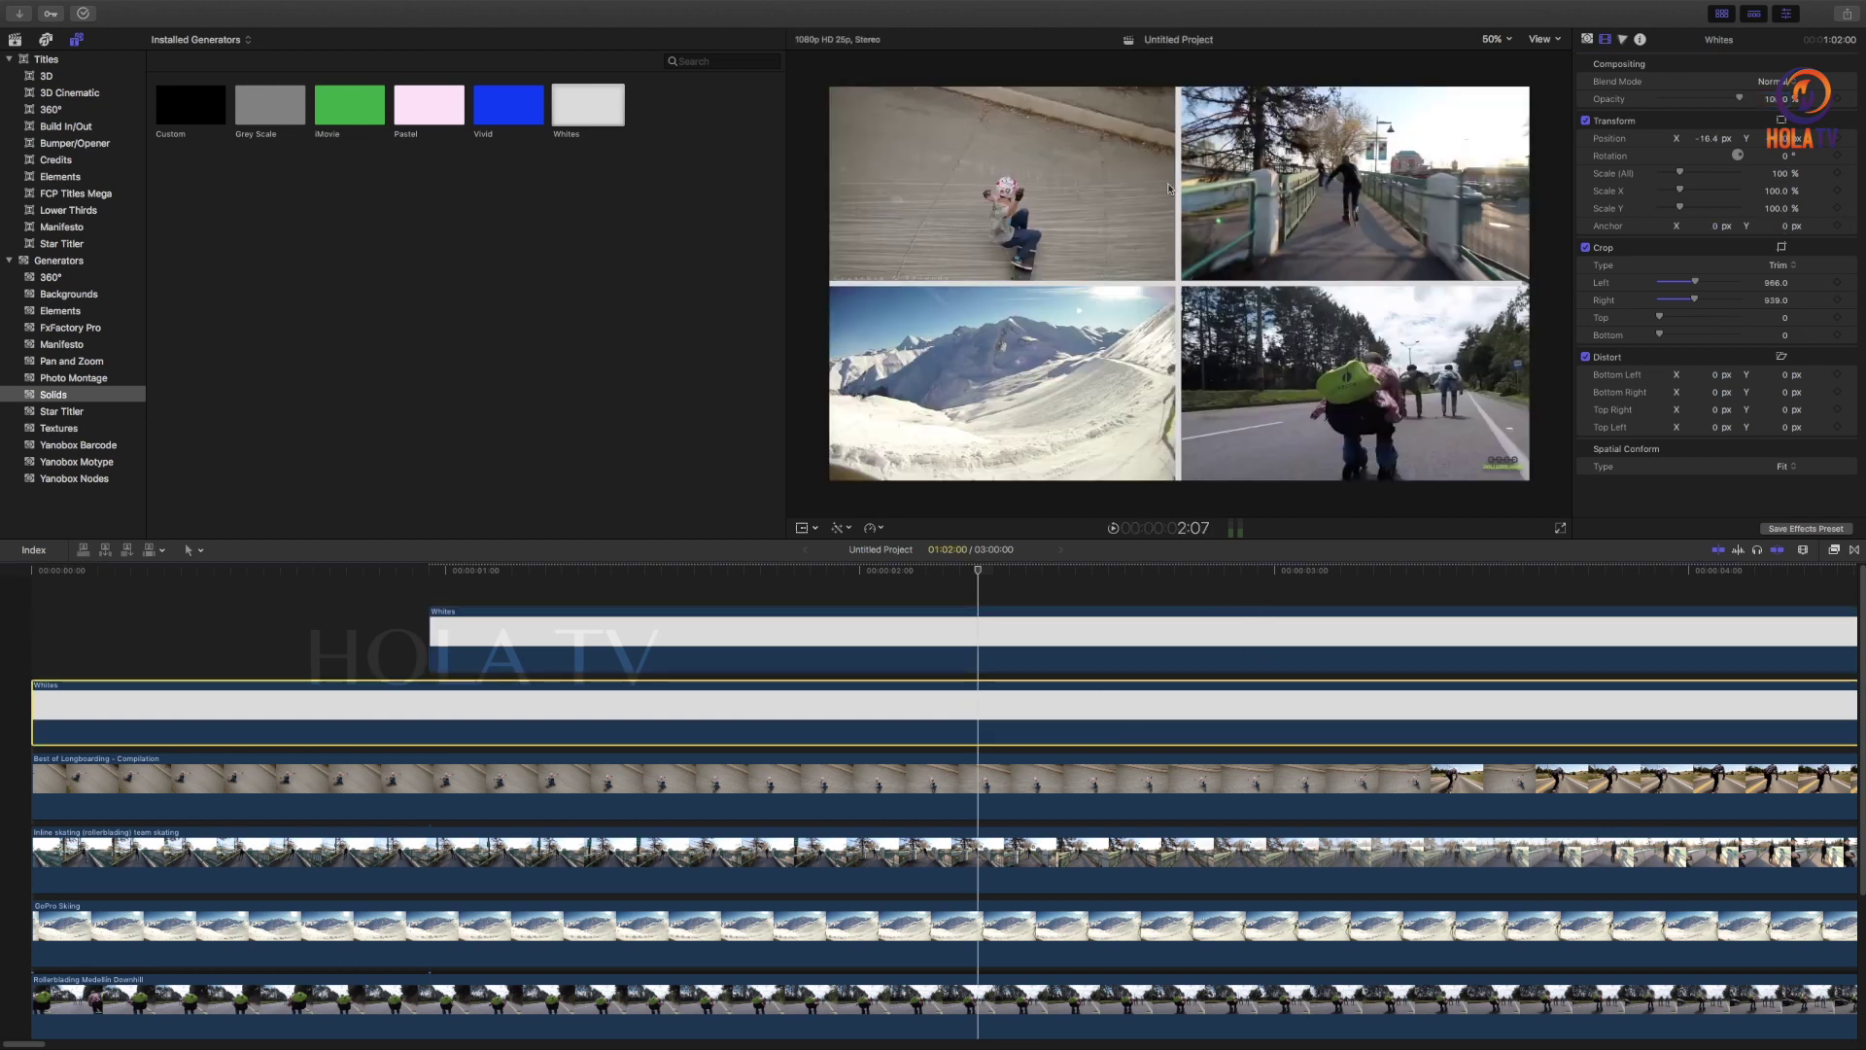